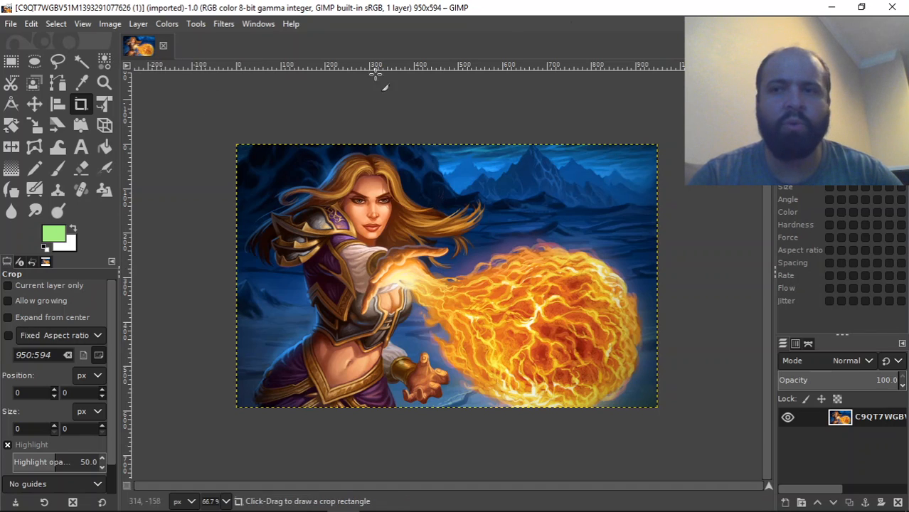
Open the umbrellastart image from the memes folder with GNU Image Manipulation Program, and return to the sorceress image
{"action": "left_click", "coordinate": [831, 6]}
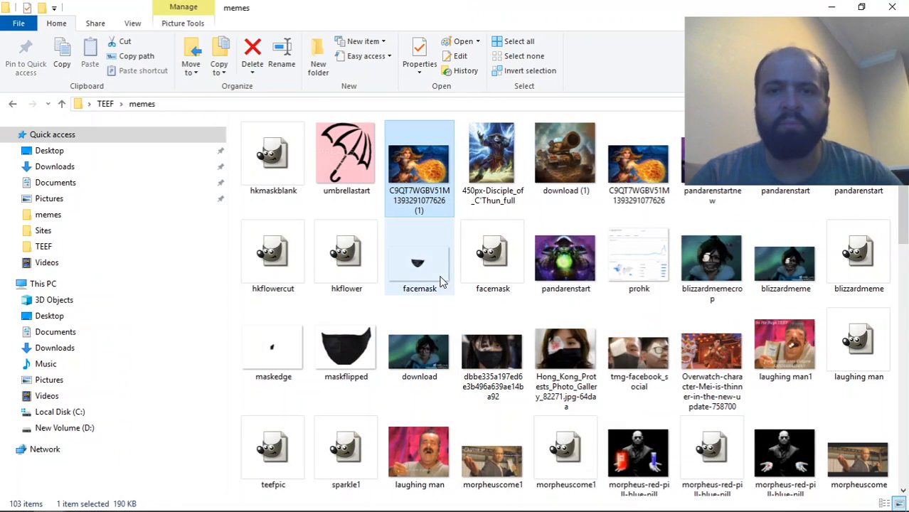
{"action": "right_click", "coordinate": [343, 156]}
{"action": "mouse_move", "coordinate": [420, 277]}
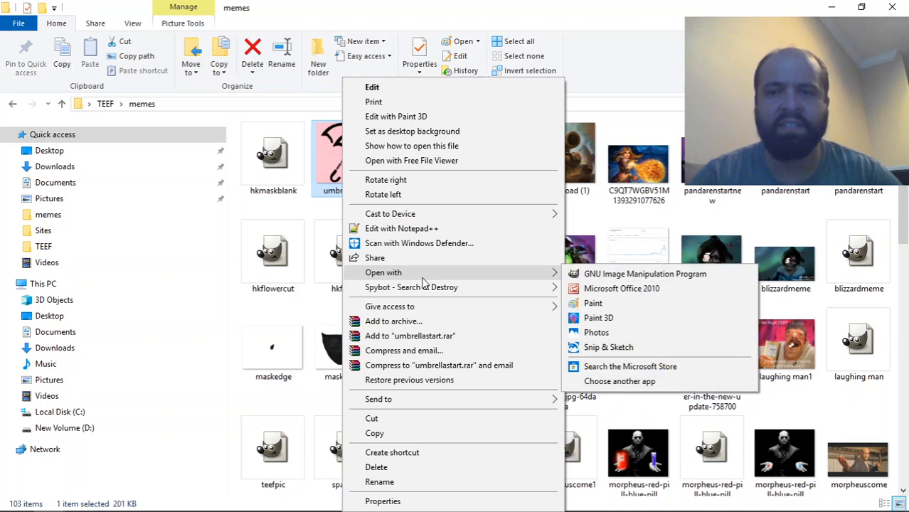
{"action": "left_click", "coordinate": [668, 276]}
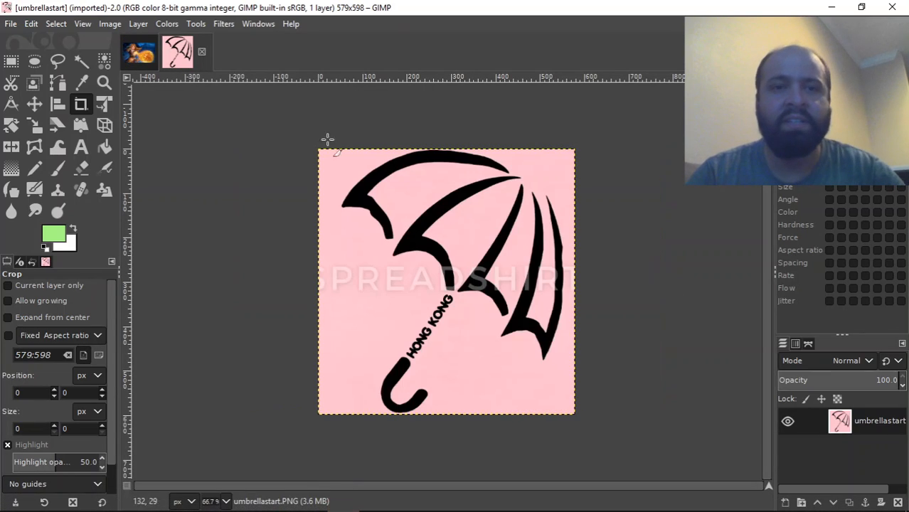
{"action": "left_click", "coordinate": [142, 56]}
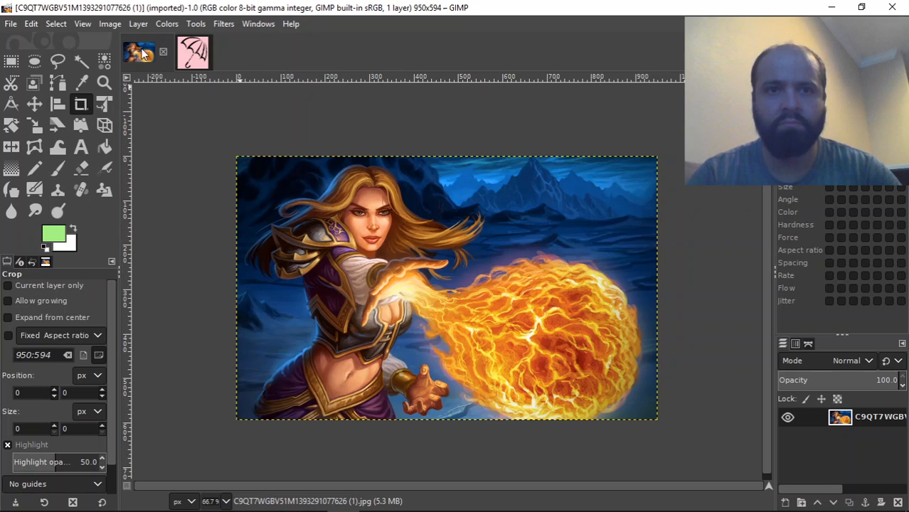
Open the hkflowercut file from the memes folder and return to the sorceress image
{"action": "left_click", "coordinate": [831, 7]}
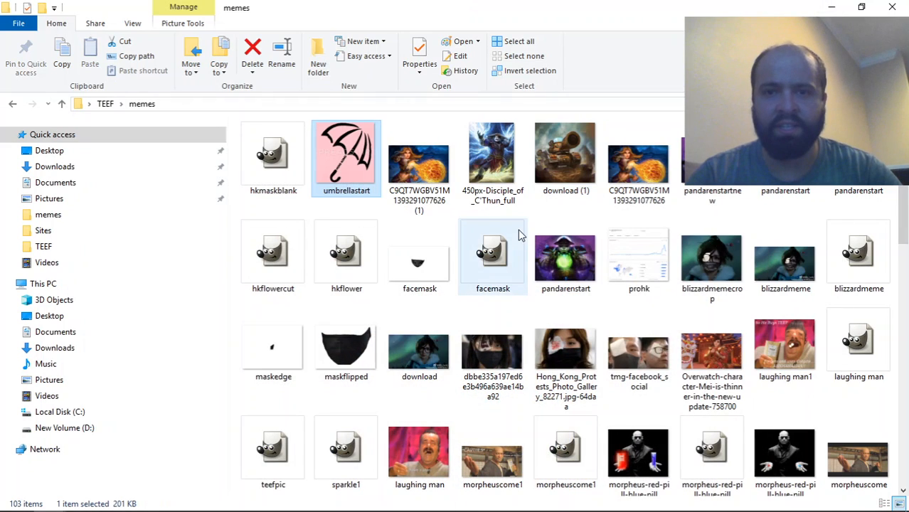
{"action": "scroll", "coordinate": [573, 305], "scroll_direction": "down", "scroll_amount": 1}
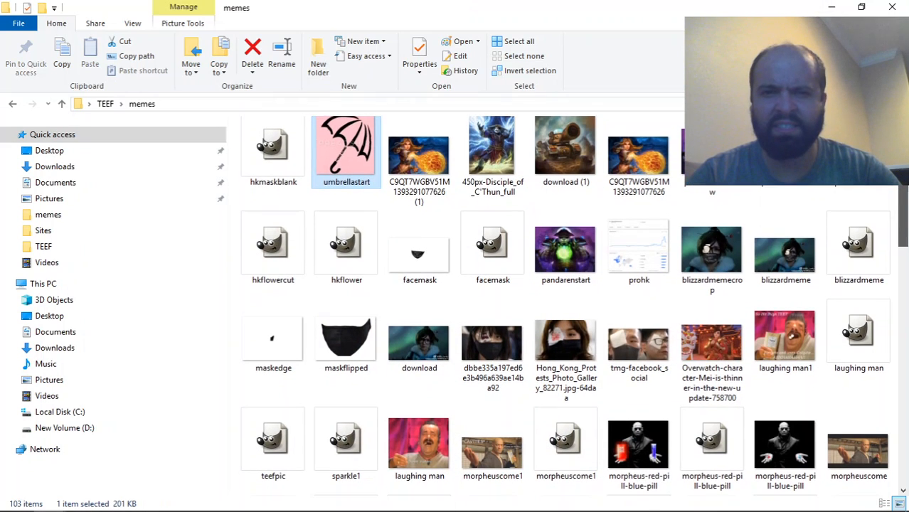
{"action": "scroll", "coordinate": [459, 213], "scroll_direction": "up", "scroll_amount": 1}
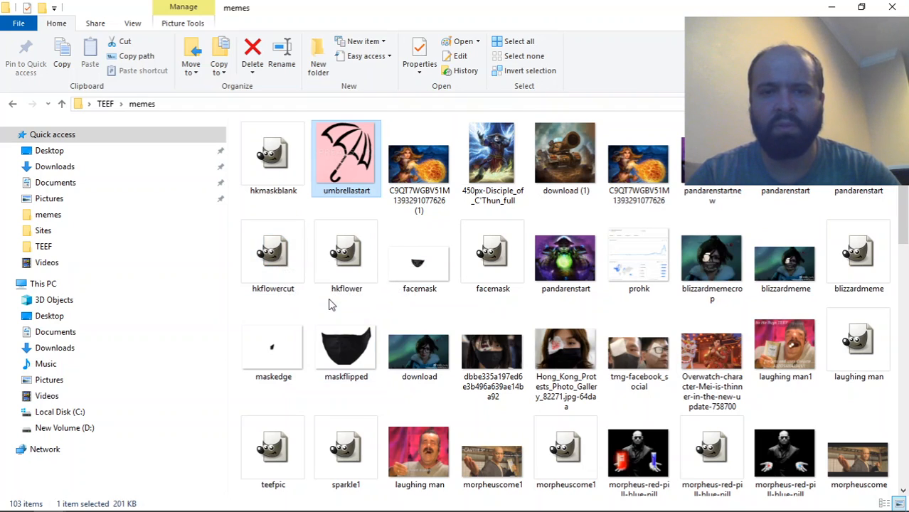
{"action": "double_click", "coordinate": [282, 265]}
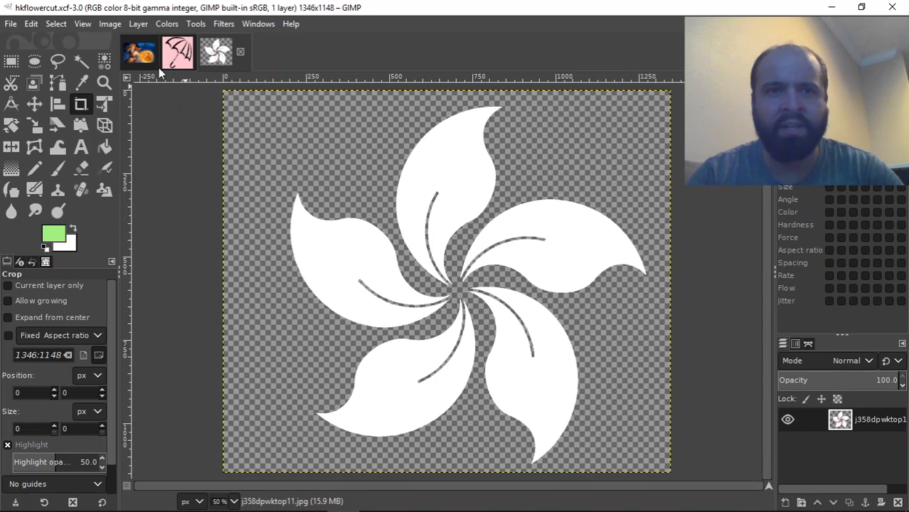
{"action": "left_click", "coordinate": [137, 54]}
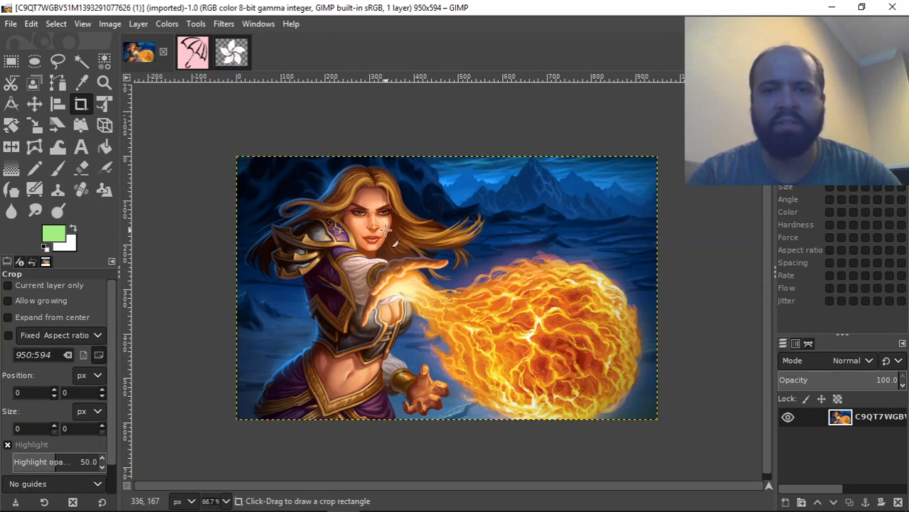
Open the hkmaskblank file from the memes folder and go back through the open images to the sorceress
{"action": "left_click", "coordinate": [831, 6]}
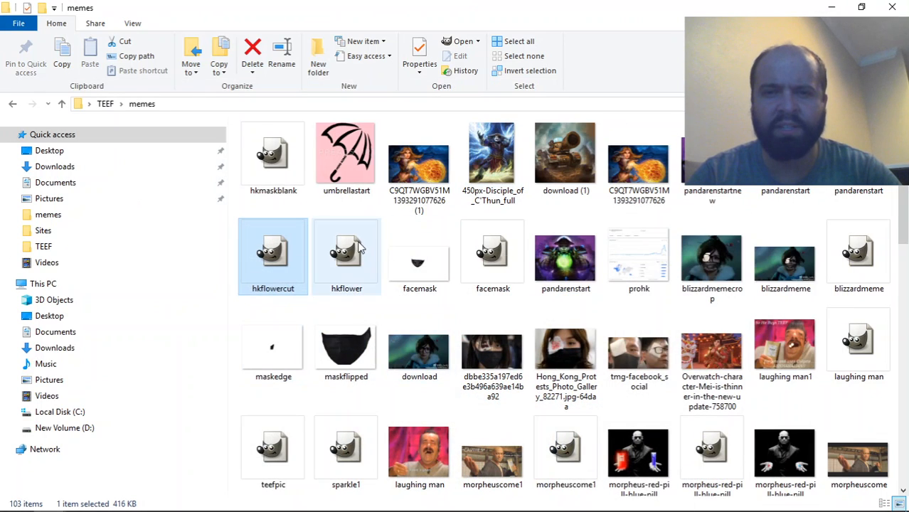
{"action": "double_click", "coordinate": [277, 159]}
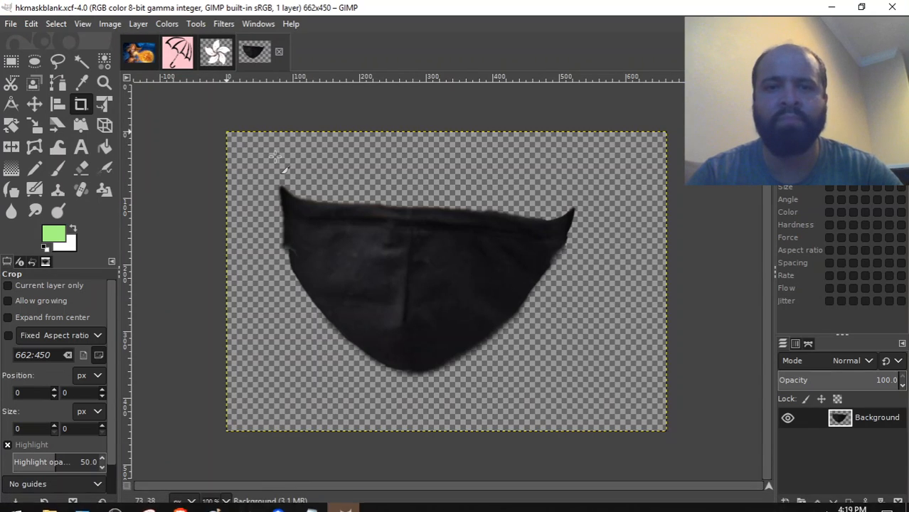
{"action": "left_click", "coordinate": [216, 53]}
{"action": "left_click", "coordinate": [182, 55]}
{"action": "left_click", "coordinate": [150, 56]}
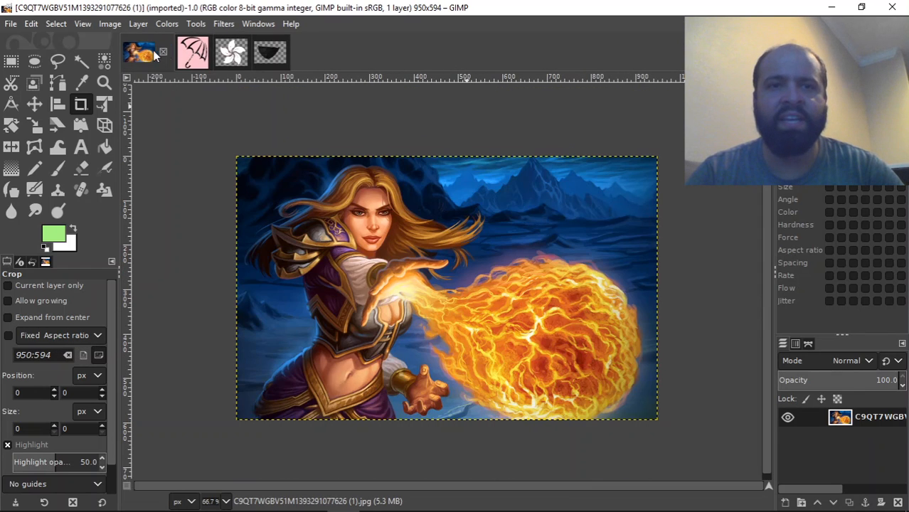
{"action": "left_click", "coordinate": [262, 50]}
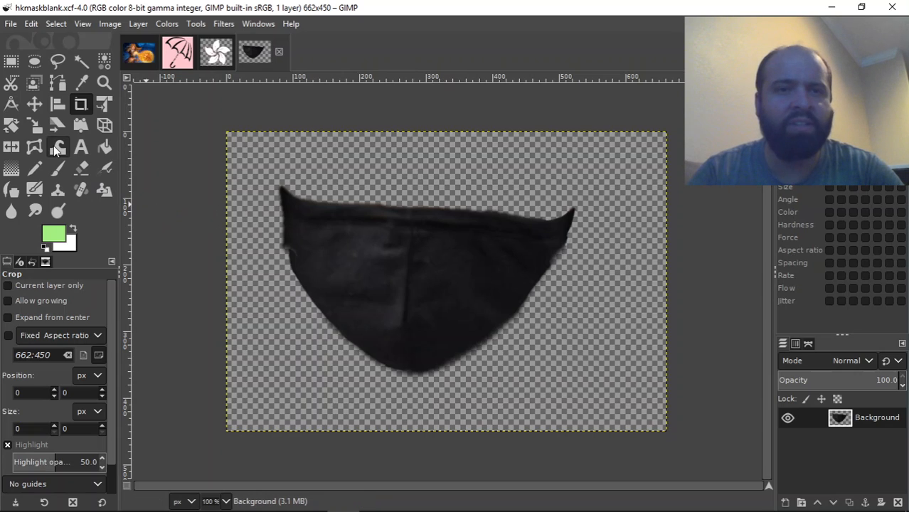
{"action": "left_click", "coordinate": [80, 148]}
{"action": "left_click_drag", "start_coordinate": [284, 201], "coordinate": [621, 380]}
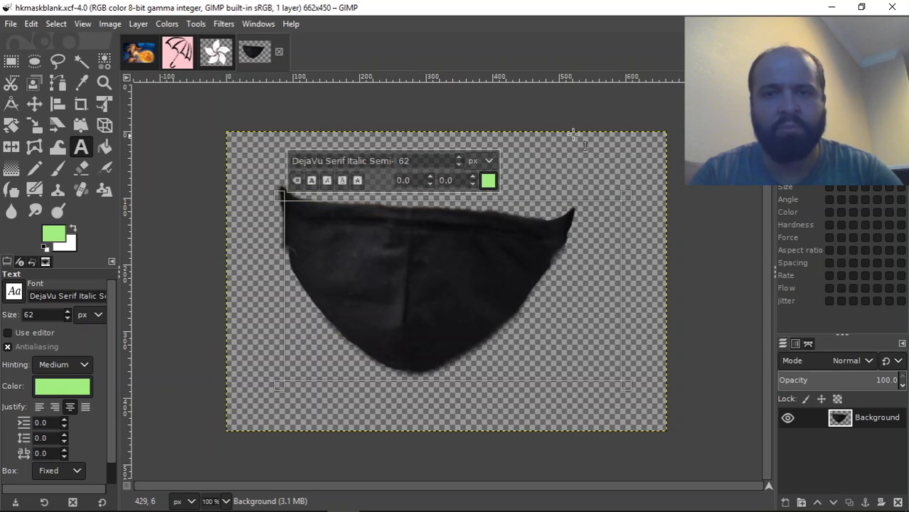
{"action": "left_click", "coordinate": [607, 163]}
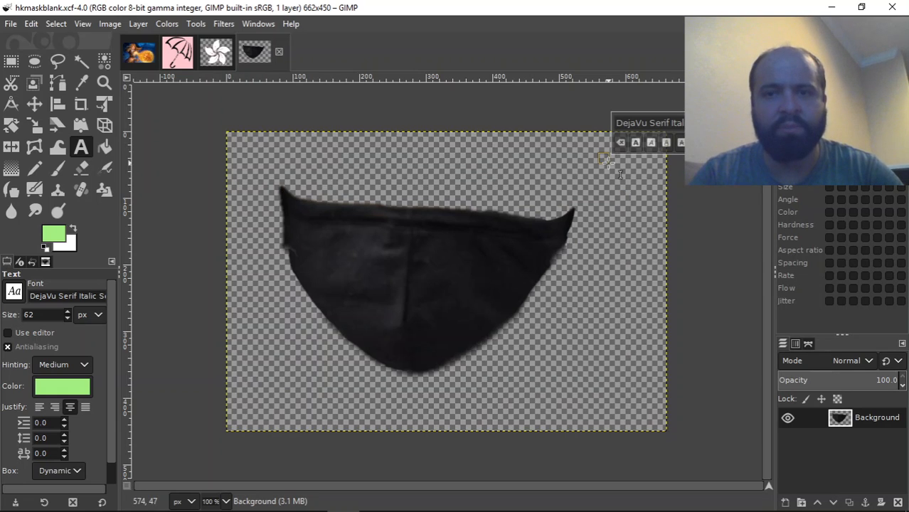
{"action": "left_click", "coordinate": [376, 111]}
{"action": "left_click", "coordinate": [136, 54]}
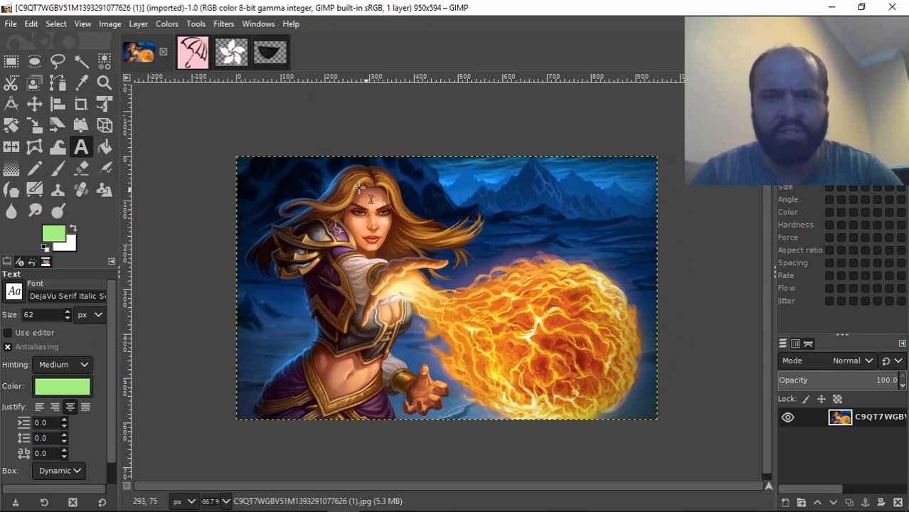
{"action": "left_click", "coordinate": [269, 53]}
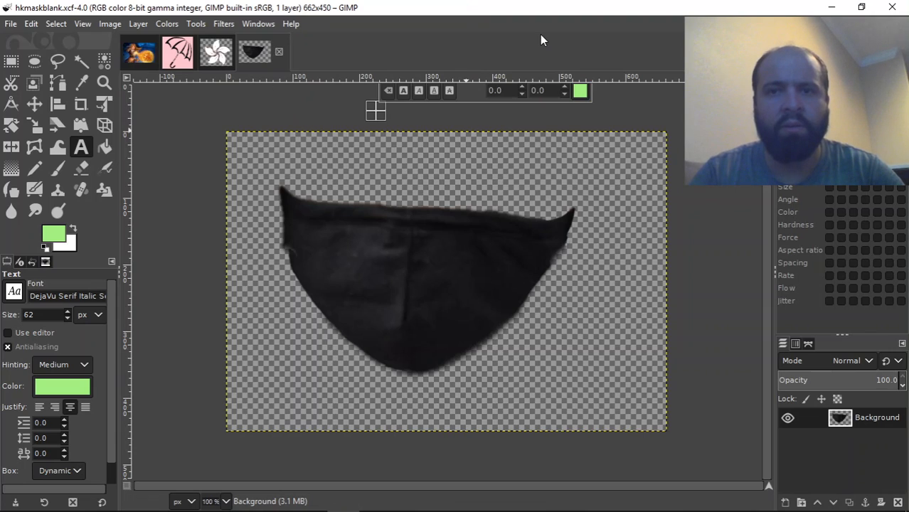
{"action": "key", "text": "Escape"}
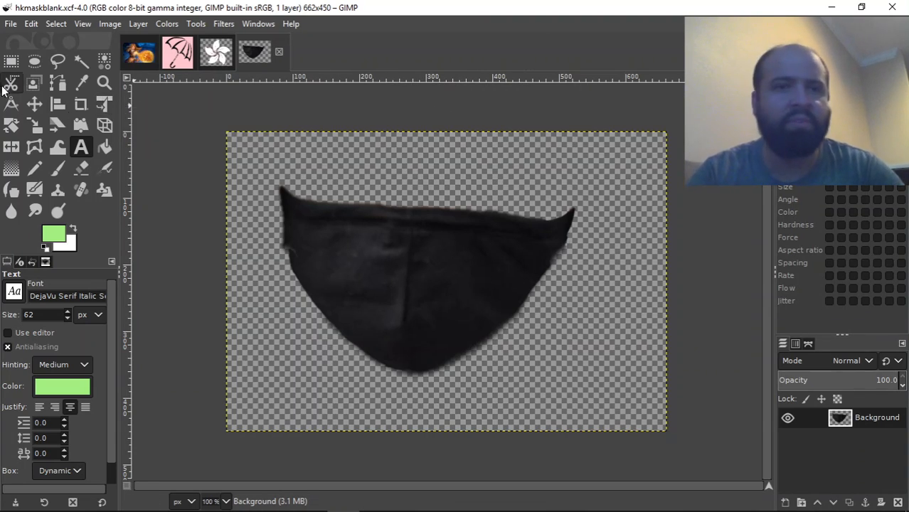
Create a text layer with a fixed box spanning the black mask, and clear the trial text from it
{"action": "left_click_drag", "start_coordinate": [256, 158], "coordinate": [577, 367]}
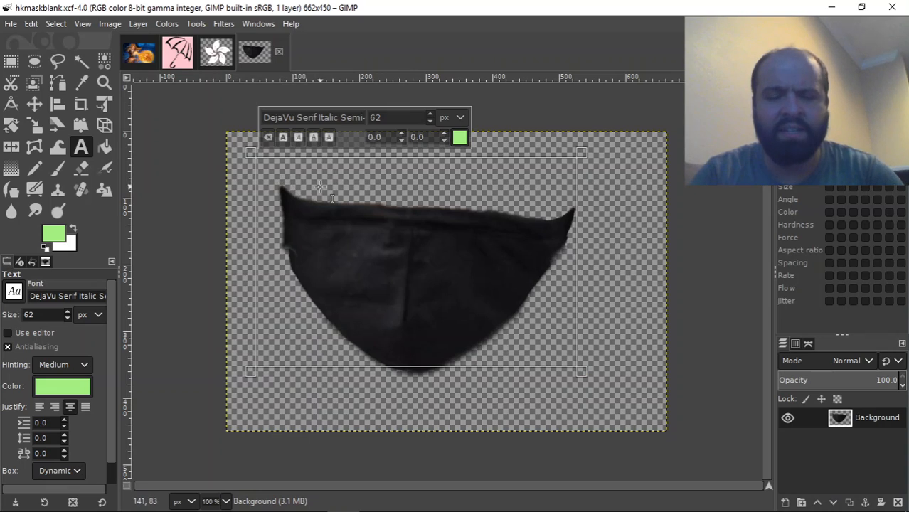
{"action": "type", "text": "dsakfjdaskf"}
{"action": "key", "text": "BackSpace"}
{"action": "key", "text": "BackSpace"}
{"action": "key", "text": "BackSpace"}
{"action": "key", "text": "BackSpace"}
{"action": "key", "text": "BackSpace"}
{"action": "key", "text": "BackSpace"}
{"action": "key", "text": "BackSpace"}
{"action": "key", "text": "BackSpace"}
{"action": "key", "text": "BackSpace"}
{"action": "key", "text": "BackSpace"}
{"action": "key", "text": "BackSpace"}
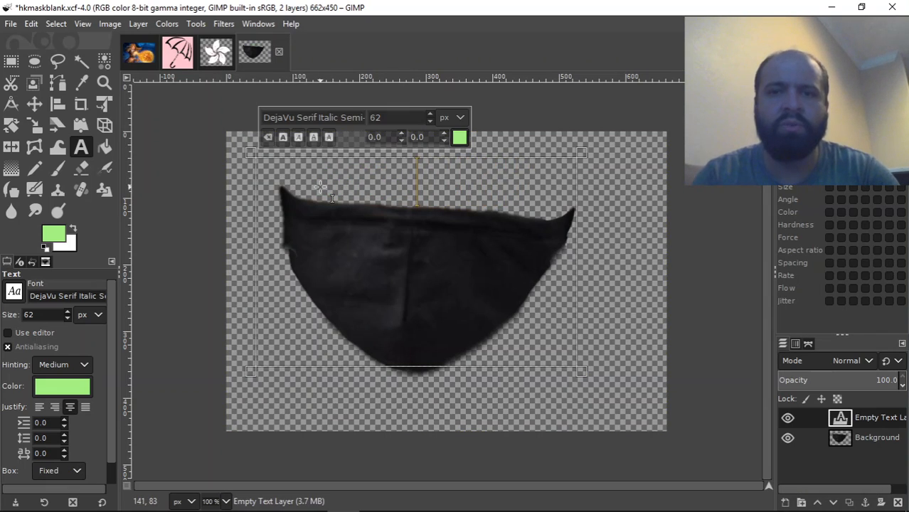
Try to set the text colour to the orange e6a136 sampled from the fireball in the sorceress image
{"action": "left_click", "coordinate": [460, 137]}
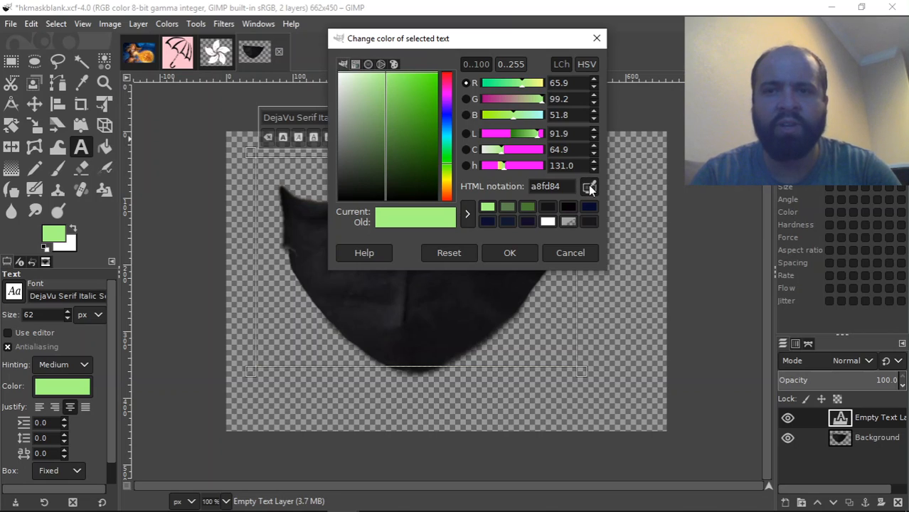
{"action": "left_click", "coordinate": [132, 62]}
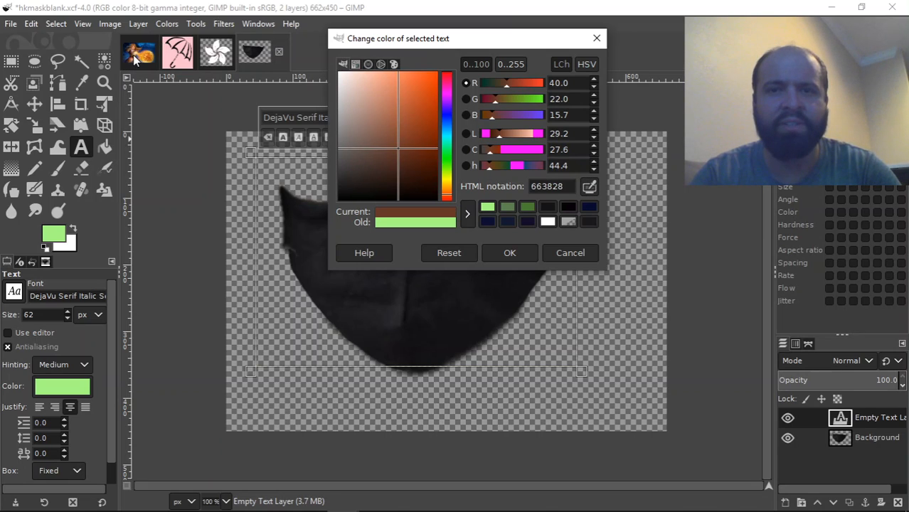
{"action": "left_click", "coordinate": [135, 52]}
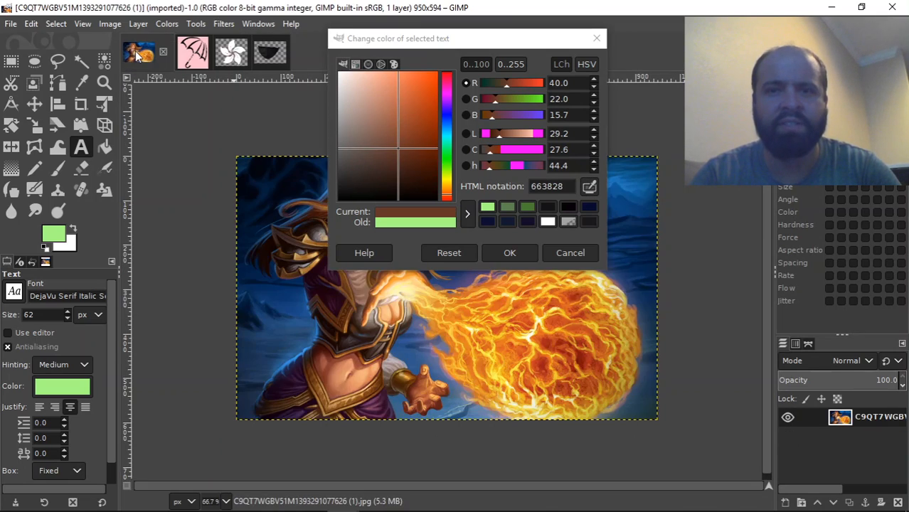
{"action": "left_click", "coordinate": [591, 186]}
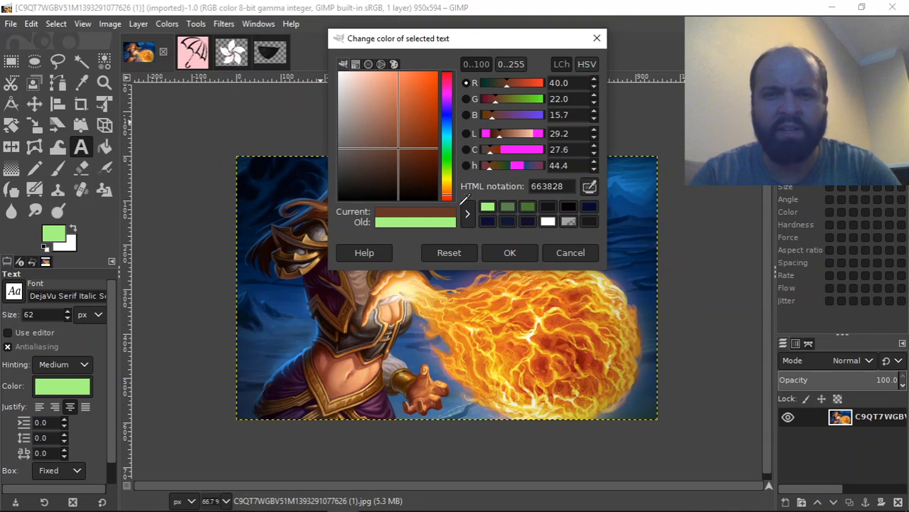
{"action": "left_click", "coordinate": [487, 40]}
{"action": "left_click_drag", "start_coordinate": [520, 40], "coordinate": [695, 56]}
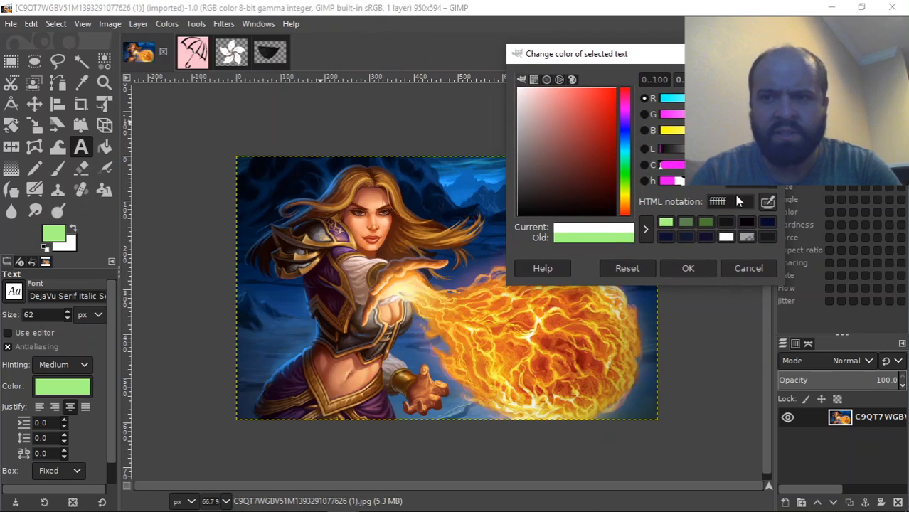
{"action": "left_click", "coordinate": [767, 202]}
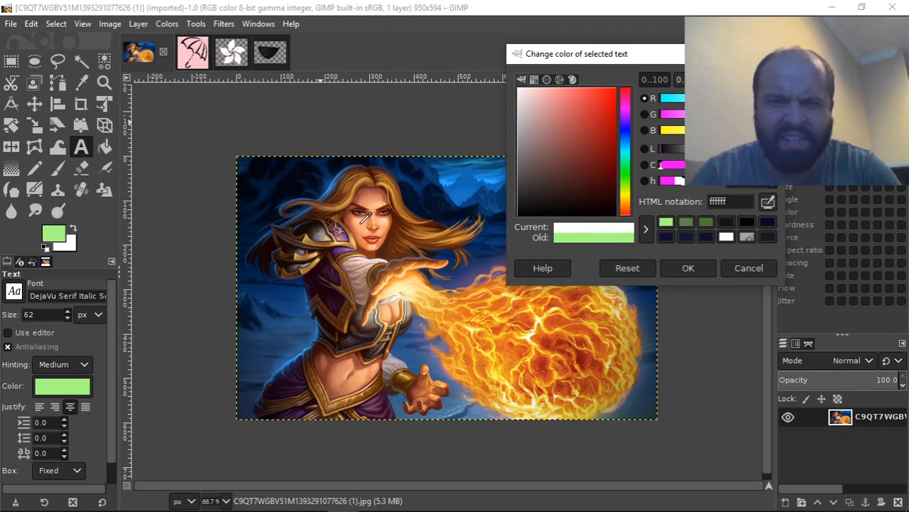
{"action": "left_click", "coordinate": [451, 299]}
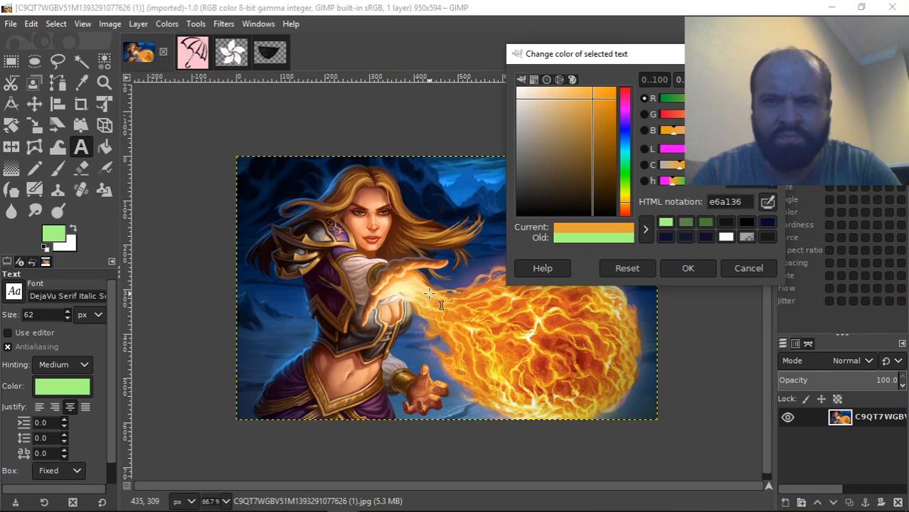
Try to set the text colour to the yellow f3d952 sampled from the fire in the sorceress image
{"action": "left_click", "coordinate": [423, 290]}
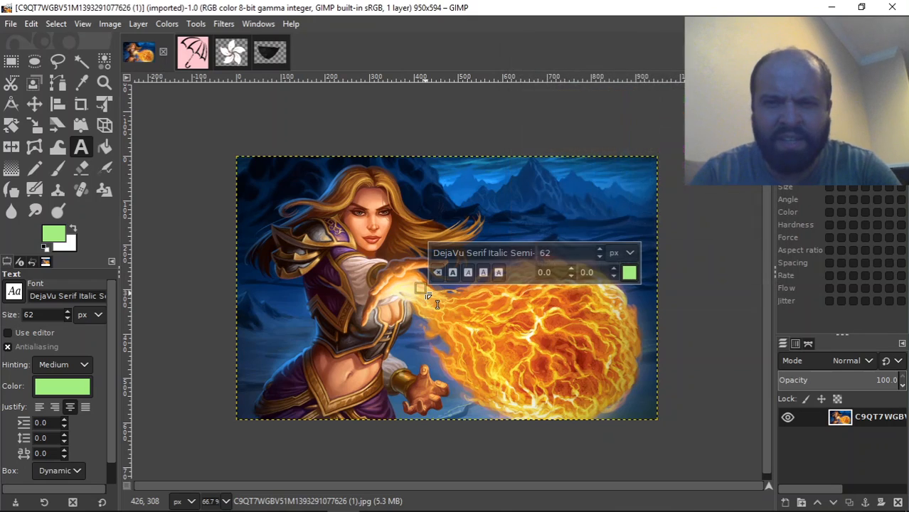
{"action": "left_click", "coordinate": [628, 274]}
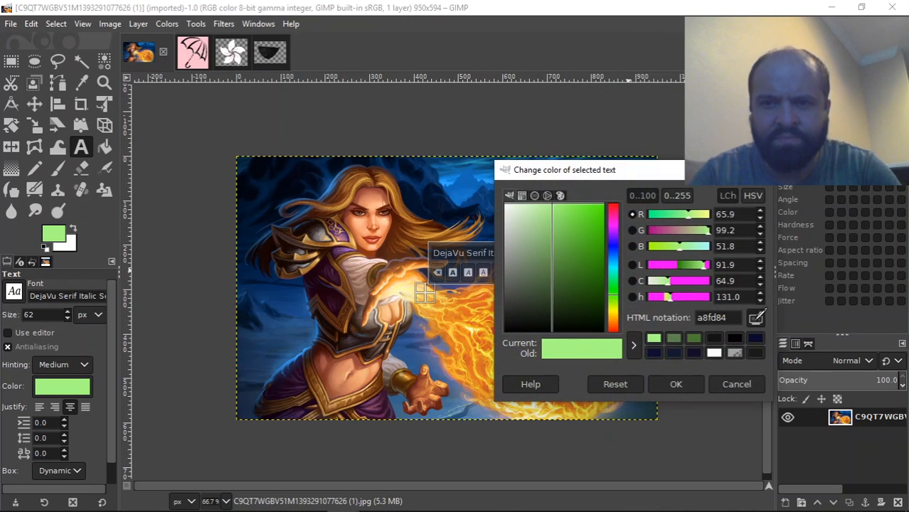
{"action": "left_click", "coordinate": [440, 305]}
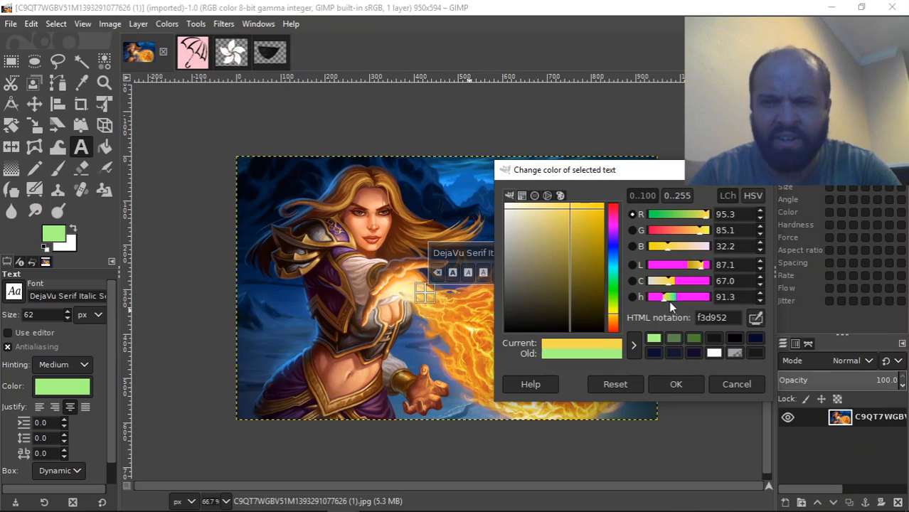
{"action": "left_click", "coordinate": [265, 56]}
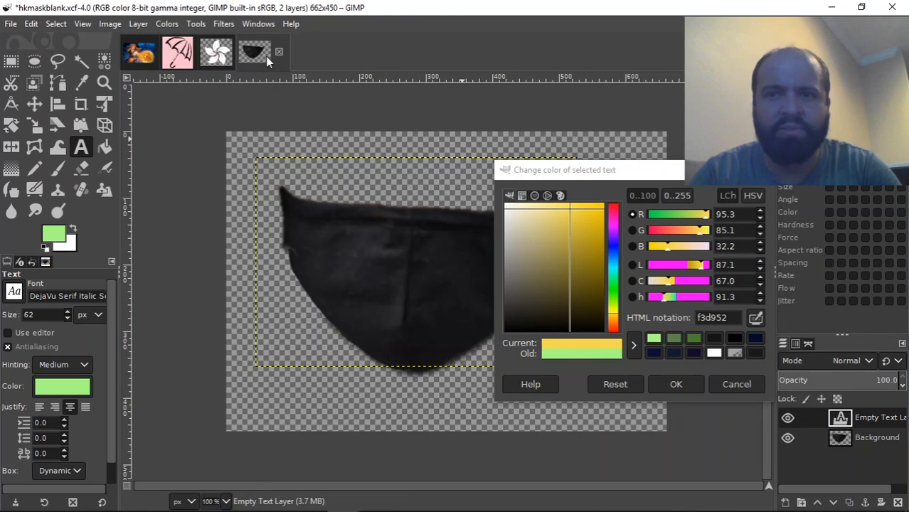
{"action": "left_click", "coordinate": [675, 384]}
Reopen the empty text layer above the mask for editing and clear the trial text from it
{"action": "key", "text": "f"}
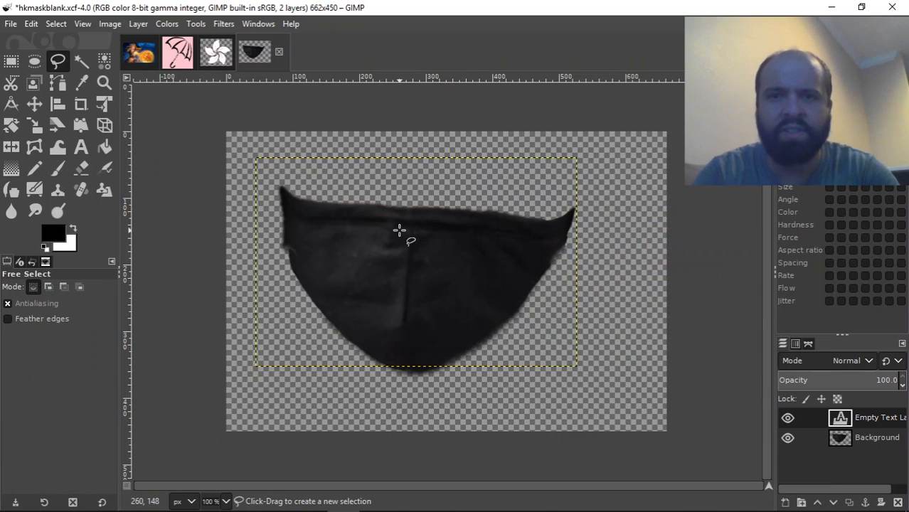
{"action": "key", "text": "minus"}
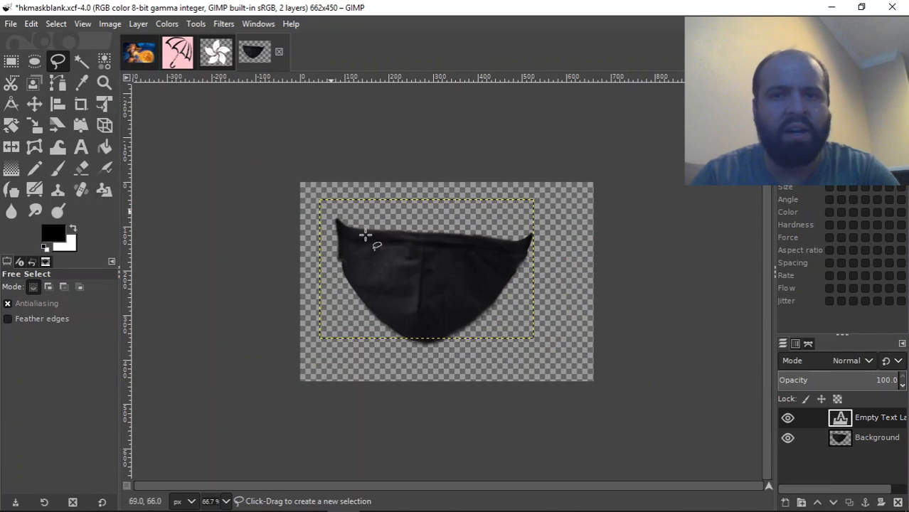
{"action": "left_click", "coordinate": [867, 421]}
{"action": "double_click", "coordinate": [841, 421]}
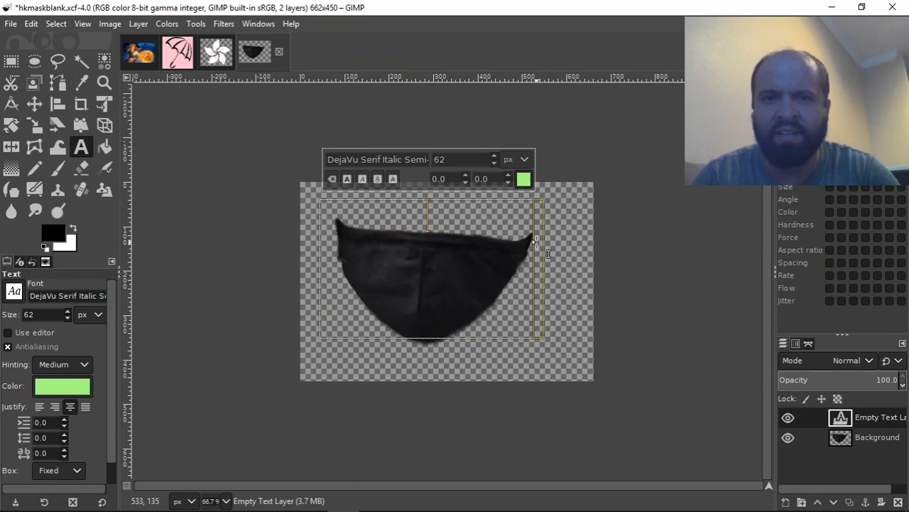
{"action": "type", "text": "fkj"}
{"action": "key", "text": "BackSpace"}
{"action": "key", "text": "BackSpace"}
{"action": "key", "text": "BackSpace"}
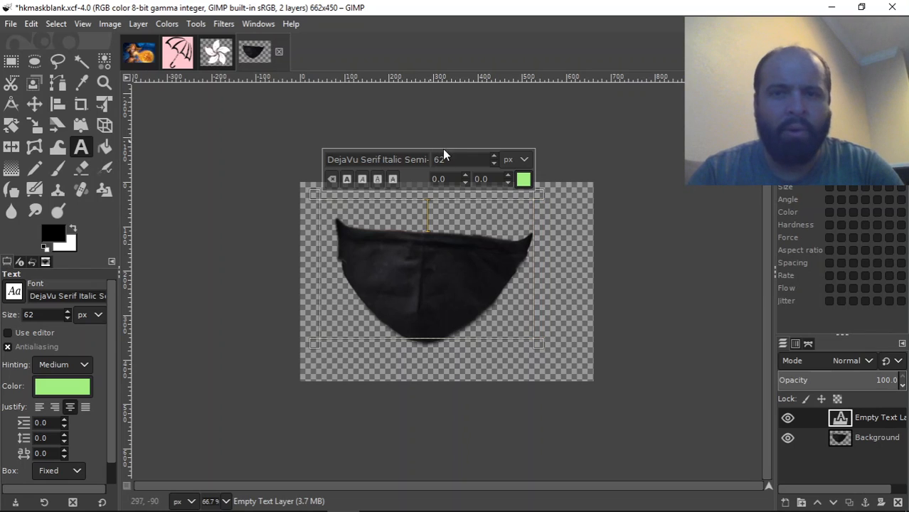
Try to set the text colour to the light orange f7c965, and clear the trial text from the layer
{"action": "left_click", "coordinate": [524, 179]}
{"action": "left_click_drag", "start_coordinate": [501, 226], "coordinate": [501, 231]}
{"action": "left_click", "coordinate": [455, 124]}
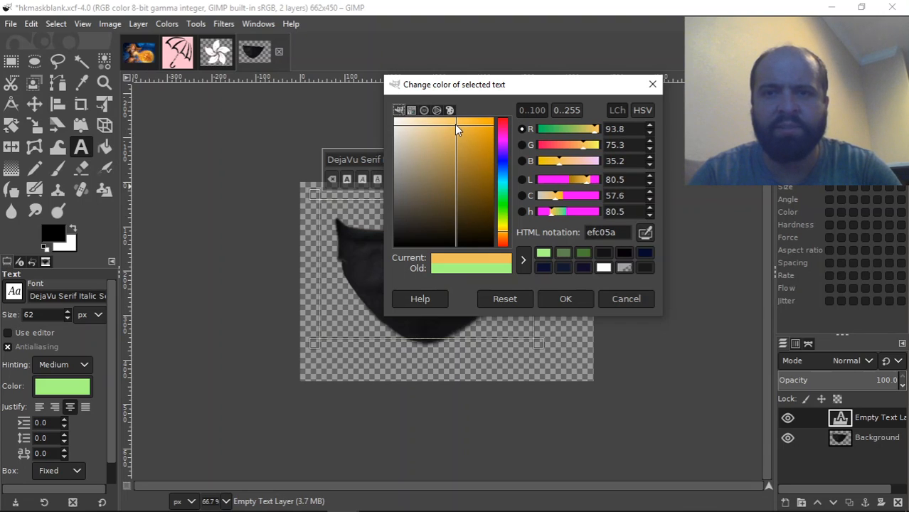
{"action": "left_click_drag", "start_coordinate": [453, 123], "coordinate": [453, 122]}
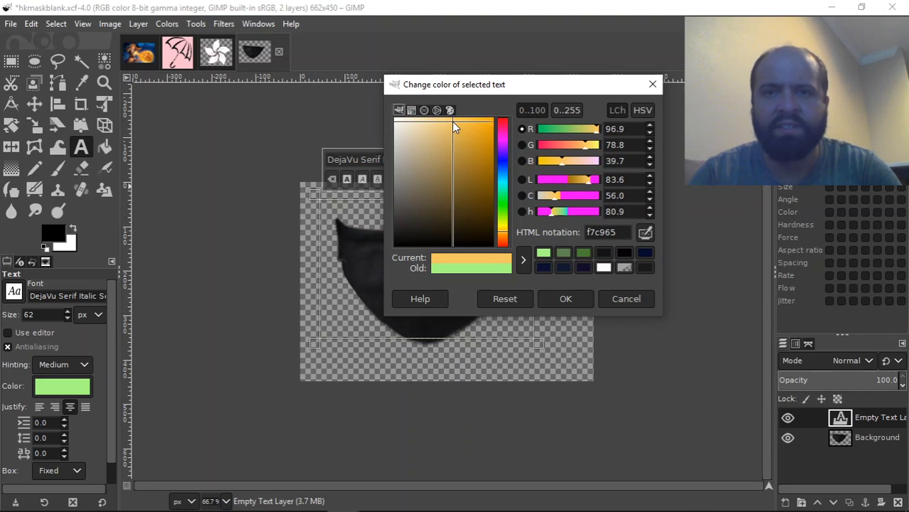
{"action": "left_click", "coordinate": [564, 299]}
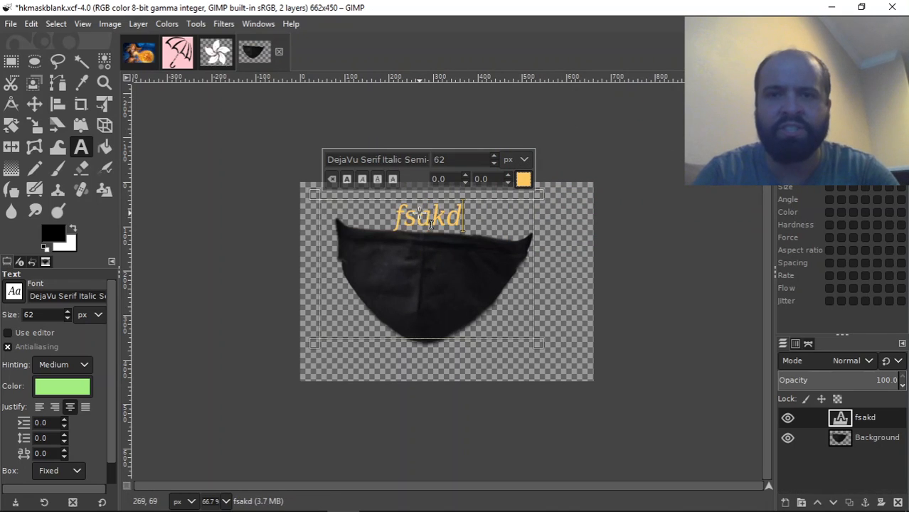
{"action": "key", "text": "BackSpace"}
{"action": "key", "text": "BackSpace"}
{"action": "key", "text": "BackSpace"}
{"action": "key", "text": "BackSpace"}
{"action": "key", "text": "BackSpace"}
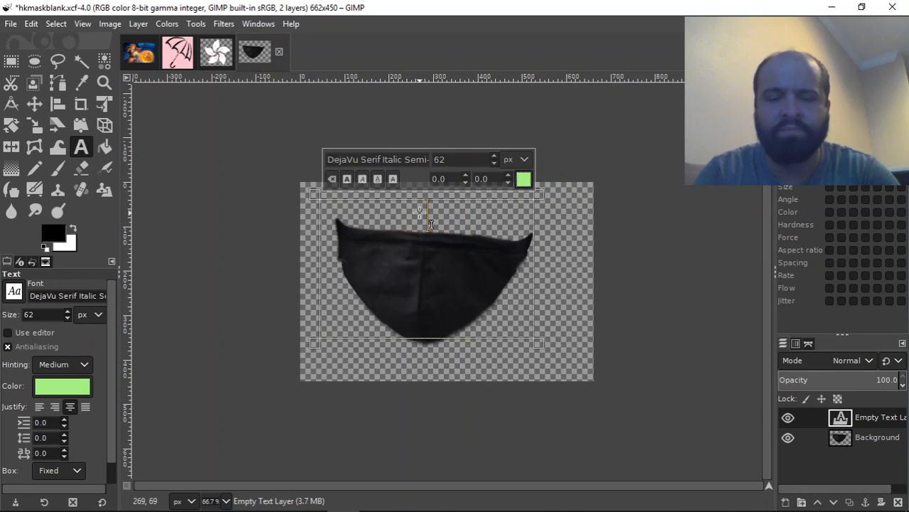
Enter the text FIGHT FOR FREEDOM in the text layer, with each word on its own line
{"action": "type", "text": "FIGHT"}
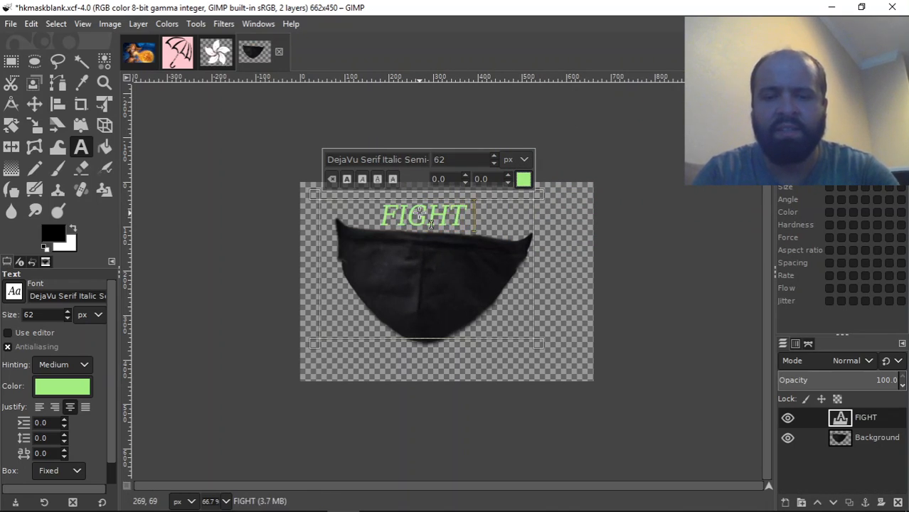
{"action": "key", "text": "BackSpace"}
{"action": "key", "text": "Return"}
{"action": "type", "text": "FOR"}
{"action": "key", "text": "Return"}
{"action": "type", "text": "FREEDOM"}
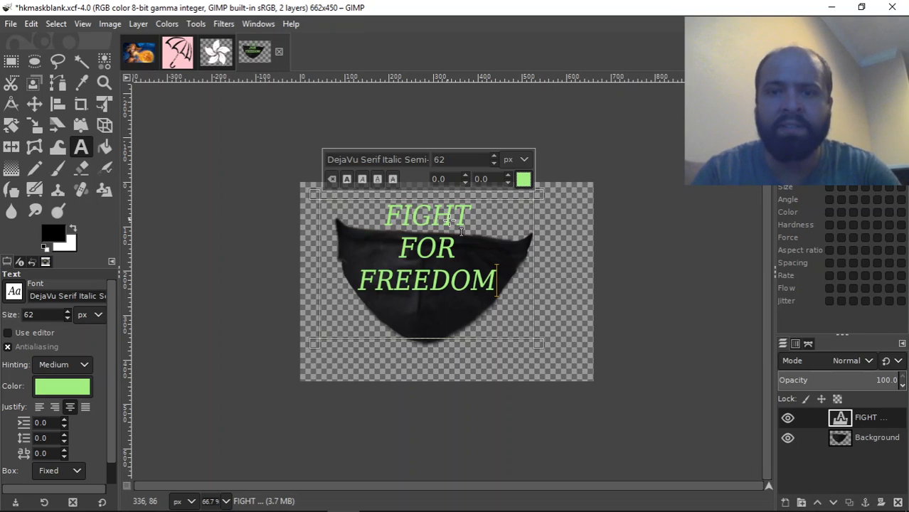
Reduce the font size of all three text lines slightly and move the text layer down onto the black mask
{"action": "left_click_drag", "start_coordinate": [360, 237], "coordinate": [349, 229]}
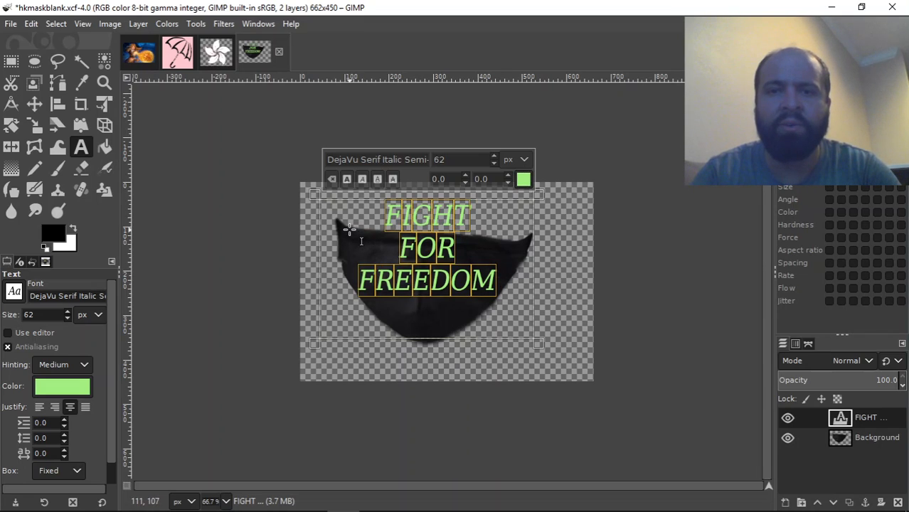
{"action": "left_click", "coordinate": [494, 162]}
{"action": "left_click", "coordinate": [494, 162]}
{"action": "left_click", "coordinate": [493, 162]}
{"action": "left_click", "coordinate": [493, 162]}
{"action": "left_click", "coordinate": [493, 162]}
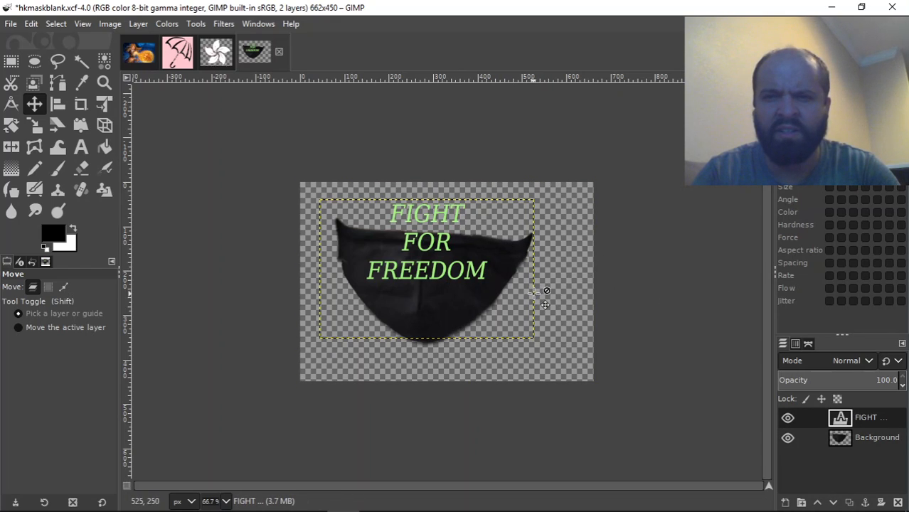
{"action": "left_click_drag", "start_coordinate": [493, 284], "coordinate": [494, 322]}
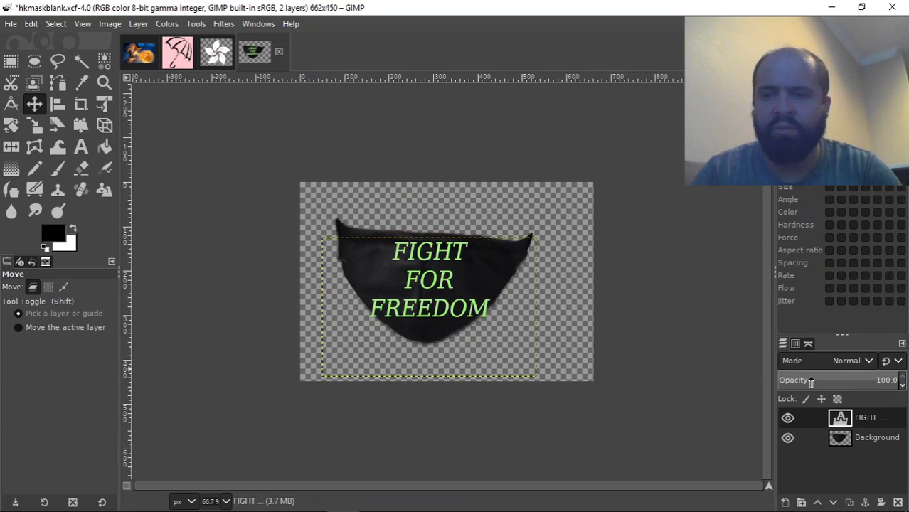
Rotate the black mask on the Background layer slightly counterclockwise with Unified Transform
{"action": "left_click", "coordinate": [884, 438]}
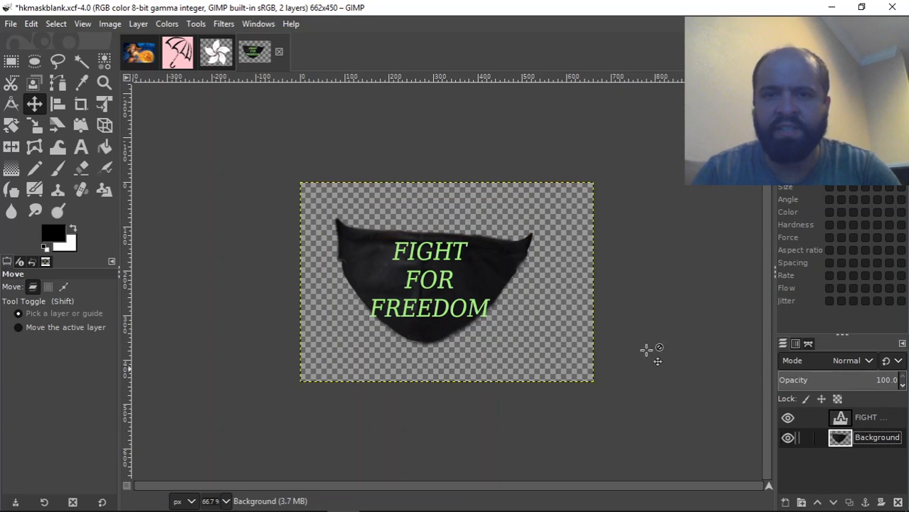
{"action": "left_click", "coordinate": [103, 106]}
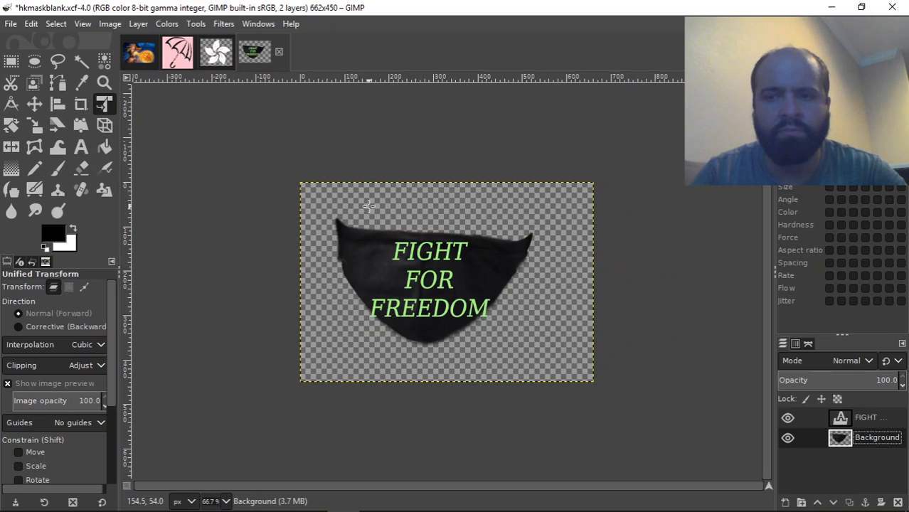
{"action": "left_click", "coordinate": [368, 207]}
{"action": "left_click_drag", "start_coordinate": [227, 282], "coordinate": [226, 294]}
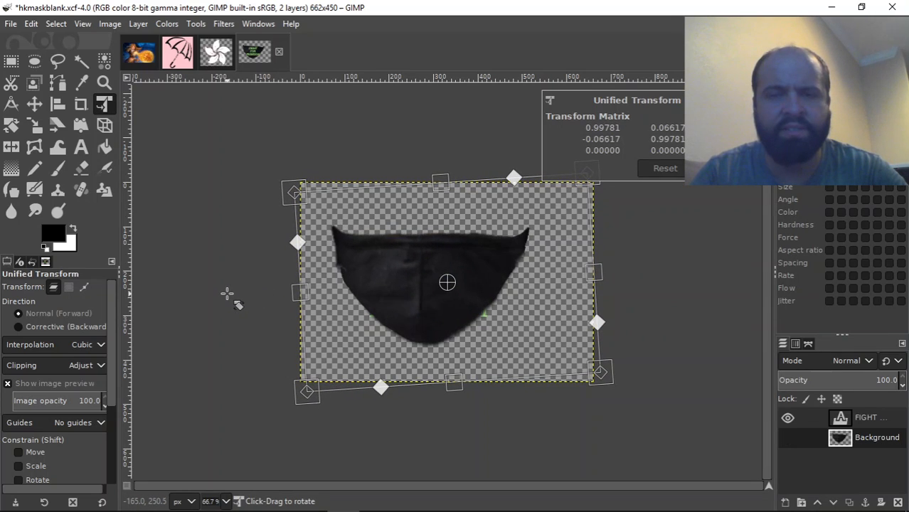
Compare the mask with the sorceress's face, shear its right side slightly upward and narrow it from the right edge
{"action": "left_click", "coordinate": [150, 54]}
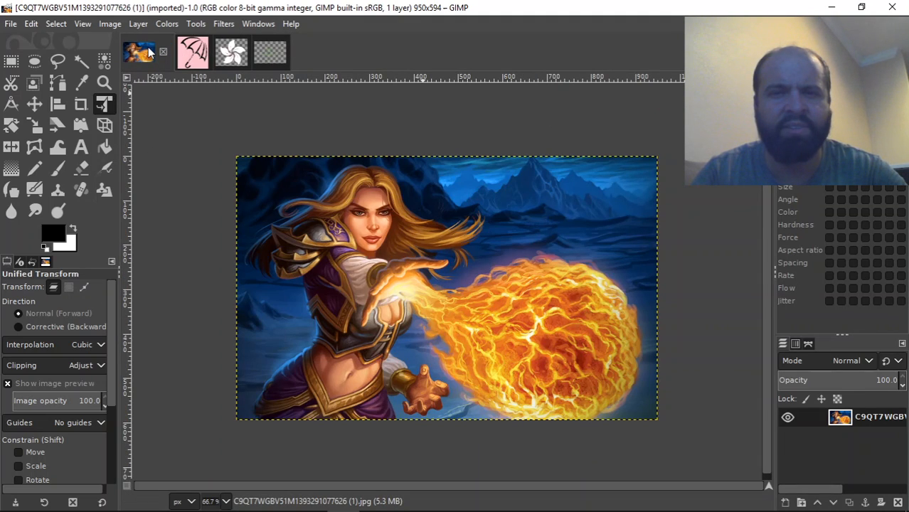
{"action": "left_click", "coordinate": [269, 54]}
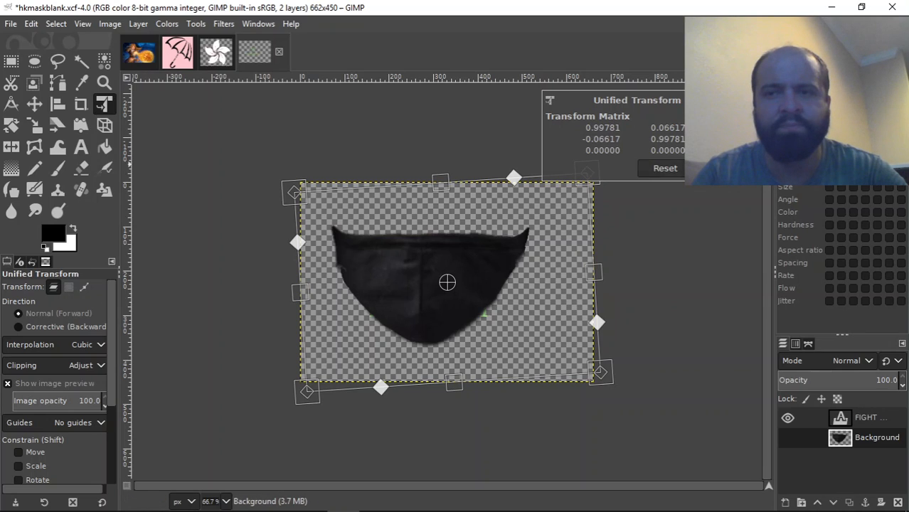
{"action": "left_click_drag", "start_coordinate": [596, 320], "coordinate": [616, 314]}
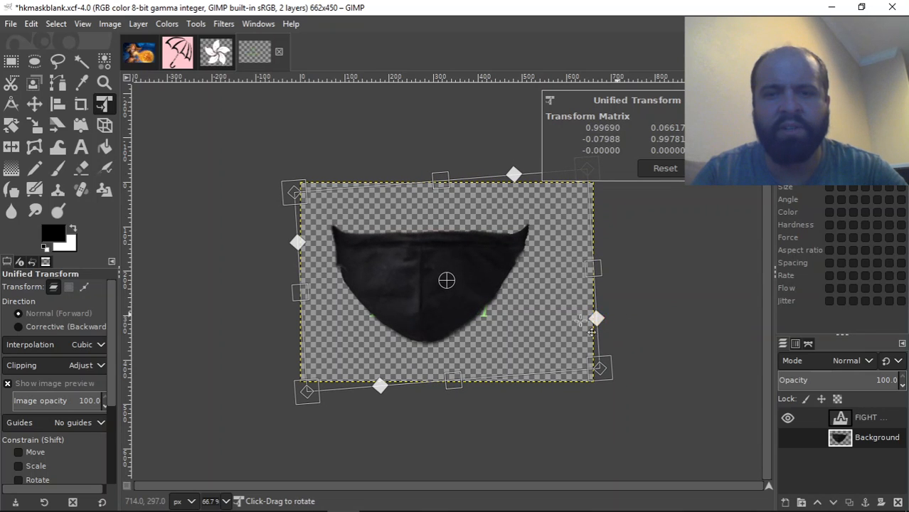
{"action": "mouse_move", "coordinate": [300, 291]}
{"action": "left_mouse_down"}
{"action": "mouse_move", "coordinate": [311, 293]}
{"action": "mouse_move", "coordinate": [299, 294]}
{"action": "left_mouse_up"}
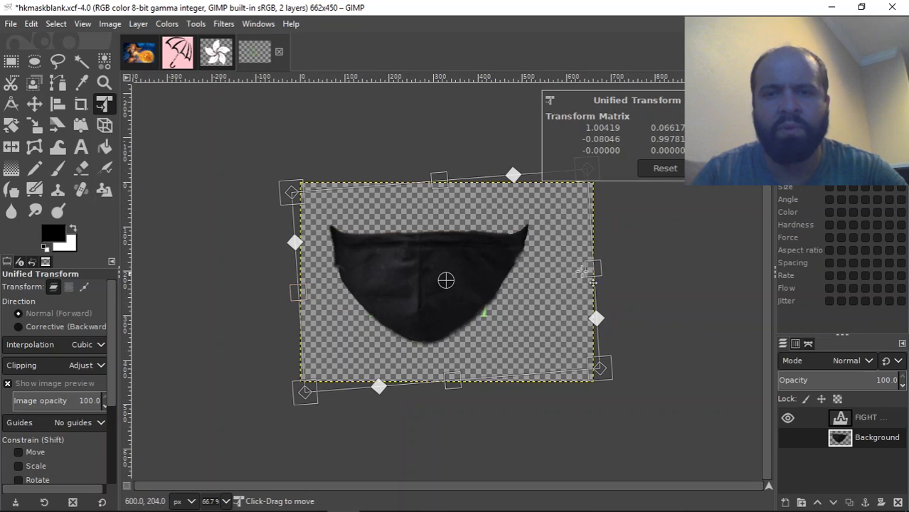
{"action": "left_click_drag", "start_coordinate": [595, 269], "coordinate": [567, 270]}
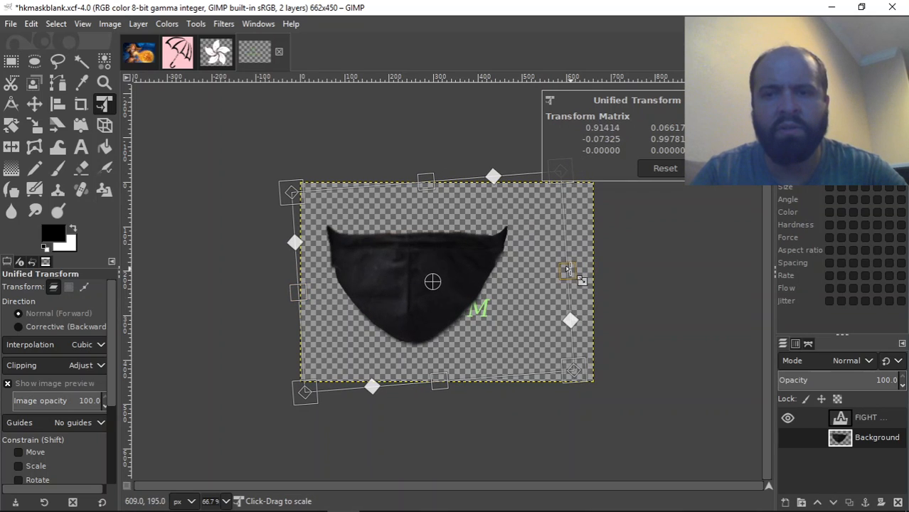
Distort the mask's perspective by pulling both right-hand corners inward, and narrow it further from the right edge
{"action": "mouse_move", "coordinate": [587, 320]}
{"action": "left_mouse_down"}
{"action": "mouse_move", "coordinate": [587, 298]}
{"action": "mouse_move", "coordinate": [588, 314]}
{"action": "left_mouse_up"}
{"action": "mouse_move", "coordinate": [497, 185]}
{"action": "left_mouse_down"}
{"action": "mouse_move", "coordinate": [514, 188]}
{"action": "mouse_move", "coordinate": [501, 185]}
{"action": "left_mouse_up"}
{"action": "left_click_drag", "start_coordinate": [295, 191], "coordinate": [285, 192]}
{"action": "left_click_drag", "start_coordinate": [573, 355], "coordinate": [542, 340]}
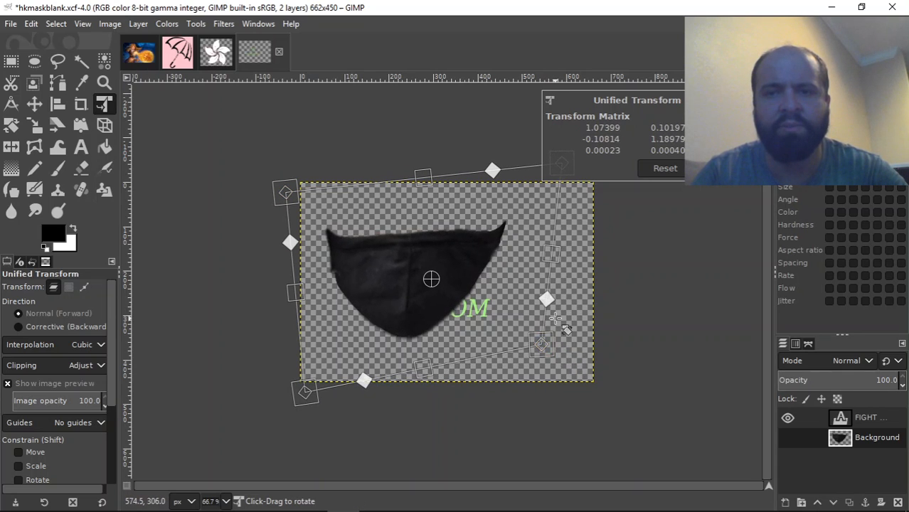
{"action": "left_click_drag", "start_coordinate": [551, 253], "coordinate": [519, 239]}
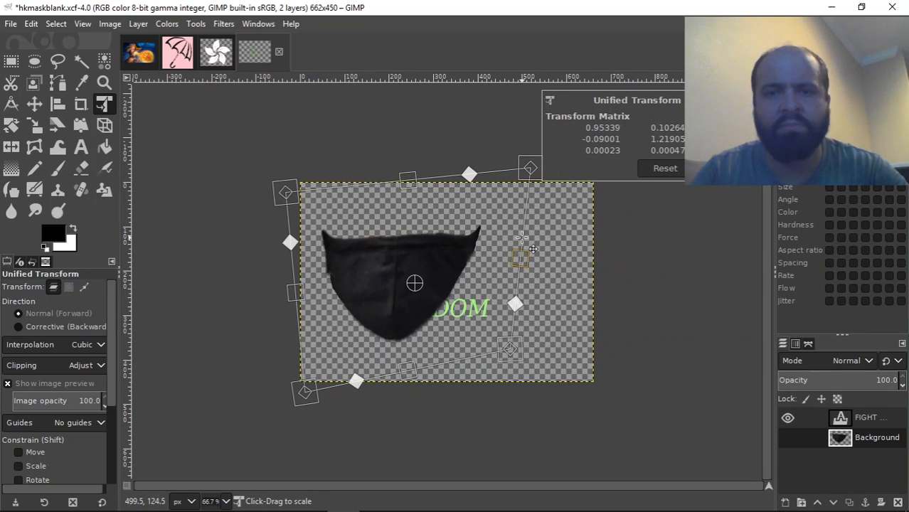
{"action": "left_click_drag", "start_coordinate": [530, 168], "coordinate": [490, 171]}
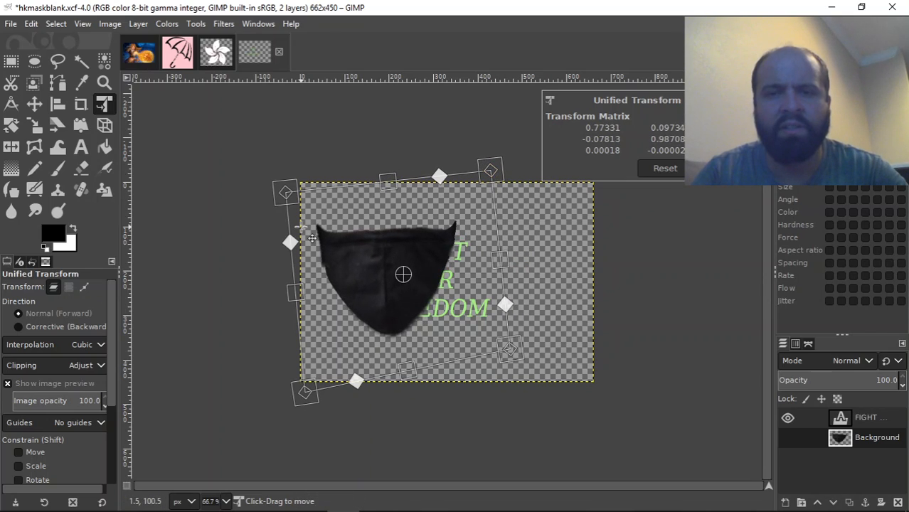
Shear the mask's right side upward, and adjust its width by extending the left edge outward and bringing the right edge in
{"action": "left_click_drag", "start_coordinate": [403, 275], "coordinate": [431, 270]}
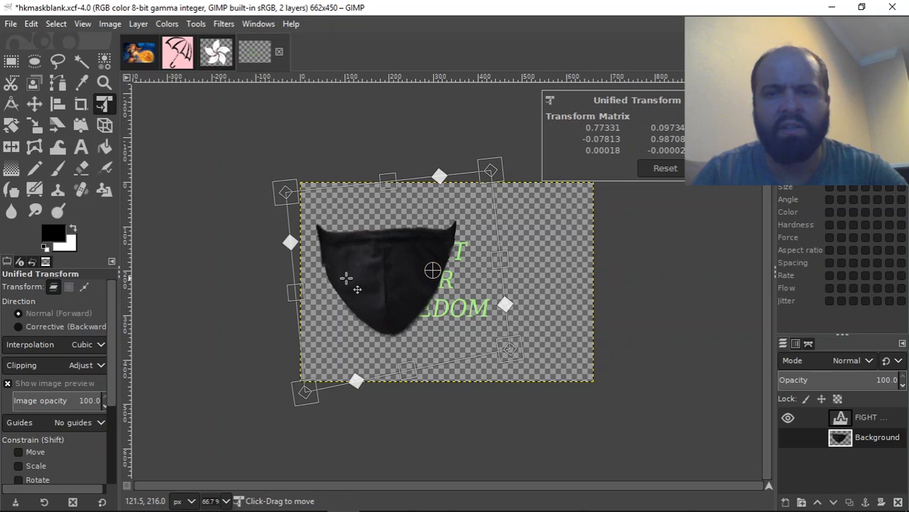
{"action": "mouse_move", "coordinate": [299, 296]}
{"action": "left_mouse_down"}
{"action": "mouse_move", "coordinate": [311, 299]}
{"action": "mouse_move", "coordinate": [284, 304]}
{"action": "left_mouse_up"}
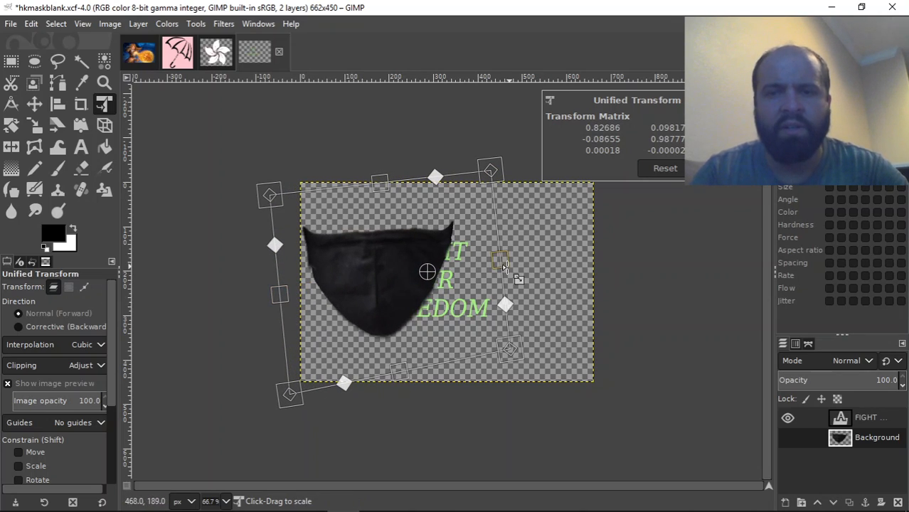
{"action": "left_click_drag", "start_coordinate": [505, 305], "coordinate": [502, 288]}
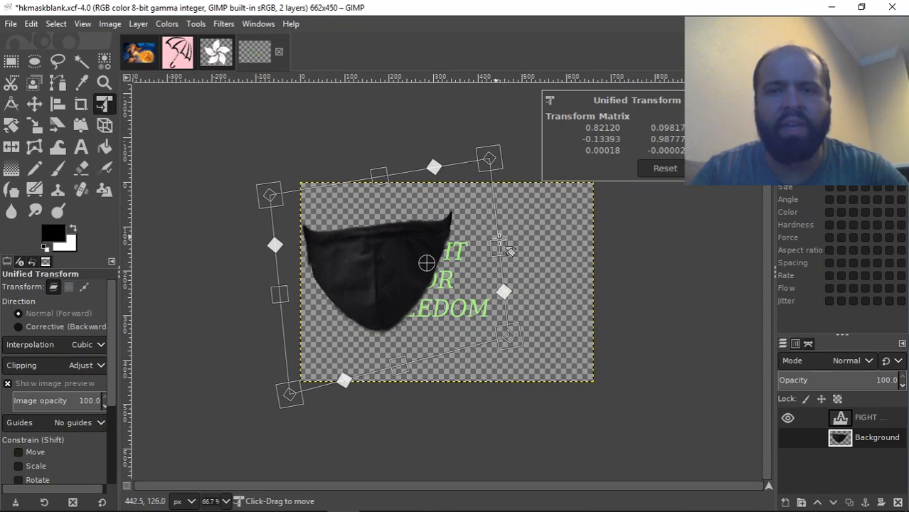
{"action": "left_click_drag", "start_coordinate": [497, 249], "coordinate": [485, 245]}
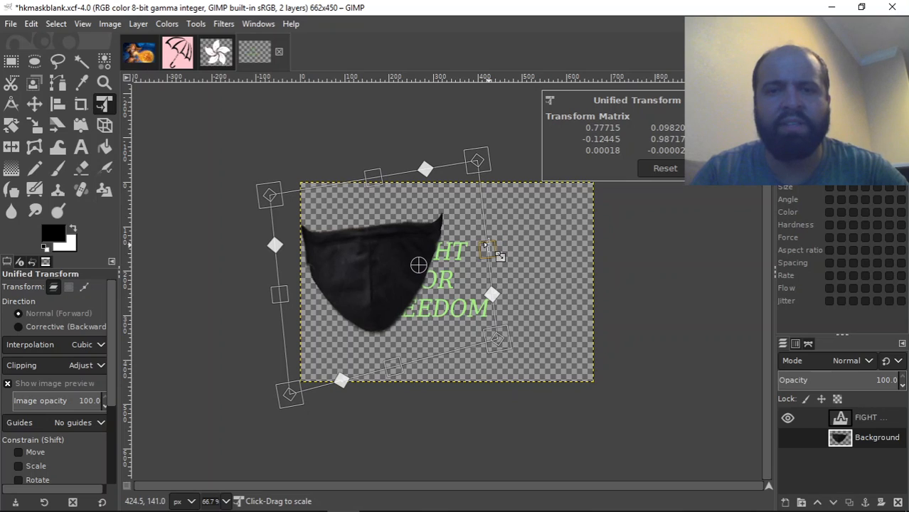
Check the mask against the sorceress image, lower its top edge and pull the upper-left and lower-right corners inward
{"action": "left_click", "coordinate": [139, 54]}
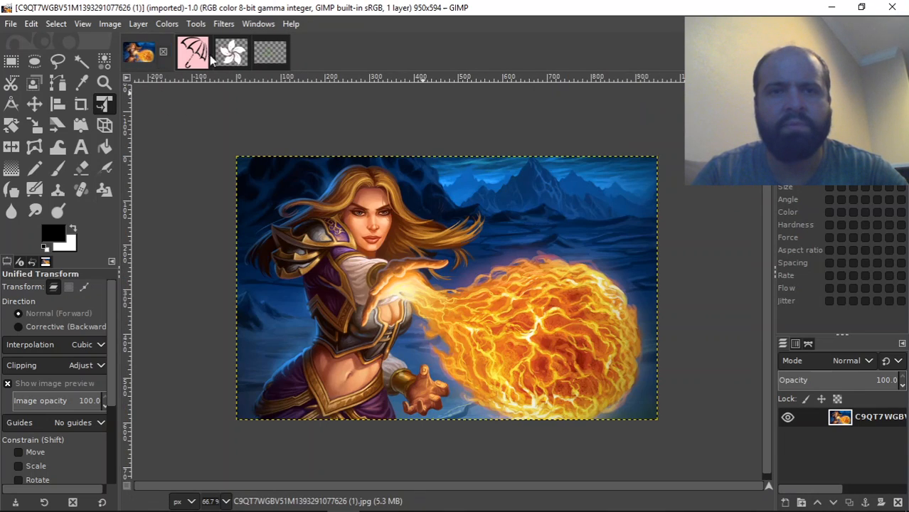
{"action": "left_click", "coordinate": [269, 52]}
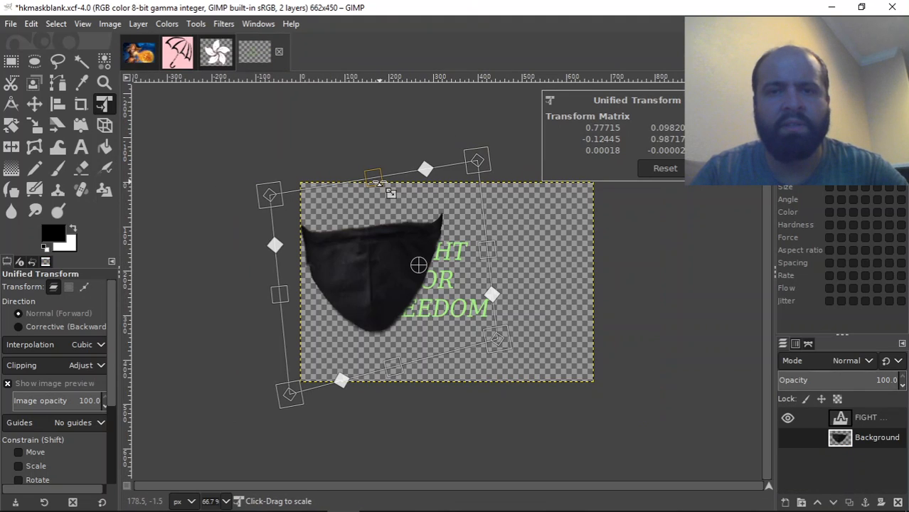
{"action": "left_click_drag", "start_coordinate": [378, 182], "coordinate": [391, 192]}
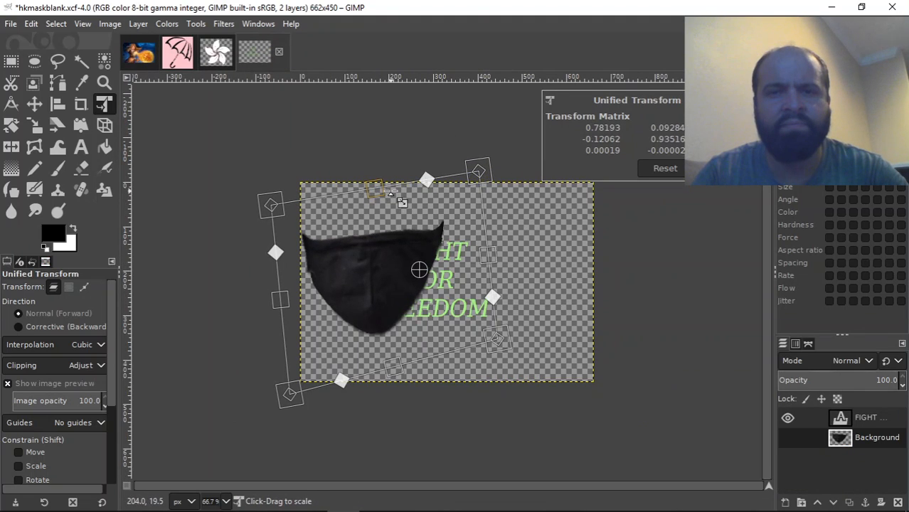
{"action": "mouse_move", "coordinate": [269, 203]}
{"action": "left_mouse_down"}
{"action": "mouse_move", "coordinate": [282, 213]}
{"action": "mouse_move", "coordinate": [274, 208]}
{"action": "left_mouse_up"}
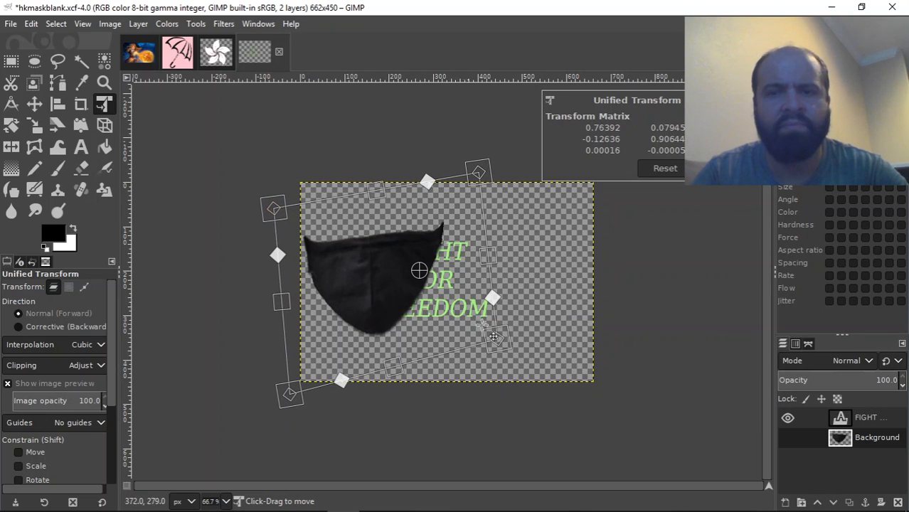
{"action": "left_click_drag", "start_coordinate": [498, 341], "coordinate": [472, 325]}
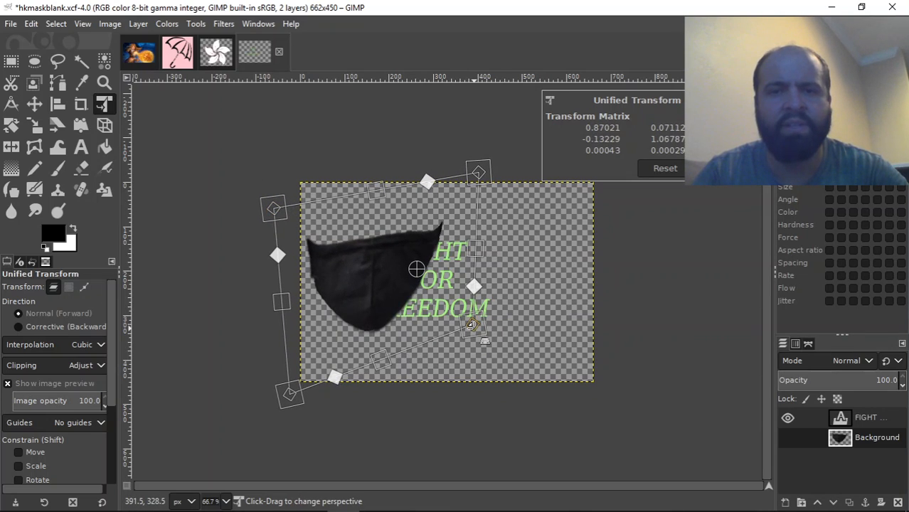
Narrow the mask from its right edge again and bring the upper-right and lower-right corners further inward
{"action": "left_click_drag", "start_coordinate": [474, 247], "coordinate": [464, 244]}
{"action": "left_click_drag", "start_coordinate": [471, 174], "coordinate": [438, 177]}
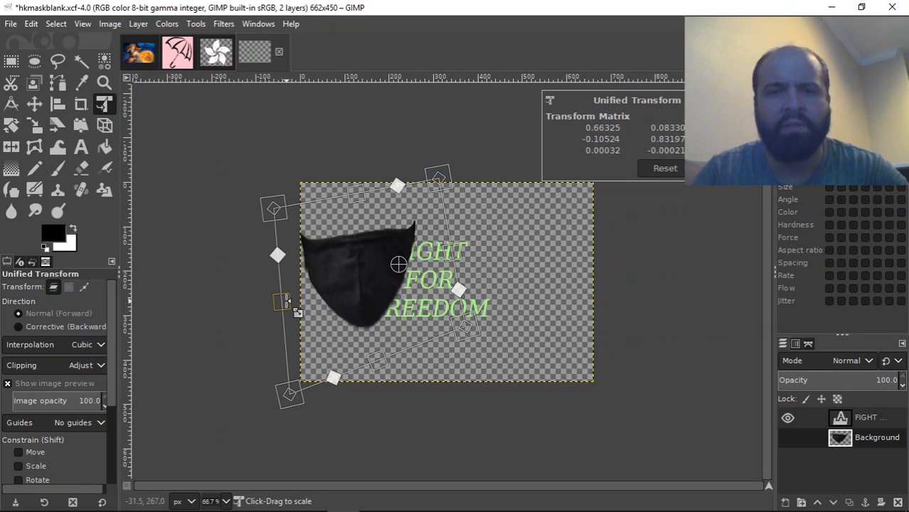
{"action": "left_click_drag", "start_coordinate": [464, 325], "coordinate": [456, 321]}
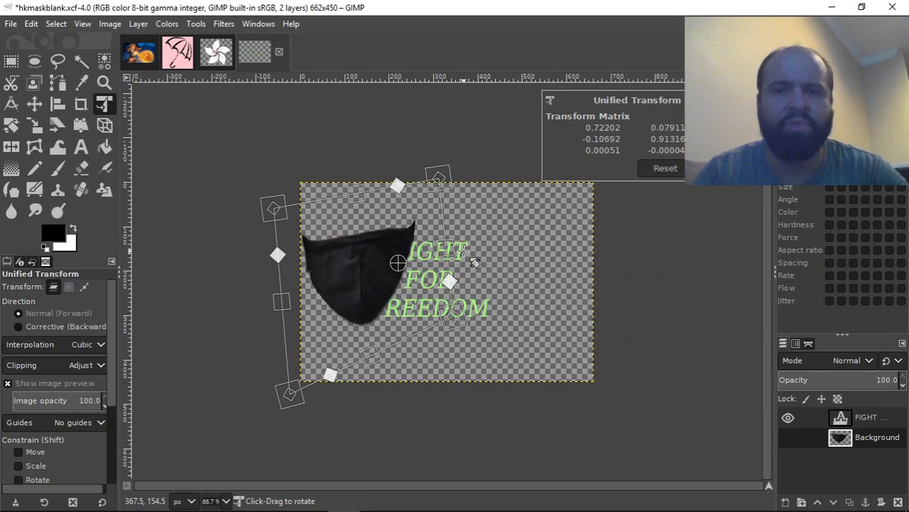
{"action": "left_click_drag", "start_coordinate": [446, 248], "coordinate": [443, 247]}
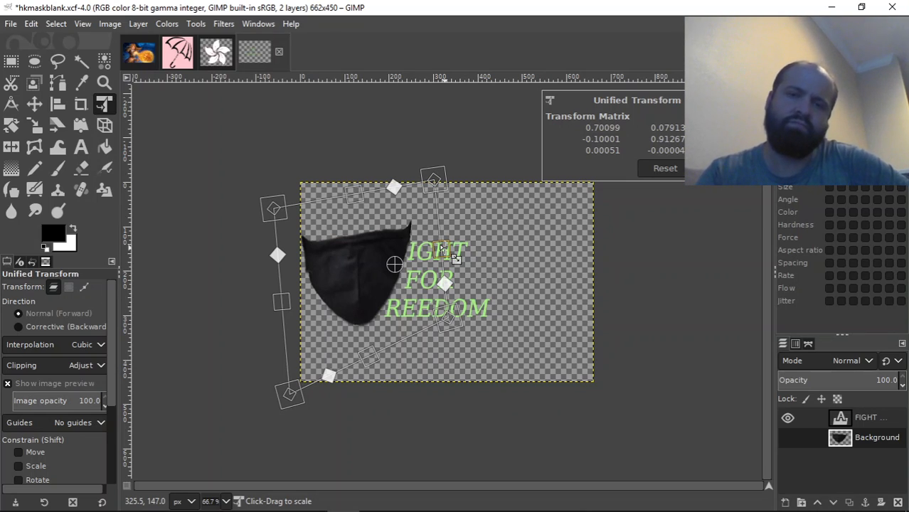
Compare the mask with the sorceress's face again and pull the mask's upper-left corner outward
{"action": "left_click", "coordinate": [140, 53]}
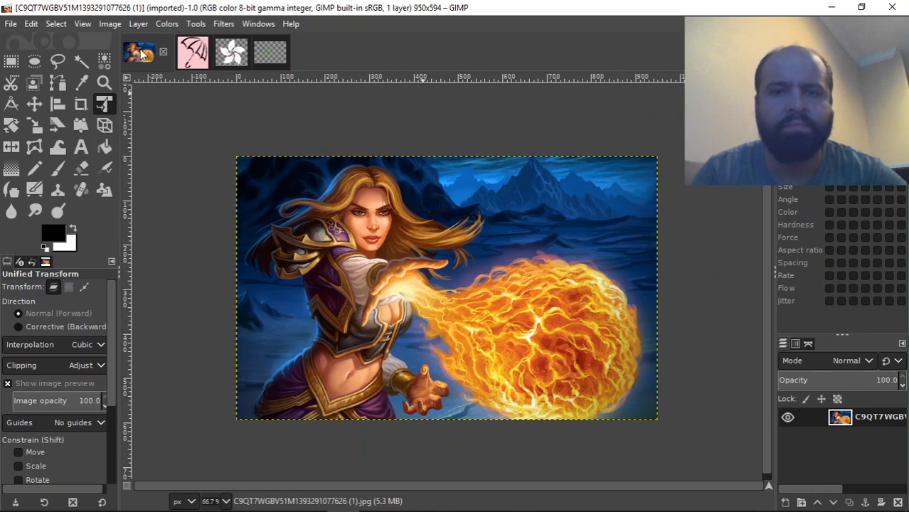
{"action": "left_click", "coordinate": [257, 53]}
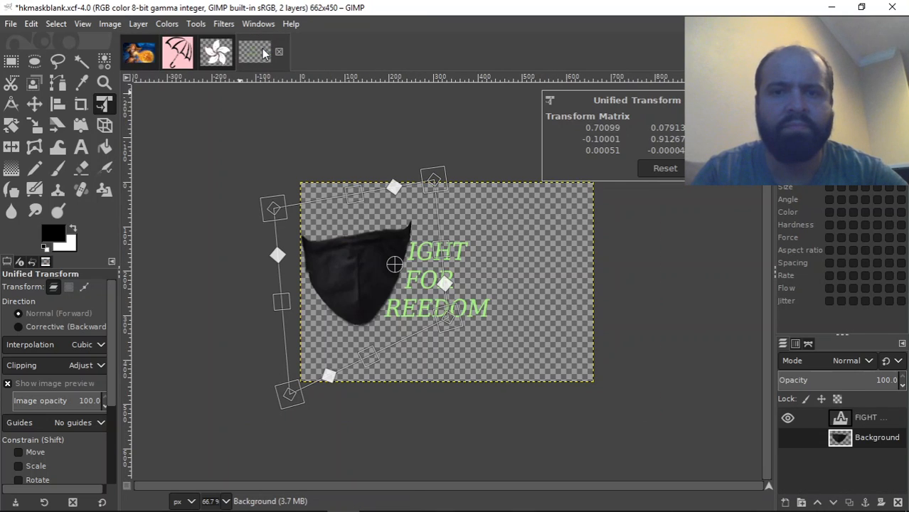
{"action": "left_click_drag", "start_coordinate": [274, 207], "coordinate": [234, 195]}
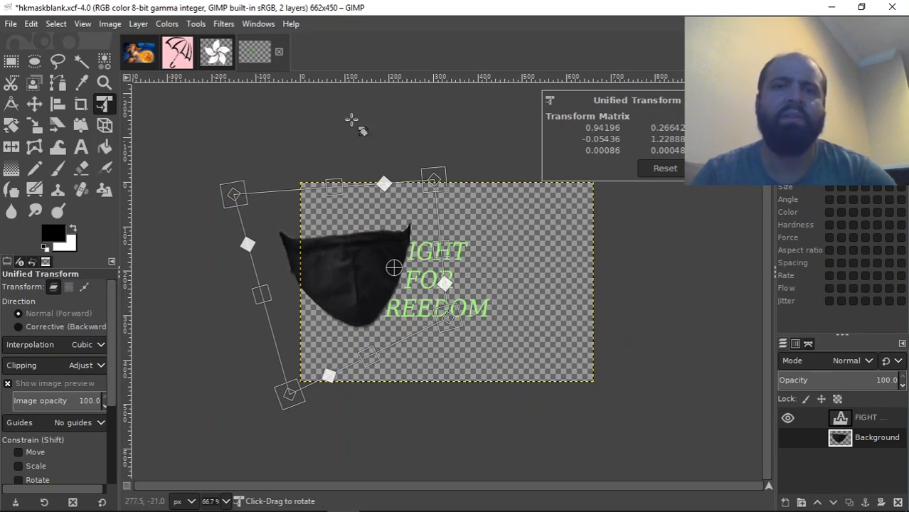
Check the mask against the sorceress image, pull its lower-right corner slightly inward, and move the transformed mask behind the text
{"action": "left_click", "coordinate": [134, 51]}
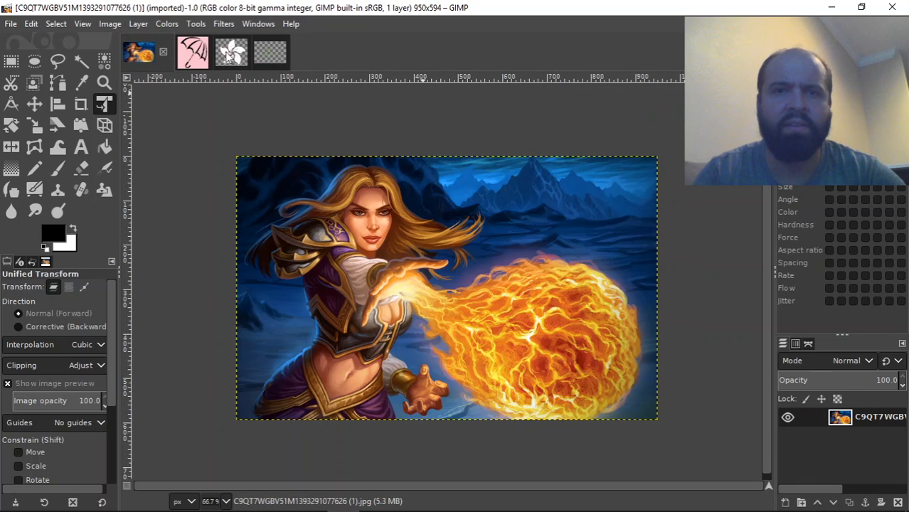
{"action": "left_click", "coordinate": [273, 54]}
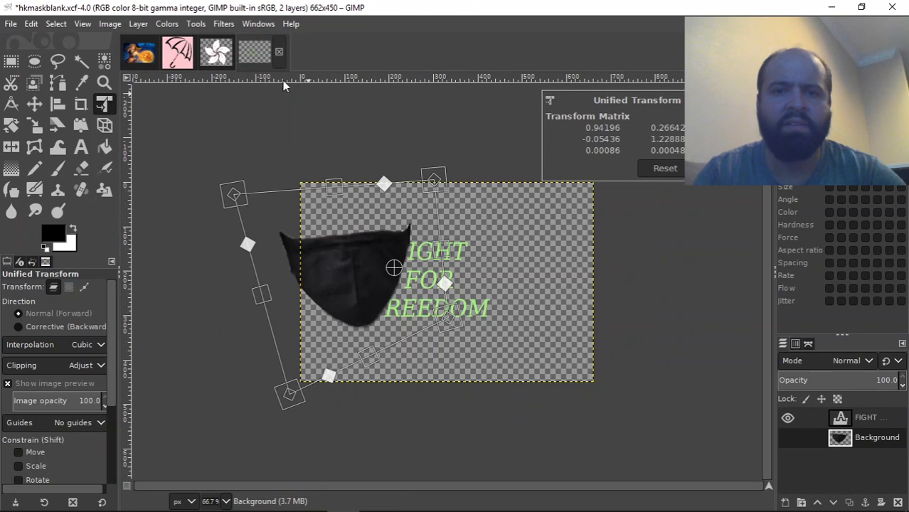
{"action": "left_click_drag", "start_coordinate": [447, 320], "coordinate": [435, 315]}
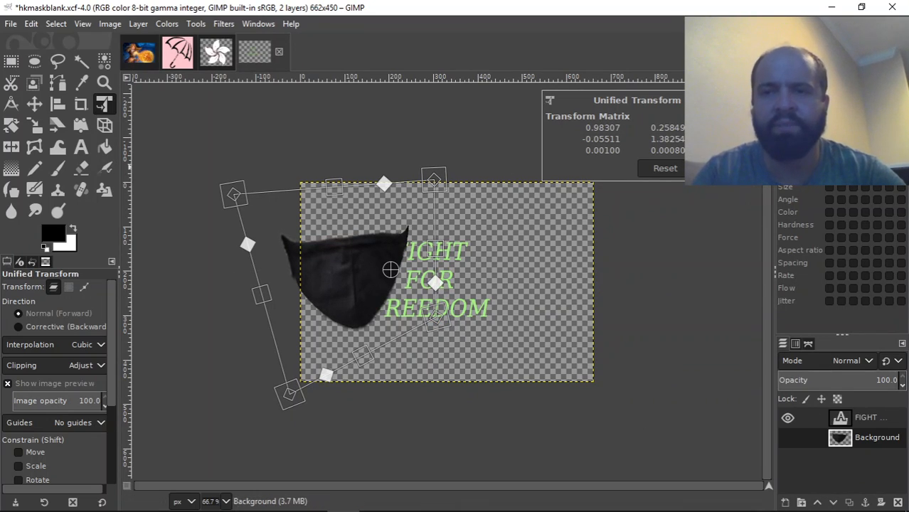
{"action": "key", "text": "Return"}
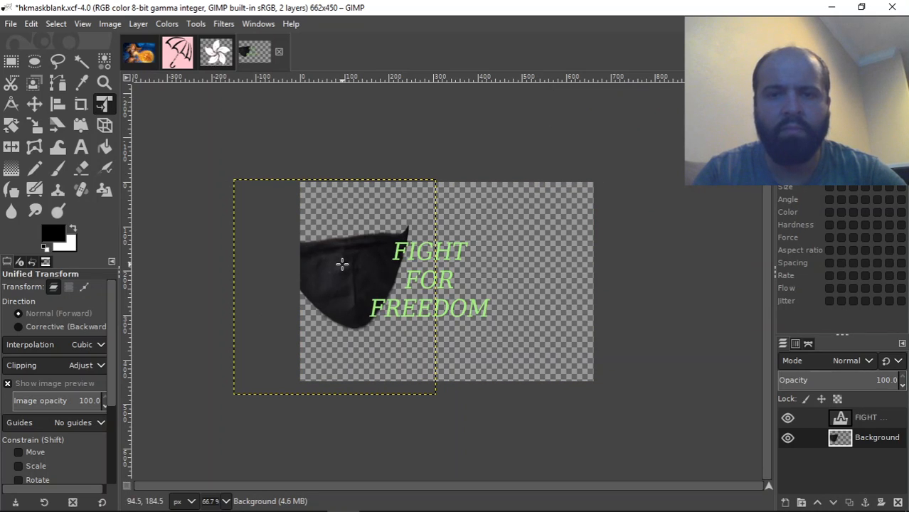
{"action": "left_click", "coordinate": [35, 106]}
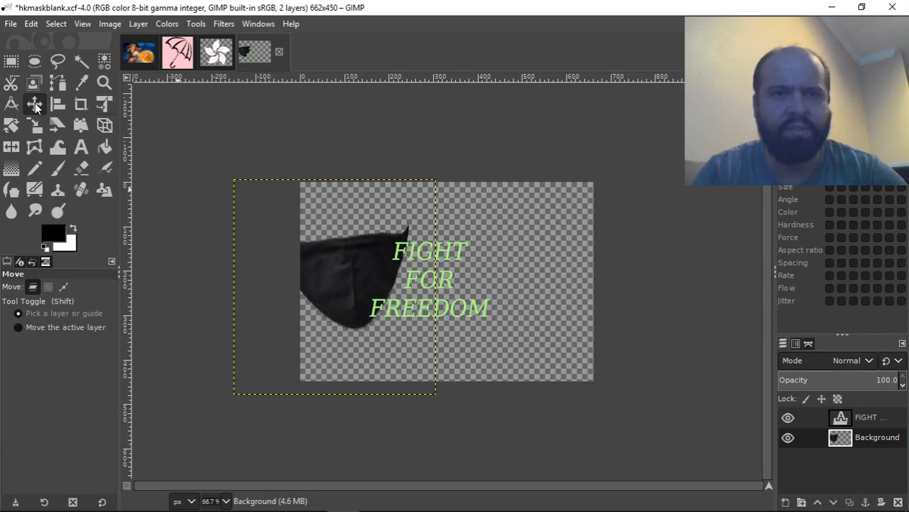
{"action": "left_click_drag", "start_coordinate": [359, 278], "coordinate": [450, 283]}
Set the size of all the FIGHT FOR FREEDOM text to 36 px
{"action": "left_click", "coordinate": [868, 418]}
{"action": "double_click", "coordinate": [866, 418]}
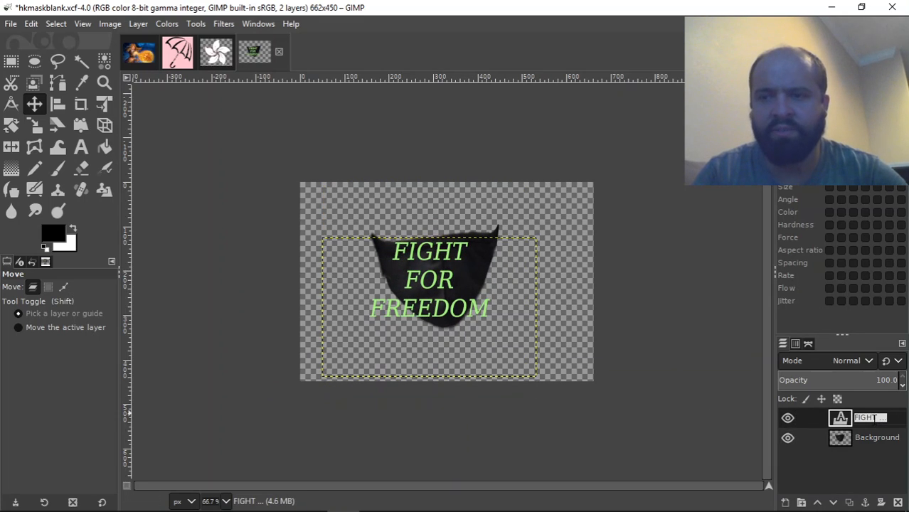
{"action": "double_click", "coordinate": [838, 419]}
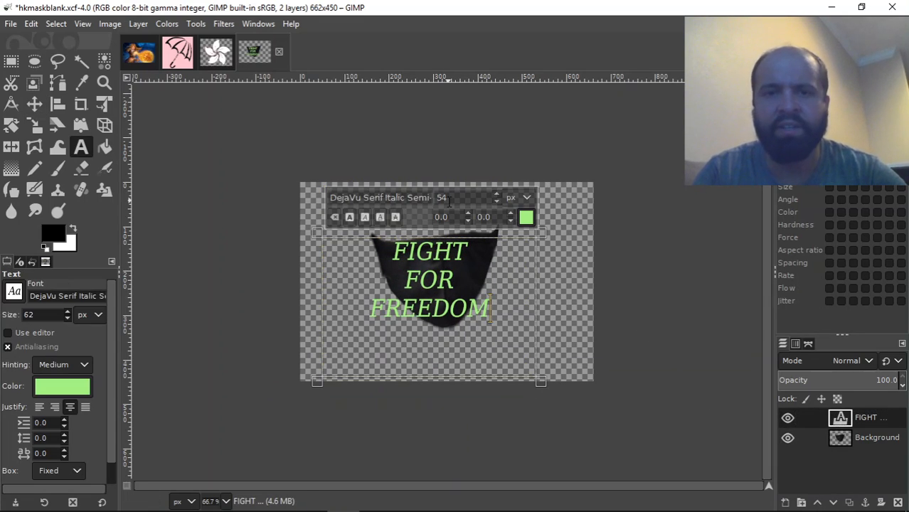
{"action": "key", "text": "ctrl+a"}
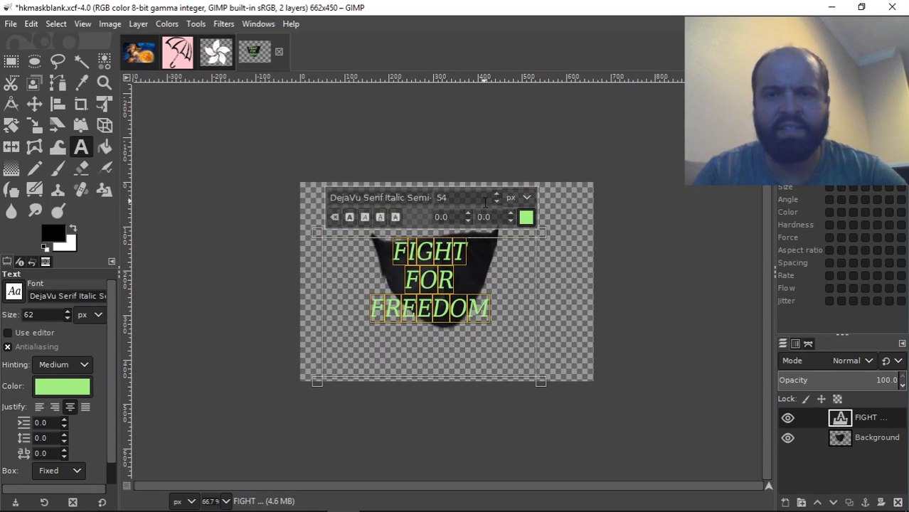
{"action": "scroll", "coordinate": [494, 200], "scroll_direction": "down", "scroll_amount": 8}
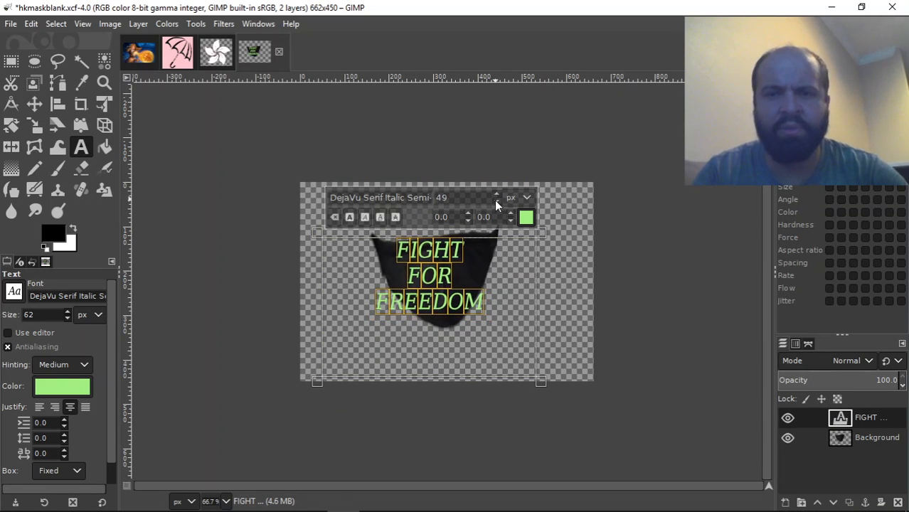
{"action": "scroll", "coordinate": [494, 200], "scroll_direction": "down", "scroll_amount": 8}
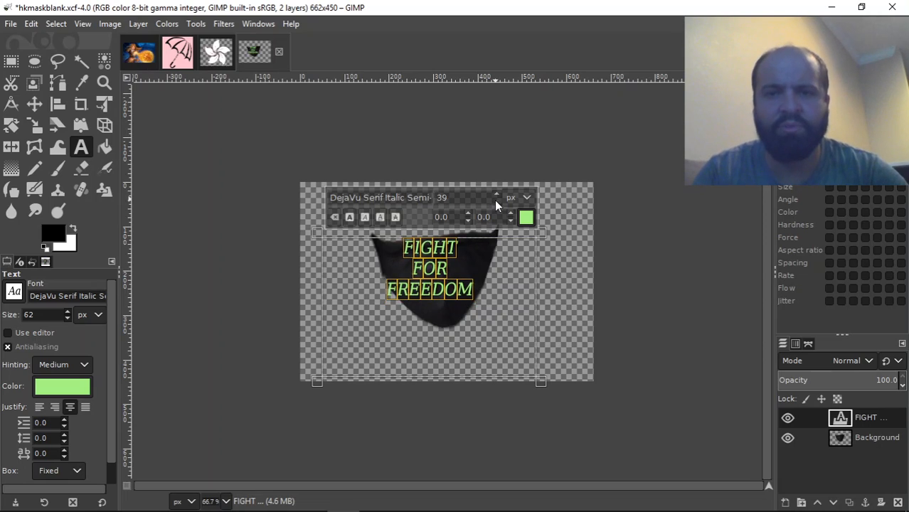
{"action": "scroll", "coordinate": [494, 200], "scroll_direction": "down", "scroll_amount": 2}
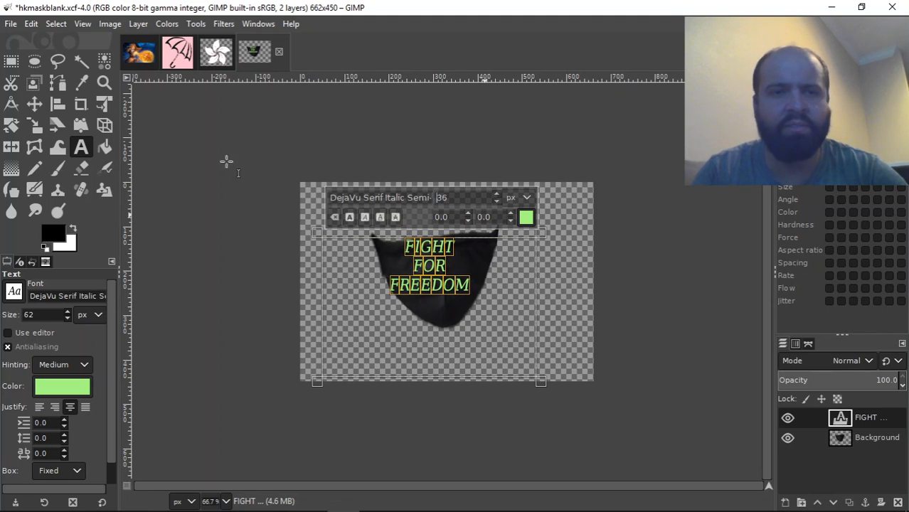
Move the FIGHT FOR FREEDOM text down and to the right onto the middle of the mask
{"action": "left_click", "coordinate": [34, 104]}
{"action": "left_click", "coordinate": [462, 261]}
{"action": "left_click_drag", "start_coordinate": [454, 275], "coordinate": [466, 288]}
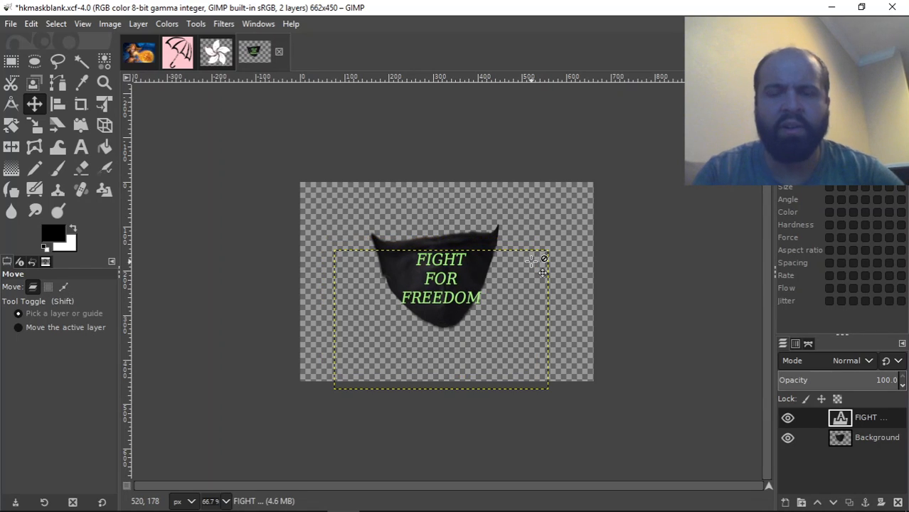
Try a clockwise Warp Transform swirl of size 76.79 on the text's right side, viewed at 200%
{"action": "left_click", "coordinate": [85, 24]}
{"action": "mouse_move", "coordinate": [130, 74]}
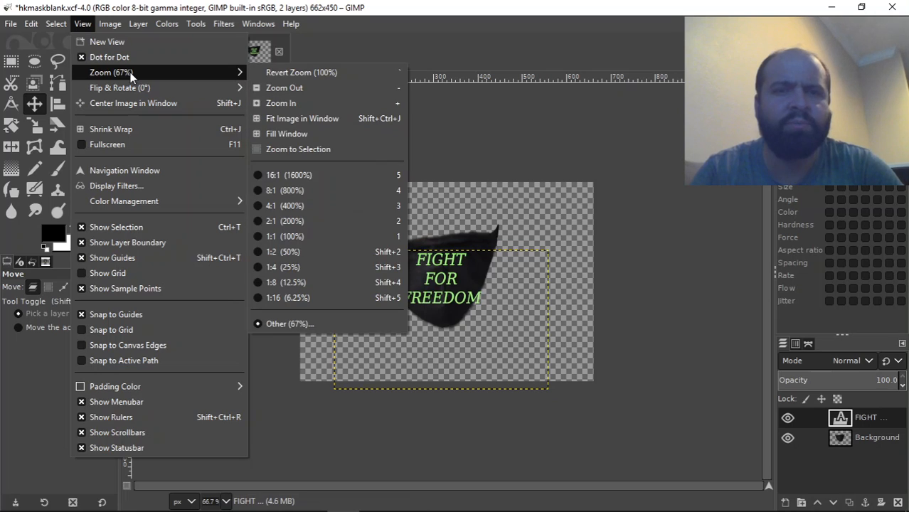
{"action": "left_click", "coordinate": [322, 221]}
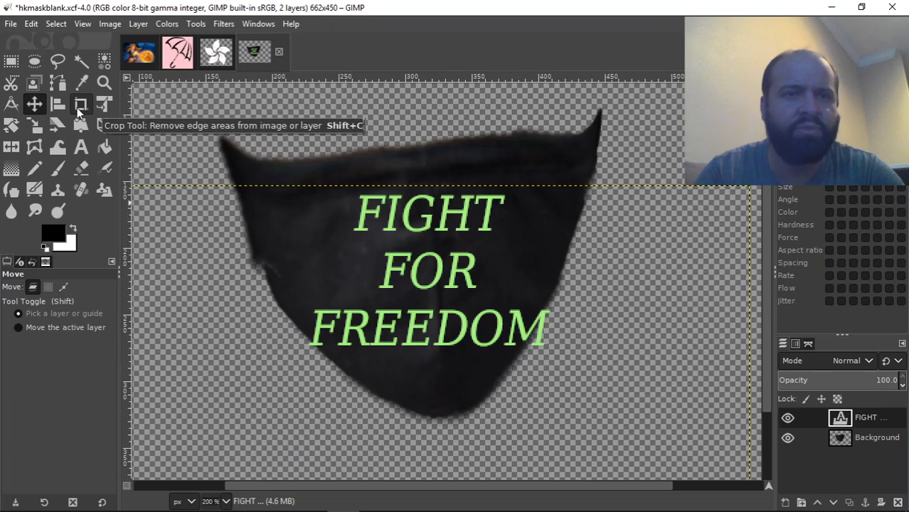
{"action": "left_click", "coordinate": [59, 147]}
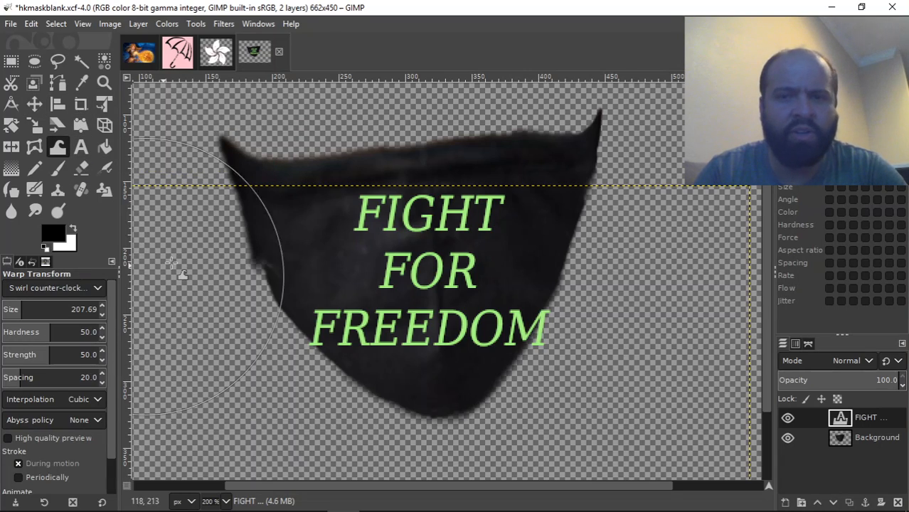
{"action": "left_click_drag", "start_coordinate": [26, 313], "coordinate": [14, 313]}
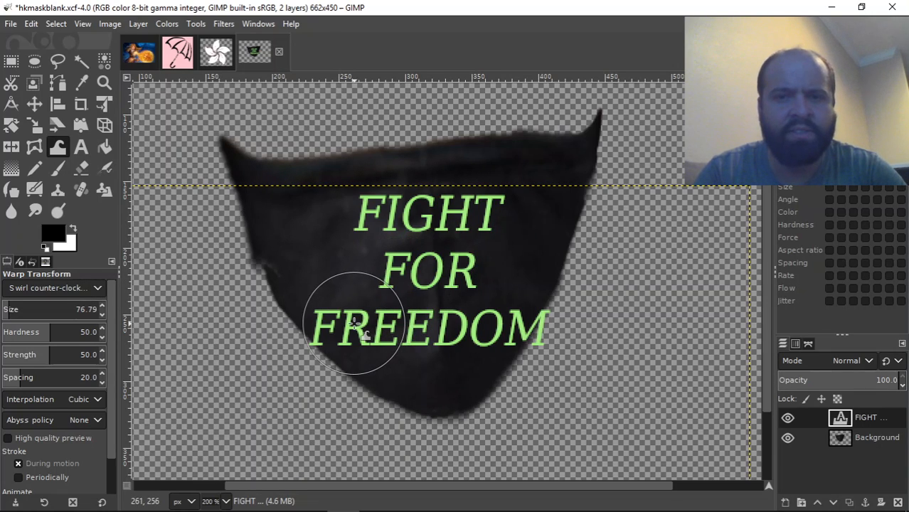
{"action": "left_click", "coordinate": [97, 285]}
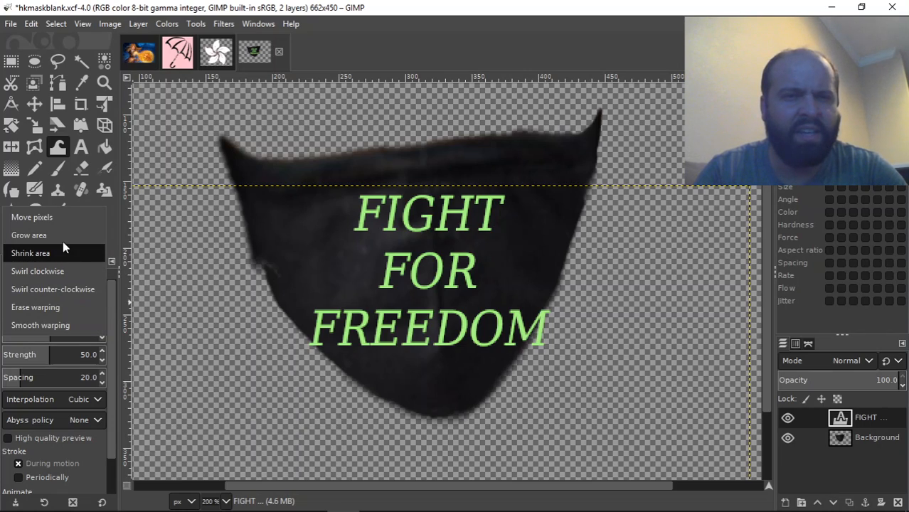
{"action": "left_click", "coordinate": [61, 271]}
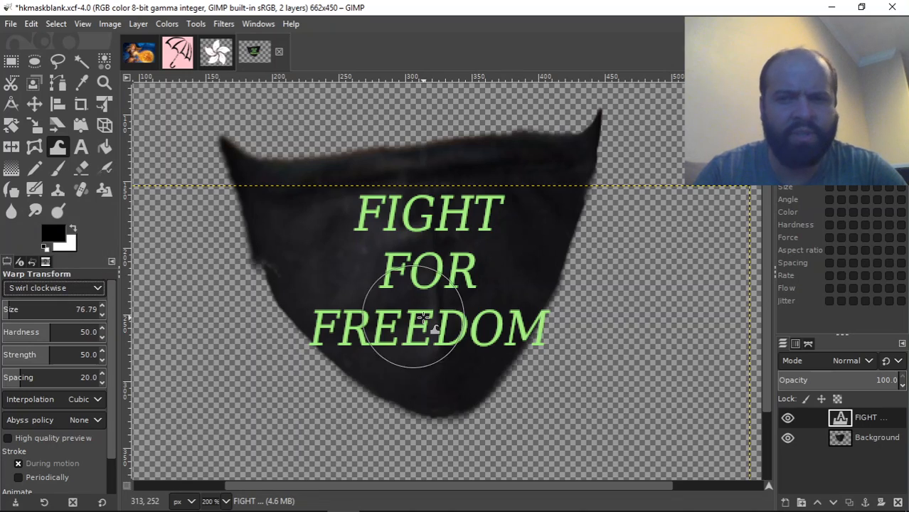
{"action": "left_click", "coordinate": [483, 299]}
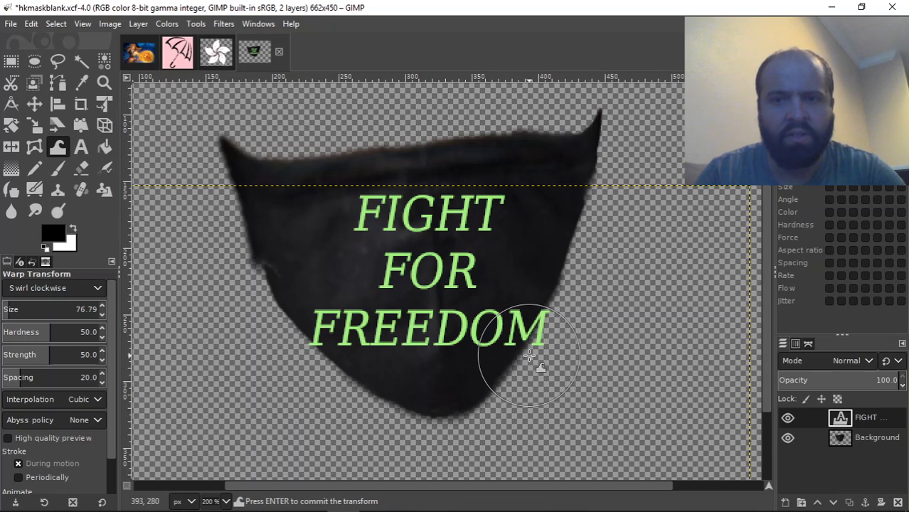
Try counter-clockwise swirl warping on the last letters of FREEDOM and the end of FOR
{"action": "left_click", "coordinate": [72, 287]}
{"action": "left_click", "coordinate": [69, 310]}
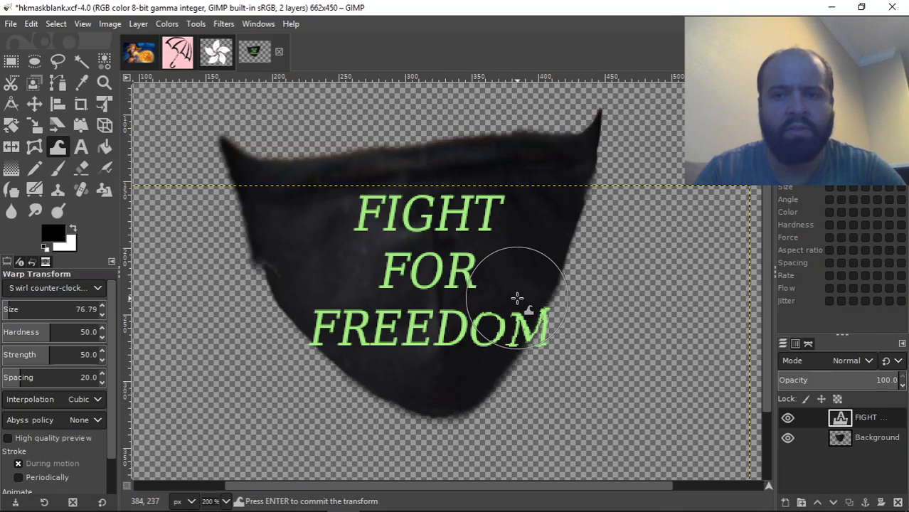
{"action": "mouse_move", "coordinate": [516, 301]}
{"action": "left_mouse_down"}
{"action": "mouse_move", "coordinate": [474, 298]}
{"action": "mouse_move", "coordinate": [466, 311]}
{"action": "mouse_move", "coordinate": [475, 374]}
{"action": "mouse_move", "coordinate": [530, 367]}
{"action": "left_mouse_up"}
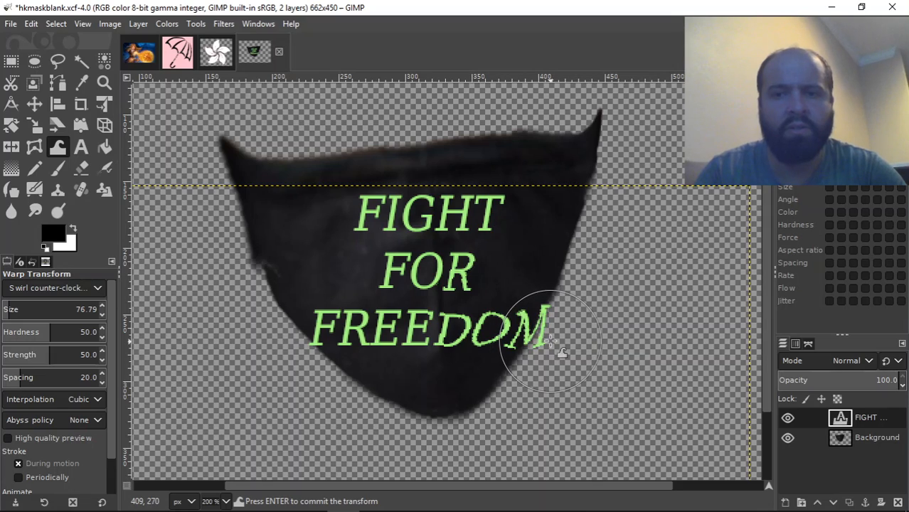
{"action": "mouse_move", "coordinate": [529, 302]}
{"action": "left_mouse_down"}
{"action": "mouse_move", "coordinate": [500, 304]}
{"action": "mouse_move", "coordinate": [466, 328]}
{"action": "mouse_move", "coordinate": [482, 371]}
{"action": "mouse_move", "coordinate": [548, 374]}
{"action": "mouse_move", "coordinate": [544, 336]}
{"action": "mouse_move", "coordinate": [538, 356]}
{"action": "mouse_move", "coordinate": [435, 362]}
{"action": "mouse_move", "coordinate": [444, 365]}
{"action": "left_mouse_up"}
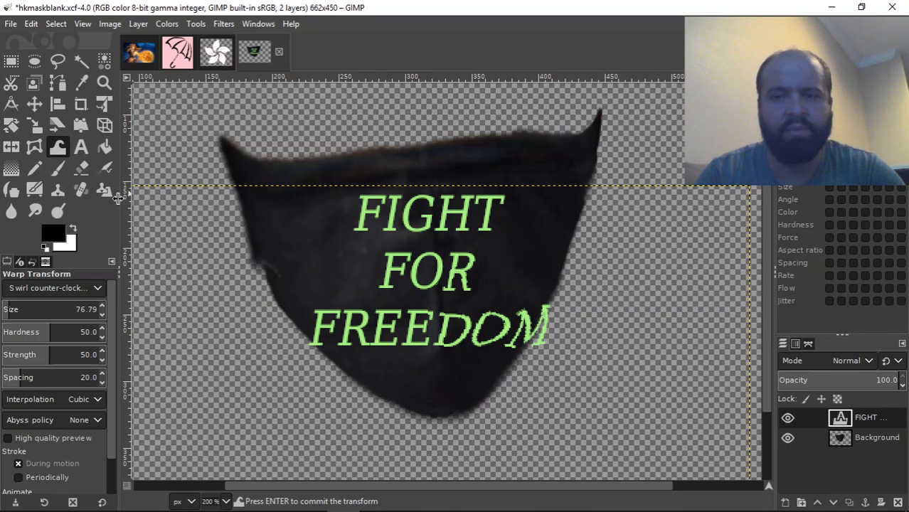
Undo all the swirl warps on the text and the text's last move
{"action": "key", "text": "ctrl+z"}
{"action": "key", "text": "ctrl+z"}
{"action": "key", "text": "ctrl+z"}
{"action": "key", "text": "ctrl+z"}
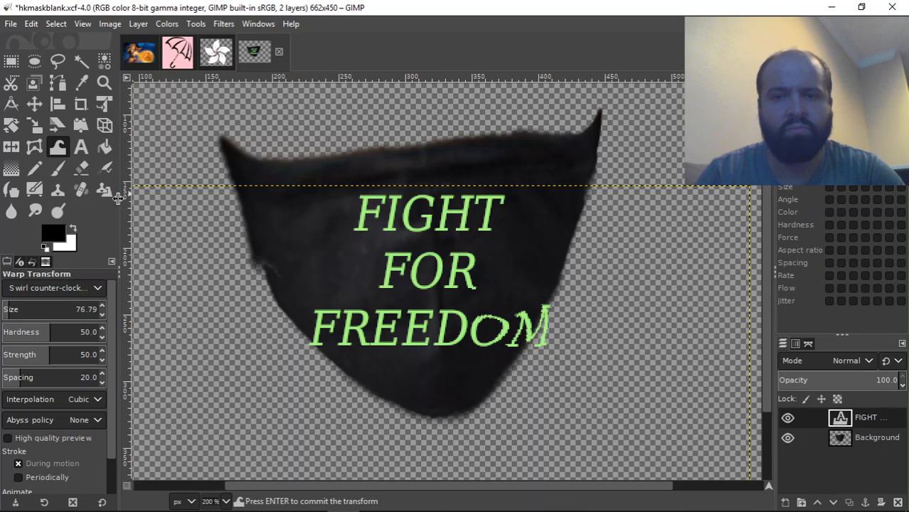
{"action": "key", "text": "ctrl+z"}
{"action": "key", "text": "ctrl+z"}
{"action": "key", "text": "ctrl+z"}
{"action": "key", "text": "ctrl+z"}
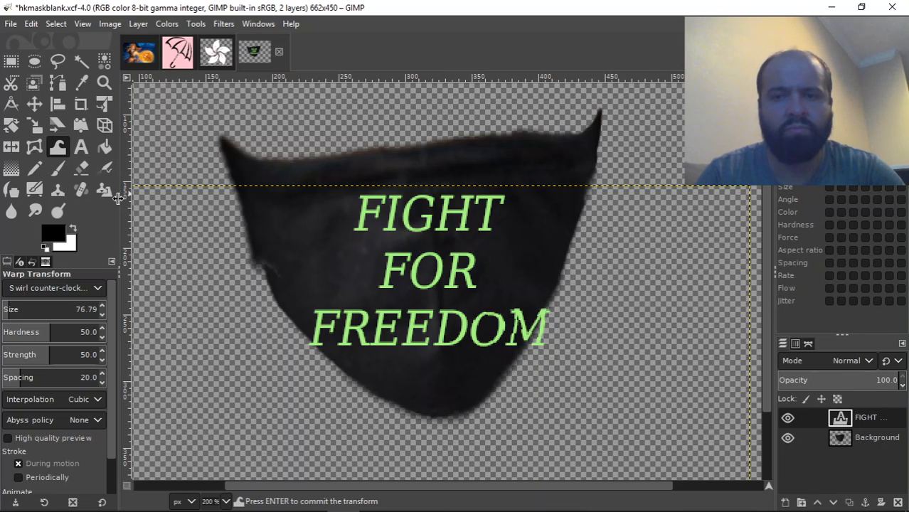
{"action": "key", "text": "ctrl+z"}
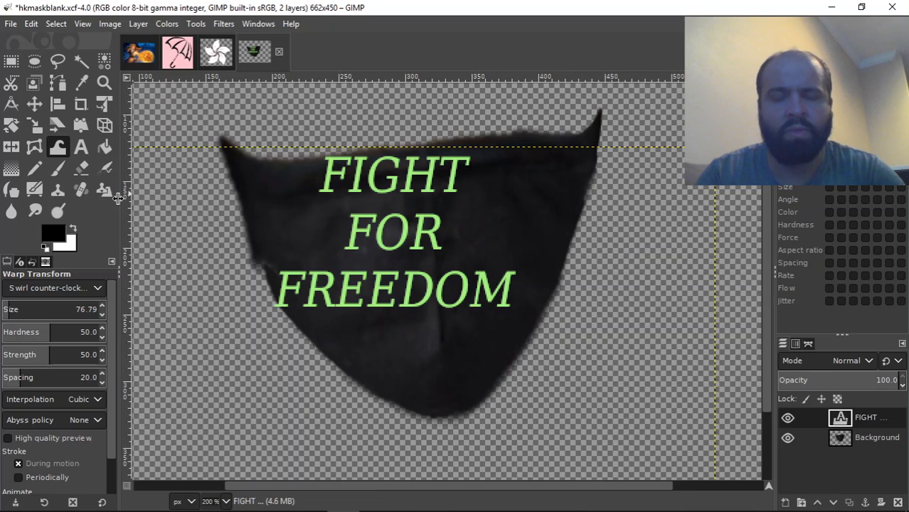
Move the unwarped FIGHT FOR FREEDOM text onto the centre of the mask
{"action": "left_click", "coordinate": [34, 105]}
{"action": "left_click_drag", "start_coordinate": [403, 220], "coordinate": [436, 254]}
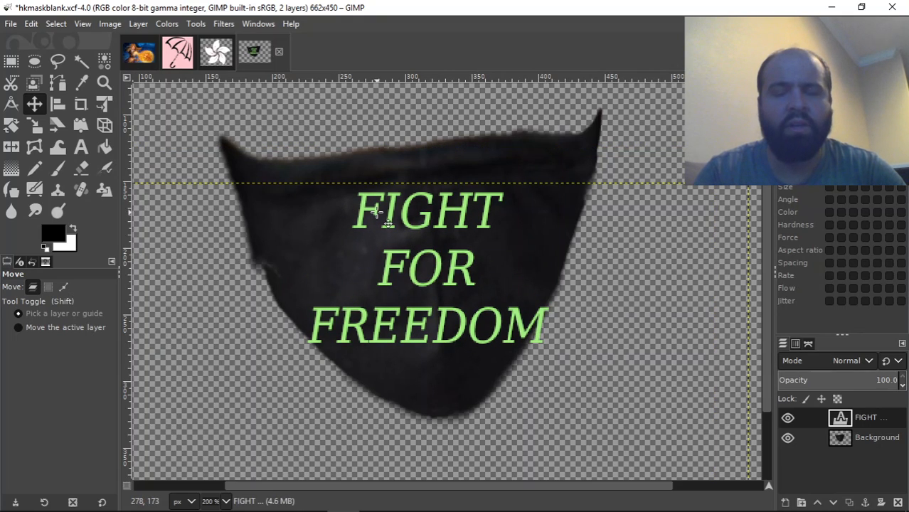
Use Unified Transform to widen the text slightly, pull its lower-right corner inward and lower its upper-left corner
{"action": "left_click", "coordinate": [100, 105]}
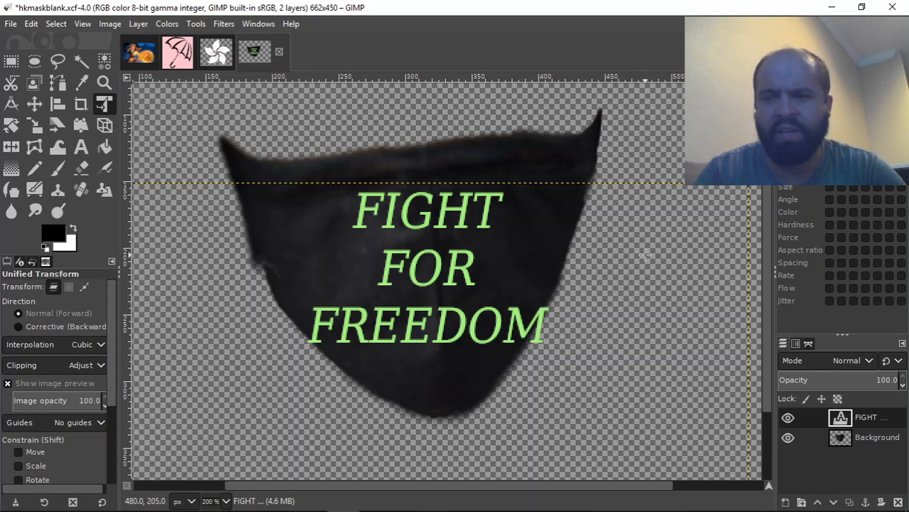
{"action": "left_click", "coordinate": [213, 229]}
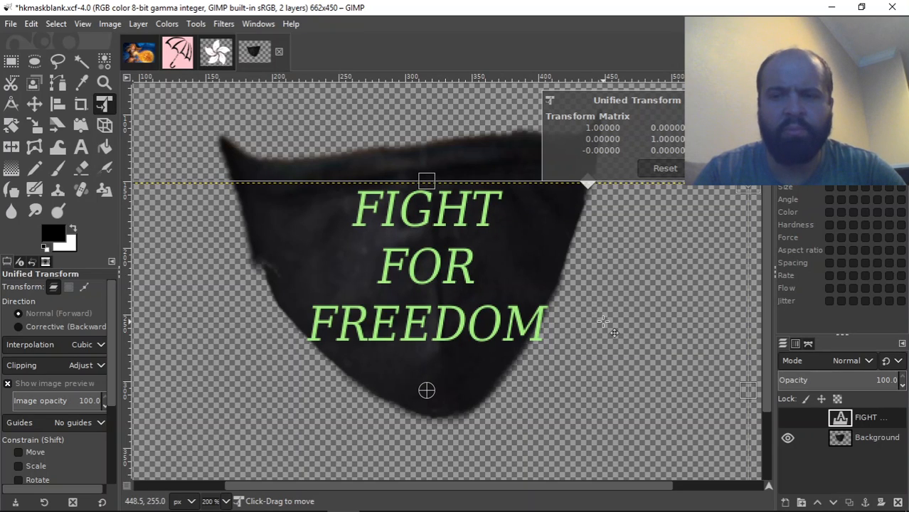
{"action": "left_click", "coordinate": [83, 24]}
{"action": "mouse_move", "coordinate": [117, 70]}
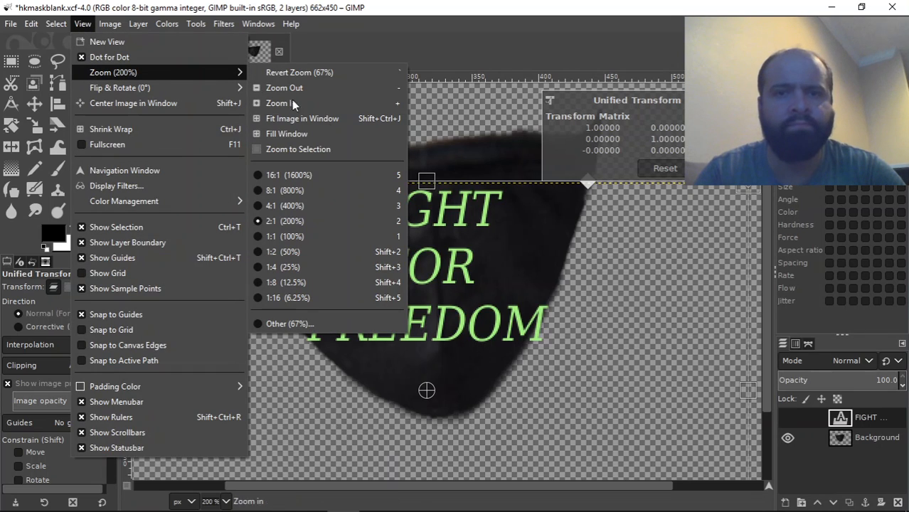
{"action": "left_click", "coordinate": [329, 236]}
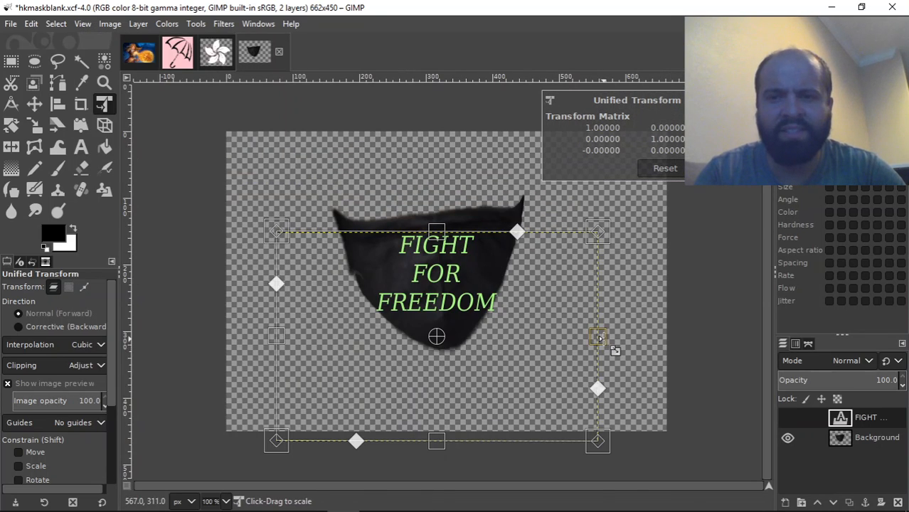
{"action": "left_click_drag", "start_coordinate": [598, 336], "coordinate": [602, 337]}
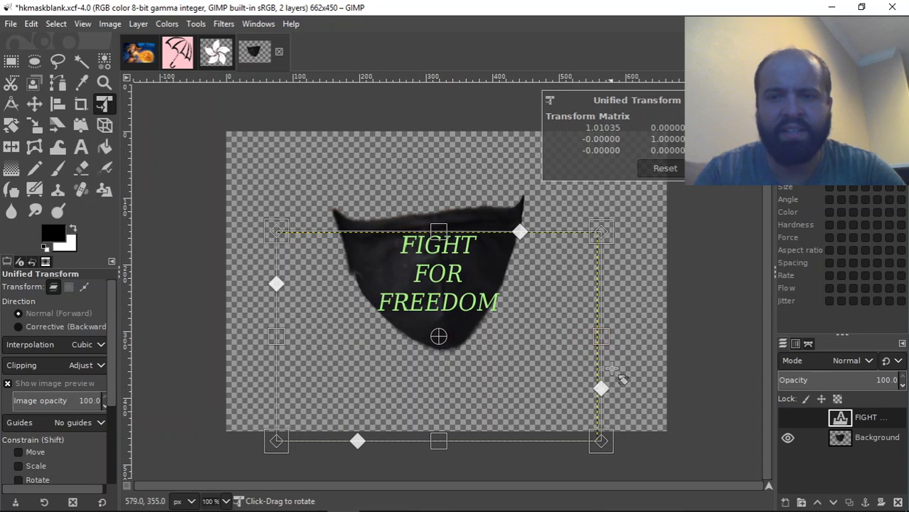
{"action": "left_click_drag", "start_coordinate": [601, 442], "coordinate": [578, 406]}
{"action": "left_click_drag", "start_coordinate": [277, 232], "coordinate": [270, 247]}
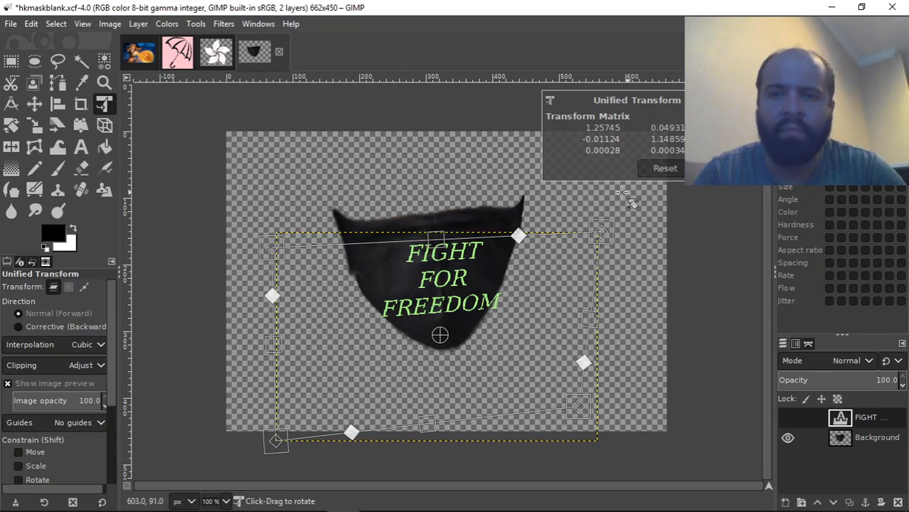
Lower the text's upper-right corner slightly, bring its lower-right corner further inward and shift the text slightly left
{"action": "left_click_drag", "start_coordinate": [601, 232], "coordinate": [601, 236]}
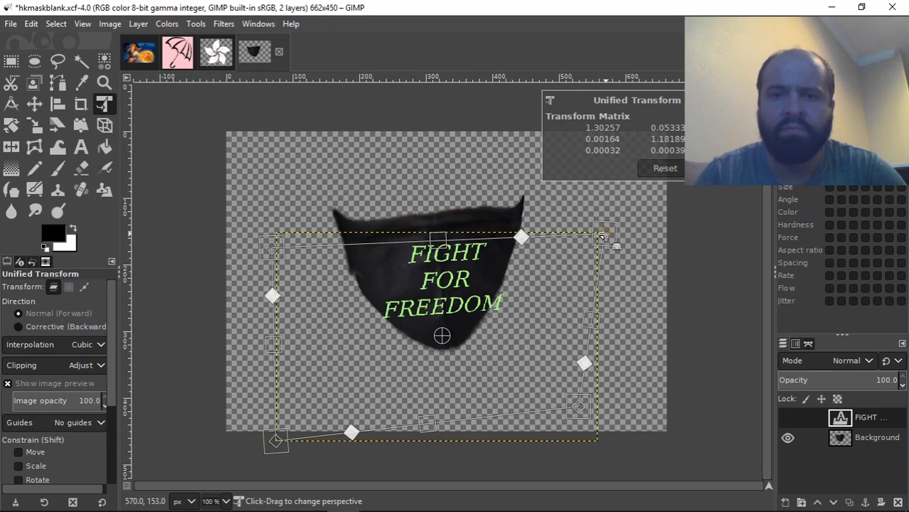
{"action": "left_click_drag", "start_coordinate": [578, 405], "coordinate": [565, 396]}
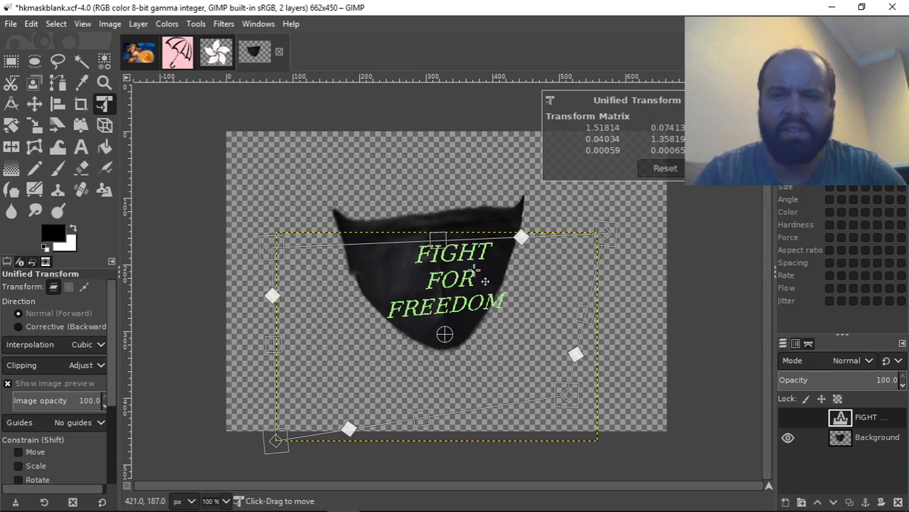
{"action": "left_click_drag", "start_coordinate": [299, 343], "coordinate": [292, 341]}
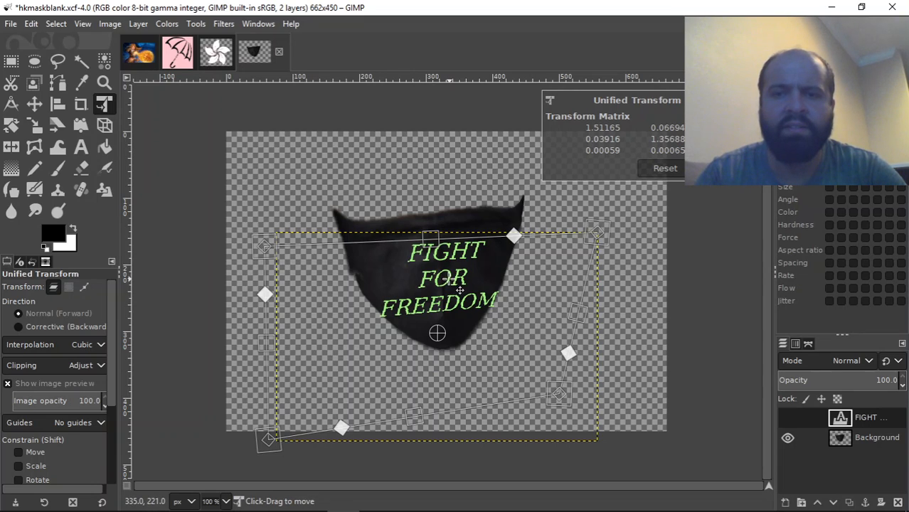
Shift the text slightly left, stretch its upper-left and lower-left corners outward, nudge the upper-right corner inward and apply the Unified Transform
{"action": "left_click_drag", "start_coordinate": [460, 290], "coordinate": [456, 290]}
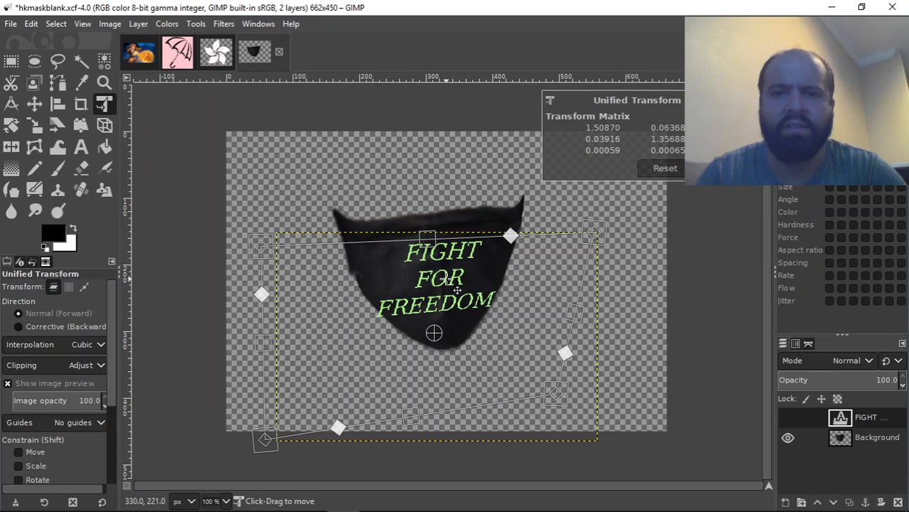
{"action": "left_click_drag", "start_coordinate": [261, 247], "coordinate": [237, 205]}
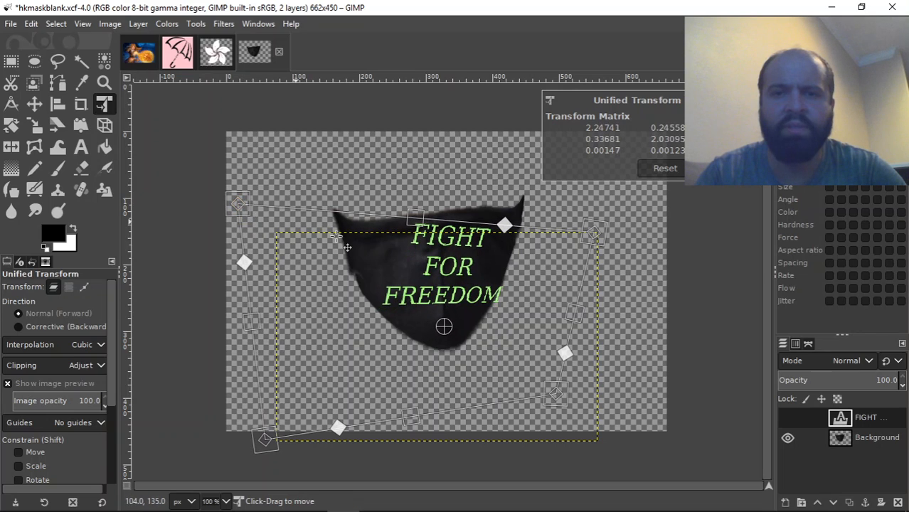
{"action": "left_click_drag", "start_coordinate": [219, 318], "coordinate": [222, 336]}
{"action": "left_click_drag", "start_coordinate": [465, 320], "coordinate": [477, 347]}
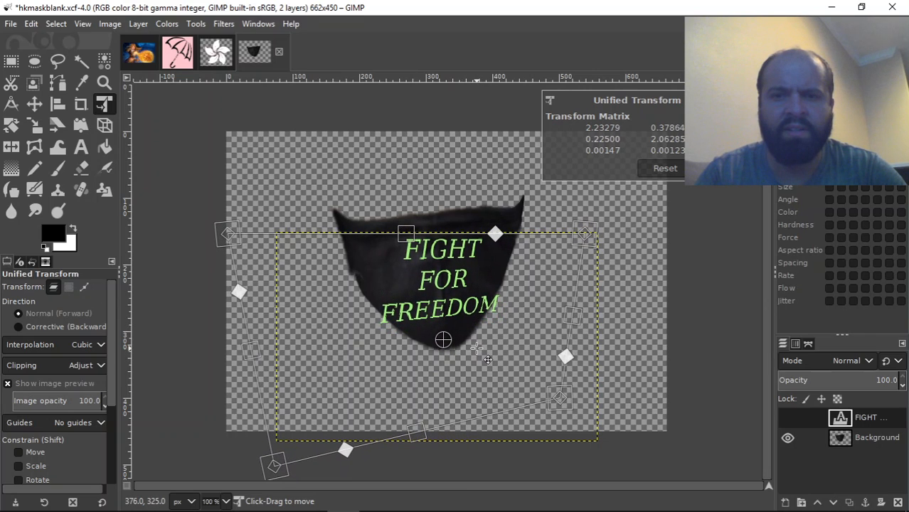
{"action": "left_click_drag", "start_coordinate": [583, 233], "coordinate": [578, 229]}
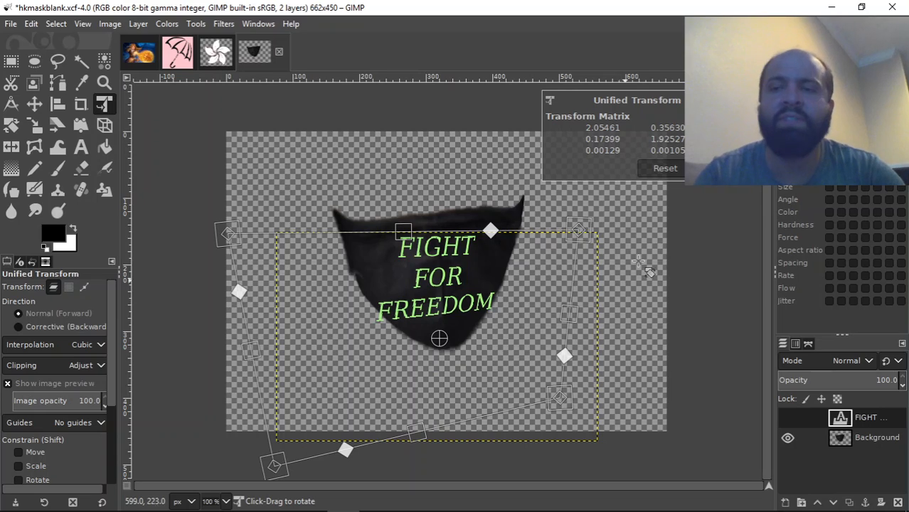
{"action": "left_click", "coordinate": [735, 170]}
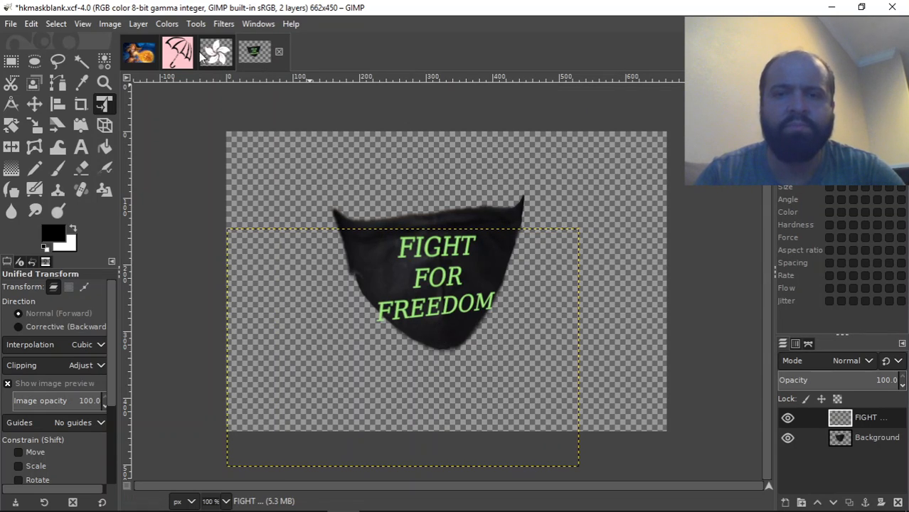
Switch to Warp Transform and set its behaviour to Move pixels
{"action": "left_click", "coordinate": [57, 148]}
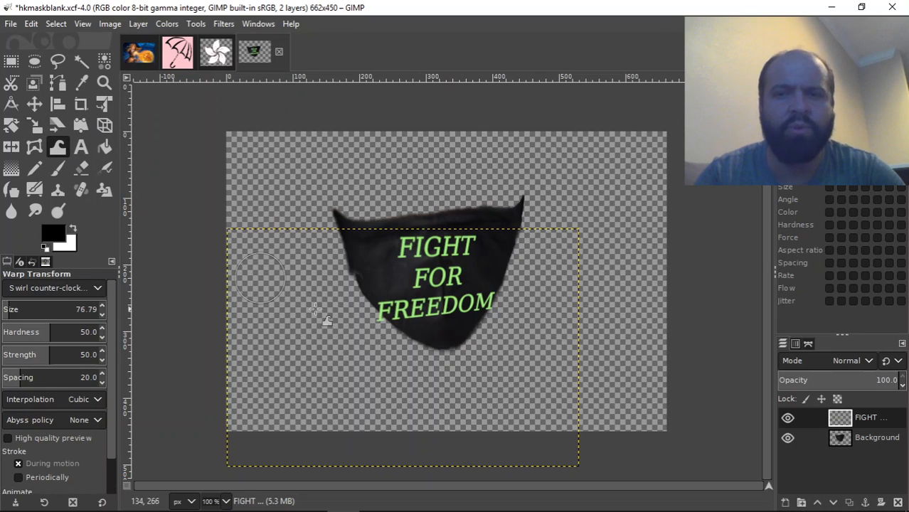
{"action": "left_click", "coordinate": [79, 291]}
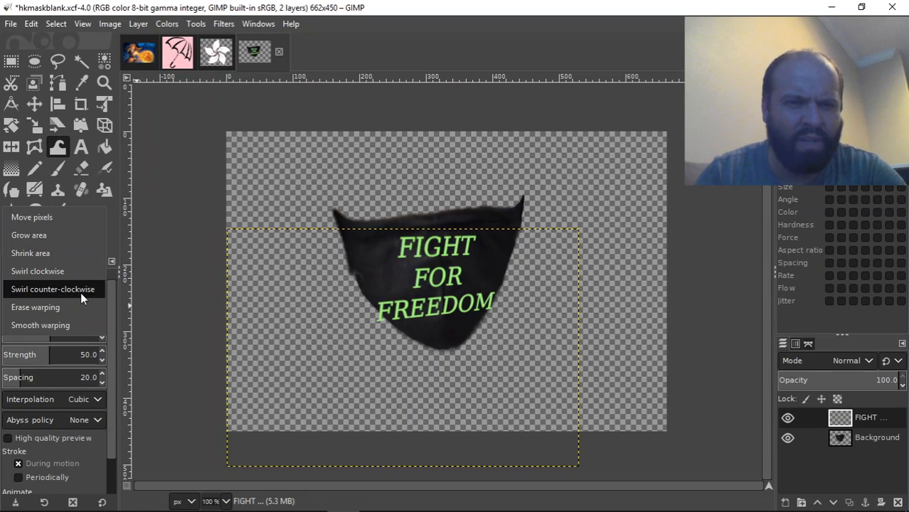
{"action": "left_click", "coordinate": [55, 222]}
Try nudging the first F of FREEDOM inward with a warp stroke, and revert the text to its state right after the Unified Transform
{"action": "left_click_drag", "start_coordinate": [394, 310], "coordinate": [381, 303]}
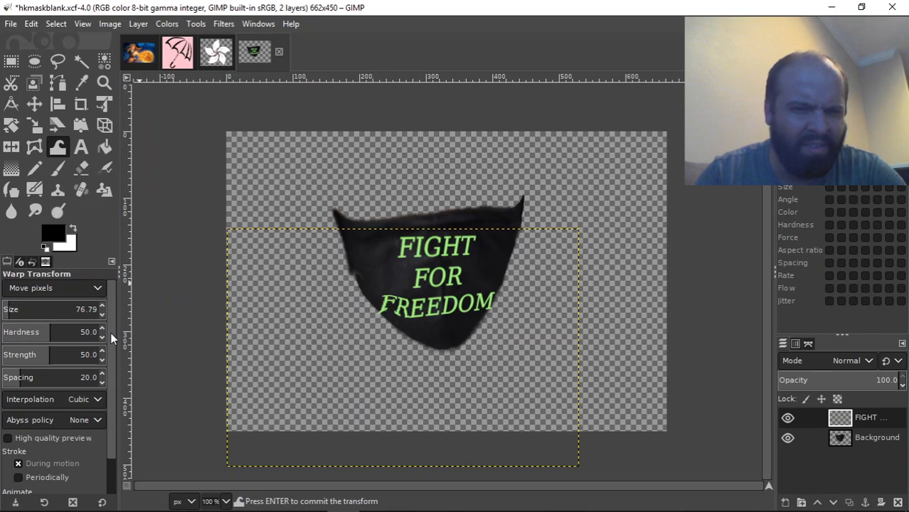
{"action": "left_click_drag", "start_coordinate": [111, 332], "coordinate": [111, 366]}
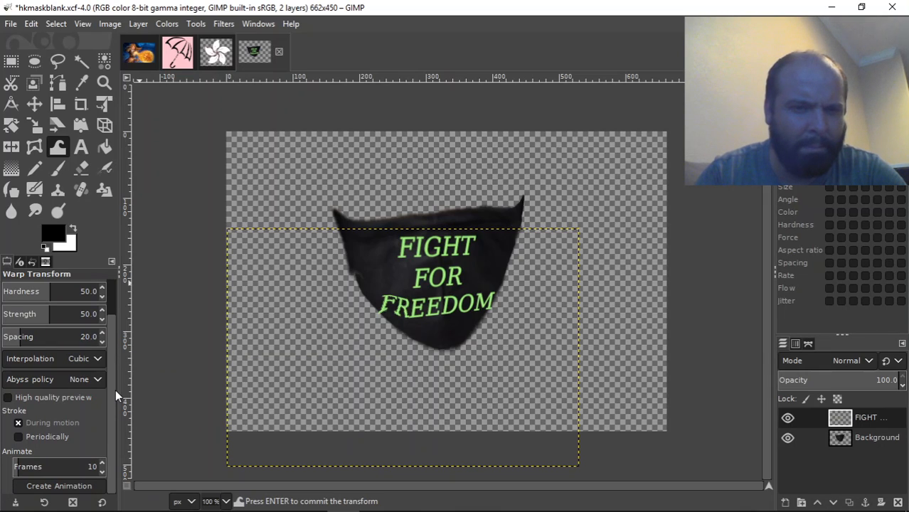
{"action": "left_click_drag", "start_coordinate": [115, 390], "coordinate": [108, 307]}
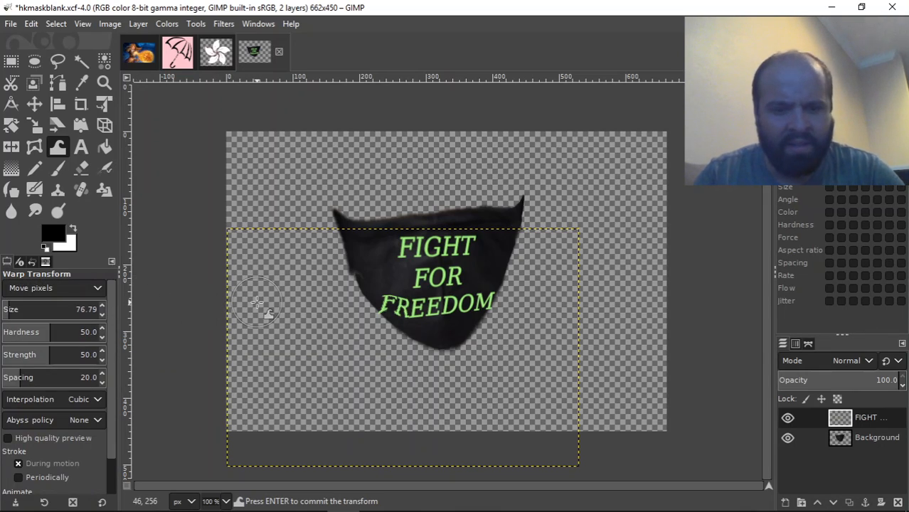
{"action": "key", "text": "ctrl+z"}
{"action": "key", "text": "ctrl+z"}
{"action": "key", "text": "ctrl+z"}
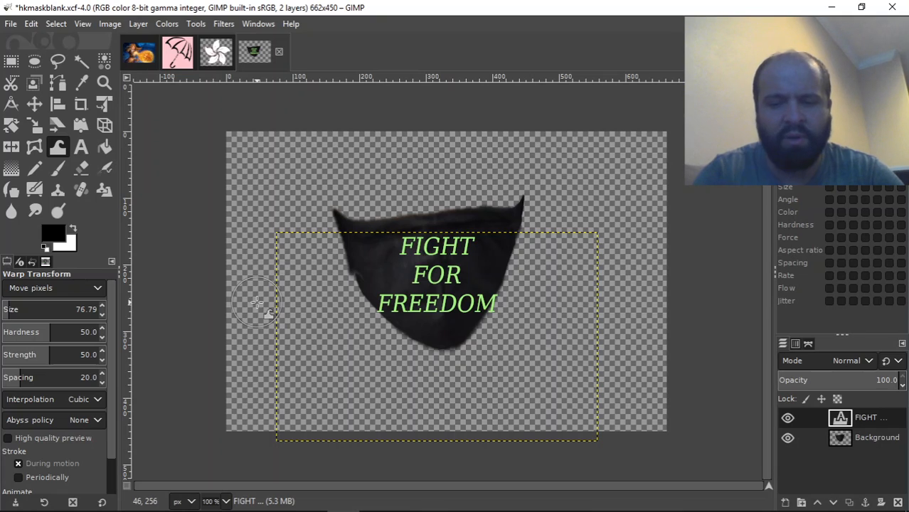
{"action": "key", "text": "ctrl+y"}
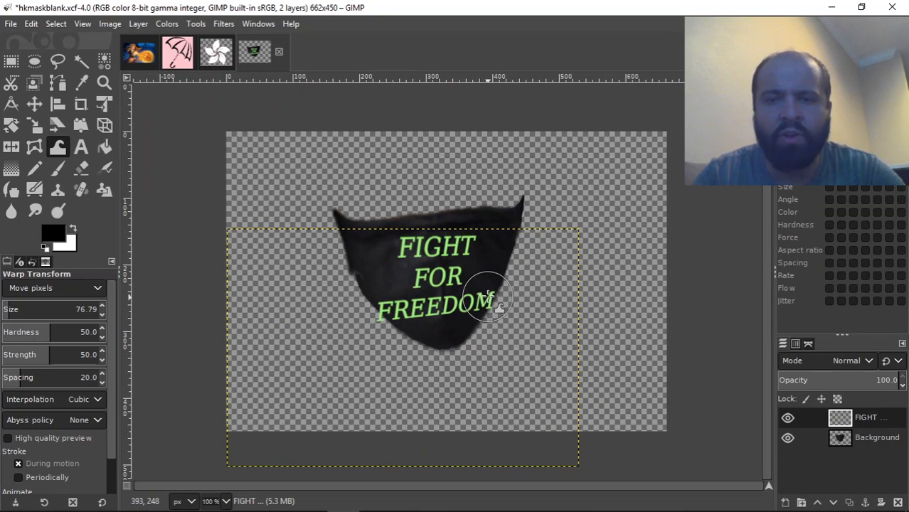
Warp the lettering with size 76.79 strokes, raising both ends of FREEDOM and pushing its middle down into a curve that follows the mask
{"action": "left_click_drag", "start_coordinate": [488, 297], "coordinate": [487, 294]}
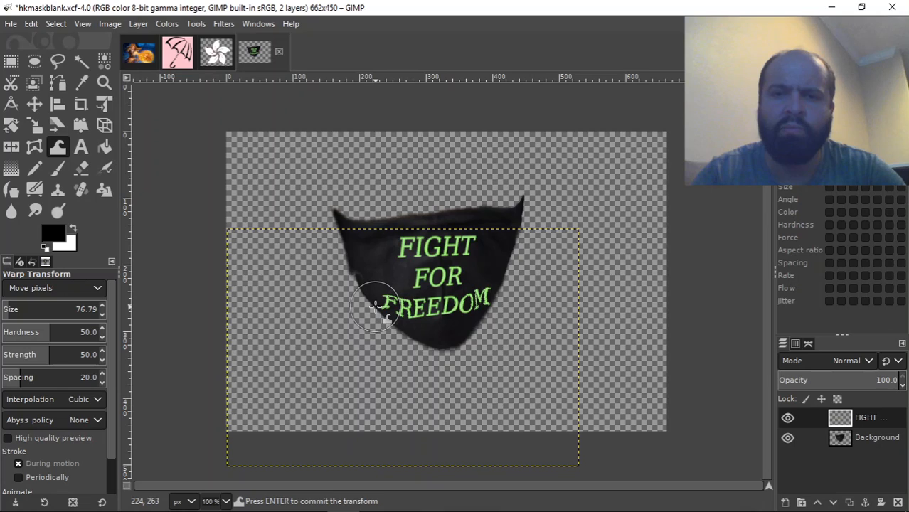
{"action": "left_click_drag", "start_coordinate": [391, 311], "coordinate": [392, 321]}
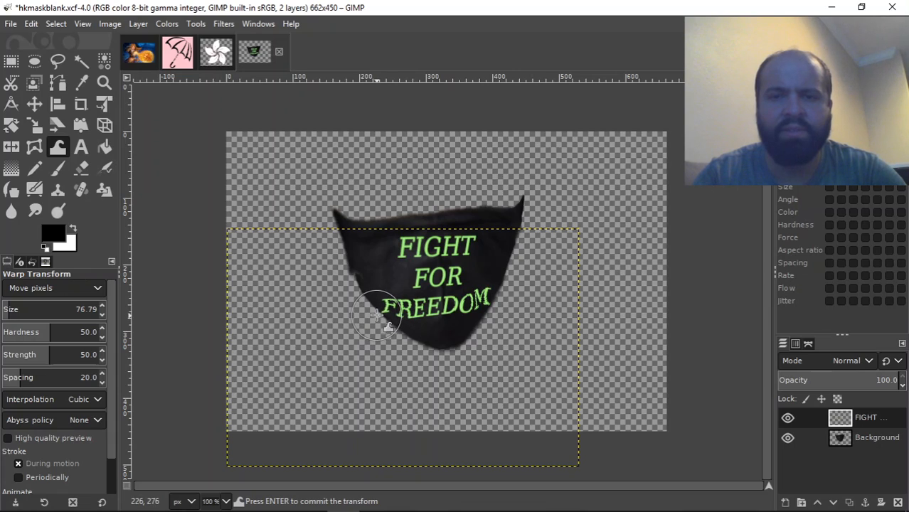
{"action": "mouse_move", "coordinate": [377, 302]}
{"action": "left_mouse_down"}
{"action": "mouse_move", "coordinate": [384, 284]}
{"action": "mouse_move", "coordinate": [384, 309]}
{"action": "mouse_move", "coordinate": [400, 329]}
{"action": "mouse_move", "coordinate": [413, 328]}
{"action": "mouse_move", "coordinate": [401, 301]}
{"action": "mouse_move", "coordinate": [402, 314]}
{"action": "mouse_move", "coordinate": [432, 326]}
{"action": "mouse_move", "coordinate": [430, 318]}
{"action": "mouse_move", "coordinate": [433, 328]}
{"action": "mouse_move", "coordinate": [420, 325]}
{"action": "mouse_move", "coordinate": [418, 316]}
{"action": "mouse_move", "coordinate": [440, 320]}
{"action": "left_mouse_up"}
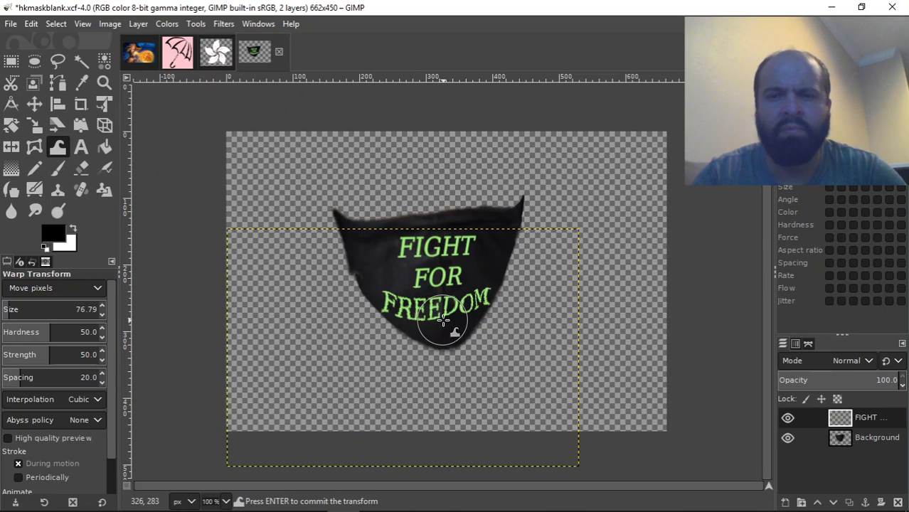
{"action": "mouse_move", "coordinate": [449, 321]}
{"action": "left_mouse_down"}
{"action": "mouse_move", "coordinate": [466, 317]}
{"action": "mouse_move", "coordinate": [463, 295]}
{"action": "mouse_move", "coordinate": [471, 299]}
{"action": "mouse_move", "coordinate": [483, 284]}
{"action": "mouse_move", "coordinate": [483, 300]}
{"action": "mouse_move", "coordinate": [504, 310]}
{"action": "left_mouse_up"}
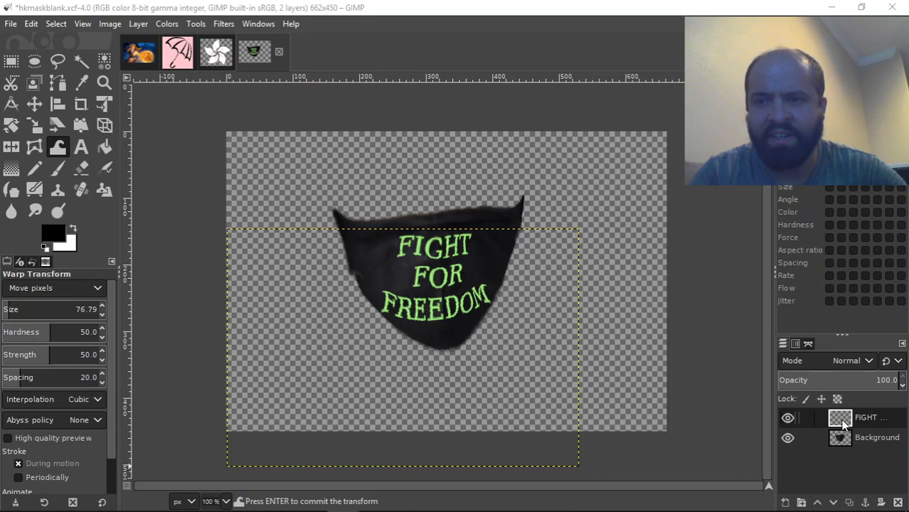
{"action": "double_click", "coordinate": [840, 420]}
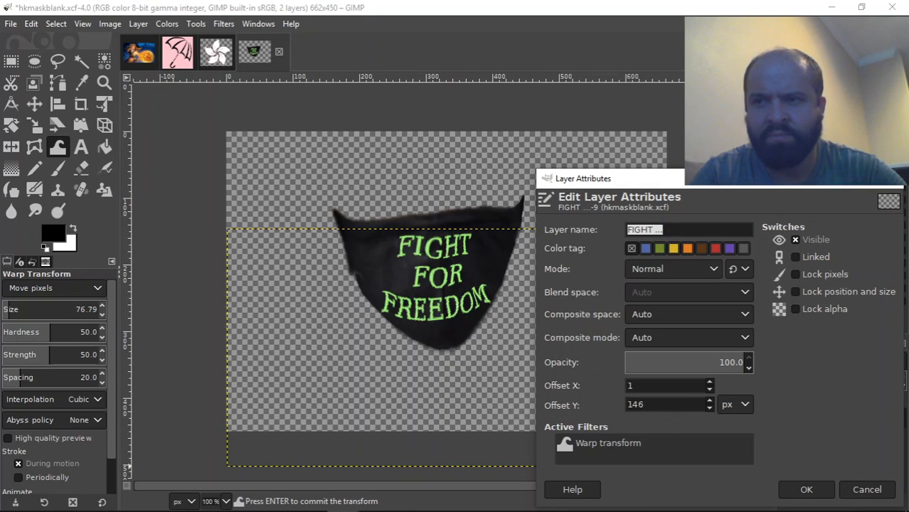
{"action": "left_click", "coordinate": [890, 185]}
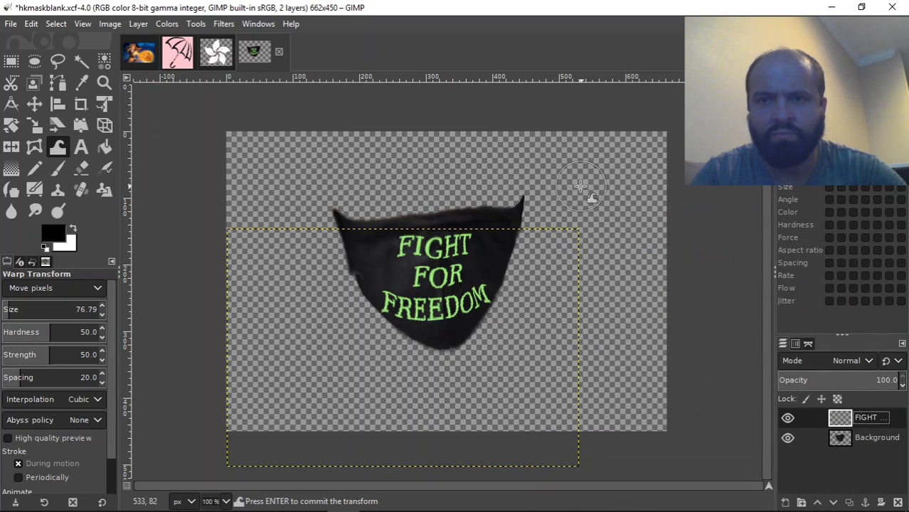
{"action": "left_click", "coordinate": [81, 147]}
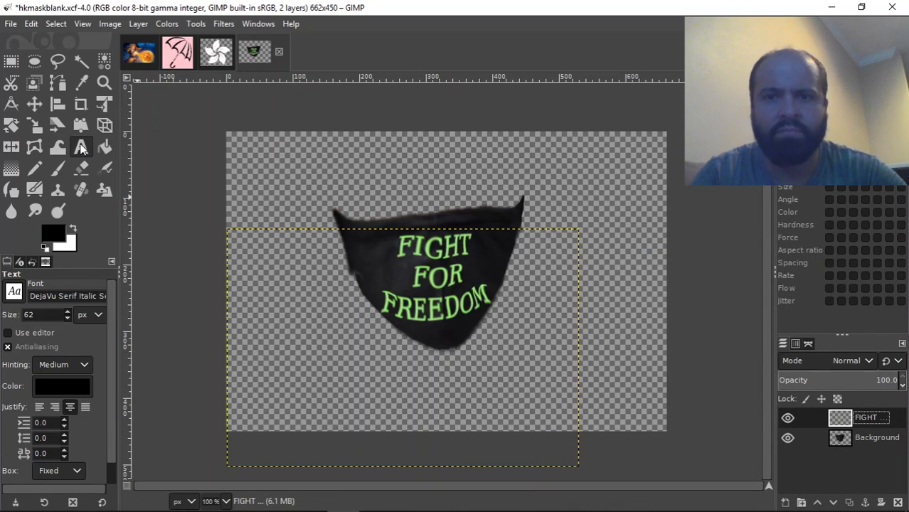
{"action": "double_click", "coordinate": [838, 420]}
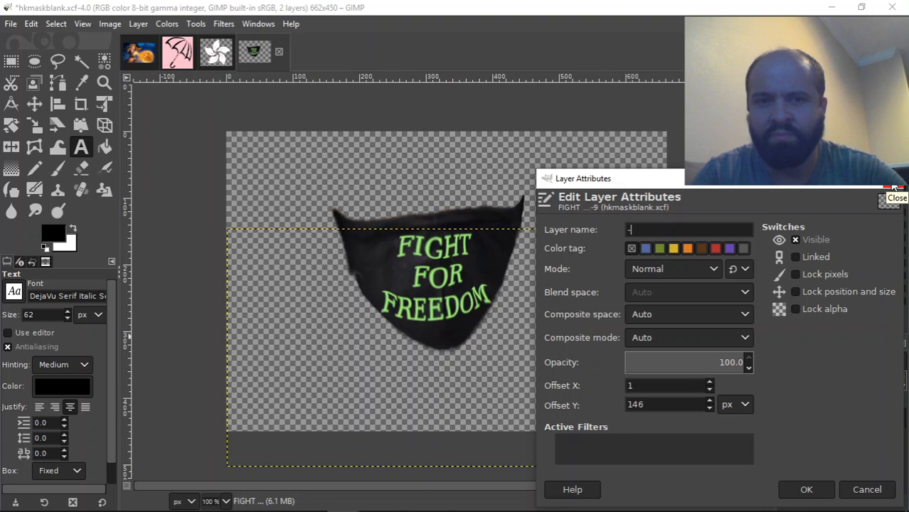
{"action": "left_click", "coordinate": [893, 187]}
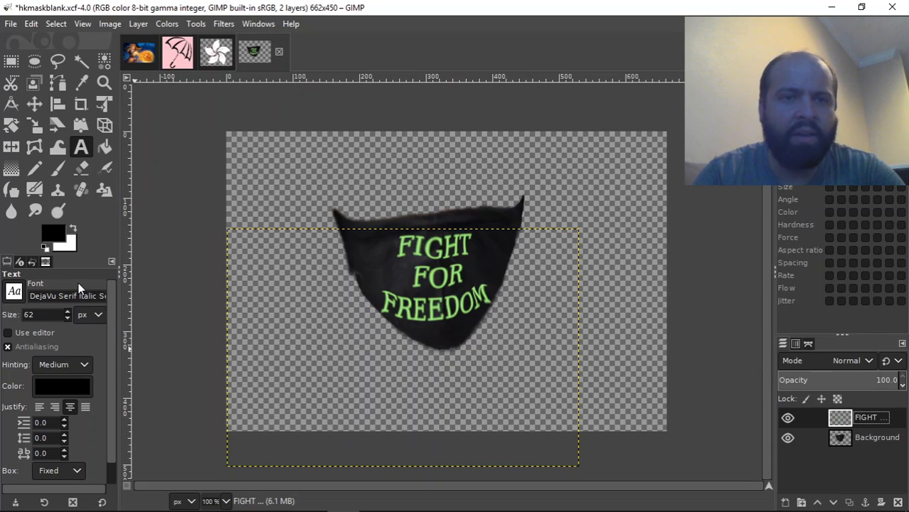
Warp the first F of FREEDOM a little further with Move pixels, undoing the surplus stroke
{"action": "left_click", "coordinate": [58, 147]}
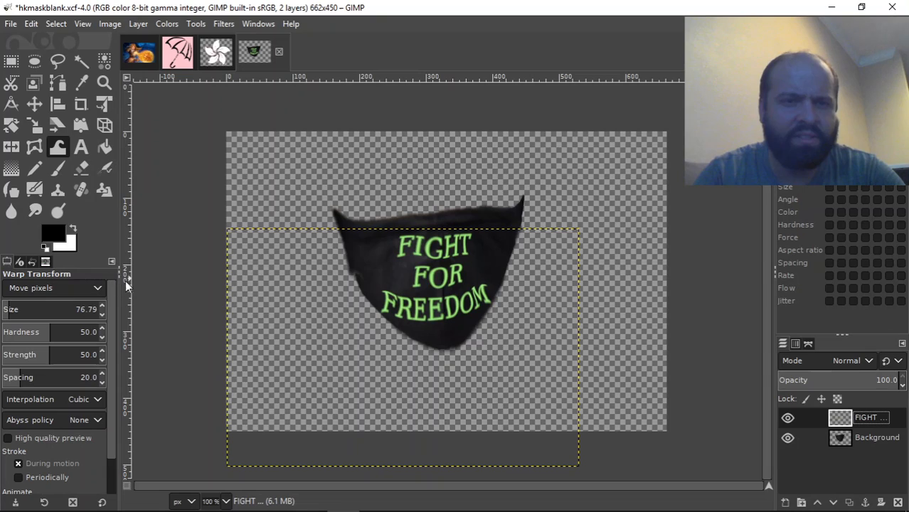
{"action": "mouse_move", "coordinate": [388, 302]}
{"action": "left_mouse_down"}
{"action": "mouse_move", "coordinate": [394, 288]}
{"action": "mouse_move", "coordinate": [386, 288]}
{"action": "left_mouse_up"}
{"action": "key", "text": "ctrl+z"}
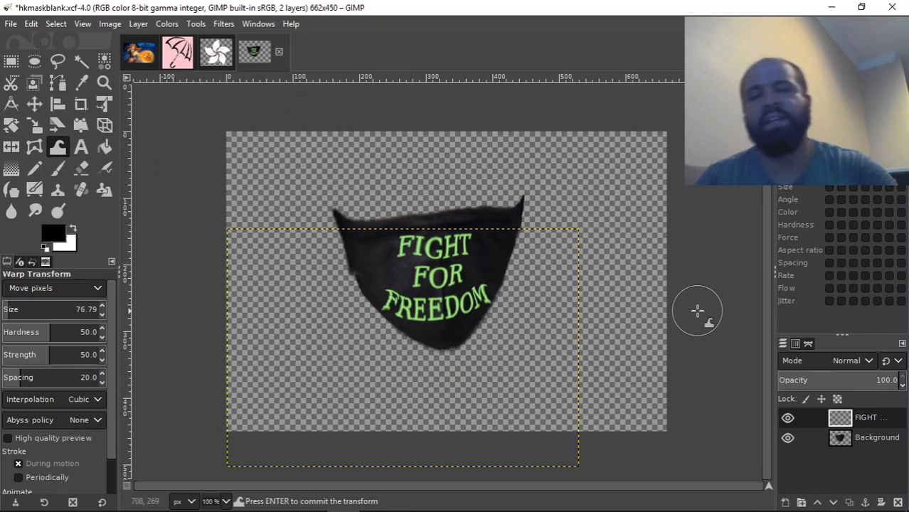
Sample the bright yellow of the flames beside the sorceress's hand in the sorceress image as the foreground colour
{"action": "left_click", "coordinate": [83, 24]}
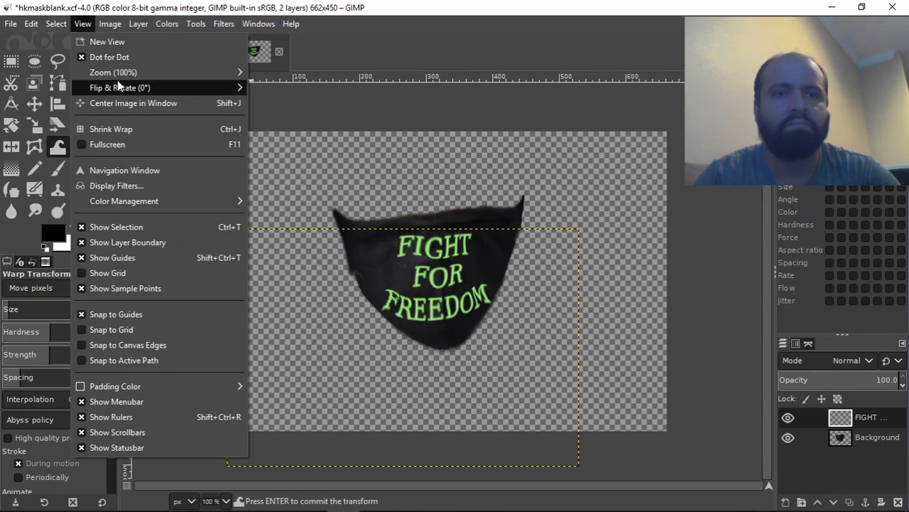
{"action": "mouse_move", "coordinate": [112, 74]}
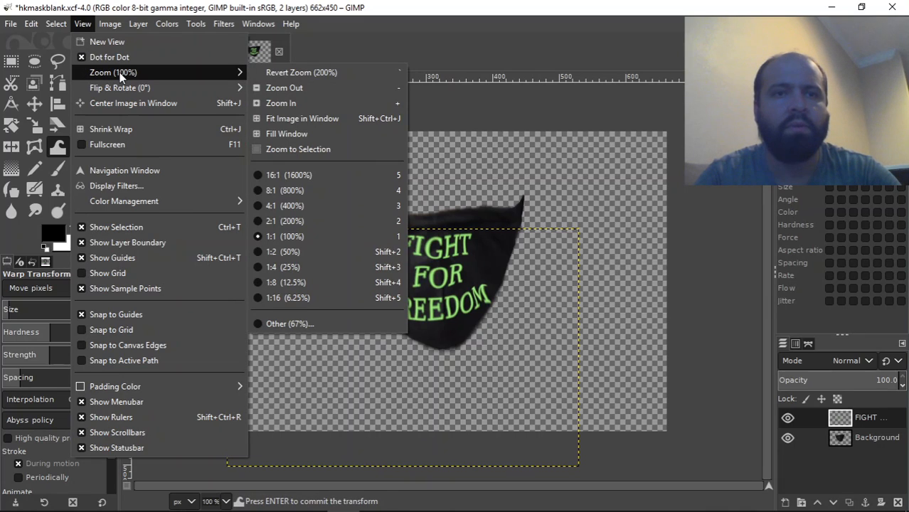
{"action": "left_click", "coordinate": [324, 220]}
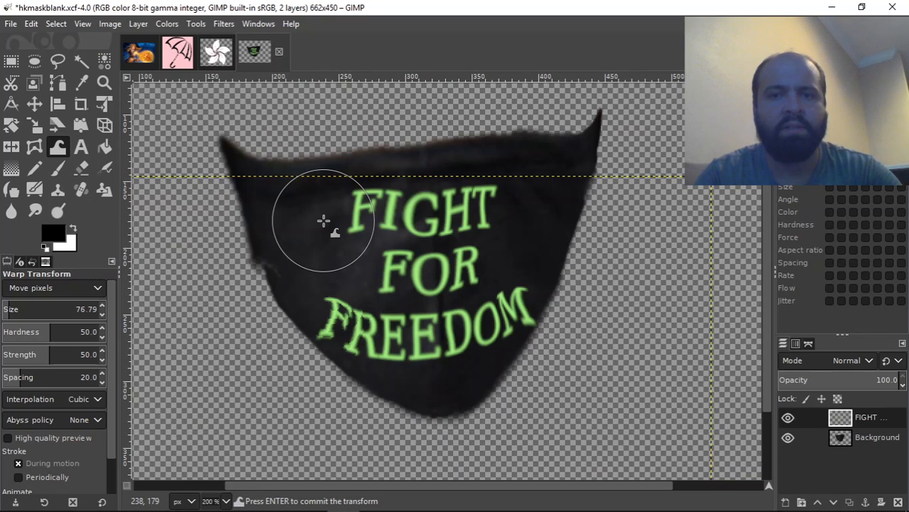
{"action": "left_click", "coordinate": [82, 23]}
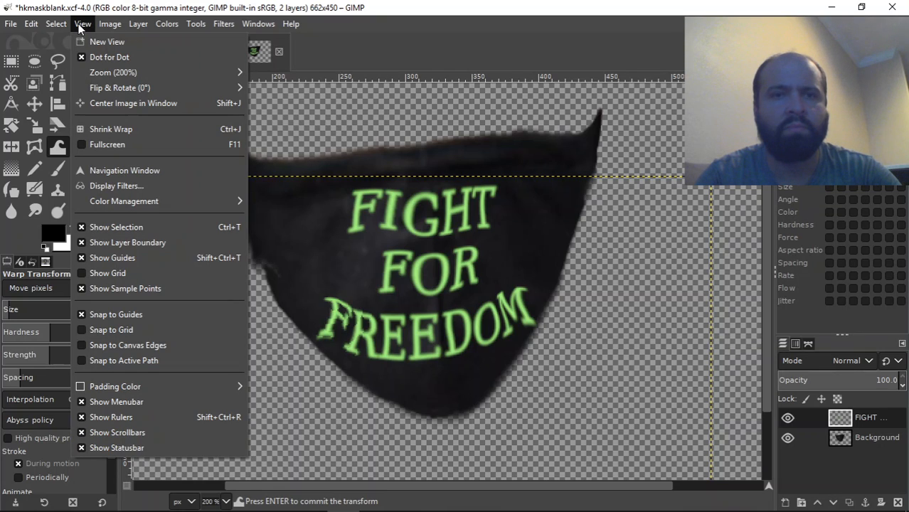
{"action": "mouse_move", "coordinate": [118, 70]}
{"action": "left_click", "coordinate": [295, 205]}
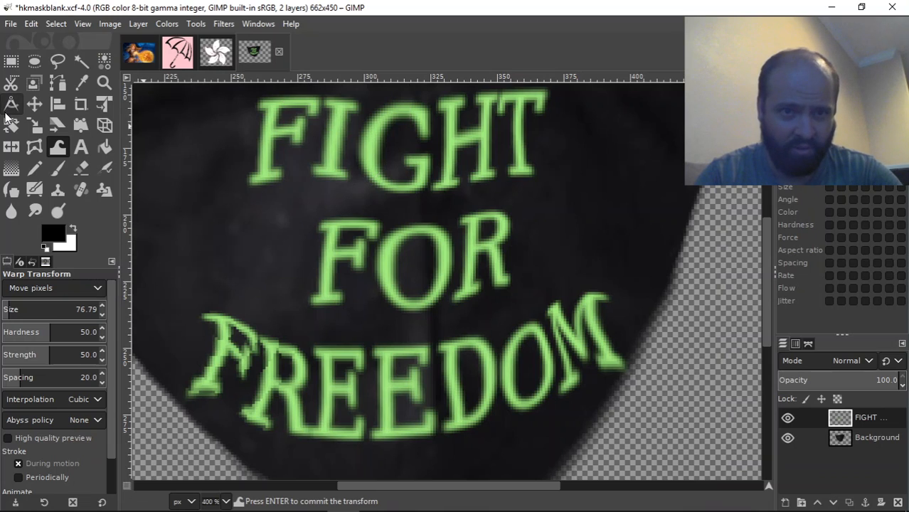
{"action": "left_click", "coordinate": [83, 84]}
{"action": "left_click", "coordinate": [139, 52]}
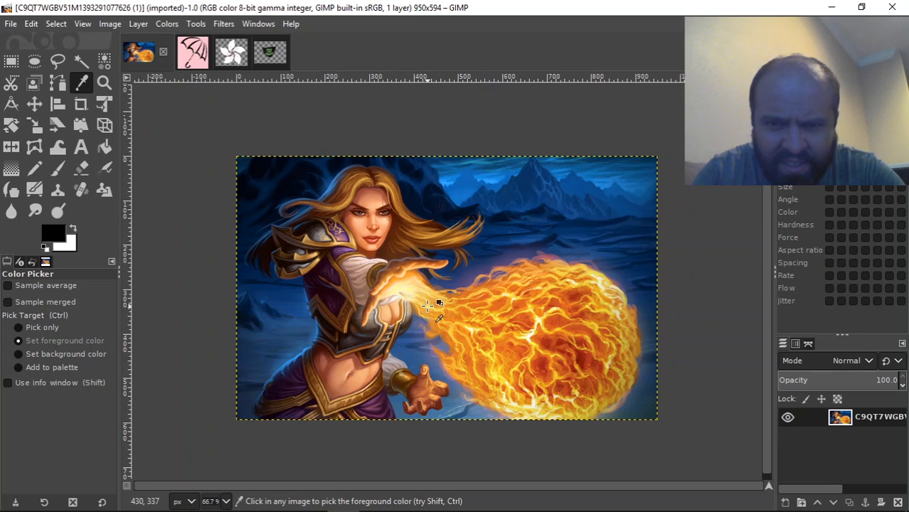
{"action": "left_click", "coordinate": [427, 305]}
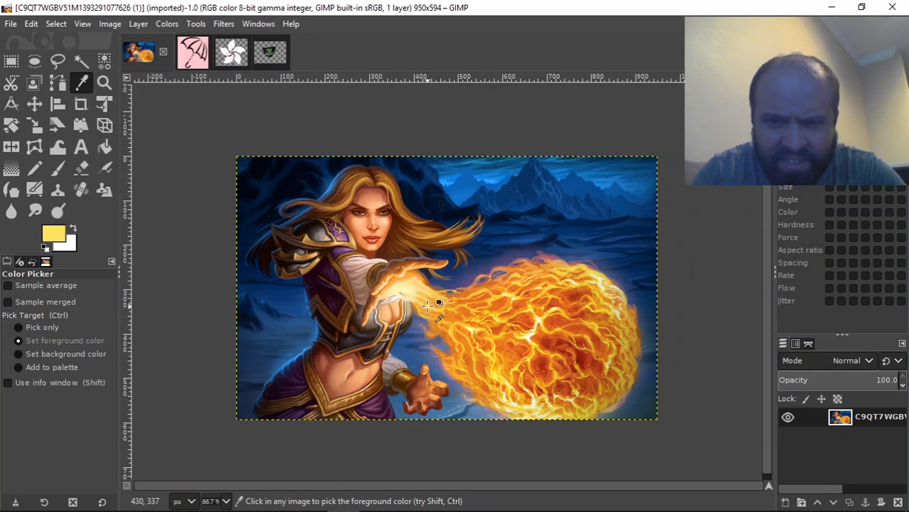
Return to the mask image and bucket-fill the F and O of FOR with the sampled yellow
{"action": "left_click", "coordinate": [281, 50]}
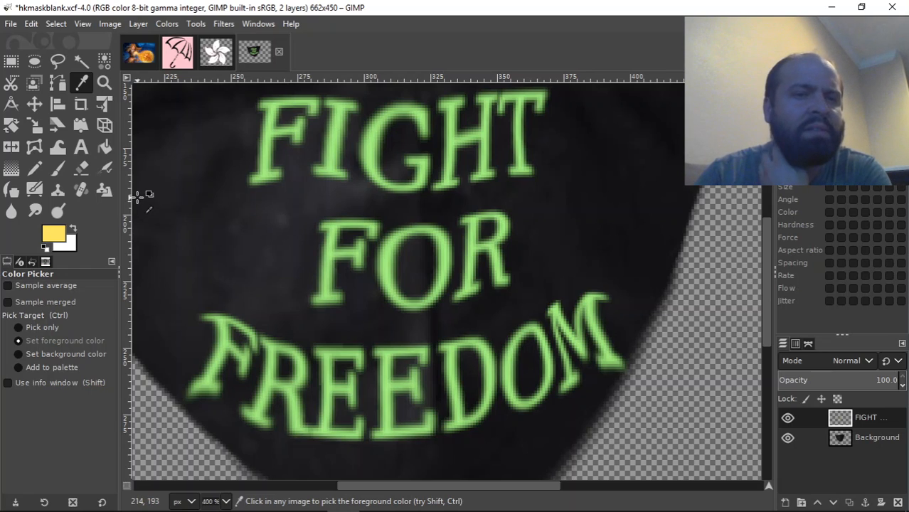
{"action": "left_click", "coordinate": [104, 148]}
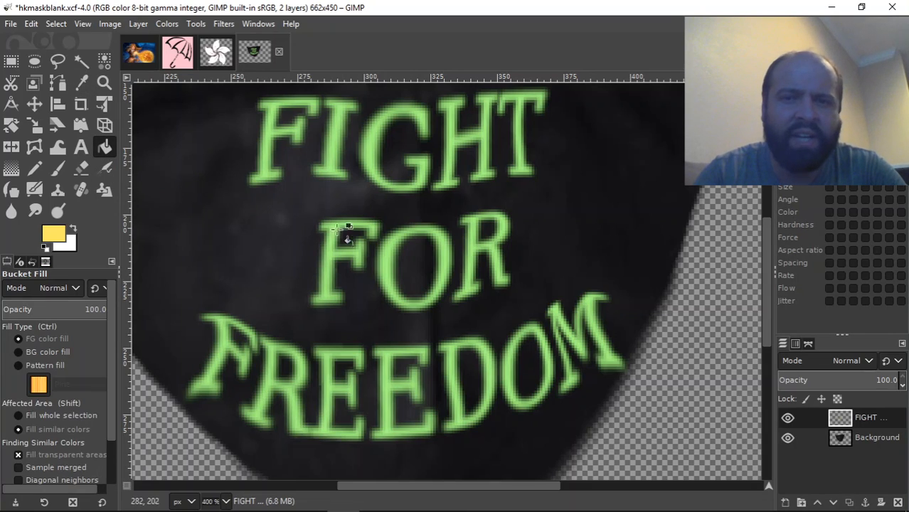
{"action": "left_click", "coordinate": [388, 251]}
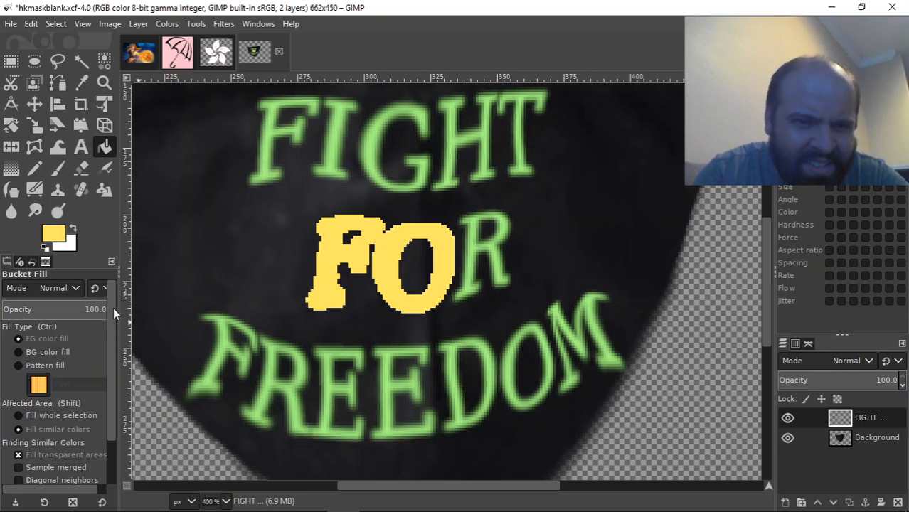
Lower the Bucket Fill threshold to 4.3 and fill the R of FOR with the sampled yellow
{"action": "left_click_drag", "start_coordinate": [110, 307], "coordinate": [115, 352]}
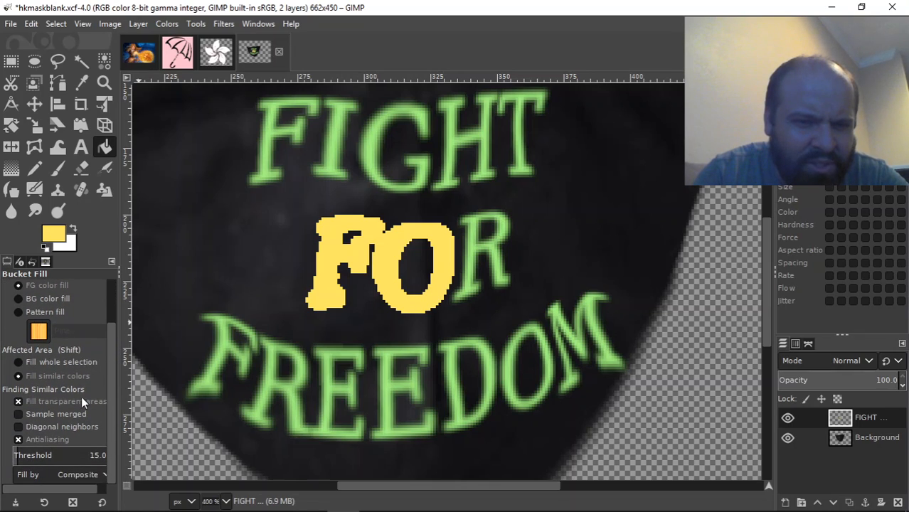
{"action": "left_click_drag", "start_coordinate": [16, 459], "coordinate": [886, 451]}
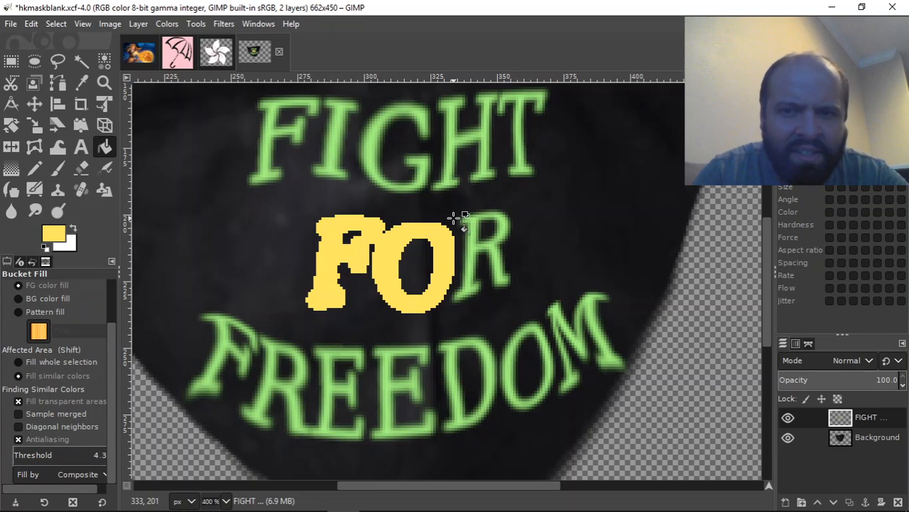
{"action": "left_click", "coordinate": [485, 232]}
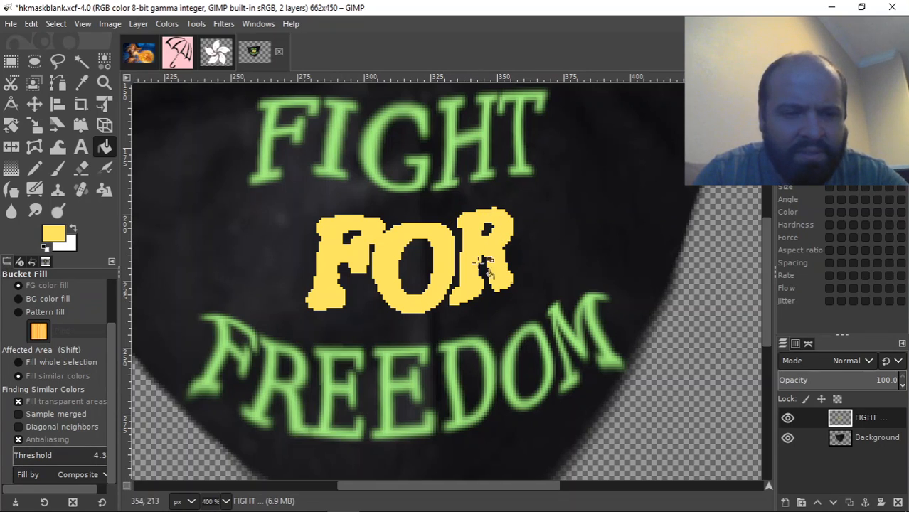
Try filling FREEDOM yellow with the threshold at 206.9, and undo all the yellow fills on the lettering
{"action": "left_click_drag", "start_coordinate": [18, 459], "coordinate": [89, 455]}
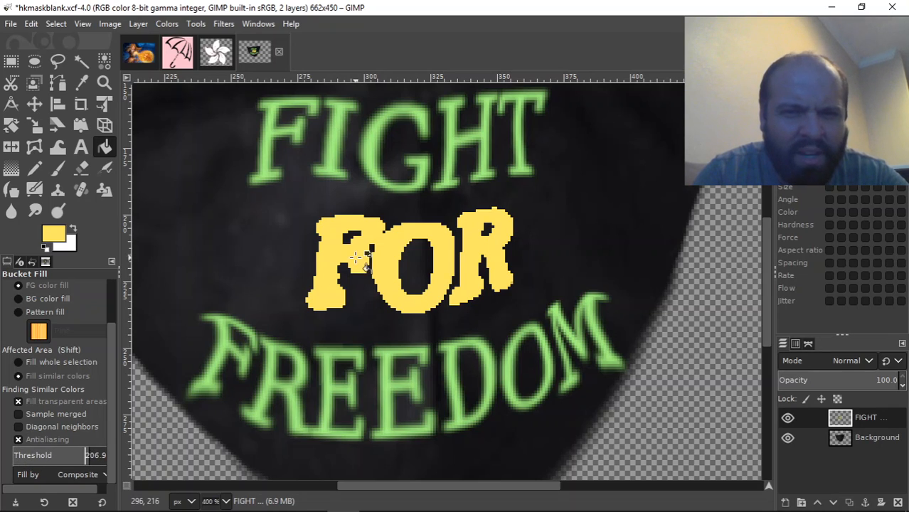
{"action": "left_click", "coordinate": [302, 367]}
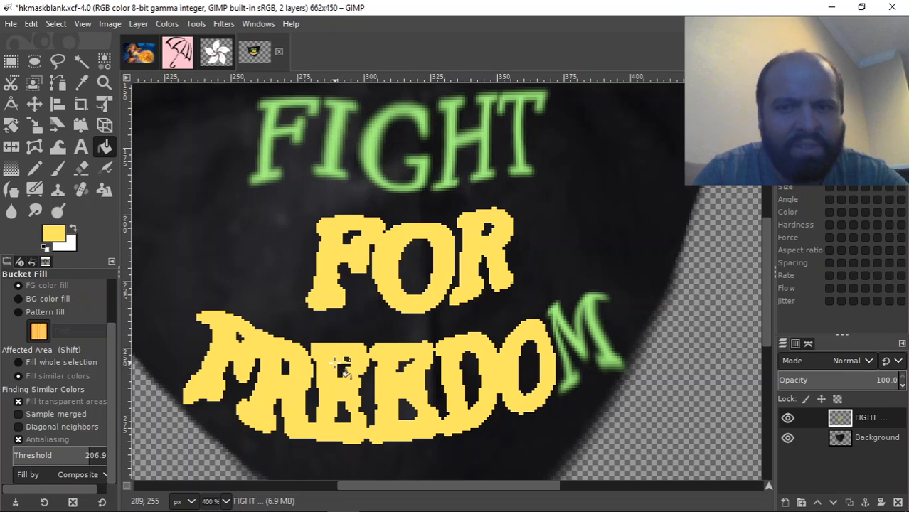
{"action": "key", "text": "ctrl+z"}
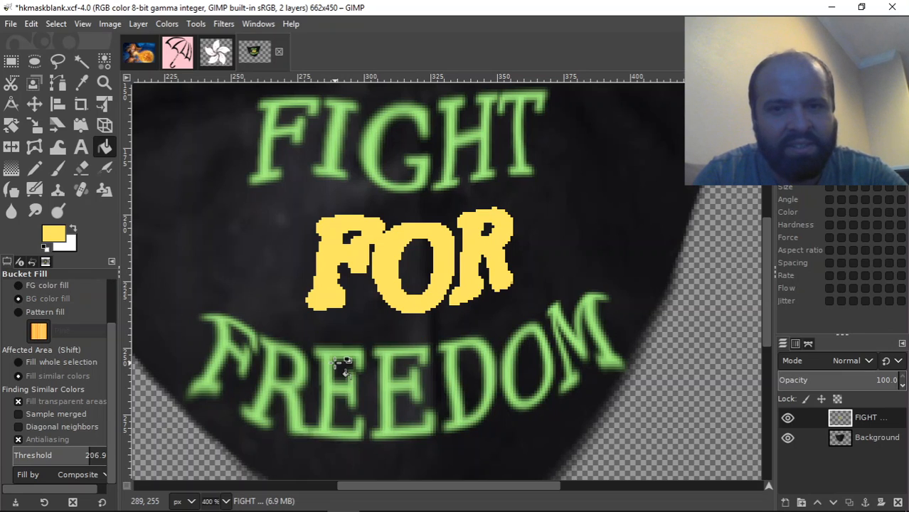
{"action": "key", "text": "ctrl+z"}
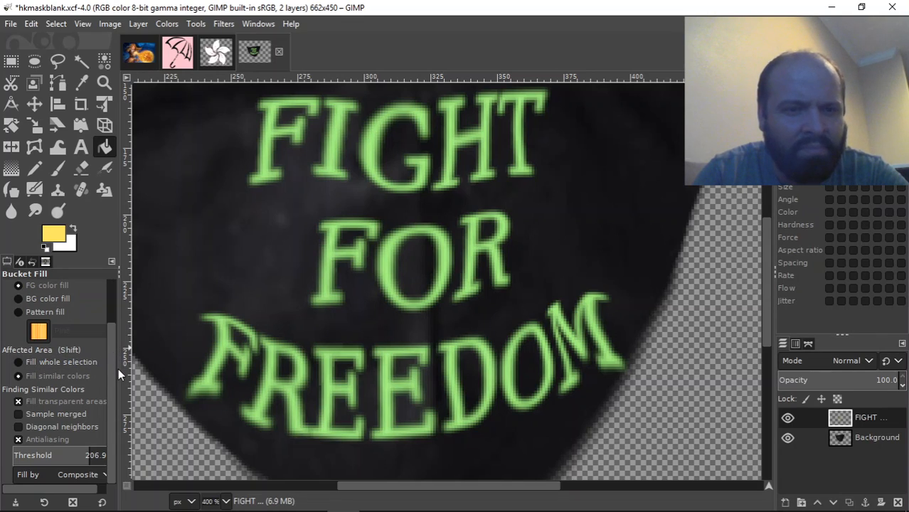
{"action": "left_click", "coordinate": [98, 476]}
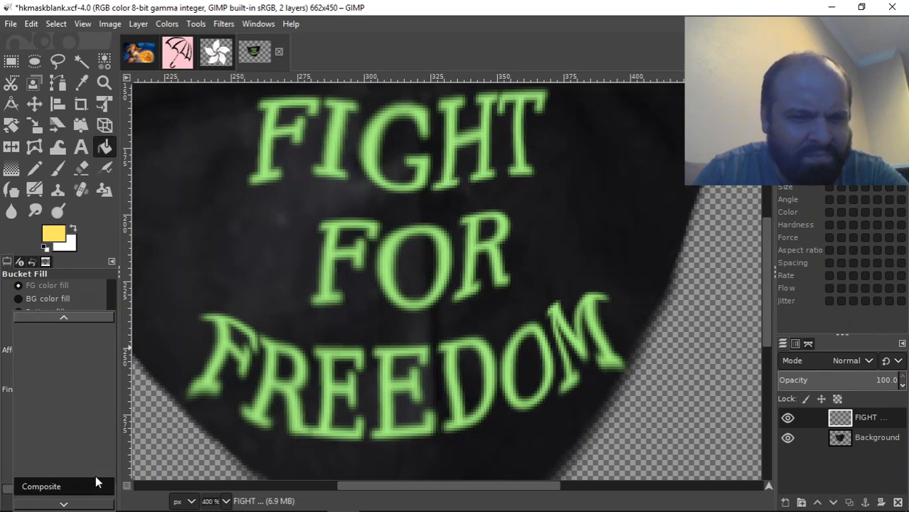
{"action": "mouse_move", "coordinate": [89, 502]}
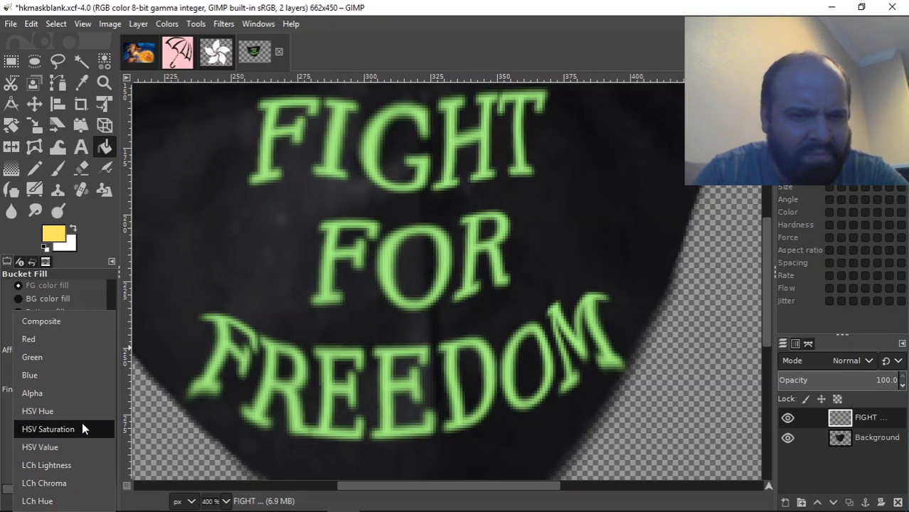
{"action": "left_click", "coordinate": [4, 420]}
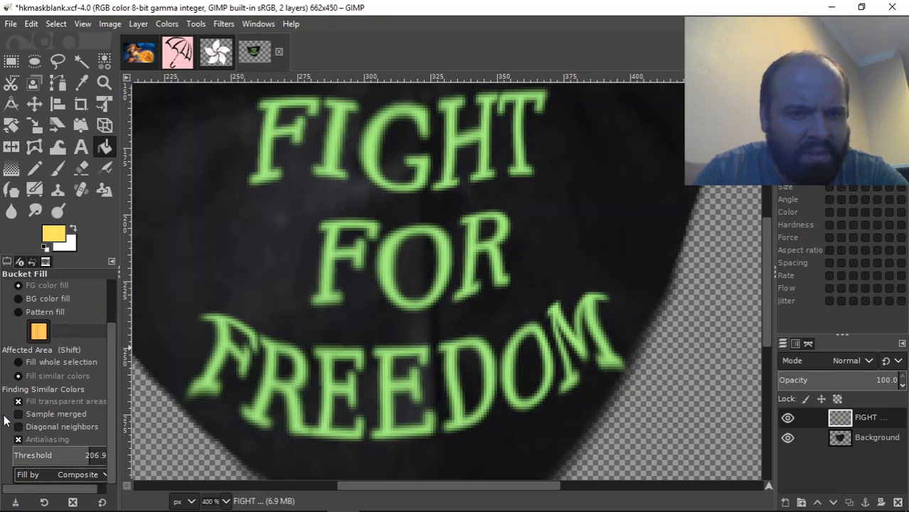
Try bucket-filling FREEDOM yellow with the threshold at 1.8 and again at 0.4, undoing each fill
{"action": "left_click_drag", "start_coordinate": [87, 455], "coordinate": [12, 456]}
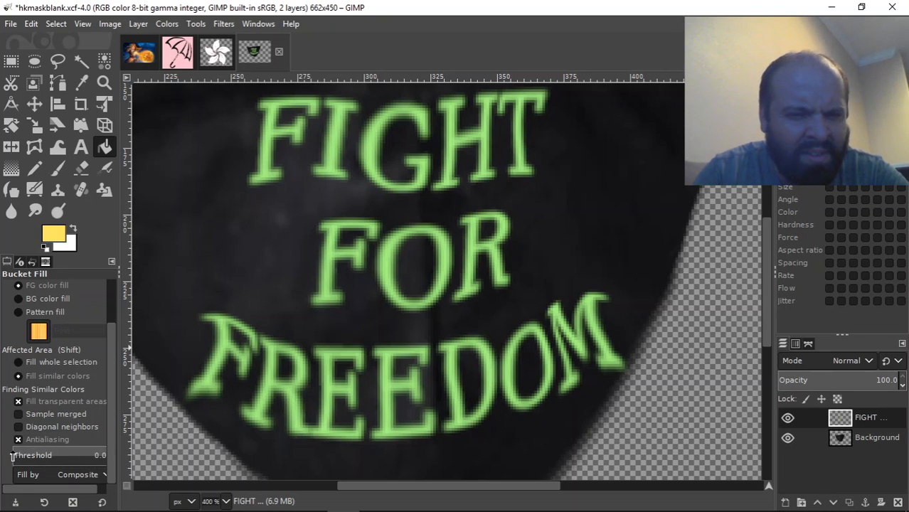
{"action": "left_click", "coordinate": [333, 351]}
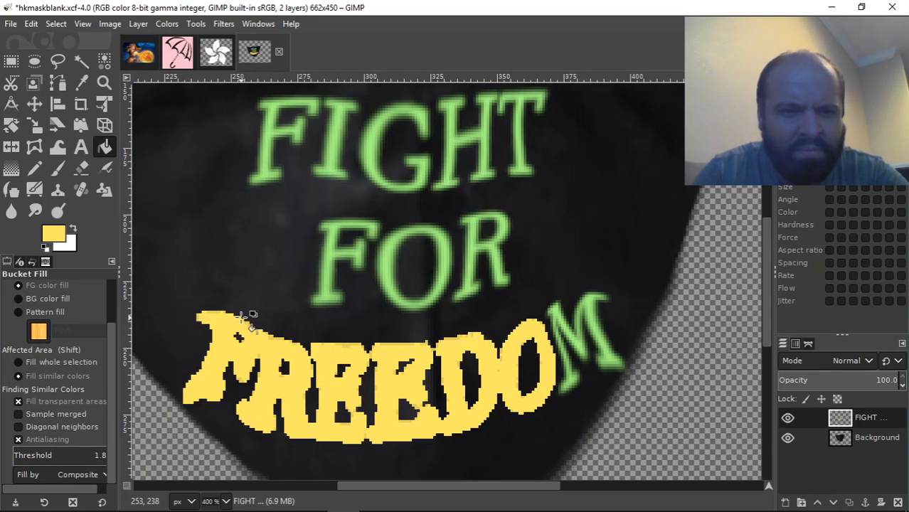
{"action": "key", "text": "ctrl+z"}
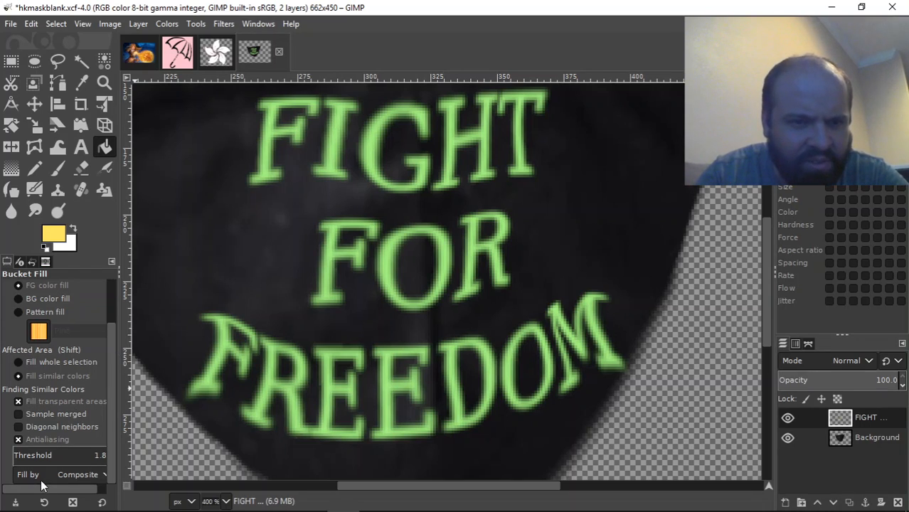
{"action": "left_click_drag", "start_coordinate": [25, 456], "coordinate": [22, 456]}
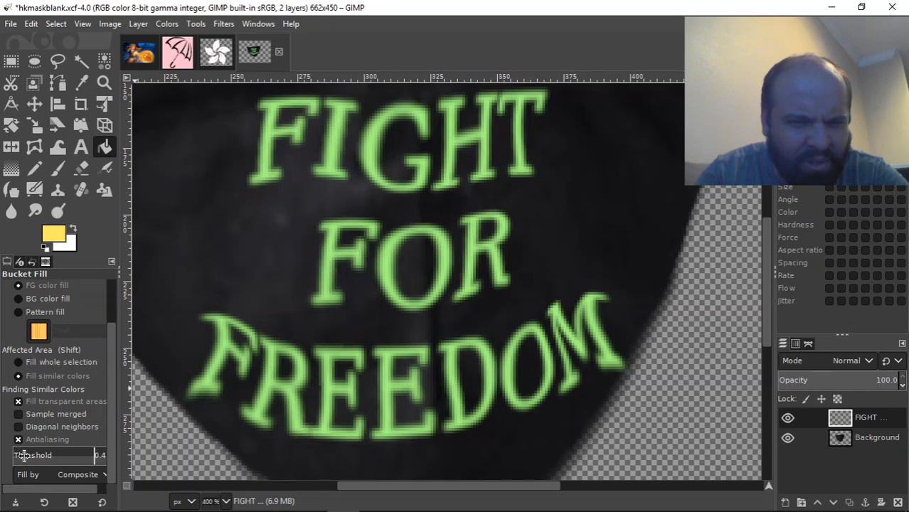
{"action": "left_click", "coordinate": [331, 354]}
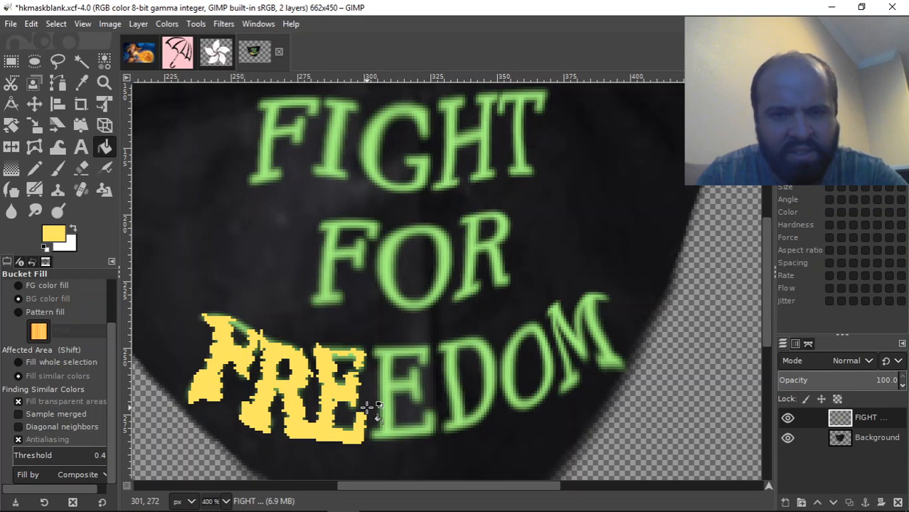
{"action": "key", "text": "ctrl+z"}
Try filling the first letters and the second E of FREEDOM at threshold 0.2, and undo both fills
{"action": "left_click_drag", "start_coordinate": [22, 458], "coordinate": [21, 459]}
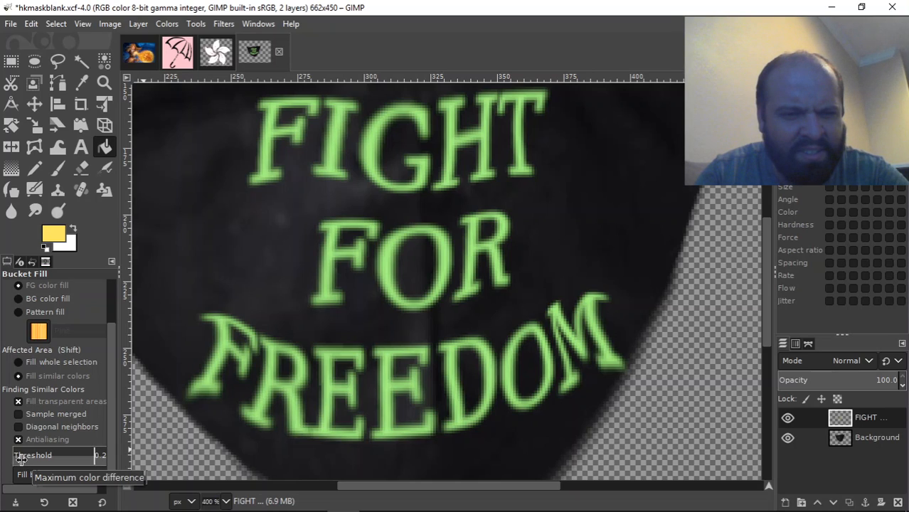
{"action": "left_click", "coordinate": [215, 364]}
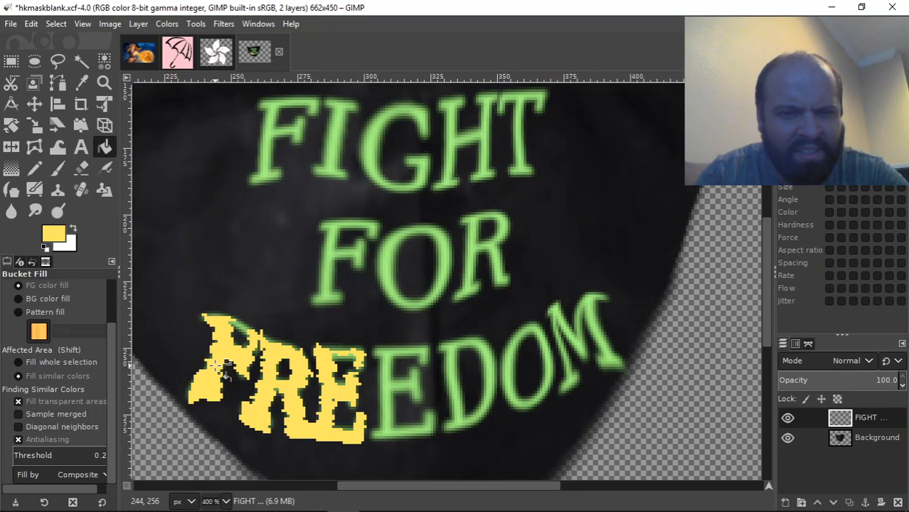
{"action": "left_click", "coordinate": [397, 378]}
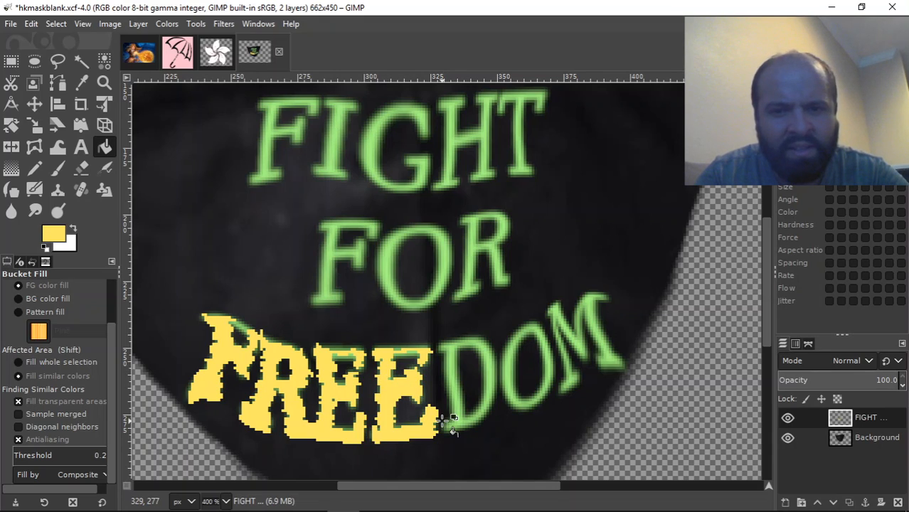
{"action": "key", "text": "ctrl+z"}
{"action": "key", "text": "ctrl+z"}
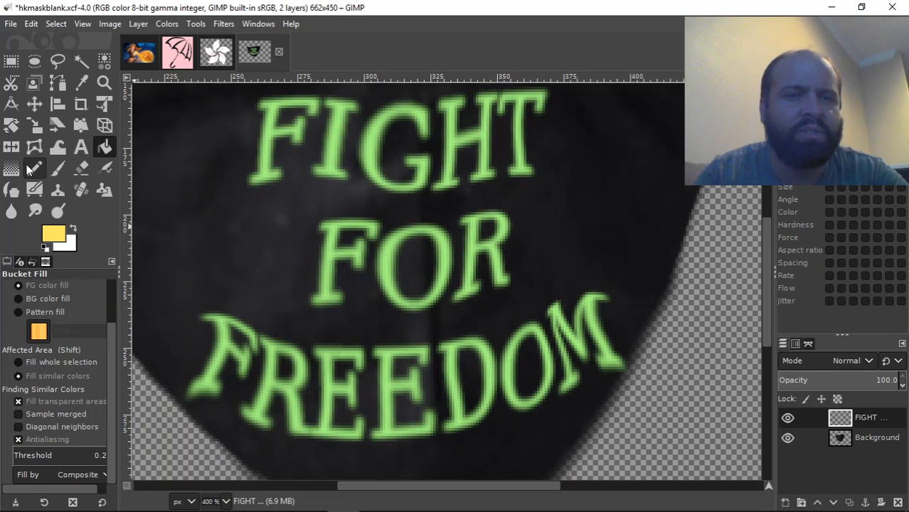
Airbrush yellow along the strokes of the R in FREEDOM with the Smoke brush at size 3.20
{"action": "left_click", "coordinate": [104, 169]}
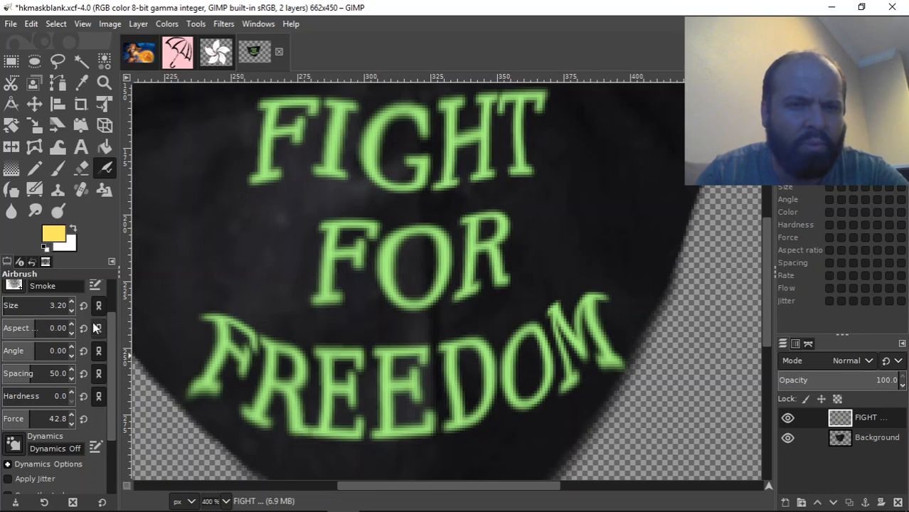
{"action": "scroll", "coordinate": [111, 349], "scroll_direction": "up", "scroll_amount": 2}
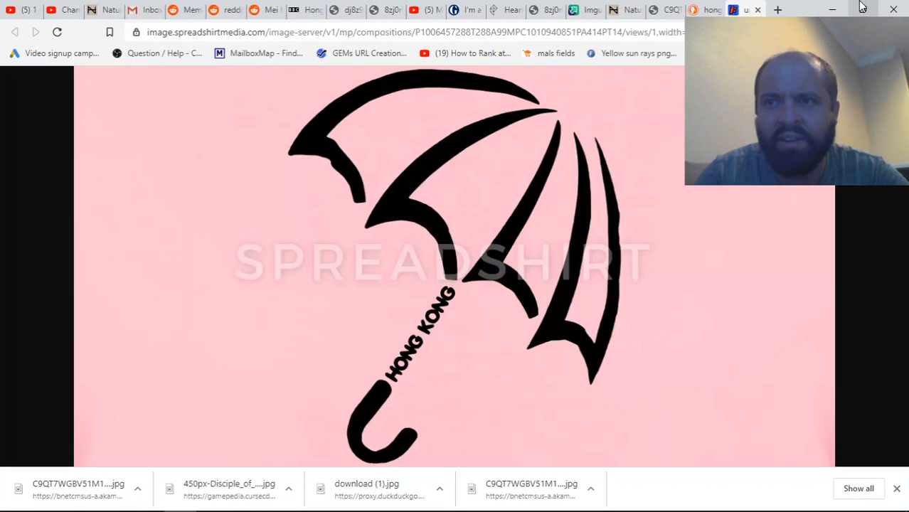
{"action": "left_click", "coordinate": [832, 8]}
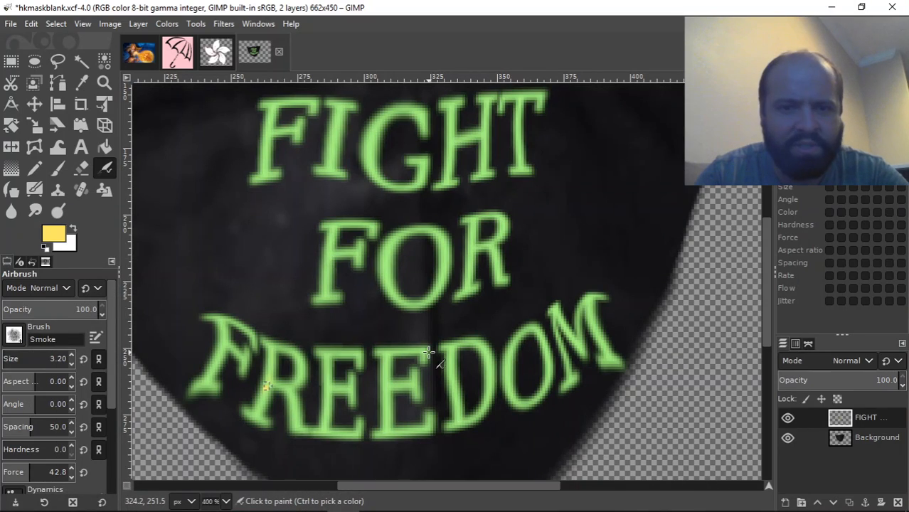
{"action": "left_click", "coordinate": [265, 388]}
{"action": "key", "text": "ctrl"}
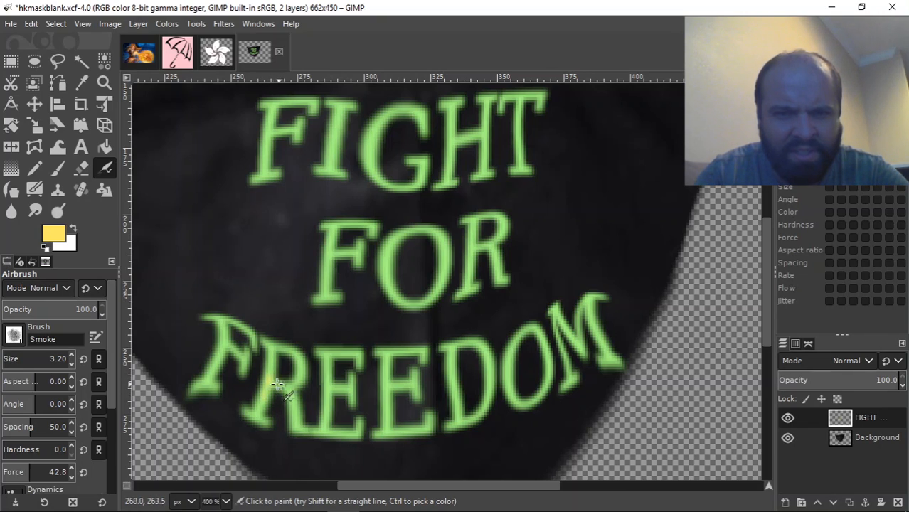
{"action": "left_click_drag", "start_coordinate": [268, 383], "coordinate": [288, 388]}
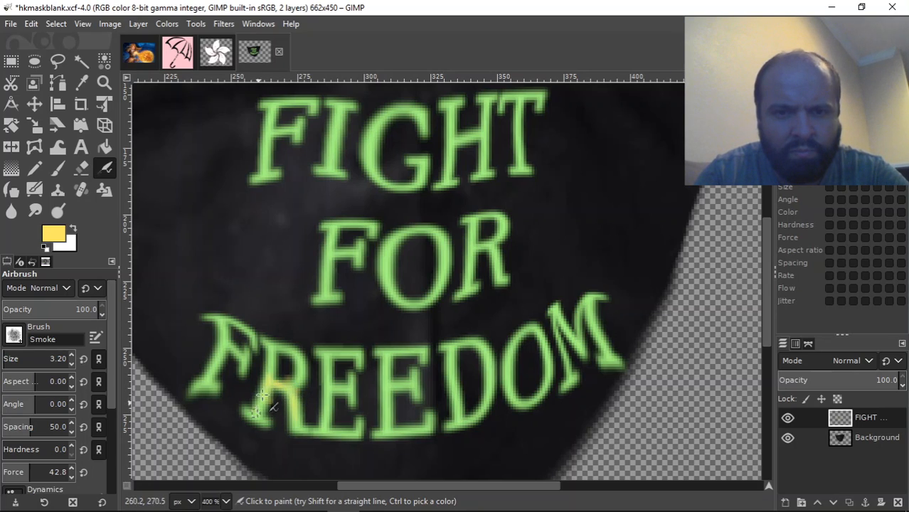
{"action": "mouse_move", "coordinate": [256, 418]}
{"action": "left_mouse_down"}
{"action": "mouse_move", "coordinate": [261, 409]}
{"action": "mouse_move", "coordinate": [267, 421]}
{"action": "mouse_move", "coordinate": [257, 406]}
{"action": "mouse_move", "coordinate": [263, 416]}
{"action": "mouse_move", "coordinate": [274, 354]}
{"action": "left_mouse_up"}
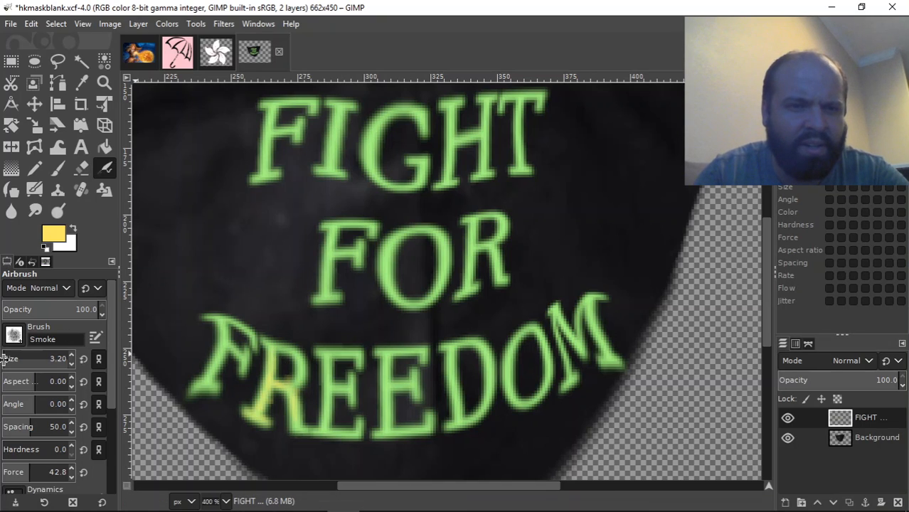
Set the airbrush size to 4.21 and undo the yellow strokes on the R, keeping the warped first F
{"action": "scroll", "coordinate": [5, 360], "scroll_direction": "up", "scroll_amount": 1}
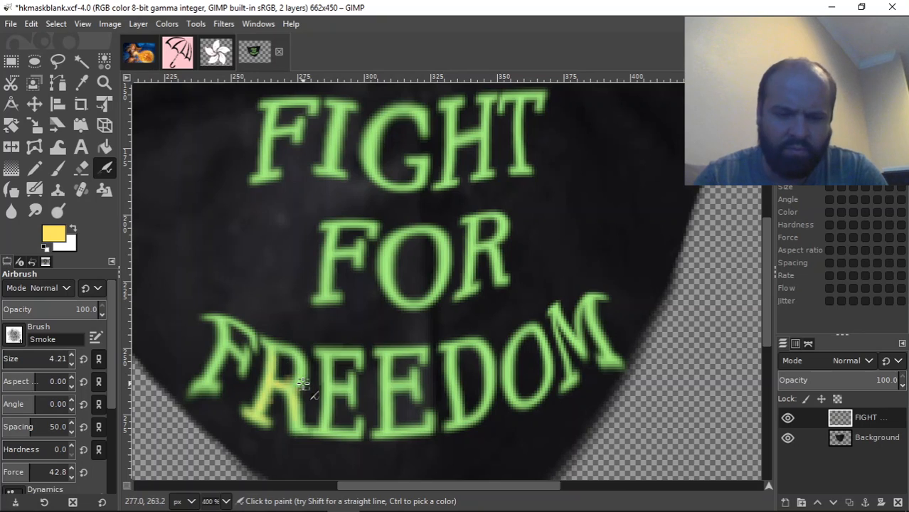
{"action": "key", "text": "ctrl+z"}
{"action": "key", "text": "ctrl+z"}
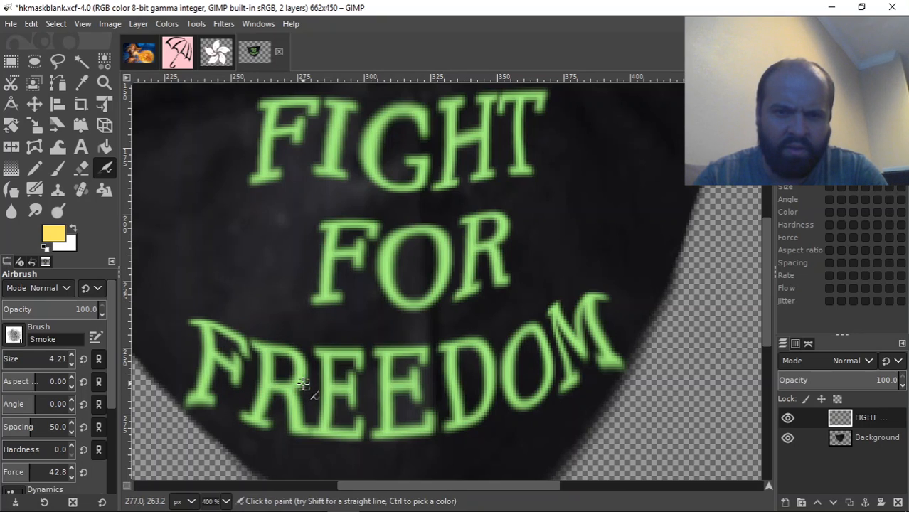
{"action": "key", "text": "ctrl+y"}
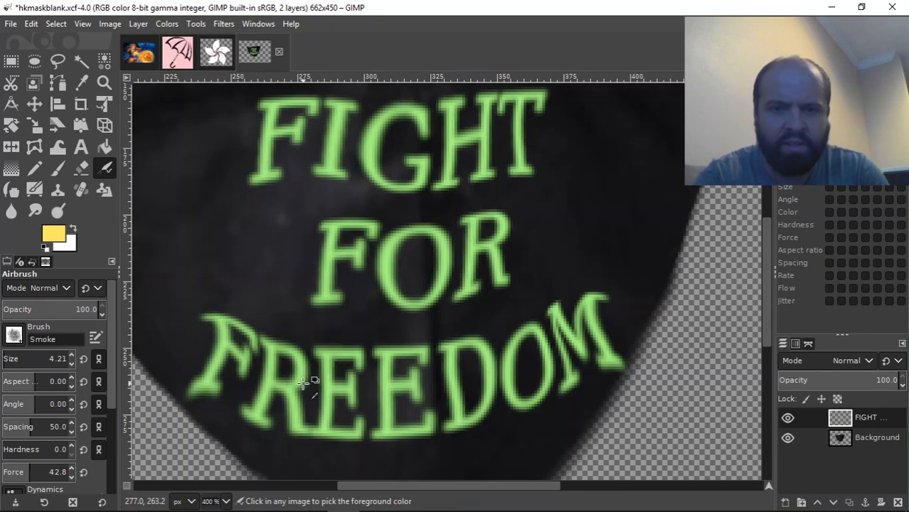
{"action": "key", "text": "ctrl+z"}
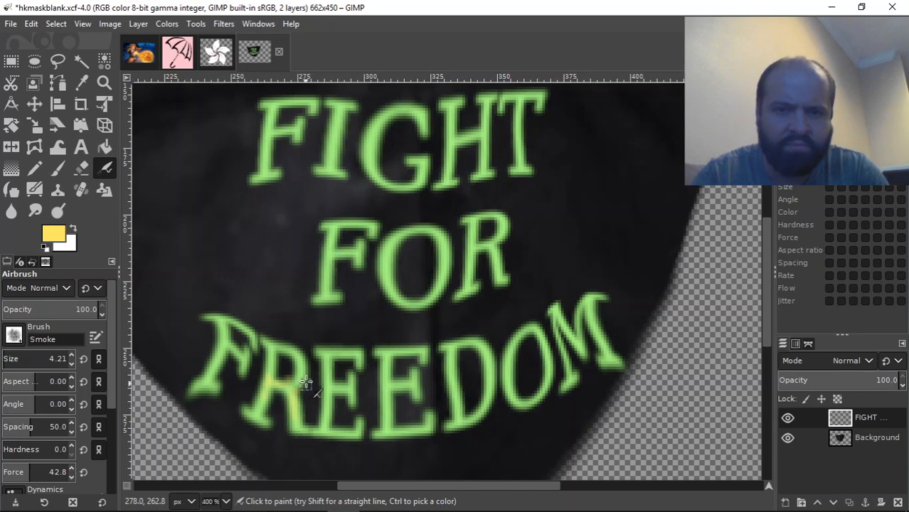
{"action": "key", "text": "ctrl+z"}
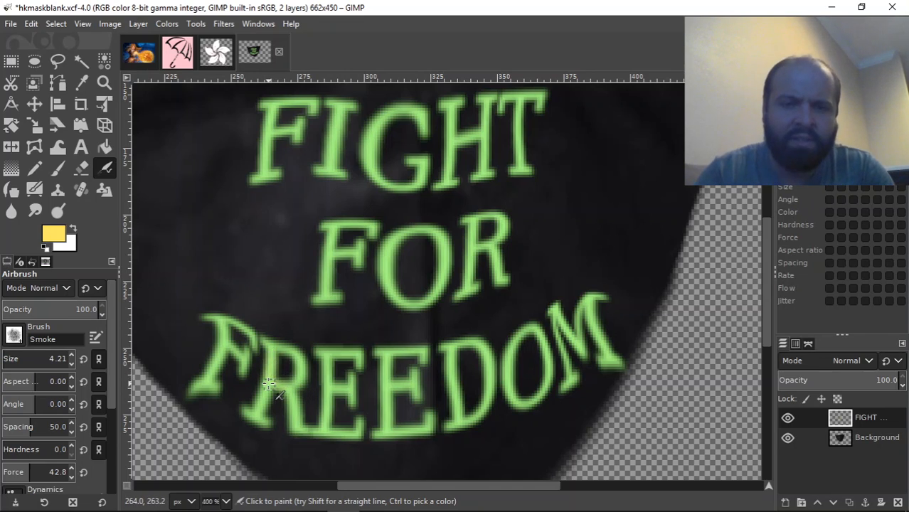
Airbrush yellow over the legs, stem and bowl of the R in FREEDOM with the Smoke brush at size 4.21
{"action": "left_click", "coordinate": [84, 23]}
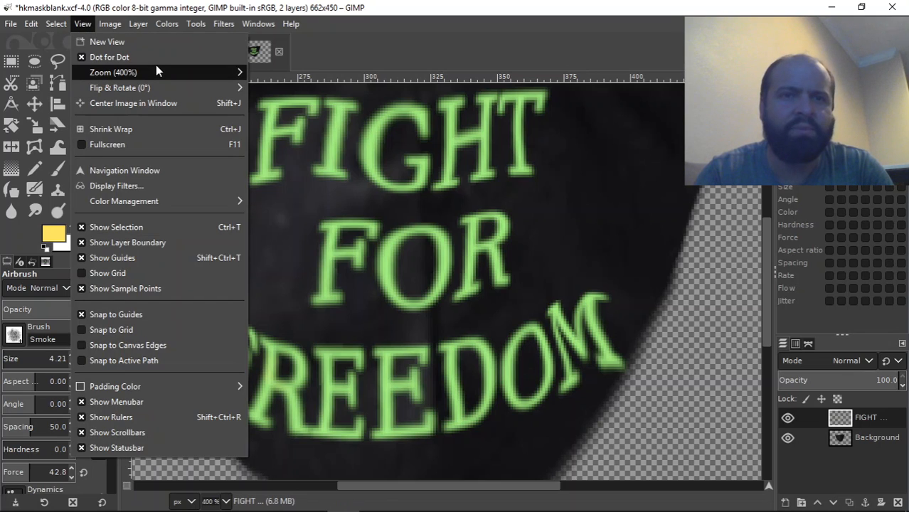
{"action": "mouse_move", "coordinate": [156, 68]}
{"action": "left_click", "coordinate": [367, 194]}
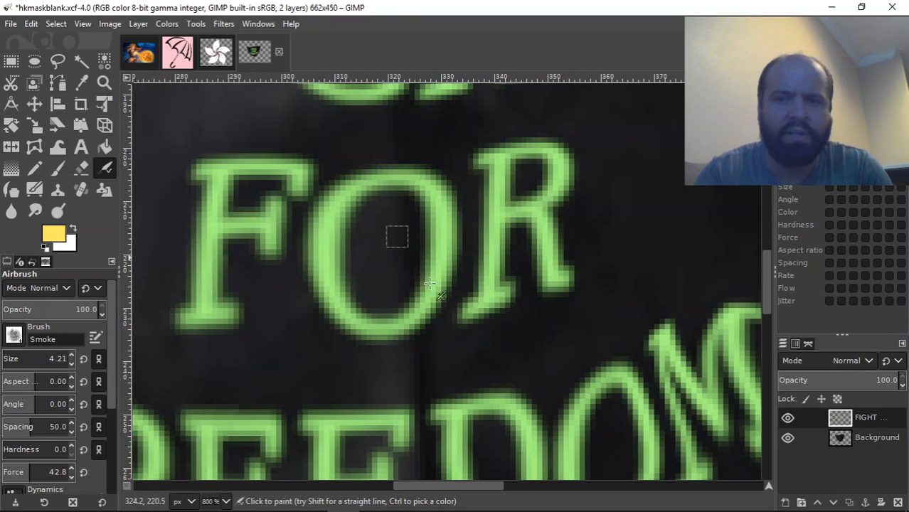
{"action": "left_click_drag", "start_coordinate": [452, 485], "coordinate": [407, 491]}
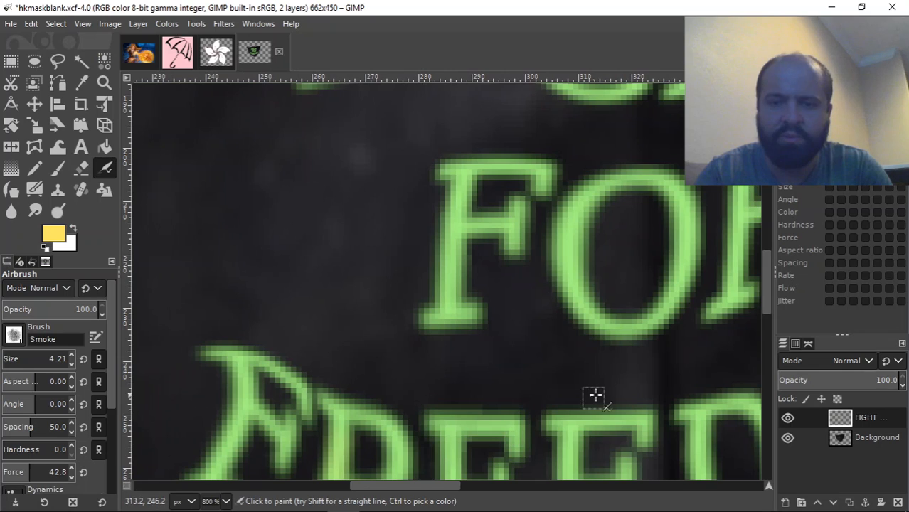
{"action": "left_click_drag", "start_coordinate": [767, 283], "coordinate": [768, 320]}
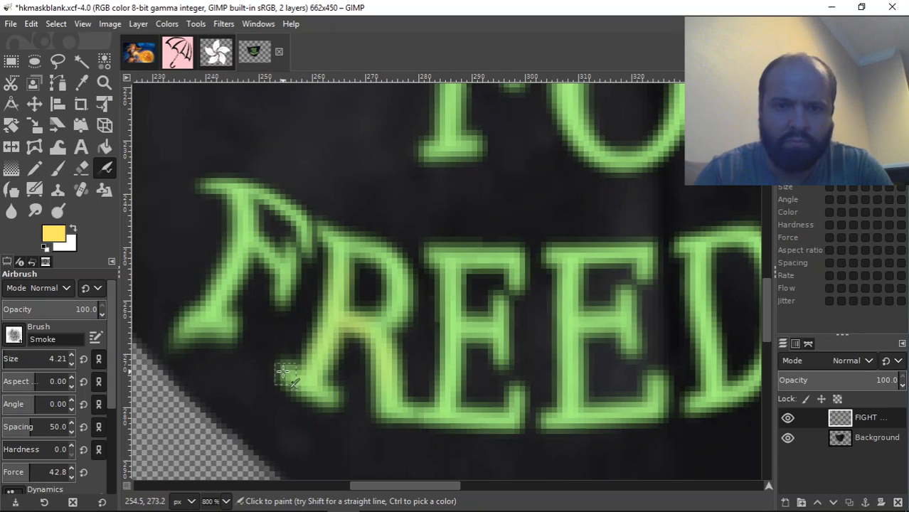
{"action": "mouse_move", "coordinate": [303, 372]}
{"action": "left_mouse_down"}
{"action": "mouse_move", "coordinate": [329, 393]}
{"action": "mouse_move", "coordinate": [303, 366]}
{"action": "mouse_move", "coordinate": [326, 320]}
{"action": "left_mouse_up"}
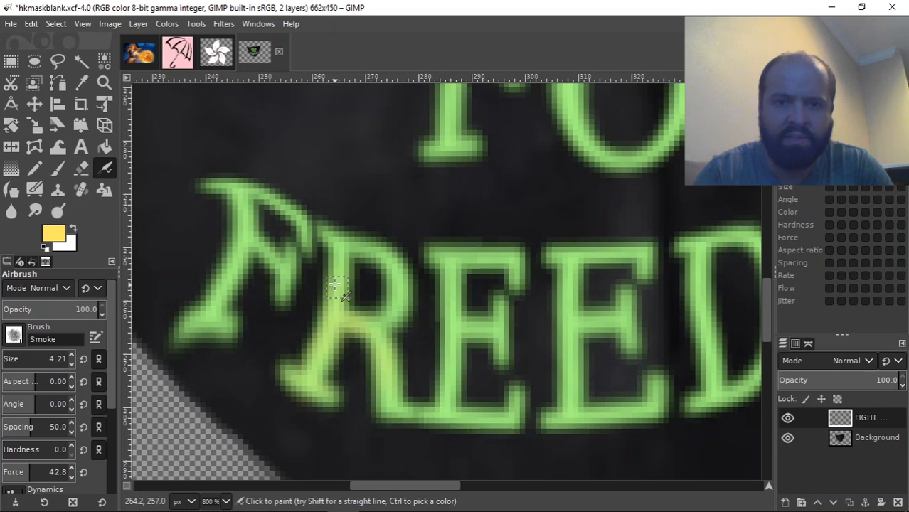
{"action": "mouse_move", "coordinate": [333, 276]}
{"action": "left_mouse_down"}
{"action": "mouse_move", "coordinate": [337, 253]}
{"action": "mouse_move", "coordinate": [337, 299]}
{"action": "mouse_move", "coordinate": [333, 235]}
{"action": "mouse_move", "coordinate": [315, 226]}
{"action": "mouse_move", "coordinate": [341, 246]}
{"action": "mouse_move", "coordinate": [358, 243]}
{"action": "mouse_move", "coordinate": [379, 259]}
{"action": "left_mouse_up"}
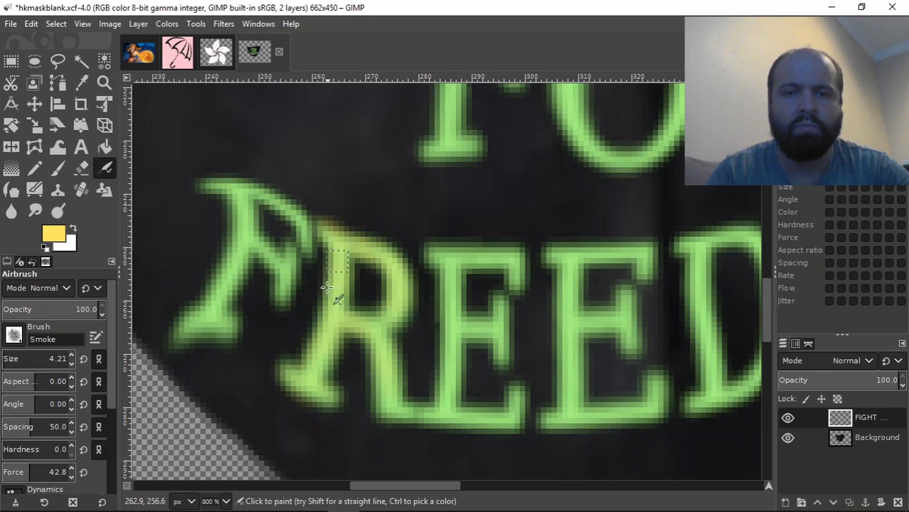
{"action": "left_click_drag", "start_coordinate": [338, 294], "coordinate": [350, 247]}
{"action": "mouse_move", "coordinate": [333, 303]}
{"action": "left_mouse_down"}
{"action": "mouse_move", "coordinate": [300, 375]}
{"action": "mouse_move", "coordinate": [288, 369]}
{"action": "mouse_move", "coordinate": [308, 384]}
{"action": "mouse_move", "coordinate": [285, 374]}
{"action": "mouse_move", "coordinate": [298, 384]}
{"action": "mouse_move", "coordinate": [319, 389]}
{"action": "mouse_move", "coordinate": [317, 353]}
{"action": "mouse_move", "coordinate": [311, 372]}
{"action": "mouse_move", "coordinate": [328, 316]}
{"action": "mouse_move", "coordinate": [331, 336]}
{"action": "mouse_move", "coordinate": [383, 333]}
{"action": "mouse_move", "coordinate": [351, 316]}
{"action": "mouse_move", "coordinate": [364, 319]}
{"action": "mouse_move", "coordinate": [383, 394]}
{"action": "mouse_move", "coordinate": [379, 363]}
{"action": "mouse_move", "coordinate": [389, 410]}
{"action": "mouse_move", "coordinate": [397, 407]}
{"action": "mouse_move", "coordinate": [379, 351]}
{"action": "left_mouse_up"}
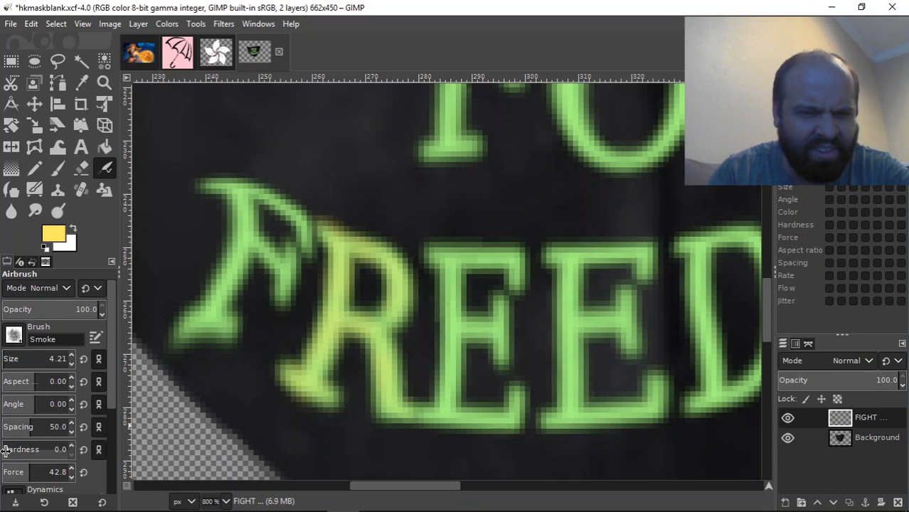
Raise the airbrush hardness to 12.1 and paint over the R of FREEDOM again in yellow, undoing the stray stroke beside it
{"action": "key", "text": "minus"}
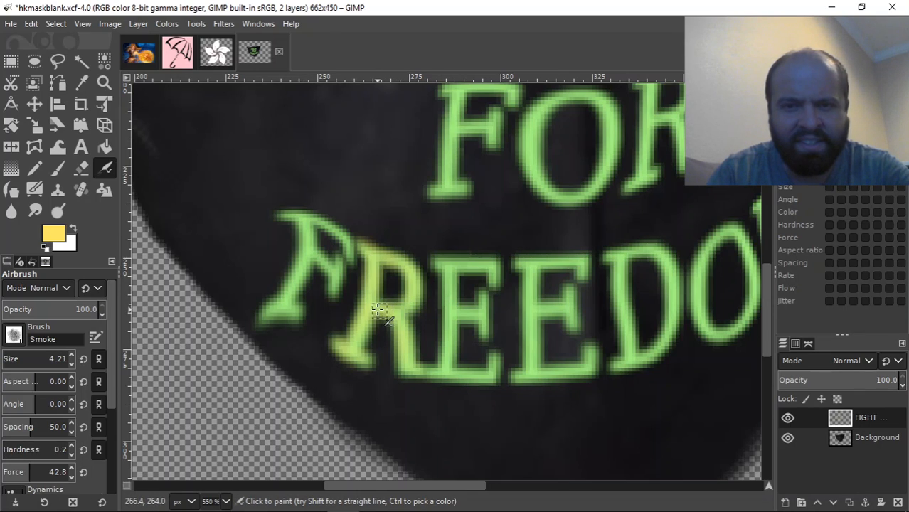
{"action": "left_click_drag", "start_coordinate": [406, 366], "coordinate": [421, 369]}
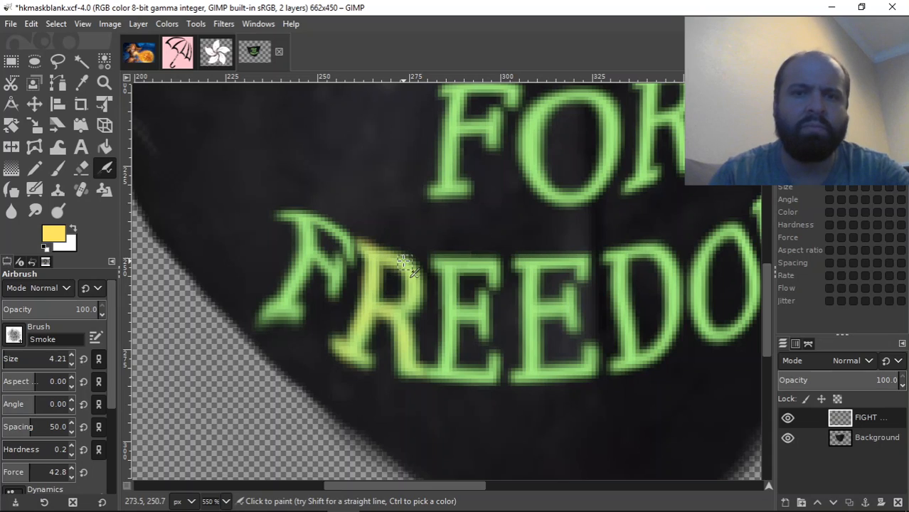
{"action": "left_click", "coordinate": [5, 450]}
{"action": "mouse_move", "coordinate": [379, 308]}
{"action": "left_mouse_down"}
{"action": "mouse_move", "coordinate": [401, 318]}
{"action": "mouse_move", "coordinate": [427, 351]}
{"action": "mouse_move", "coordinate": [432, 303]}
{"action": "mouse_move", "coordinate": [432, 351]}
{"action": "left_mouse_up"}
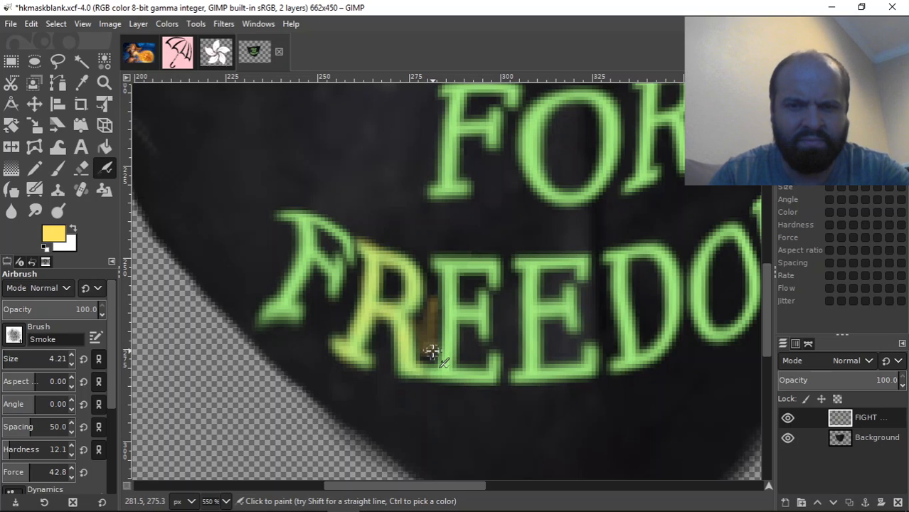
{"action": "key", "text": "ctrl+z"}
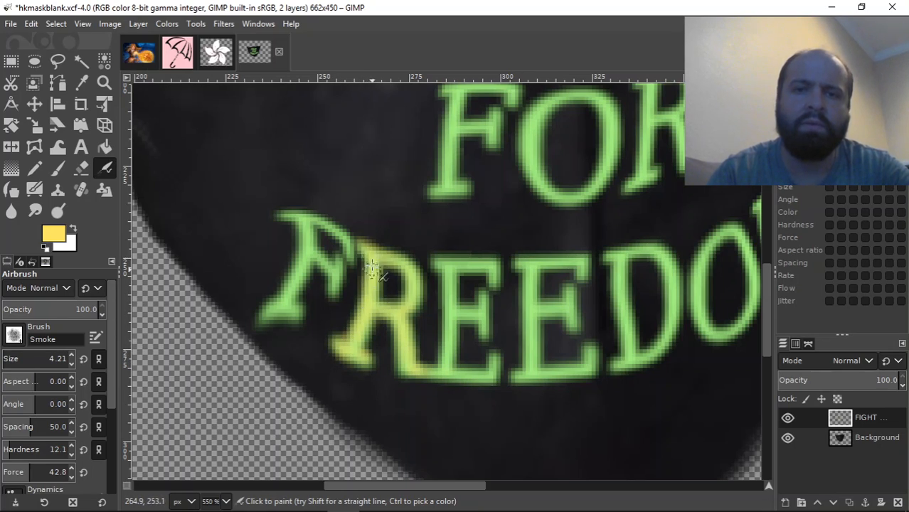
{"action": "mouse_move", "coordinate": [371, 250]}
{"action": "left_mouse_down"}
{"action": "mouse_move", "coordinate": [413, 277]}
{"action": "mouse_move", "coordinate": [412, 293]}
{"action": "mouse_move", "coordinate": [402, 266]}
{"action": "mouse_move", "coordinate": [406, 275]}
{"action": "mouse_move", "coordinate": [411, 263]}
{"action": "mouse_move", "coordinate": [408, 310]}
{"action": "left_mouse_up"}
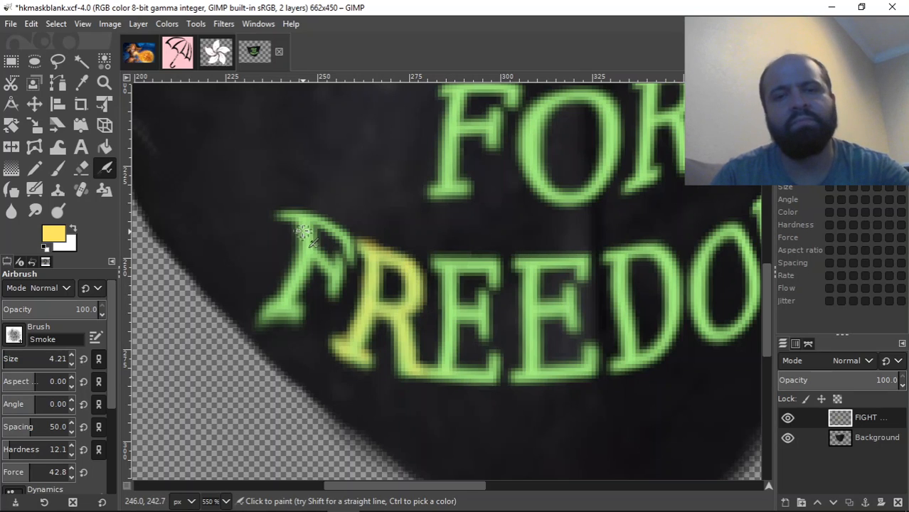
Airbrush the F and the first E of FREEDOM yellow, undoing the stroke that overshoots the F's top serif
{"action": "mouse_move", "coordinate": [273, 215]}
{"action": "left_mouse_down"}
{"action": "mouse_move", "coordinate": [317, 229]}
{"action": "mouse_move", "coordinate": [292, 213]}
{"action": "mouse_move", "coordinate": [308, 237]}
{"action": "left_mouse_up"}
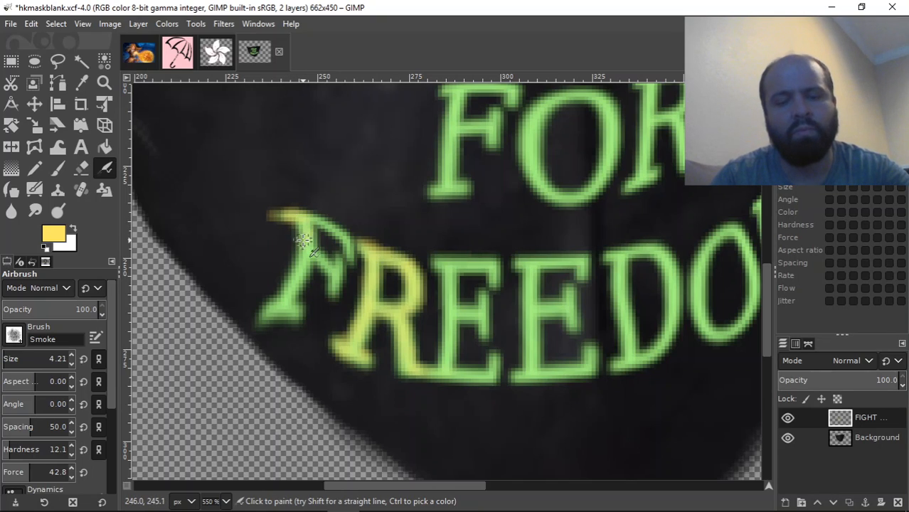
{"action": "key", "text": "ctrl+z"}
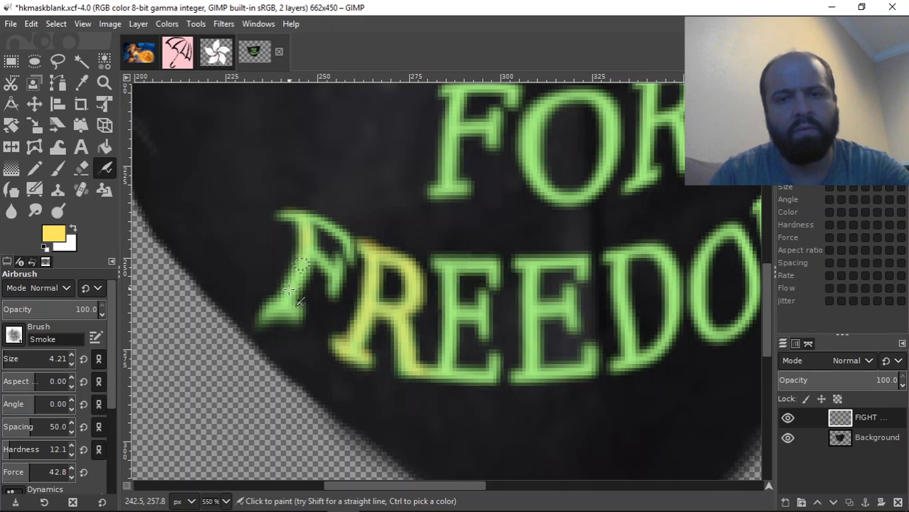
{"action": "mouse_move", "coordinate": [309, 247]}
{"action": "left_mouse_down"}
{"action": "mouse_move", "coordinate": [283, 302]}
{"action": "mouse_move", "coordinate": [269, 311]}
{"action": "left_mouse_up"}
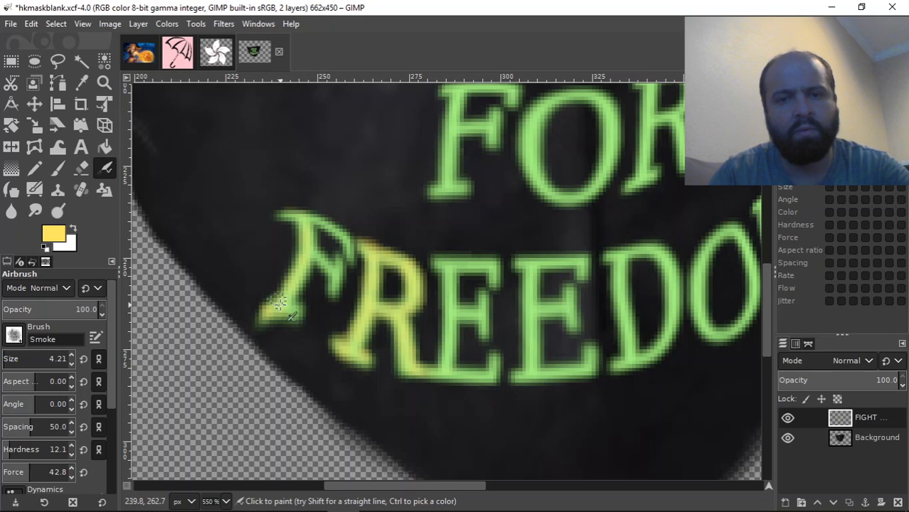
{"action": "left_click_drag", "start_coordinate": [292, 314], "coordinate": [289, 299]}
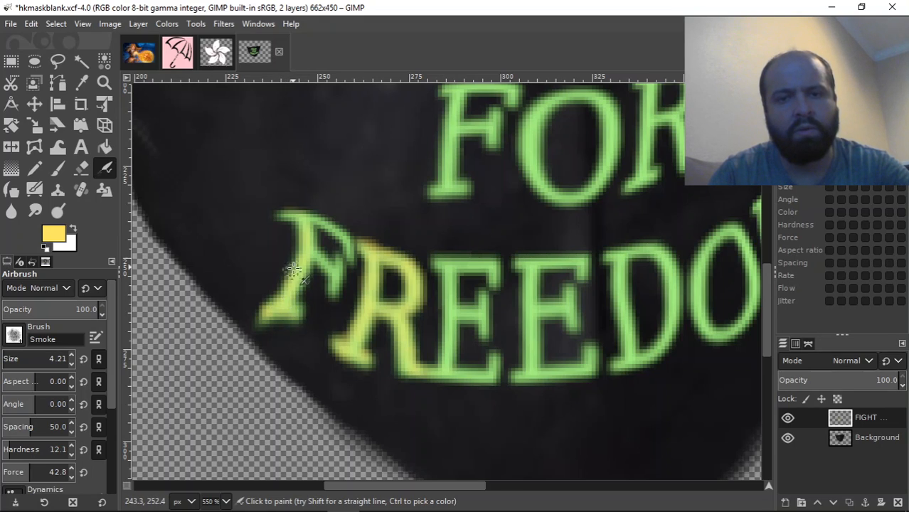
{"action": "mouse_move", "coordinate": [313, 257]}
{"action": "left_mouse_down"}
{"action": "mouse_move", "coordinate": [336, 290]}
{"action": "mouse_move", "coordinate": [342, 243]}
{"action": "mouse_move", "coordinate": [339, 290]}
{"action": "mouse_move", "coordinate": [350, 242]}
{"action": "mouse_move", "coordinate": [356, 249]}
{"action": "mouse_move", "coordinate": [349, 236]}
{"action": "mouse_move", "coordinate": [352, 256]}
{"action": "mouse_move", "coordinate": [342, 243]}
{"action": "mouse_move", "coordinate": [340, 223]}
{"action": "mouse_move", "coordinate": [346, 246]}
{"action": "mouse_move", "coordinate": [316, 219]}
{"action": "mouse_move", "coordinate": [285, 216]}
{"action": "mouse_move", "coordinate": [344, 235]}
{"action": "mouse_move", "coordinate": [278, 215]}
{"action": "mouse_move", "coordinate": [307, 218]}
{"action": "mouse_move", "coordinate": [311, 237]}
{"action": "mouse_move", "coordinate": [312, 225]}
{"action": "mouse_move", "coordinate": [305, 267]}
{"action": "mouse_move", "coordinate": [305, 229]}
{"action": "mouse_move", "coordinate": [305, 256]}
{"action": "mouse_move", "coordinate": [306, 247]}
{"action": "mouse_move", "coordinate": [325, 257]}
{"action": "mouse_move", "coordinate": [317, 250]}
{"action": "mouse_move", "coordinate": [332, 264]}
{"action": "mouse_move", "coordinate": [302, 269]}
{"action": "mouse_move", "coordinate": [267, 316]}
{"action": "mouse_move", "coordinate": [270, 302]}
{"action": "mouse_move", "coordinate": [332, 272]}
{"action": "mouse_move", "coordinate": [266, 315]}
{"action": "mouse_move", "coordinate": [287, 296]}
{"action": "mouse_move", "coordinate": [287, 306]}
{"action": "mouse_move", "coordinate": [302, 259]}
{"action": "left_mouse_up"}
{"action": "left_click_drag", "start_coordinate": [304, 226], "coordinate": [320, 253]}
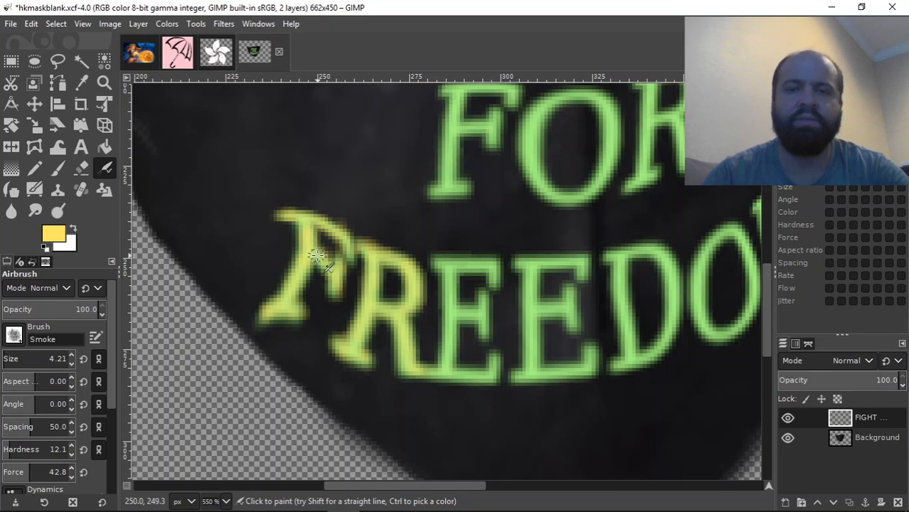
{"action": "mouse_move", "coordinate": [418, 509]}
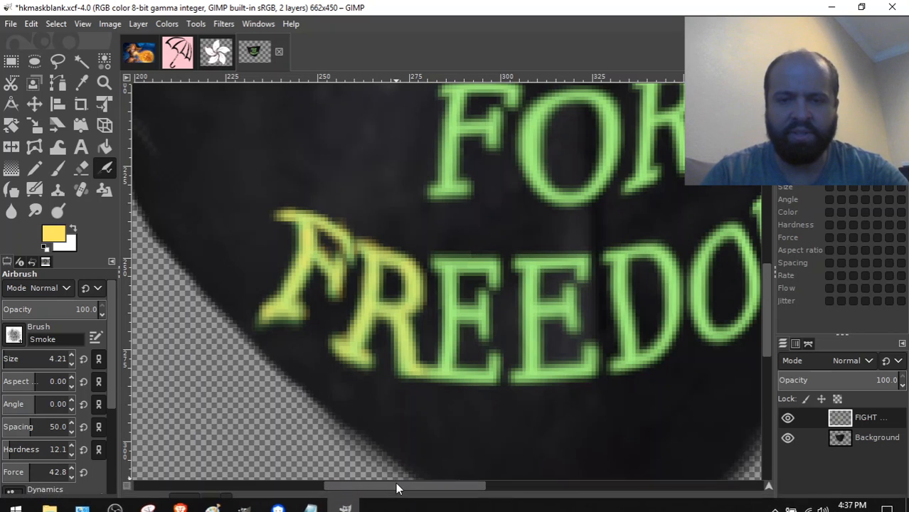
{"action": "left_click_drag", "start_coordinate": [397, 484], "coordinate": [427, 486]}
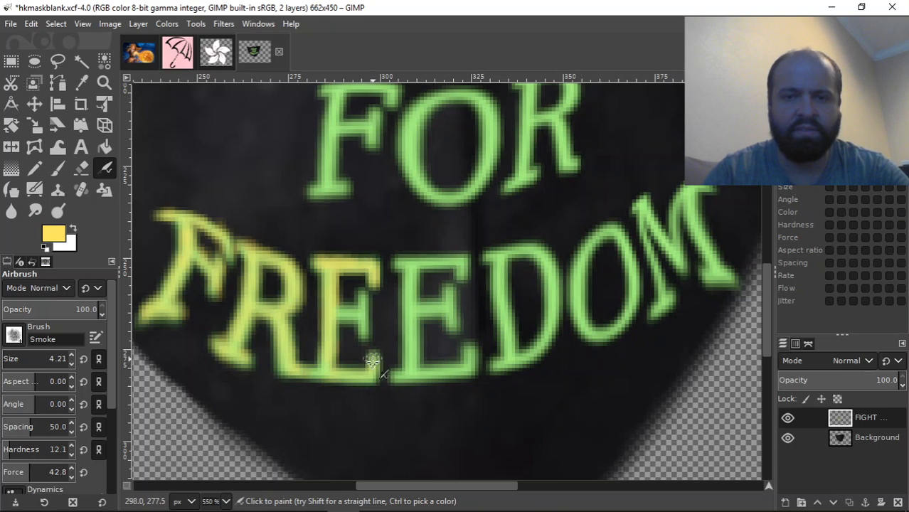
{"action": "mouse_move", "coordinate": [262, 509]}
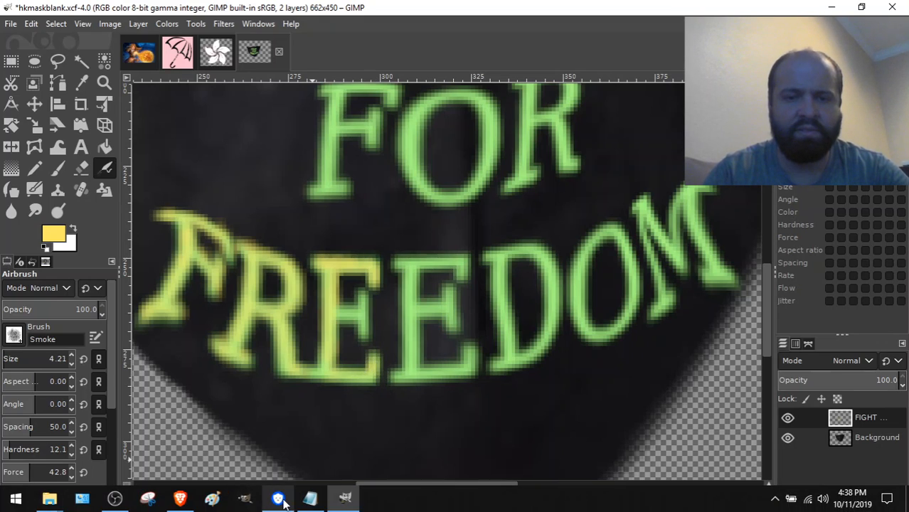
{"action": "left_click", "coordinate": [116, 499]}
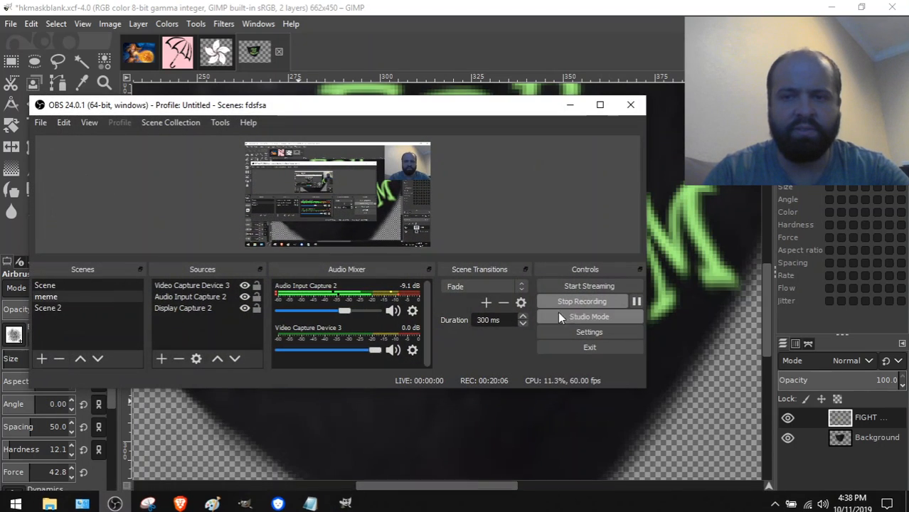
{"action": "left_click", "coordinate": [636, 301]}
{"action": "left_click", "coordinate": [637, 300]}
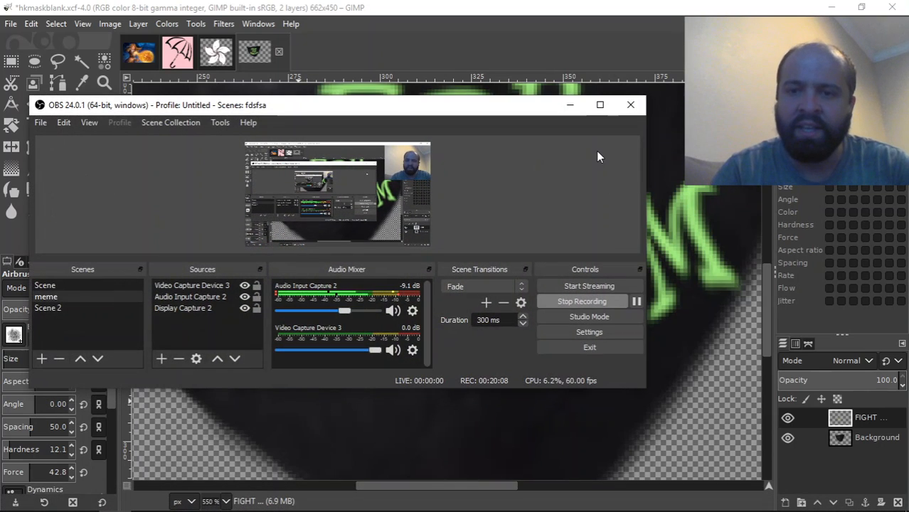
{"action": "left_click", "coordinate": [572, 105]}
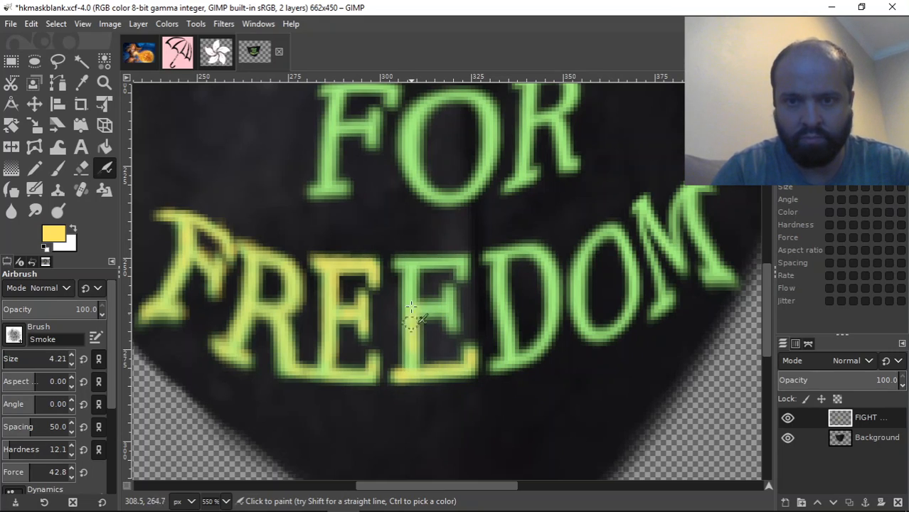
Airbrush yellow along the stem of the second E in FREEDOM
{"action": "mouse_move", "coordinate": [415, 345]}
{"action": "left_mouse_down"}
{"action": "mouse_move", "coordinate": [414, 282]}
{"action": "mouse_move", "coordinate": [414, 310]}
{"action": "mouse_move", "coordinate": [412, 266]}
{"action": "mouse_move", "coordinate": [412, 286]}
{"action": "mouse_move", "coordinate": [403, 265]}
{"action": "mouse_move", "coordinate": [412, 264]}
{"action": "mouse_move", "coordinate": [397, 265]}
{"action": "mouse_move", "coordinate": [437, 262]}
{"action": "left_mouse_up"}
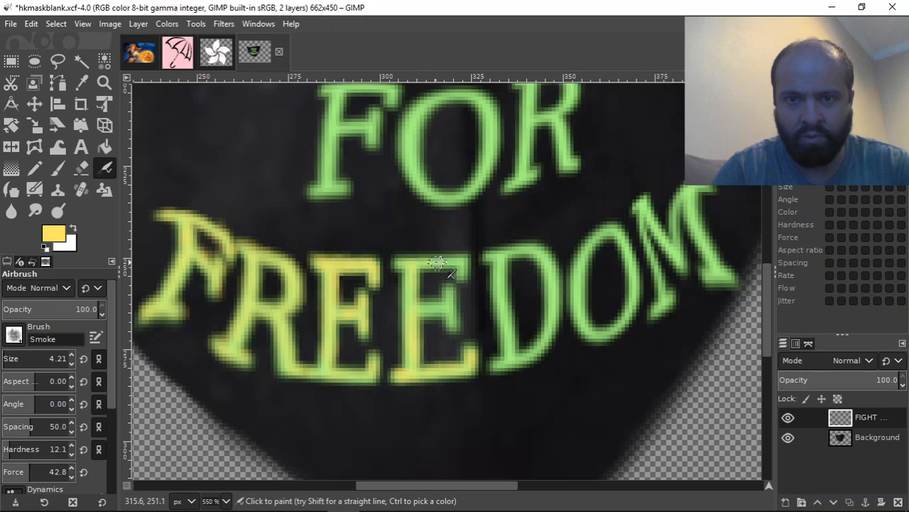
Try bucket-filling the D of FREEDOM yellow with the threshold at 0.0, and undo the fill
{"action": "left_click", "coordinate": [98, 148]}
{"action": "left_click_drag", "start_coordinate": [115, 319], "coordinate": [116, 403]}
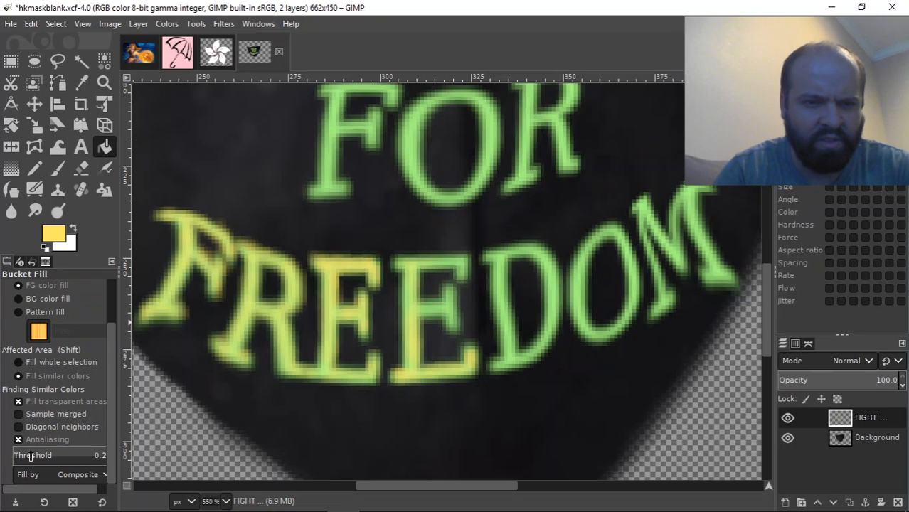
{"action": "left_click_drag", "start_coordinate": [13, 455], "coordinate": [4, 455]}
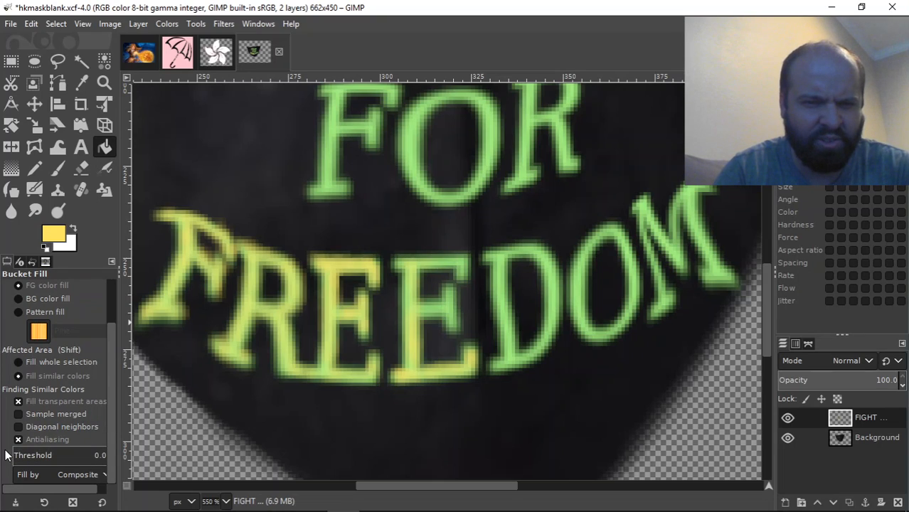
{"action": "left_click", "coordinate": [507, 318]}
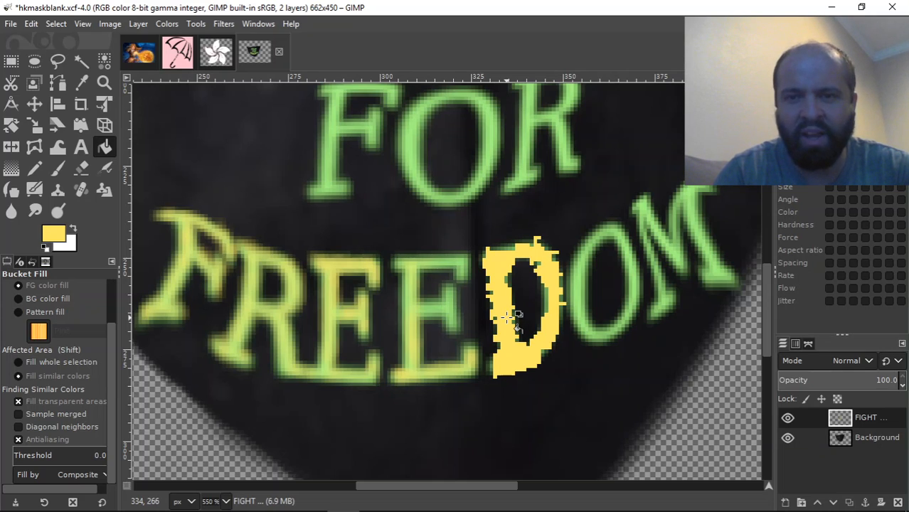
{"action": "key", "text": "alt"}
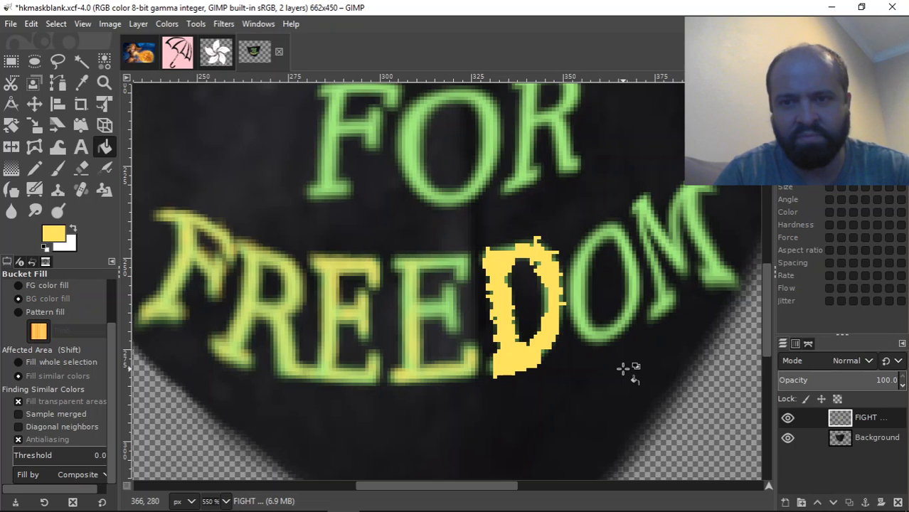
{"action": "key", "text": "ctrl+z"}
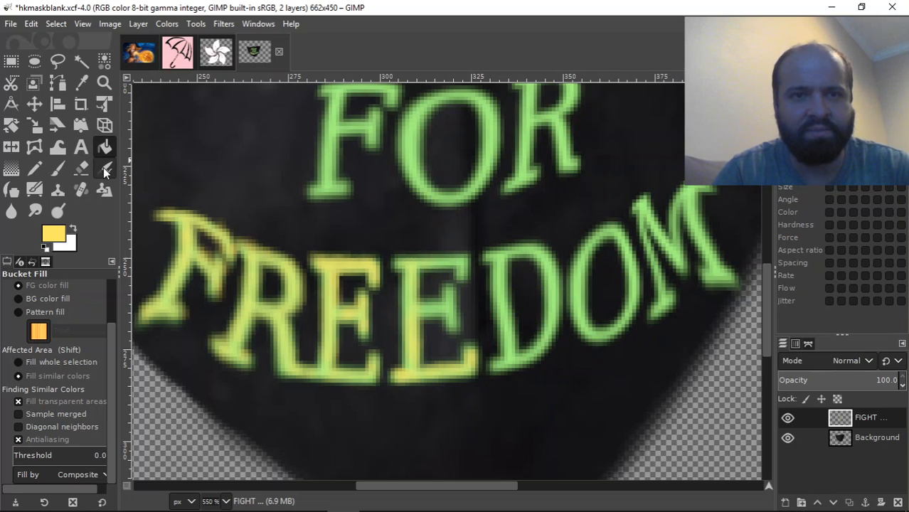
Airbrush the top of the second E in FREEDOM yellow, undoing the stroke that overshoots its upper serif
{"action": "left_click", "coordinate": [103, 167]}
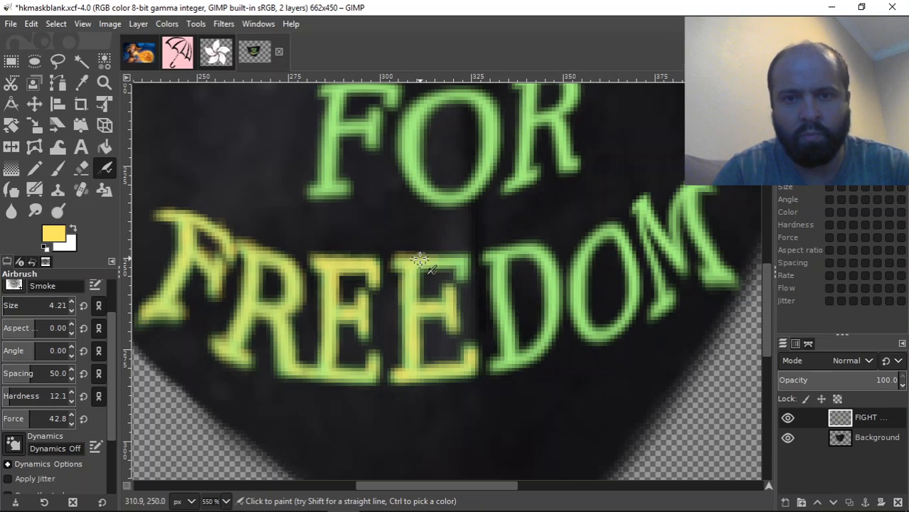
{"action": "left_click_drag", "start_coordinate": [478, 259], "coordinate": [473, 269]}
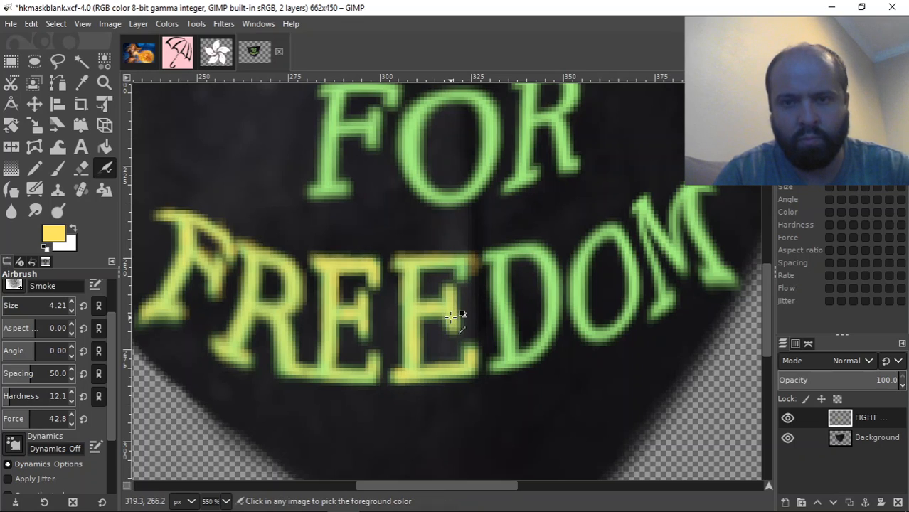
{"action": "key", "text": "ctrl+z"}
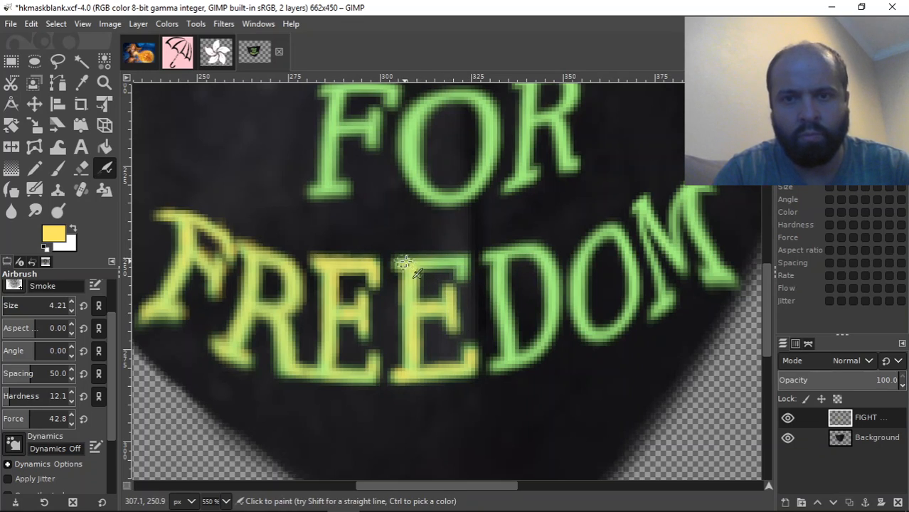
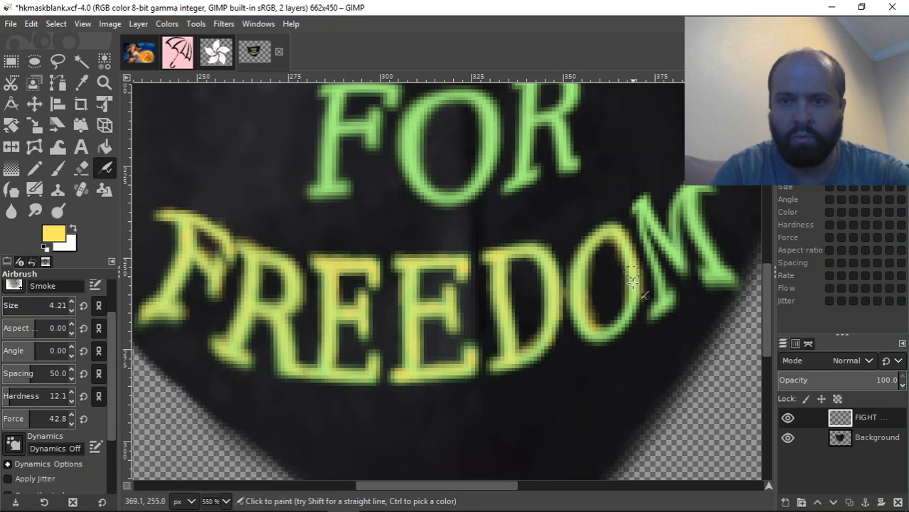
Finish airbrushing the O and M of FREEDOM yellow, setting the brush size to 2.19, hardness to 15.3 and force to 50.3
{"action": "mouse_move", "coordinate": [630, 318]}
{"action": "left_mouse_down"}
{"action": "mouse_move", "coordinate": [638, 302]}
{"action": "mouse_move", "coordinate": [621, 312]}
{"action": "mouse_move", "coordinate": [630, 310]}
{"action": "mouse_move", "coordinate": [629, 258]}
{"action": "mouse_move", "coordinate": [612, 238]}
{"action": "mouse_move", "coordinate": [583, 329]}
{"action": "mouse_move", "coordinate": [583, 320]}
{"action": "mouse_move", "coordinate": [608, 333]}
{"action": "left_mouse_up"}
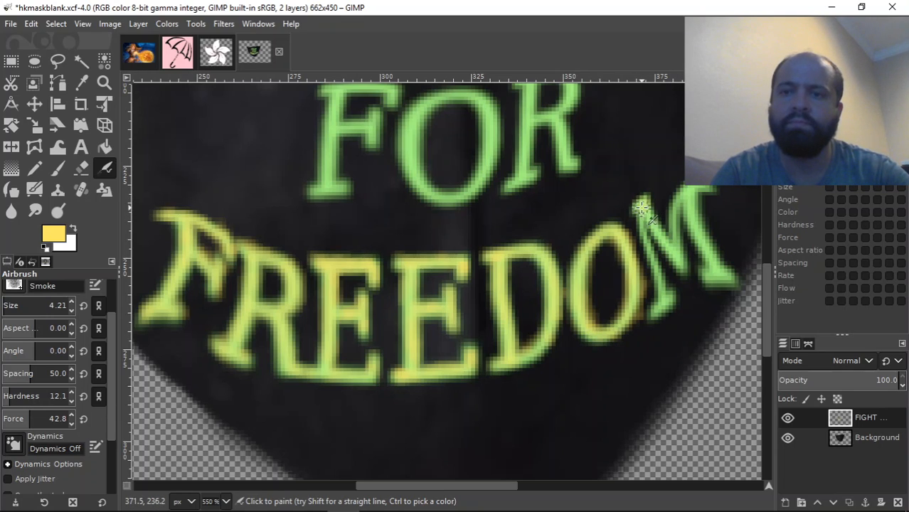
{"action": "mouse_move", "coordinate": [642, 207]}
{"action": "left_mouse_down"}
{"action": "mouse_move", "coordinate": [650, 250]}
{"action": "mouse_move", "coordinate": [642, 207]}
{"action": "left_mouse_up"}
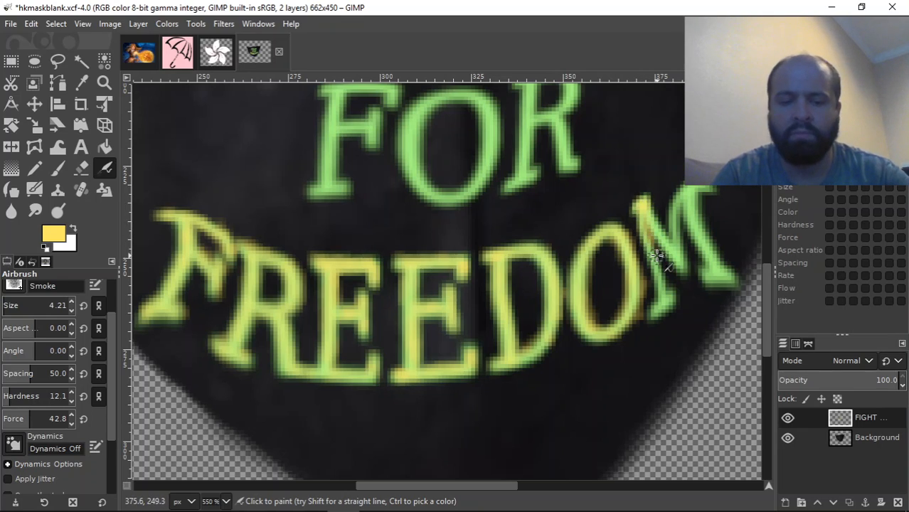
{"action": "key", "text": "ctrl+z"}
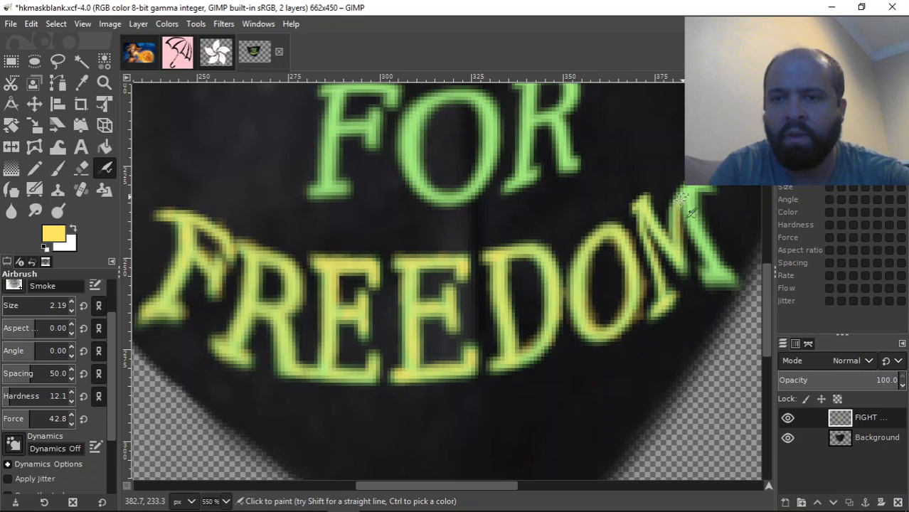
{"action": "key", "text": "ctrl"}
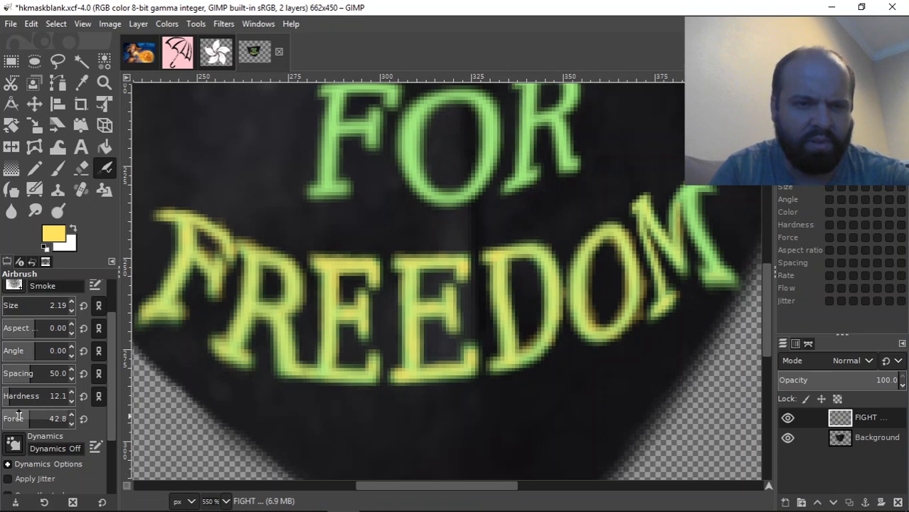
{"action": "left_click_drag", "start_coordinate": [12, 397], "coordinate": [67, 418]}
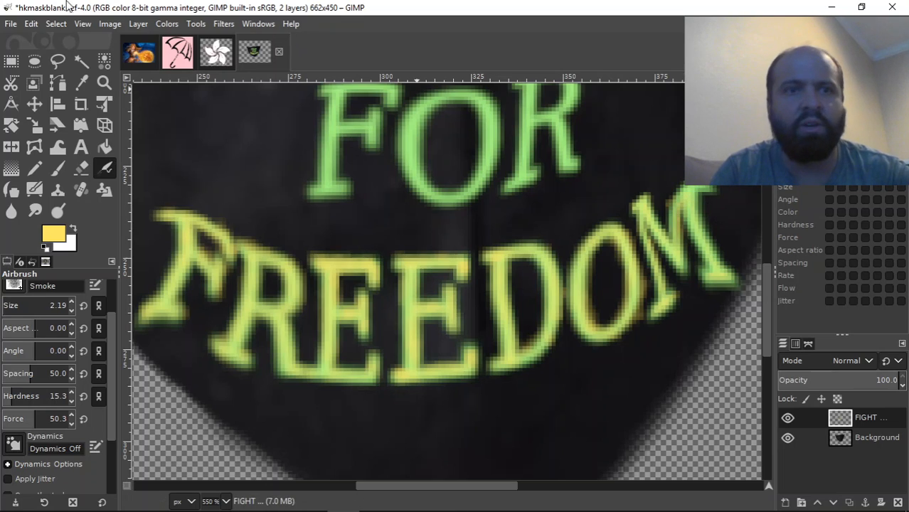
Airbrush the bowl, leg and stem of the R in FOR yellow, undoing and restoring the strokes along the way
{"action": "left_click", "coordinate": [78, 25]}
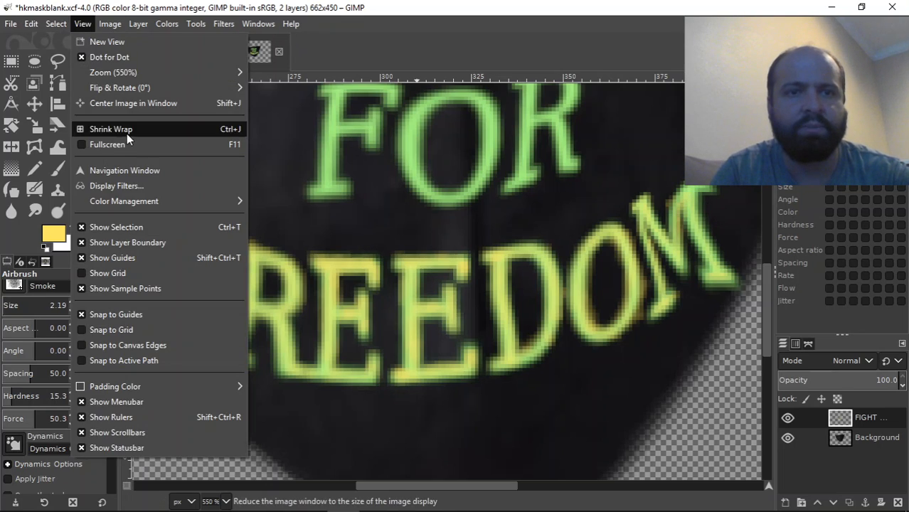
{"action": "mouse_move", "coordinate": [138, 73]}
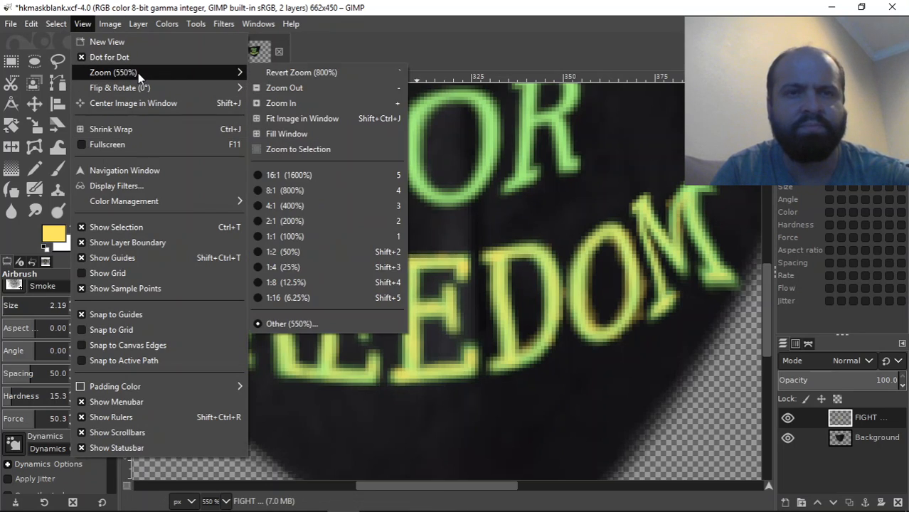
{"action": "left_click", "coordinate": [300, 190]}
{"action": "left_click_drag", "start_coordinate": [396, 484], "coordinate": [460, 484]}
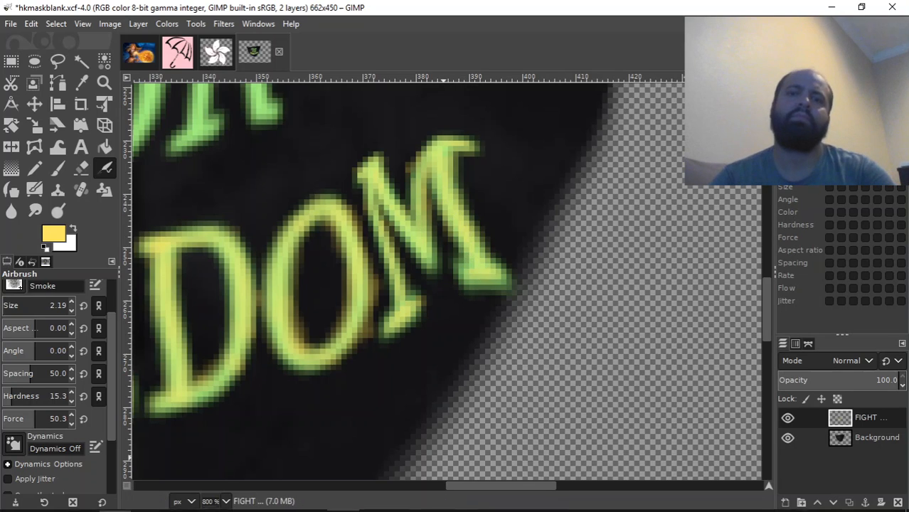
{"action": "left_click_drag", "start_coordinate": [516, 485], "coordinate": [446, 481]}
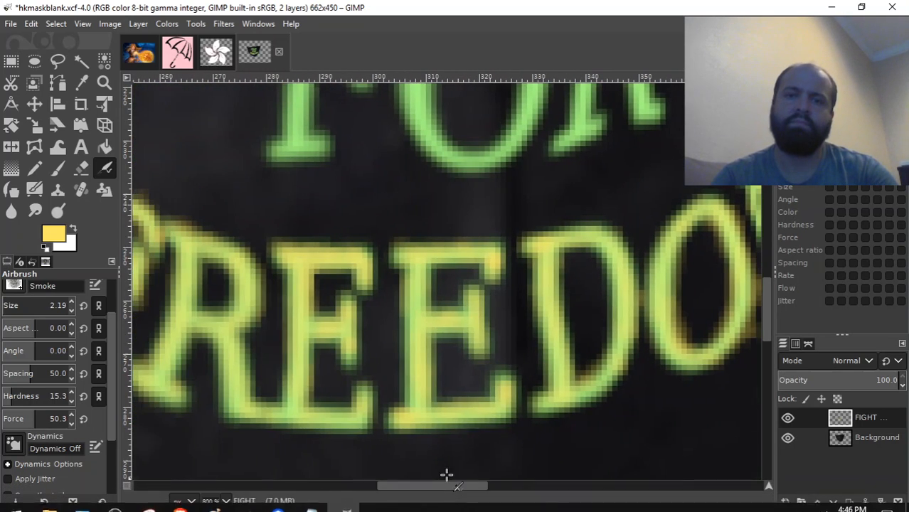
{"action": "left_click_drag", "start_coordinate": [767, 322], "coordinate": [768, 287]}
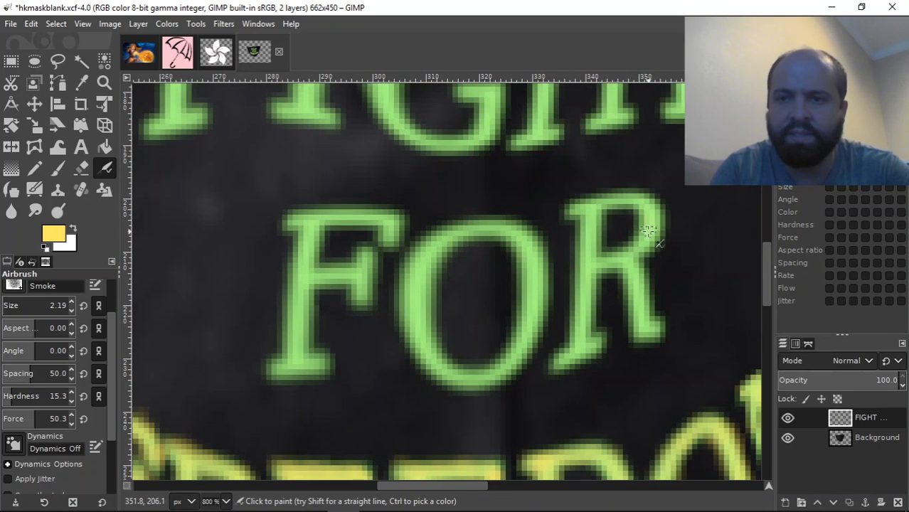
{"action": "mouse_move", "coordinate": [654, 215]}
{"action": "left_mouse_down"}
{"action": "mouse_move", "coordinate": [639, 247]}
{"action": "mouse_move", "coordinate": [649, 232]}
{"action": "mouse_move", "coordinate": [663, 243]}
{"action": "mouse_move", "coordinate": [654, 250]}
{"action": "mouse_move", "coordinate": [643, 240]}
{"action": "left_mouse_up"}
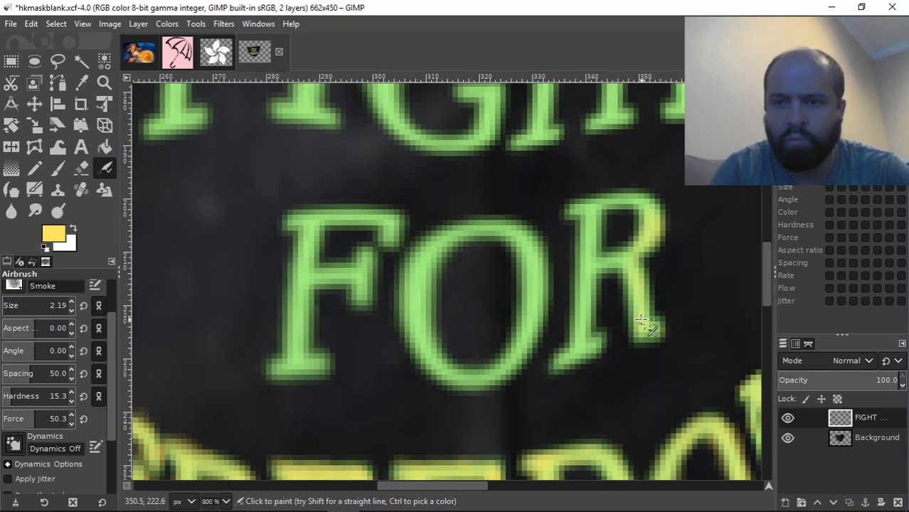
{"action": "mouse_move", "coordinate": [635, 317]}
{"action": "left_mouse_down"}
{"action": "mouse_move", "coordinate": [642, 332]}
{"action": "mouse_move", "coordinate": [633, 266]}
{"action": "mouse_move", "coordinate": [612, 260]}
{"action": "mouse_move", "coordinate": [644, 254]}
{"action": "mouse_move", "coordinate": [598, 266]}
{"action": "mouse_move", "coordinate": [638, 247]}
{"action": "mouse_move", "coordinate": [644, 206]}
{"action": "mouse_move", "coordinate": [647, 220]}
{"action": "mouse_move", "coordinate": [655, 212]}
{"action": "mouse_move", "coordinate": [619, 213]}
{"action": "mouse_move", "coordinate": [639, 196]}
{"action": "mouse_move", "coordinate": [618, 190]}
{"action": "mouse_move", "coordinate": [582, 219]}
{"action": "mouse_move", "coordinate": [574, 214]}
{"action": "mouse_move", "coordinate": [584, 225]}
{"action": "mouse_move", "coordinate": [587, 212]}
{"action": "mouse_move", "coordinate": [597, 223]}
{"action": "mouse_move", "coordinate": [607, 212]}
{"action": "mouse_move", "coordinate": [594, 213]}
{"action": "mouse_move", "coordinate": [590, 200]}
{"action": "mouse_move", "coordinate": [580, 213]}
{"action": "mouse_move", "coordinate": [587, 218]}
{"action": "left_mouse_up"}
{"action": "mouse_move", "coordinate": [592, 258]}
{"action": "left_mouse_down"}
{"action": "mouse_move", "coordinate": [594, 214]}
{"action": "mouse_move", "coordinate": [600, 263]}
{"action": "mouse_move", "coordinate": [580, 213]}
{"action": "mouse_move", "coordinate": [589, 278]}
{"action": "mouse_move", "coordinate": [584, 232]}
{"action": "mouse_move", "coordinate": [581, 323]}
{"action": "mouse_move", "coordinate": [592, 270]}
{"action": "mouse_move", "coordinate": [579, 222]}
{"action": "mouse_move", "coordinate": [587, 327]}
{"action": "mouse_move", "coordinate": [584, 317]}
{"action": "mouse_move", "coordinate": [584, 334]}
{"action": "mouse_move", "coordinate": [579, 310]}
{"action": "mouse_move", "coordinate": [577, 335]}
{"action": "mouse_move", "coordinate": [579, 243]}
{"action": "mouse_move", "coordinate": [576, 350]}
{"action": "mouse_move", "coordinate": [575, 342]}
{"action": "mouse_move", "coordinate": [561, 364]}
{"action": "mouse_move", "coordinate": [574, 352]}
{"action": "mouse_move", "coordinate": [541, 366]}
{"action": "mouse_move", "coordinate": [596, 339]}
{"action": "left_mouse_up"}
{"action": "key", "text": "ctrl+z"}
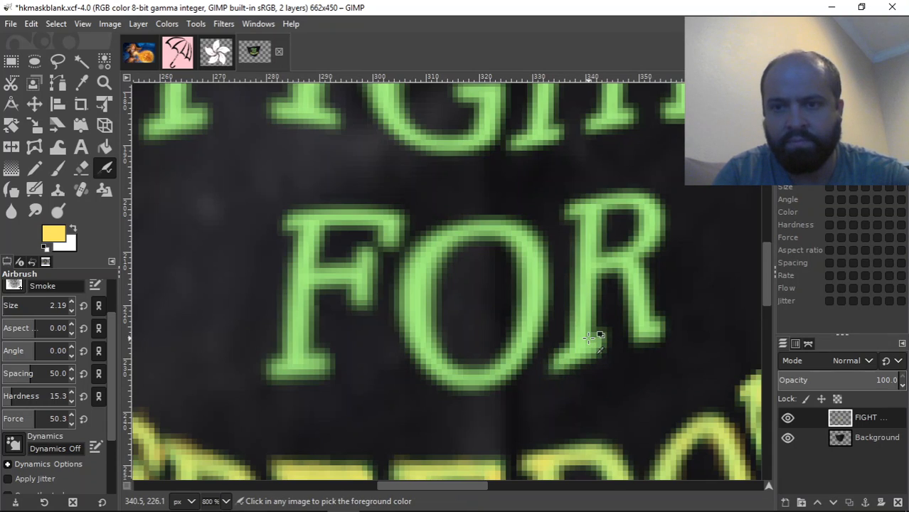
{"action": "key", "text": "ctrl+y"}
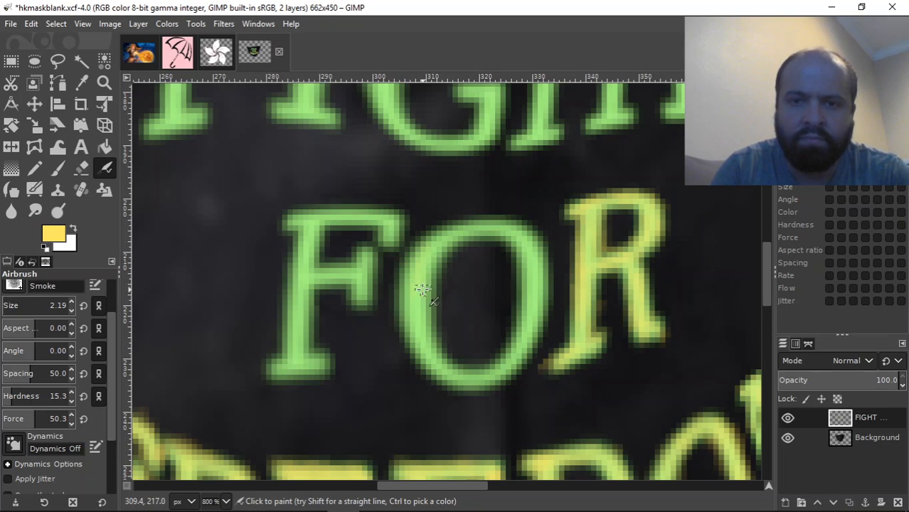
Airbrush the O of FOR yellow all around, raising the brush size to 5.27, hardness to 32.3 and force to 62.2
{"action": "mouse_move", "coordinate": [416, 279]}
{"action": "left_mouse_down"}
{"action": "mouse_move", "coordinate": [414, 304]}
{"action": "mouse_move", "coordinate": [399, 284]}
{"action": "mouse_move", "coordinate": [415, 322]}
{"action": "left_mouse_up"}
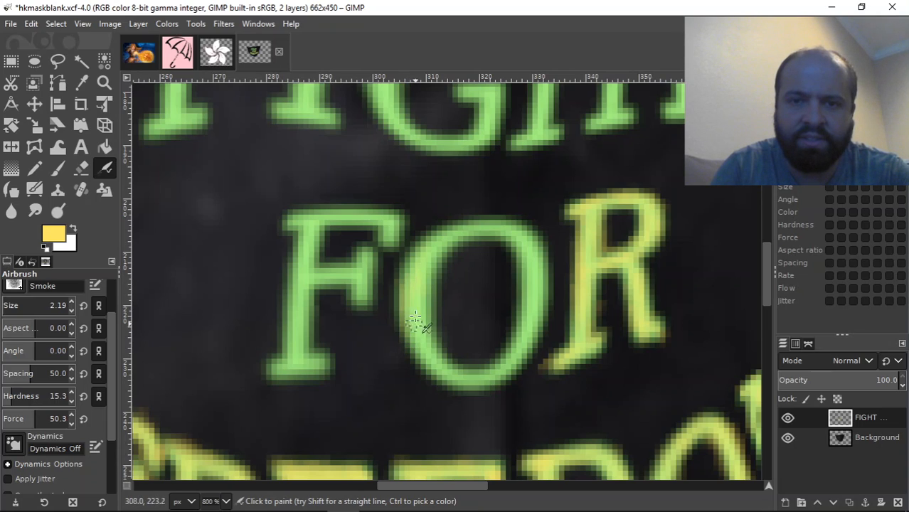
{"action": "left_click", "coordinate": [3, 308]}
{"action": "left_click", "coordinate": [4, 308]}
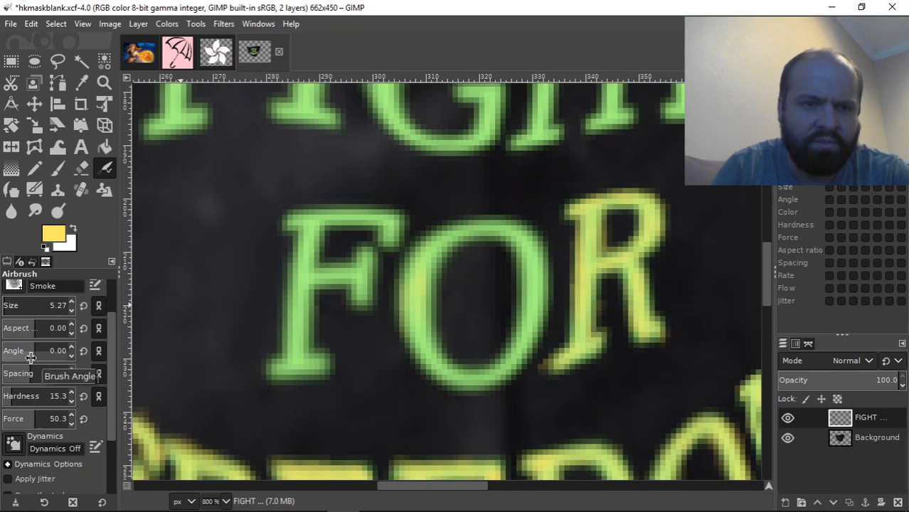
{"action": "left_click", "coordinate": [38, 421]}
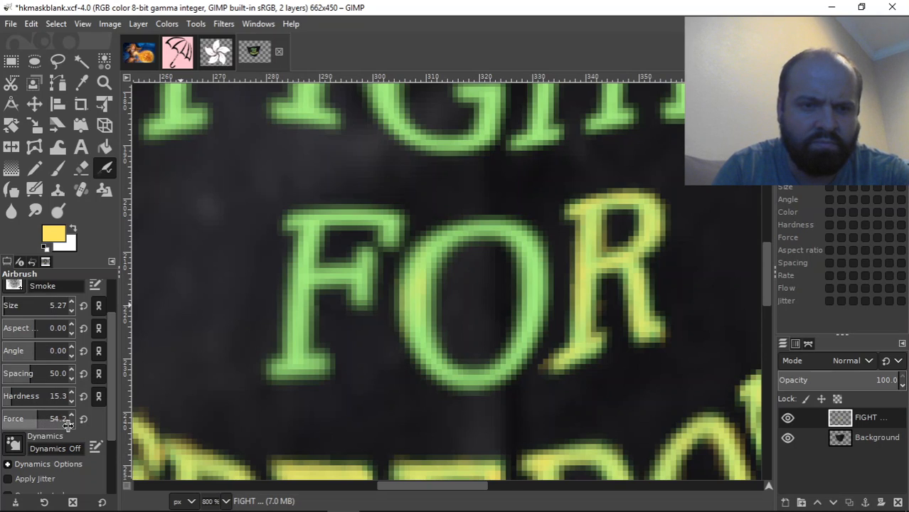
{"action": "left_click", "coordinate": [45, 421]}
{"action": "left_click", "coordinate": [23, 396]}
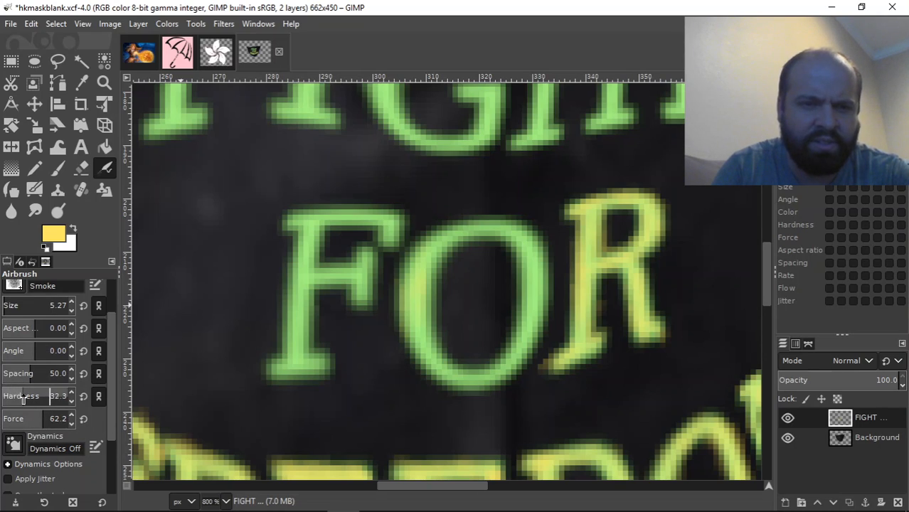
{"action": "left_click", "coordinate": [23, 398]}
{"action": "mouse_move", "coordinate": [424, 258]}
{"action": "left_mouse_down"}
{"action": "mouse_move", "coordinate": [446, 239]}
{"action": "mouse_move", "coordinate": [453, 234]}
{"action": "mouse_move", "coordinate": [439, 246]}
{"action": "mouse_move", "coordinate": [467, 230]}
{"action": "mouse_move", "coordinate": [453, 237]}
{"action": "mouse_move", "coordinate": [518, 235]}
{"action": "mouse_move", "coordinate": [531, 263]}
{"action": "mouse_move", "coordinate": [525, 234]}
{"action": "mouse_move", "coordinate": [532, 309]}
{"action": "mouse_move", "coordinate": [531, 264]}
{"action": "left_mouse_up"}
{"action": "mouse_move", "coordinate": [533, 311]}
{"action": "left_mouse_down"}
{"action": "mouse_move", "coordinate": [510, 362]}
{"action": "mouse_move", "coordinate": [521, 344]}
{"action": "mouse_move", "coordinate": [486, 377]}
{"action": "mouse_move", "coordinate": [507, 364]}
{"action": "mouse_move", "coordinate": [472, 376]}
{"action": "mouse_move", "coordinate": [445, 376]}
{"action": "mouse_move", "coordinate": [457, 375]}
{"action": "mouse_move", "coordinate": [443, 368]}
{"action": "mouse_move", "coordinate": [472, 381]}
{"action": "mouse_move", "coordinate": [451, 378]}
{"action": "mouse_move", "coordinate": [425, 354]}
{"action": "mouse_move", "coordinate": [440, 377]}
{"action": "mouse_move", "coordinate": [417, 344]}
{"action": "mouse_move", "coordinate": [420, 333]}
{"action": "mouse_move", "coordinate": [424, 346]}
{"action": "mouse_move", "coordinate": [424, 274]}
{"action": "mouse_move", "coordinate": [424, 304]}
{"action": "mouse_move", "coordinate": [417, 309]}
{"action": "mouse_move", "coordinate": [417, 291]}
{"action": "mouse_move", "coordinate": [407, 320]}
{"action": "mouse_move", "coordinate": [405, 311]}
{"action": "mouse_move", "coordinate": [416, 254]}
{"action": "mouse_move", "coordinate": [408, 276]}
{"action": "mouse_move", "coordinate": [442, 248]}
{"action": "left_mouse_up"}
{"action": "mouse_move", "coordinate": [423, 302]}
{"action": "left_mouse_down"}
{"action": "mouse_move", "coordinate": [473, 222]}
{"action": "mouse_move", "coordinate": [487, 219]}
{"action": "mouse_move", "coordinate": [538, 259]}
{"action": "mouse_move", "coordinate": [533, 330]}
{"action": "mouse_move", "coordinate": [539, 294]}
{"action": "mouse_move", "coordinate": [521, 349]}
{"action": "mouse_move", "coordinate": [463, 384]}
{"action": "mouse_move", "coordinate": [498, 384]}
{"action": "mouse_move", "coordinate": [447, 371]}
{"action": "mouse_move", "coordinate": [420, 337]}
{"action": "mouse_move", "coordinate": [428, 341]}
{"action": "left_mouse_up"}
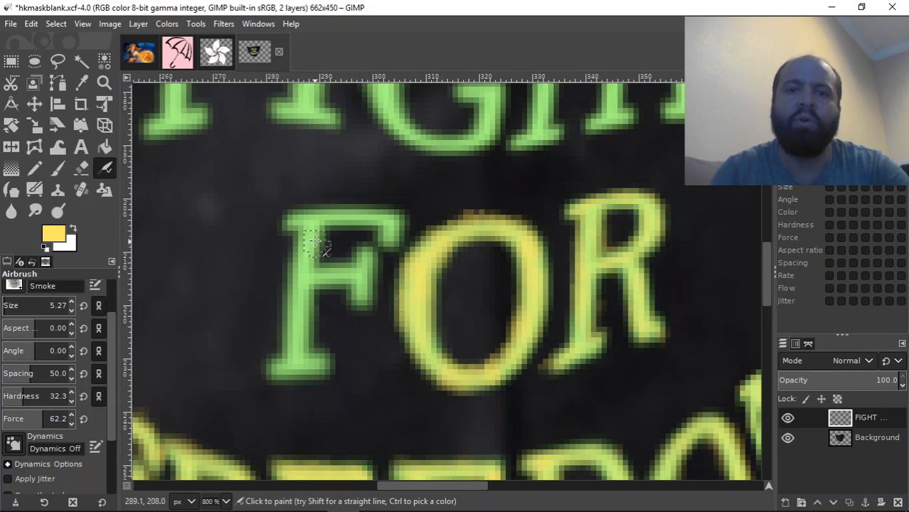
Reduce the airbrush size to 3.62 and paint the F of FOR yellow along its stem, bars and serifs
{"action": "left_click_drag", "start_coordinate": [29, 306], "coordinate": [3, 306]}
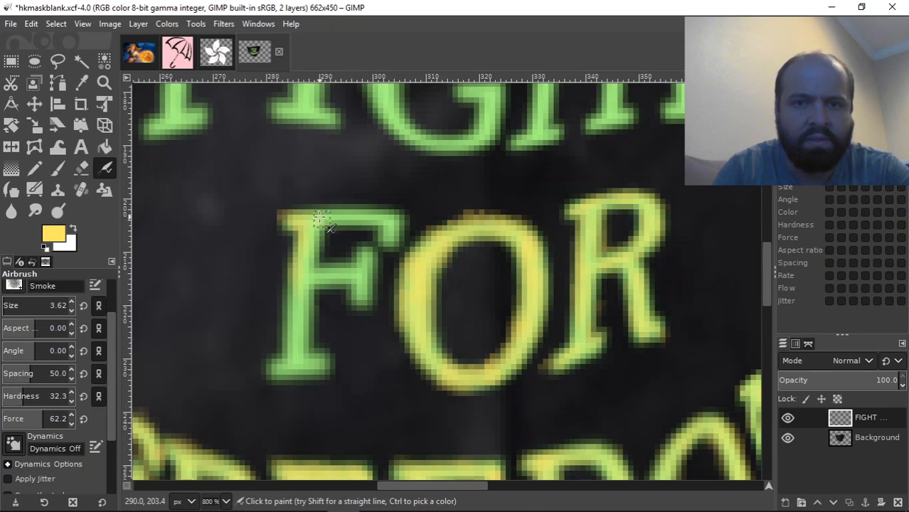
{"action": "left_click_drag", "start_coordinate": [377, 219], "coordinate": [288, 218]}
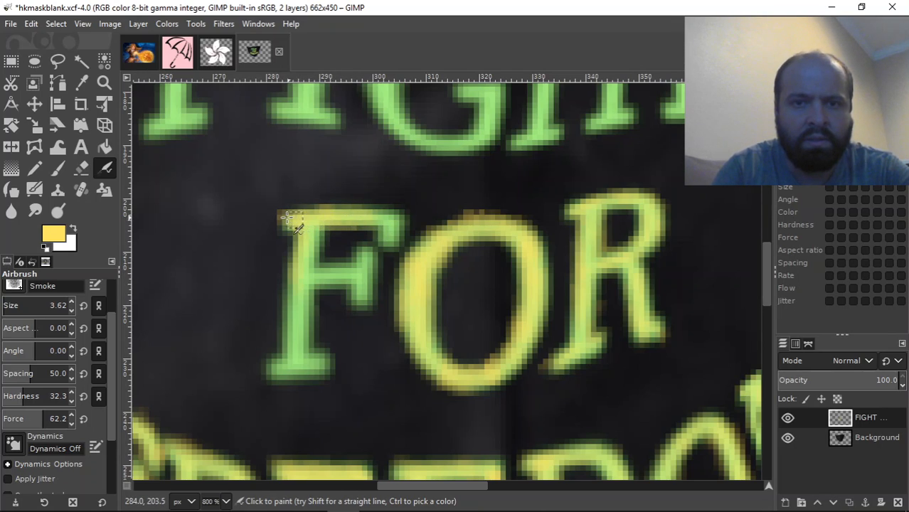
{"action": "mouse_move", "coordinate": [301, 295]}
{"action": "left_mouse_down"}
{"action": "mouse_move", "coordinate": [300, 286]}
{"action": "mouse_move", "coordinate": [297, 332]}
{"action": "left_mouse_up"}
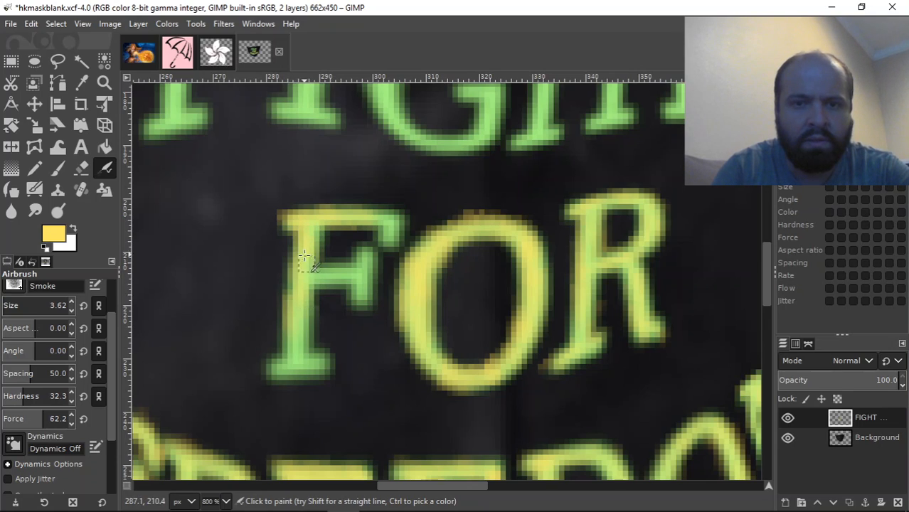
{"action": "mouse_move", "coordinate": [302, 282]}
{"action": "left_mouse_down"}
{"action": "mouse_move", "coordinate": [304, 259]}
{"action": "mouse_move", "coordinate": [295, 335]}
{"action": "mouse_move", "coordinate": [293, 323]}
{"action": "mouse_move", "coordinate": [302, 354]}
{"action": "mouse_move", "coordinate": [296, 340]}
{"action": "mouse_move", "coordinate": [294, 370]}
{"action": "mouse_move", "coordinate": [299, 338]}
{"action": "mouse_move", "coordinate": [293, 364]}
{"action": "left_mouse_up"}
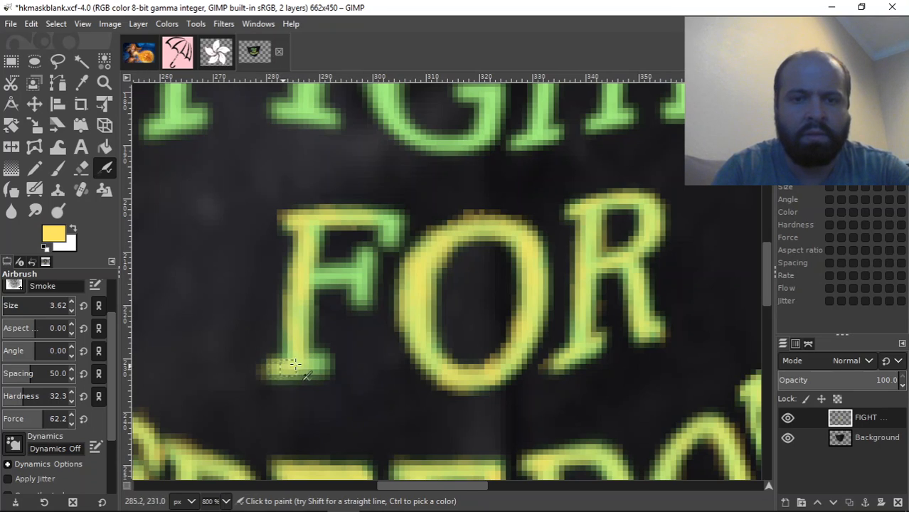
{"action": "left_click_drag", "start_coordinate": [304, 328], "coordinate": [288, 347]}
{"action": "mouse_move", "coordinate": [313, 268]}
{"action": "left_mouse_down"}
{"action": "mouse_move", "coordinate": [335, 276]}
{"action": "mouse_move", "coordinate": [312, 278]}
{"action": "mouse_move", "coordinate": [353, 275]}
{"action": "mouse_move", "coordinate": [338, 274]}
{"action": "mouse_move", "coordinate": [358, 265]}
{"action": "mouse_move", "coordinate": [358, 275]}
{"action": "mouse_move", "coordinate": [360, 256]}
{"action": "mouse_move", "coordinate": [362, 274]}
{"action": "mouse_move", "coordinate": [365, 259]}
{"action": "mouse_move", "coordinate": [356, 308]}
{"action": "mouse_move", "coordinate": [371, 254]}
{"action": "mouse_move", "coordinate": [363, 276]}
{"action": "mouse_move", "coordinate": [360, 246]}
{"action": "mouse_move", "coordinate": [342, 294]}
{"action": "mouse_move", "coordinate": [329, 268]}
{"action": "left_mouse_up"}
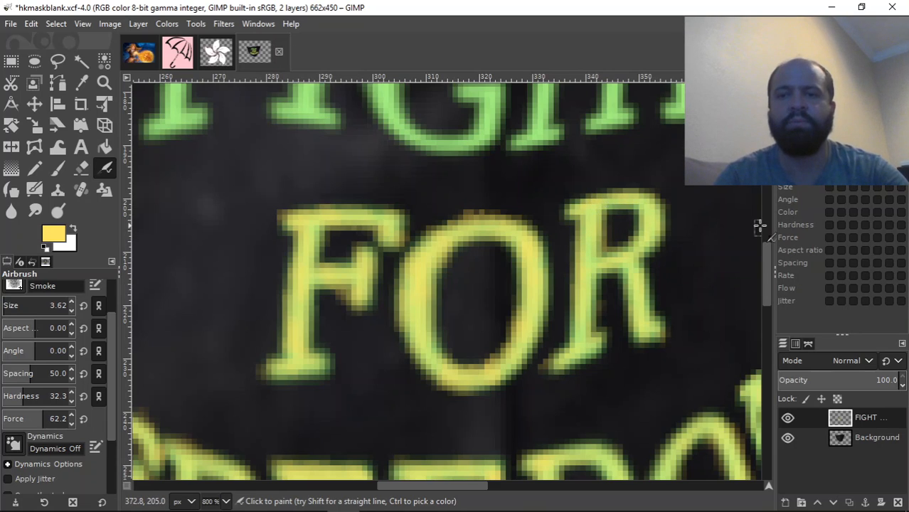
Airbrush the T of FIGHT yellow across its top bar and serifs and down its stem
{"action": "left_click_drag", "start_coordinate": [764, 259], "coordinate": [764, 220]}
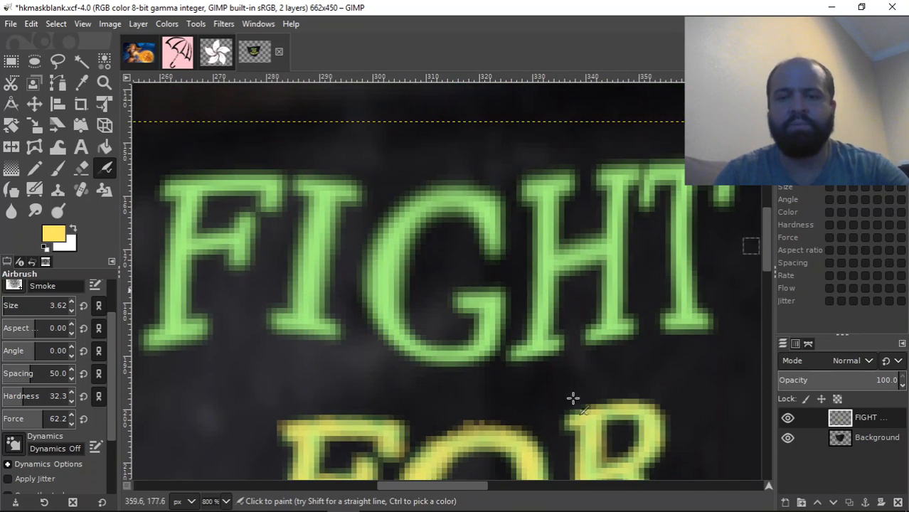
{"action": "left_click_drag", "start_coordinate": [460, 491], "coordinate": [483, 488]}
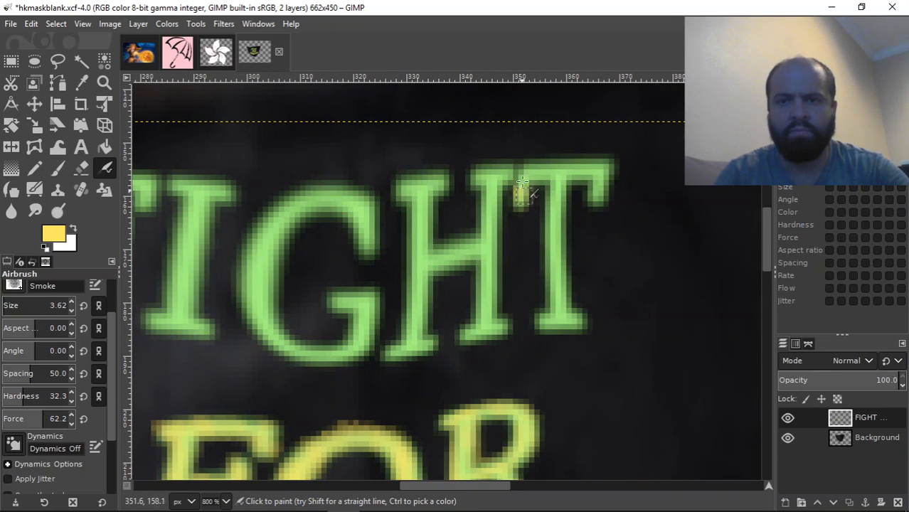
{"action": "mouse_move", "coordinate": [522, 183]}
{"action": "left_mouse_down"}
{"action": "mouse_move", "coordinate": [596, 162]}
{"action": "mouse_move", "coordinate": [601, 192]}
{"action": "mouse_move", "coordinate": [602, 164]}
{"action": "mouse_move", "coordinate": [593, 191]}
{"action": "mouse_move", "coordinate": [601, 193]}
{"action": "mouse_move", "coordinate": [604, 162]}
{"action": "mouse_move", "coordinate": [572, 170]}
{"action": "mouse_move", "coordinate": [556, 192]}
{"action": "mouse_move", "coordinate": [554, 179]}
{"action": "mouse_move", "coordinate": [558, 207]}
{"action": "mouse_move", "coordinate": [561, 181]}
{"action": "left_mouse_up"}
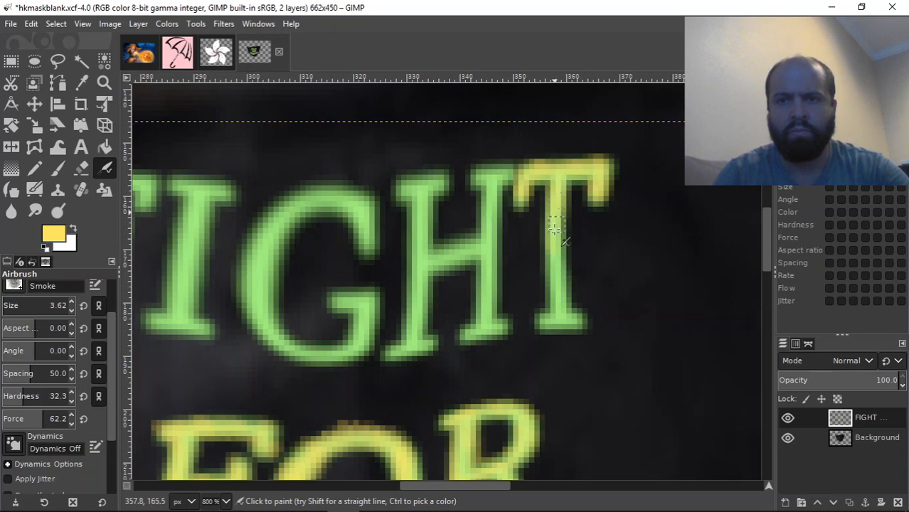
{"action": "mouse_move", "coordinate": [555, 259]}
{"action": "left_mouse_down"}
{"action": "mouse_move", "coordinate": [559, 195]}
{"action": "mouse_move", "coordinate": [556, 260]}
{"action": "mouse_move", "coordinate": [547, 261]}
{"action": "mouse_move", "coordinate": [548, 219]}
{"action": "mouse_move", "coordinate": [558, 298]}
{"action": "mouse_move", "coordinate": [563, 254]}
{"action": "mouse_move", "coordinate": [562, 288]}
{"action": "mouse_move", "coordinate": [552, 287]}
{"action": "mouse_move", "coordinate": [551, 315]}
{"action": "mouse_move", "coordinate": [540, 317]}
{"action": "mouse_move", "coordinate": [567, 323]}
{"action": "mouse_move", "coordinate": [542, 324]}
{"action": "mouse_move", "coordinate": [563, 311]}
{"action": "left_mouse_up"}
{"action": "mouse_move", "coordinate": [554, 247]}
{"action": "left_mouse_down"}
{"action": "mouse_move", "coordinate": [547, 173]}
{"action": "mouse_move", "coordinate": [588, 175]}
{"action": "mouse_move", "coordinate": [527, 181]}
{"action": "mouse_move", "coordinate": [516, 190]}
{"action": "mouse_move", "coordinate": [518, 206]}
{"action": "mouse_move", "coordinate": [514, 164]}
{"action": "mouse_move", "coordinate": [603, 169]}
{"action": "mouse_move", "coordinate": [609, 190]}
{"action": "left_mouse_up"}
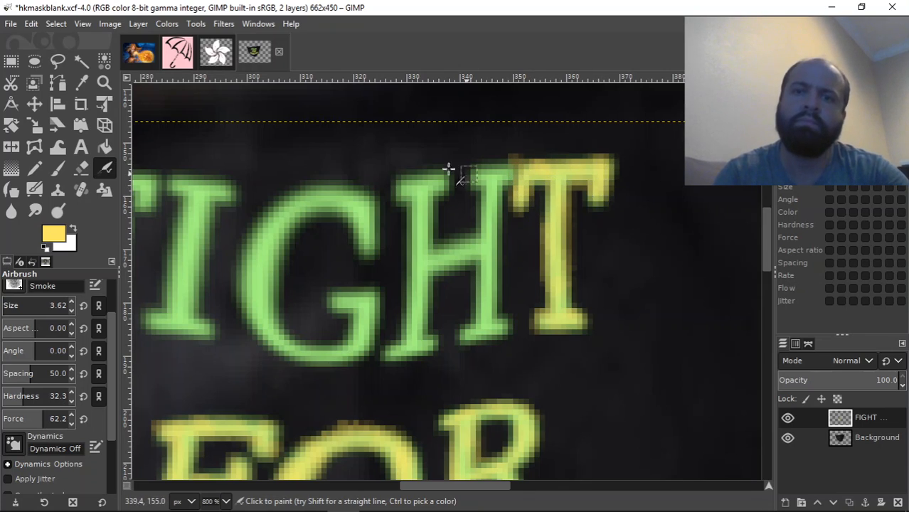
Airbrush both stems and the crossbar of the H in FIGHT yellow
{"action": "mouse_move", "coordinate": [399, 187]}
{"action": "left_mouse_down"}
{"action": "mouse_move", "coordinate": [419, 177]}
{"action": "mouse_move", "coordinate": [424, 195]}
{"action": "mouse_move", "coordinate": [426, 182]}
{"action": "mouse_move", "coordinate": [434, 190]}
{"action": "mouse_move", "coordinate": [440, 178]}
{"action": "mouse_move", "coordinate": [424, 190]}
{"action": "mouse_move", "coordinate": [422, 226]}
{"action": "mouse_move", "coordinate": [417, 206]}
{"action": "mouse_move", "coordinate": [423, 237]}
{"action": "mouse_move", "coordinate": [416, 194]}
{"action": "mouse_move", "coordinate": [395, 190]}
{"action": "mouse_move", "coordinate": [440, 178]}
{"action": "mouse_move", "coordinate": [430, 182]}
{"action": "mouse_move", "coordinate": [415, 233]}
{"action": "mouse_move", "coordinate": [414, 200]}
{"action": "mouse_move", "coordinate": [422, 211]}
{"action": "mouse_move", "coordinate": [422, 195]}
{"action": "mouse_move", "coordinate": [422, 271]}
{"action": "mouse_move", "coordinate": [418, 234]}
{"action": "mouse_move", "coordinate": [418, 271]}
{"action": "mouse_move", "coordinate": [413, 244]}
{"action": "mouse_move", "coordinate": [425, 275]}
{"action": "mouse_move", "coordinate": [415, 253]}
{"action": "left_mouse_up"}
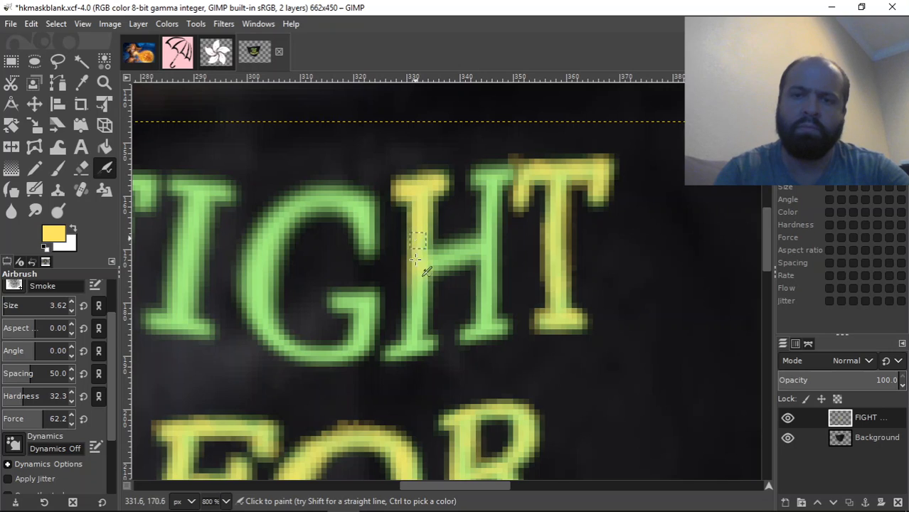
{"action": "mouse_move", "coordinate": [412, 329]}
{"action": "left_mouse_down"}
{"action": "mouse_move", "coordinate": [409, 278]}
{"action": "mouse_move", "coordinate": [410, 335]}
{"action": "mouse_move", "coordinate": [389, 354]}
{"action": "mouse_move", "coordinate": [422, 337]}
{"action": "mouse_move", "coordinate": [383, 352]}
{"action": "mouse_move", "coordinate": [423, 337]}
{"action": "left_mouse_up"}
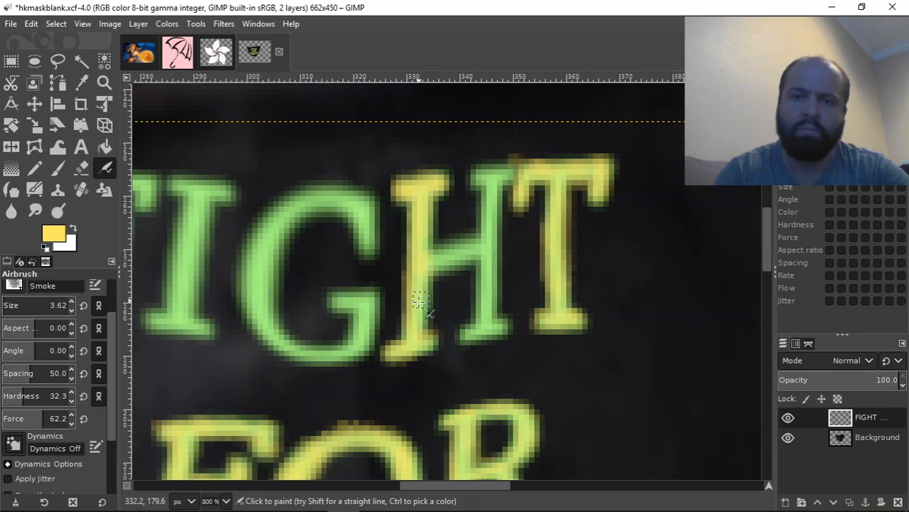
{"action": "mouse_move", "coordinate": [421, 254]}
{"action": "left_mouse_down"}
{"action": "mouse_move", "coordinate": [477, 242]}
{"action": "mouse_move", "coordinate": [430, 256]}
{"action": "mouse_move", "coordinate": [453, 249]}
{"action": "mouse_move", "coordinate": [420, 268]}
{"action": "mouse_move", "coordinate": [463, 258]}
{"action": "mouse_move", "coordinate": [424, 276]}
{"action": "mouse_move", "coordinate": [464, 256]}
{"action": "mouse_move", "coordinate": [447, 258]}
{"action": "mouse_move", "coordinate": [463, 245]}
{"action": "mouse_move", "coordinate": [438, 255]}
{"action": "mouse_move", "coordinate": [425, 244]}
{"action": "mouse_move", "coordinate": [425, 196]}
{"action": "mouse_move", "coordinate": [428, 241]}
{"action": "mouse_move", "coordinate": [481, 248]}
{"action": "left_mouse_up"}
{"action": "mouse_move", "coordinate": [484, 295]}
{"action": "left_mouse_down"}
{"action": "mouse_move", "coordinate": [485, 274]}
{"action": "mouse_move", "coordinate": [486, 306]}
{"action": "mouse_move", "coordinate": [472, 332]}
{"action": "left_mouse_up"}
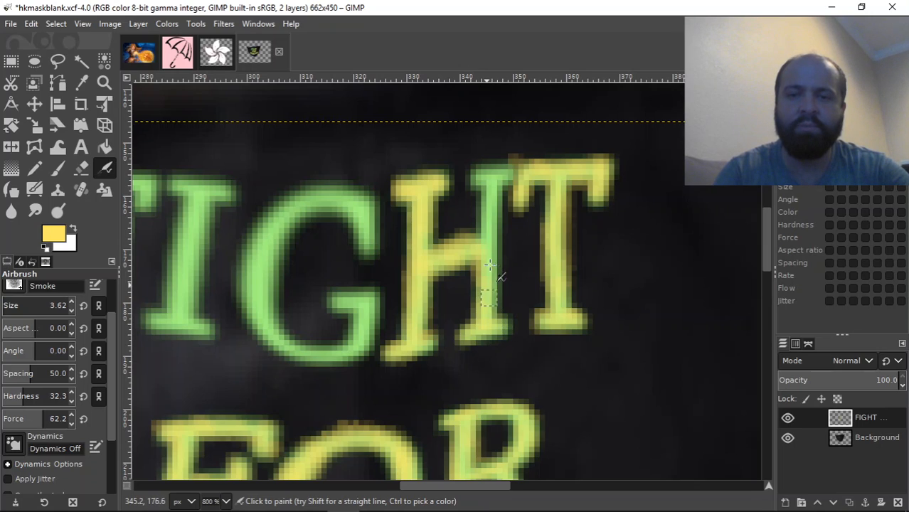
{"action": "left_click_drag", "start_coordinate": [483, 225], "coordinate": [487, 207]}
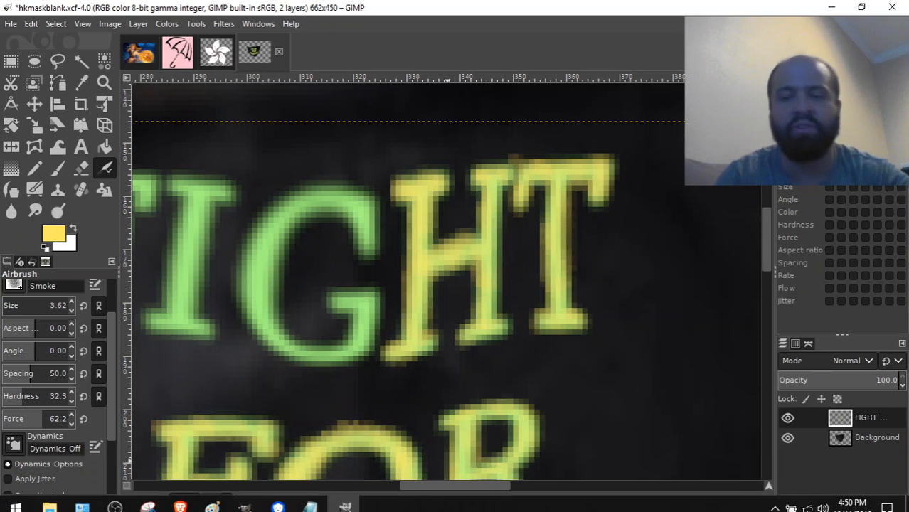
Airbrush the G of FIGHT yellow around its whole curve and along its inner spur
{"action": "left_click_drag", "start_coordinate": [447, 486], "coordinate": [406, 484]}
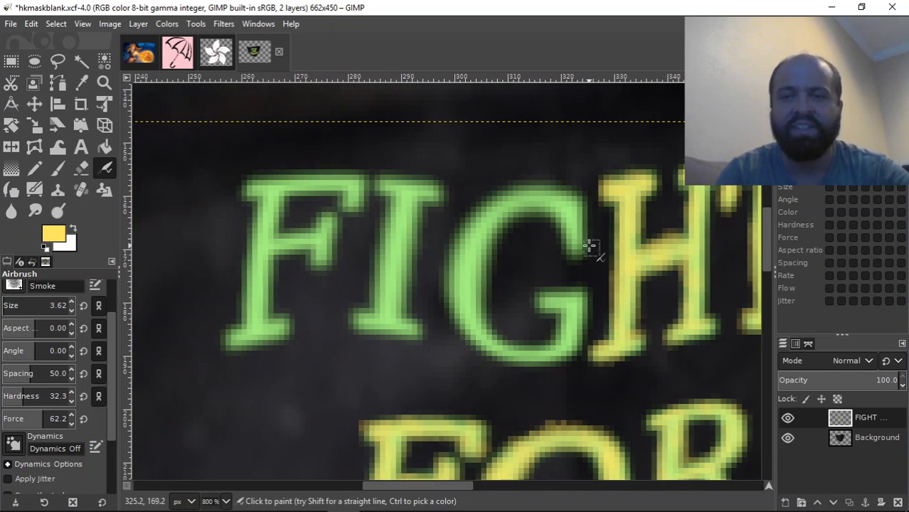
{"action": "mouse_move", "coordinate": [572, 244]}
{"action": "left_mouse_down"}
{"action": "mouse_move", "coordinate": [576, 194]}
{"action": "mouse_move", "coordinate": [572, 223]}
{"action": "mouse_move", "coordinate": [564, 192]}
{"action": "mouse_move", "coordinate": [564, 219]}
{"action": "left_mouse_up"}
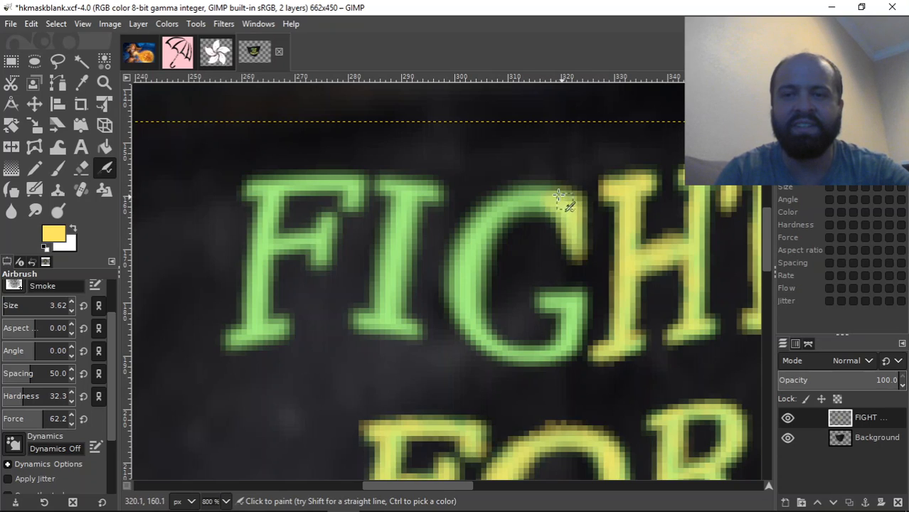
{"action": "left_click_drag", "start_coordinate": [531, 191], "coordinate": [475, 211]}
{"action": "mouse_move", "coordinate": [521, 192]}
{"action": "left_mouse_down"}
{"action": "mouse_move", "coordinate": [559, 211]}
{"action": "mouse_move", "coordinate": [502, 195]}
{"action": "mouse_move", "coordinate": [528, 206]}
{"action": "mouse_move", "coordinate": [496, 210]}
{"action": "mouse_move", "coordinate": [503, 207]}
{"action": "mouse_move", "coordinate": [484, 233]}
{"action": "mouse_move", "coordinate": [491, 202]}
{"action": "mouse_move", "coordinate": [463, 232]}
{"action": "mouse_move", "coordinate": [499, 213]}
{"action": "mouse_move", "coordinate": [486, 216]}
{"action": "mouse_move", "coordinate": [473, 242]}
{"action": "mouse_move", "coordinate": [474, 219]}
{"action": "mouse_move", "coordinate": [460, 236]}
{"action": "mouse_move", "coordinate": [480, 214]}
{"action": "mouse_move", "coordinate": [461, 263]}
{"action": "mouse_move", "coordinate": [482, 226]}
{"action": "mouse_move", "coordinate": [500, 205]}
{"action": "mouse_move", "coordinate": [482, 244]}
{"action": "mouse_move", "coordinate": [505, 211]}
{"action": "mouse_move", "coordinate": [473, 260]}
{"action": "mouse_move", "coordinate": [476, 246]}
{"action": "mouse_move", "coordinate": [471, 288]}
{"action": "mouse_move", "coordinate": [485, 241]}
{"action": "mouse_move", "coordinate": [485, 273]}
{"action": "mouse_move", "coordinate": [481, 252]}
{"action": "mouse_move", "coordinate": [465, 245]}
{"action": "mouse_move", "coordinate": [464, 289]}
{"action": "mouse_move", "coordinate": [457, 248]}
{"action": "mouse_move", "coordinate": [453, 318]}
{"action": "mouse_move", "coordinate": [465, 326]}
{"action": "mouse_move", "coordinate": [478, 273]}
{"action": "mouse_move", "coordinate": [467, 304]}
{"action": "mouse_move", "coordinate": [468, 295]}
{"action": "mouse_move", "coordinate": [482, 347]}
{"action": "mouse_move", "coordinate": [473, 322]}
{"action": "mouse_move", "coordinate": [500, 352]}
{"action": "mouse_move", "coordinate": [494, 340]}
{"action": "mouse_move", "coordinate": [547, 363]}
{"action": "mouse_move", "coordinate": [568, 340]}
{"action": "mouse_move", "coordinate": [558, 314]}
{"action": "mouse_move", "coordinate": [575, 320]}
{"action": "mouse_move", "coordinate": [579, 302]}
{"action": "mouse_move", "coordinate": [560, 315]}
{"action": "left_mouse_up"}
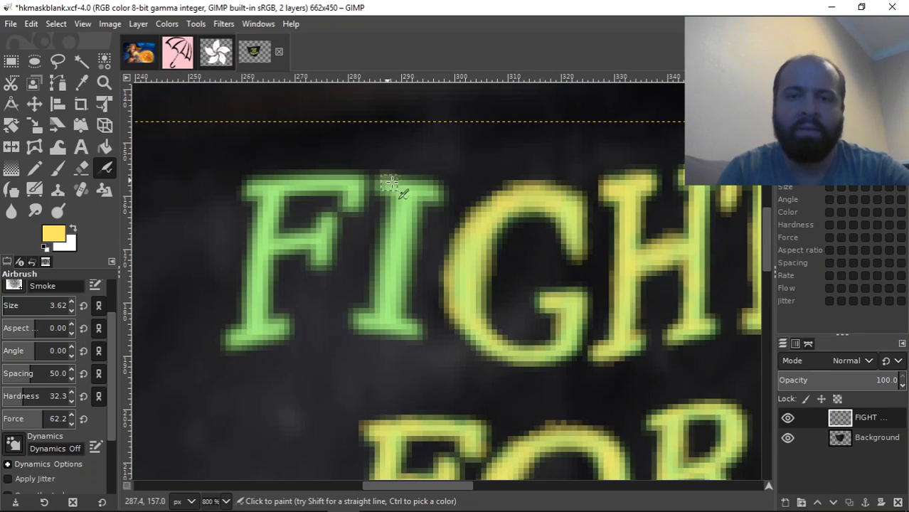
Airbrush the I and the first F of FIGHT yellow along their stems, bars and serifs
{"action": "mouse_move", "coordinate": [394, 184]}
{"action": "left_mouse_down"}
{"action": "mouse_move", "coordinate": [434, 189]}
{"action": "mouse_move", "coordinate": [416, 187]}
{"action": "mouse_move", "coordinate": [422, 188]}
{"action": "left_mouse_up"}
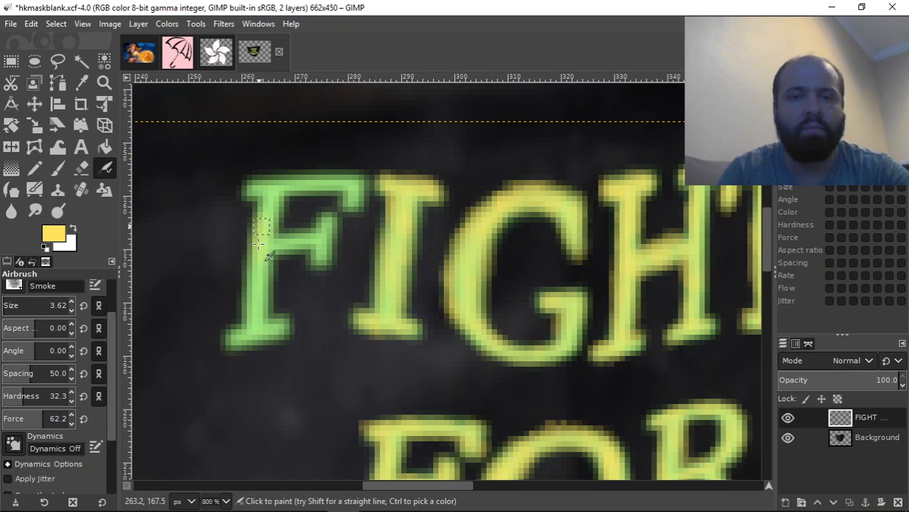
{"action": "mouse_move", "coordinate": [252, 298]}
{"action": "left_mouse_down"}
{"action": "mouse_move", "coordinate": [232, 337]}
{"action": "mouse_move", "coordinate": [258, 328]}
{"action": "left_mouse_up"}
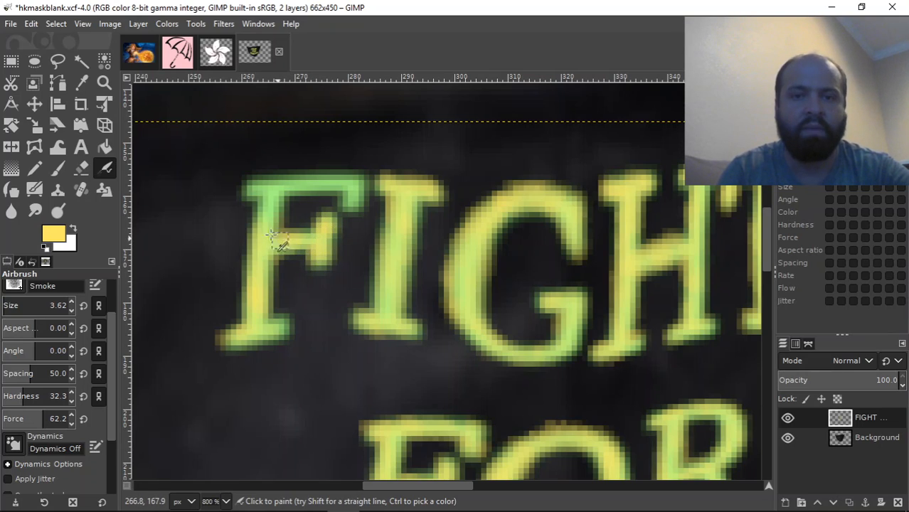
{"action": "mouse_move", "coordinate": [260, 199]}
{"action": "left_mouse_down"}
{"action": "mouse_move", "coordinate": [272, 217]}
{"action": "mouse_move", "coordinate": [263, 186]}
{"action": "mouse_move", "coordinate": [247, 187]}
{"action": "mouse_move", "coordinate": [273, 185]}
{"action": "mouse_move", "coordinate": [263, 175]}
{"action": "mouse_move", "coordinate": [249, 191]}
{"action": "mouse_move", "coordinate": [273, 180]}
{"action": "mouse_move", "coordinate": [356, 189]}
{"action": "mouse_move", "coordinate": [352, 198]}
{"action": "mouse_move", "coordinate": [353, 179]}
{"action": "mouse_move", "coordinate": [339, 174]}
{"action": "mouse_move", "coordinate": [267, 177]}
{"action": "mouse_move", "coordinate": [288, 185]}
{"action": "left_mouse_up"}
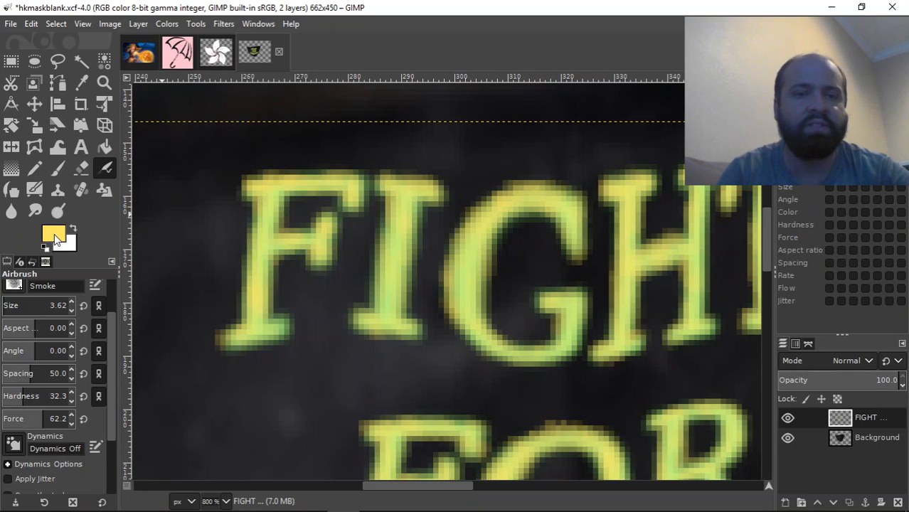
Set the foreground colour to light orange feac65 and airbrush it over the stem, bars and foot serif of the F in FIGHT
{"action": "left_click", "coordinate": [55, 235]}
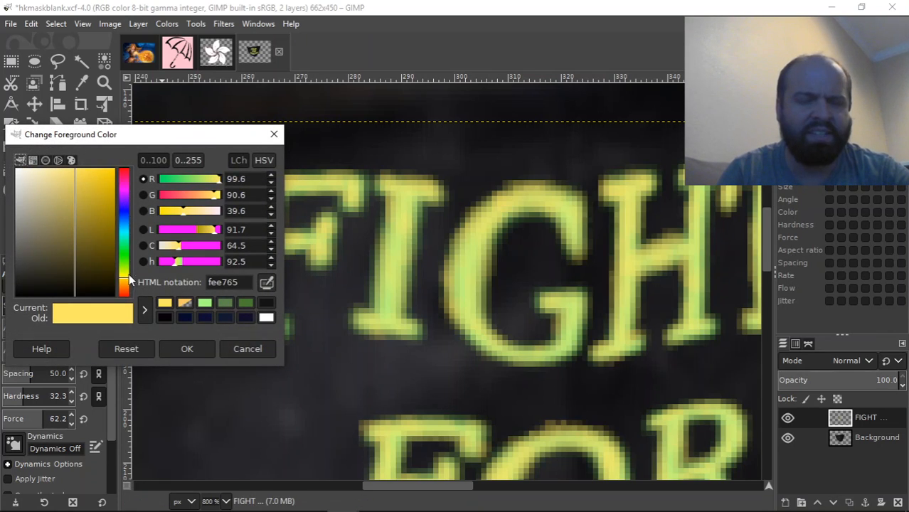
{"action": "left_click_drag", "start_coordinate": [126, 275], "coordinate": [127, 285]}
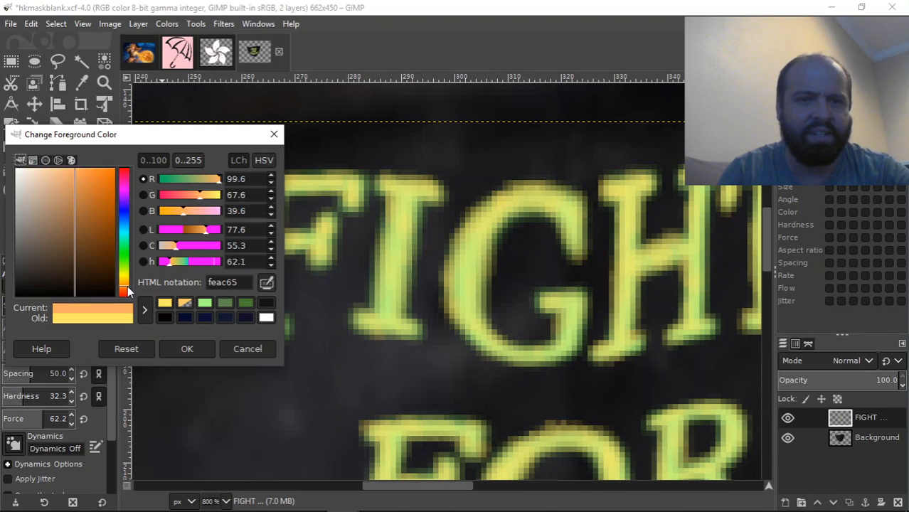
{"action": "left_click", "coordinate": [183, 349]}
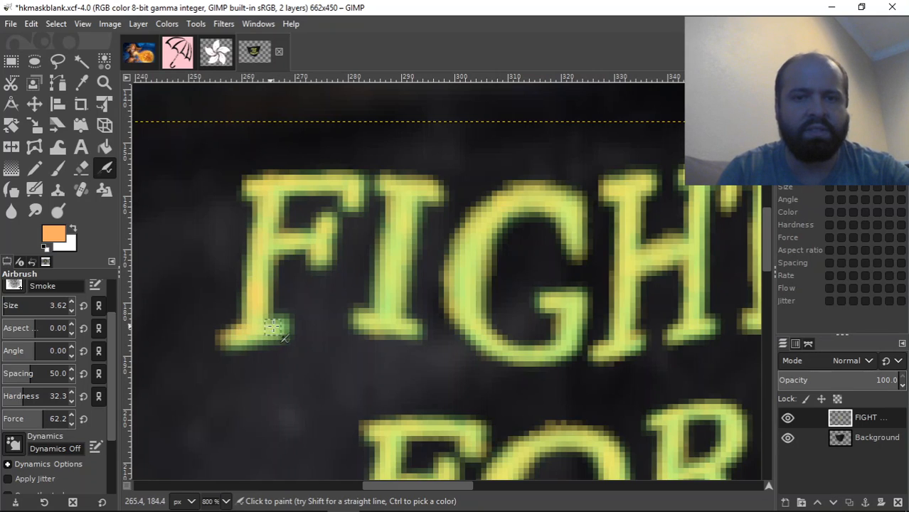
{"action": "left_click", "coordinate": [214, 345]}
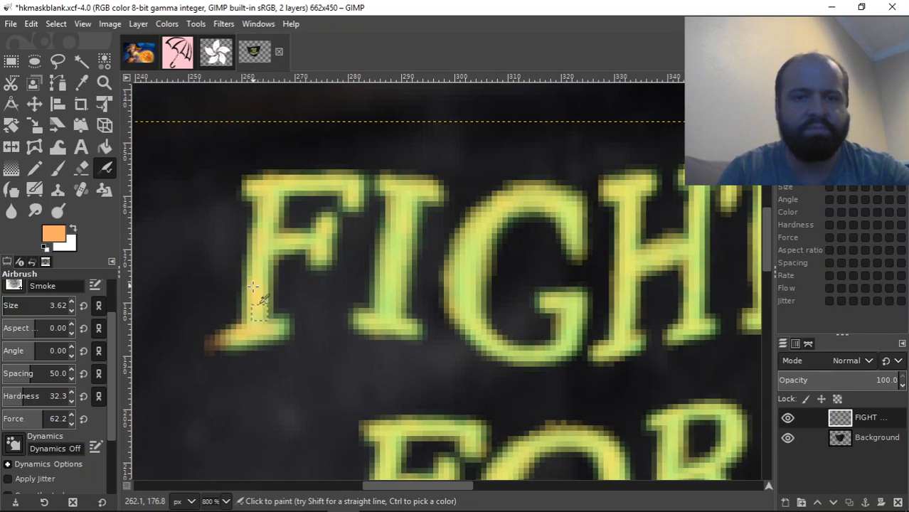
{"action": "mouse_move", "coordinate": [255, 295]}
{"action": "left_mouse_down"}
{"action": "mouse_move", "coordinate": [258, 237]}
{"action": "mouse_move", "coordinate": [281, 244]}
{"action": "mouse_move", "coordinate": [271, 242]}
{"action": "mouse_move", "coordinate": [262, 280]}
{"action": "mouse_move", "coordinate": [279, 239]}
{"action": "left_mouse_up"}
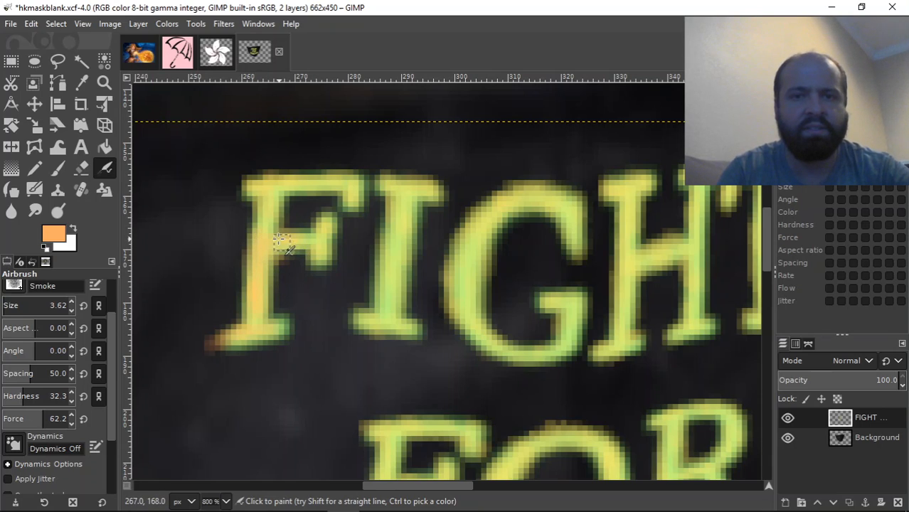
{"action": "mouse_move", "coordinate": [256, 188]}
{"action": "left_mouse_down"}
{"action": "mouse_move", "coordinate": [294, 186]}
{"action": "mouse_move", "coordinate": [280, 175]}
{"action": "mouse_move", "coordinate": [291, 174]}
{"action": "mouse_move", "coordinate": [353, 189]}
{"action": "left_mouse_up"}
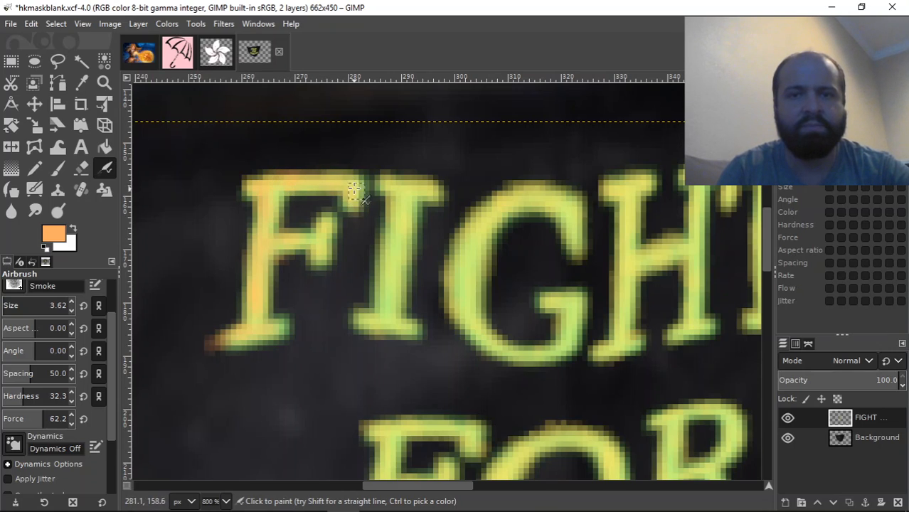
{"action": "left_click_drag", "start_coordinate": [293, 182], "coordinate": [260, 187]}
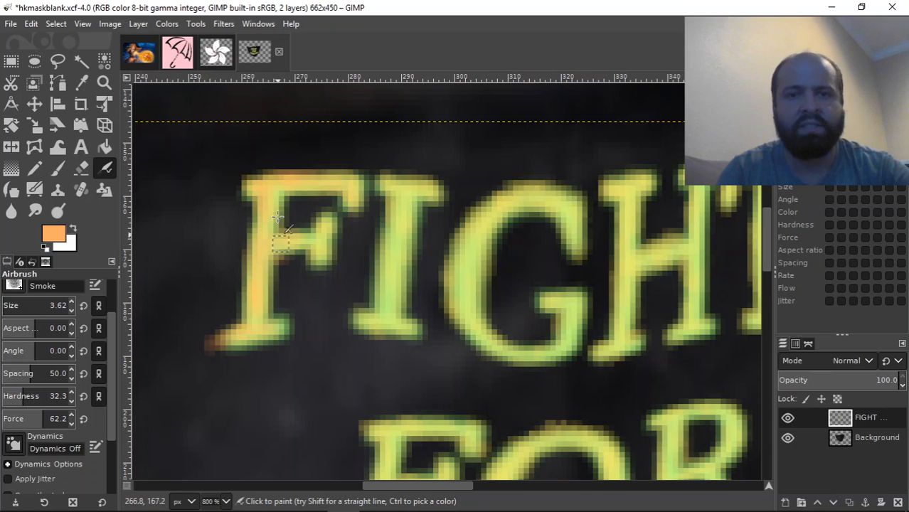
{"action": "left_click_drag", "start_coordinate": [270, 240], "coordinate": [303, 240]}
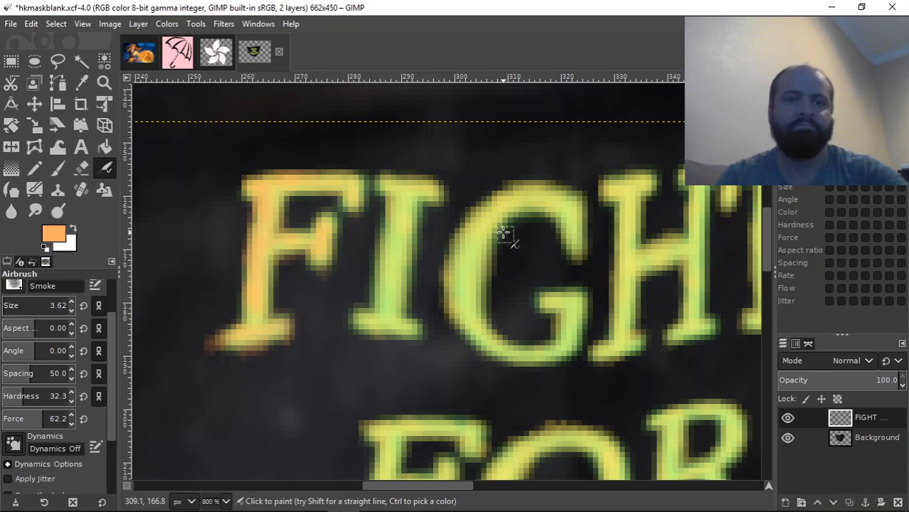
Set the foreground colour to deeper orange fe8665 and airbrush it over the F's bar ends, the I and the G of FIGHT
{"action": "left_click", "coordinate": [62, 233]}
{"action": "left_click_drag", "start_coordinate": [125, 283], "coordinate": [124, 291]}
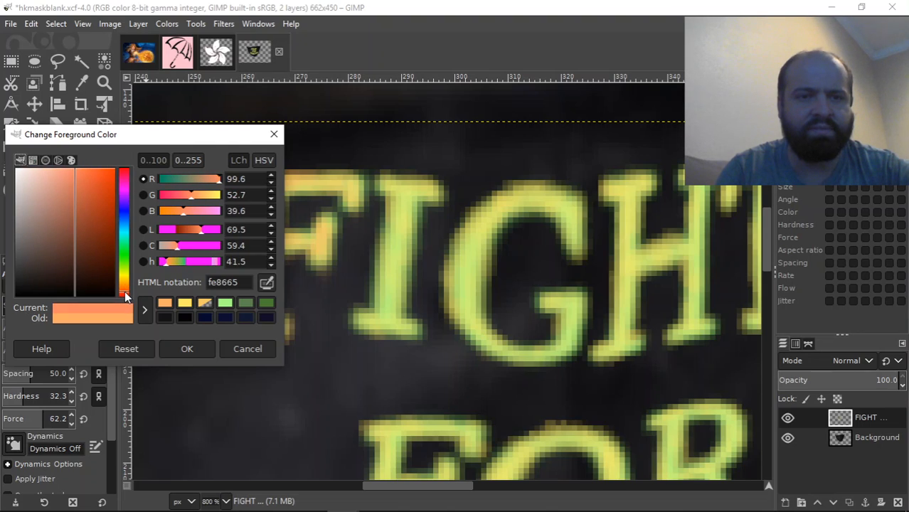
{"action": "left_click", "coordinate": [178, 347]}
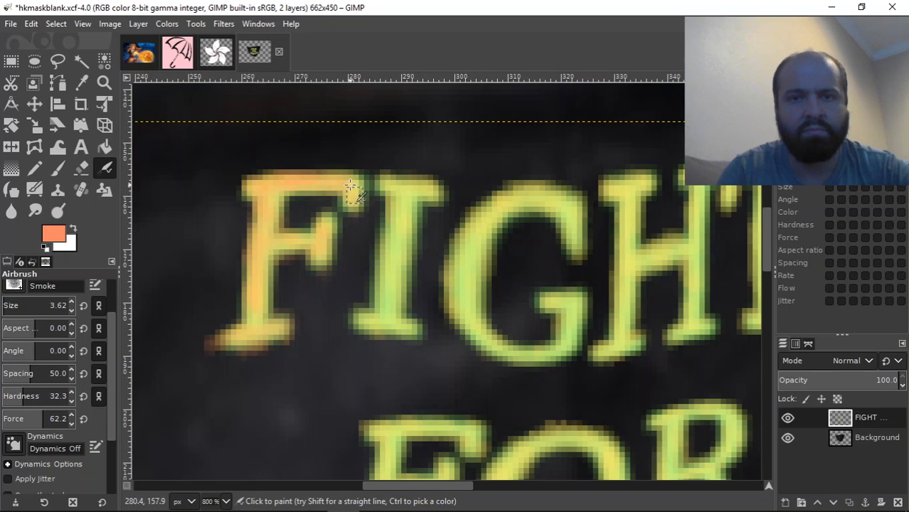
{"action": "mouse_move", "coordinate": [352, 200]}
{"action": "left_mouse_down"}
{"action": "mouse_move", "coordinate": [326, 240]}
{"action": "mouse_move", "coordinate": [319, 232]}
{"action": "mouse_move", "coordinate": [315, 257]}
{"action": "mouse_move", "coordinate": [308, 233]}
{"action": "mouse_move", "coordinate": [303, 239]}
{"action": "mouse_move", "coordinate": [328, 244]}
{"action": "left_mouse_up"}
{"action": "left_click_drag", "start_coordinate": [421, 213], "coordinate": [398, 215]}
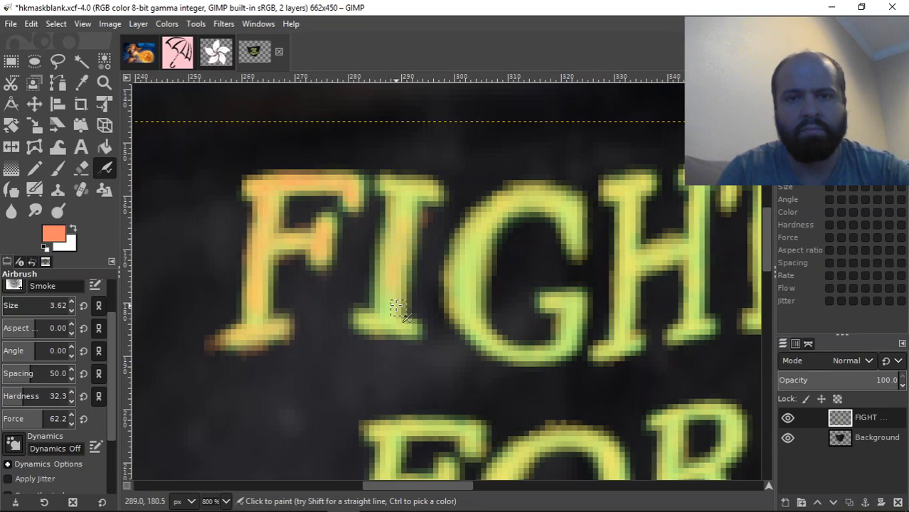
{"action": "mouse_move", "coordinate": [384, 294]}
{"action": "left_mouse_down"}
{"action": "mouse_move", "coordinate": [369, 316]}
{"action": "mouse_move", "coordinate": [412, 328]}
{"action": "mouse_move", "coordinate": [383, 300]}
{"action": "mouse_move", "coordinate": [386, 284]}
{"action": "mouse_move", "coordinate": [378, 322]}
{"action": "mouse_move", "coordinate": [369, 319]}
{"action": "mouse_move", "coordinate": [388, 324]}
{"action": "mouse_move", "coordinate": [361, 318]}
{"action": "mouse_move", "coordinate": [402, 323]}
{"action": "mouse_move", "coordinate": [389, 312]}
{"action": "mouse_move", "coordinate": [385, 278]}
{"action": "mouse_move", "coordinate": [384, 256]}
{"action": "mouse_move", "coordinate": [390, 288]}
{"action": "mouse_move", "coordinate": [402, 249]}
{"action": "mouse_move", "coordinate": [390, 240]}
{"action": "mouse_move", "coordinate": [385, 257]}
{"action": "mouse_move", "coordinate": [400, 267]}
{"action": "mouse_move", "coordinate": [403, 229]}
{"action": "mouse_move", "coordinate": [407, 237]}
{"action": "mouse_move", "coordinate": [397, 188]}
{"action": "mouse_move", "coordinate": [434, 190]}
{"action": "mouse_move", "coordinate": [414, 222]}
{"action": "mouse_move", "coordinate": [394, 184]}
{"action": "mouse_move", "coordinate": [386, 187]}
{"action": "mouse_move", "coordinate": [405, 209]}
{"action": "left_mouse_up"}
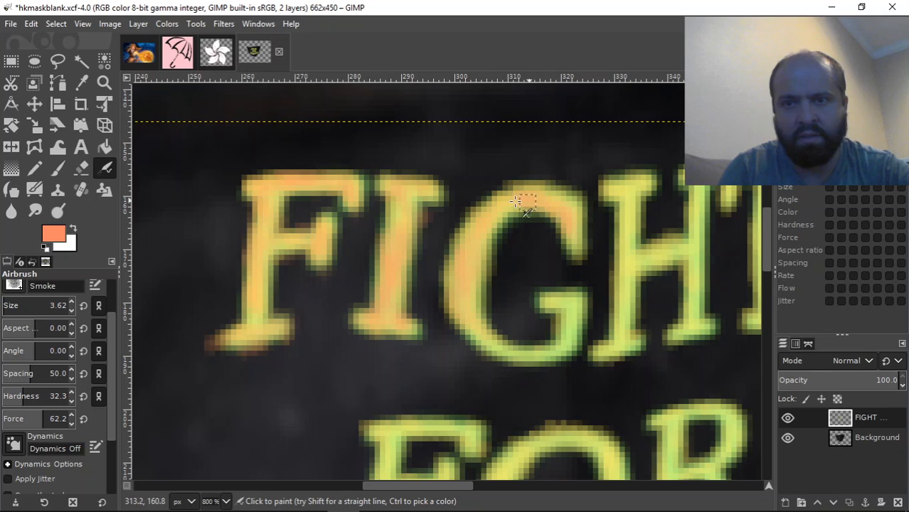
{"action": "mouse_move", "coordinate": [502, 219]}
{"action": "left_mouse_down"}
{"action": "mouse_move", "coordinate": [479, 258]}
{"action": "mouse_move", "coordinate": [479, 284]}
{"action": "left_mouse_up"}
{"action": "mouse_move", "coordinate": [565, 300]}
{"action": "left_mouse_down"}
{"action": "mouse_move", "coordinate": [553, 297]}
{"action": "mouse_move", "coordinate": [578, 301]}
{"action": "mouse_move", "coordinate": [568, 300]}
{"action": "mouse_move", "coordinate": [580, 324]}
{"action": "mouse_move", "coordinate": [550, 348]}
{"action": "mouse_move", "coordinate": [571, 330]}
{"action": "mouse_move", "coordinate": [568, 349]}
{"action": "mouse_move", "coordinate": [536, 353]}
{"action": "left_mouse_up"}
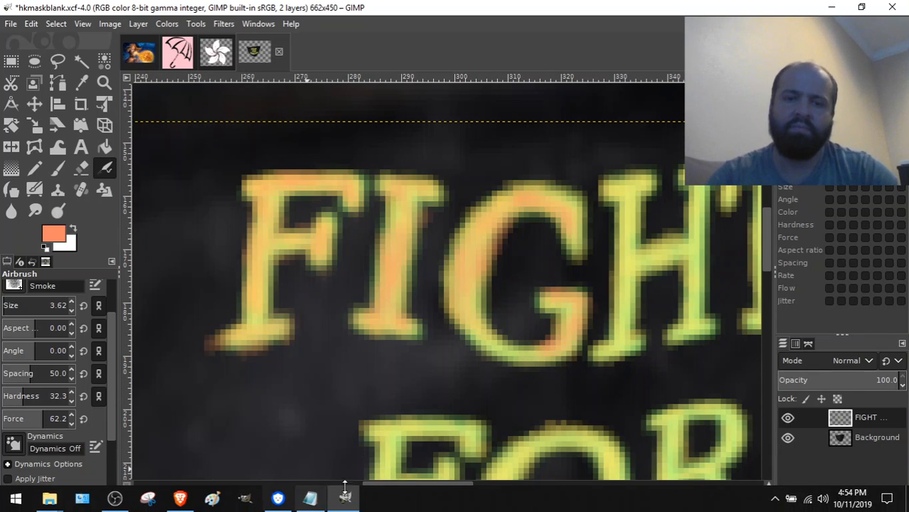
Airbrush orange accents along the stems and bars of the H and T in FIGHT
{"action": "left_click_drag", "start_coordinate": [413, 489], "coordinate": [465, 490]}
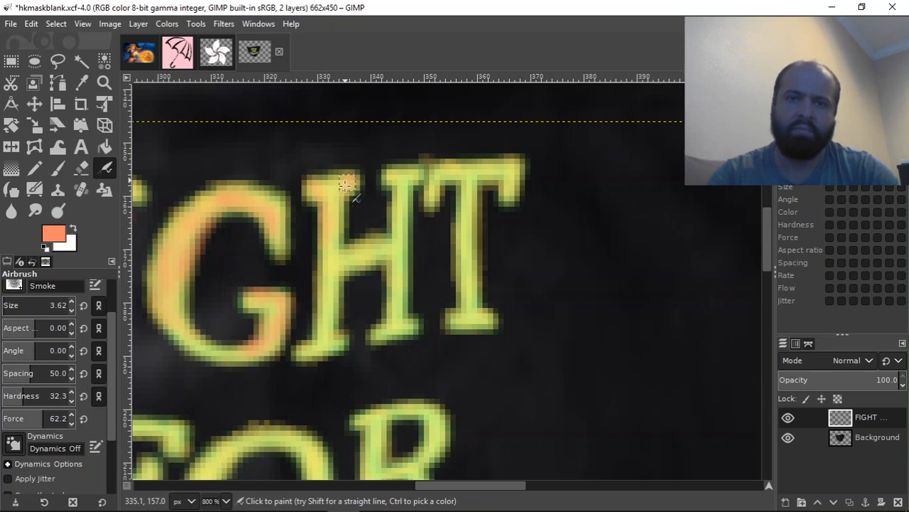
{"action": "mouse_move", "coordinate": [335, 201]}
{"action": "left_mouse_down"}
{"action": "mouse_move", "coordinate": [340, 247]}
{"action": "mouse_move", "coordinate": [339, 237]}
{"action": "mouse_move", "coordinate": [352, 262]}
{"action": "mouse_move", "coordinate": [357, 256]}
{"action": "mouse_move", "coordinate": [347, 257]}
{"action": "mouse_move", "coordinate": [364, 246]}
{"action": "mouse_move", "coordinate": [351, 251]}
{"action": "mouse_move", "coordinate": [376, 237]}
{"action": "mouse_move", "coordinate": [398, 252]}
{"action": "mouse_move", "coordinate": [399, 215]}
{"action": "mouse_move", "coordinate": [395, 269]}
{"action": "mouse_move", "coordinate": [400, 237]}
{"action": "left_mouse_up"}
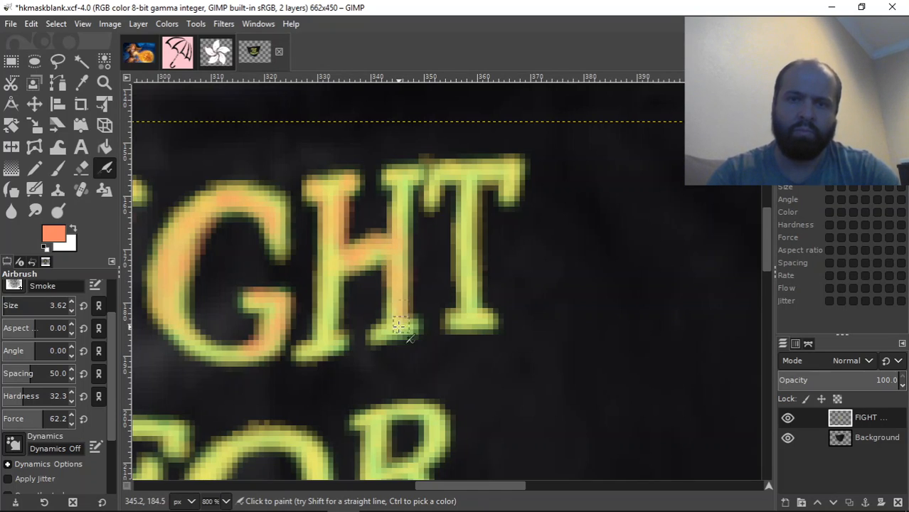
{"action": "mouse_move", "coordinate": [398, 319]}
{"action": "left_mouse_down"}
{"action": "mouse_move", "coordinate": [404, 327]}
{"action": "mouse_move", "coordinate": [379, 330]}
{"action": "mouse_move", "coordinate": [410, 326]}
{"action": "mouse_move", "coordinate": [401, 329]}
{"action": "left_mouse_up"}
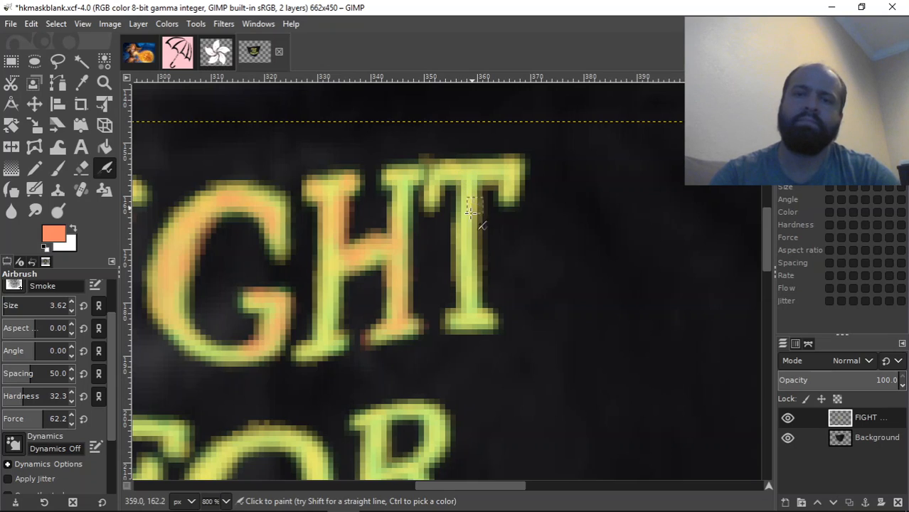
{"action": "mouse_move", "coordinate": [468, 250]}
{"action": "left_mouse_down"}
{"action": "mouse_move", "coordinate": [470, 312]}
{"action": "mouse_move", "coordinate": [466, 298]}
{"action": "mouse_move", "coordinate": [455, 304]}
{"action": "mouse_move", "coordinate": [483, 322]}
{"action": "left_mouse_up"}
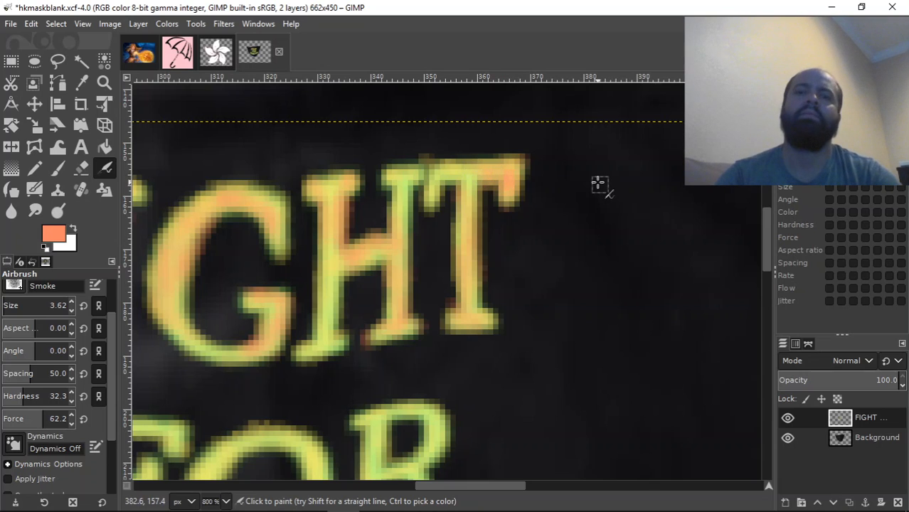
Airbrush the M of FREEDOM orange across all its strokes and serifs
{"action": "left_click_drag", "start_coordinate": [767, 240], "coordinate": [791, 308]}
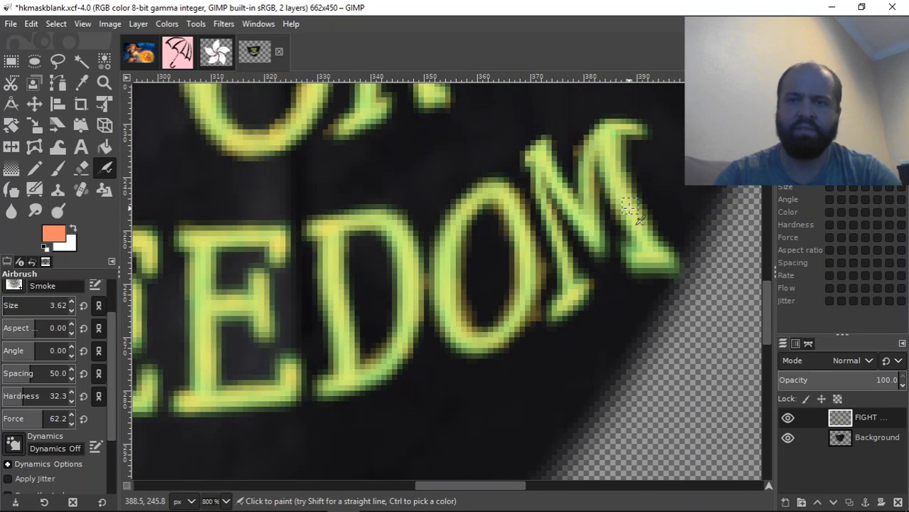
{"action": "left_click_drag", "start_coordinate": [611, 186], "coordinate": [634, 221]}
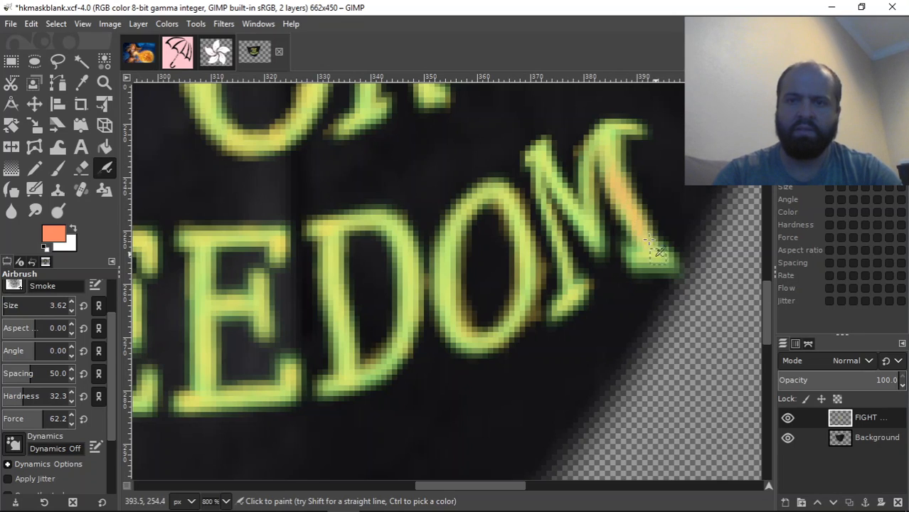
{"action": "mouse_move", "coordinate": [641, 254]}
{"action": "left_mouse_down"}
{"action": "mouse_move", "coordinate": [668, 258]}
{"action": "mouse_move", "coordinate": [652, 247]}
{"action": "mouse_move", "coordinate": [668, 265]}
{"action": "mouse_move", "coordinate": [634, 260]}
{"action": "mouse_move", "coordinate": [643, 265]}
{"action": "mouse_move", "coordinate": [636, 257]}
{"action": "mouse_move", "coordinate": [645, 237]}
{"action": "mouse_move", "coordinate": [639, 245]}
{"action": "mouse_move", "coordinate": [630, 231]}
{"action": "mouse_move", "coordinate": [622, 195]}
{"action": "mouse_move", "coordinate": [621, 206]}
{"action": "mouse_move", "coordinate": [612, 201]}
{"action": "mouse_move", "coordinate": [662, 257]}
{"action": "left_mouse_up"}
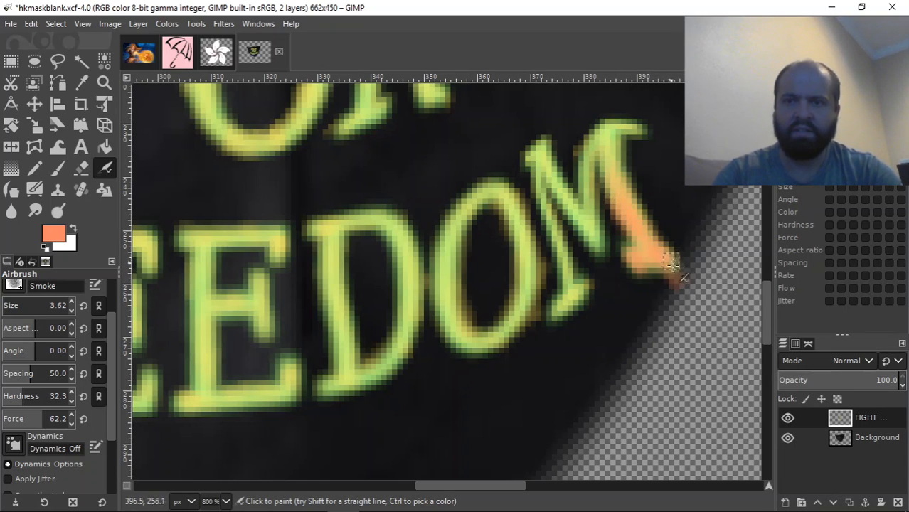
{"action": "key", "text": "ctrl+z"}
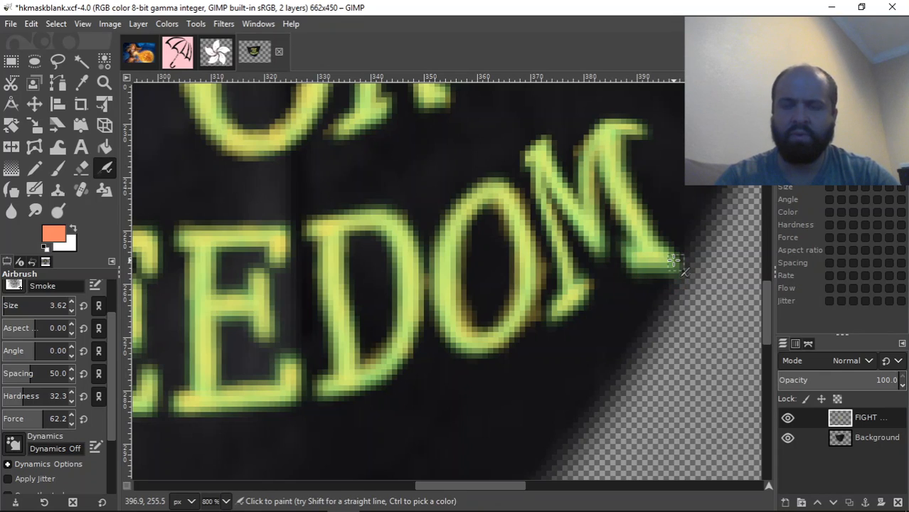
{"action": "key", "text": "ctrl+y"}
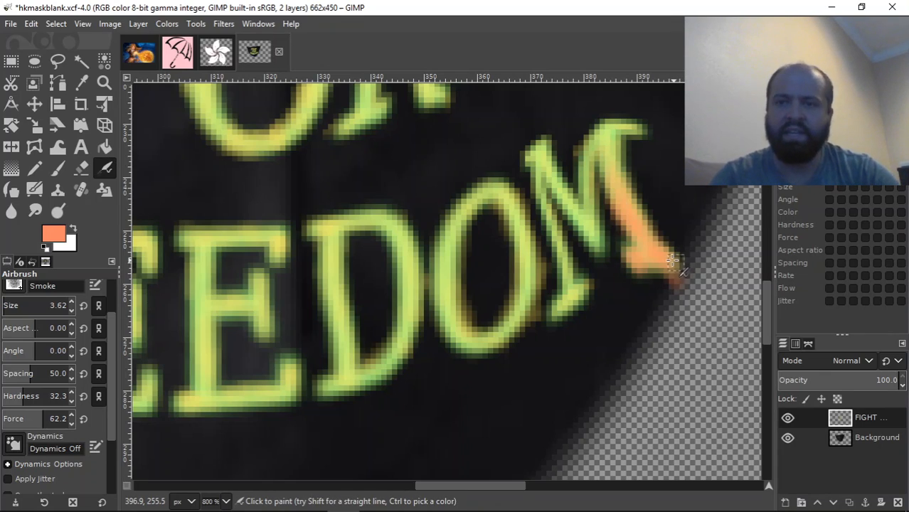
{"action": "mouse_move", "coordinate": [613, 161]}
{"action": "left_mouse_down"}
{"action": "mouse_move", "coordinate": [612, 137]}
{"action": "mouse_move", "coordinate": [635, 128]}
{"action": "mouse_move", "coordinate": [626, 125]}
{"action": "mouse_move", "coordinate": [641, 127]}
{"action": "mouse_move", "coordinate": [607, 129]}
{"action": "mouse_move", "coordinate": [643, 131]}
{"action": "mouse_move", "coordinate": [610, 130]}
{"action": "left_mouse_up"}
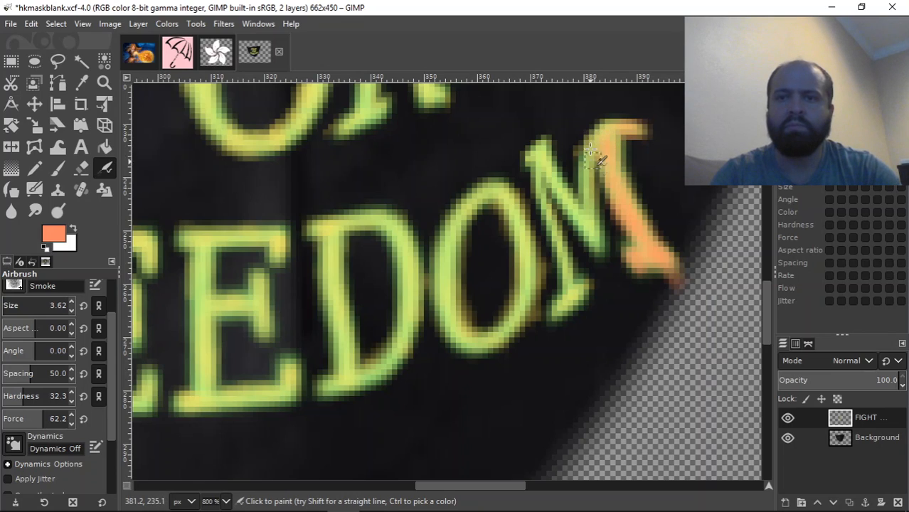
{"action": "left_click_drag", "start_coordinate": [596, 140], "coordinate": [590, 155]}
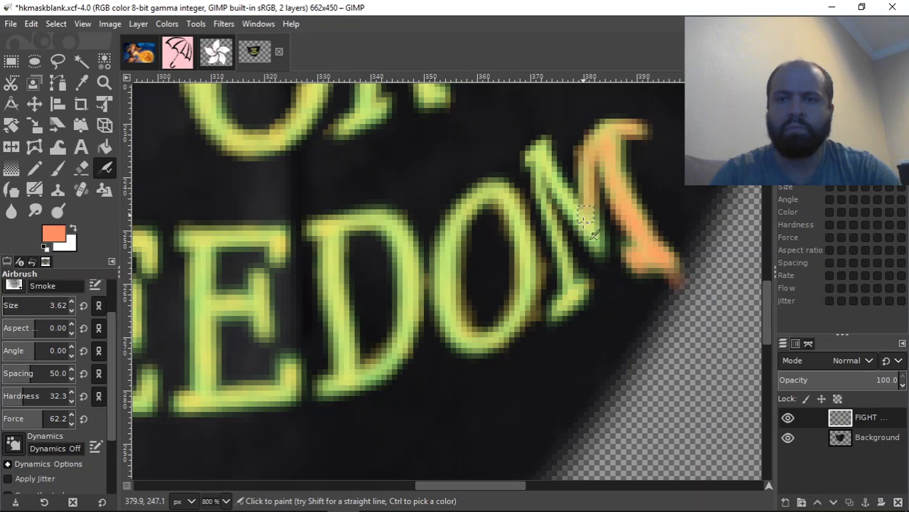
{"action": "mouse_move", "coordinate": [597, 225]}
{"action": "left_mouse_down"}
{"action": "mouse_move", "coordinate": [606, 240]}
{"action": "mouse_move", "coordinate": [592, 219]}
{"action": "mouse_move", "coordinate": [595, 240]}
{"action": "left_mouse_up"}
{"action": "mouse_move", "coordinate": [595, 186]}
{"action": "left_mouse_down"}
{"action": "mouse_move", "coordinate": [591, 242]}
{"action": "mouse_move", "coordinate": [538, 146]}
{"action": "mouse_move", "coordinate": [535, 155]}
{"action": "mouse_move", "coordinate": [540, 146]}
{"action": "mouse_move", "coordinate": [531, 151]}
{"action": "mouse_move", "coordinate": [541, 164]}
{"action": "mouse_move", "coordinate": [541, 151]}
{"action": "mouse_move", "coordinate": [545, 218]}
{"action": "mouse_move", "coordinate": [564, 254]}
{"action": "mouse_move", "coordinate": [537, 183]}
{"action": "mouse_move", "coordinate": [542, 153]}
{"action": "mouse_move", "coordinate": [568, 280]}
{"action": "mouse_move", "coordinate": [565, 253]}
{"action": "mouse_move", "coordinate": [568, 302]}
{"action": "mouse_move", "coordinate": [567, 279]}
{"action": "mouse_move", "coordinate": [558, 312]}
{"action": "mouse_move", "coordinate": [582, 288]}
{"action": "mouse_move", "coordinate": [551, 311]}
{"action": "mouse_move", "coordinate": [564, 307]}
{"action": "mouse_move", "coordinate": [574, 318]}
{"action": "mouse_move", "coordinate": [527, 297]}
{"action": "left_mouse_up"}
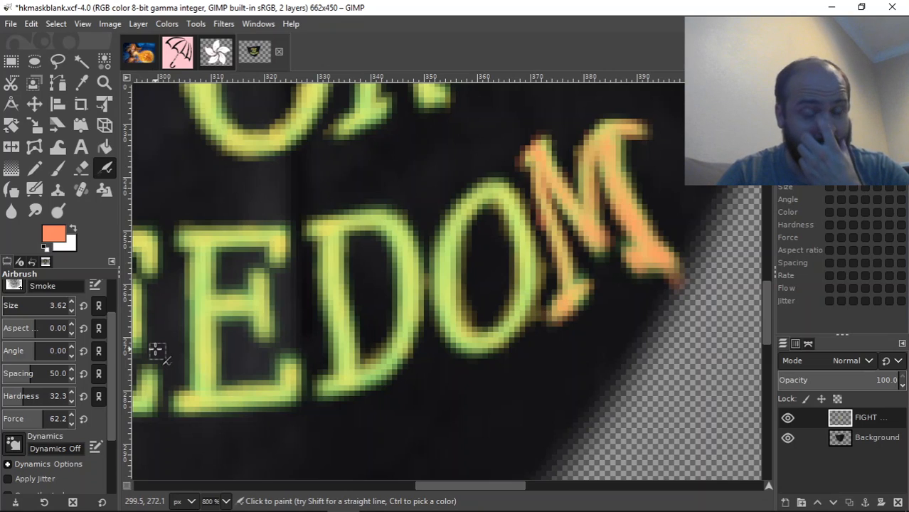
Airbrush the O of FREEDOM orange all around, and check the fireball colours in the sorceress image before returning to the mask
{"action": "mouse_move", "coordinate": [114, 337]}
{"action": "left_mouse_down"}
{"action": "mouse_move", "coordinate": [112, 410]}
{"action": "mouse_move", "coordinate": [111, 303]}
{"action": "left_mouse_up"}
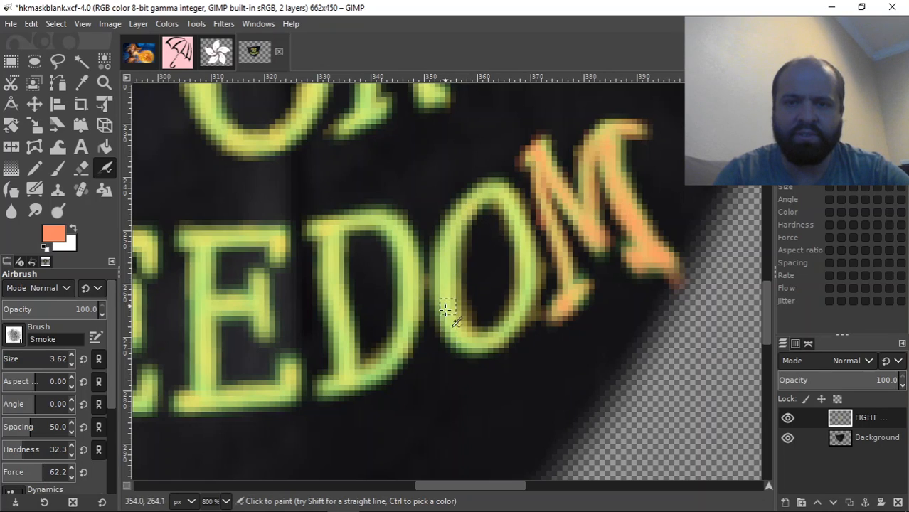
{"action": "mouse_move", "coordinate": [442, 273]}
{"action": "left_mouse_down"}
{"action": "mouse_move", "coordinate": [452, 327]}
{"action": "mouse_move", "coordinate": [475, 346]}
{"action": "mouse_move", "coordinate": [456, 324]}
{"action": "mouse_move", "coordinate": [470, 332]}
{"action": "mouse_move", "coordinate": [455, 335]}
{"action": "mouse_move", "coordinate": [474, 345]}
{"action": "mouse_move", "coordinate": [507, 341]}
{"action": "mouse_move", "coordinate": [511, 325]}
{"action": "mouse_move", "coordinate": [482, 338]}
{"action": "mouse_move", "coordinate": [519, 303]}
{"action": "left_mouse_up"}
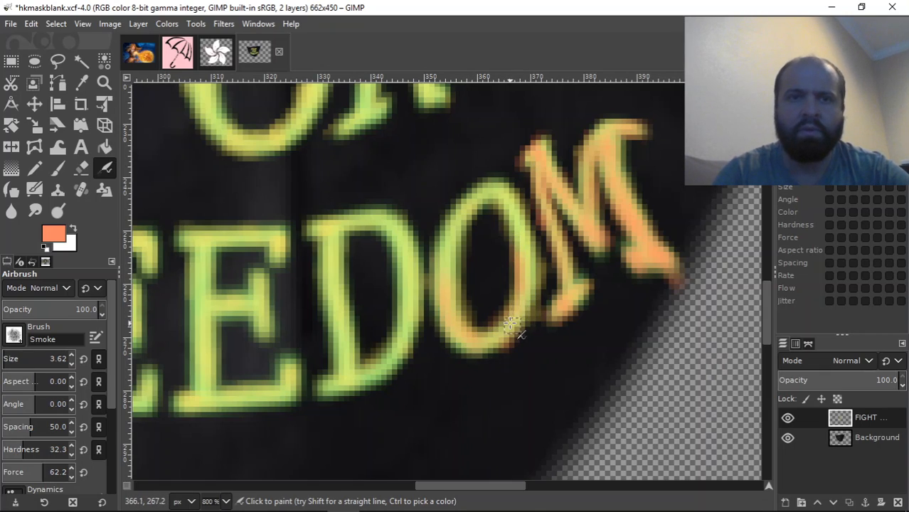
{"action": "left_click", "coordinate": [130, 53]}
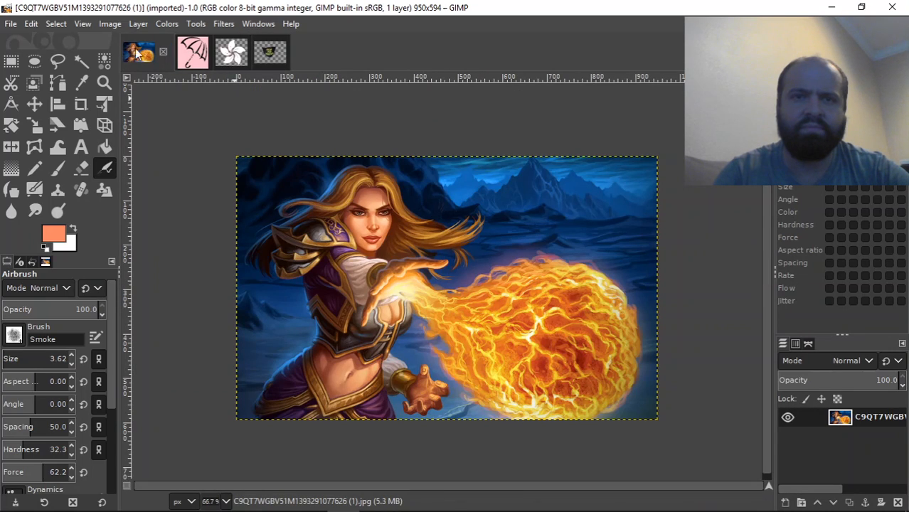
{"action": "left_click", "coordinate": [268, 52]}
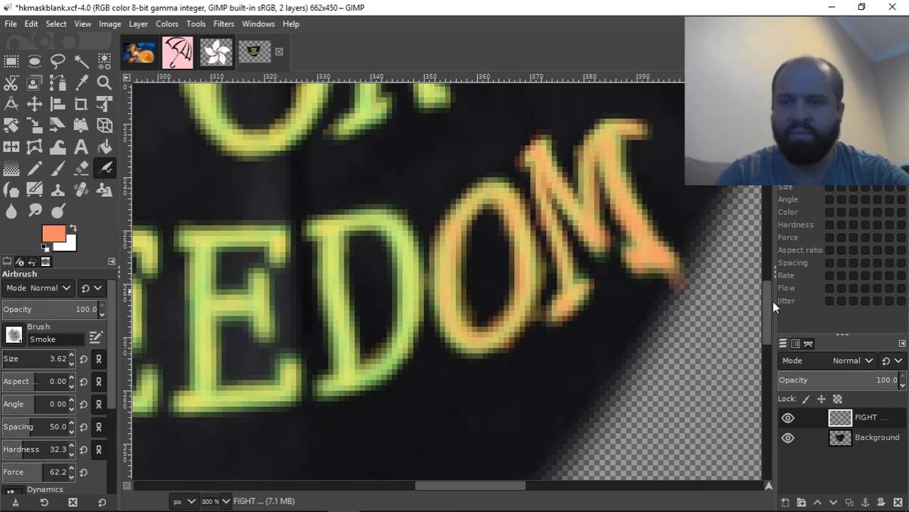
Airbrush the D of FREEDOM orange along its stem, serifs and curved bowl
{"action": "left_click_drag", "start_coordinate": [769, 302], "coordinate": [788, 297]}
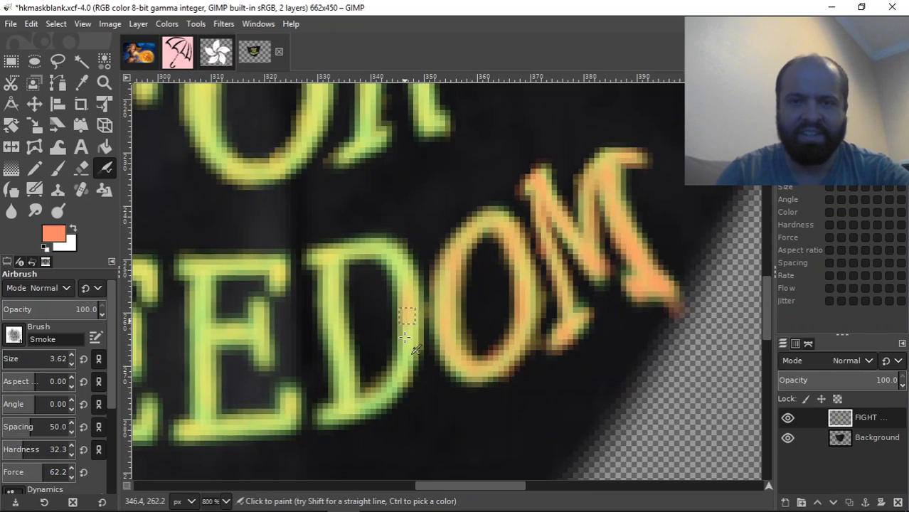
{"action": "mouse_move", "coordinate": [399, 254]}
{"action": "left_mouse_down"}
{"action": "mouse_move", "coordinate": [404, 278]}
{"action": "mouse_move", "coordinate": [381, 239]}
{"action": "mouse_move", "coordinate": [392, 252]}
{"action": "left_mouse_up"}
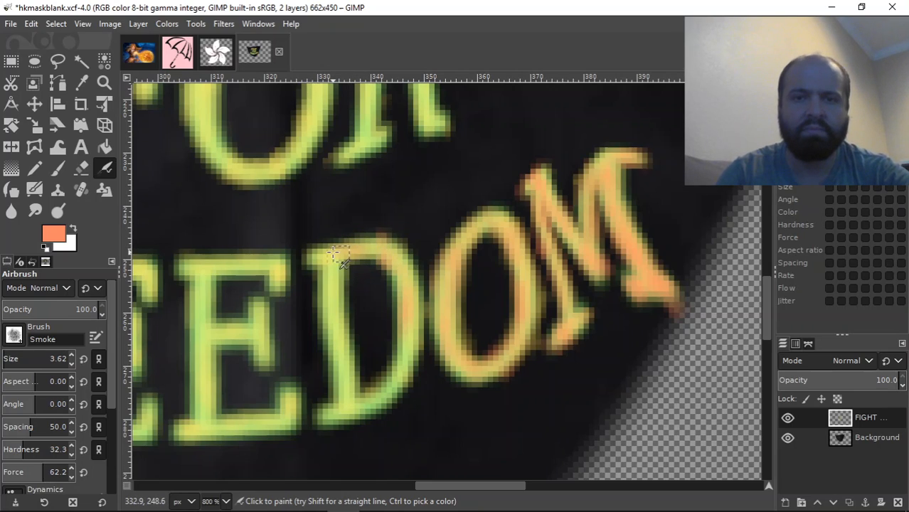
{"action": "mouse_move", "coordinate": [323, 264]}
{"action": "left_mouse_down"}
{"action": "mouse_move", "coordinate": [333, 299]}
{"action": "mouse_move", "coordinate": [325, 294]}
{"action": "mouse_move", "coordinate": [329, 336]}
{"action": "left_mouse_up"}
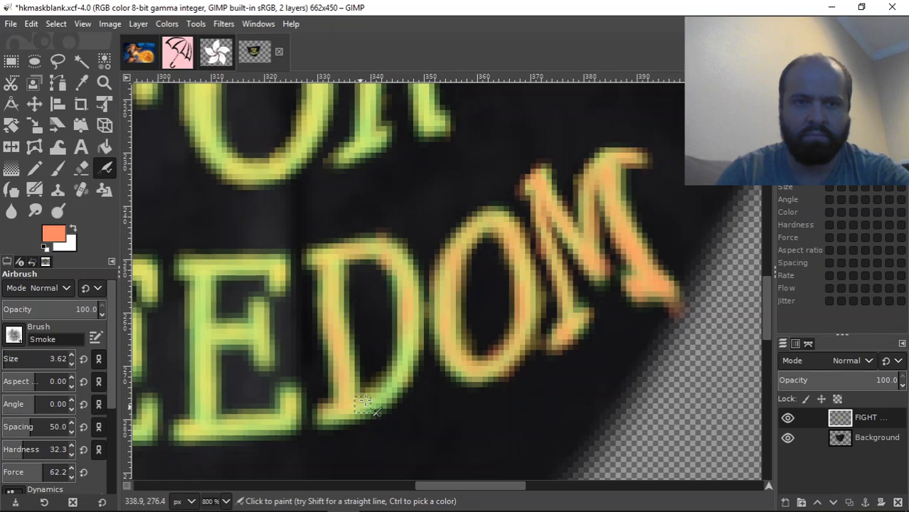
{"action": "mouse_move", "coordinate": [369, 393]}
{"action": "left_mouse_down"}
{"action": "mouse_move", "coordinate": [394, 375]}
{"action": "mouse_move", "coordinate": [380, 395]}
{"action": "mouse_move", "coordinate": [407, 350]}
{"action": "left_mouse_up"}
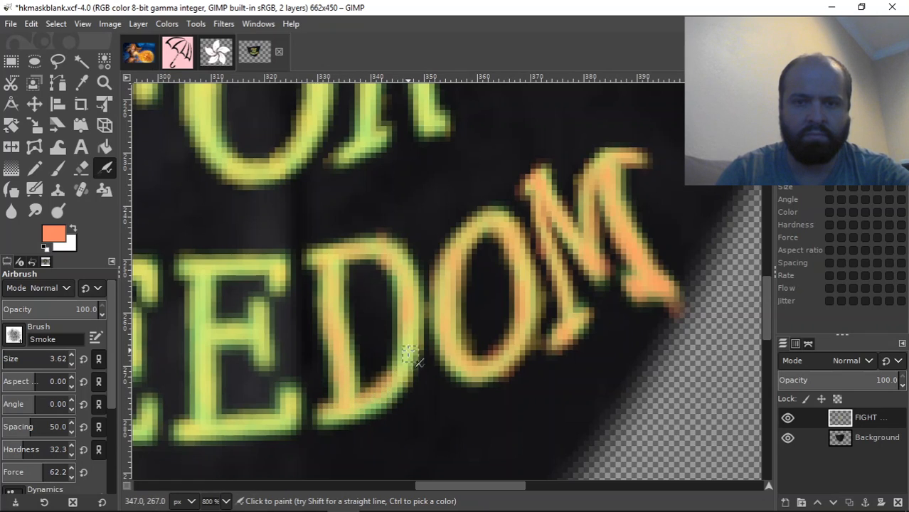
{"action": "mouse_move", "coordinate": [407, 312]}
{"action": "left_mouse_down"}
{"action": "mouse_move", "coordinate": [403, 301]}
{"action": "mouse_move", "coordinate": [400, 345]}
{"action": "left_mouse_up"}
{"action": "mouse_move", "coordinate": [403, 315]}
{"action": "left_mouse_down"}
{"action": "mouse_move", "coordinate": [404, 364]}
{"action": "mouse_move", "coordinate": [409, 320]}
{"action": "mouse_move", "coordinate": [392, 260]}
{"action": "mouse_move", "coordinate": [412, 293]}
{"action": "mouse_move", "coordinate": [401, 287]}
{"action": "left_mouse_up"}
{"action": "mouse_move", "coordinate": [344, 265]}
{"action": "left_mouse_down"}
{"action": "mouse_move", "coordinate": [354, 335]}
{"action": "mouse_move", "coordinate": [343, 283]}
{"action": "mouse_move", "coordinate": [334, 283]}
{"action": "mouse_move", "coordinate": [343, 377]}
{"action": "left_mouse_up"}
{"action": "mouse_move", "coordinate": [343, 339]}
{"action": "left_mouse_down"}
{"action": "mouse_move", "coordinate": [348, 373]}
{"action": "mouse_move", "coordinate": [344, 338]}
{"action": "left_mouse_up"}
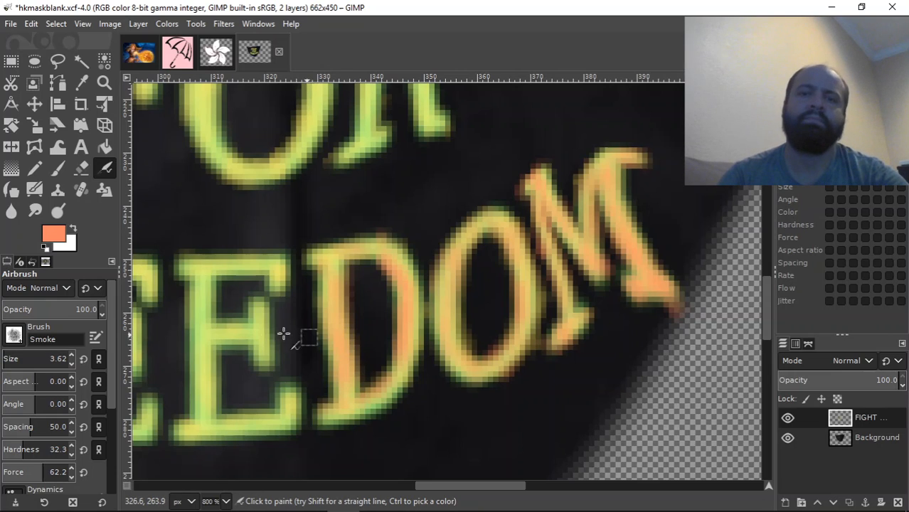
Airbrush the second E of FREEDOM orange over its top bar, stem, middle bar and base
{"action": "left_click_drag", "start_coordinate": [494, 489], "coordinate": [450, 478]}
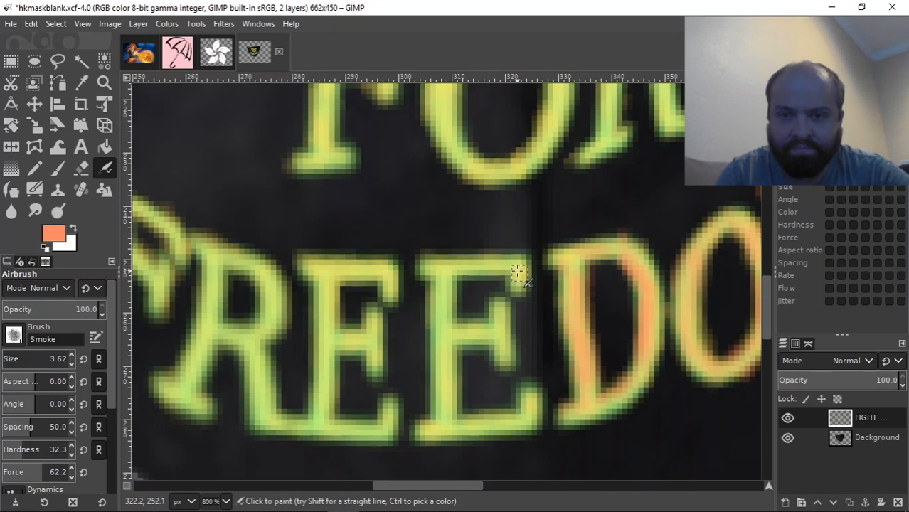
{"action": "mouse_move", "coordinate": [512, 276]}
{"action": "left_mouse_down"}
{"action": "mouse_move", "coordinate": [487, 260]}
{"action": "mouse_move", "coordinate": [498, 266]}
{"action": "mouse_move", "coordinate": [425, 268]}
{"action": "mouse_move", "coordinate": [438, 288]}
{"action": "mouse_move", "coordinate": [443, 281]}
{"action": "mouse_move", "coordinate": [442, 323]}
{"action": "mouse_move", "coordinate": [453, 293]}
{"action": "mouse_move", "coordinate": [442, 288]}
{"action": "mouse_move", "coordinate": [443, 316]}
{"action": "mouse_move", "coordinate": [438, 281]}
{"action": "left_mouse_up"}
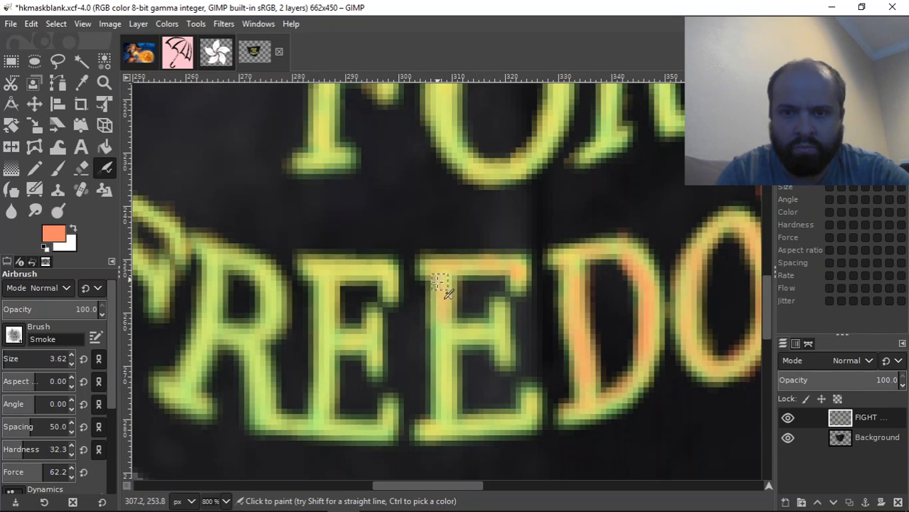
{"action": "mouse_move", "coordinate": [442, 317]}
{"action": "left_mouse_down"}
{"action": "mouse_move", "coordinate": [477, 343]}
{"action": "mouse_move", "coordinate": [441, 331]}
{"action": "mouse_move", "coordinate": [477, 327]}
{"action": "mouse_move", "coordinate": [498, 354]}
{"action": "left_mouse_up"}
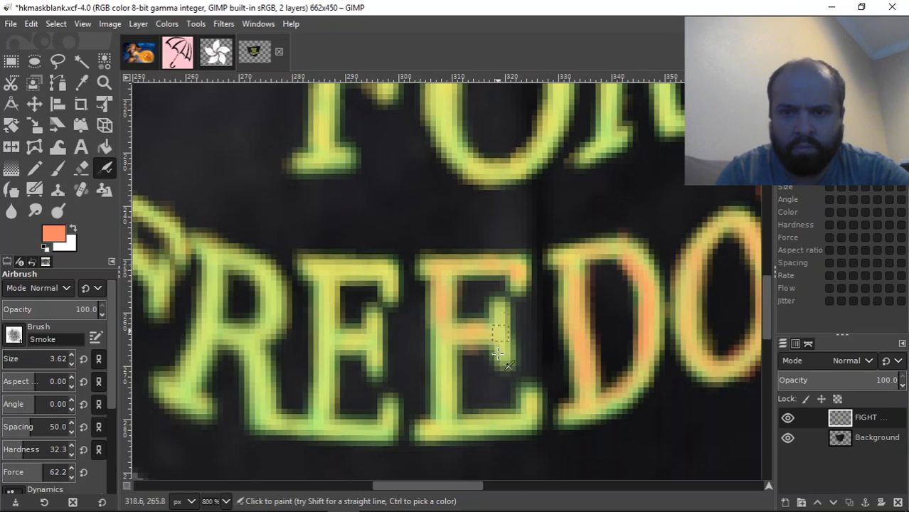
{"action": "mouse_move", "coordinate": [495, 295]}
{"action": "left_mouse_down"}
{"action": "mouse_move", "coordinate": [503, 354]}
{"action": "mouse_move", "coordinate": [499, 298]}
{"action": "mouse_move", "coordinate": [496, 348]}
{"action": "mouse_move", "coordinate": [485, 330]}
{"action": "mouse_move", "coordinate": [465, 335]}
{"action": "mouse_move", "coordinate": [477, 327]}
{"action": "mouse_move", "coordinate": [445, 336]}
{"action": "mouse_move", "coordinate": [445, 357]}
{"action": "mouse_move", "coordinate": [443, 334]}
{"action": "mouse_move", "coordinate": [444, 399]}
{"action": "mouse_move", "coordinate": [439, 319]}
{"action": "left_mouse_up"}
{"action": "mouse_move", "coordinate": [441, 284]}
{"action": "left_mouse_down"}
{"action": "mouse_move", "coordinate": [428, 265]}
{"action": "mouse_move", "coordinate": [517, 270]}
{"action": "mouse_move", "coordinate": [523, 294]}
{"action": "mouse_move", "coordinate": [514, 264]}
{"action": "mouse_move", "coordinate": [512, 272]}
{"action": "left_mouse_up"}
{"action": "mouse_move", "coordinate": [446, 411]}
{"action": "left_mouse_down"}
{"action": "mouse_move", "coordinate": [420, 428]}
{"action": "mouse_move", "coordinate": [464, 421]}
{"action": "mouse_move", "coordinate": [443, 420]}
{"action": "mouse_move", "coordinate": [440, 403]}
{"action": "mouse_move", "coordinate": [446, 417]}
{"action": "mouse_move", "coordinate": [451, 401]}
{"action": "mouse_move", "coordinate": [462, 432]}
{"action": "mouse_move", "coordinate": [446, 425]}
{"action": "mouse_move", "coordinate": [510, 418]}
{"action": "mouse_move", "coordinate": [500, 424]}
{"action": "mouse_move", "coordinate": [522, 410]}
{"action": "mouse_move", "coordinate": [525, 418]}
{"action": "mouse_move", "coordinate": [534, 389]}
{"action": "mouse_move", "coordinate": [529, 420]}
{"action": "mouse_move", "coordinate": [528, 371]}
{"action": "left_mouse_up"}
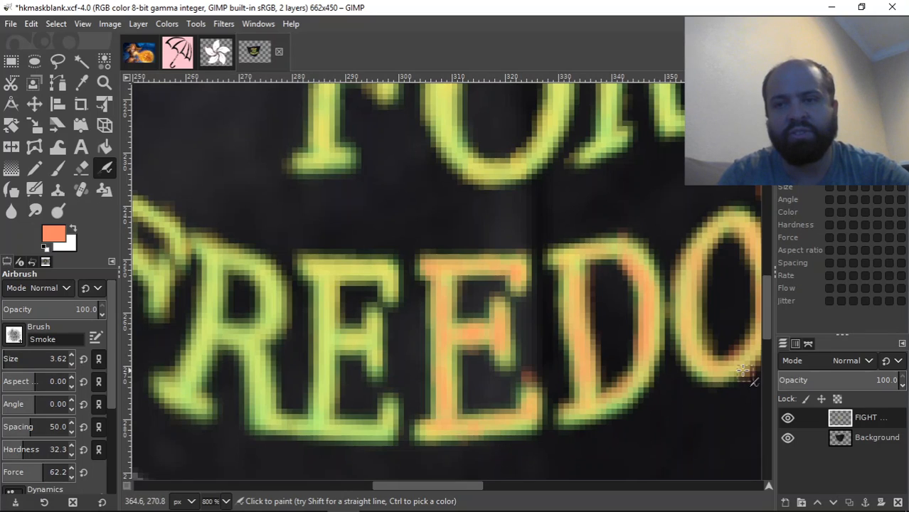
Airbrush the first E of FREEDOM orange along its stem, base, middle bar and top bar
{"action": "left_click_drag", "start_coordinate": [767, 309], "coordinate": [766, 252]}
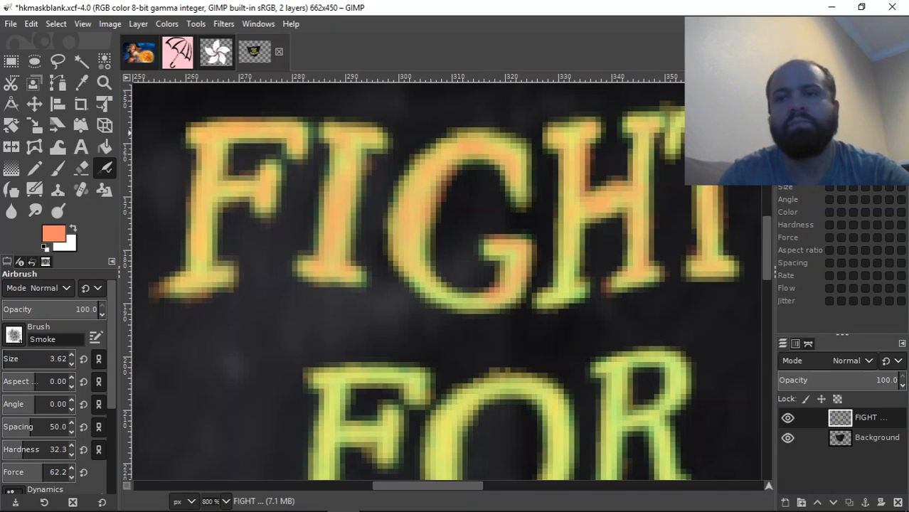
{"action": "left_click_drag", "start_coordinate": [765, 226], "coordinate": [785, 308]}
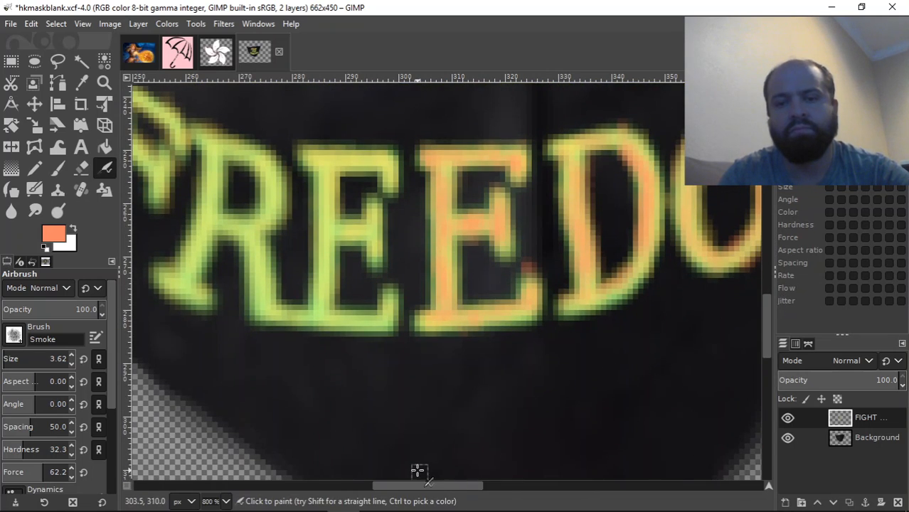
{"action": "left_click_drag", "start_coordinate": [413, 485], "coordinate": [379, 482]}
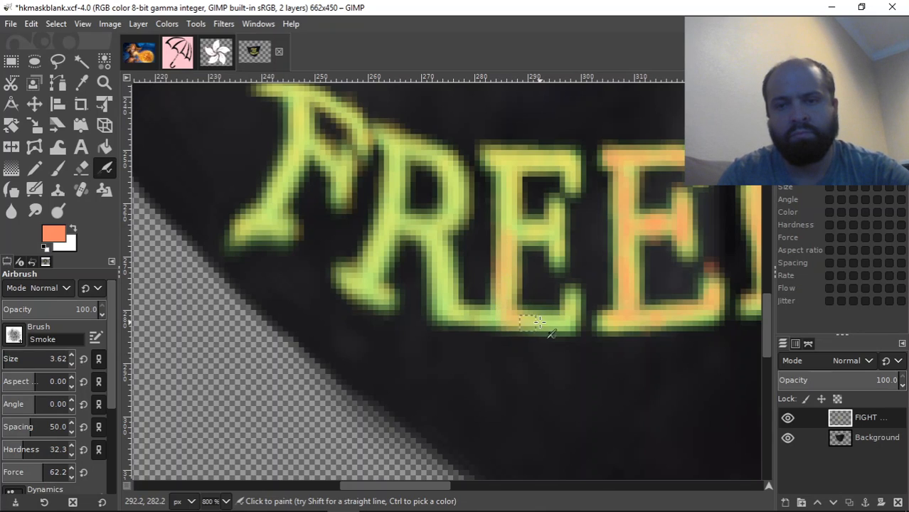
{"action": "left_click", "coordinate": [582, 294]}
{"action": "mouse_move", "coordinate": [573, 292]}
{"action": "left_mouse_down"}
{"action": "mouse_move", "coordinate": [572, 330]}
{"action": "mouse_move", "coordinate": [568, 304]}
{"action": "left_mouse_up"}
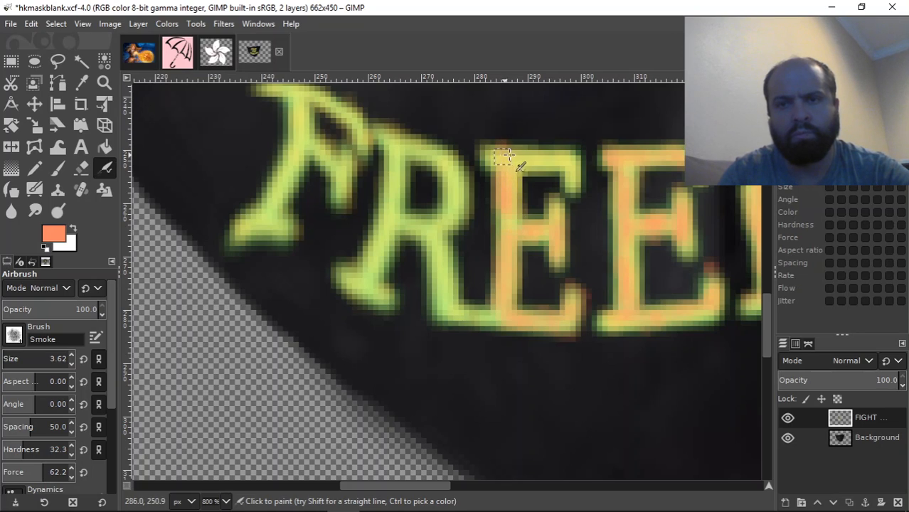
{"action": "mouse_move", "coordinate": [495, 155]}
{"action": "left_mouse_down"}
{"action": "mouse_move", "coordinate": [566, 162]}
{"action": "mouse_move", "coordinate": [573, 188]}
{"action": "mouse_move", "coordinate": [568, 151]}
{"action": "mouse_move", "coordinate": [569, 165]}
{"action": "mouse_move", "coordinate": [513, 152]}
{"action": "mouse_move", "coordinate": [577, 165]}
{"action": "left_mouse_up"}
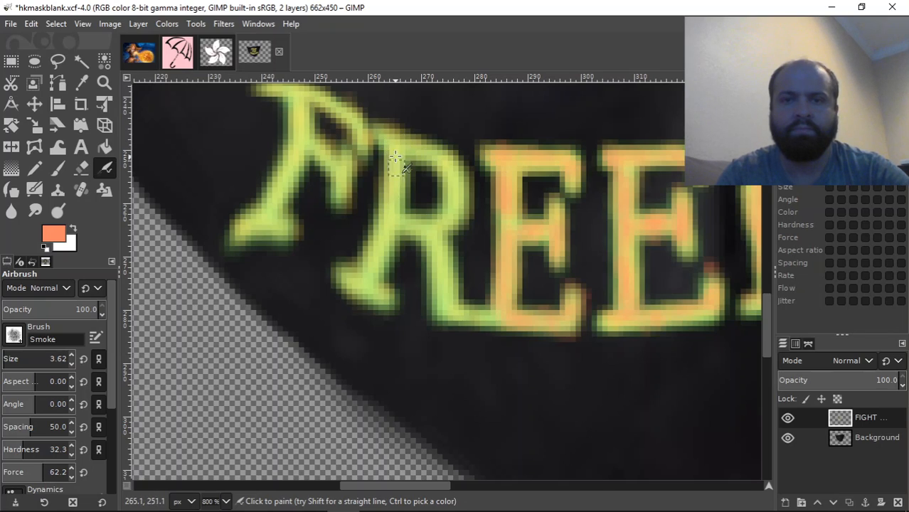
Airbrush the R of FREEDOM orange over its stem, foot serif, diagonal leg and bowl
{"action": "left_click_drag", "start_coordinate": [395, 135], "coordinate": [390, 144]}
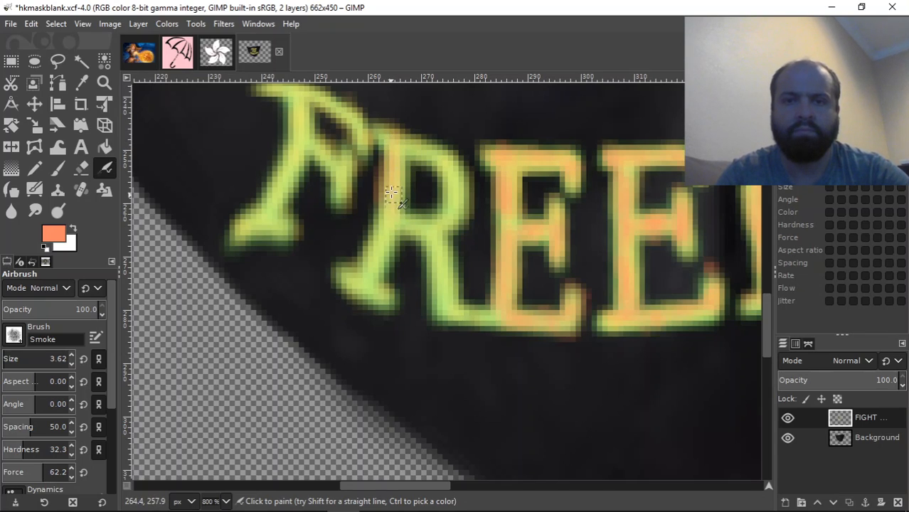
{"action": "mouse_move", "coordinate": [374, 253]}
{"action": "left_mouse_down"}
{"action": "mouse_move", "coordinate": [373, 277]}
{"action": "mouse_move", "coordinate": [380, 249]}
{"action": "mouse_move", "coordinate": [364, 274]}
{"action": "mouse_move", "coordinate": [371, 291]}
{"action": "mouse_move", "coordinate": [339, 275]}
{"action": "mouse_move", "coordinate": [387, 299]}
{"action": "mouse_move", "coordinate": [342, 272]}
{"action": "mouse_move", "coordinate": [382, 287]}
{"action": "left_mouse_up"}
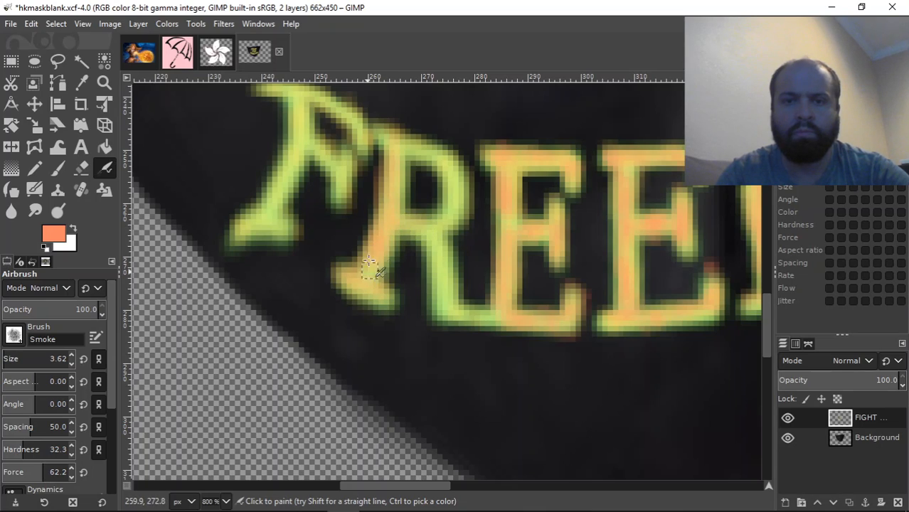
{"action": "mouse_move", "coordinate": [402, 221]}
{"action": "left_mouse_down"}
{"action": "mouse_move", "coordinate": [438, 232]}
{"action": "mouse_move", "coordinate": [391, 219]}
{"action": "mouse_move", "coordinate": [433, 244]}
{"action": "mouse_move", "coordinate": [445, 229]}
{"action": "mouse_move", "coordinate": [441, 286]}
{"action": "mouse_move", "coordinate": [423, 244]}
{"action": "mouse_move", "coordinate": [437, 298]}
{"action": "mouse_move", "coordinate": [430, 242]}
{"action": "mouse_move", "coordinate": [441, 301]}
{"action": "mouse_move", "coordinate": [424, 221]}
{"action": "mouse_move", "coordinate": [441, 271]}
{"action": "left_mouse_up"}
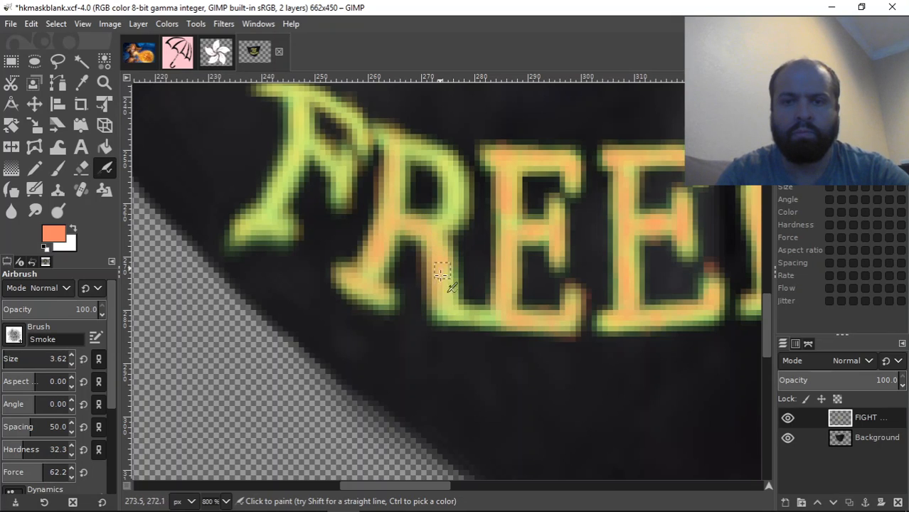
{"action": "mouse_move", "coordinate": [449, 309]}
{"action": "left_mouse_down"}
{"action": "mouse_move", "coordinate": [480, 315]}
{"action": "mouse_move", "coordinate": [435, 306]}
{"action": "mouse_move", "coordinate": [492, 318]}
{"action": "mouse_move", "coordinate": [433, 312]}
{"action": "mouse_move", "coordinate": [438, 245]}
{"action": "mouse_move", "coordinate": [448, 270]}
{"action": "mouse_move", "coordinate": [441, 240]}
{"action": "mouse_move", "coordinate": [446, 285]}
{"action": "mouse_move", "coordinate": [439, 225]}
{"action": "mouse_move", "coordinate": [459, 208]}
{"action": "mouse_move", "coordinate": [443, 227]}
{"action": "mouse_move", "coordinate": [457, 208]}
{"action": "mouse_move", "coordinate": [443, 218]}
{"action": "mouse_move", "coordinate": [450, 170]}
{"action": "mouse_move", "coordinate": [453, 207]}
{"action": "mouse_move", "coordinate": [449, 175]}
{"action": "mouse_move", "coordinate": [457, 201]}
{"action": "left_mouse_up"}
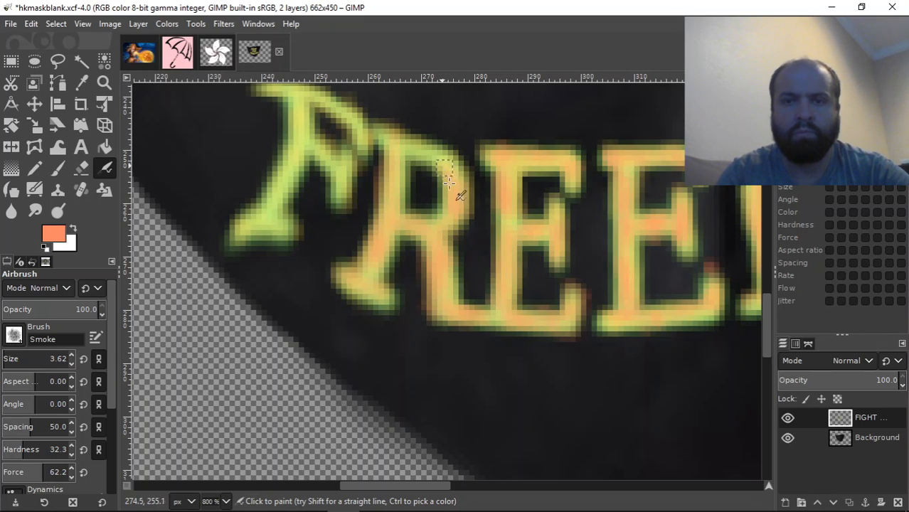
{"action": "mouse_move", "coordinate": [426, 145]}
{"action": "left_mouse_down"}
{"action": "mouse_move", "coordinate": [449, 230]}
{"action": "mouse_move", "coordinate": [443, 192]}
{"action": "mouse_move", "coordinate": [441, 226]}
{"action": "mouse_move", "coordinate": [393, 212]}
{"action": "mouse_move", "coordinate": [406, 165]}
{"action": "mouse_move", "coordinate": [397, 206]}
{"action": "left_mouse_up"}
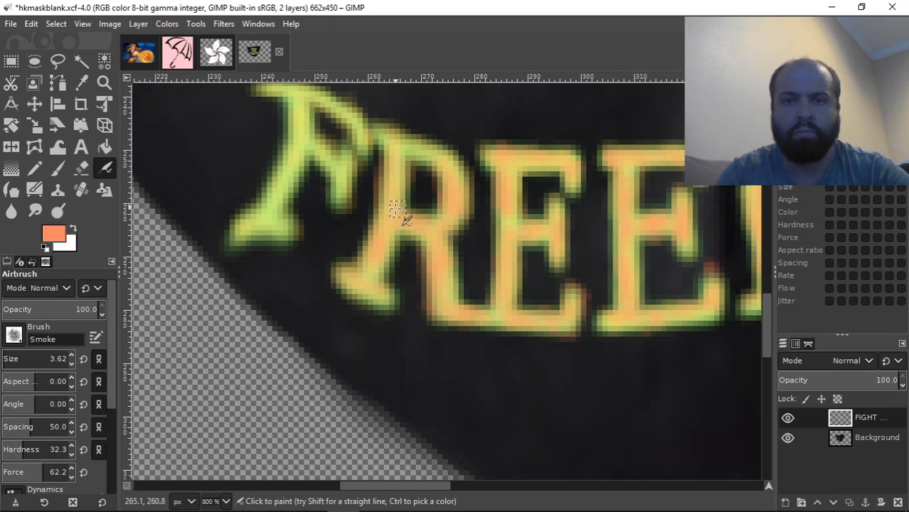
{"action": "mouse_move", "coordinate": [398, 150]}
{"action": "left_mouse_down"}
{"action": "mouse_move", "coordinate": [438, 162]}
{"action": "mouse_move", "coordinate": [376, 145]}
{"action": "mouse_move", "coordinate": [399, 147]}
{"action": "left_mouse_up"}
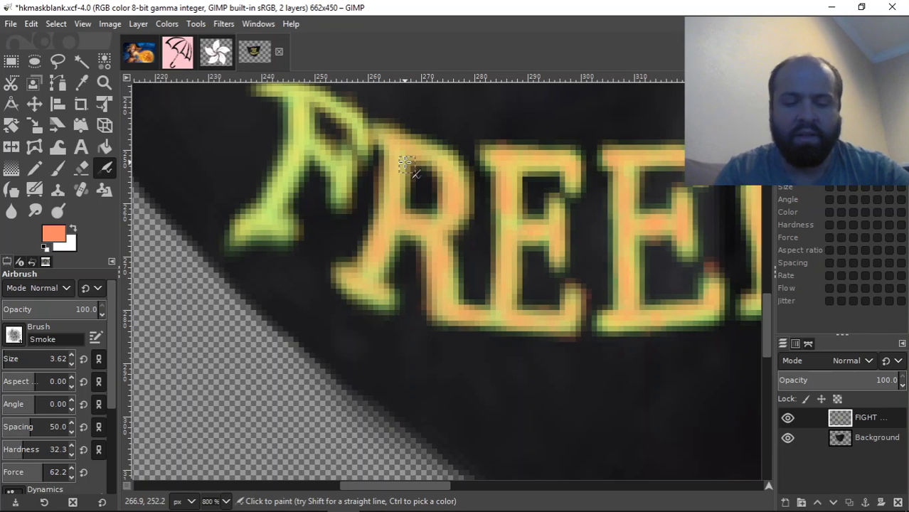
Check the lettering on the whole mask, and airbrush the F of FREEDOM orange across its stem, bars and serifs
{"action": "scroll", "coordinate": [406, 164], "scroll_direction": "down", "scroll_amount": 2}
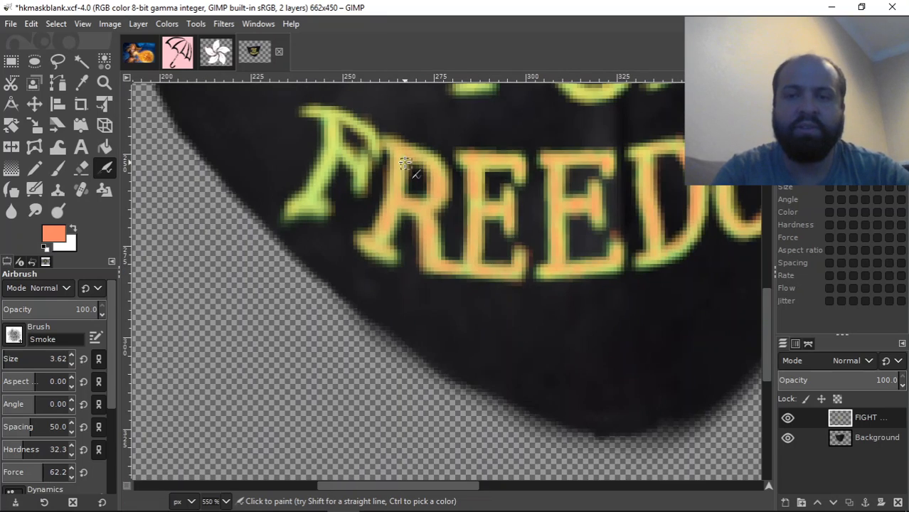
{"action": "scroll", "coordinate": [405, 164], "scroll_direction": "down", "scroll_amount": 2}
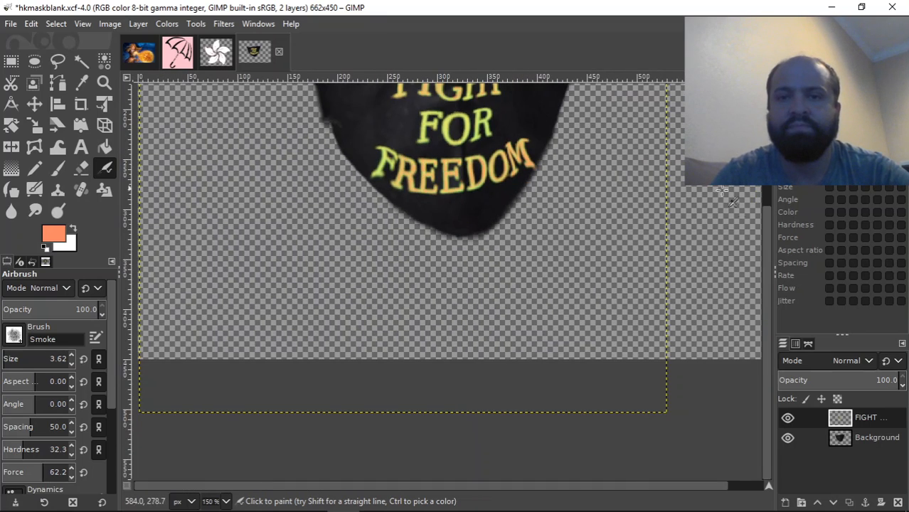
{"action": "left_click_drag", "start_coordinate": [764, 236], "coordinate": [775, 185]}
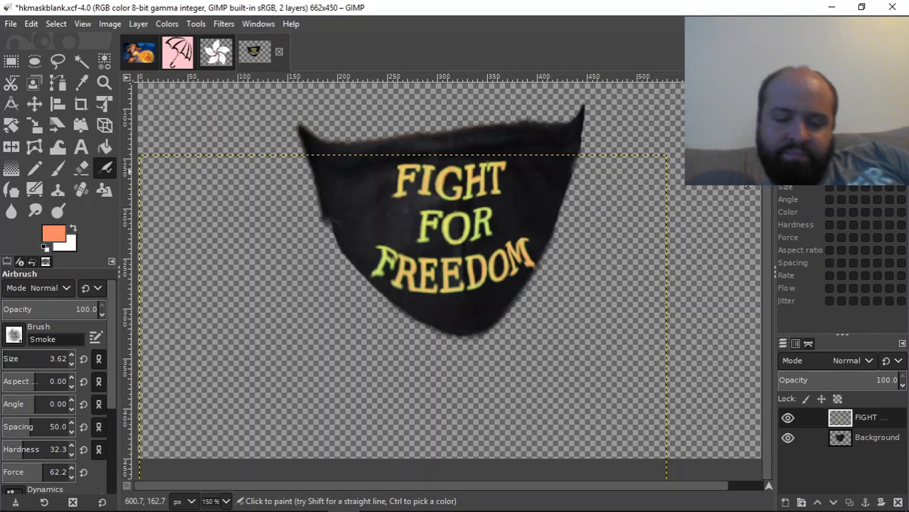
{"action": "key", "text": "plus"}
{"action": "key", "text": "plus"}
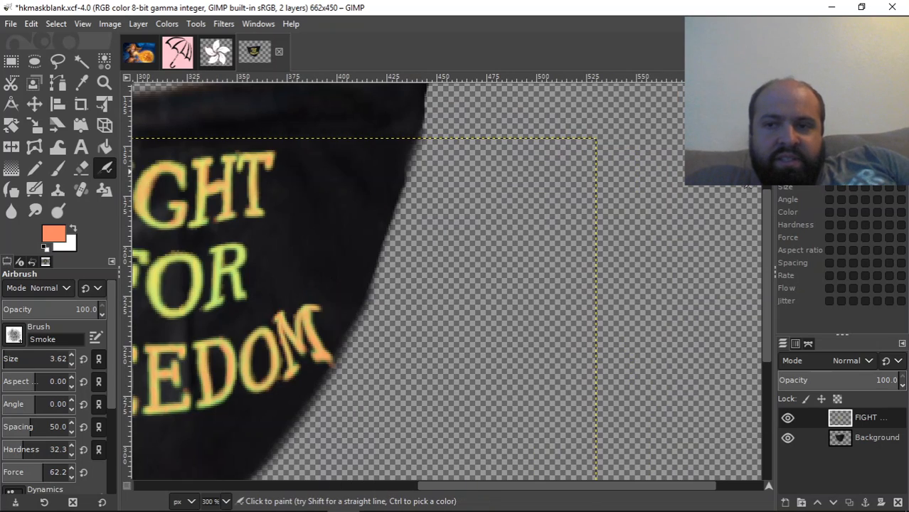
{"action": "left_click_drag", "start_coordinate": [485, 488], "coordinate": [345, 486]}
{"action": "key", "text": "plus"}
{"action": "key", "text": "plus"}
{"action": "key", "text": "plus"}
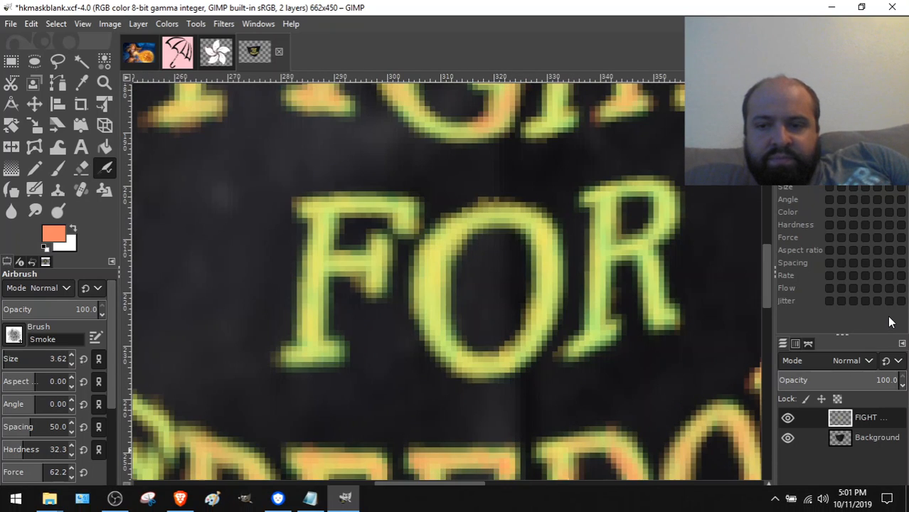
{"action": "mouse_move", "coordinate": [396, 506]}
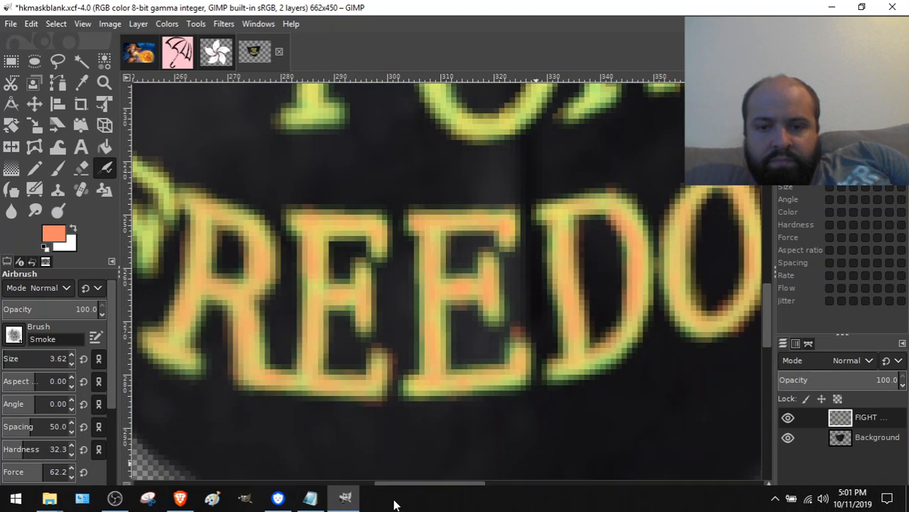
{"action": "left_click_drag", "start_coordinate": [407, 484], "coordinate": [369, 484]}
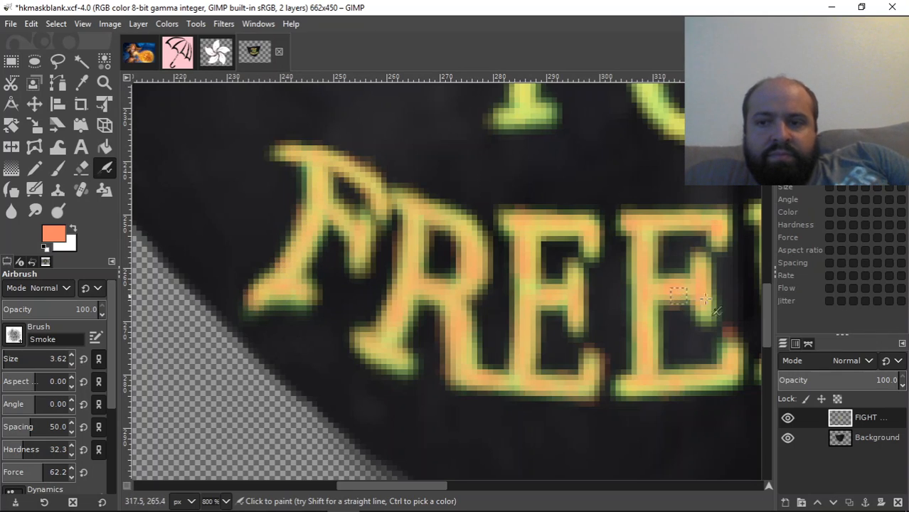
Set the airbrush force to 72.7 and hardness to 66.7, and shade the F of FOR with orange
{"action": "left_click_drag", "start_coordinate": [766, 314], "coordinate": [763, 280]}
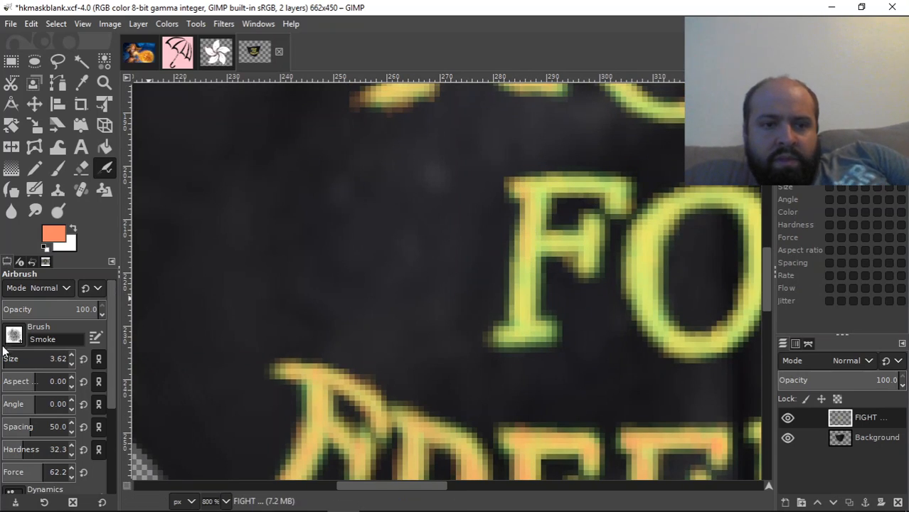
{"action": "left_click_drag", "start_coordinate": [112, 379], "coordinate": [116, 408]}
{"action": "mouse_move", "coordinate": [55, 434]}
{"action": "left_mouse_down"}
{"action": "mouse_move", "coordinate": [47, 432]}
{"action": "mouse_move", "coordinate": [68, 435]}
{"action": "left_mouse_up"}
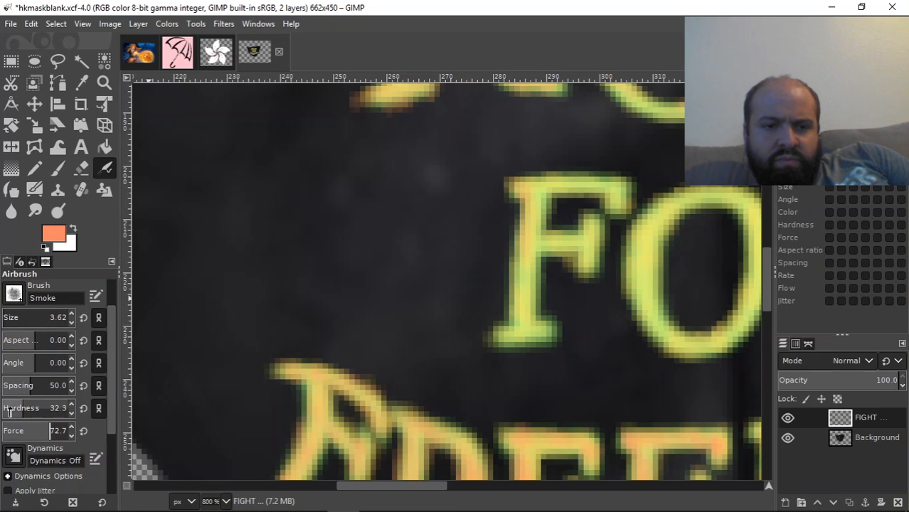
{"action": "left_click_drag", "start_coordinate": [22, 408], "coordinate": [50, 408]}
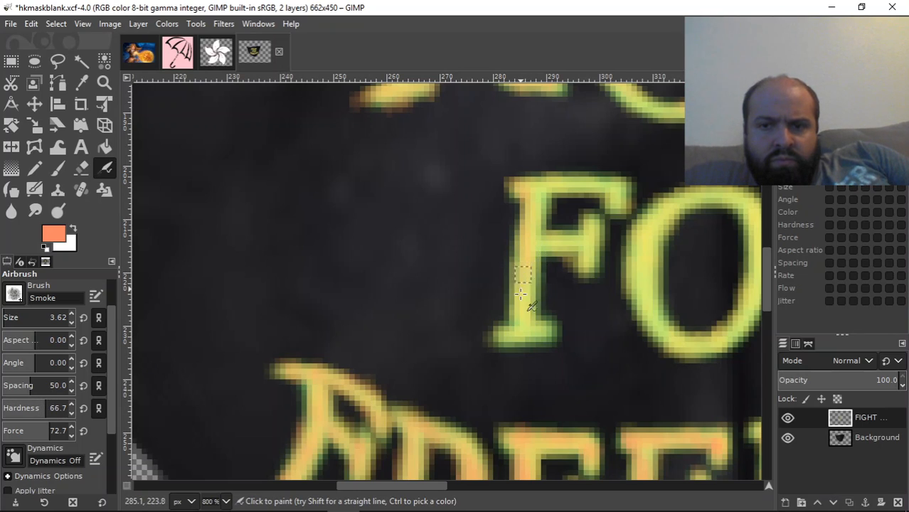
{"action": "mouse_move", "coordinate": [525, 250]}
{"action": "left_mouse_down"}
{"action": "mouse_move", "coordinate": [537, 191]}
{"action": "mouse_move", "coordinate": [510, 187]}
{"action": "mouse_move", "coordinate": [561, 188]}
{"action": "mouse_move", "coordinate": [532, 187]}
{"action": "mouse_move", "coordinate": [566, 188]}
{"action": "left_mouse_up"}
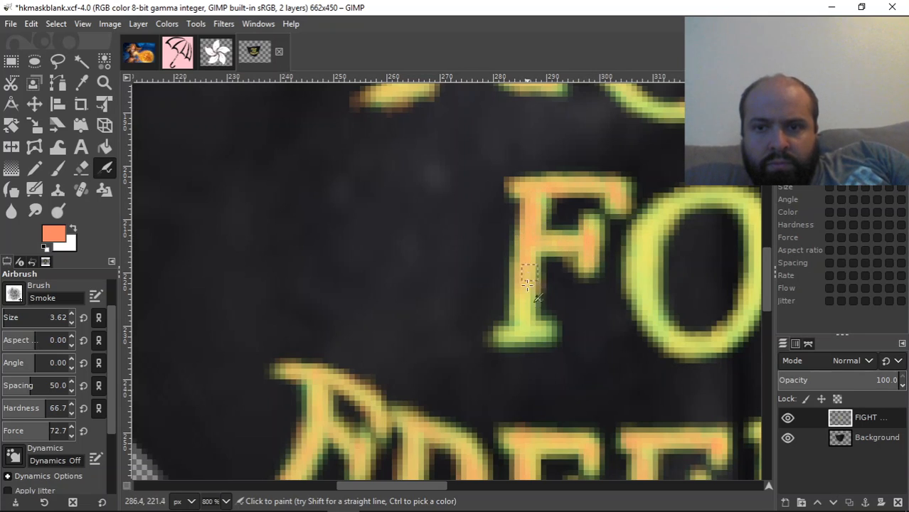
{"action": "mouse_move", "coordinate": [506, 334]}
{"action": "left_mouse_down"}
{"action": "mouse_move", "coordinate": [547, 329]}
{"action": "mouse_move", "coordinate": [525, 329]}
{"action": "mouse_move", "coordinate": [520, 317]}
{"action": "left_mouse_up"}
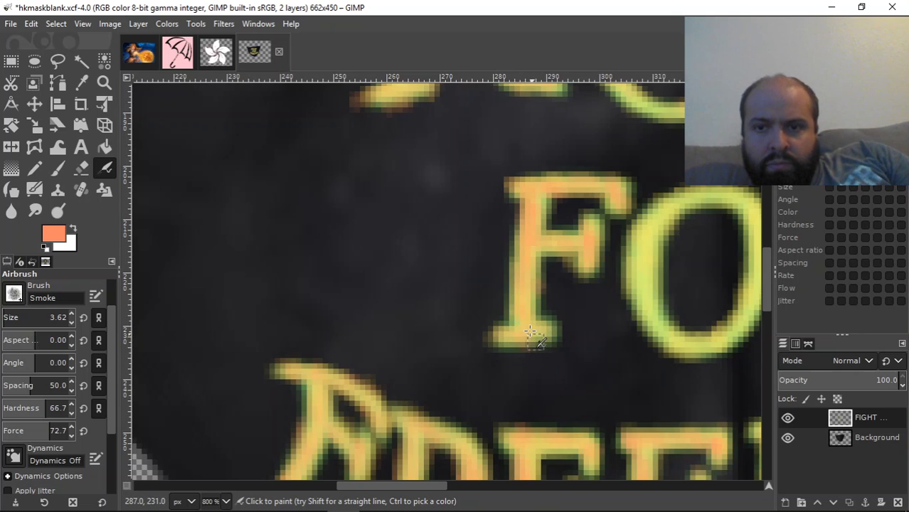
Airbrush the O of FOR in orange, and shade the R with hardness raised to 100
{"action": "left_click_drag", "start_coordinate": [402, 491], "coordinate": [450, 488]}
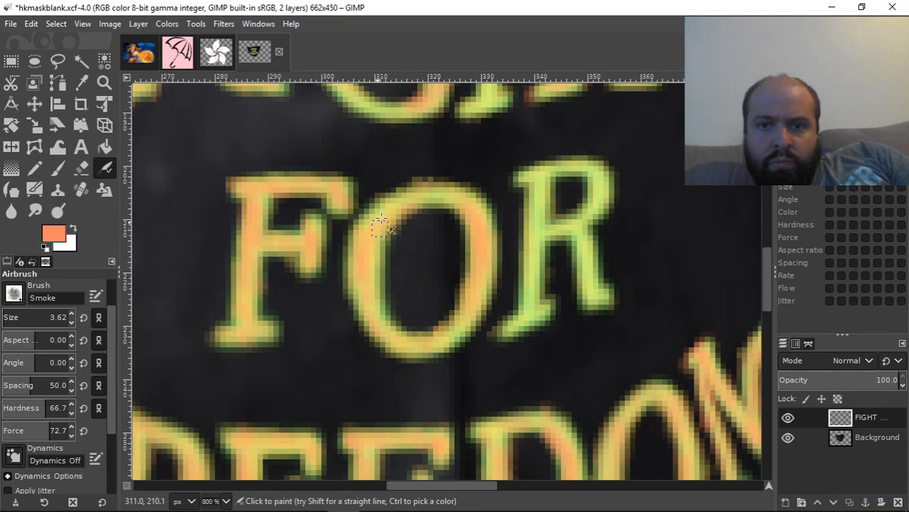
{"action": "mouse_move", "coordinate": [432, 204]}
{"action": "left_mouse_down"}
{"action": "mouse_move", "coordinate": [488, 218]}
{"action": "mouse_move", "coordinate": [463, 202]}
{"action": "mouse_move", "coordinate": [475, 197]}
{"action": "mouse_move", "coordinate": [491, 286]}
{"action": "left_mouse_up"}
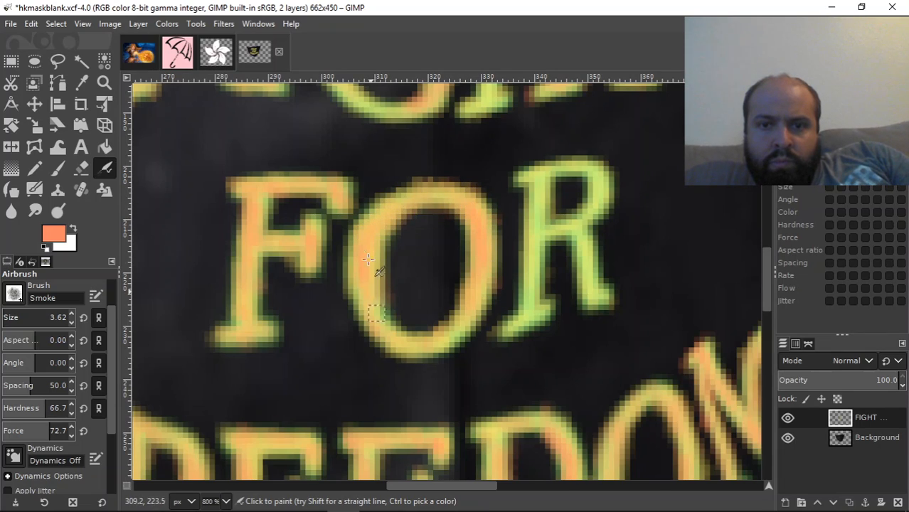
{"action": "left_click_drag", "start_coordinate": [353, 277], "coordinate": [409, 342]}
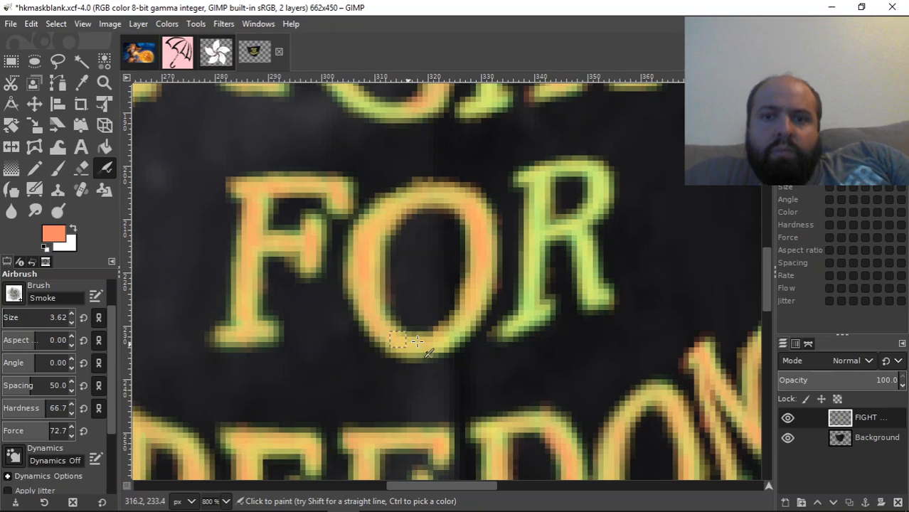
{"action": "left_click_drag", "start_coordinate": [45, 409], "coordinate": [83, 411]}
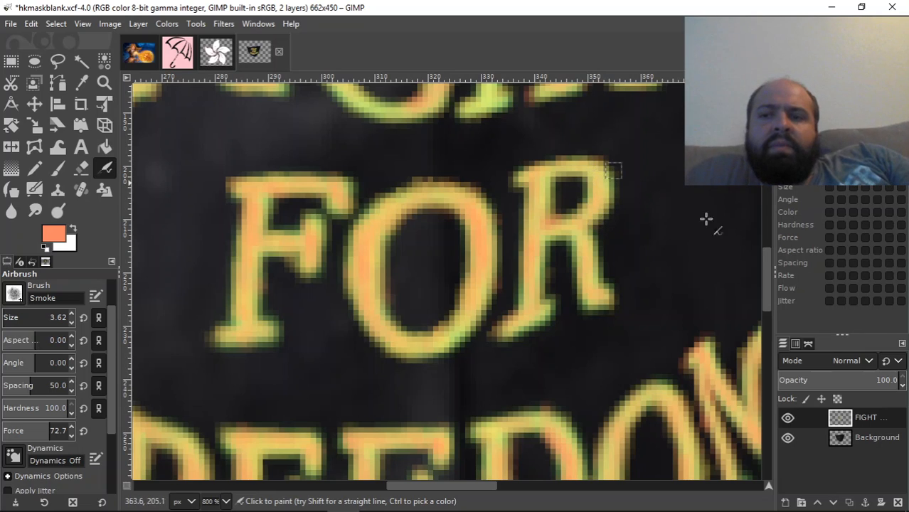
Examine the shaded FIGHT FOR FREEDOM lettering on the whole mask and close up
{"action": "mouse_move", "coordinate": [766, 276]}
{"action": "left_mouse_down"}
{"action": "mouse_move", "coordinate": [763, 246]}
{"action": "mouse_move", "coordinate": [786, 306]}
{"action": "mouse_move", "coordinate": [778, 284]}
{"action": "left_mouse_up"}
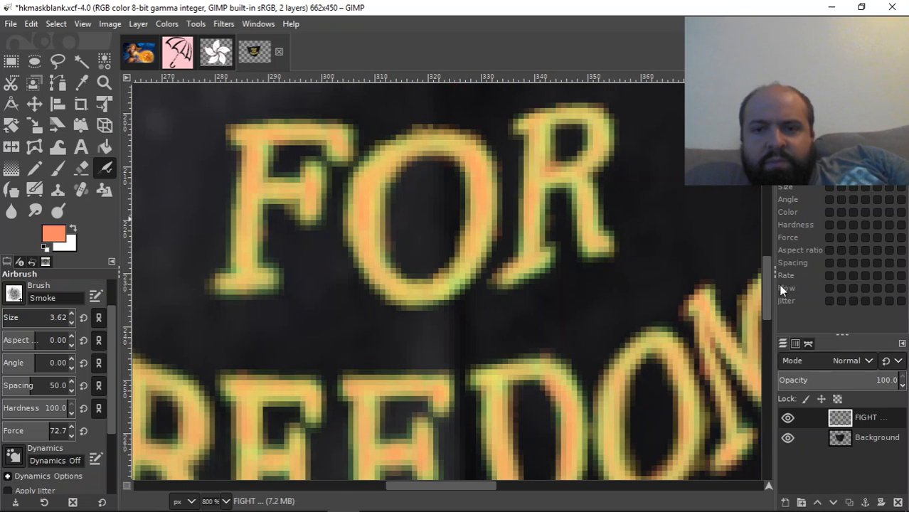
{"action": "key", "text": "minus"}
{"action": "key", "text": "minus"}
{"action": "key", "text": "minus"}
{"action": "key", "text": "minus"}
{"action": "key", "text": "minus"}
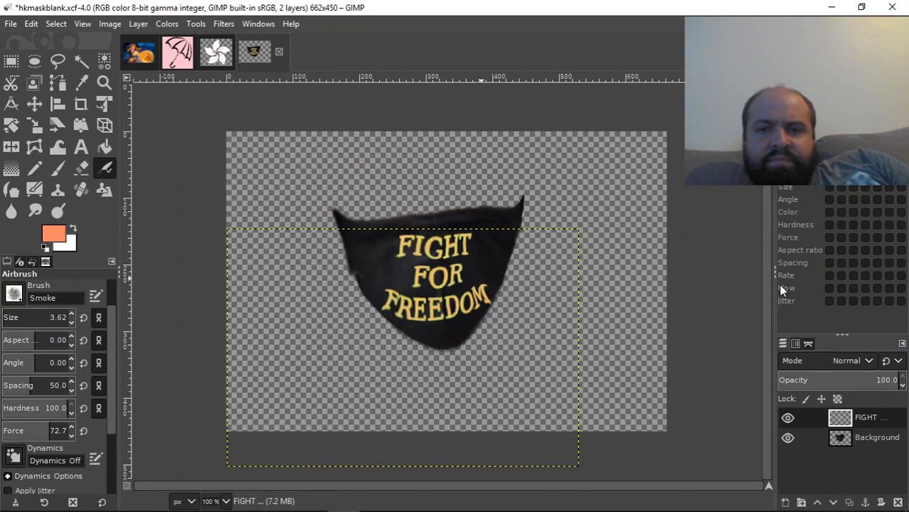
{"action": "key", "text": "minus"}
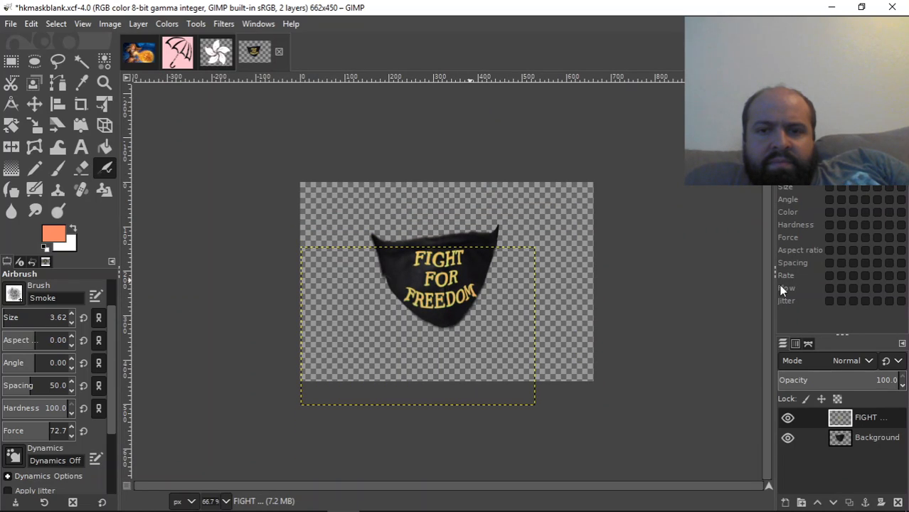
{"action": "key", "text": "plus"}
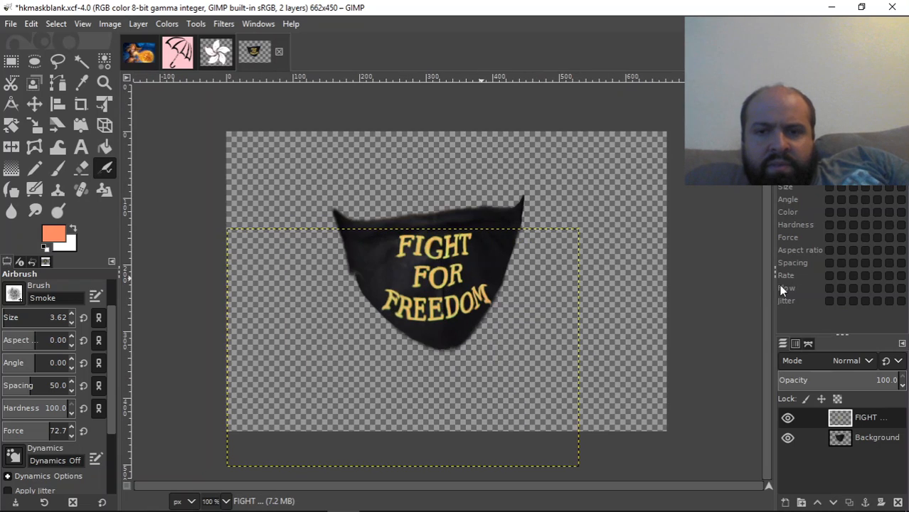
{"action": "key", "text": "plus"}
{"action": "key", "text": "plus"}
{"action": "key", "text": "plus"}
{"action": "key", "text": "plus"}
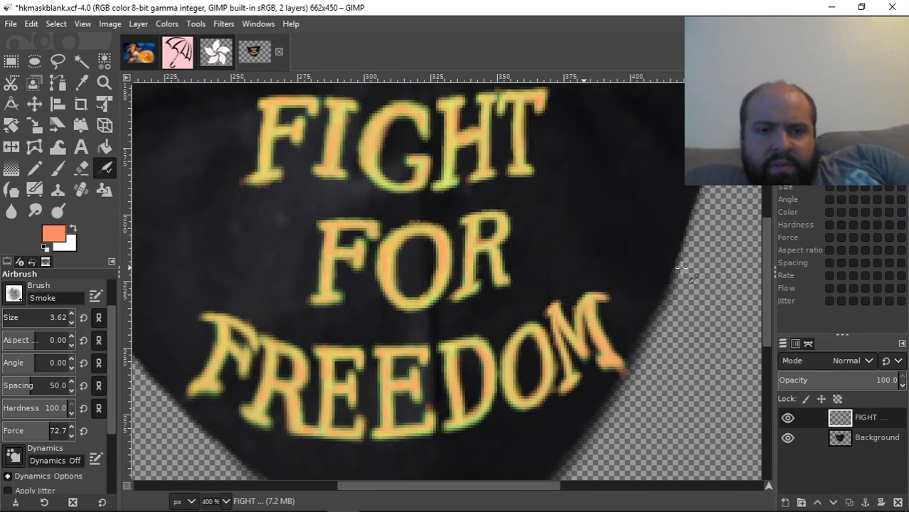
Switch to the Pencil tool with white (ffffff) as the foreground colour and a brush size of 1.00
{"action": "left_click", "coordinate": [38, 171]}
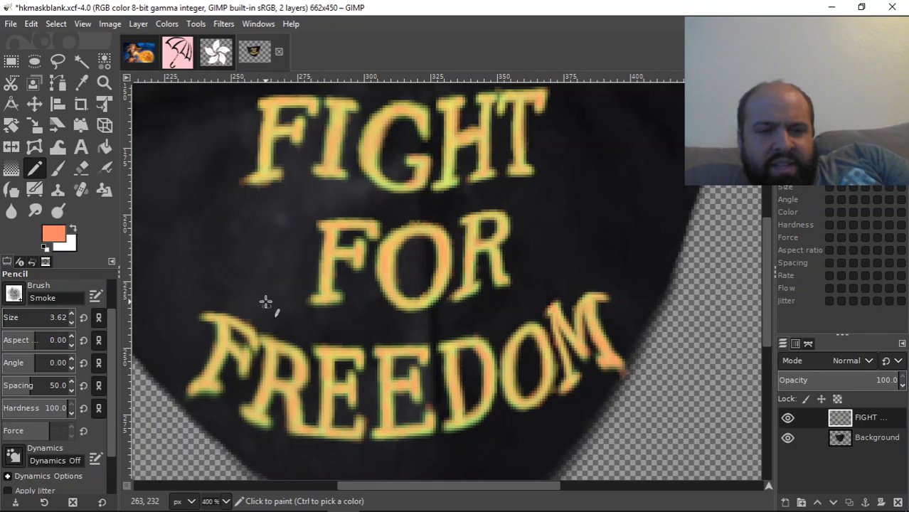
{"action": "left_click", "coordinate": [57, 235]}
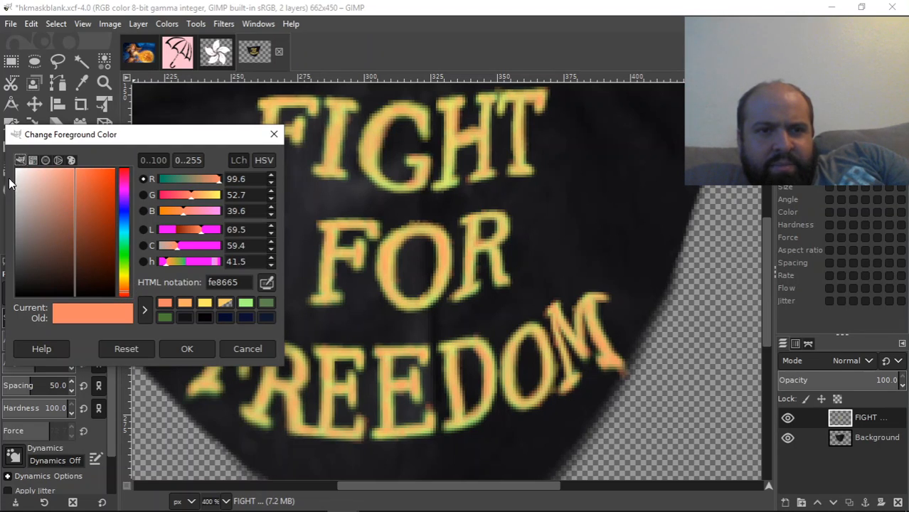
{"action": "left_click_drag", "start_coordinate": [18, 175], "coordinate": [18, 171]}
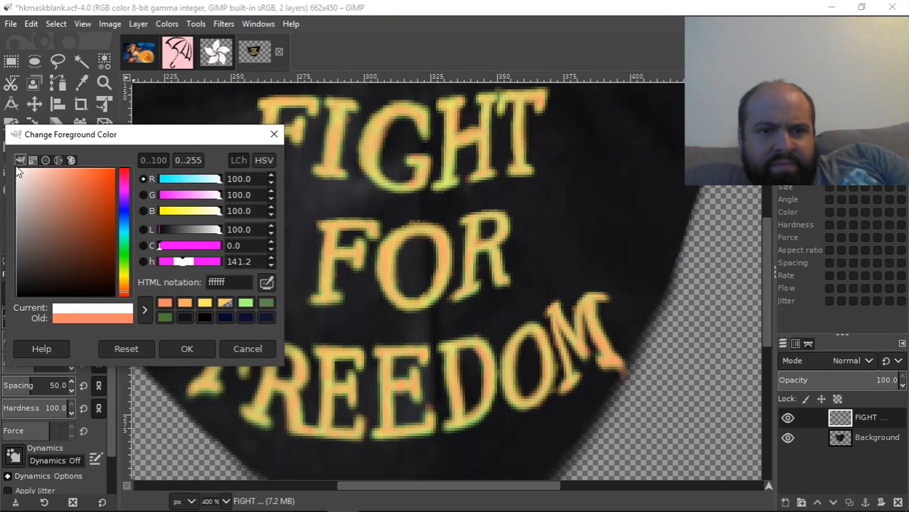
{"action": "left_click", "coordinate": [185, 349]}
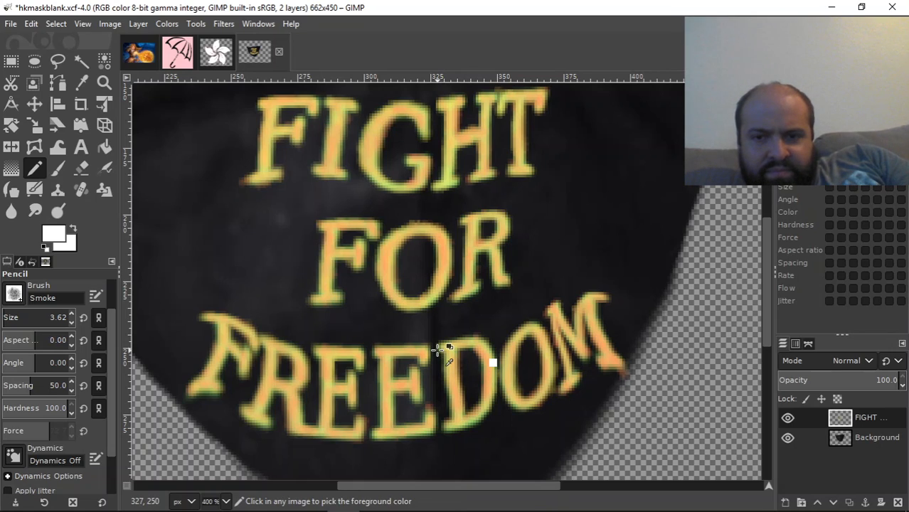
{"action": "left_click_drag", "start_coordinate": [50, 318], "coordinate": [1, 320]}
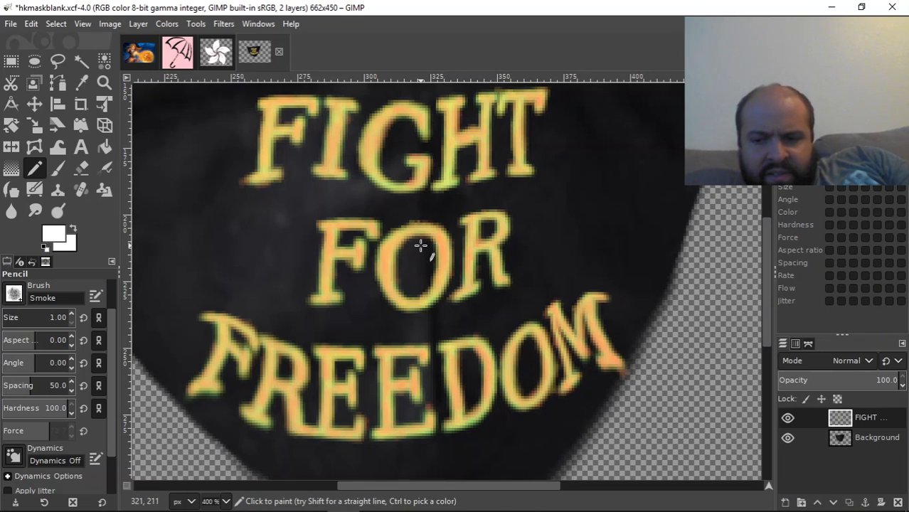
Choose the 1. Pixel brush, undo a test stroke on the D of FREEDOM, and set the brush size to 1.00
{"action": "scroll", "coordinate": [421, 246], "scroll_direction": "up", "scroll_amount": 3}
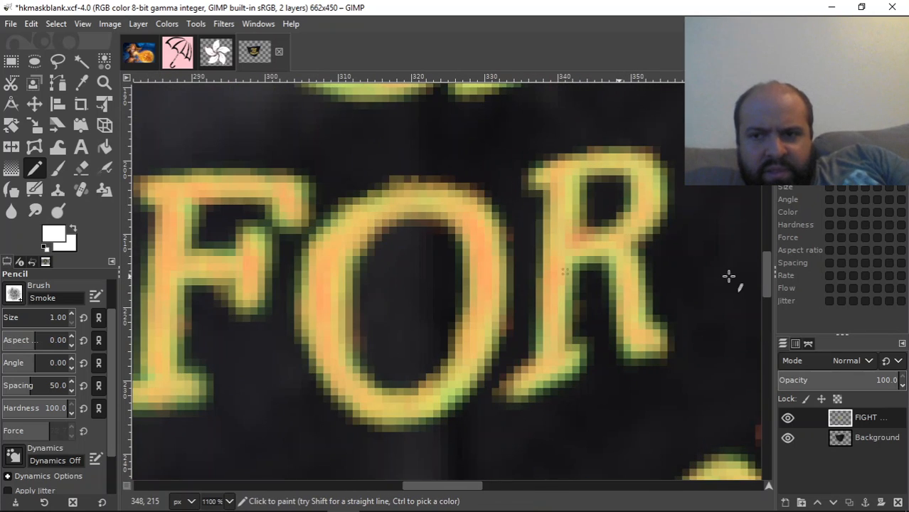
{"action": "left_click_drag", "start_coordinate": [764, 274], "coordinate": [773, 330]}
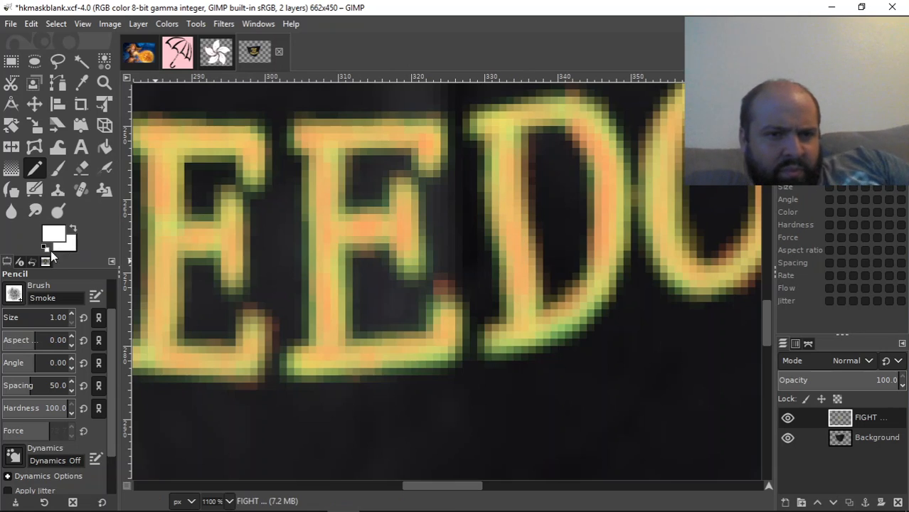
{"action": "left_click", "coordinate": [14, 293]}
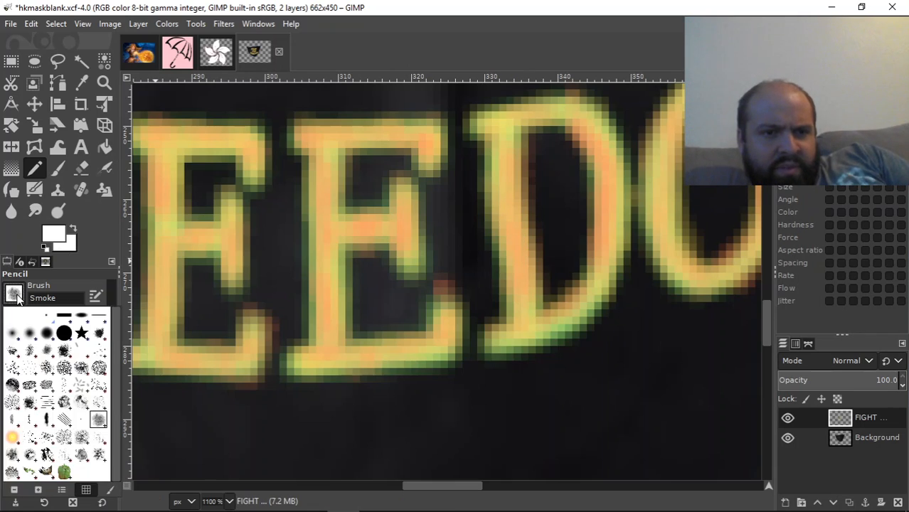
{"action": "left_click", "coordinate": [46, 317]}
{"action": "left_click_drag", "start_coordinate": [524, 240], "coordinate": [525, 264]}
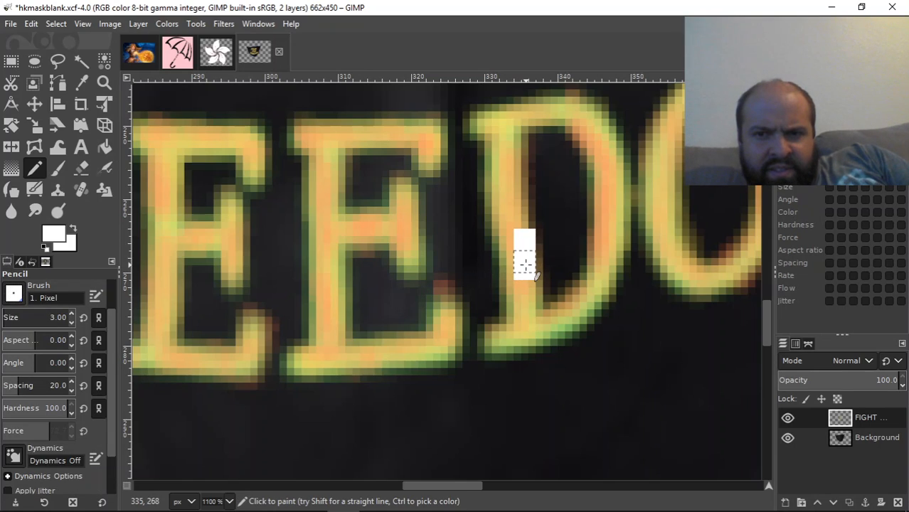
{"action": "key", "text": "ctrl+z"}
{"action": "left_click_drag", "start_coordinate": [14, 323], "coordinate": [4, 324]}
Undo a trial stroke on the D, and pencil thin white highlights along the two E's and the D of FREEDOM
{"action": "left_click_drag", "start_coordinate": [507, 225], "coordinate": [517, 245]}
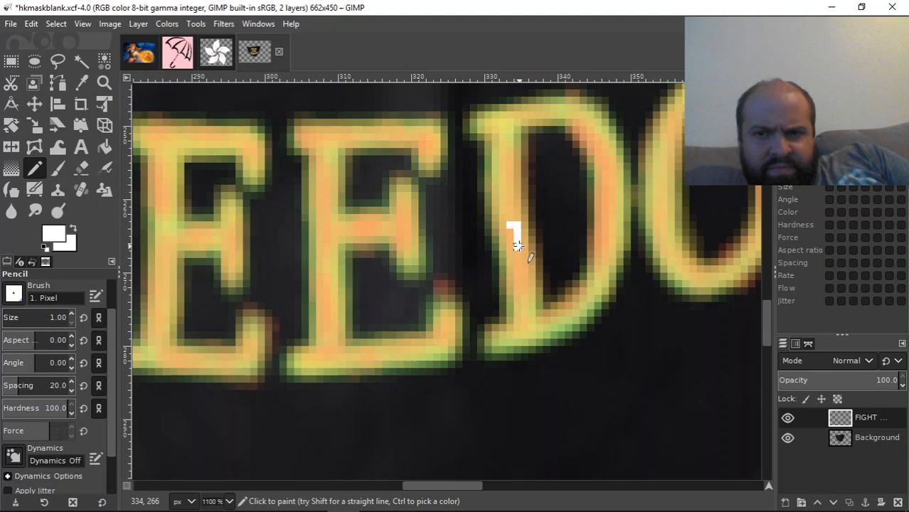
{"action": "key", "text": "ctrl+z"}
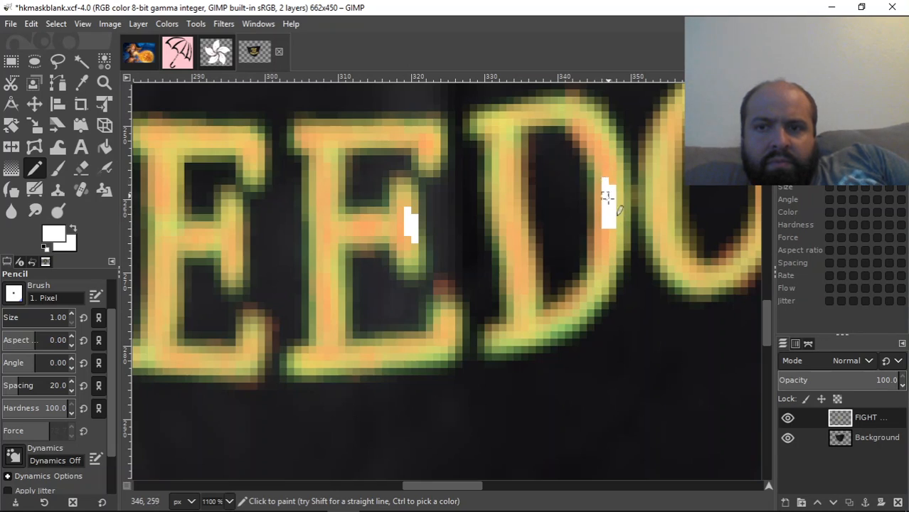
{"action": "left_click_drag", "start_coordinate": [605, 231], "coordinate": [583, 292]}
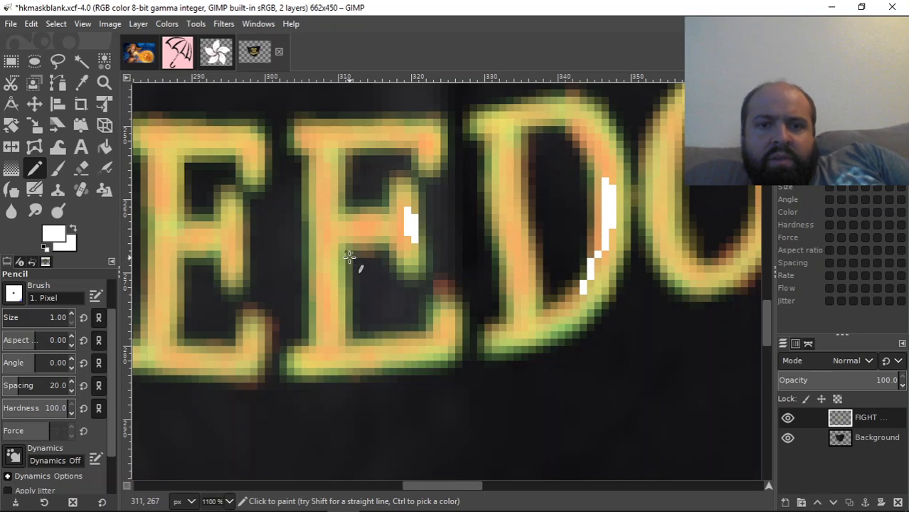
{"action": "left_click_drag", "start_coordinate": [232, 229], "coordinate": [232, 257]}
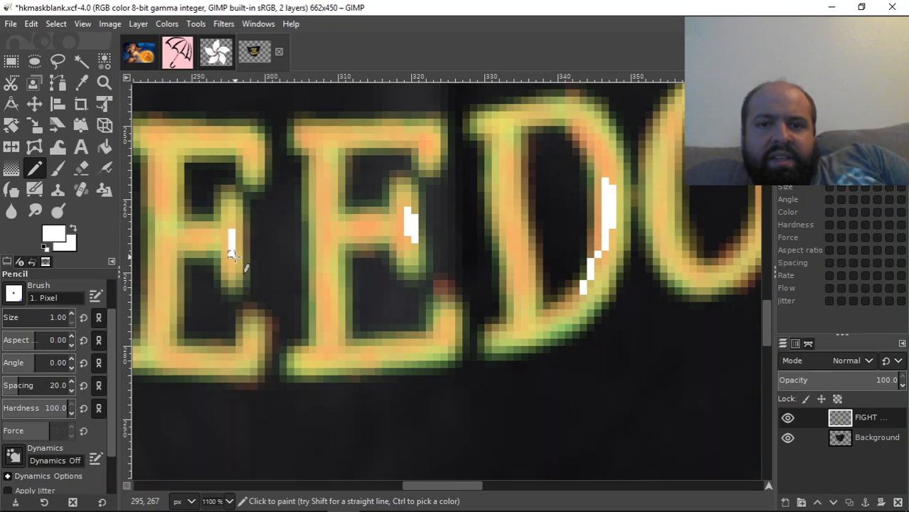
{"action": "mouse_move", "coordinate": [445, 317]}
{"action": "left_mouse_down"}
{"action": "mouse_move", "coordinate": [450, 341]}
{"action": "mouse_move", "coordinate": [424, 365]}
{"action": "mouse_move", "coordinate": [441, 349]}
{"action": "mouse_move", "coordinate": [391, 359]}
{"action": "left_mouse_up"}
{"action": "left_click_drag", "start_coordinate": [525, 237], "coordinate": [534, 275]}
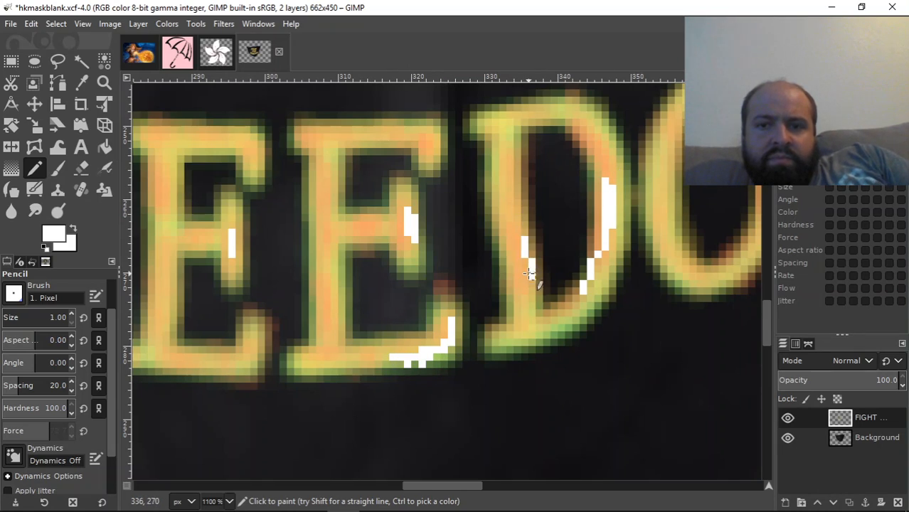
Pencil thin white highlights along the strokes of the M and both sides of the second O in FREEDOM
{"action": "left_click_drag", "start_coordinate": [470, 486], "coordinate": [512, 486]}
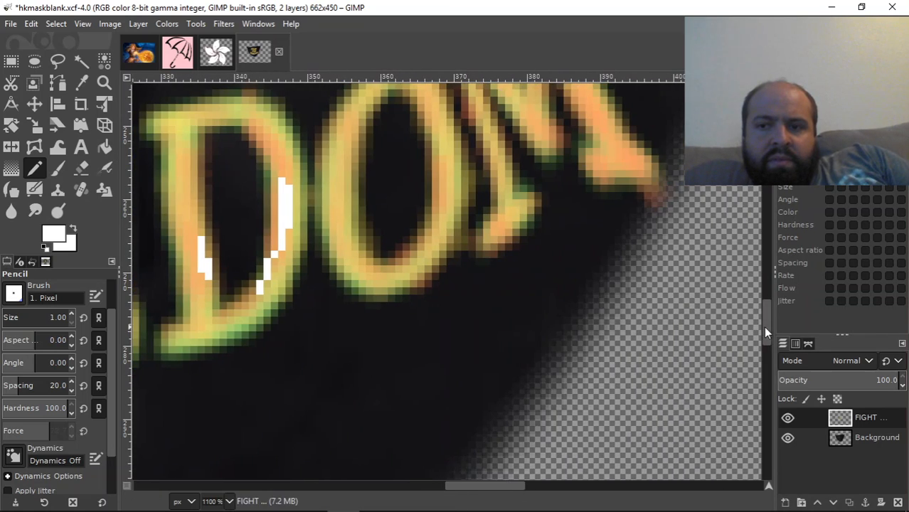
{"action": "left_click_drag", "start_coordinate": [763, 326], "coordinate": [763, 297]}
{"action": "mouse_move", "coordinate": [566, 204]}
{"action": "left_mouse_down"}
{"action": "mouse_move", "coordinate": [578, 208]}
{"action": "mouse_move", "coordinate": [601, 260]}
{"action": "left_mouse_up"}
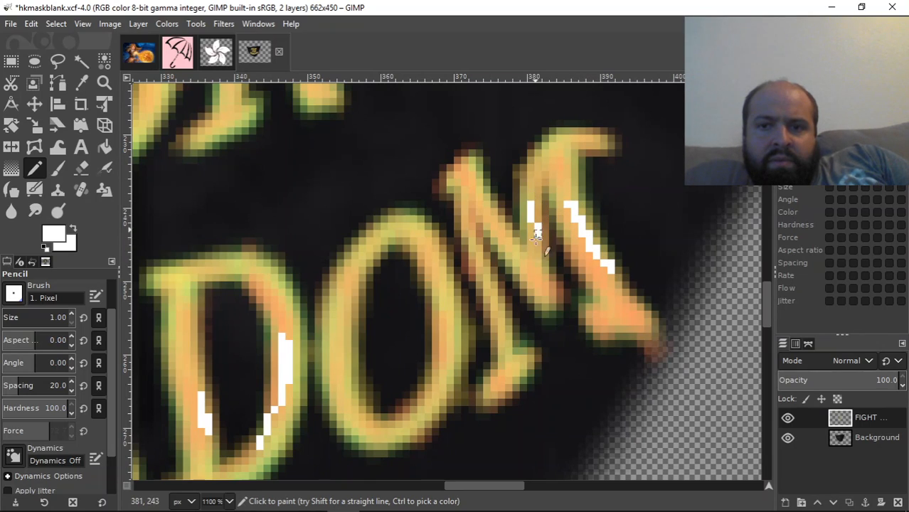
{"action": "left_click_drag", "start_coordinate": [471, 217], "coordinate": [524, 269]}
{"action": "mouse_move", "coordinate": [422, 245]}
{"action": "left_mouse_down"}
{"action": "mouse_move", "coordinate": [453, 318]}
{"action": "mouse_move", "coordinate": [455, 370]}
{"action": "mouse_move", "coordinate": [436, 293]}
{"action": "left_mouse_up"}
{"action": "left_click_drag", "start_coordinate": [339, 326], "coordinate": [362, 430]}
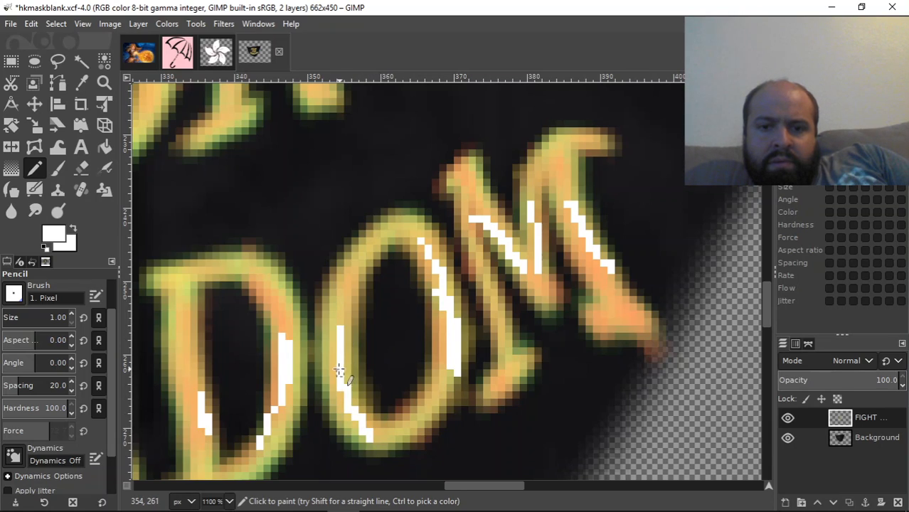
Add small white highlights to the right foot and the upper right peak of the M in FREEDOM
{"action": "mouse_move", "coordinate": [507, 503]}
{"action": "left_click", "coordinate": [492, 486]}
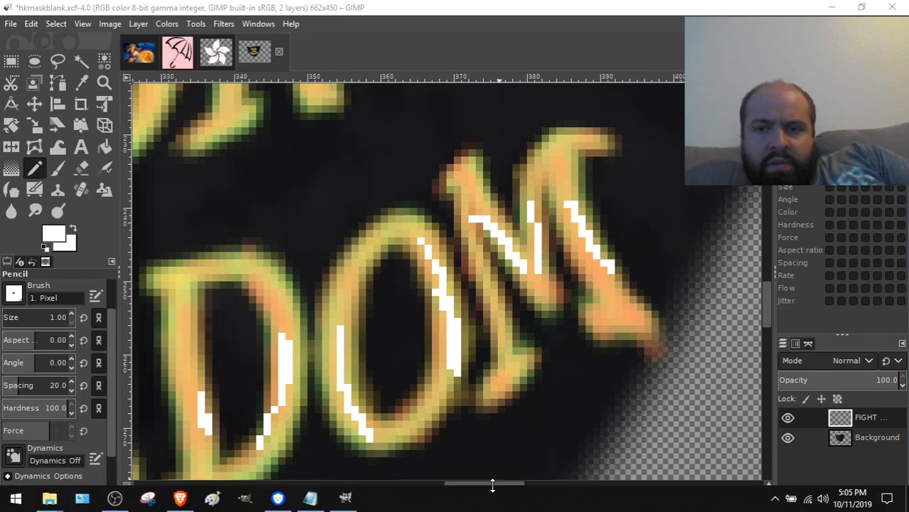
{"action": "left_click_drag", "start_coordinate": [495, 487], "coordinate": [484, 486]}
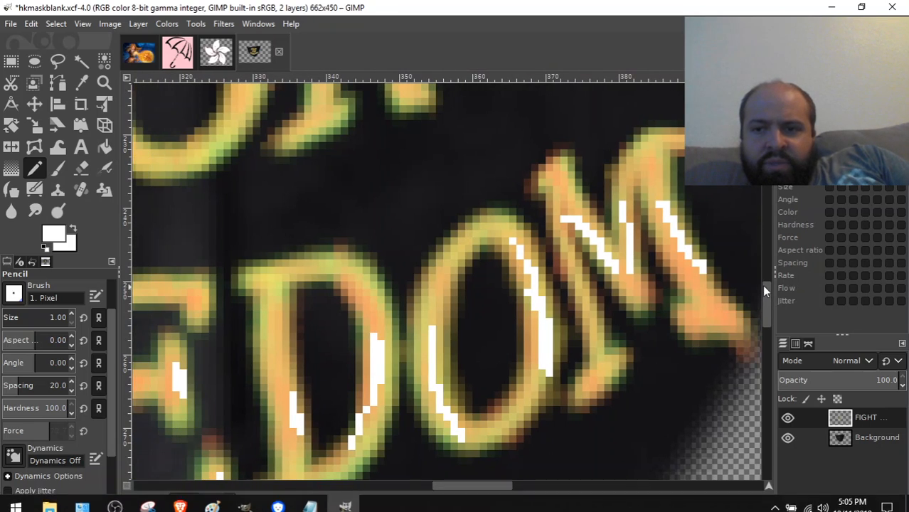
{"action": "left_click_drag", "start_coordinate": [711, 303], "coordinate": [738, 320]}
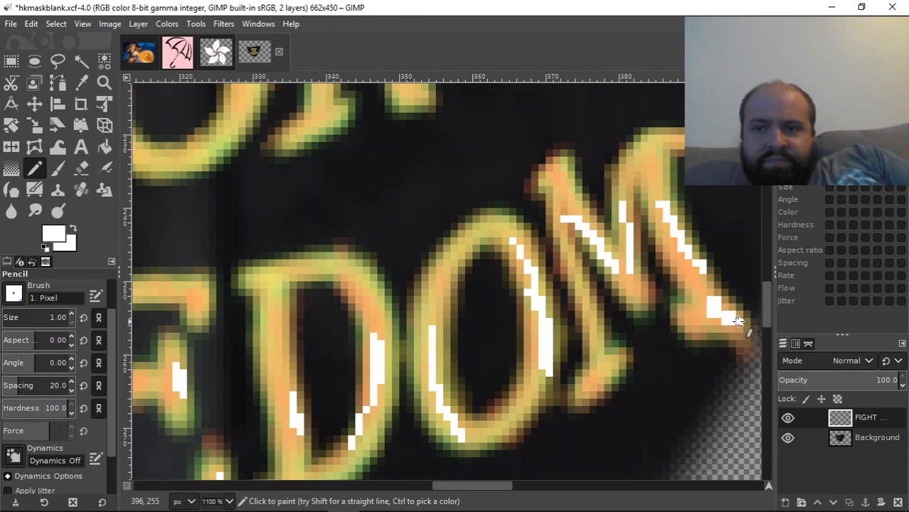
{"action": "left_click_drag", "start_coordinate": [652, 144], "coordinate": [658, 146]}
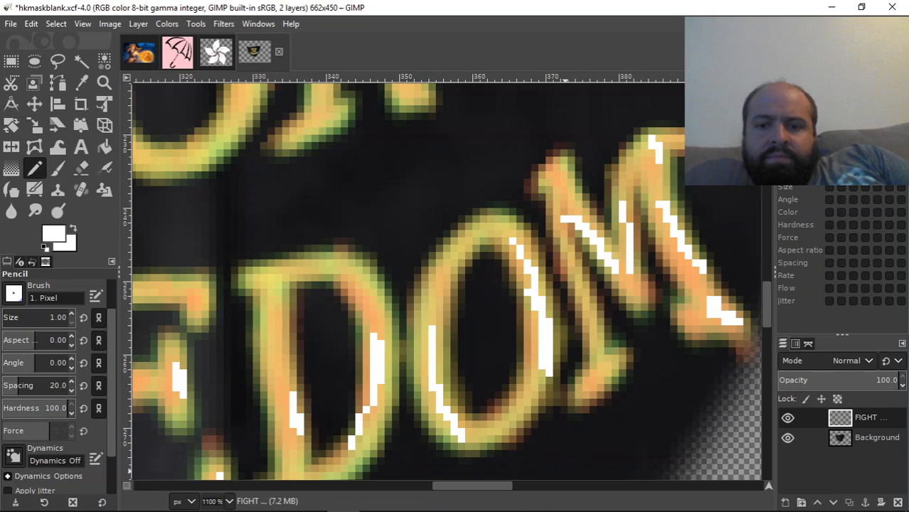
Pencil thin white highlights down the stems of both E's and along the top arm of the first E in FREEDOM
{"action": "left_click_drag", "start_coordinate": [487, 490], "coordinate": [430, 489]}
{"action": "left_click_drag", "start_coordinate": [764, 295], "coordinate": [771, 313]}
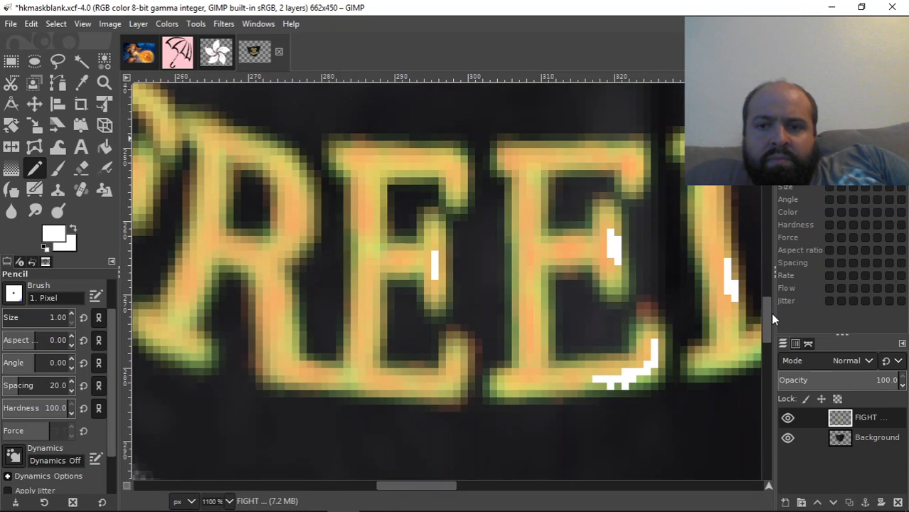
{"action": "left_click_drag", "start_coordinate": [529, 215], "coordinate": [529, 353]}
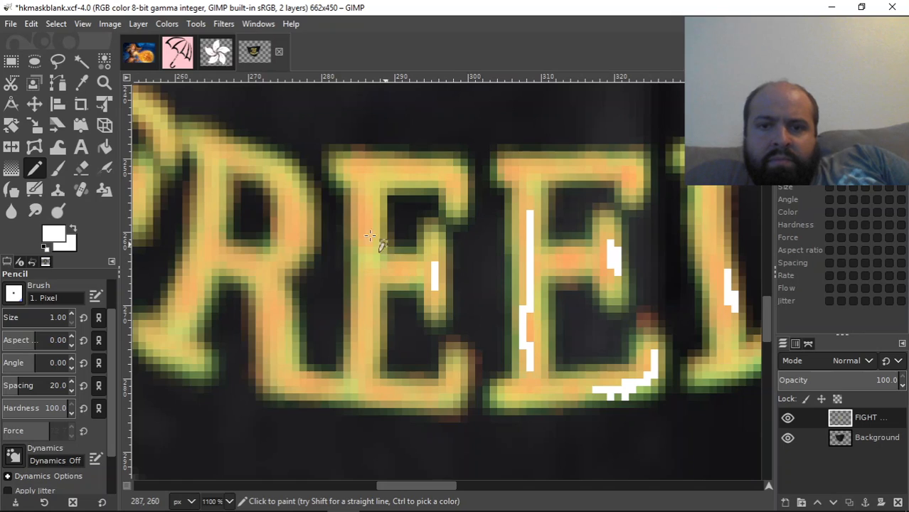
{"action": "left_click_drag", "start_coordinate": [361, 214], "coordinate": [366, 337]}
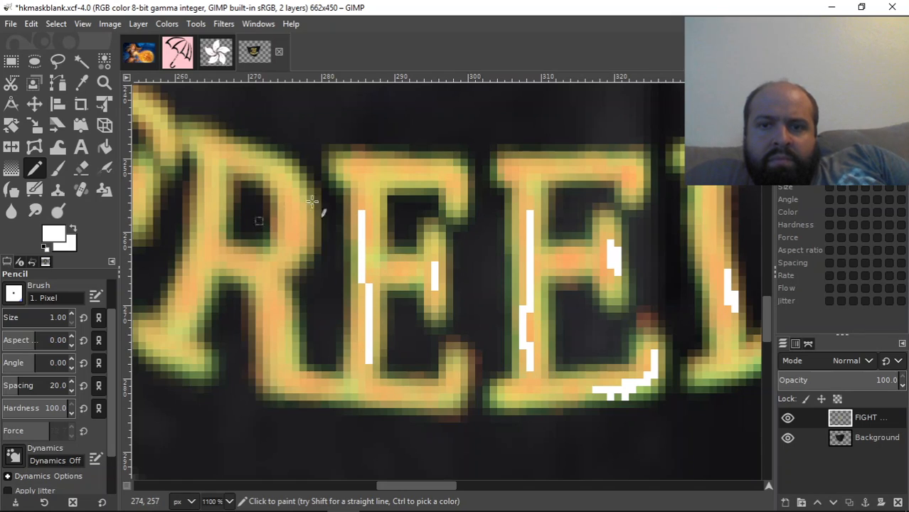
{"action": "mouse_move", "coordinate": [402, 162]}
{"action": "left_mouse_down"}
{"action": "mouse_move", "coordinate": [435, 162]}
{"action": "mouse_move", "coordinate": [458, 185]}
{"action": "left_mouse_up"}
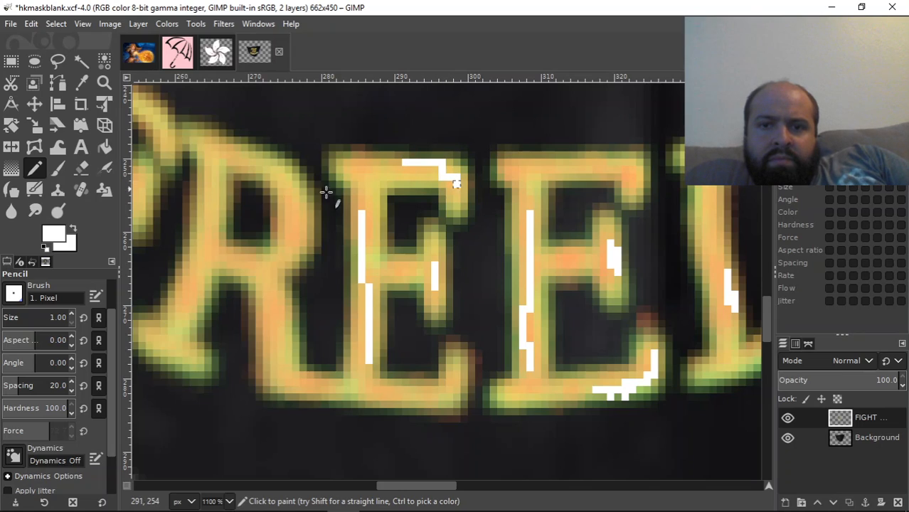
Pencil thin white highlights along the bowl, crossbar and leg of the R and the stem and arms of the F in FREEDOM
{"action": "mouse_move", "coordinate": [281, 184]}
{"action": "left_mouse_down"}
{"action": "mouse_move", "coordinate": [293, 248]}
{"action": "mouse_move", "coordinate": [273, 361]}
{"action": "mouse_move", "coordinate": [288, 381]}
{"action": "left_mouse_up"}
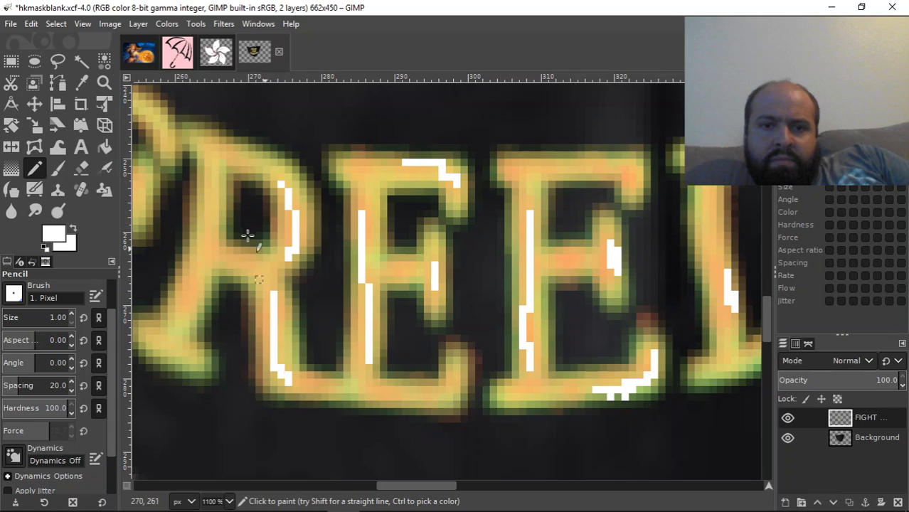
{"action": "left_click_drag", "start_coordinate": [211, 250], "coordinate": [270, 276]}
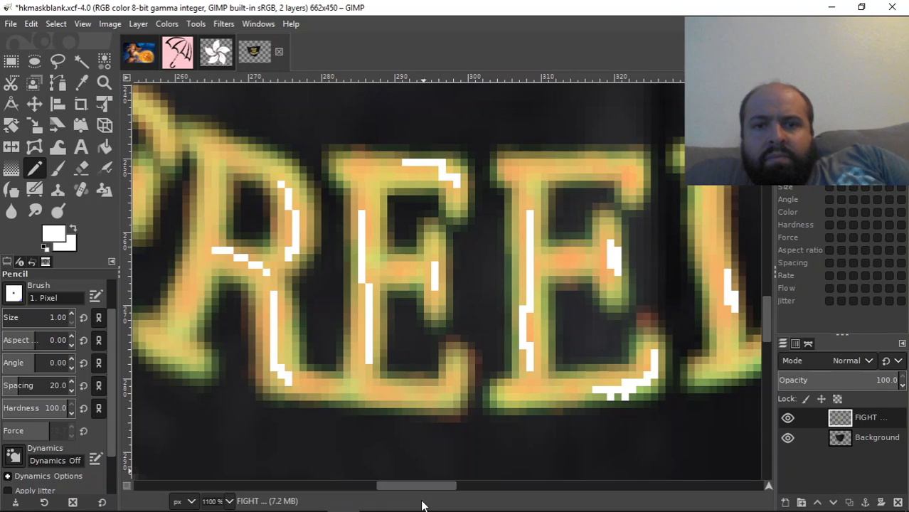
{"action": "left_click_drag", "start_coordinate": [428, 487], "coordinate": [374, 486]}
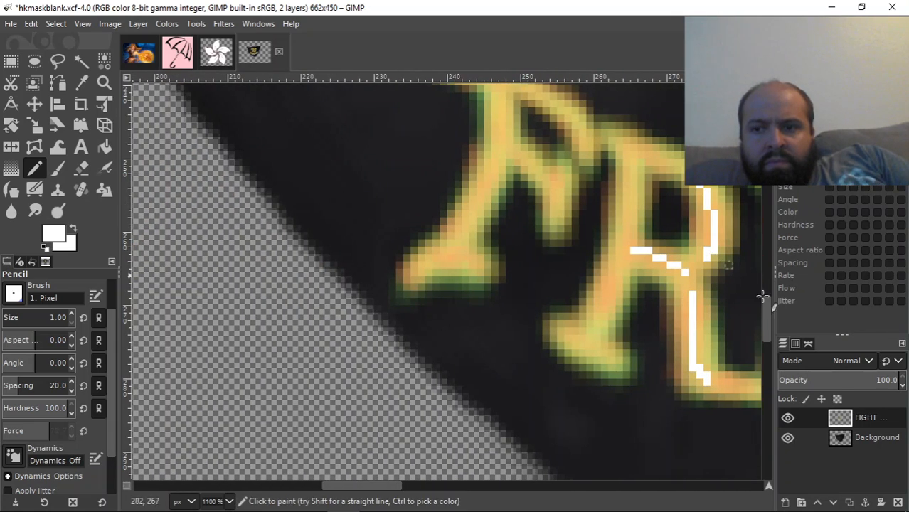
{"action": "left_click_drag", "start_coordinate": [767, 319], "coordinate": [762, 300]}
{"action": "mouse_move", "coordinate": [510, 272]}
{"action": "left_mouse_down"}
{"action": "mouse_move", "coordinate": [504, 341]}
{"action": "mouse_move", "coordinate": [463, 419]}
{"action": "left_mouse_up"}
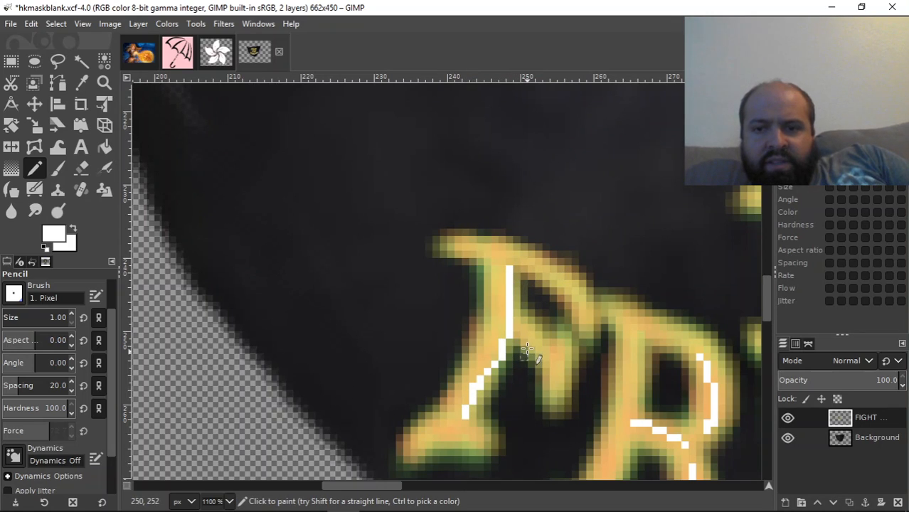
{"action": "mouse_move", "coordinate": [522, 329]}
{"action": "left_mouse_down"}
{"action": "mouse_move", "coordinate": [572, 357]}
{"action": "mouse_move", "coordinate": [570, 367]}
{"action": "left_mouse_up"}
{"action": "left_click_drag", "start_coordinate": [568, 284], "coordinate": [592, 321]}
Pencil thin white highlights along both sides of the O and on the bowl, leg and stem of the R in FOR
{"action": "left_click_drag", "start_coordinate": [367, 487], "coordinate": [441, 478]}
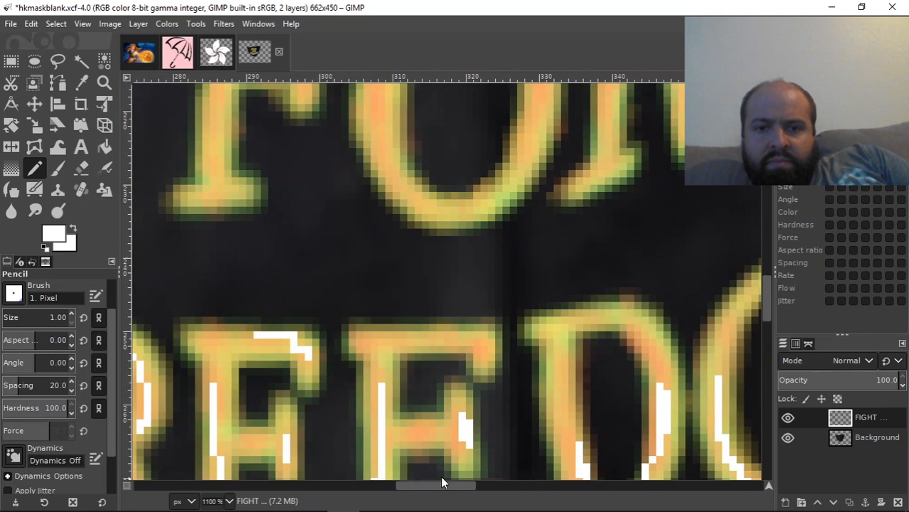
{"action": "left_click_drag", "start_coordinate": [767, 296], "coordinate": [766, 269]}
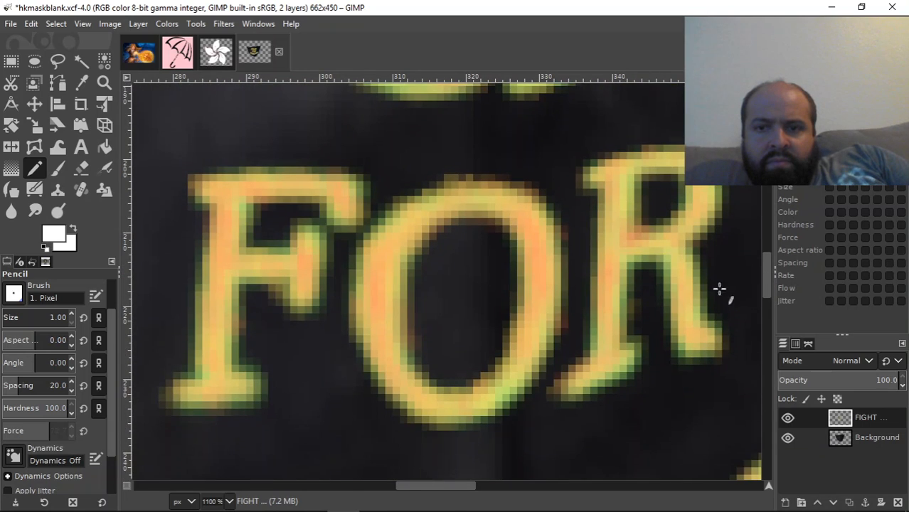
{"action": "mouse_move", "coordinate": [497, 199]}
{"action": "left_mouse_down"}
{"action": "mouse_move", "coordinate": [531, 229]}
{"action": "mouse_move", "coordinate": [539, 268]}
{"action": "mouse_move", "coordinate": [542, 311]}
{"action": "mouse_move", "coordinate": [526, 367]}
{"action": "left_mouse_up"}
{"action": "mouse_move", "coordinate": [384, 239]}
{"action": "left_mouse_down"}
{"action": "mouse_move", "coordinate": [382, 342]}
{"action": "mouse_move", "coordinate": [411, 384]}
{"action": "left_mouse_up"}
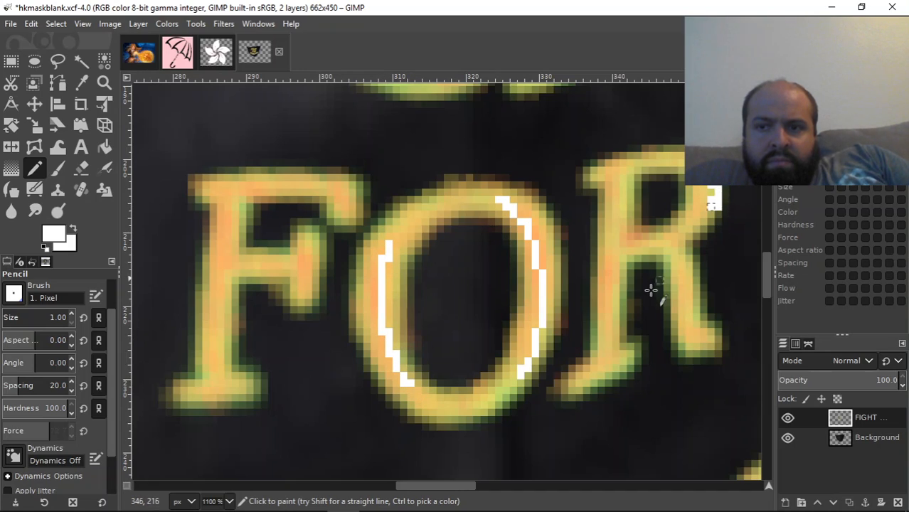
{"action": "left_click_drag", "start_coordinate": [682, 283], "coordinate": [696, 318]}
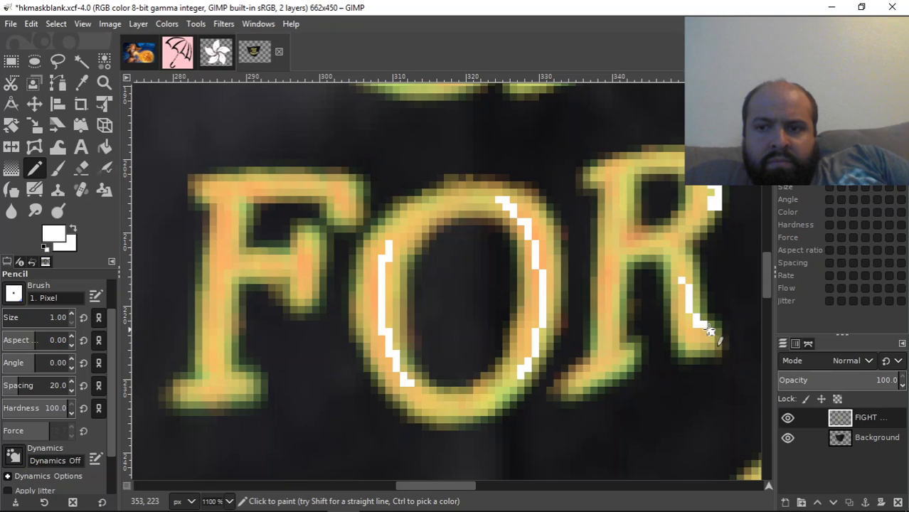
{"action": "mouse_move", "coordinate": [632, 269]}
{"action": "left_mouse_down"}
{"action": "mouse_move", "coordinate": [617, 306]}
{"action": "mouse_move", "coordinate": [623, 355]}
{"action": "left_mouse_up"}
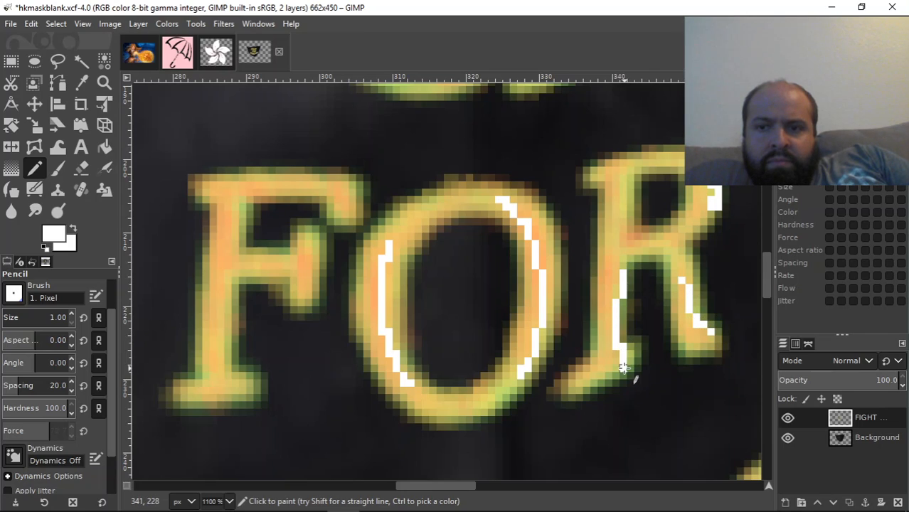
{"action": "left_click_drag", "start_coordinate": [622, 184], "coordinate": [630, 232]}
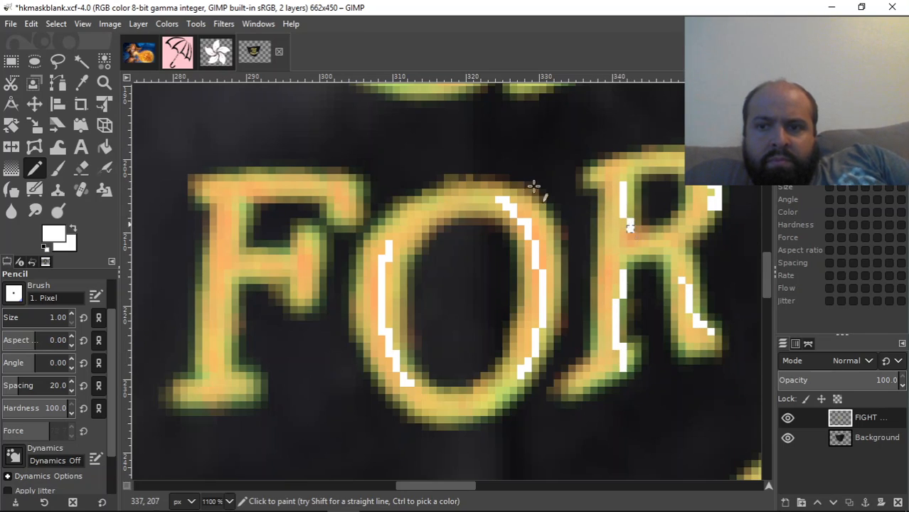
Pencil thin white highlights along the top arm, middle arm, stem and foot of the F in FOR
{"action": "left_click_drag", "start_coordinate": [352, 190], "coordinate": [352, 216]}
{"action": "mouse_move", "coordinate": [326, 186]}
{"action": "left_mouse_down"}
{"action": "mouse_move", "coordinate": [286, 176]}
{"action": "mouse_move", "coordinate": [237, 184]}
{"action": "mouse_move", "coordinate": [227, 214]}
{"action": "mouse_move", "coordinate": [230, 259]}
{"action": "mouse_move", "coordinate": [275, 260]}
{"action": "left_mouse_up"}
{"action": "mouse_move", "coordinate": [314, 232]}
{"action": "left_mouse_down"}
{"action": "mouse_move", "coordinate": [315, 289]}
{"action": "mouse_move", "coordinate": [309, 274]}
{"action": "mouse_move", "coordinate": [301, 306]}
{"action": "left_mouse_up"}
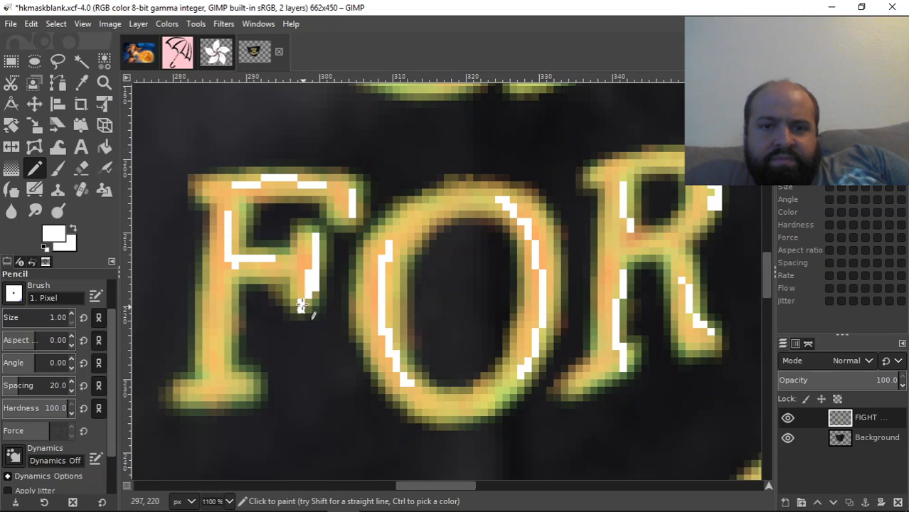
{"action": "mouse_move", "coordinate": [226, 299]}
{"action": "left_mouse_down"}
{"action": "mouse_move", "coordinate": [224, 351]}
{"action": "mouse_move", "coordinate": [239, 381]}
{"action": "mouse_move", "coordinate": [260, 391]}
{"action": "left_mouse_up"}
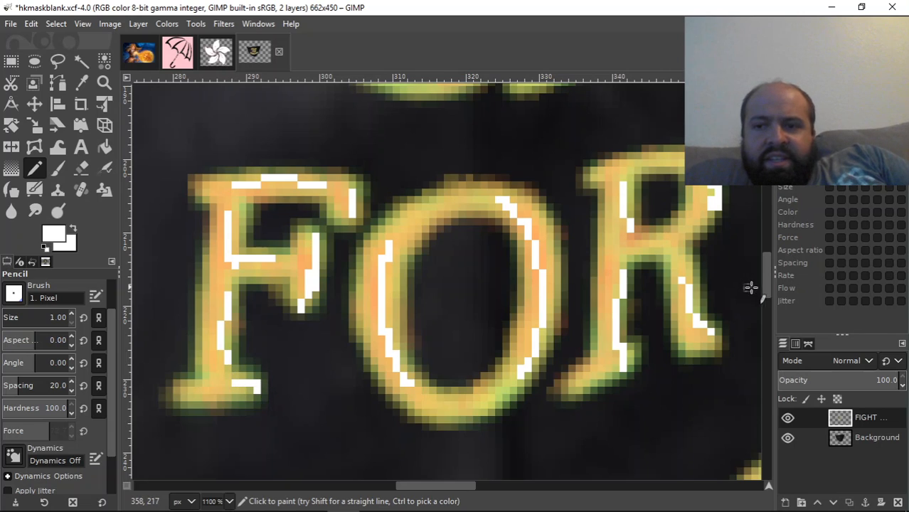
Pencil thin white highlights on the end of the top bar and down the stem of the T in FIGHT
{"action": "scroll", "coordinate": [761, 251], "scroll_direction": "up", "scroll_amount": 5}
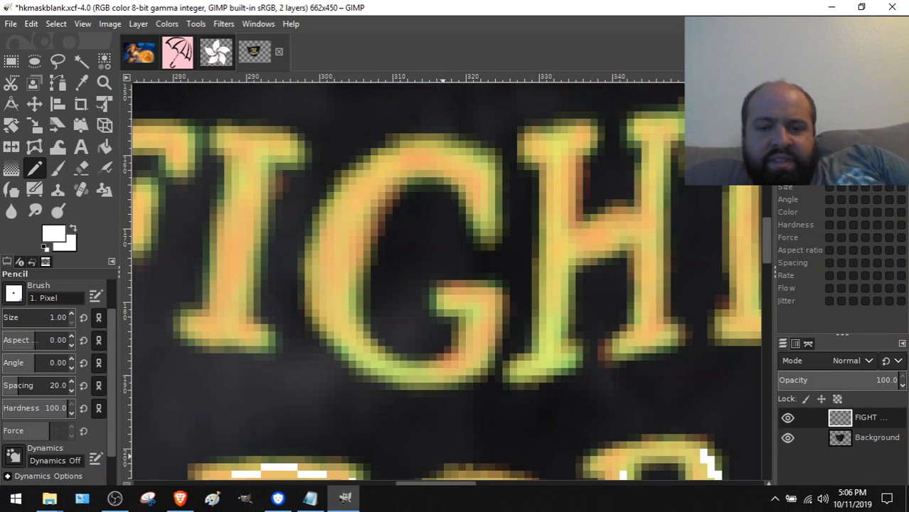
{"action": "left_click_drag", "start_coordinate": [430, 483], "coordinate": [475, 489]}
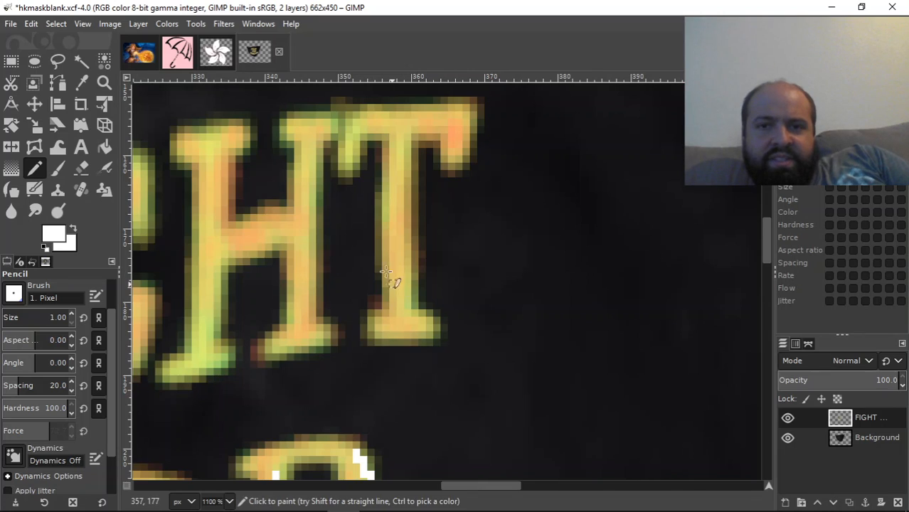
{"action": "mouse_move", "coordinate": [435, 114]}
{"action": "left_mouse_down"}
{"action": "mouse_move", "coordinate": [458, 115]}
{"action": "mouse_move", "coordinate": [458, 158]}
{"action": "left_mouse_up"}
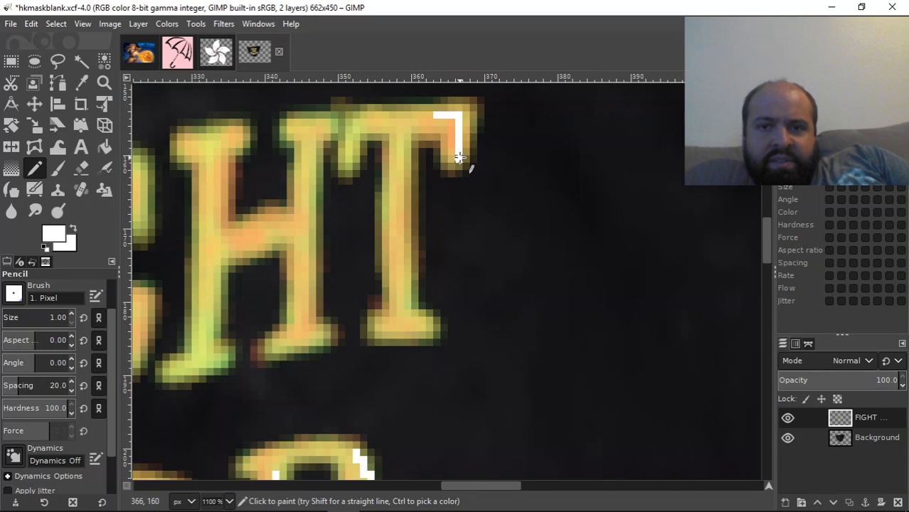
{"action": "mouse_move", "coordinate": [399, 128]}
{"action": "left_mouse_down"}
{"action": "mouse_move", "coordinate": [413, 183]}
{"action": "mouse_move", "coordinate": [412, 276]}
{"action": "mouse_move", "coordinate": [432, 337]}
{"action": "left_mouse_up"}
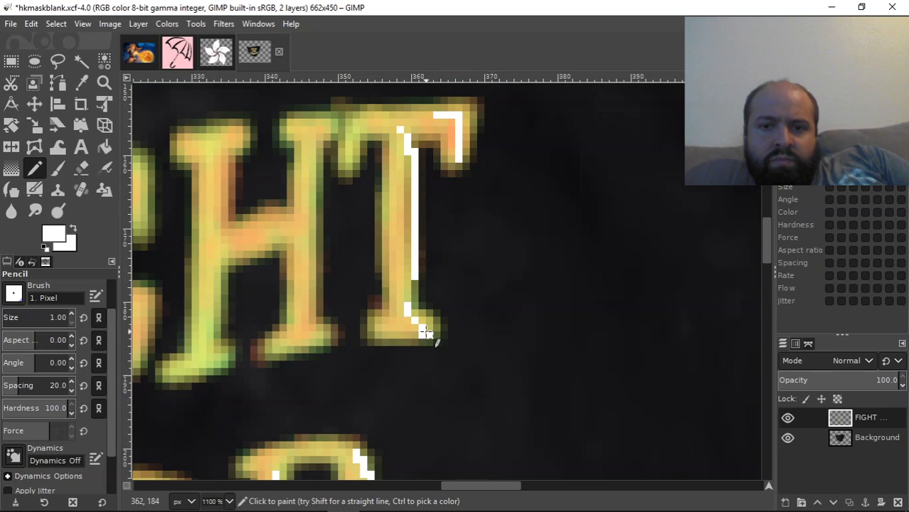
Pencil thin white highlights down both stems and across the crossbar of the H in FIGHT
{"action": "left_click_drag", "start_coordinate": [312, 126], "coordinate": [305, 318]}
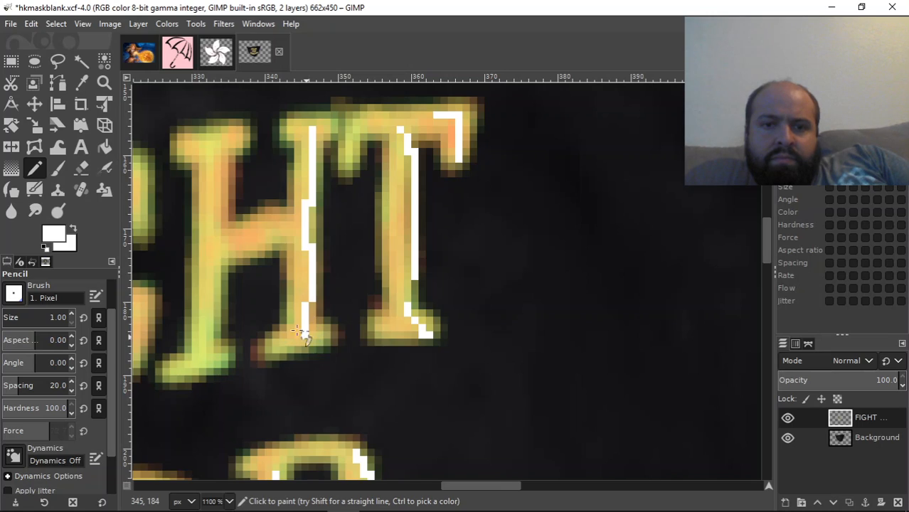
{"action": "mouse_move", "coordinate": [219, 246]}
{"action": "left_mouse_down"}
{"action": "mouse_move", "coordinate": [288, 222]}
{"action": "mouse_move", "coordinate": [261, 246]}
{"action": "left_mouse_up"}
{"action": "left_click_drag", "start_coordinate": [217, 155], "coordinate": [215, 226]}
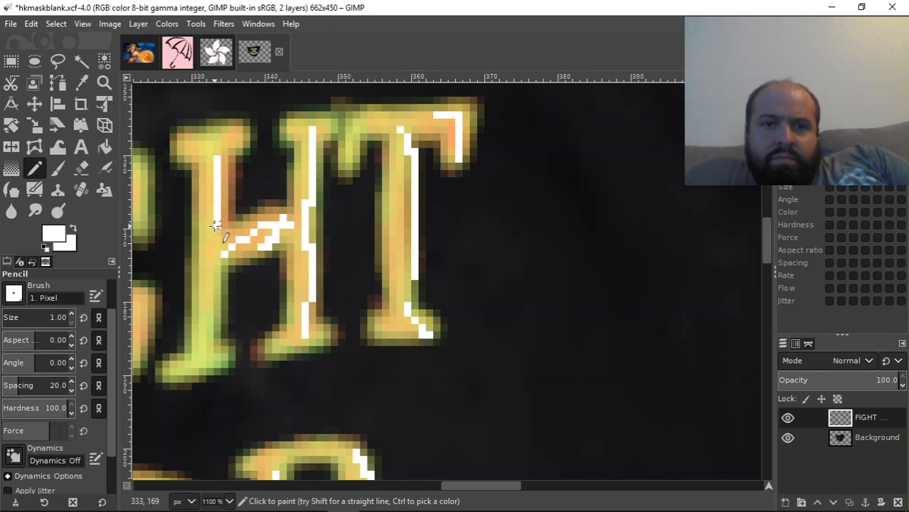
{"action": "left_click_drag", "start_coordinate": [231, 125], "coordinate": [215, 160]}
Pencil thin white highlights along the inner curve and the lower hook of the G in FIGHT
{"action": "left_click_drag", "start_coordinate": [481, 486], "coordinate": [405, 487]}
{"action": "mouse_move", "coordinate": [658, 174]}
{"action": "left_mouse_down"}
{"action": "mouse_move", "coordinate": [633, 168]}
{"action": "mouse_move", "coordinate": [565, 200]}
{"action": "mouse_move", "coordinate": [537, 294]}
{"action": "mouse_move", "coordinate": [554, 347]}
{"action": "mouse_move", "coordinate": [574, 357]}
{"action": "left_mouse_up"}
{"action": "mouse_move", "coordinate": [686, 303]}
{"action": "left_mouse_down"}
{"action": "mouse_move", "coordinate": [681, 361]}
{"action": "mouse_move", "coordinate": [660, 380]}
{"action": "left_mouse_up"}
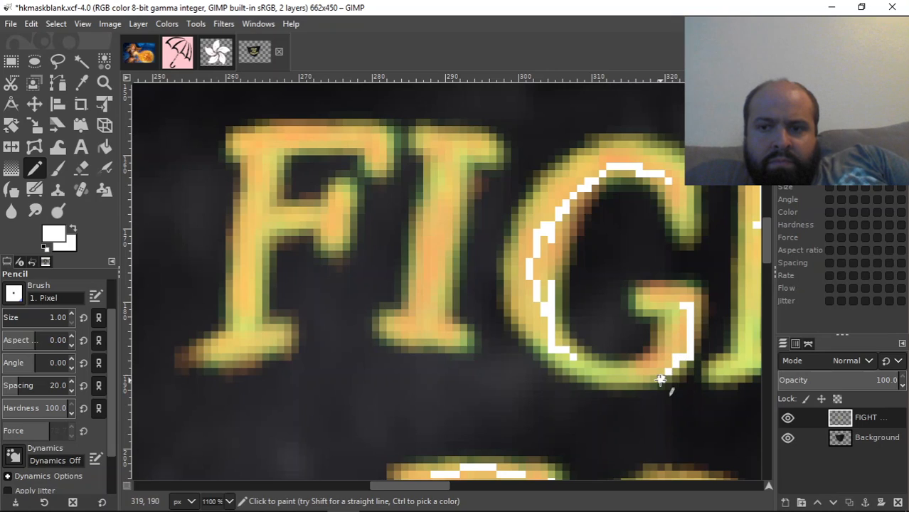
{"action": "left_click_drag", "start_coordinate": [669, 299], "coordinate": [684, 301]}
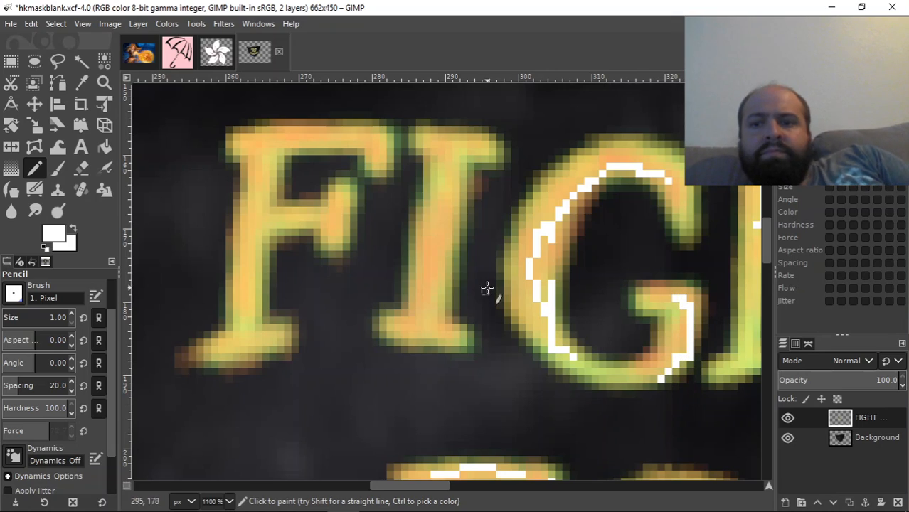
Pencil white highlights down the stem of the I and on the top arm, middle arm and foot of the F in FIGHT
{"action": "left_click", "coordinate": [448, 184]}
{"action": "left_click_drag", "start_coordinate": [445, 192], "coordinate": [439, 318]}
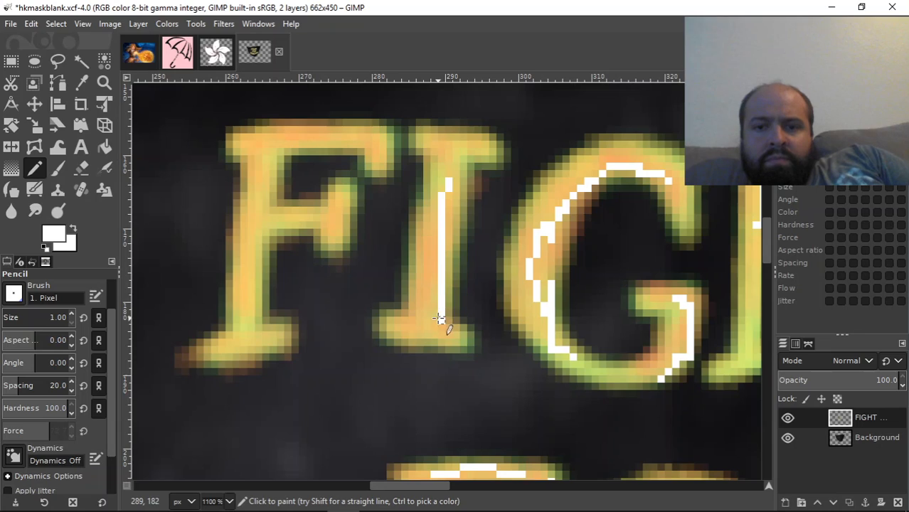
{"action": "left_click_drag", "start_coordinate": [456, 166], "coordinate": [448, 202]}
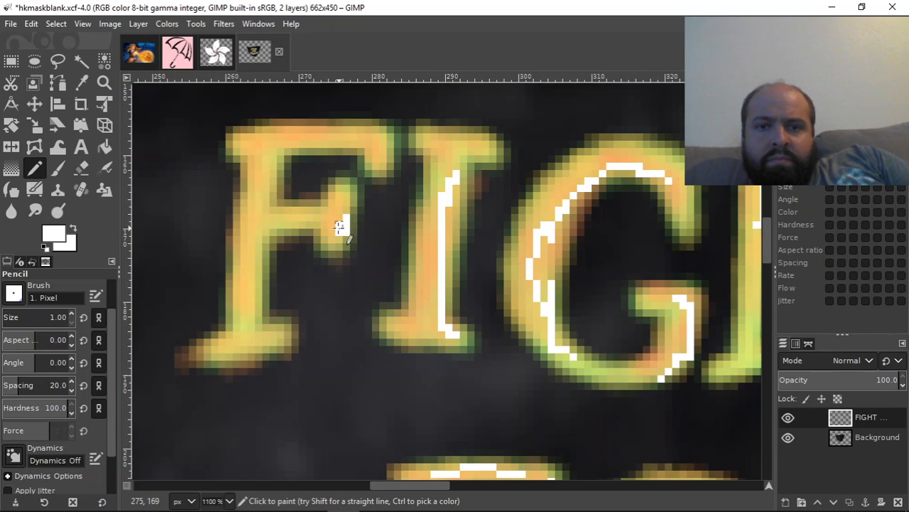
{"action": "mouse_move", "coordinate": [239, 311]}
{"action": "left_mouse_down"}
{"action": "mouse_move", "coordinate": [276, 348]}
{"action": "mouse_move", "coordinate": [221, 351]}
{"action": "mouse_move", "coordinate": [258, 321]}
{"action": "left_mouse_up"}
{"action": "mouse_move", "coordinate": [280, 146]}
{"action": "left_mouse_down"}
{"action": "mouse_move", "coordinate": [320, 138]}
{"action": "mouse_move", "coordinate": [381, 151]}
{"action": "mouse_move", "coordinate": [388, 162]}
{"action": "left_mouse_up"}
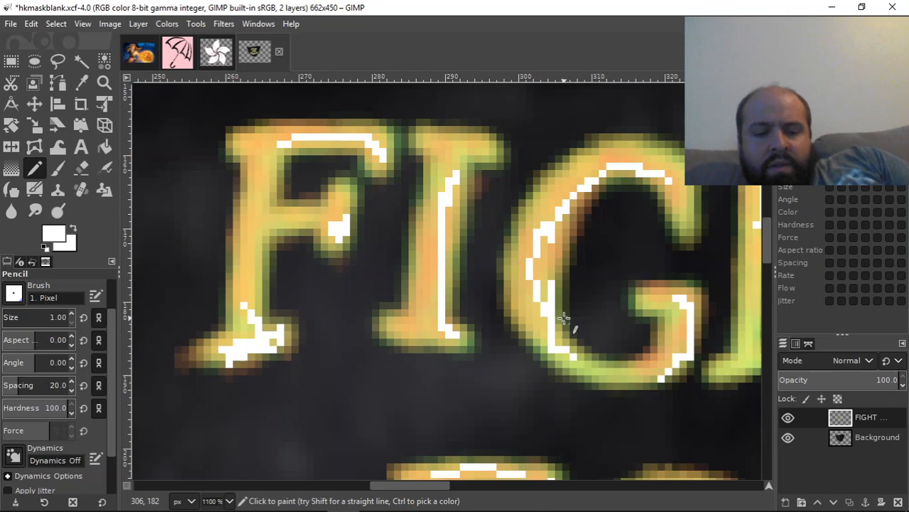
Examine the white highlights across the whole FIGHT FOR FREEDOM lettering on the mask at 200% zoom
{"action": "key", "text": "plus"}
{"action": "key", "text": "minus"}
{"action": "key", "text": "minus"}
{"action": "key", "text": "minus"}
{"action": "key", "text": "minus"}
{"action": "key", "text": "minus"}
{"action": "key", "text": "minus"}
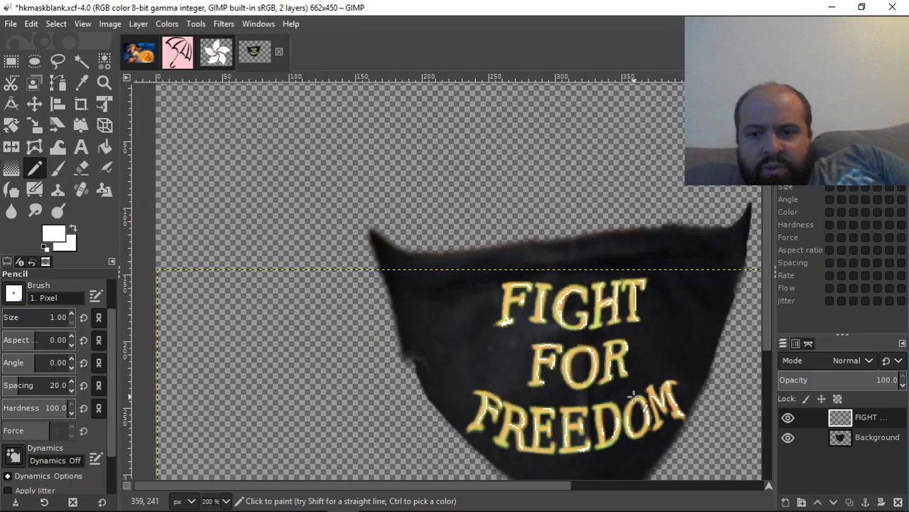
{"action": "left_click_drag", "start_coordinate": [512, 485], "coordinate": [561, 487]}
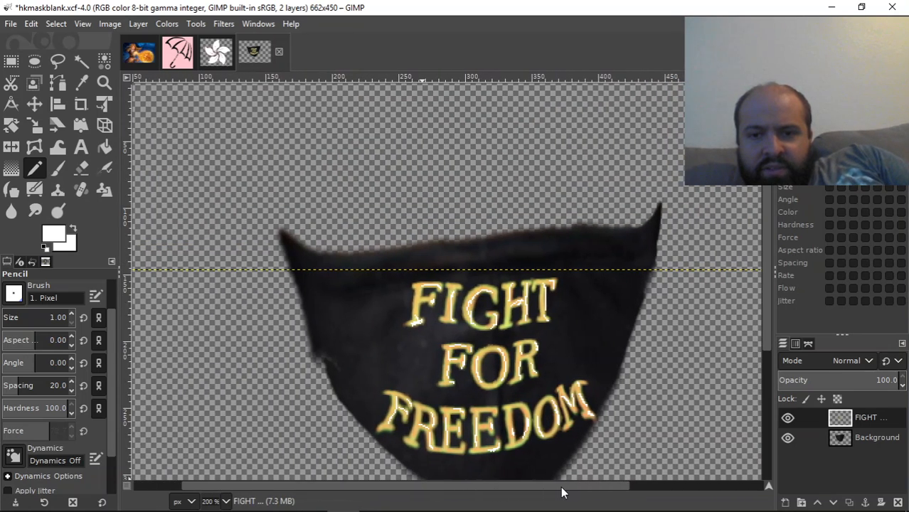
Choose the Smudge tool at size 5.27 and blend the white highlight along the top arm of the F in FIGHT
{"action": "left_click", "coordinate": [34, 211]}
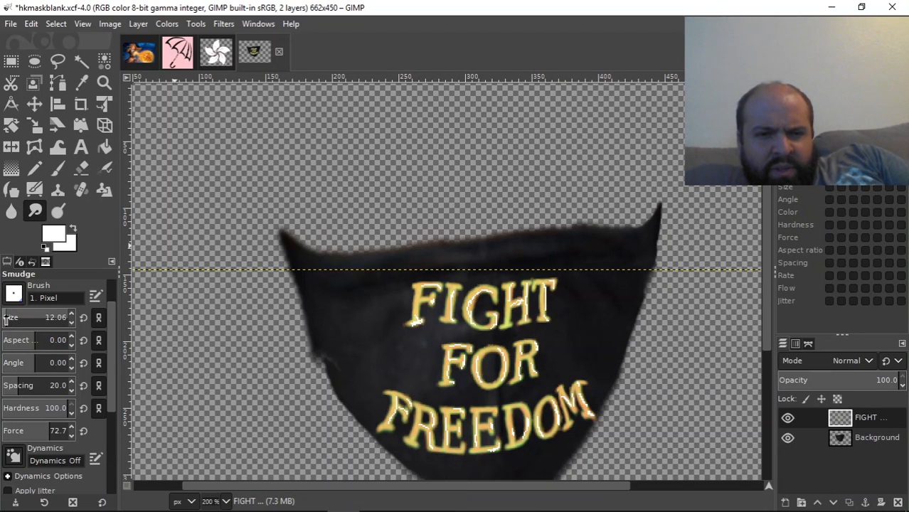
{"action": "left_click_drag", "start_coordinate": [5, 319], "coordinate": [4, 320]}
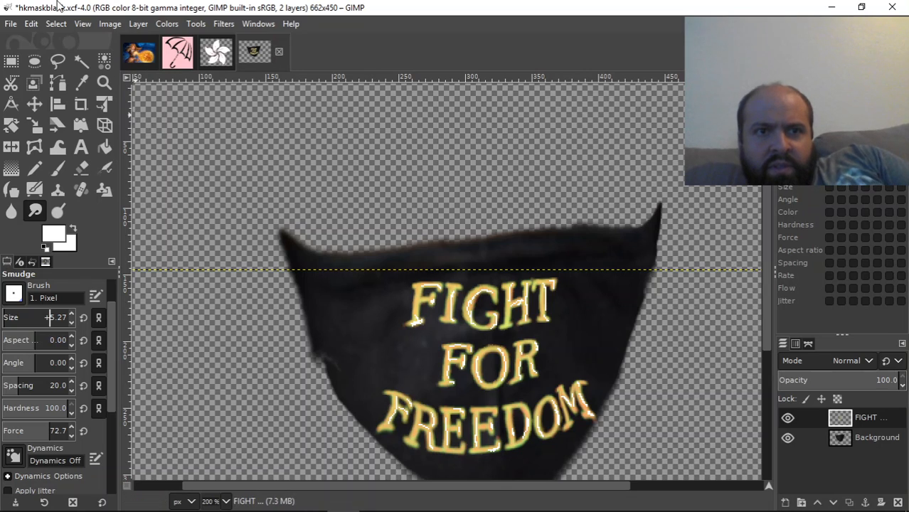
{"action": "left_click", "coordinate": [81, 24]}
{"action": "mouse_move", "coordinate": [114, 71]}
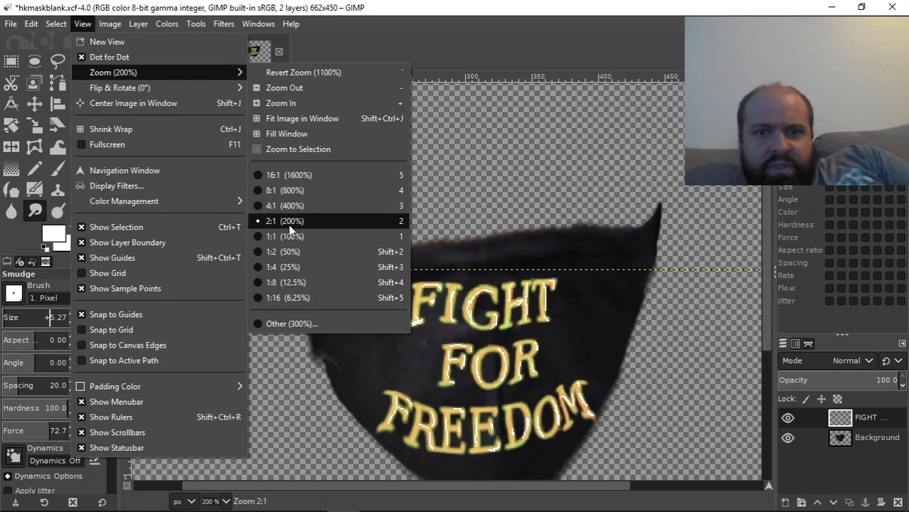
{"action": "left_click", "coordinate": [289, 204]}
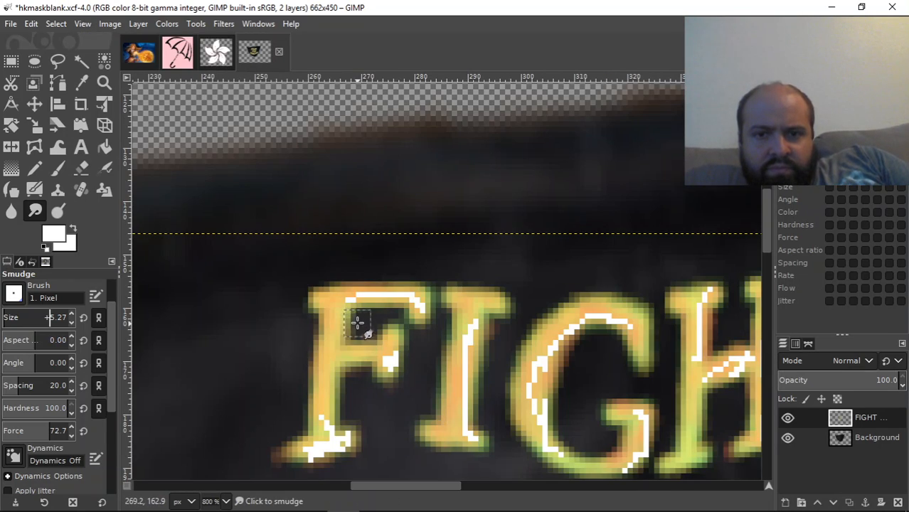
{"action": "left_click_drag", "start_coordinate": [353, 300], "coordinate": [420, 301]}
{"action": "left_click_drag", "start_coordinate": [397, 299], "coordinate": [341, 297]}
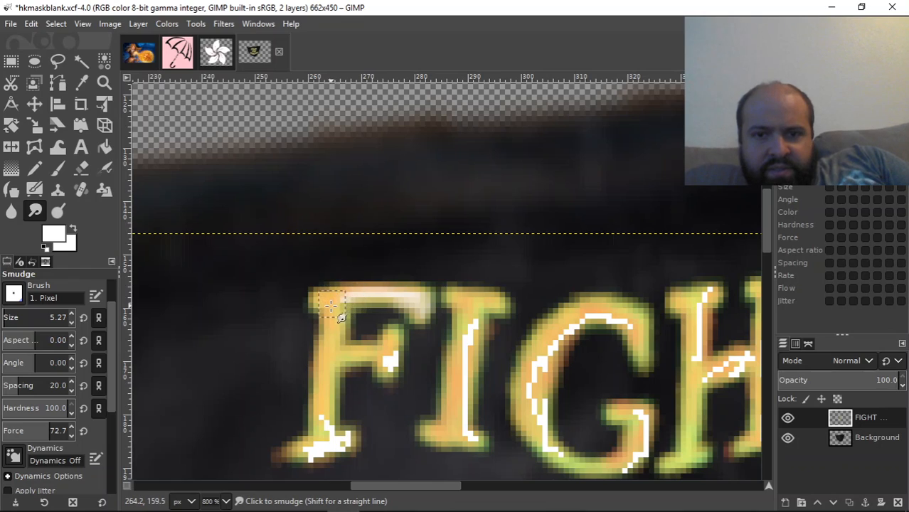
Smudge the white highlights on the middle arm and foot of the F and down the stem of the I in FIGHT
{"action": "mouse_move", "coordinate": [390, 360]}
{"action": "left_mouse_down"}
{"action": "mouse_move", "coordinate": [388, 345]}
{"action": "mouse_move", "coordinate": [392, 369]}
{"action": "left_mouse_up"}
{"action": "mouse_move", "coordinate": [323, 425]}
{"action": "left_mouse_down"}
{"action": "mouse_move", "coordinate": [325, 435]}
{"action": "mouse_move", "coordinate": [295, 455]}
{"action": "mouse_move", "coordinate": [349, 439]}
{"action": "mouse_move", "coordinate": [319, 403]}
{"action": "mouse_move", "coordinate": [329, 406]}
{"action": "left_mouse_up"}
{"action": "left_click_drag", "start_coordinate": [475, 318], "coordinate": [463, 355]}
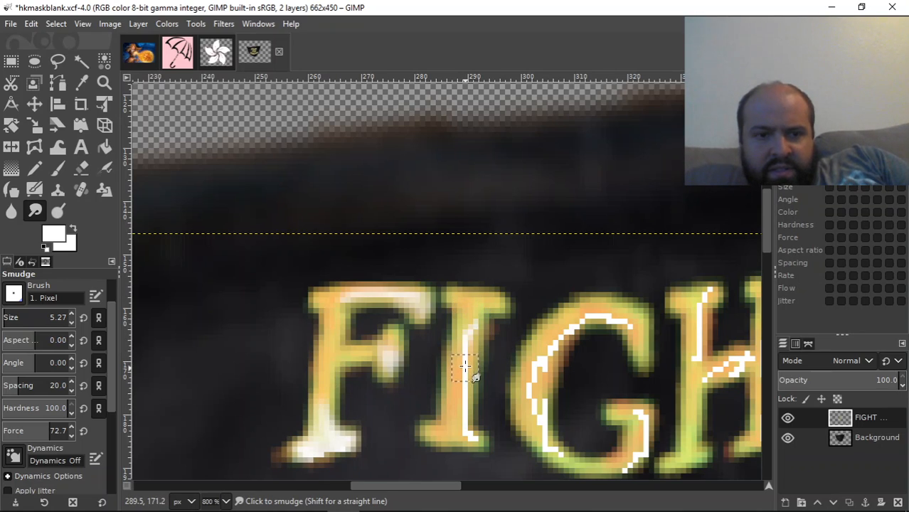
{"action": "left_click_drag", "start_coordinate": [111, 328], "coordinate": [111, 332]}
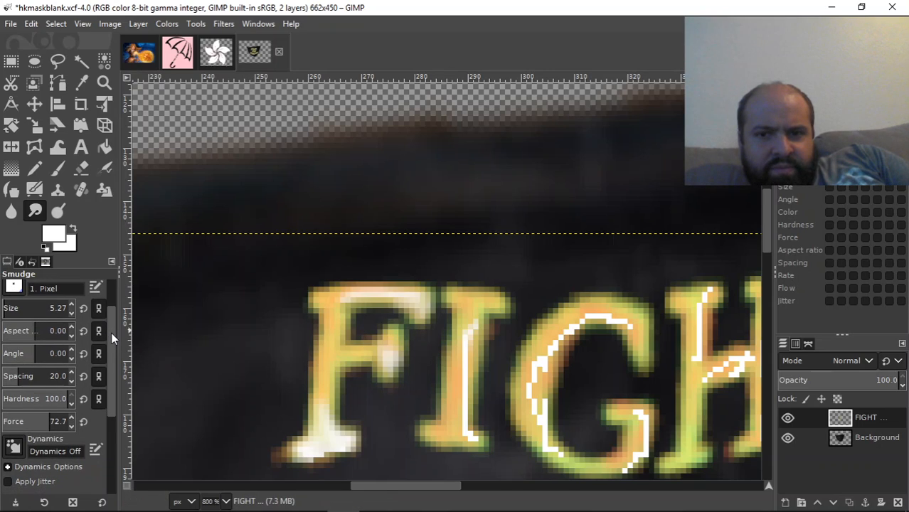
{"action": "left_click_drag", "start_coordinate": [469, 337], "coordinate": [460, 367]}
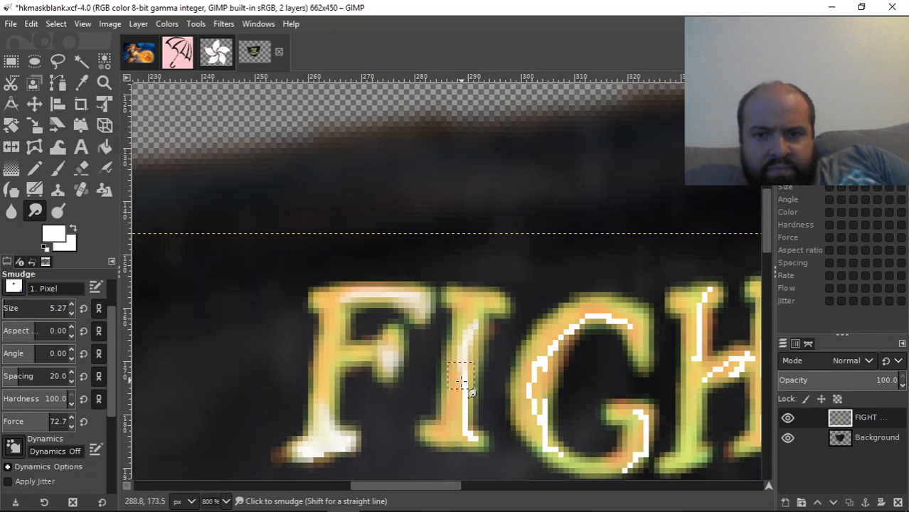
{"action": "mouse_move", "coordinate": [466, 378]}
{"action": "left_mouse_down"}
{"action": "mouse_move", "coordinate": [443, 422]}
{"action": "mouse_move", "coordinate": [454, 403]}
{"action": "mouse_move", "coordinate": [464, 433]}
{"action": "left_mouse_up"}
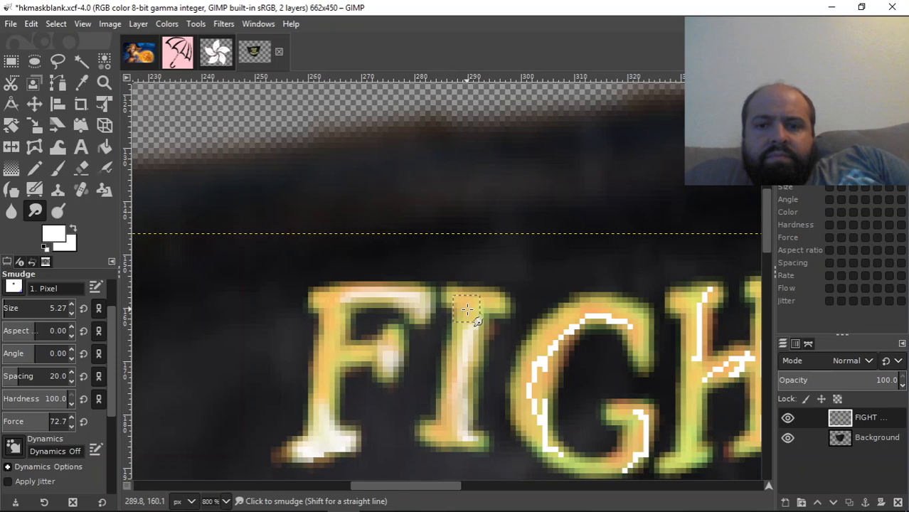
Smudge the white highlights along the inner curve and the lower hook of the G in FIGHT
{"action": "mouse_move", "coordinate": [411, 492]}
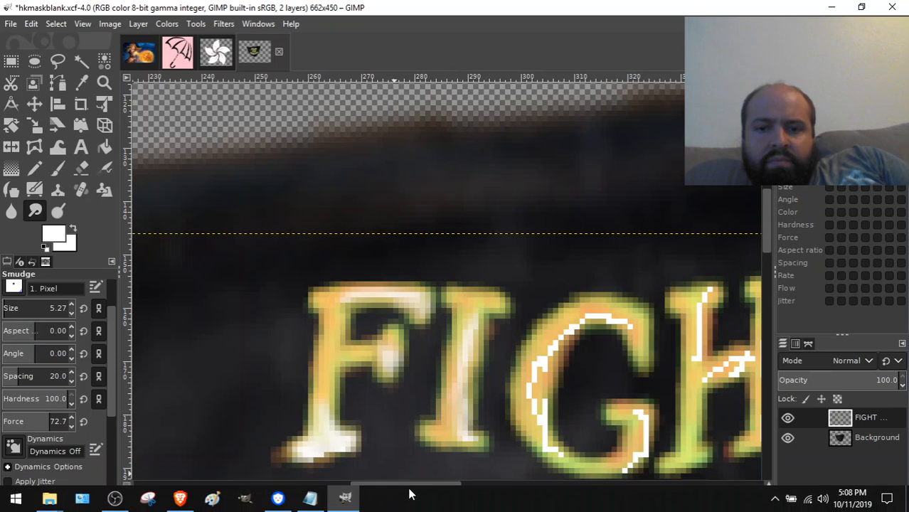
{"action": "left_click_drag", "start_coordinate": [385, 484], "coordinate": [436, 490]}
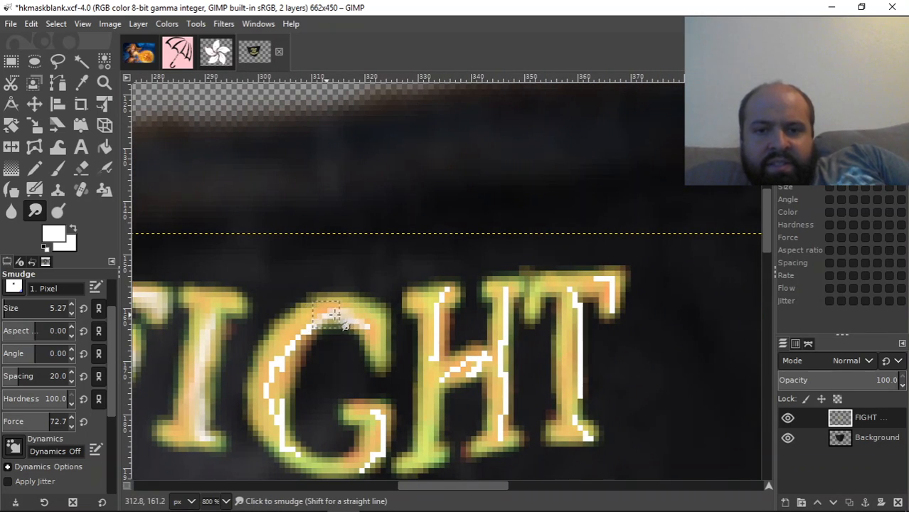
{"action": "mouse_move", "coordinate": [331, 324]}
{"action": "left_mouse_down"}
{"action": "mouse_move", "coordinate": [279, 350]}
{"action": "mouse_move", "coordinate": [309, 314]}
{"action": "mouse_move", "coordinate": [282, 352]}
{"action": "mouse_move", "coordinate": [277, 384]}
{"action": "mouse_move", "coordinate": [270, 376]}
{"action": "mouse_move", "coordinate": [279, 430]}
{"action": "mouse_move", "coordinate": [262, 415]}
{"action": "mouse_move", "coordinate": [271, 370]}
{"action": "mouse_move", "coordinate": [282, 440]}
{"action": "mouse_move", "coordinate": [273, 433]}
{"action": "mouse_move", "coordinate": [314, 460]}
{"action": "left_mouse_up"}
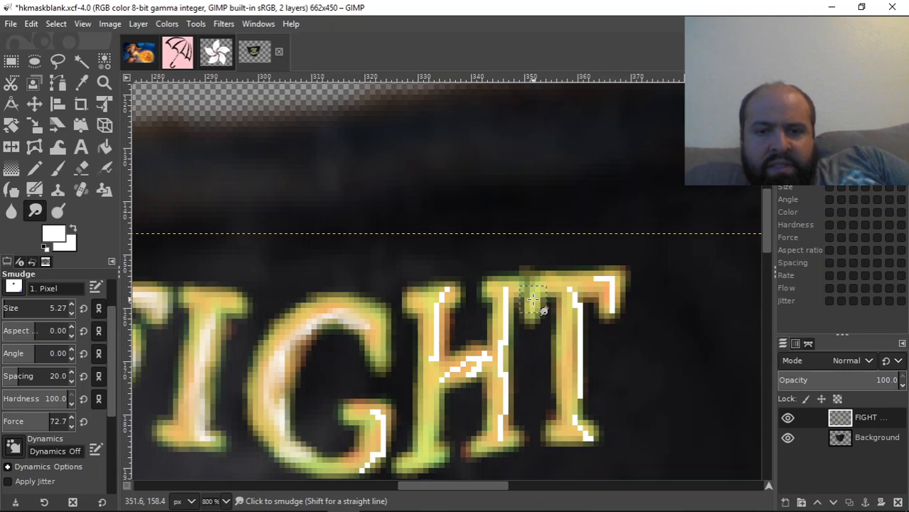
{"action": "scroll", "coordinate": [768, 206], "scroll_direction": "down", "scroll_amount": 5}
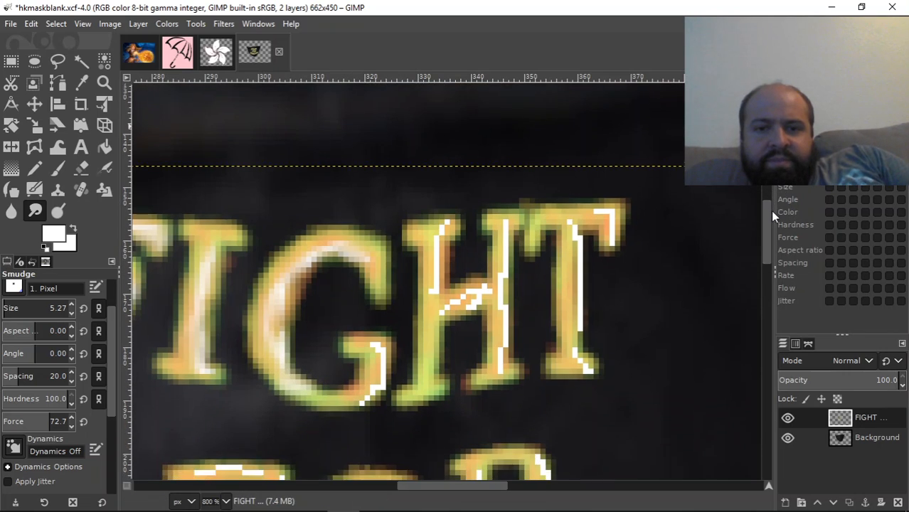
{"action": "mouse_move", "coordinate": [379, 325]}
{"action": "left_mouse_down"}
{"action": "mouse_move", "coordinate": [370, 317]}
{"action": "mouse_move", "coordinate": [359, 354]}
{"action": "left_mouse_up"}
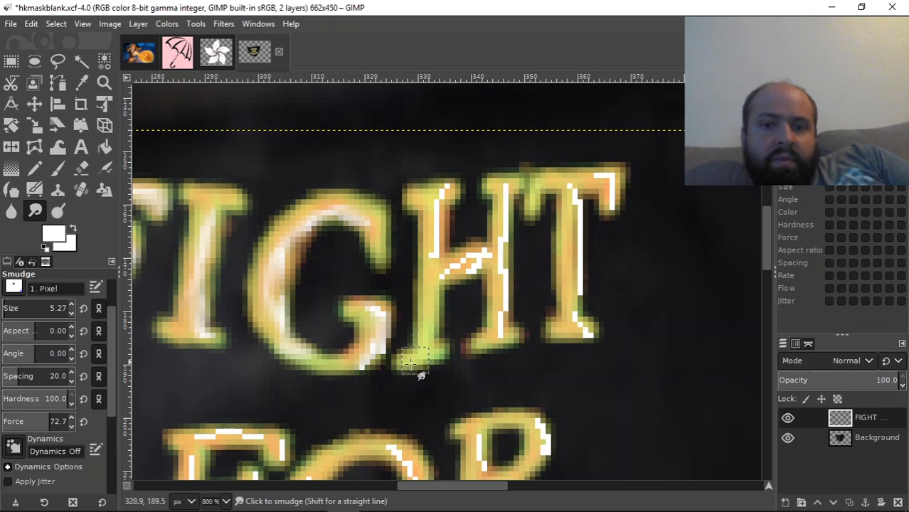
{"action": "left_click_drag", "start_coordinate": [364, 357], "coordinate": [367, 362]}
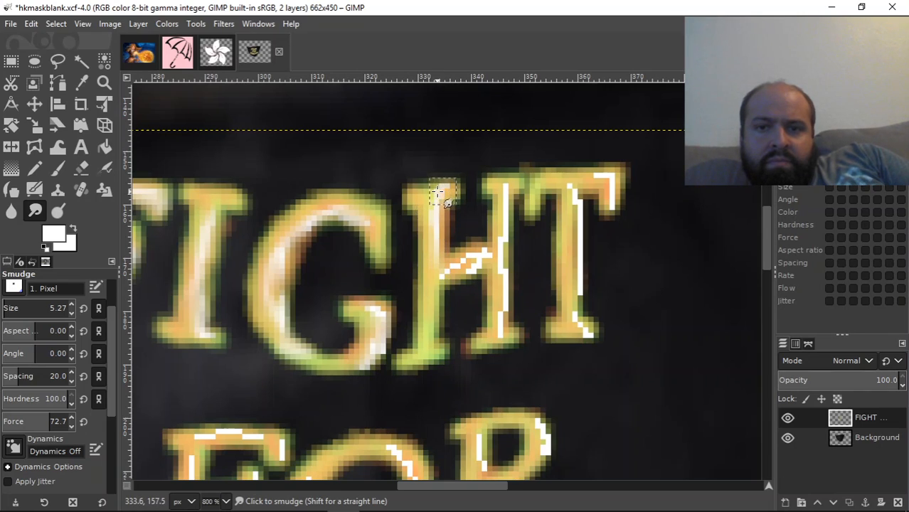
Smudge the white highlights on both stems and the crossbar of the H and on the stem and arm of the T in FIGHT
{"action": "mouse_move", "coordinate": [432, 207]}
{"action": "left_mouse_down"}
{"action": "mouse_move", "coordinate": [429, 254]}
{"action": "mouse_move", "coordinate": [444, 271]}
{"action": "mouse_move", "coordinate": [454, 260]}
{"action": "mouse_move", "coordinate": [486, 258]}
{"action": "mouse_move", "coordinate": [451, 269]}
{"action": "mouse_move", "coordinate": [499, 252]}
{"action": "mouse_move", "coordinate": [500, 288]}
{"action": "mouse_move", "coordinate": [497, 251]}
{"action": "mouse_move", "coordinate": [487, 252]}
{"action": "mouse_move", "coordinate": [489, 289]}
{"action": "mouse_move", "coordinate": [503, 304]}
{"action": "mouse_move", "coordinate": [496, 330]}
{"action": "mouse_move", "coordinate": [505, 332]}
{"action": "mouse_move", "coordinate": [495, 256]}
{"action": "mouse_move", "coordinate": [500, 195]}
{"action": "mouse_move", "coordinate": [487, 187]}
{"action": "mouse_move", "coordinate": [516, 183]}
{"action": "mouse_move", "coordinate": [502, 216]}
{"action": "left_mouse_up"}
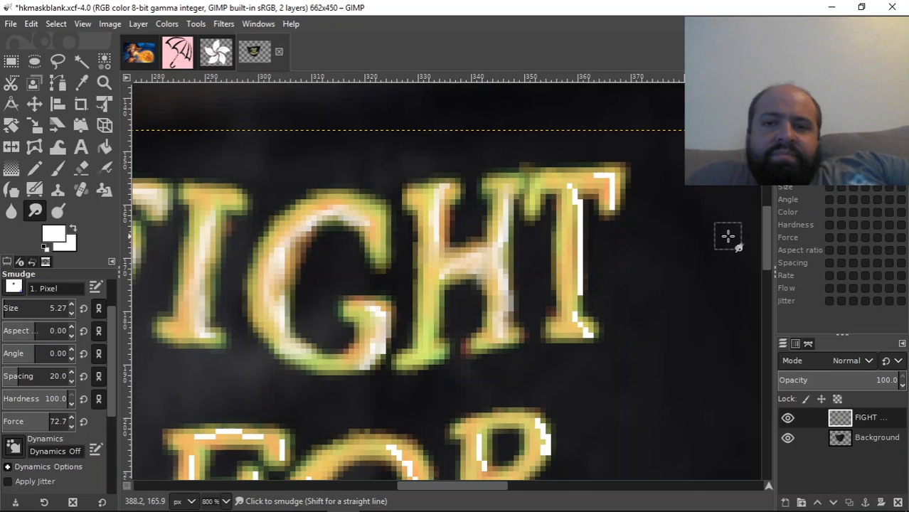
{"action": "mouse_move", "coordinate": [568, 203]}
{"action": "left_mouse_down"}
{"action": "mouse_move", "coordinate": [582, 239]}
{"action": "mouse_move", "coordinate": [559, 187]}
{"action": "mouse_move", "coordinate": [574, 217]}
{"action": "mouse_move", "coordinate": [590, 331]}
{"action": "left_mouse_up"}
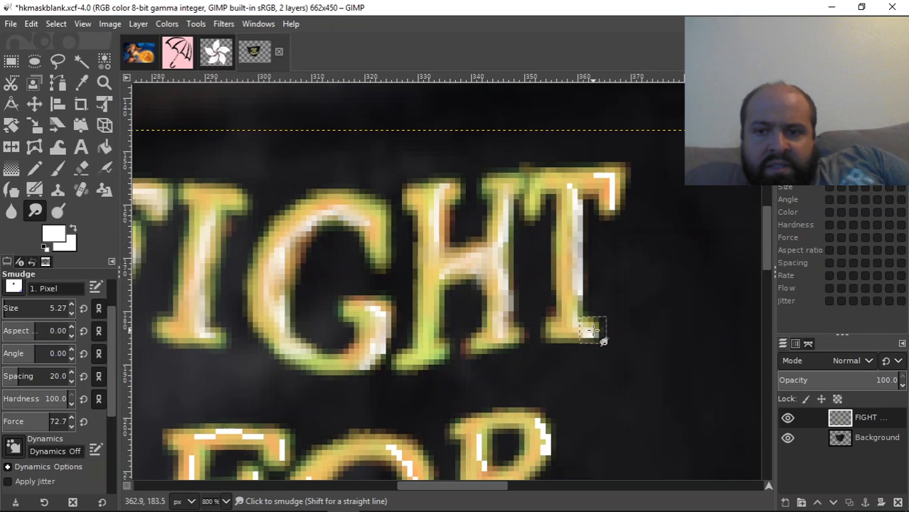
{"action": "mouse_move", "coordinate": [607, 184]}
{"action": "left_mouse_down"}
{"action": "mouse_move", "coordinate": [570, 184]}
{"action": "mouse_move", "coordinate": [606, 182]}
{"action": "mouse_move", "coordinate": [612, 192]}
{"action": "mouse_move", "coordinate": [596, 181]}
{"action": "mouse_move", "coordinate": [616, 171]}
{"action": "mouse_move", "coordinate": [620, 203]}
{"action": "left_mouse_up"}
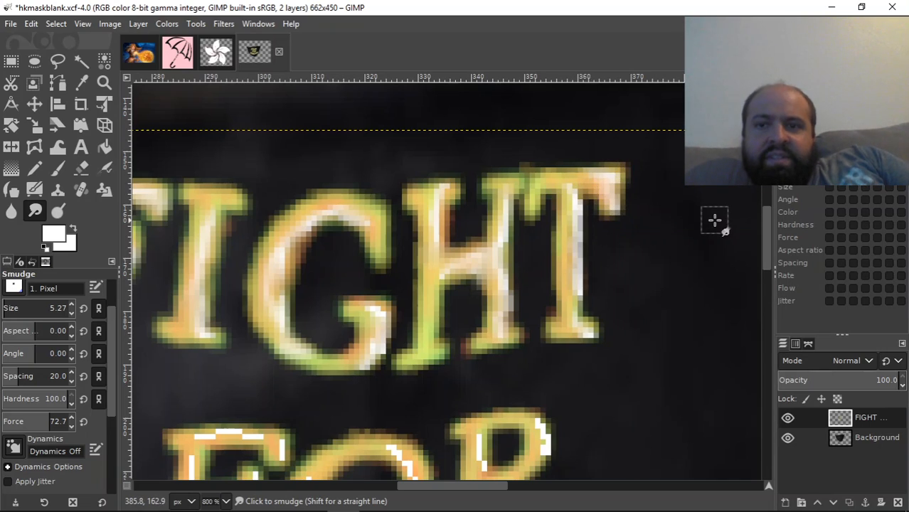
Smudge the white highlights on the bowl, stem and leg of the R in FOR, and save the image
{"action": "left_click_drag", "start_coordinate": [764, 229], "coordinate": [777, 255]}
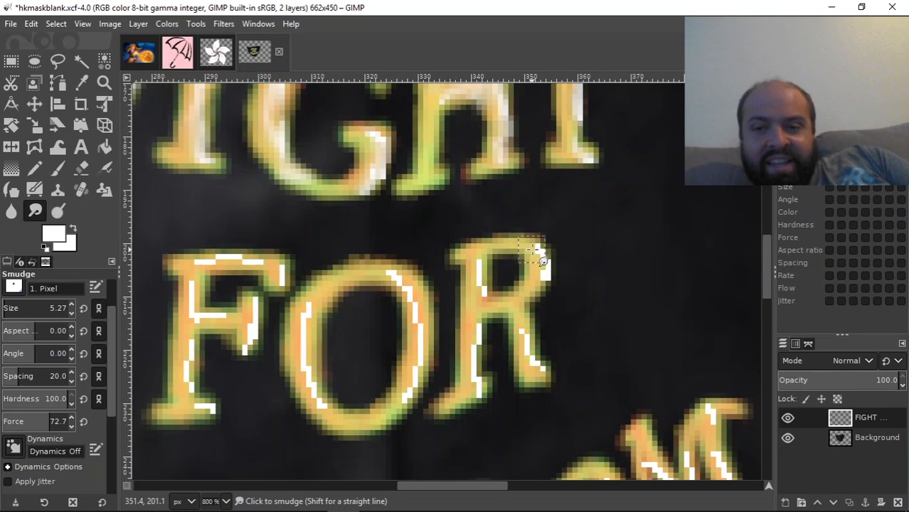
{"action": "mouse_move", "coordinate": [527, 246]}
{"action": "left_mouse_down"}
{"action": "mouse_move", "coordinate": [542, 253]}
{"action": "mouse_move", "coordinate": [551, 286]}
{"action": "mouse_move", "coordinate": [536, 274]}
{"action": "mouse_move", "coordinate": [544, 295]}
{"action": "left_mouse_up"}
{"action": "mouse_move", "coordinate": [478, 266]}
{"action": "left_mouse_down"}
{"action": "mouse_move", "coordinate": [480, 304]}
{"action": "mouse_move", "coordinate": [479, 253]}
{"action": "mouse_move", "coordinate": [478, 295]}
{"action": "mouse_move", "coordinate": [523, 321]}
{"action": "left_mouse_up"}
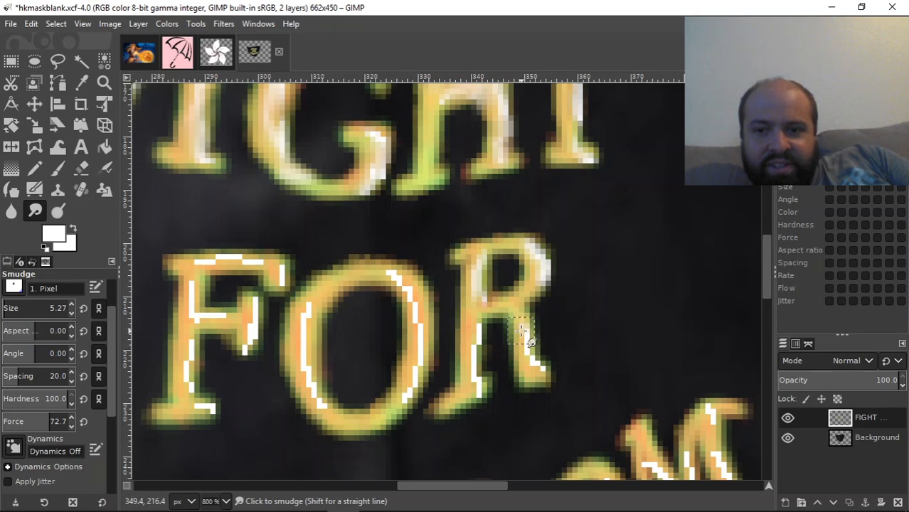
{"action": "left_click_drag", "start_coordinate": [529, 362], "coordinate": [544, 377]}
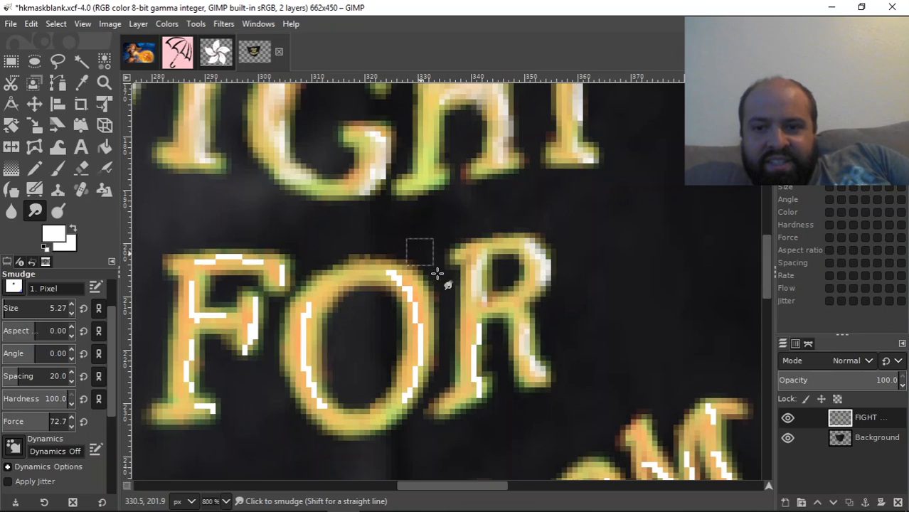
{"action": "mouse_move", "coordinate": [476, 337]}
{"action": "left_mouse_down"}
{"action": "mouse_move", "coordinate": [477, 391]}
{"action": "mouse_move", "coordinate": [473, 320]}
{"action": "left_mouse_up"}
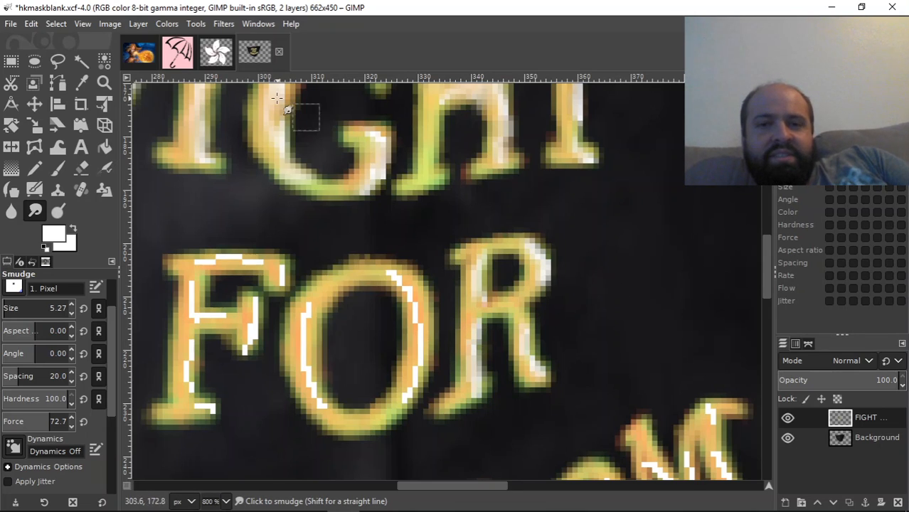
{"action": "left_click", "coordinate": [10, 25]}
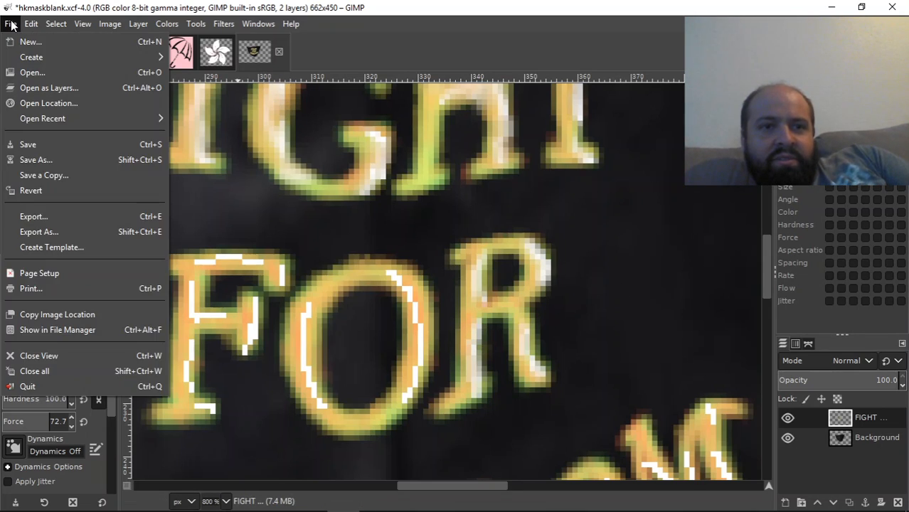
{"action": "left_click", "coordinate": [53, 143]}
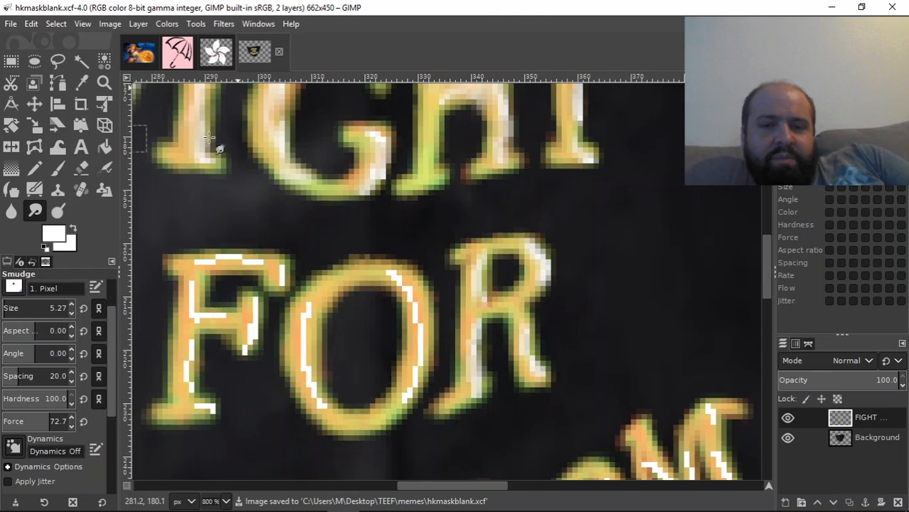
Smudge the white highlights on both sides of the O and on the arms and stem of the F in FOR
{"action": "mouse_move", "coordinate": [398, 280]}
{"action": "left_mouse_down"}
{"action": "mouse_move", "coordinate": [425, 330]}
{"action": "mouse_move", "coordinate": [409, 385]}
{"action": "left_mouse_up"}
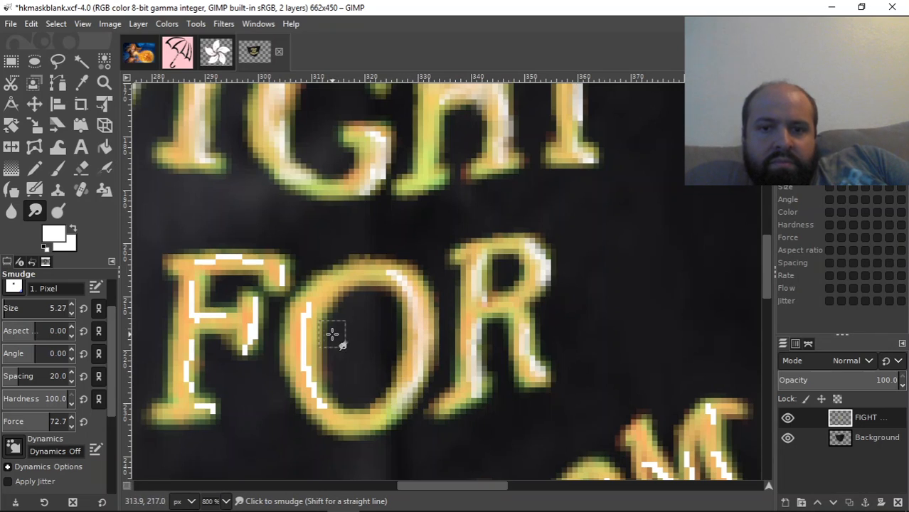
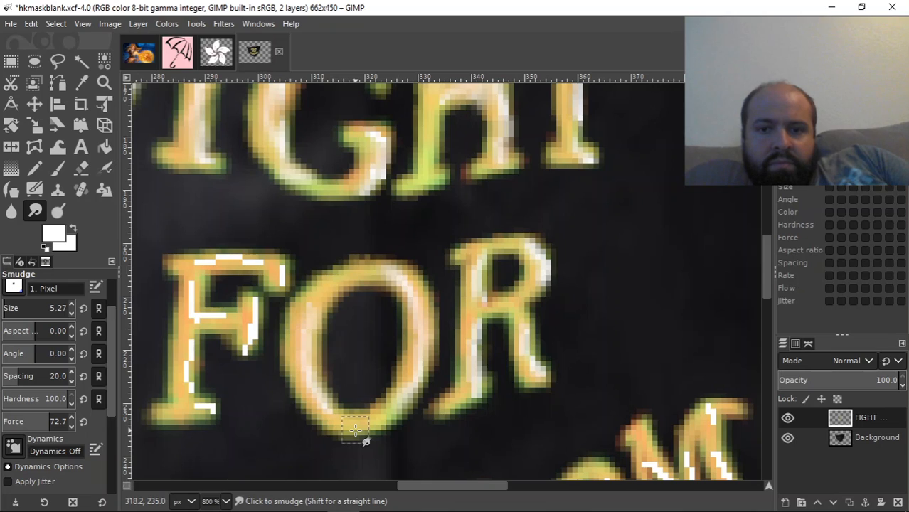
{"action": "mouse_move", "coordinate": [246, 328]}
{"action": "left_mouse_down"}
{"action": "mouse_move", "coordinate": [246, 298]}
{"action": "mouse_move", "coordinate": [231, 320]}
{"action": "mouse_move", "coordinate": [242, 318]}
{"action": "mouse_move", "coordinate": [206, 318]}
{"action": "mouse_move", "coordinate": [241, 313]}
{"action": "mouse_move", "coordinate": [247, 347]}
{"action": "mouse_move", "coordinate": [246, 349]}
{"action": "left_mouse_up"}
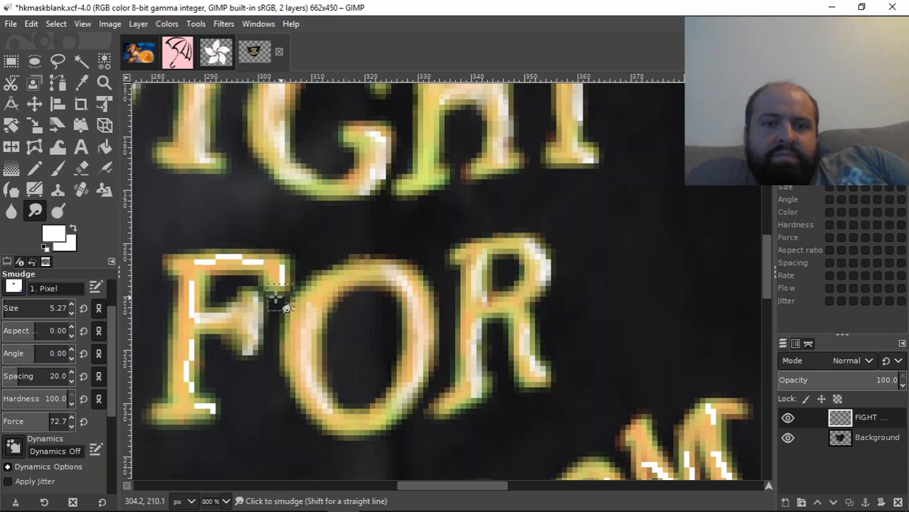
{"action": "mouse_move", "coordinate": [281, 269]}
{"action": "left_mouse_down"}
{"action": "mouse_move", "coordinate": [217, 261]}
{"action": "mouse_move", "coordinate": [260, 261]}
{"action": "left_mouse_up"}
{"action": "mouse_move", "coordinate": [190, 294]}
{"action": "left_mouse_down"}
{"action": "mouse_move", "coordinate": [193, 338]}
{"action": "mouse_move", "coordinate": [189, 351]}
{"action": "mouse_move", "coordinate": [185, 344]}
{"action": "mouse_move", "coordinate": [186, 375]}
{"action": "mouse_move", "coordinate": [180, 369]}
{"action": "mouse_move", "coordinate": [193, 408]}
{"action": "left_mouse_up"}
Examine the blended highlights across the words FIGHT and FOR at 550% zoom
{"action": "scroll", "coordinate": [199, 409], "scroll_direction": "down", "scroll_amount": 1}
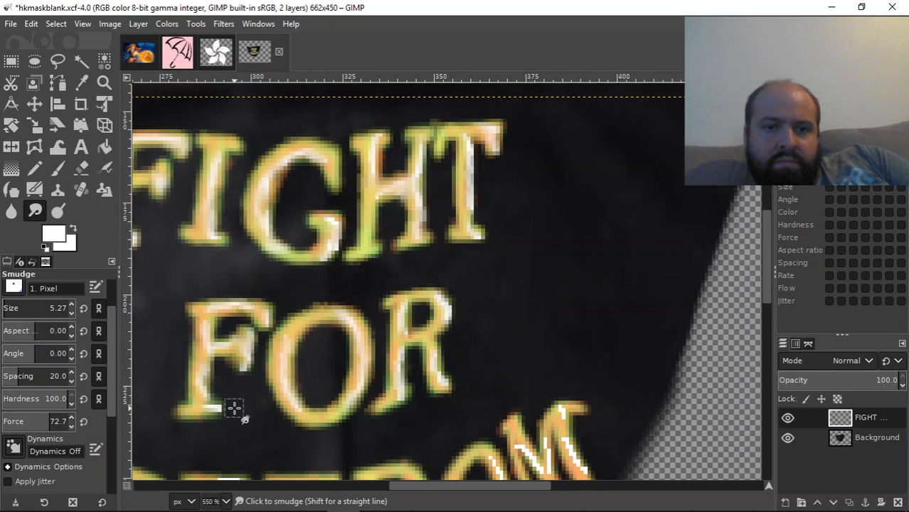
{"action": "mouse_move", "coordinate": [498, 506]}
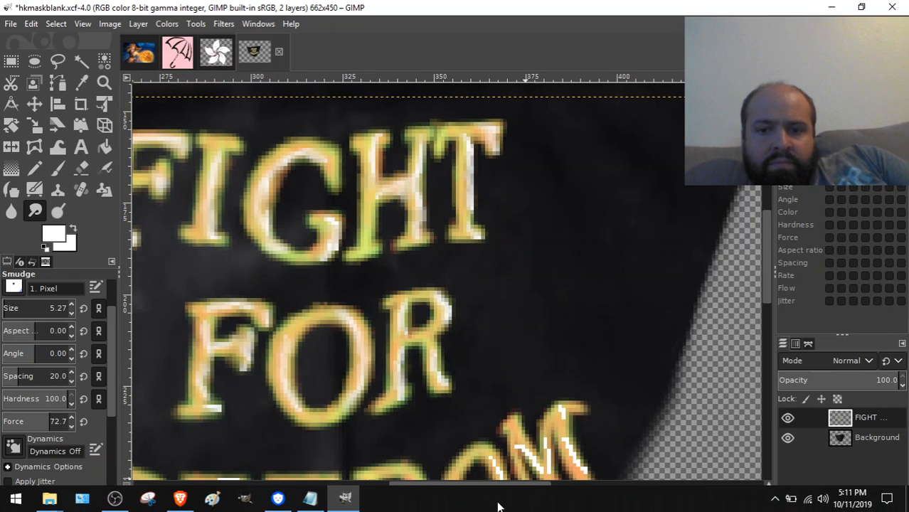
{"action": "scroll", "coordinate": [767, 282], "scroll_direction": "down", "scroll_amount": 4}
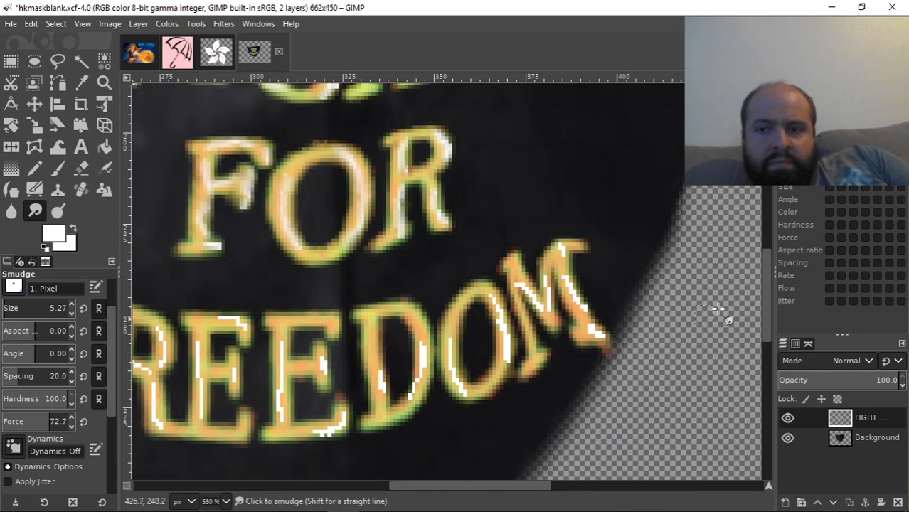
{"action": "scroll", "coordinate": [760, 295], "scroll_direction": "up", "scroll_amount": 4}
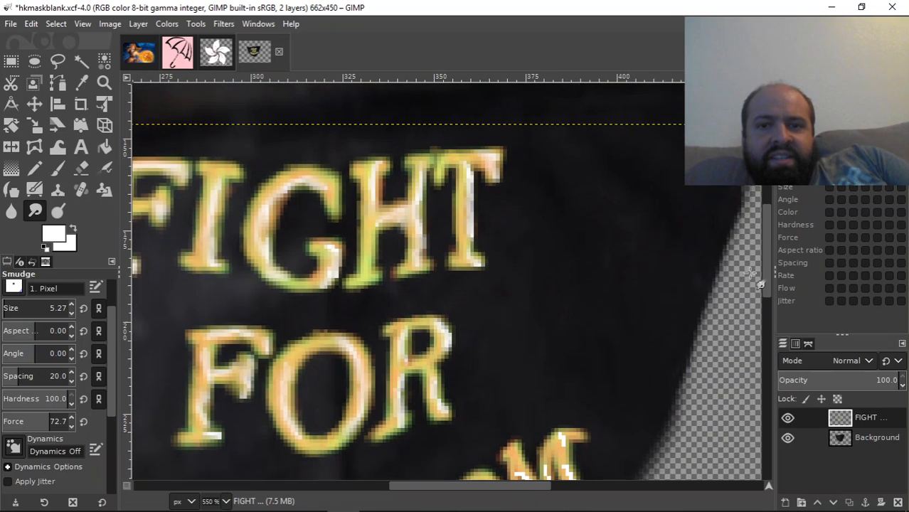
{"action": "left_click_drag", "start_coordinate": [447, 488], "coordinate": [410, 483]}
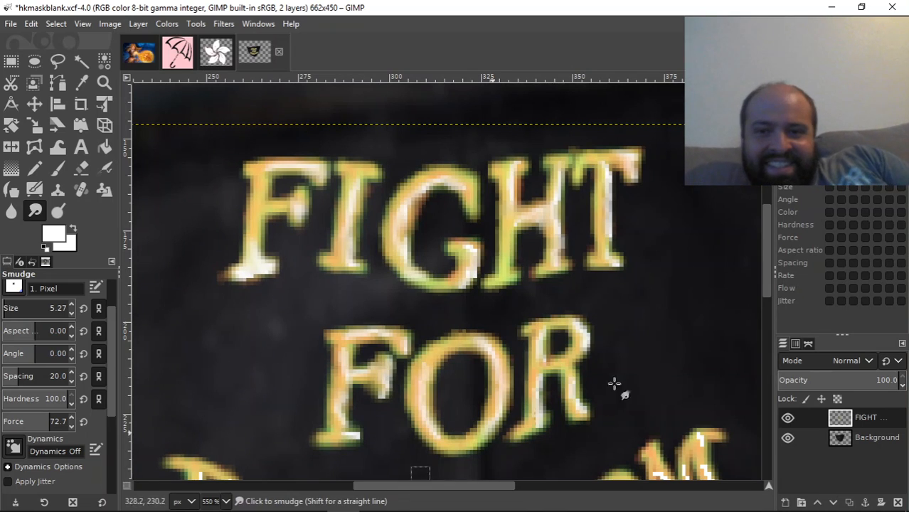
Set the Smudge brush size to 3.62 and blend the white highlights on the strokes of the M in FREEDOM
{"action": "left_click_drag", "start_coordinate": [768, 254], "coordinate": [769, 306]}
{"action": "left_click_drag", "start_coordinate": [470, 489], "coordinate": [508, 489]}
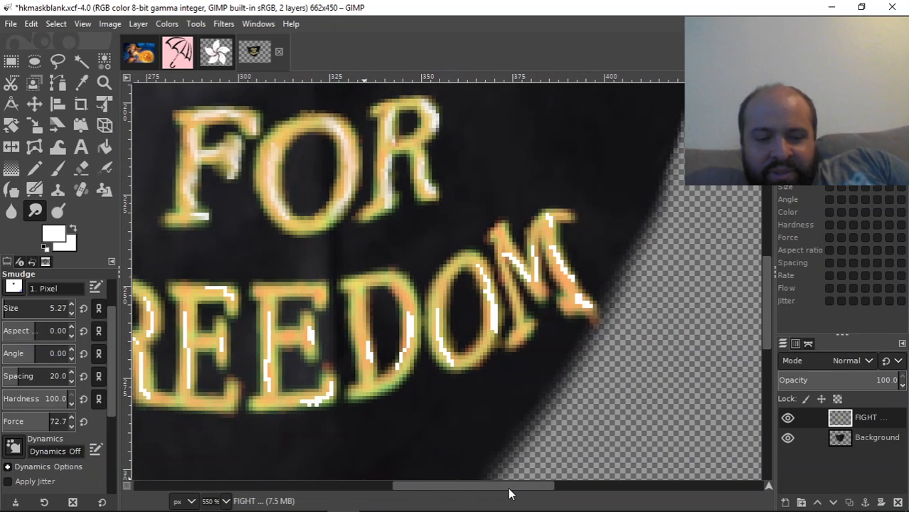
{"action": "key", "text": "plus"}
{"action": "key", "text": "plus"}
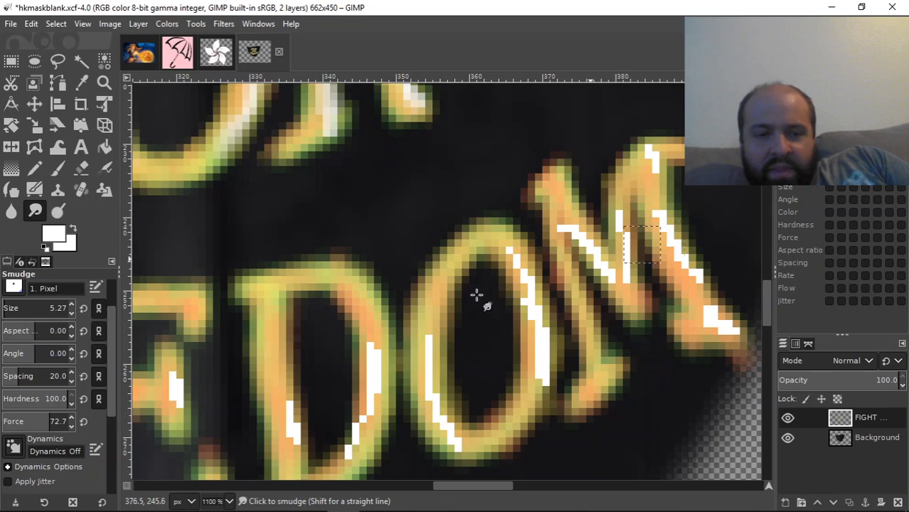
{"action": "left_click_drag", "start_coordinate": [22, 313], "coordinate": [4, 313]}
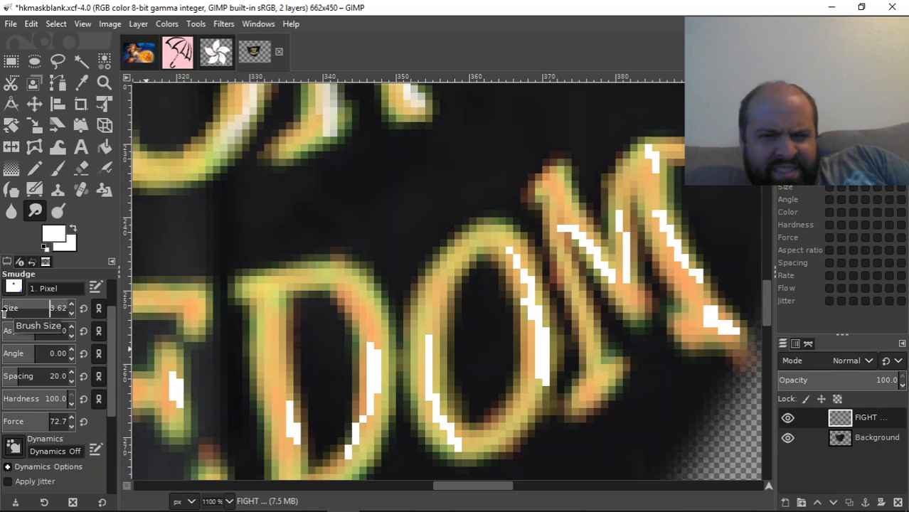
{"action": "mouse_move", "coordinate": [654, 198]}
{"action": "left_mouse_down"}
{"action": "mouse_move", "coordinate": [660, 232]}
{"action": "mouse_move", "coordinate": [715, 329]}
{"action": "mouse_move", "coordinate": [693, 297]}
{"action": "mouse_move", "coordinate": [737, 333]}
{"action": "left_mouse_up"}
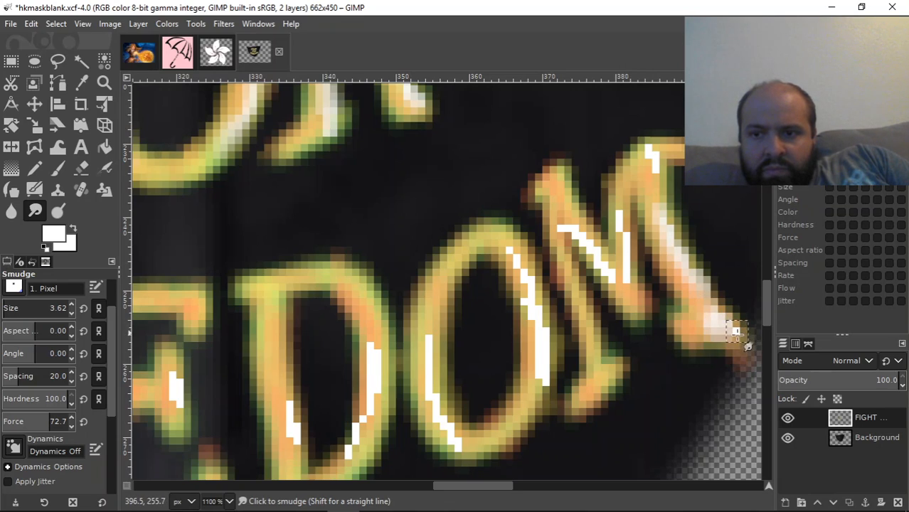
{"action": "mouse_move", "coordinate": [650, 157]}
{"action": "left_mouse_down"}
{"action": "mouse_move", "coordinate": [669, 145]}
{"action": "mouse_move", "coordinate": [657, 147]}
{"action": "mouse_move", "coordinate": [655, 157]}
{"action": "mouse_move", "coordinate": [671, 155]}
{"action": "mouse_move", "coordinate": [661, 184]}
{"action": "left_mouse_up"}
{"action": "mouse_move", "coordinate": [622, 223]}
{"action": "left_mouse_down"}
{"action": "mouse_move", "coordinate": [627, 284]}
{"action": "mouse_move", "coordinate": [624, 256]}
{"action": "left_mouse_up"}
{"action": "mouse_move", "coordinate": [625, 223]}
{"action": "left_mouse_down"}
{"action": "mouse_move", "coordinate": [629, 234]}
{"action": "mouse_move", "coordinate": [626, 185]}
{"action": "left_mouse_up"}
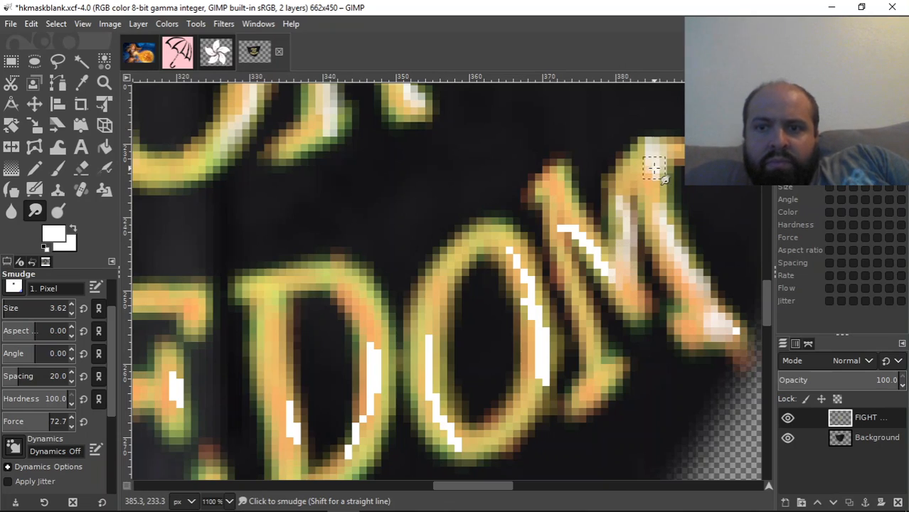
{"action": "mouse_move", "coordinate": [567, 222]}
{"action": "left_mouse_down"}
{"action": "mouse_move", "coordinate": [595, 242]}
{"action": "mouse_move", "coordinate": [626, 293]}
{"action": "left_mouse_up"}
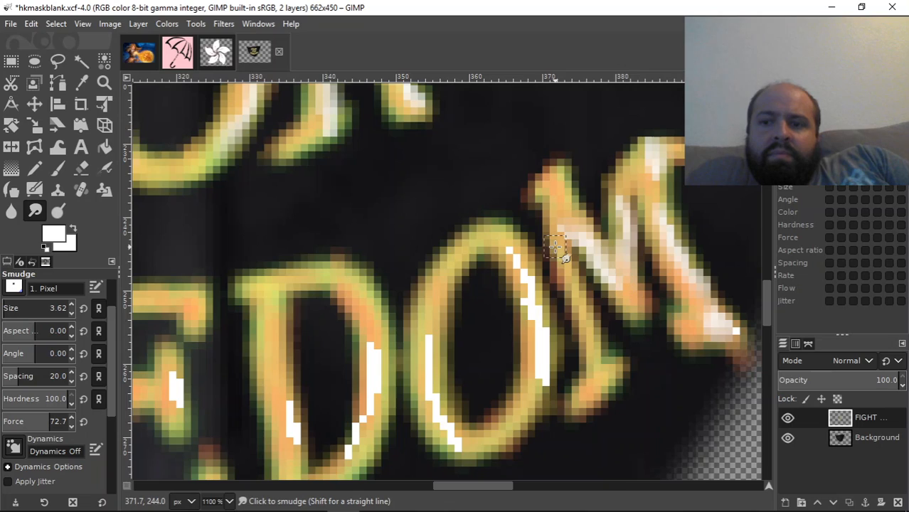
Smudge the white highlights along both sides of the O in FREEDOM
{"action": "mouse_move", "coordinate": [533, 345]}
{"action": "left_mouse_down"}
{"action": "mouse_move", "coordinate": [539, 302]}
{"action": "mouse_move", "coordinate": [533, 386]}
{"action": "left_mouse_up"}
{"action": "mouse_move", "coordinate": [540, 339]}
{"action": "left_mouse_down"}
{"action": "mouse_move", "coordinate": [525, 270]}
{"action": "mouse_move", "coordinate": [522, 278]}
{"action": "mouse_move", "coordinate": [510, 249]}
{"action": "left_mouse_up"}
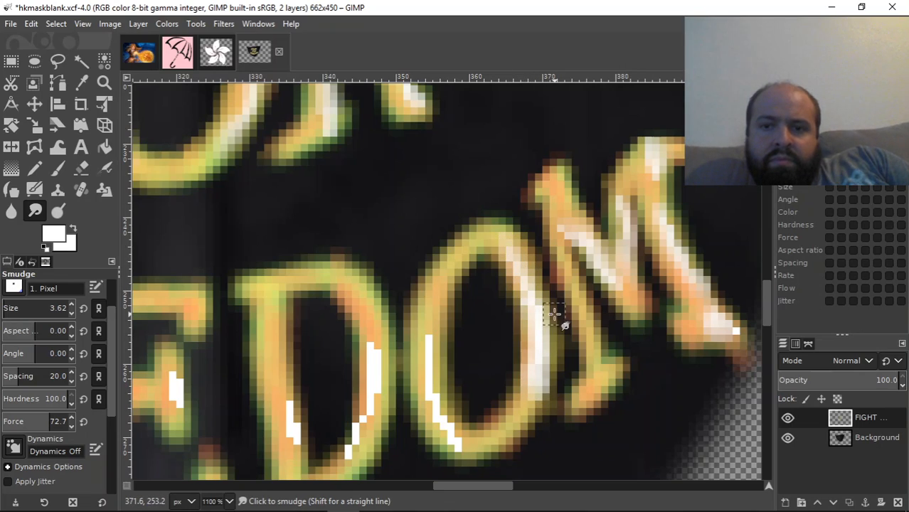
{"action": "mouse_move", "coordinate": [434, 355]}
{"action": "left_mouse_down"}
{"action": "mouse_move", "coordinate": [430, 350]}
{"action": "mouse_move", "coordinate": [432, 402]}
{"action": "mouse_move", "coordinate": [444, 430]}
{"action": "mouse_move", "coordinate": [474, 448]}
{"action": "left_mouse_up"}
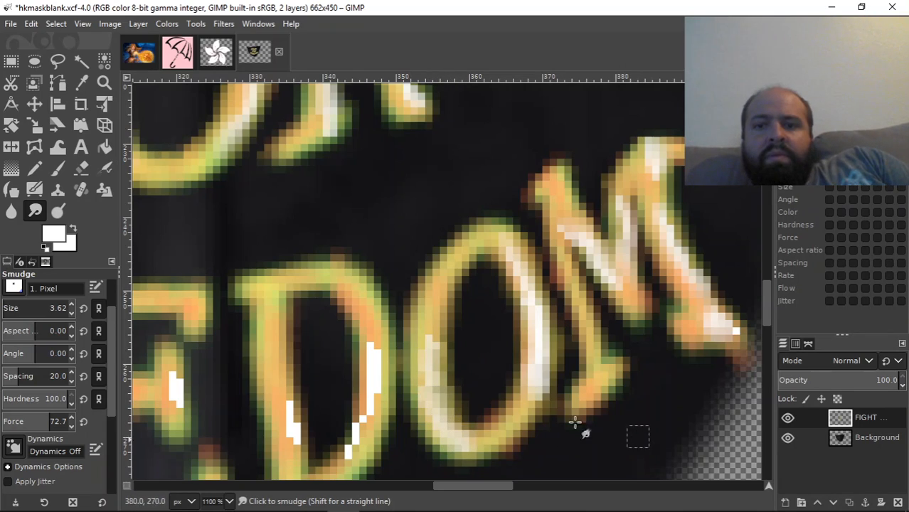
Smudge the white highlights on the curved right side and the left stem of the D in FREEDOM
{"action": "scroll", "coordinate": [767, 293], "scroll_direction": "down", "scroll_amount": 1}
{"action": "scroll", "coordinate": [768, 302], "scroll_direction": "down", "scroll_amount": 1}
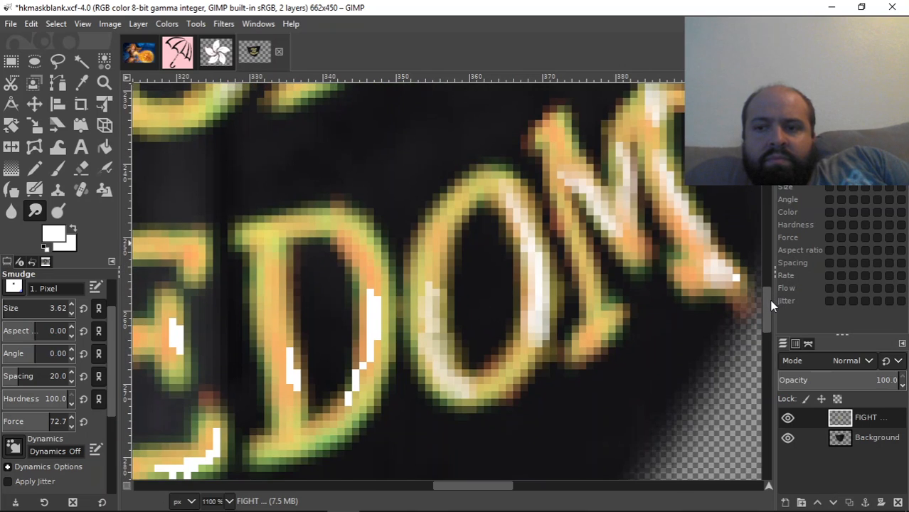
{"action": "left_click_drag", "start_coordinate": [465, 486], "coordinate": [438, 489]}
{"action": "mouse_move", "coordinate": [517, 302]}
{"action": "left_mouse_down"}
{"action": "mouse_move", "coordinate": [527, 342]}
{"action": "mouse_move", "coordinate": [536, 314]}
{"action": "mouse_move", "coordinate": [524, 307]}
{"action": "mouse_move", "coordinate": [525, 352]}
{"action": "mouse_move", "coordinate": [529, 346]}
{"action": "mouse_move", "coordinate": [500, 403]}
{"action": "left_mouse_up"}
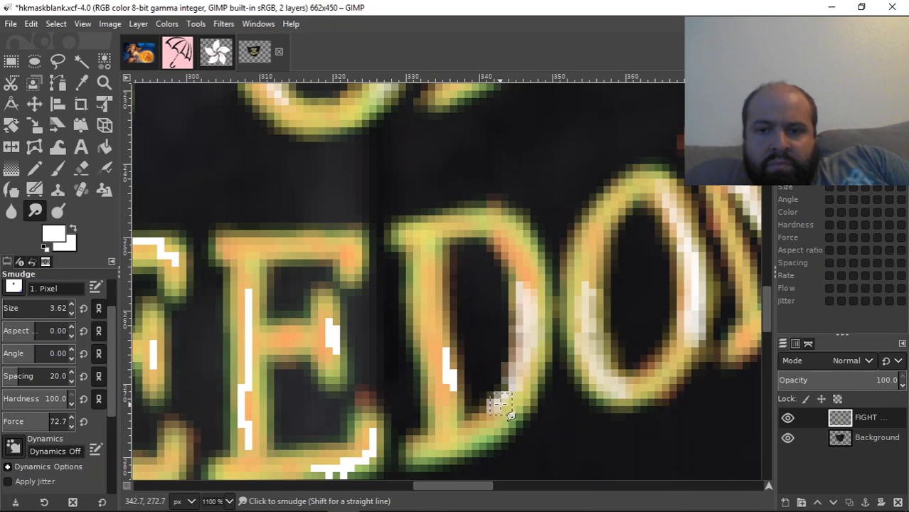
{"action": "left_click_drag", "start_coordinate": [436, 371], "coordinate": [451, 423]}
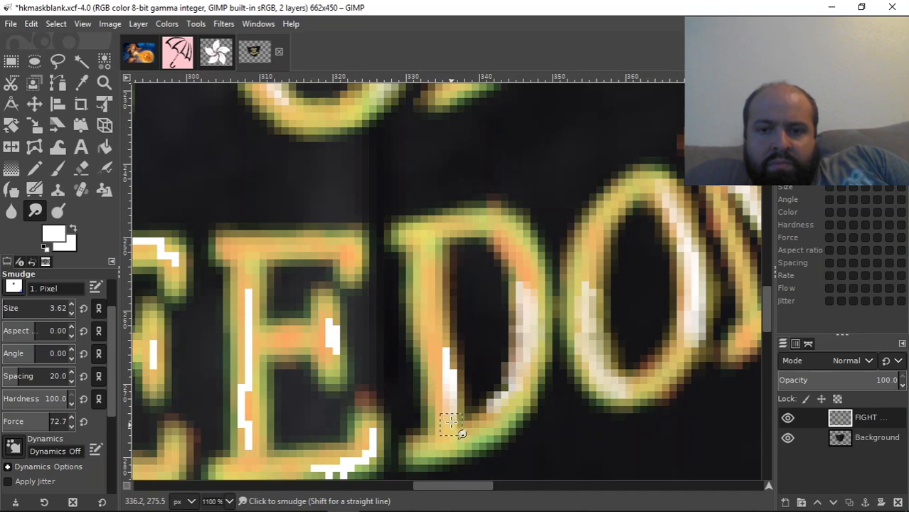
{"action": "mouse_move", "coordinate": [446, 370]}
{"action": "left_mouse_down"}
{"action": "mouse_move", "coordinate": [459, 392]}
{"action": "mouse_move", "coordinate": [444, 378]}
{"action": "mouse_move", "coordinate": [439, 299]}
{"action": "left_mouse_up"}
Smudge the white highlights on the middle arm, stem and lower arm of the second E in FREEDOM
{"action": "mouse_move", "coordinate": [340, 361]}
{"action": "left_mouse_down"}
{"action": "mouse_move", "coordinate": [326, 304]}
{"action": "mouse_move", "coordinate": [323, 324]}
{"action": "mouse_move", "coordinate": [316, 320]}
{"action": "mouse_move", "coordinate": [337, 350]}
{"action": "mouse_move", "coordinate": [322, 317]}
{"action": "left_mouse_up"}
{"action": "mouse_move", "coordinate": [331, 355]}
{"action": "left_mouse_down"}
{"action": "mouse_move", "coordinate": [326, 346]}
{"action": "mouse_move", "coordinate": [318, 354]}
{"action": "mouse_move", "coordinate": [333, 368]}
{"action": "left_mouse_up"}
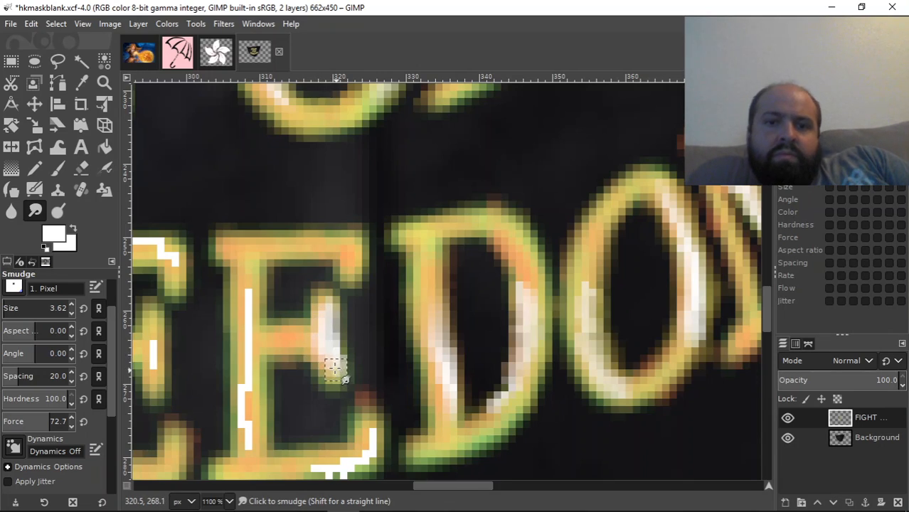
{"action": "mouse_move", "coordinate": [246, 294]}
{"action": "left_mouse_down"}
{"action": "mouse_move", "coordinate": [253, 346]}
{"action": "mouse_move", "coordinate": [246, 339]}
{"action": "mouse_move", "coordinate": [259, 336]}
{"action": "mouse_move", "coordinate": [254, 313]}
{"action": "mouse_move", "coordinate": [247, 434]}
{"action": "mouse_move", "coordinate": [243, 415]}
{"action": "mouse_move", "coordinate": [254, 448]}
{"action": "left_mouse_up"}
{"action": "mouse_move", "coordinate": [324, 456]}
{"action": "left_mouse_down"}
{"action": "mouse_move", "coordinate": [348, 462]}
{"action": "mouse_move", "coordinate": [317, 452]}
{"action": "left_mouse_up"}
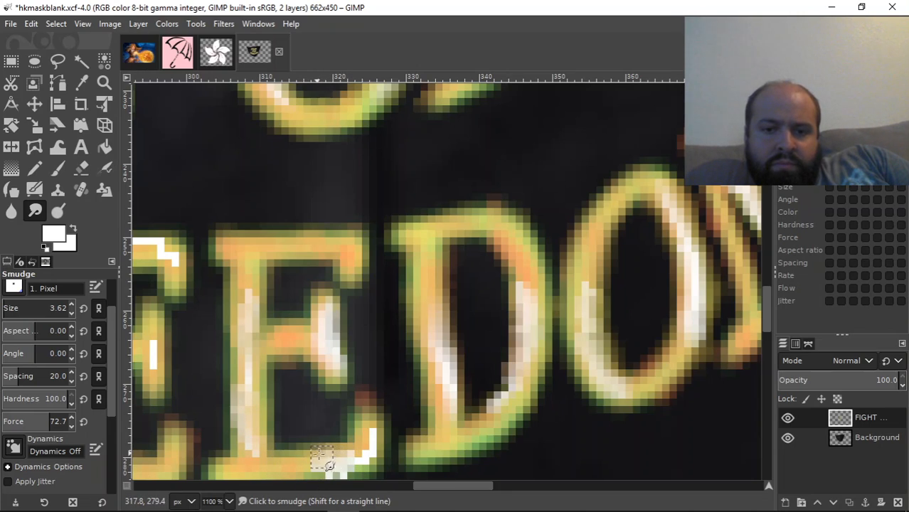
{"action": "left_click_drag", "start_coordinate": [367, 425], "coordinate": [365, 434]}
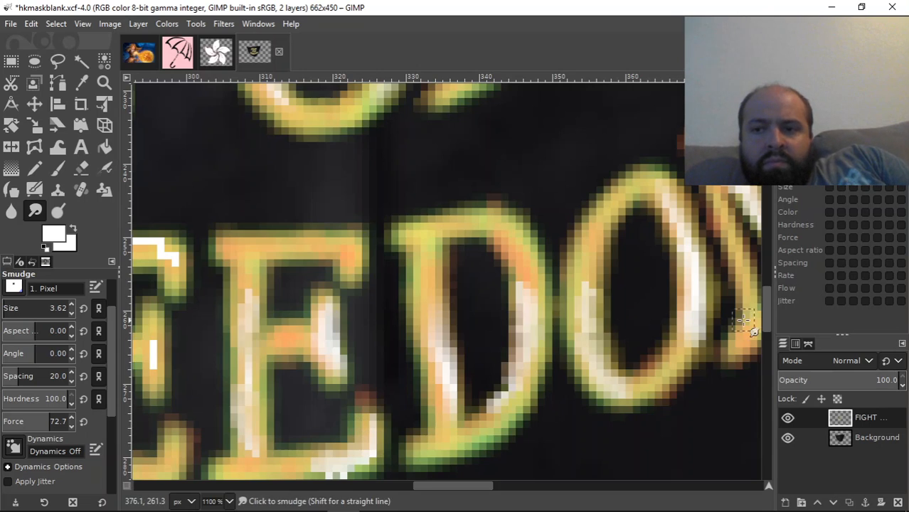
Smudge the white highlights on the middle arm, upper arm and stem of the first E in FREEDOM
{"action": "left_click_drag", "start_coordinate": [766, 302], "coordinate": [767, 315]}
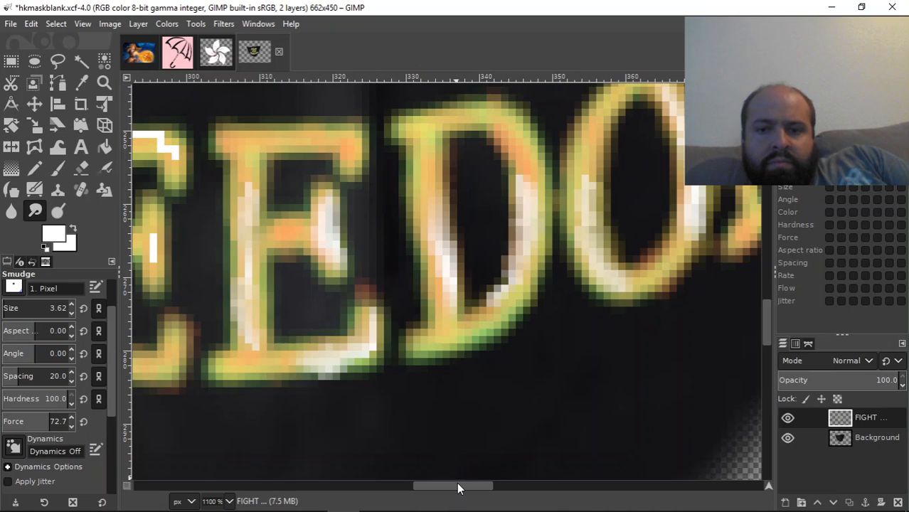
{"action": "left_click_drag", "start_coordinate": [457, 487], "coordinate": [415, 487]}
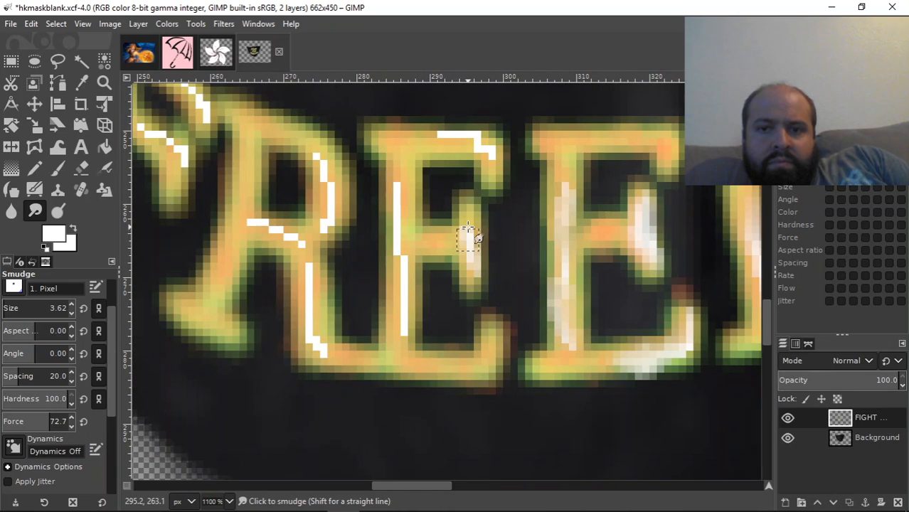
{"action": "mouse_move", "coordinate": [484, 148]}
{"action": "left_mouse_down"}
{"action": "mouse_move", "coordinate": [493, 165]}
{"action": "mouse_move", "coordinate": [487, 147]}
{"action": "mouse_move", "coordinate": [461, 137]}
{"action": "left_mouse_up"}
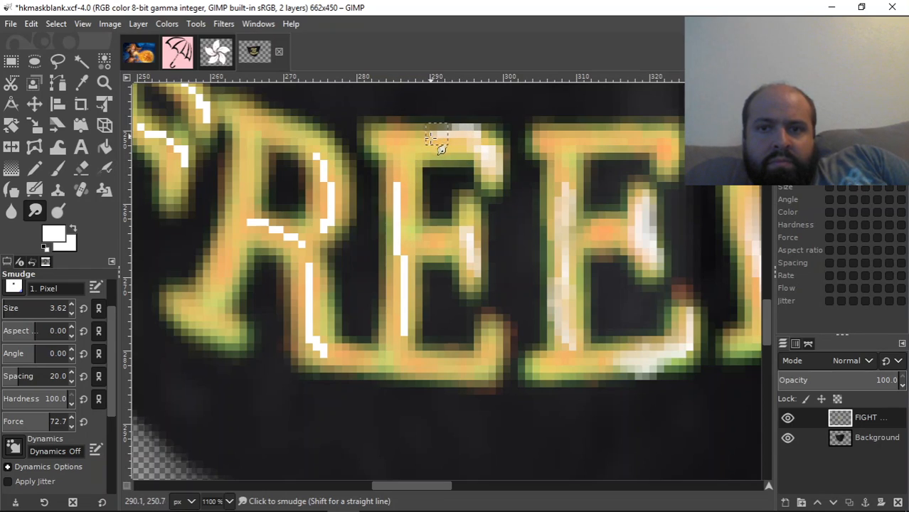
{"action": "mouse_move", "coordinate": [399, 194]}
{"action": "left_mouse_down"}
{"action": "mouse_move", "coordinate": [407, 220]}
{"action": "mouse_move", "coordinate": [398, 196]}
{"action": "mouse_move", "coordinate": [402, 344]}
{"action": "mouse_move", "coordinate": [403, 232]}
{"action": "left_mouse_up"}
{"action": "left_click_drag", "start_coordinate": [403, 190], "coordinate": [399, 181]}
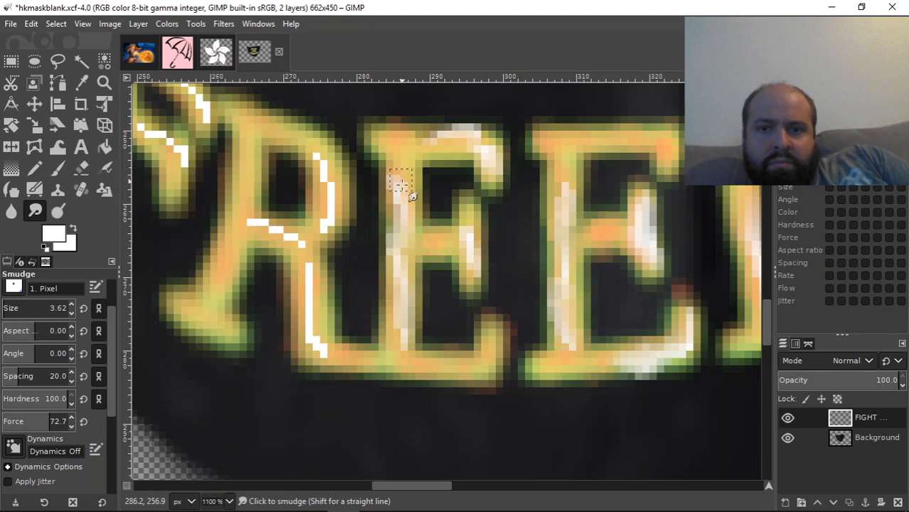
Smudge the white highlights on the leg, crossbar and bowl of the R in FREEDOM
{"action": "mouse_move", "coordinate": [292, 229]}
{"action": "left_mouse_down"}
{"action": "mouse_move", "coordinate": [253, 221]}
{"action": "mouse_move", "coordinate": [302, 245]}
{"action": "mouse_move", "coordinate": [290, 239]}
{"action": "mouse_move", "coordinate": [312, 274]}
{"action": "mouse_move", "coordinate": [314, 339]}
{"action": "left_mouse_up"}
{"action": "mouse_move", "coordinate": [301, 372]}
{"action": "left_mouse_down"}
{"action": "mouse_move", "coordinate": [299, 312]}
{"action": "mouse_move", "coordinate": [315, 335]}
{"action": "mouse_move", "coordinate": [303, 275]}
{"action": "mouse_move", "coordinate": [312, 326]}
{"action": "left_mouse_up"}
{"action": "mouse_move", "coordinate": [332, 207]}
{"action": "left_mouse_down"}
{"action": "mouse_move", "coordinate": [329, 222]}
{"action": "mouse_move", "coordinate": [319, 175]}
{"action": "left_mouse_up"}
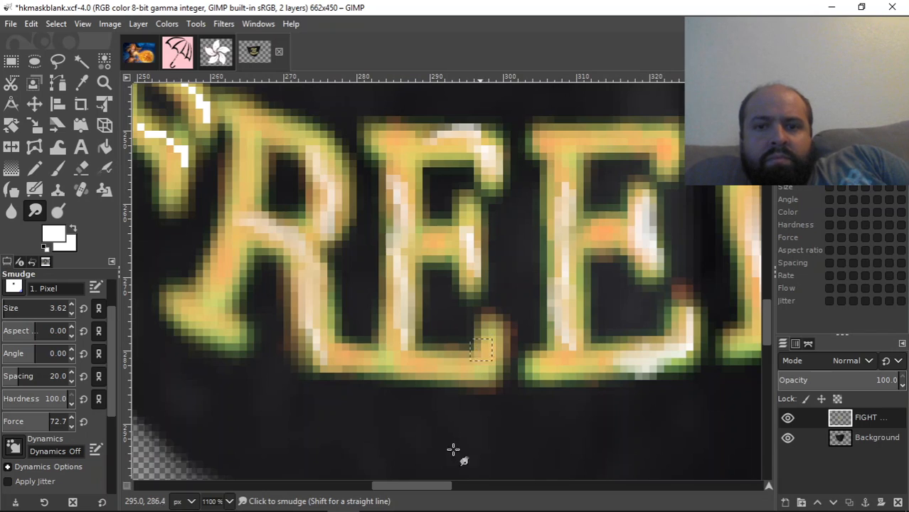
Smudge the white highlights along the stem, middle arm and upper arm of the F in FREEDOM
{"action": "left_click_drag", "start_coordinate": [424, 488], "coordinate": [363, 485]}
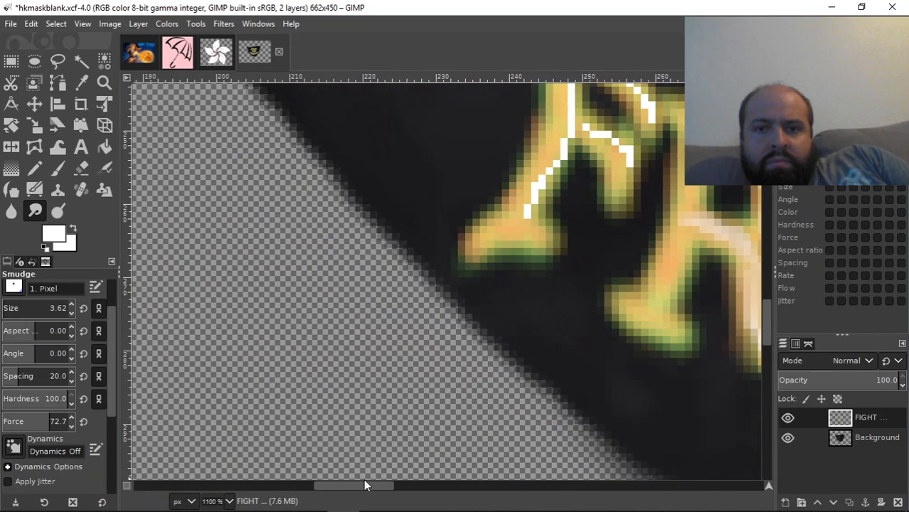
{"action": "left_click_drag", "start_coordinate": [768, 324], "coordinate": [764, 296]}
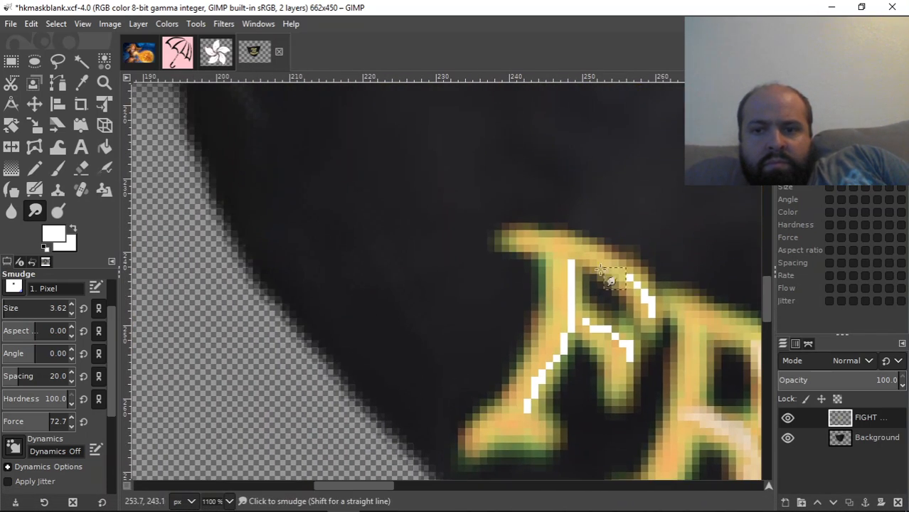
{"action": "mouse_move", "coordinate": [564, 263]}
{"action": "left_mouse_down"}
{"action": "mouse_move", "coordinate": [562, 243]}
{"action": "mouse_move", "coordinate": [571, 328]}
{"action": "mouse_move", "coordinate": [560, 332]}
{"action": "mouse_move", "coordinate": [533, 388]}
{"action": "mouse_move", "coordinate": [554, 346]}
{"action": "left_mouse_up"}
{"action": "mouse_move", "coordinate": [534, 385]}
{"action": "left_mouse_down"}
{"action": "mouse_move", "coordinate": [528, 416]}
{"action": "mouse_move", "coordinate": [541, 394]}
{"action": "left_mouse_up"}
{"action": "mouse_move", "coordinate": [585, 329]}
{"action": "left_mouse_down"}
{"action": "mouse_move", "coordinate": [569, 312]}
{"action": "mouse_move", "coordinate": [630, 355]}
{"action": "left_mouse_up"}
{"action": "mouse_move", "coordinate": [650, 256]}
{"action": "left_mouse_down"}
{"action": "mouse_move", "coordinate": [644, 299]}
{"action": "mouse_move", "coordinate": [640, 290]}
{"action": "left_mouse_up"}
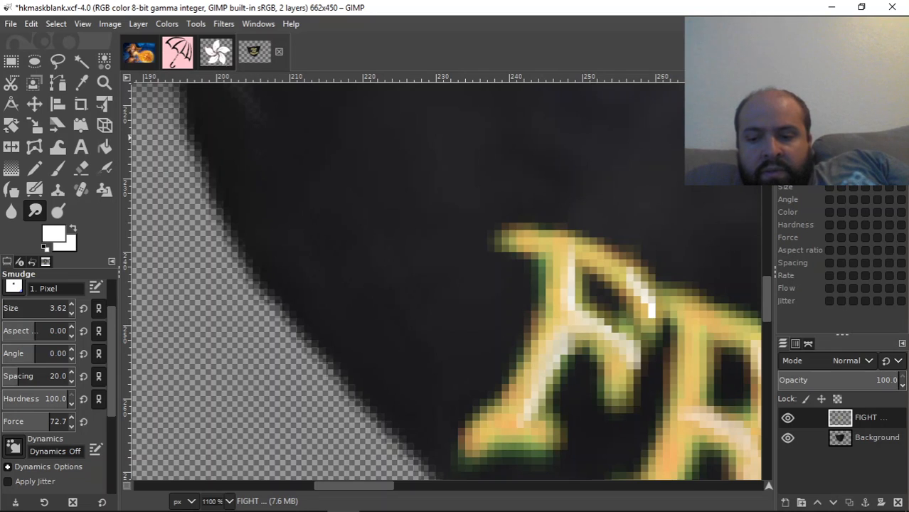
Check the whole mask at 150% zoom and save the changes to hkmaskblank.xcf
{"action": "key", "text": "minus"}
{"action": "key", "text": "minus"}
{"action": "key", "text": "minus"}
{"action": "key", "text": "minus"}
{"action": "key", "text": "minus"}
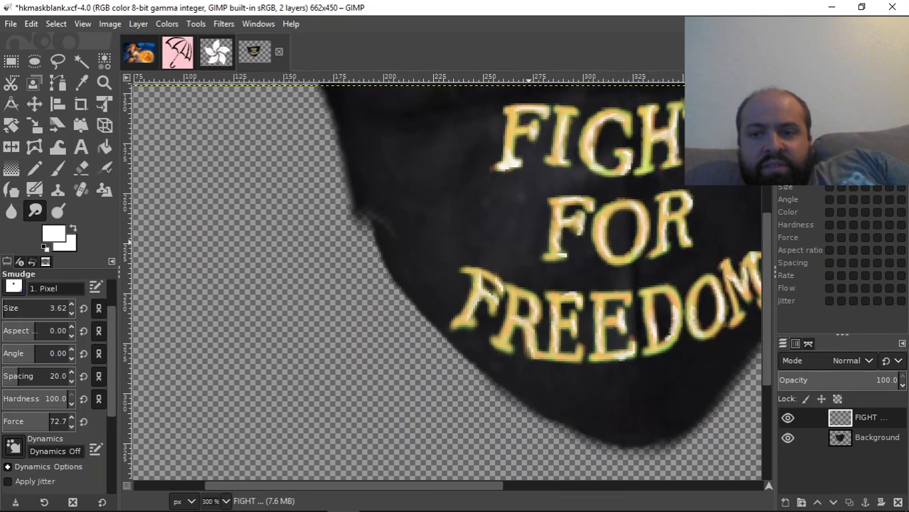
{"action": "key", "text": "minus"}
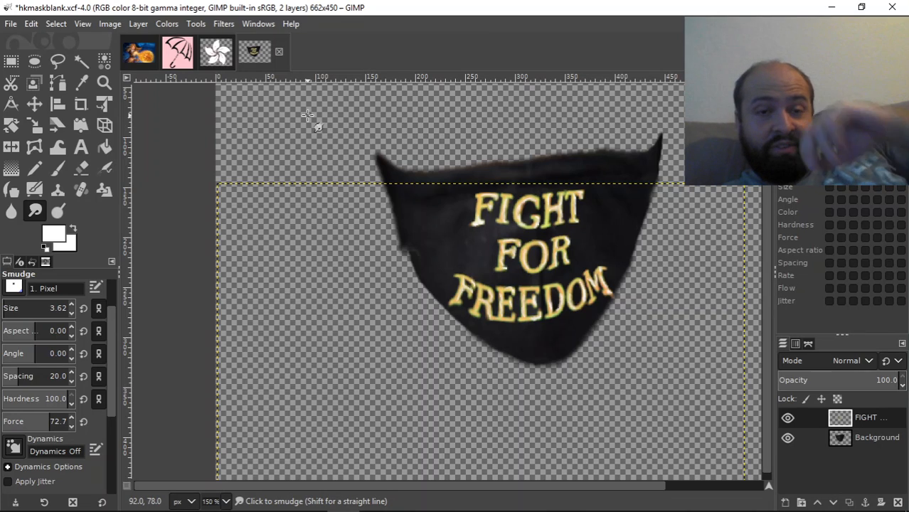
{"action": "left_click", "coordinate": [8, 23]}
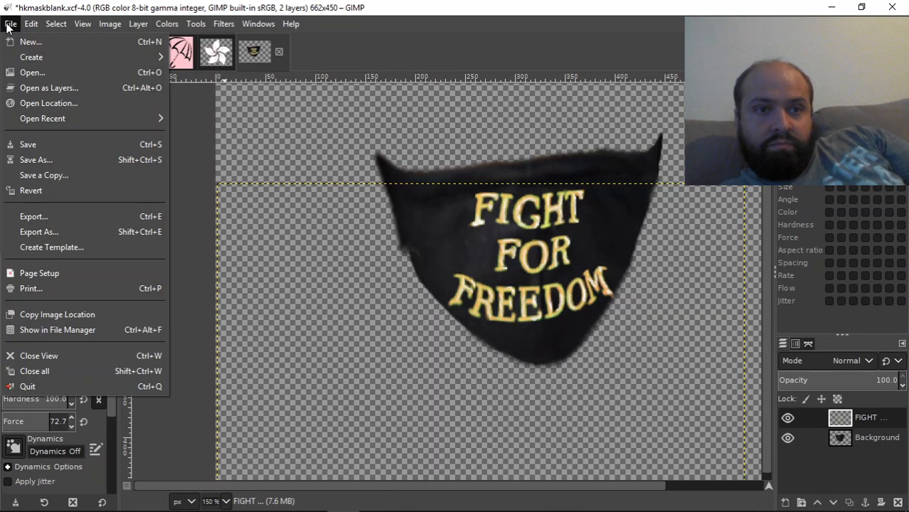
{"action": "left_click", "coordinate": [21, 140]}
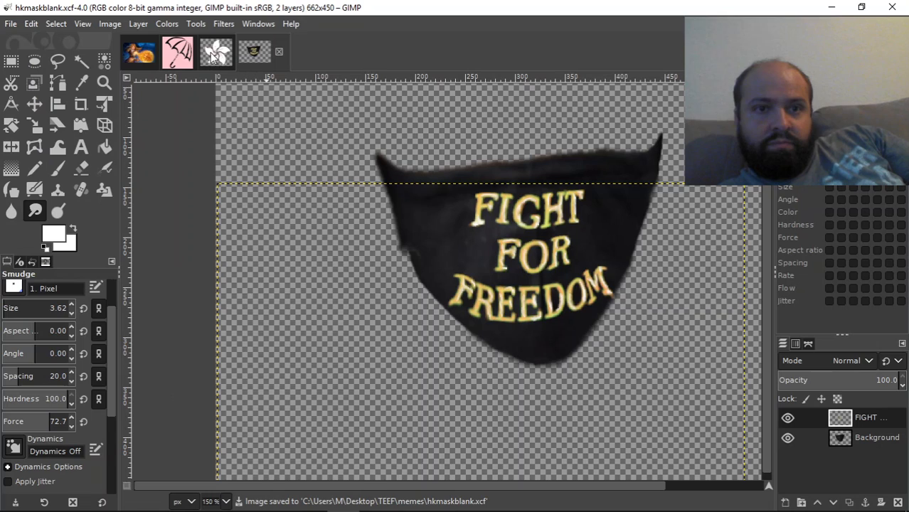
On the Background layer, select a rectangle of about 352 × 252 px around the whole mask and copy it
{"action": "left_click", "coordinate": [131, 52]}
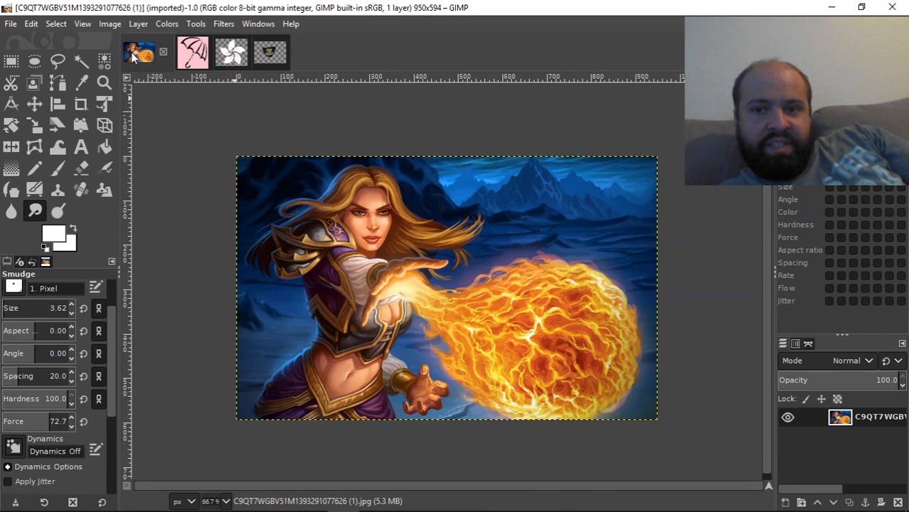
{"action": "left_click", "coordinate": [273, 56]}
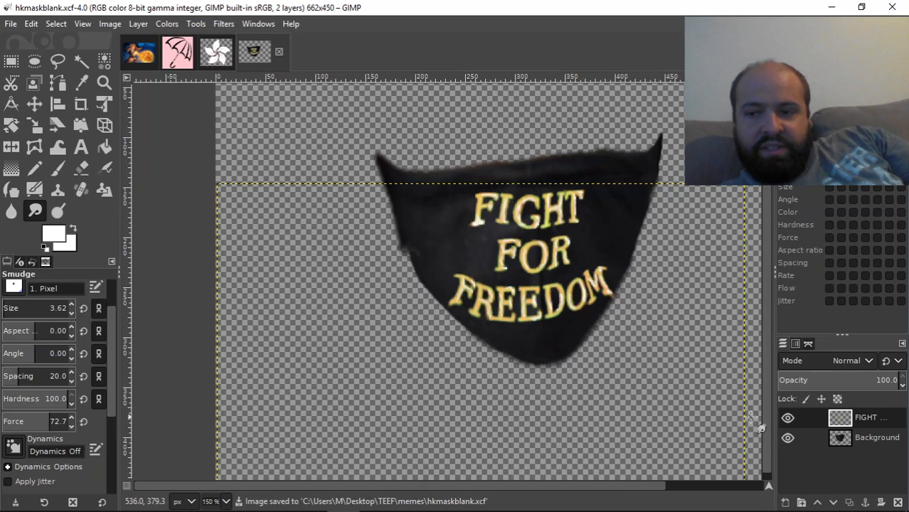
{"action": "left_click", "coordinate": [874, 440]}
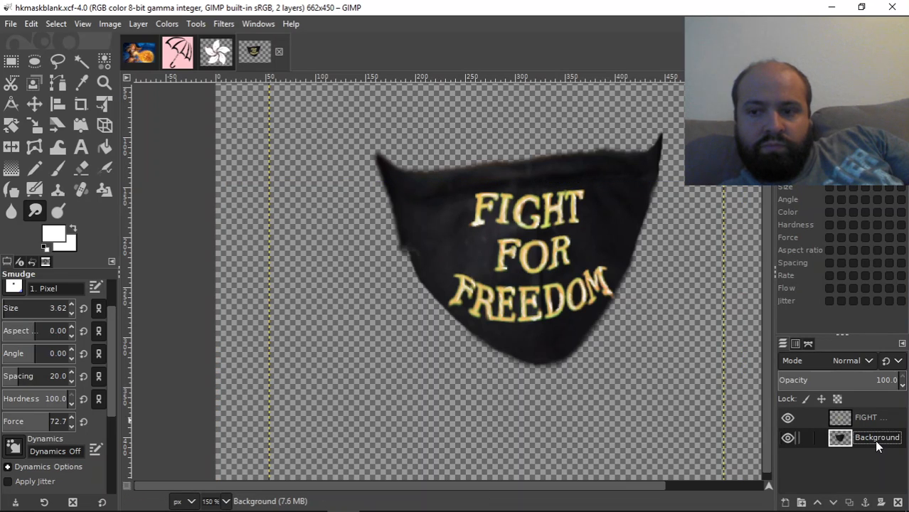
{"action": "left_click", "coordinate": [14, 63]}
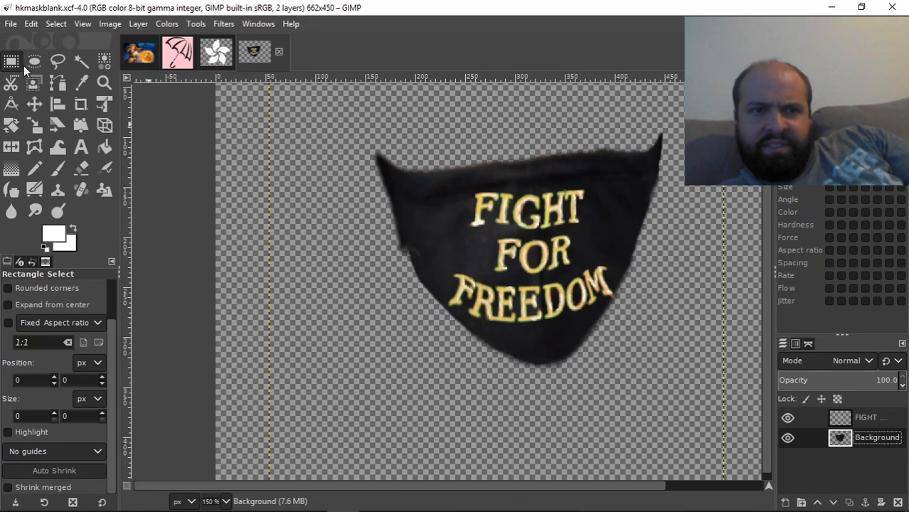
{"action": "mouse_move", "coordinate": [350, 136]}
{"action": "left_mouse_down"}
{"action": "mouse_move", "coordinate": [679, 355]}
{"action": "mouse_move", "coordinate": [694, 379]}
{"action": "left_mouse_up"}
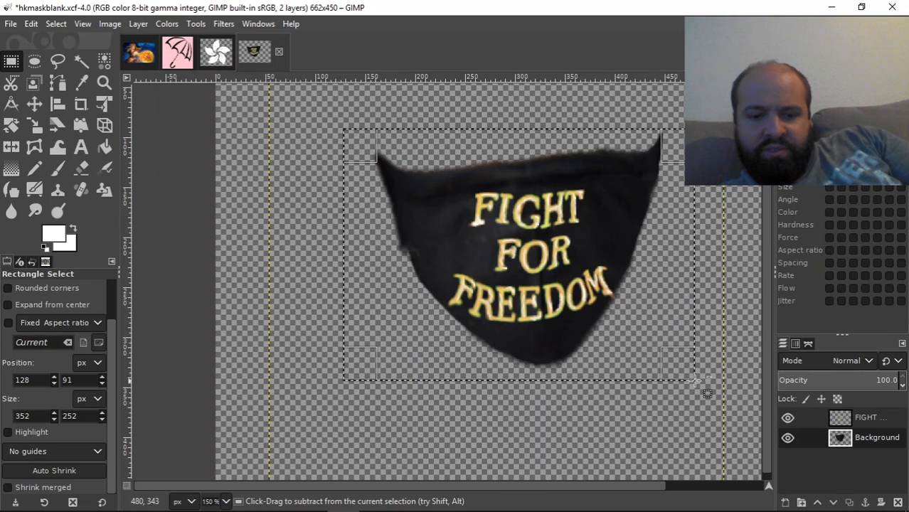
{"action": "key", "text": "ctrl+c"}
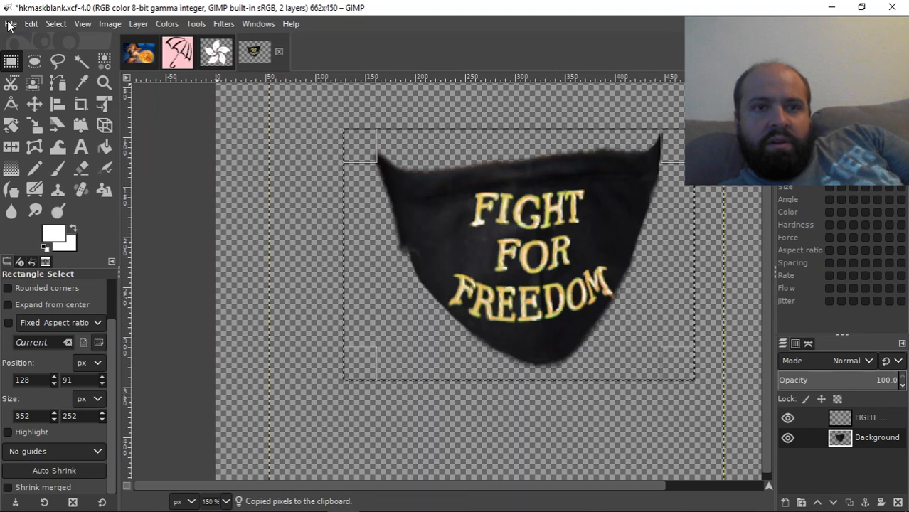
Copy the visible content of all layers inside the rectangular selection around the mask
{"action": "left_click", "coordinate": [136, 50]}
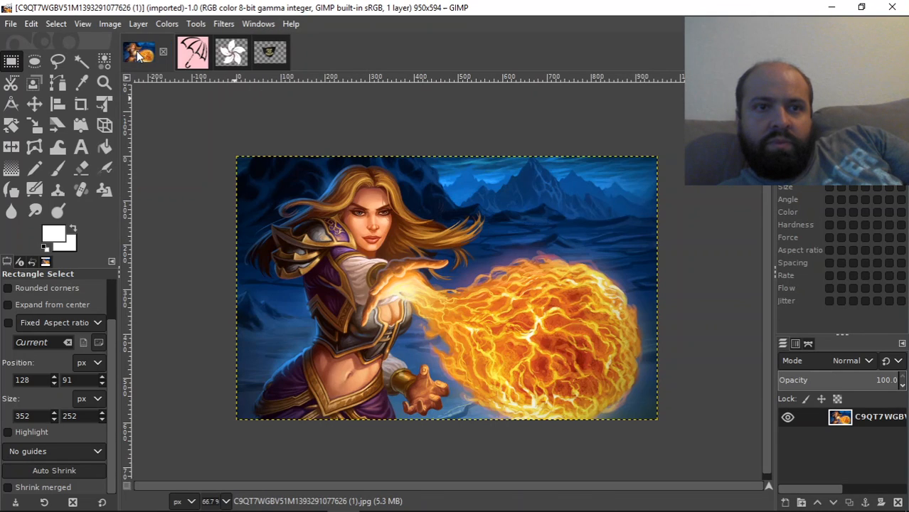
{"action": "left_click", "coordinate": [31, 24]}
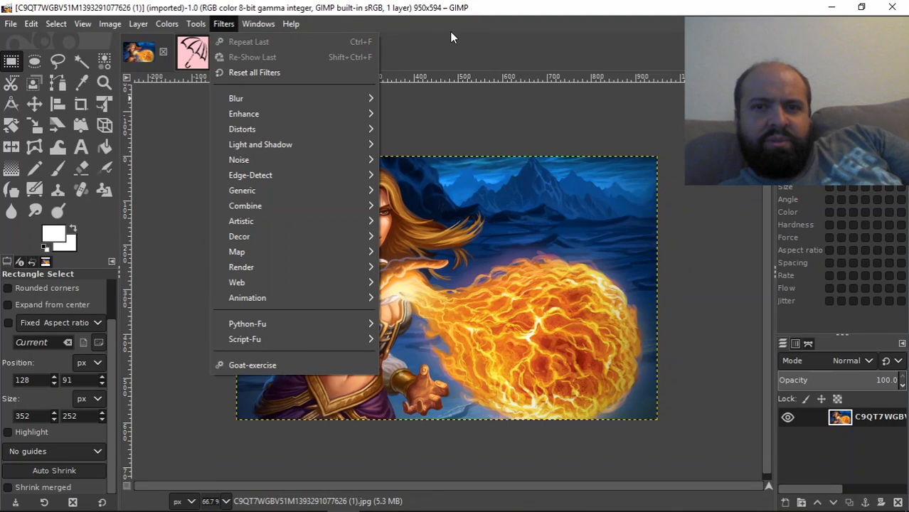
{"action": "left_click", "coordinate": [270, 53]}
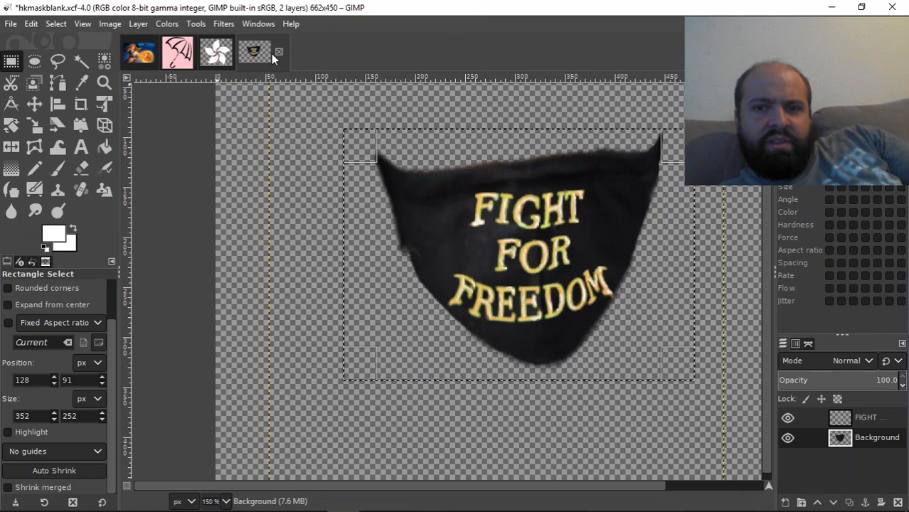
{"action": "left_click", "coordinate": [31, 24]}
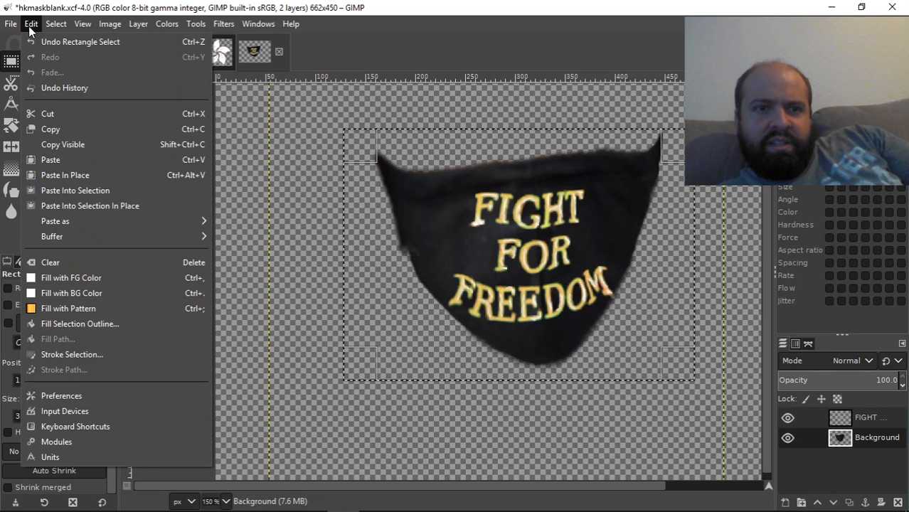
{"action": "left_click", "coordinate": [72, 145]}
Try pasting the copied mask into the fireball sorceress image, and undo the paste
{"action": "left_click", "coordinate": [141, 54]}
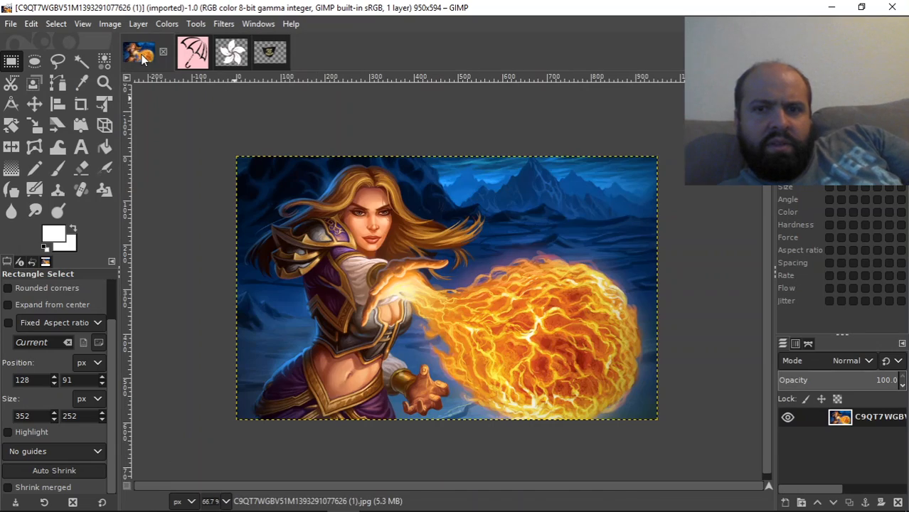
{"action": "key", "text": "ctrl+v"}
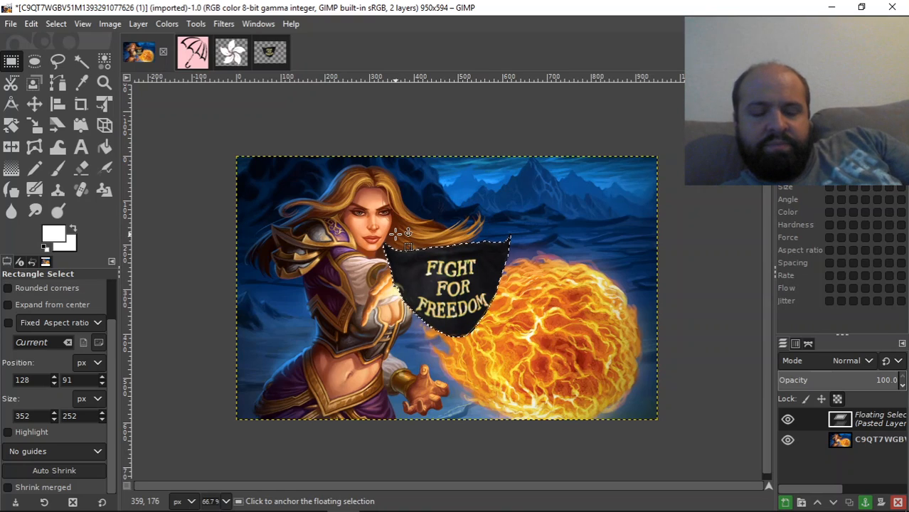
{"action": "key", "text": "ctrl+z"}
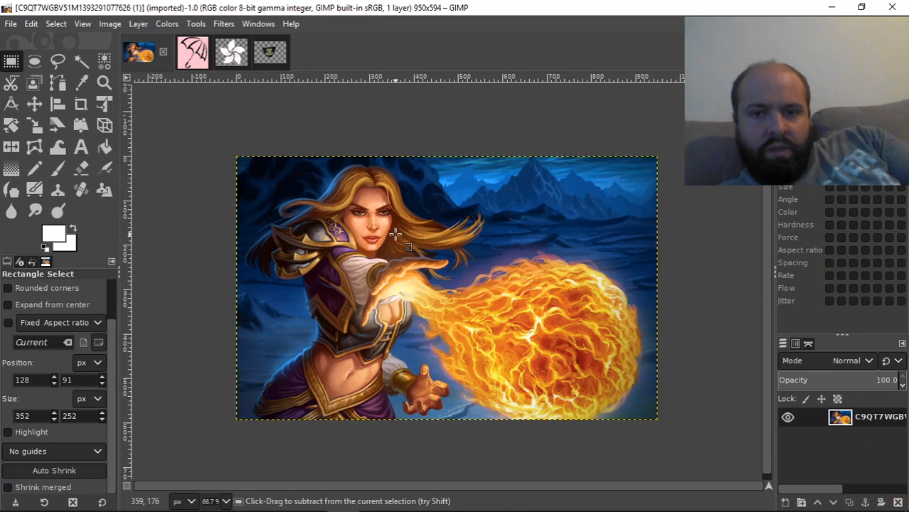
Create a new 662 × 450 px image, paste the copied mask with its lettering into it and anchor it
{"action": "left_click", "coordinate": [269, 55]}
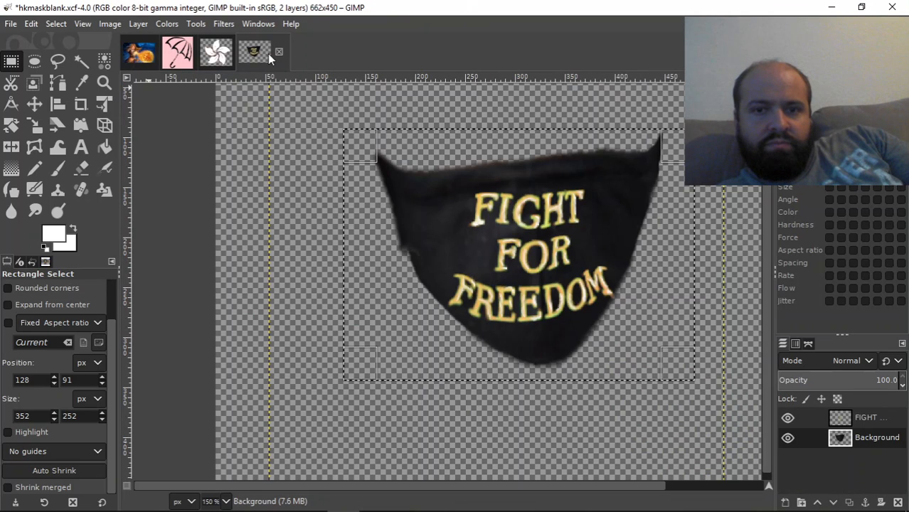
{"action": "left_click", "coordinate": [12, 25]}
{"action": "left_click", "coordinate": [25, 40]}
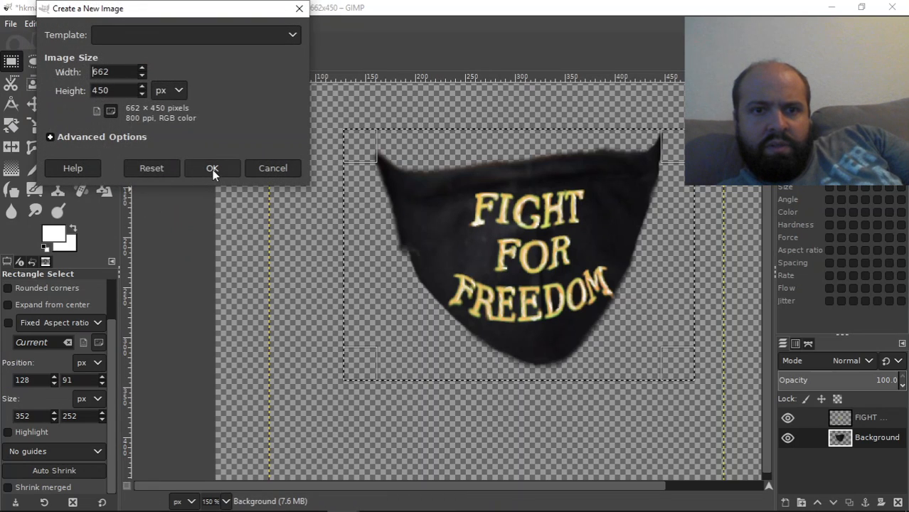
{"action": "left_click", "coordinate": [211, 170]}
{"action": "key", "text": "ctrl+v"}
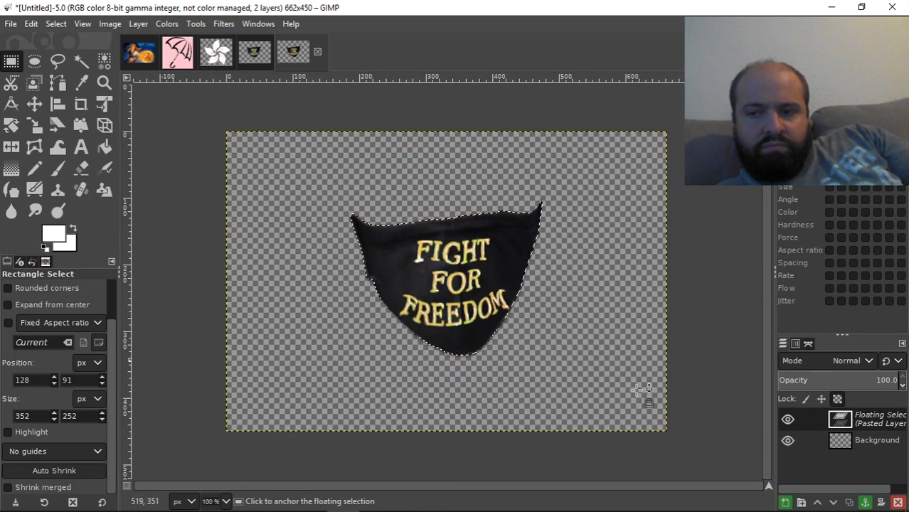
{"action": "left_click", "coordinate": [632, 353]}
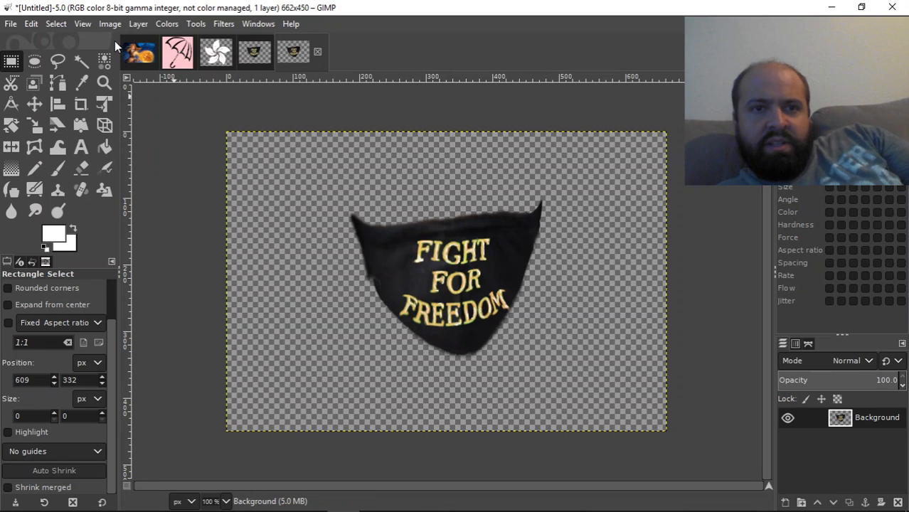
Crop the new mask image to a rectangle of about 372 × 276 px around the mask
{"action": "left_click", "coordinate": [81, 106]}
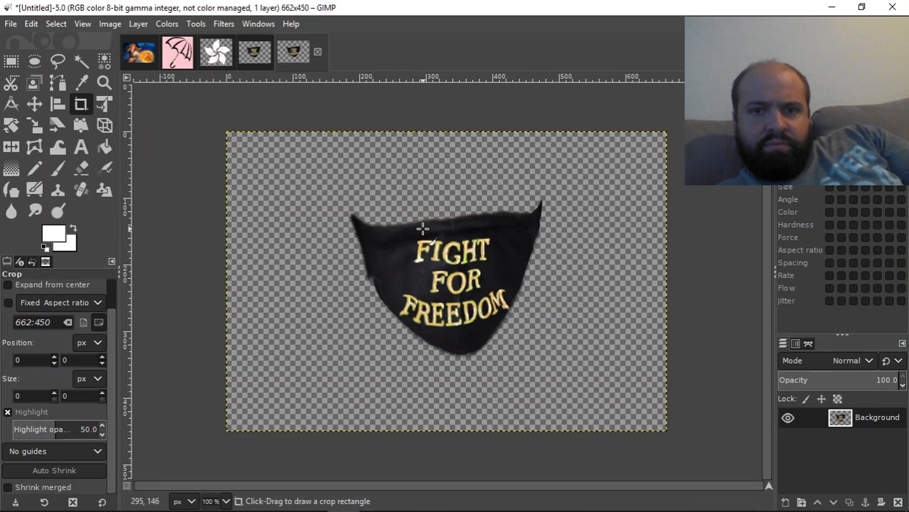
{"action": "left_click_drag", "start_coordinate": [325, 191], "coordinate": [572, 375]}
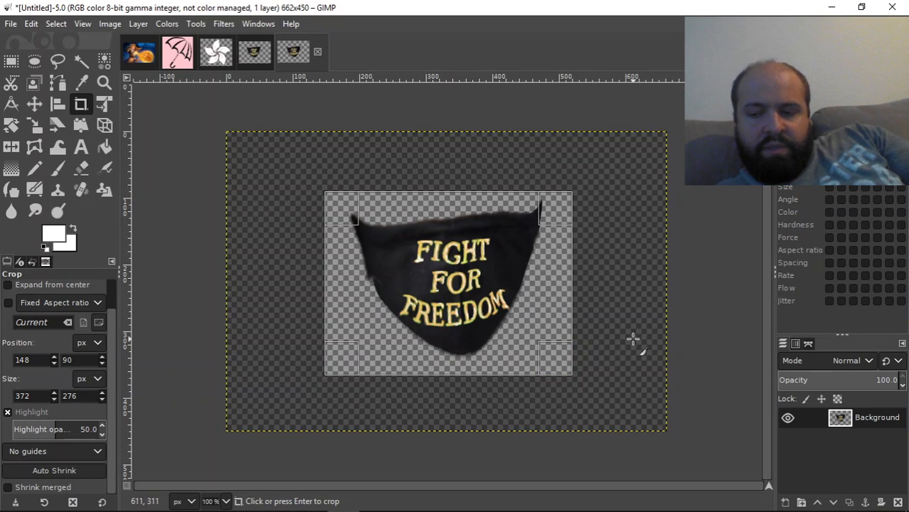
{"action": "key", "text": "Return"}
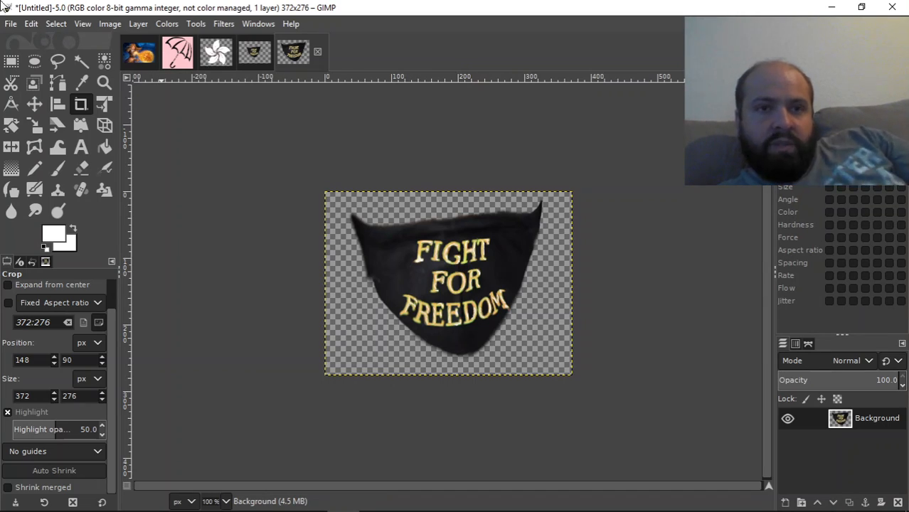
Scale the cropped mask image to a width of 250 px and copy its layer
{"action": "left_click", "coordinate": [112, 24]}
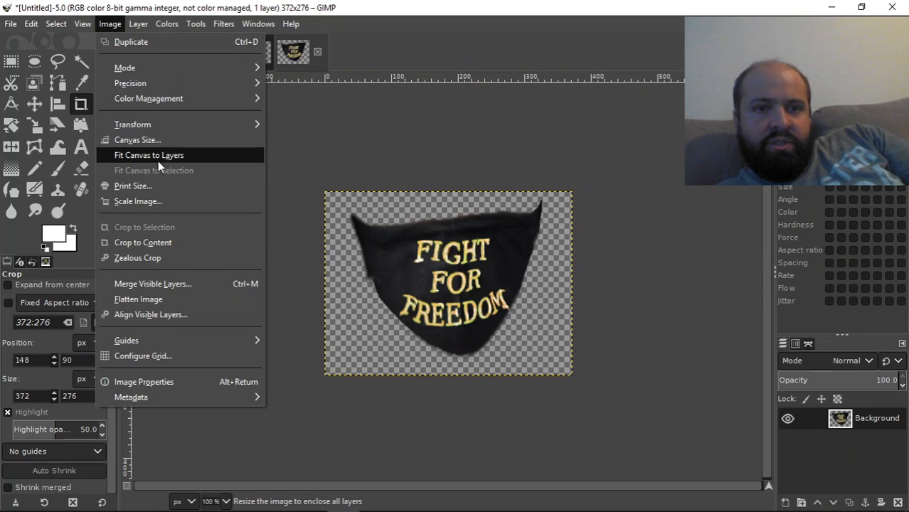
{"action": "left_click", "coordinate": [146, 201]}
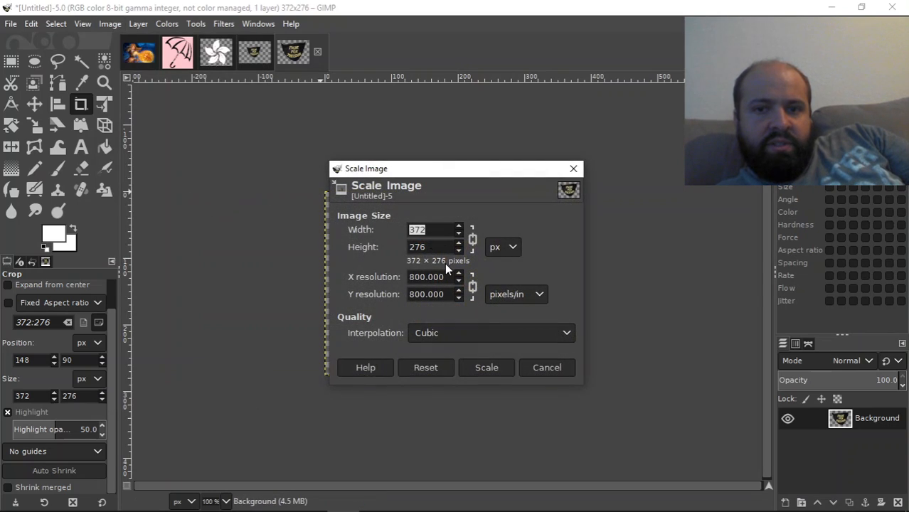
{"action": "type", "text": "250"}
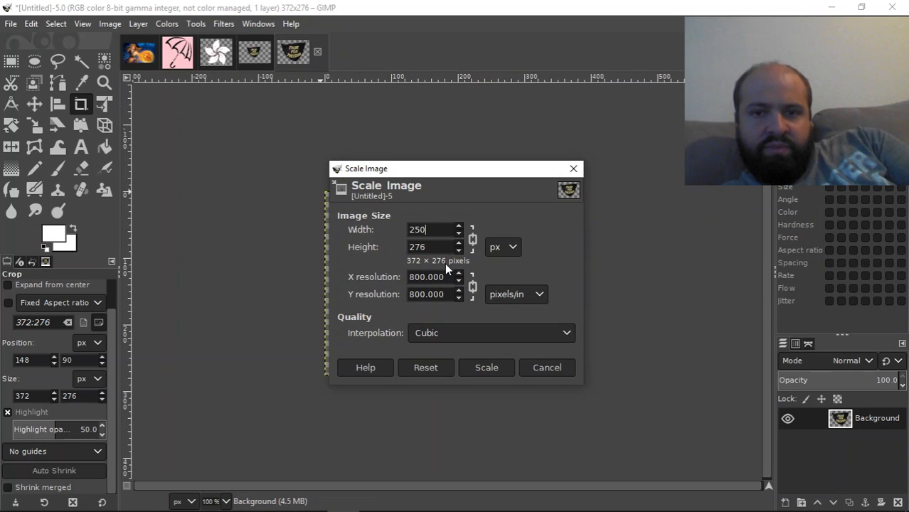
{"action": "left_click", "coordinate": [502, 372]}
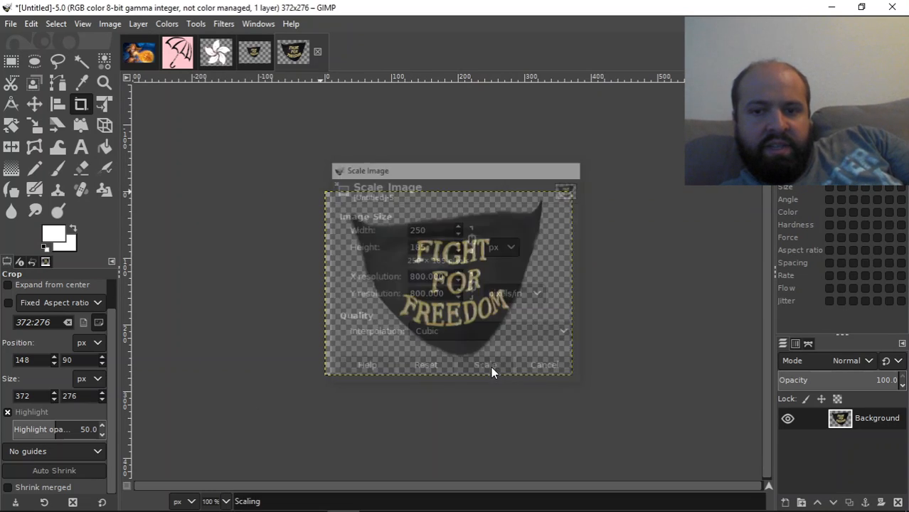
{"action": "key", "text": "ctrl+c"}
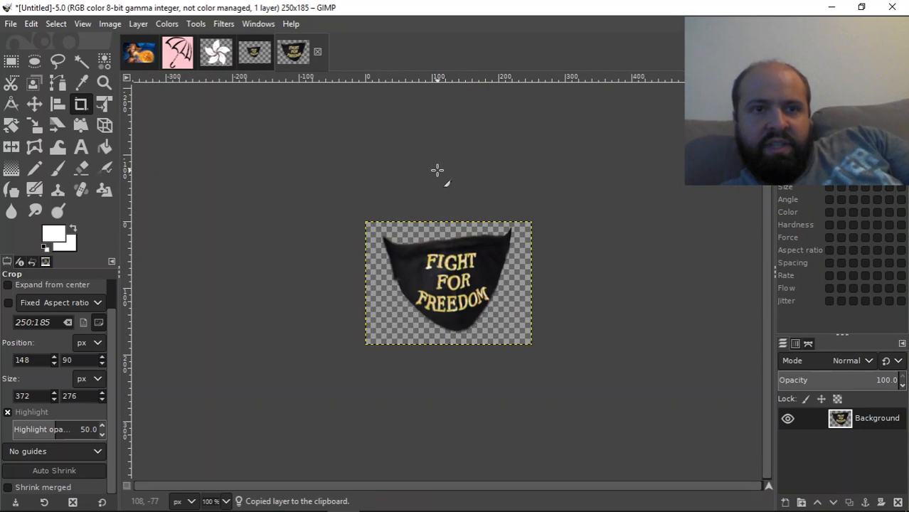
Try pasting the 250 px wide mask into the fireball sorceress image and moving it over her face, and undo both
{"action": "left_click", "coordinate": [142, 52]}
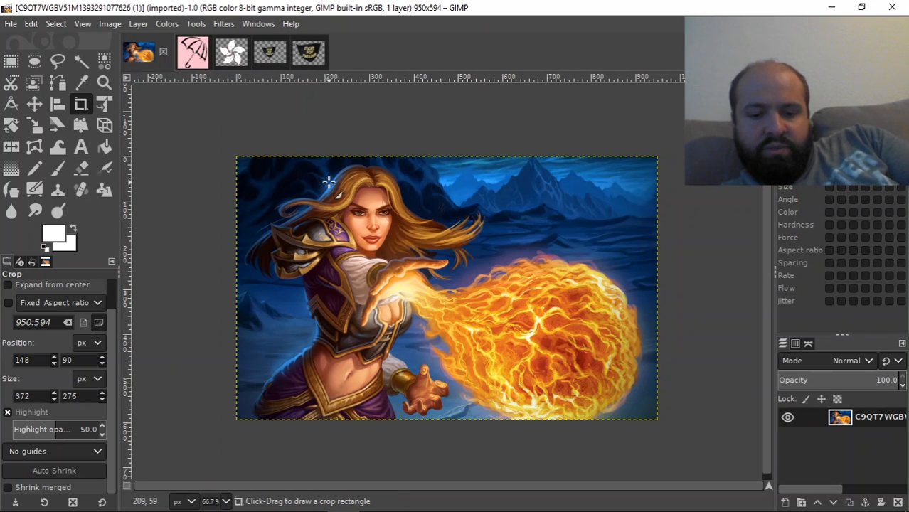
{"action": "key", "text": "ctrl+v"}
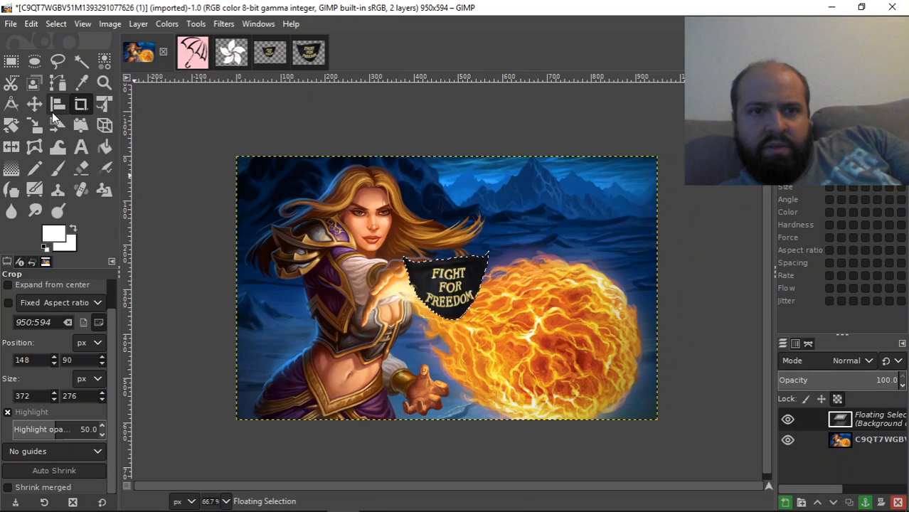
{"action": "left_click", "coordinate": [34, 105]}
{"action": "left_click_drag", "start_coordinate": [455, 297], "coordinate": [372, 246]}
{"action": "key", "text": "ctrl"}
{"action": "key", "text": "ctrl+z"}
{"action": "key", "text": "ctrl+z"}
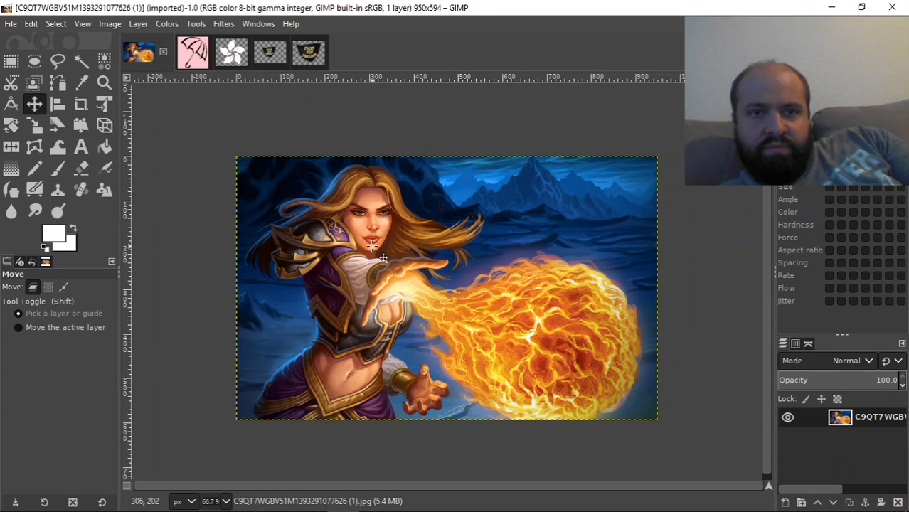
Return to the untitled mask image and undo its scaling to 250 px
{"action": "left_click", "coordinate": [310, 57]}
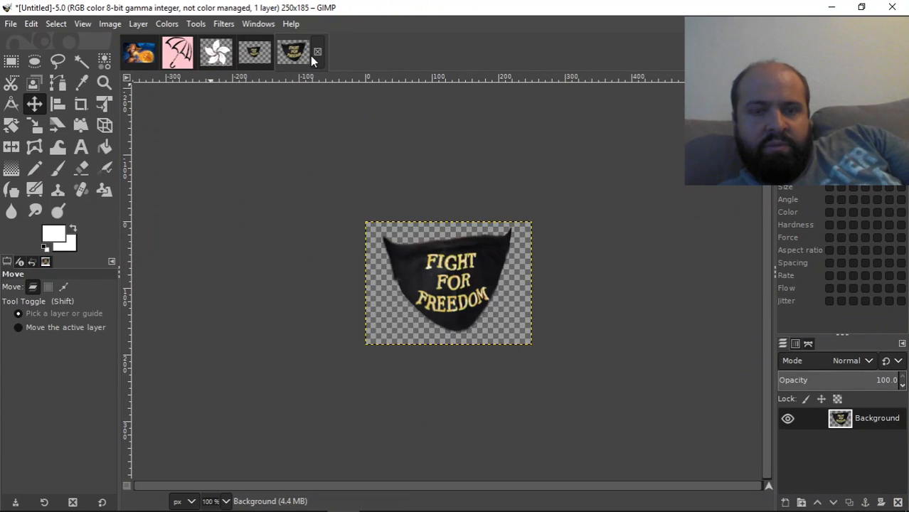
{"action": "key", "text": "ctrl"}
{"action": "key", "text": "ctrl+z"}
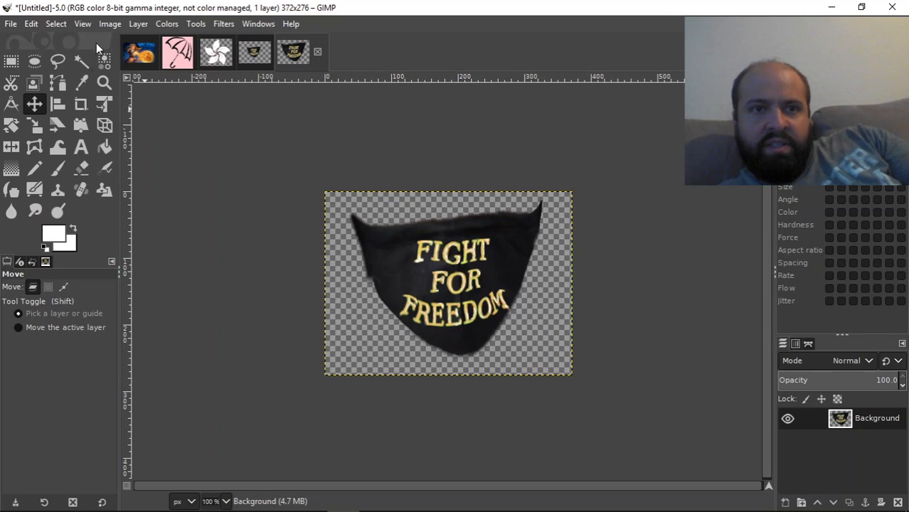
Scale the mask image to a width of 200 px, keeping its proportions, and copy its layer
{"action": "left_click", "coordinate": [108, 24]}
{"action": "left_click", "coordinate": [163, 202]}
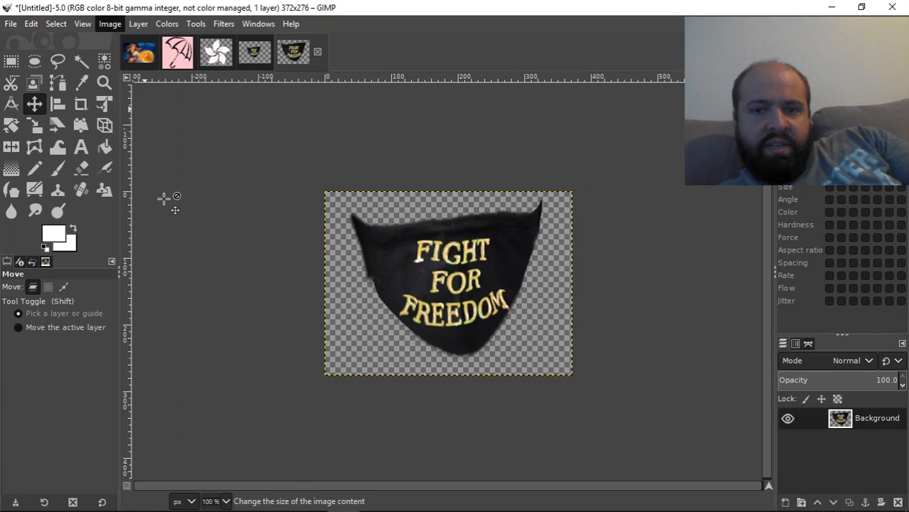
{"action": "type", "text": "200"}
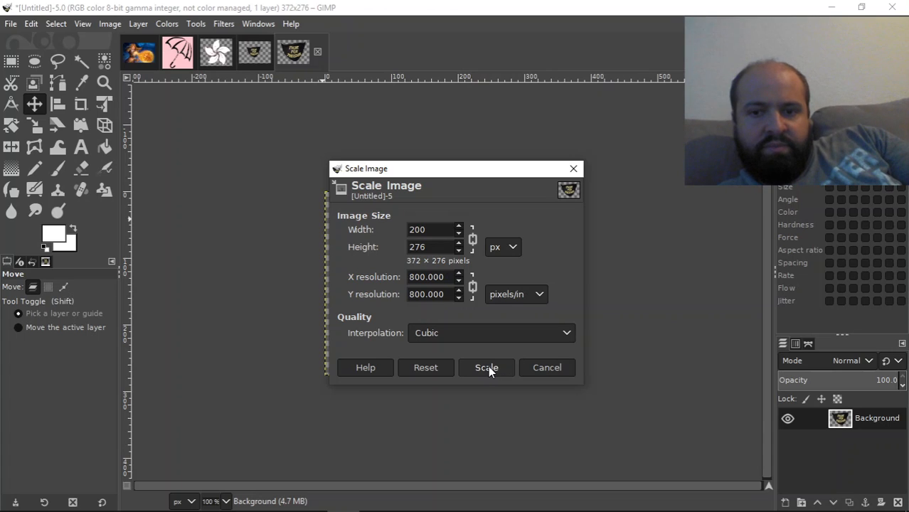
{"action": "left_click", "coordinate": [488, 367]}
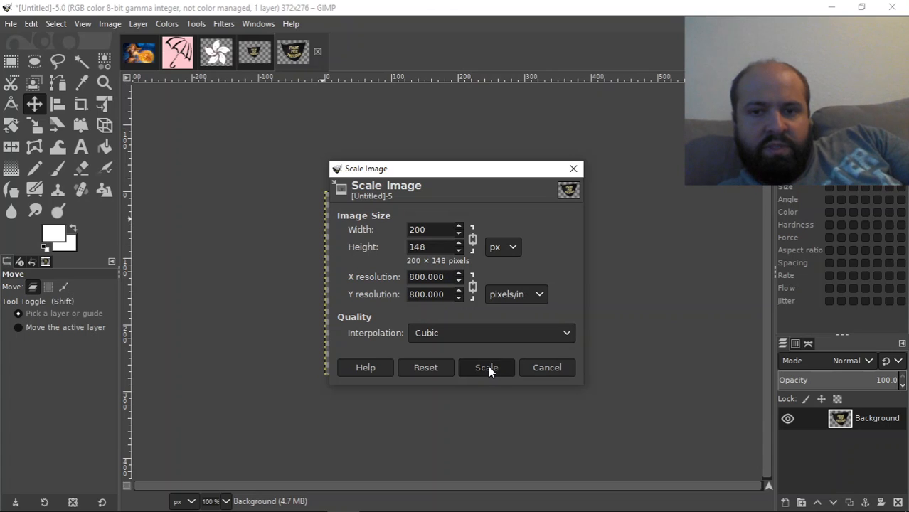
{"action": "key", "text": "ctrl+c"}
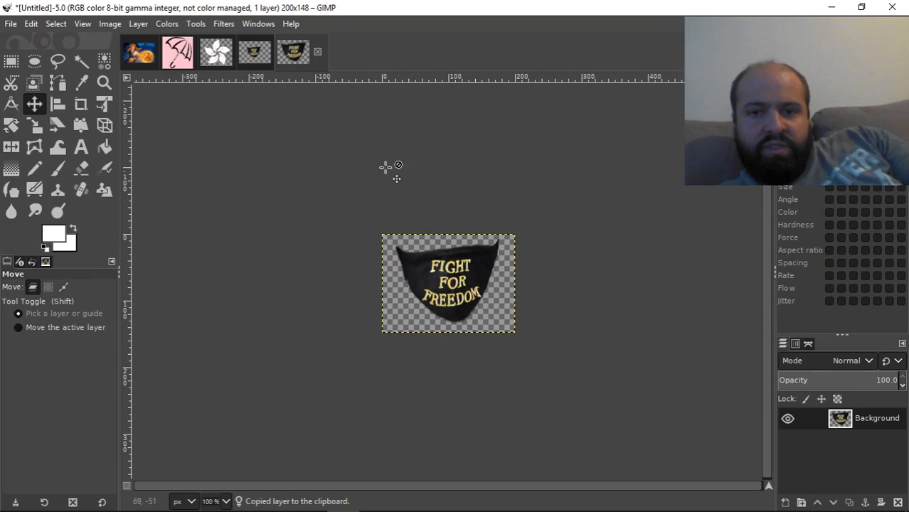
Try the 200 px wide mask over the sorceress's face as a pasted selection, and undo the move and paste
{"action": "left_click", "coordinate": [139, 55]}
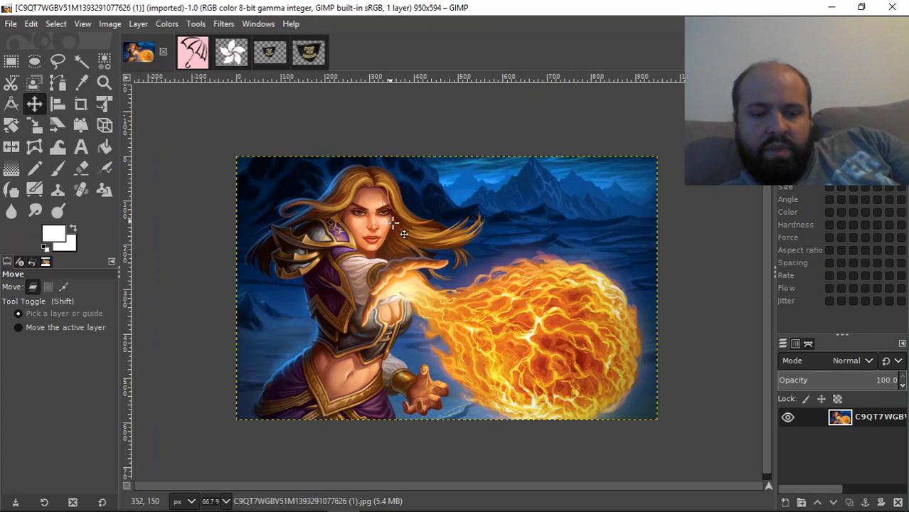
{"action": "key", "text": "ctrl+v"}
{"action": "left_click_drag", "start_coordinate": [444, 289], "coordinate": [372, 242]}
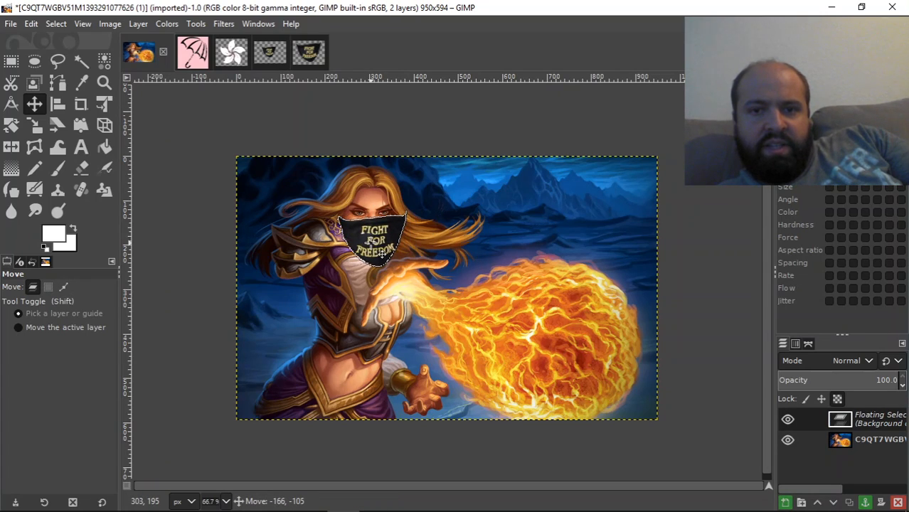
{"action": "key", "text": "ctrl+z"}
{"action": "key", "text": "ctrl+z"}
Go back to the untitled mask image and undo its scaling to 200 px
{"action": "left_click", "coordinate": [297, 52]}
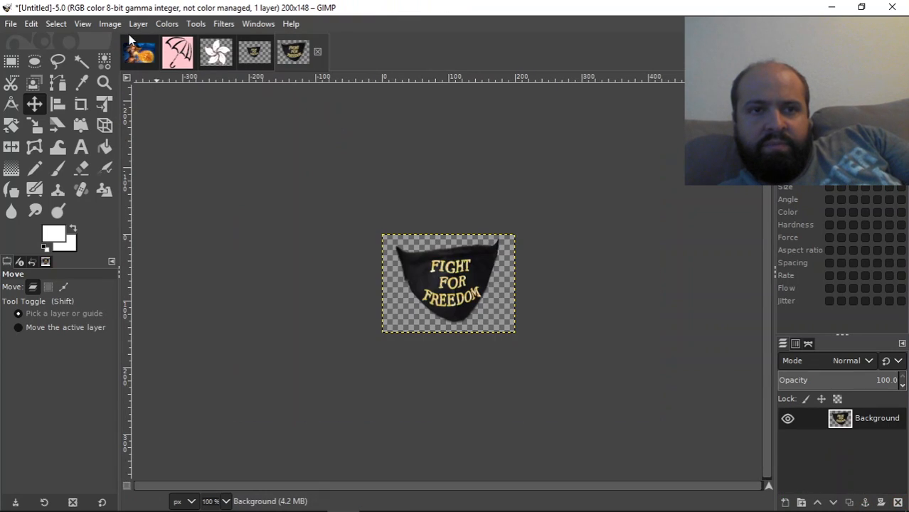
{"action": "key", "text": "ctrl"}
{"action": "key", "text": "ctrl+z"}
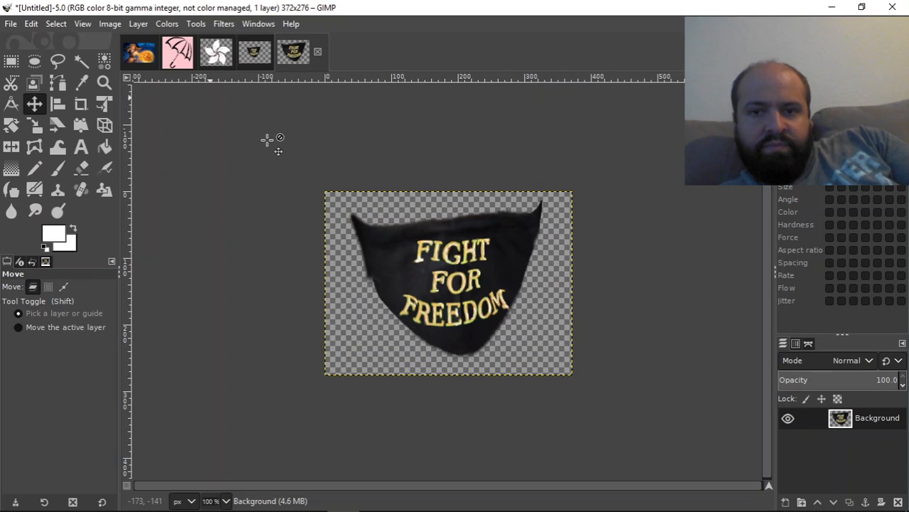
Scale the mask image to 150 × 111 px and copy its layer
{"action": "left_click", "coordinate": [110, 23]}
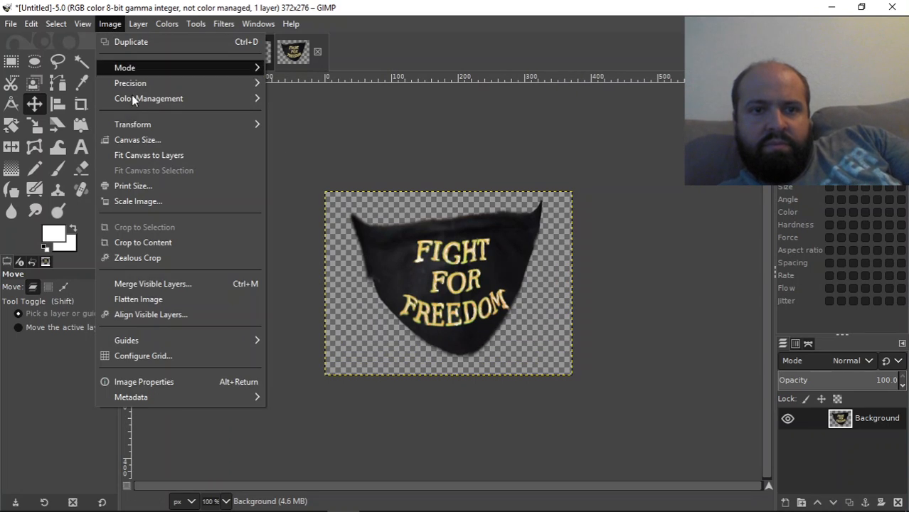
{"action": "left_click", "coordinate": [158, 200]}
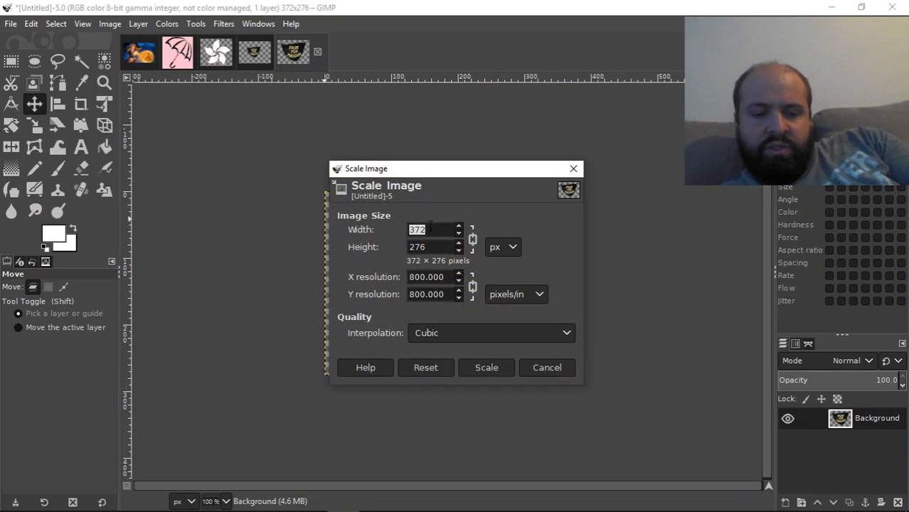
{"action": "type", "text": "150"}
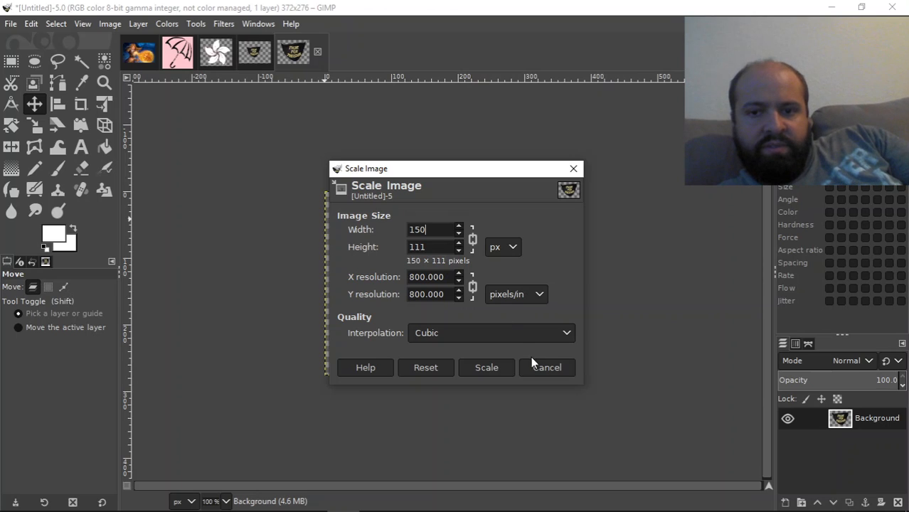
{"action": "left_click", "coordinate": [487, 368]}
{"action": "key", "text": "ctrl+c"}
Paste the copied mask into the fireball sorceress image and move it over her nose and mouth
{"action": "left_click", "coordinate": [137, 55]}
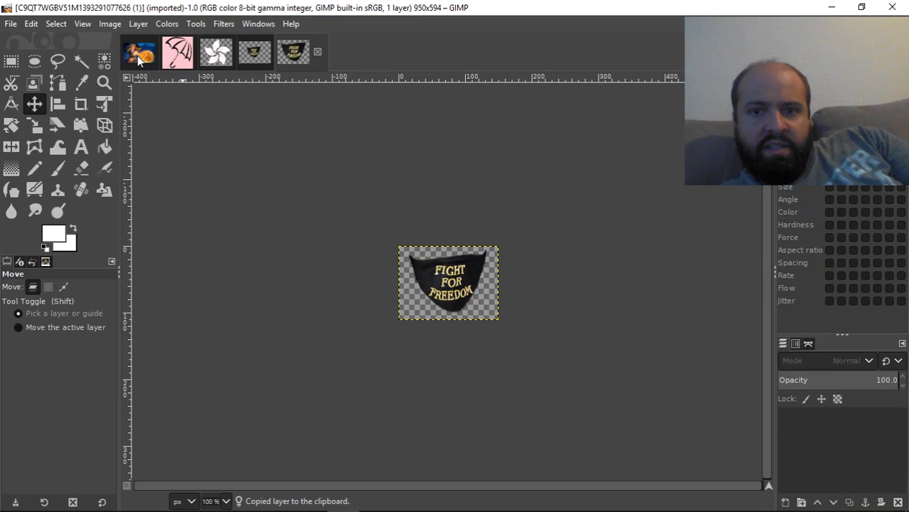
{"action": "key", "text": "ctrl+v"}
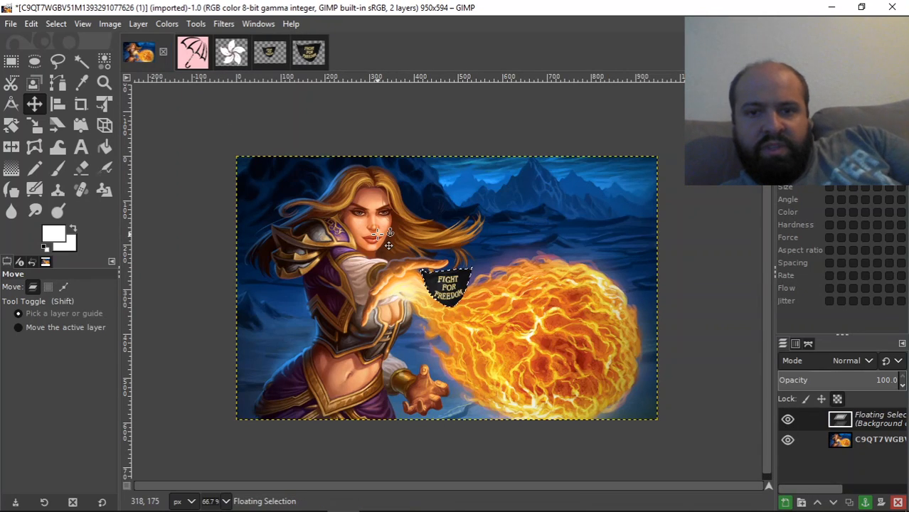
{"action": "left_click_drag", "start_coordinate": [458, 291], "coordinate": [380, 244]}
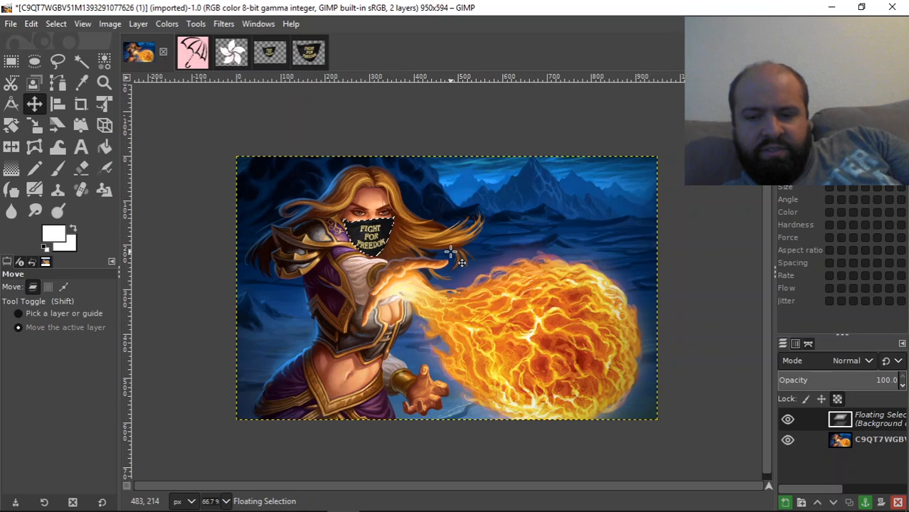
Nudge the floating mask about 4 px left and 2 px up so it sits across the sorceress's nose, just below her eyes
{"action": "scroll", "coordinate": [451, 252], "scroll_direction": "up", "scroll_amount": 2}
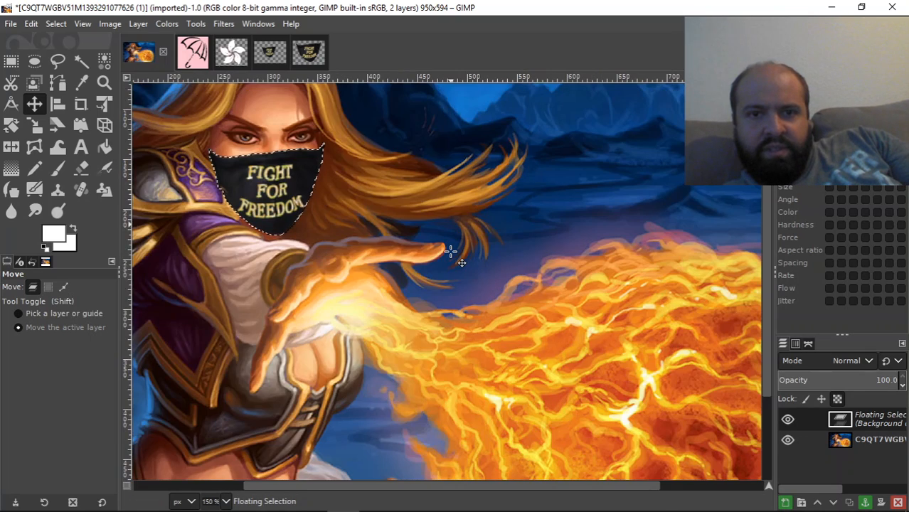
{"action": "scroll", "coordinate": [451, 251], "scroll_direction": "up", "scroll_amount": 1}
{"action": "left_click_drag", "start_coordinate": [413, 484], "coordinate": [361, 487]}
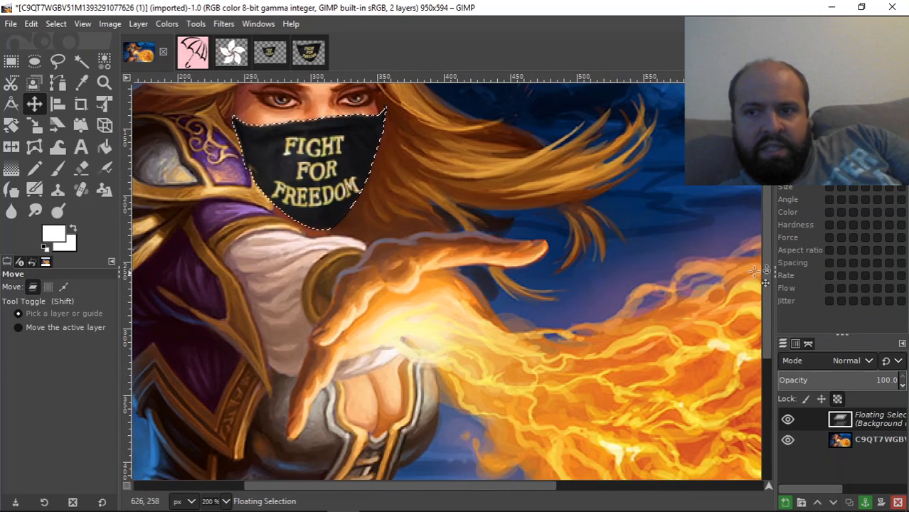
{"action": "left_click_drag", "start_coordinate": [768, 253], "coordinate": [763, 225]}
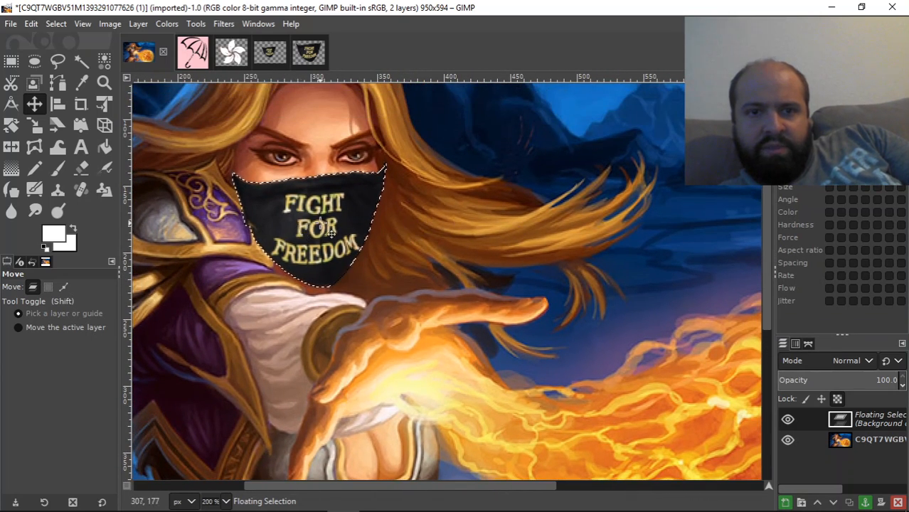
{"action": "left_click_drag", "start_coordinate": [329, 231], "coordinate": [324, 230]}
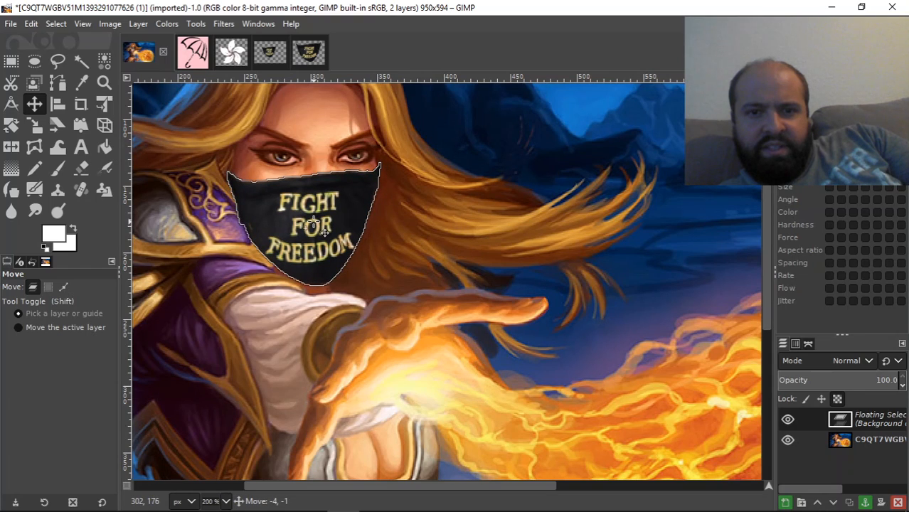
{"action": "mouse_move", "coordinate": [324, 230]}
{"action": "left_mouse_down"}
{"action": "mouse_move", "coordinate": [331, 217]}
{"action": "mouse_move", "coordinate": [328, 229]}
{"action": "left_mouse_up"}
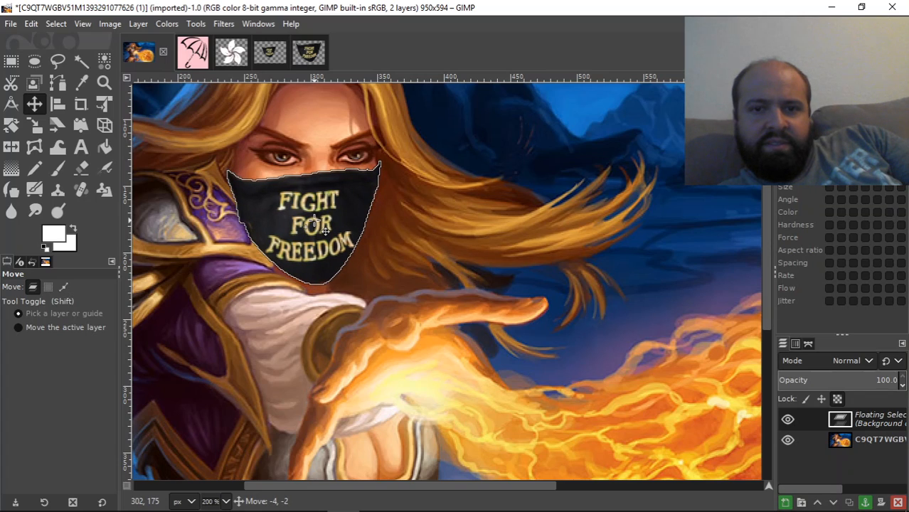
{"action": "left_click_drag", "start_coordinate": [324, 229], "coordinate": [324, 228]}
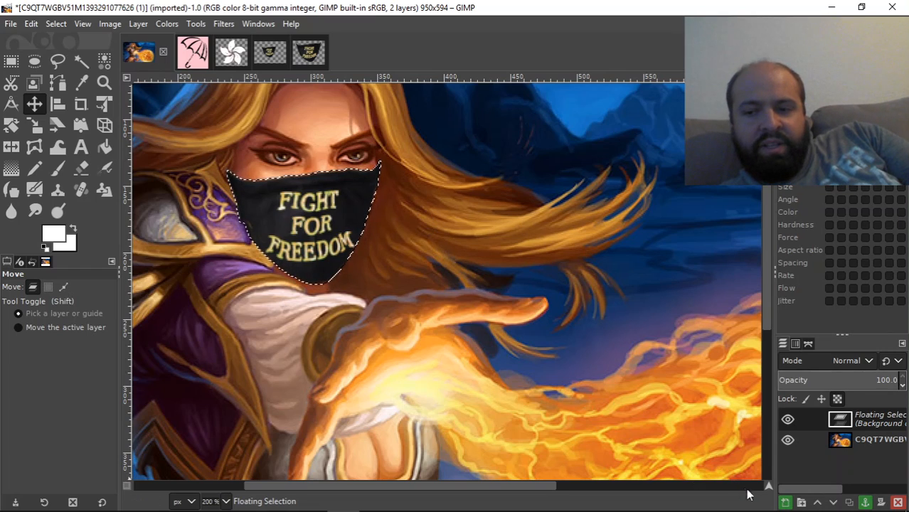
Turn the floating mask into its own layer and select the sorceress picture's layer
{"action": "left_click", "coordinate": [785, 502]}
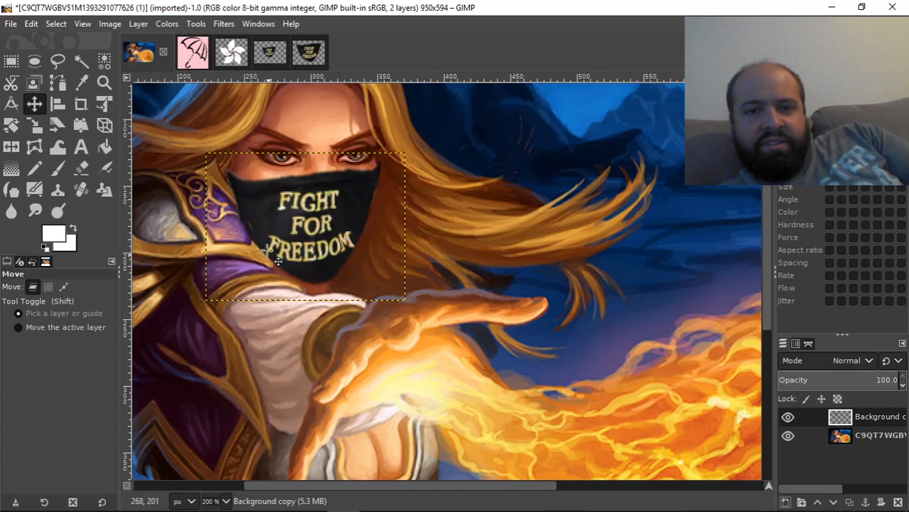
{"action": "left_click", "coordinate": [856, 435]}
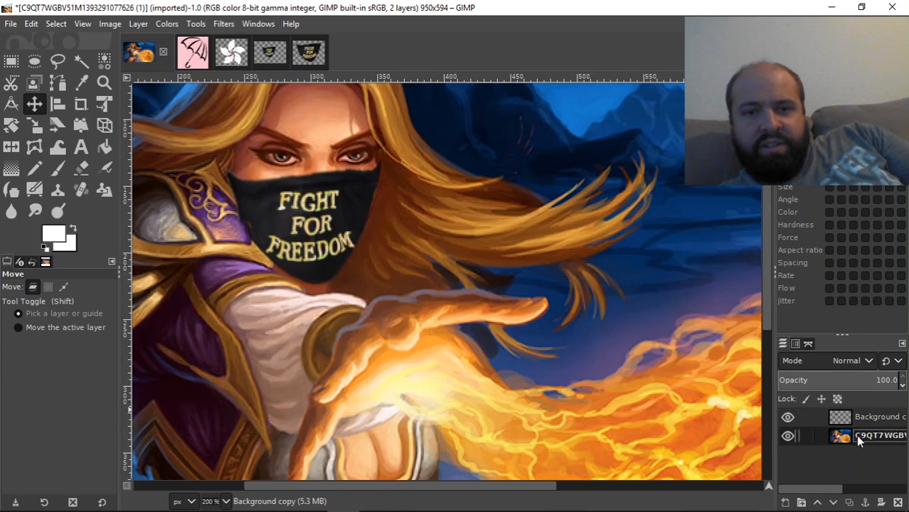
Hide the mask layer and take up the Free Select tool at the gold collar edge beside the sorceress's cheek
{"action": "left_click", "coordinate": [788, 417]}
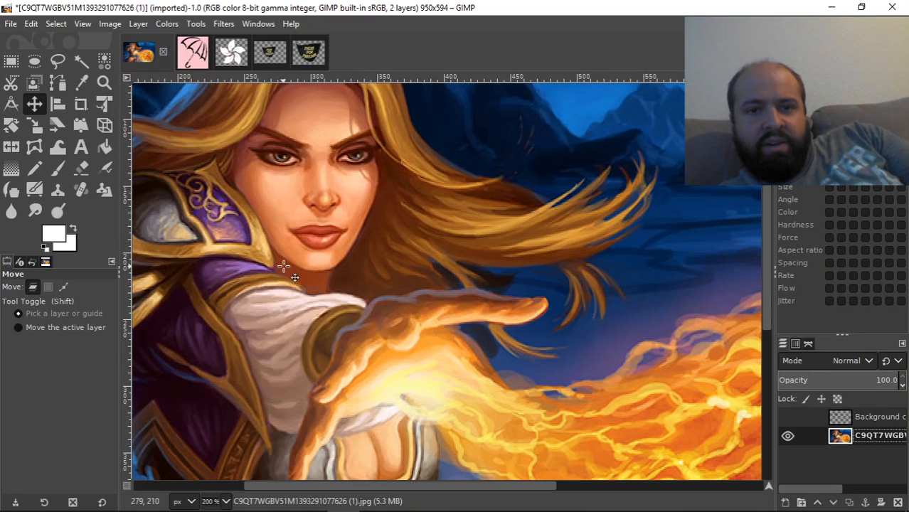
{"action": "left_click", "coordinate": [61, 63]}
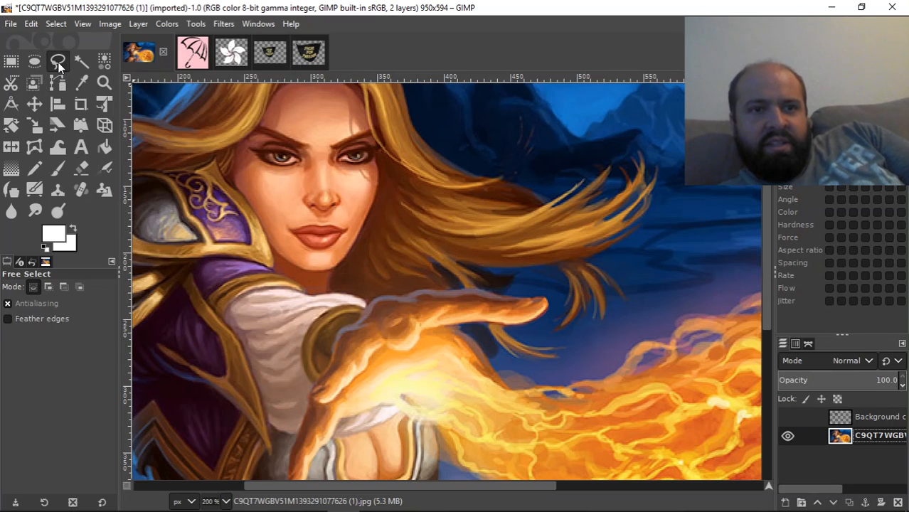
{"action": "left_click", "coordinate": [82, 24]}
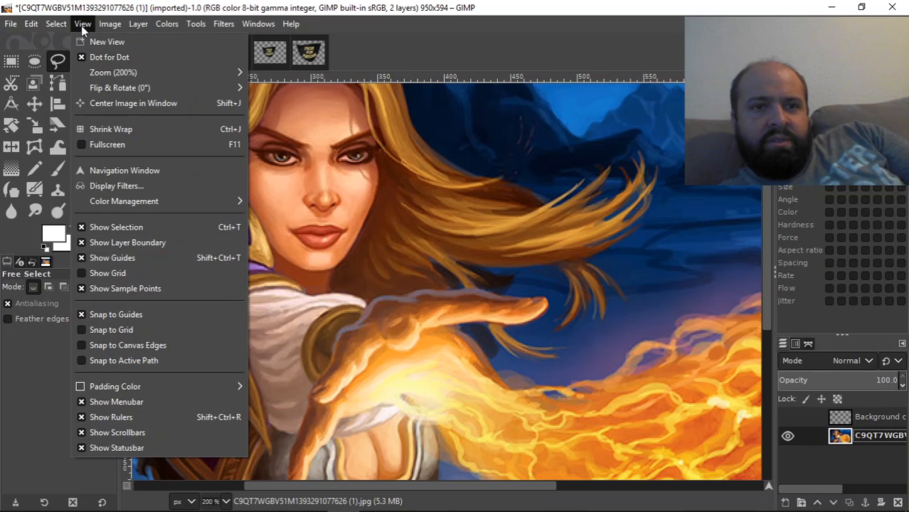
{"action": "mouse_move", "coordinate": [178, 72]}
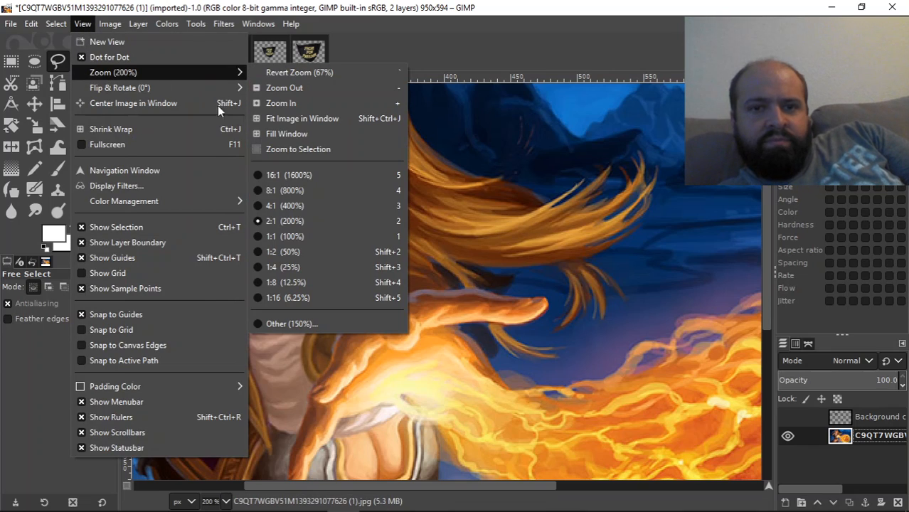
{"action": "left_click", "coordinate": [295, 191]}
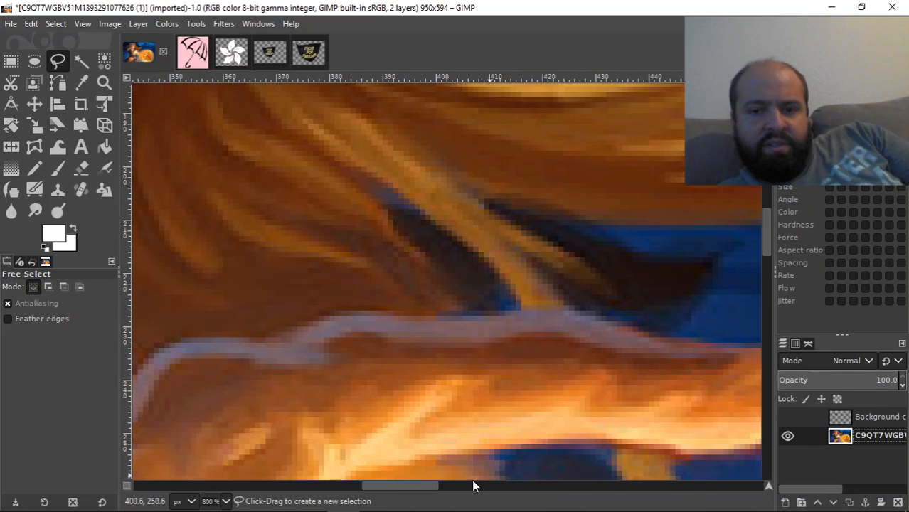
{"action": "left_click_drag", "start_coordinate": [430, 488], "coordinate": [336, 486]}
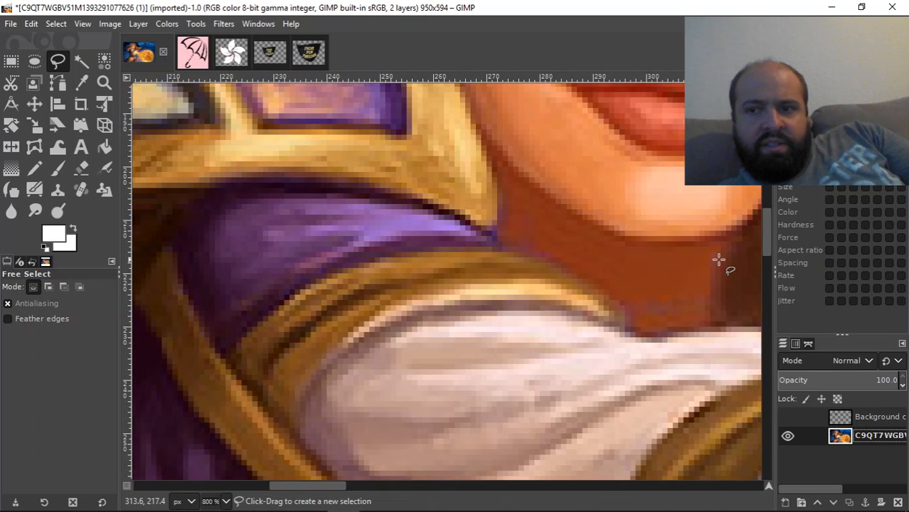
{"action": "left_click_drag", "start_coordinate": [767, 237], "coordinate": [756, 201]}
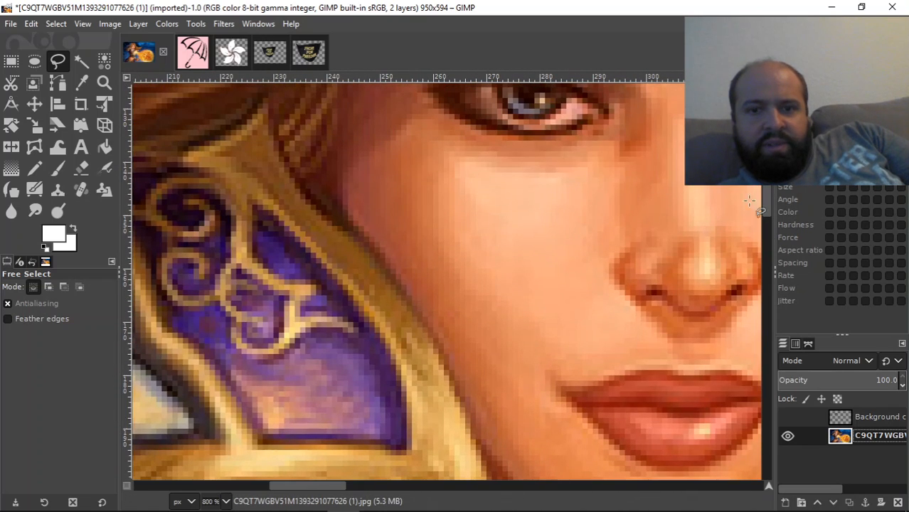
{"action": "left_click", "coordinate": [293, 173]}
{"action": "left_click", "coordinate": [303, 193]}
{"action": "left_click", "coordinate": [309, 199]}
{"action": "left_click", "coordinate": [315, 205]}
{"action": "left_click", "coordinate": [325, 212]}
{"action": "left_click", "coordinate": [330, 215]}
{"action": "left_click", "coordinate": [335, 220]}
{"action": "left_click", "coordinate": [342, 224]}
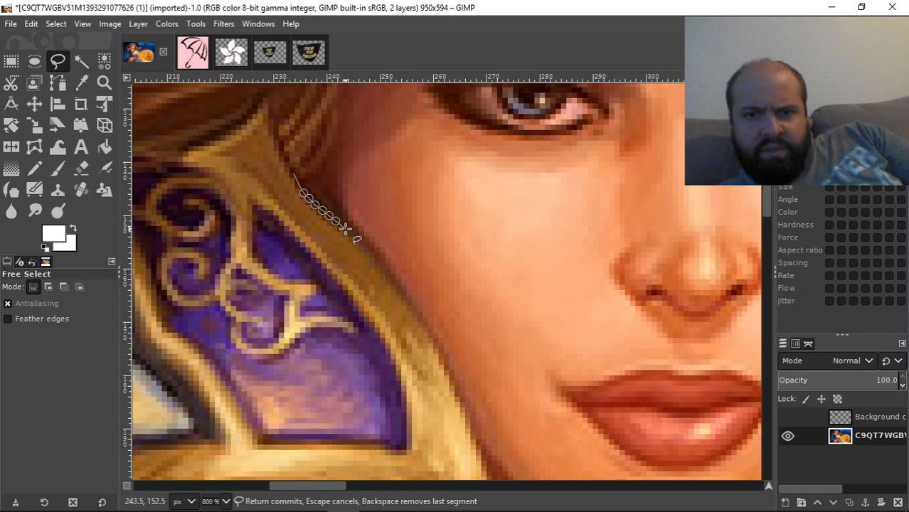
{"action": "left_click", "coordinate": [349, 231]}
{"action": "left_click", "coordinate": [356, 236]}
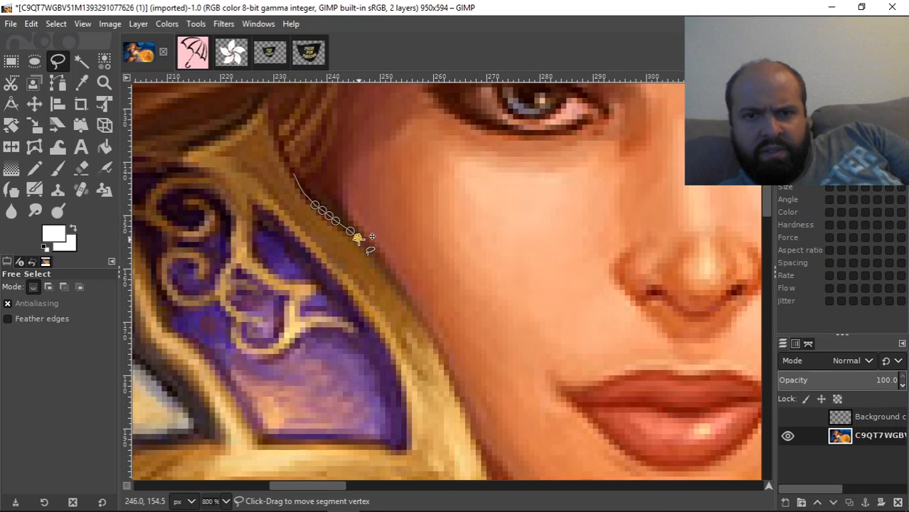
{"action": "left_click", "coordinate": [368, 247]}
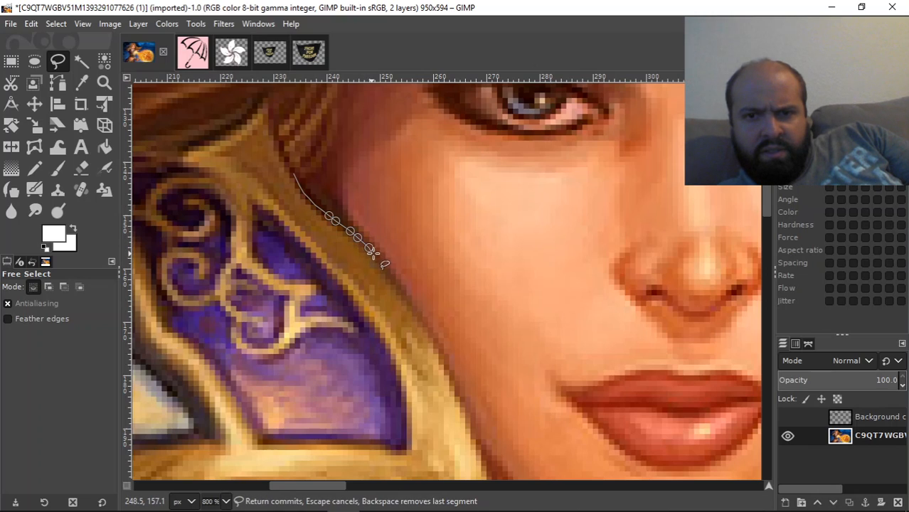
{"action": "left_click", "coordinate": [380, 263]}
{"action": "left_click", "coordinate": [388, 273]}
{"action": "left_click", "coordinate": [393, 281]}
{"action": "left_click", "coordinate": [399, 288]}
{"action": "left_click", "coordinate": [405, 294]}
{"action": "left_click", "coordinate": [411, 302]}
{"action": "left_click", "coordinate": [418, 312]}
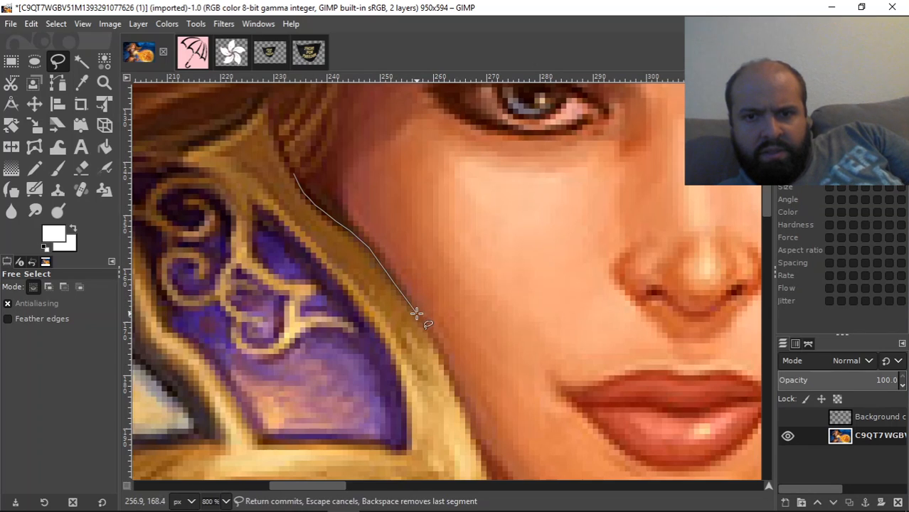
{"action": "left_click", "coordinate": [423, 321]}
{"action": "left_click", "coordinate": [428, 328]}
{"action": "left_click", "coordinate": [433, 337]}
{"action": "left_click", "coordinate": [438, 346]}
{"action": "left_click", "coordinate": [444, 358]}
{"action": "left_click", "coordinate": [448, 369]}
{"action": "double_click", "coordinate": [455, 386]}
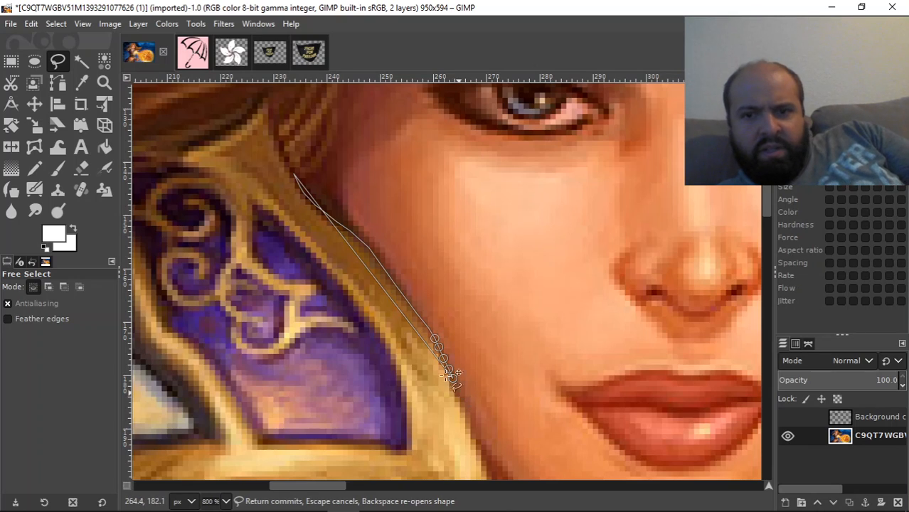
{"action": "key", "text": "ctrl"}
{"action": "key", "text": "ctrl+z"}
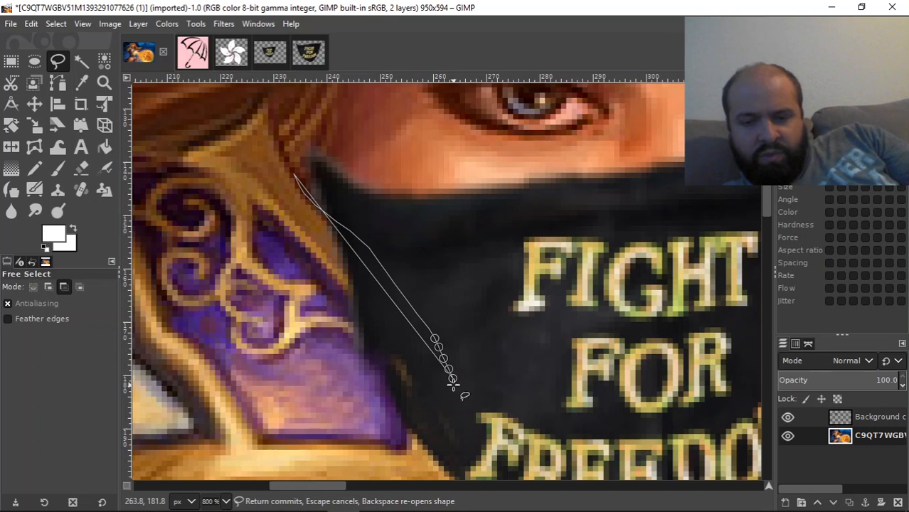
{"action": "key", "text": "ctrl+y"}
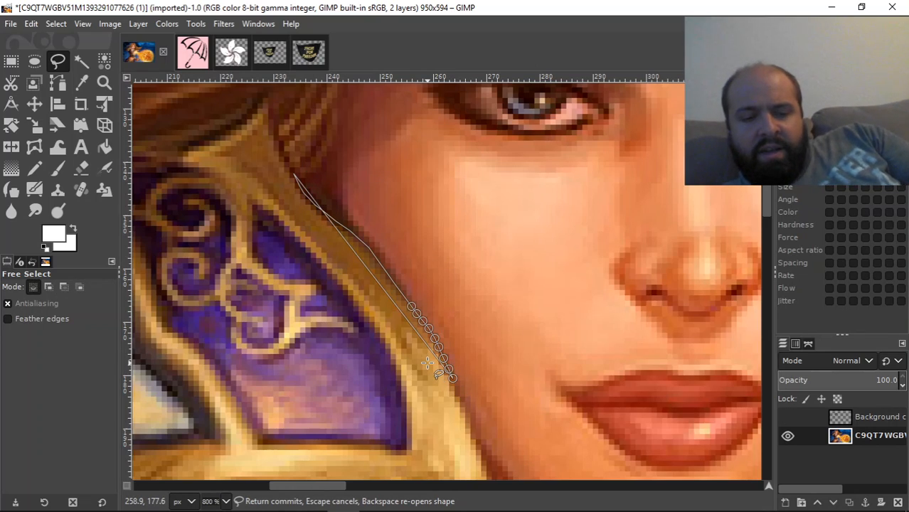
{"action": "key", "text": "Escape"}
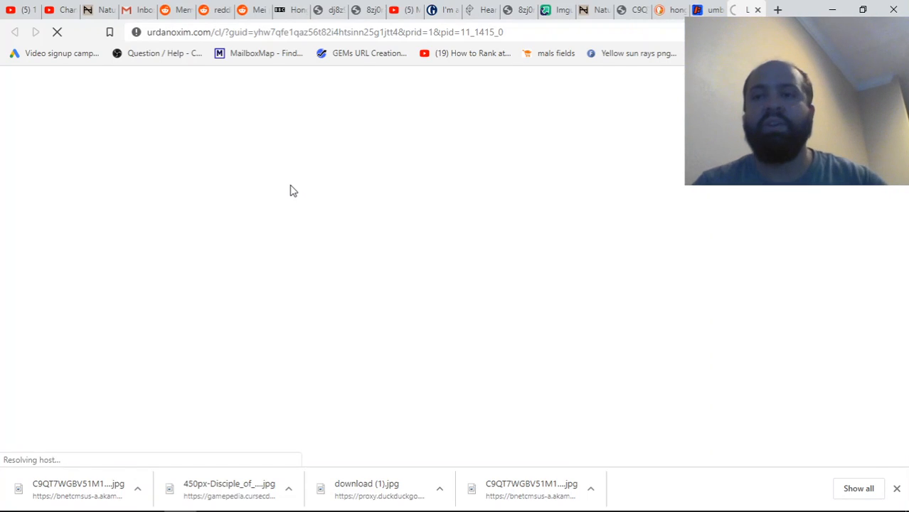
{"action": "left_click", "coordinate": [757, 9]}
{"action": "left_click", "coordinate": [834, 10]}
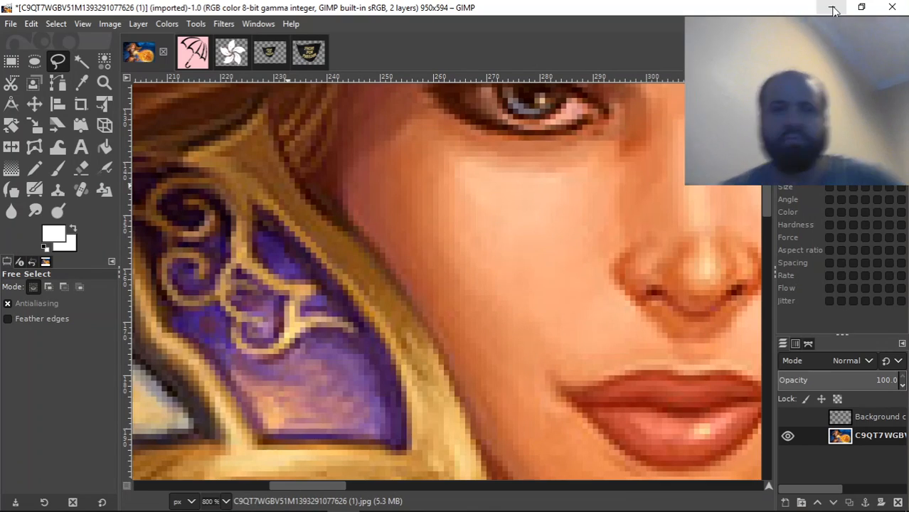
Trace a Free Select outline along the gold collar's edge, from beside the cheek down to the collar's lower tip below the jaw
{"action": "left_click", "coordinate": [311, 201]}
{"action": "left_click", "coordinate": [319, 208]}
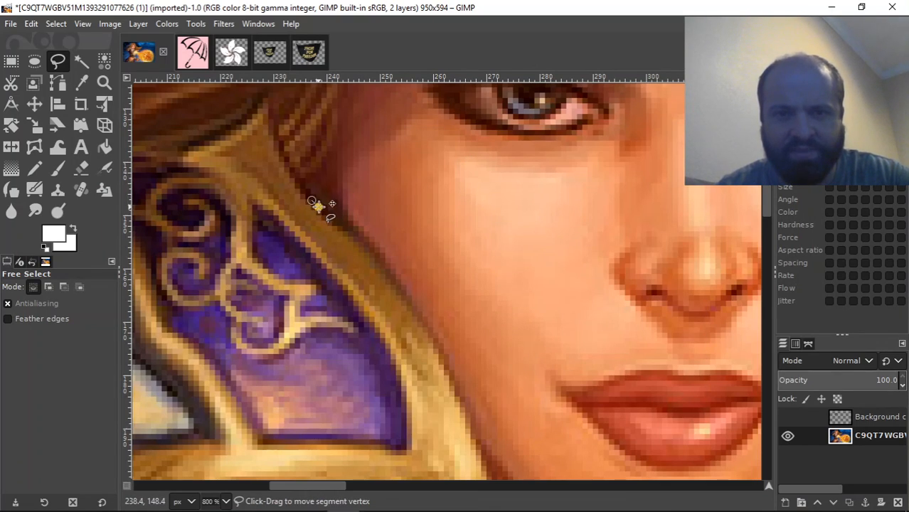
{"action": "left_click", "coordinate": [326, 214]}
{"action": "left_click", "coordinate": [334, 221]}
{"action": "left_click", "coordinate": [342, 228]}
{"action": "left_click", "coordinate": [372, 254]}
{"action": "left_click", "coordinate": [386, 273]}
{"action": "left_click", "coordinate": [392, 282]}
{"action": "left_click", "coordinate": [399, 292]}
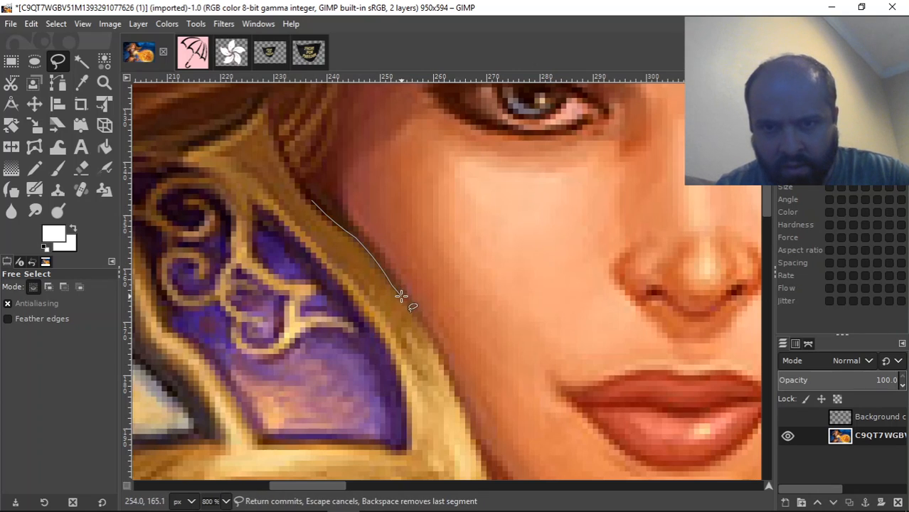
{"action": "left_click", "coordinate": [408, 301]}
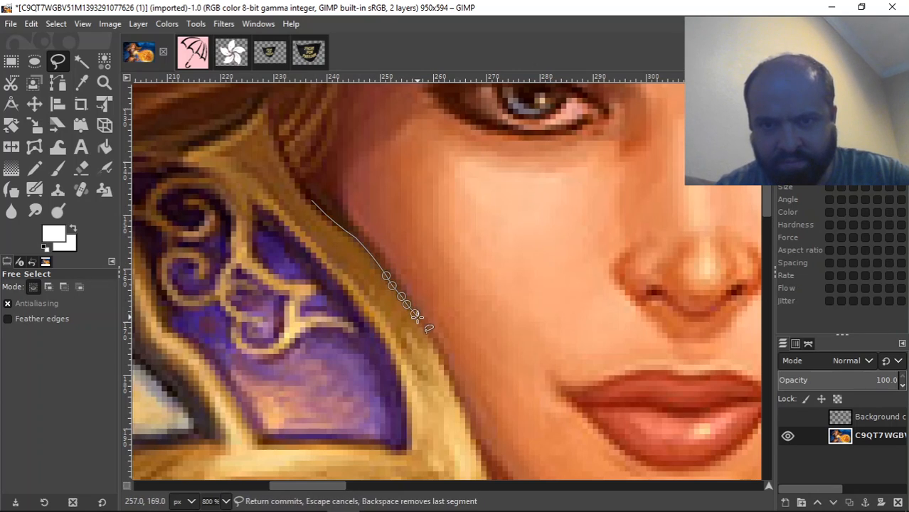
{"action": "left_click", "coordinate": [422, 322]}
{"action": "left_click", "coordinate": [430, 335]}
{"action": "left_click", "coordinate": [434, 349]}
{"action": "left_click", "coordinate": [443, 363]}
{"action": "left_click", "coordinate": [450, 376]}
{"action": "left_click", "coordinate": [454, 390]}
{"action": "left_click", "coordinate": [460, 402]}
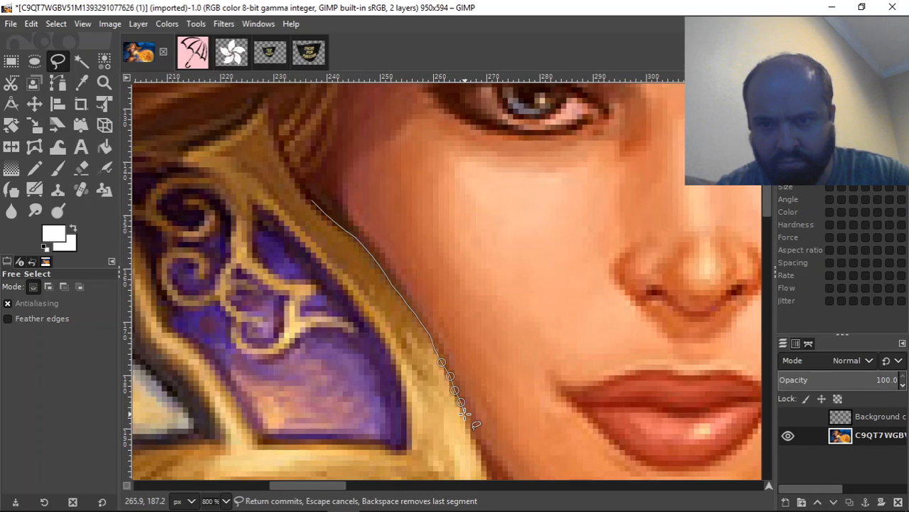
{"action": "left_click", "coordinate": [466, 414]}
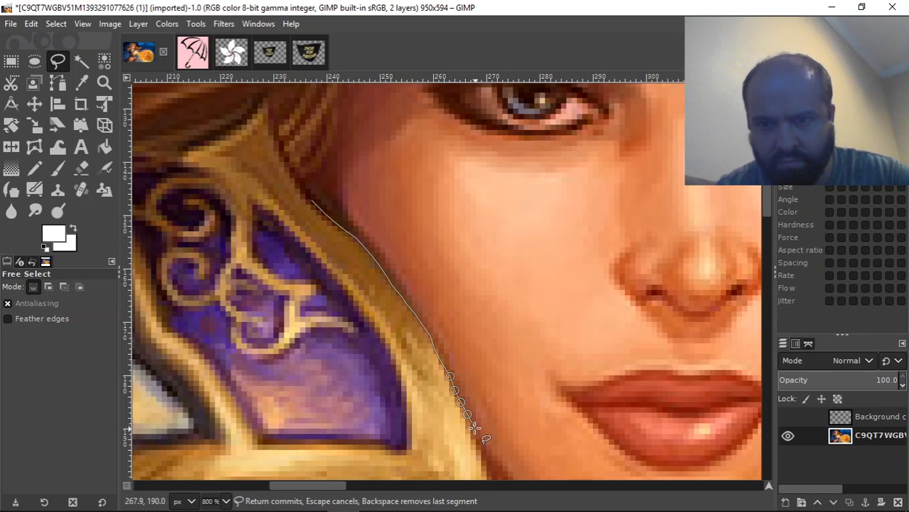
{"action": "left_click", "coordinate": [470, 428]}
{"action": "left_click", "coordinate": [475, 439]}
{"action": "left_click", "coordinate": [480, 451]}
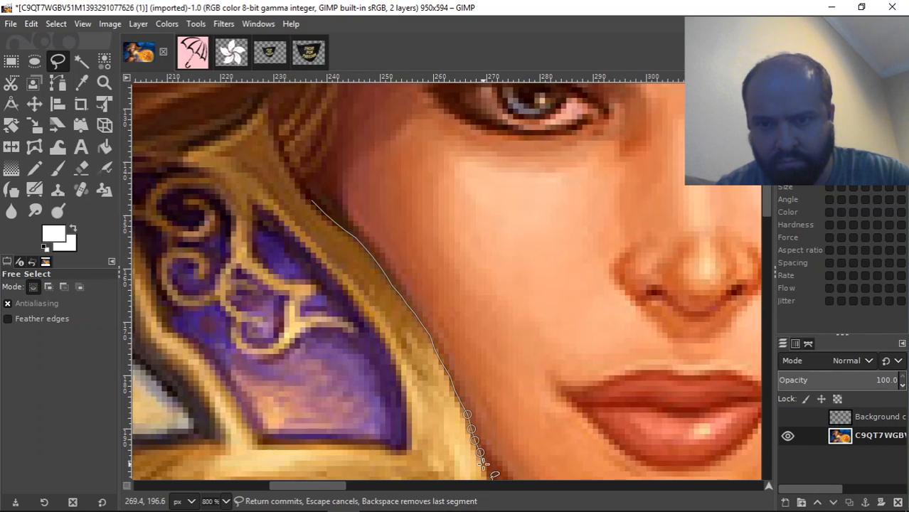
{"action": "left_click", "coordinate": [483, 463]}
{"action": "left_click_drag", "start_coordinate": [767, 199], "coordinate": [778, 226]}
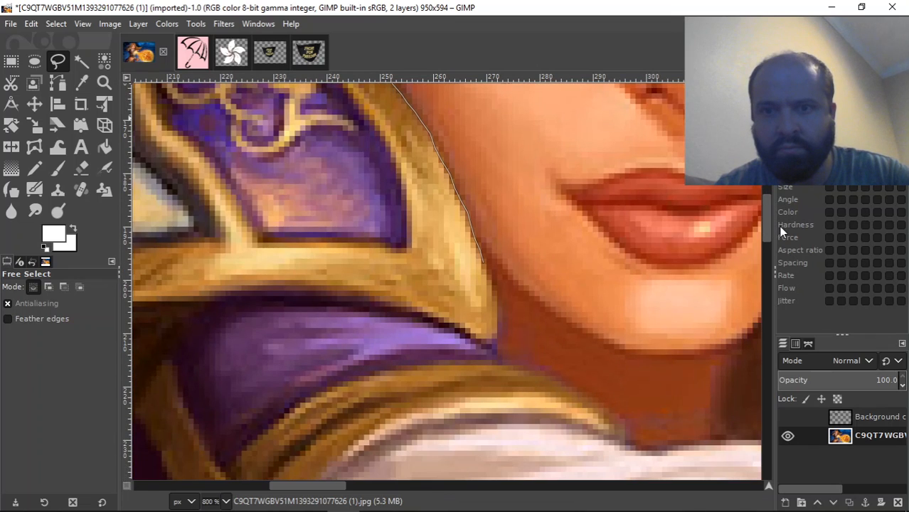
{"action": "left_click", "coordinate": [491, 287]}
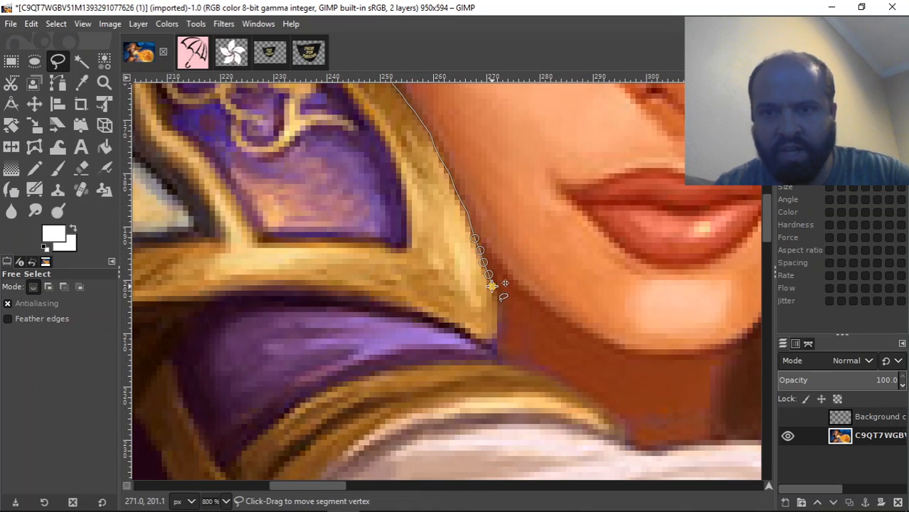
{"action": "left_click", "coordinate": [495, 307]}
{"action": "left_click", "coordinate": [496, 318]}
{"action": "left_click", "coordinate": [496, 328]}
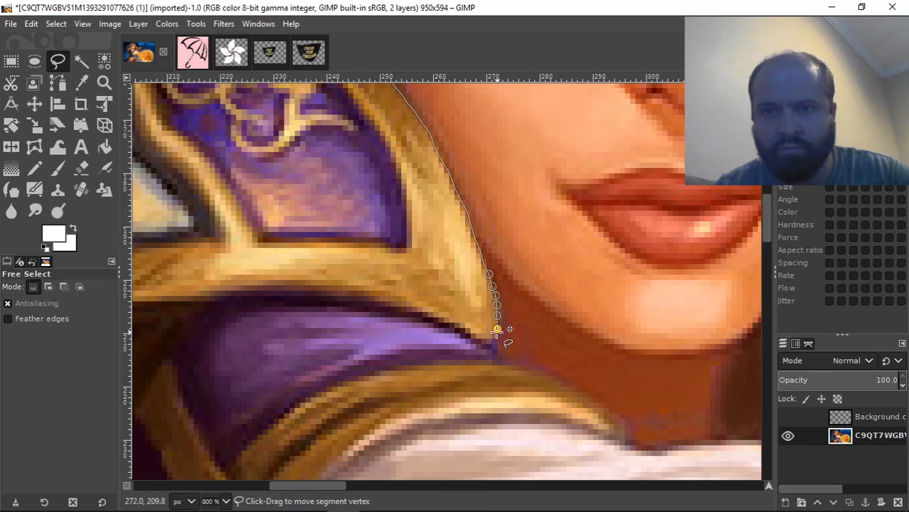
{"action": "left_click", "coordinate": [496, 340]}
{"action": "left_click", "coordinate": [496, 349]}
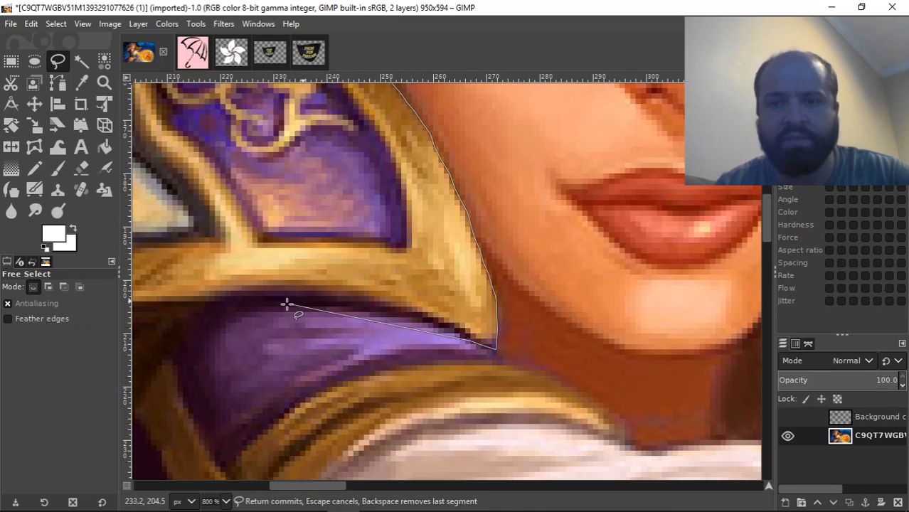
Close the outline across the collar's purple panel back to its starting point and commit it as a selection
{"action": "left_click", "coordinate": [265, 302]}
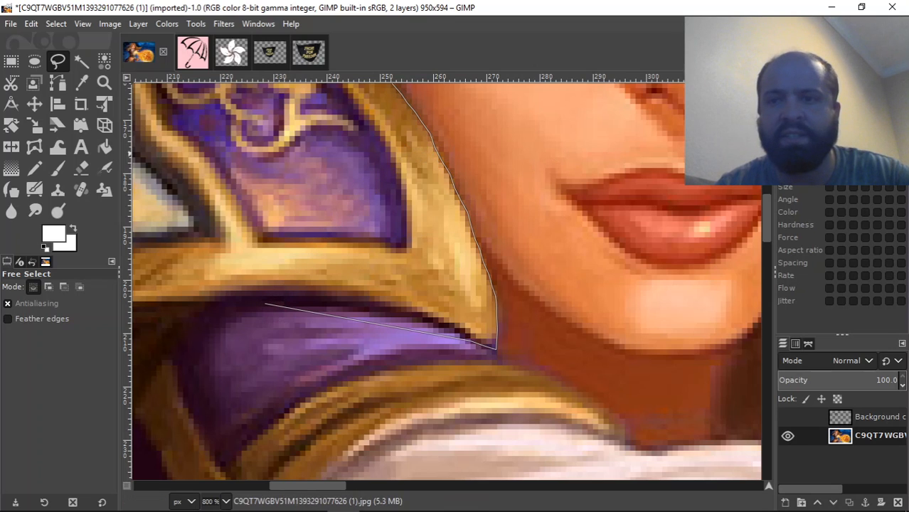
{"action": "mouse_move", "coordinate": [767, 215]}
{"action": "left_mouse_down"}
{"action": "mouse_move", "coordinate": [761, 190]}
{"action": "mouse_move", "coordinate": [766, 205]}
{"action": "left_mouse_up"}
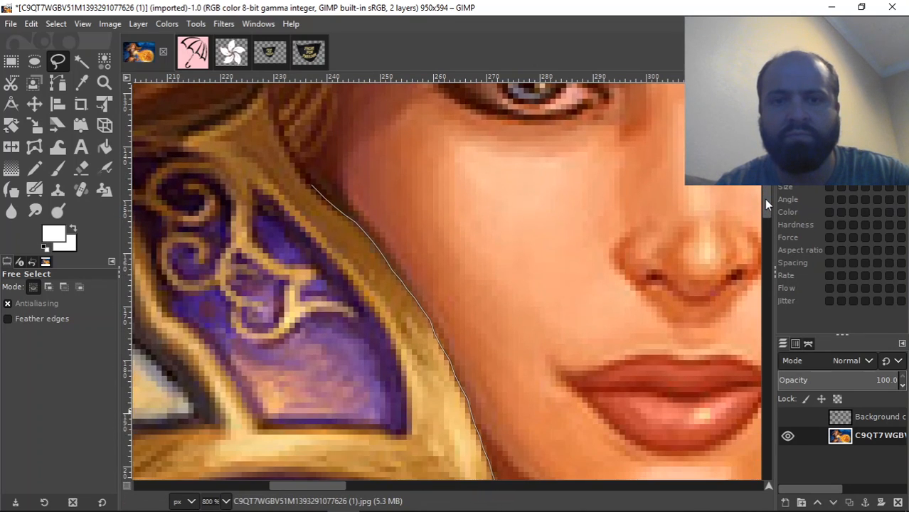
{"action": "left_click", "coordinate": [310, 185]}
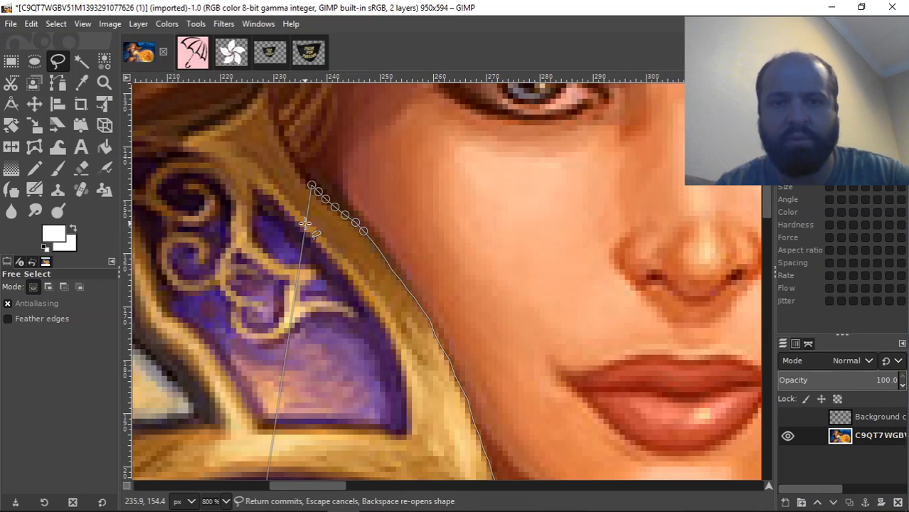
{"action": "key", "text": "Return"}
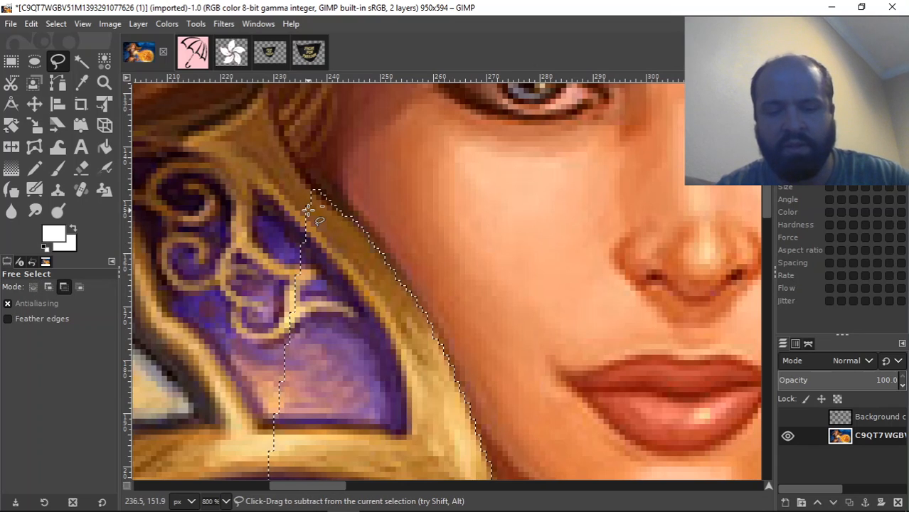
Copy the selected collar piece into a new transparent 950 × 594 px image, anchor it there and return to the sorceress picture
{"action": "key", "text": "ctrl+c"}
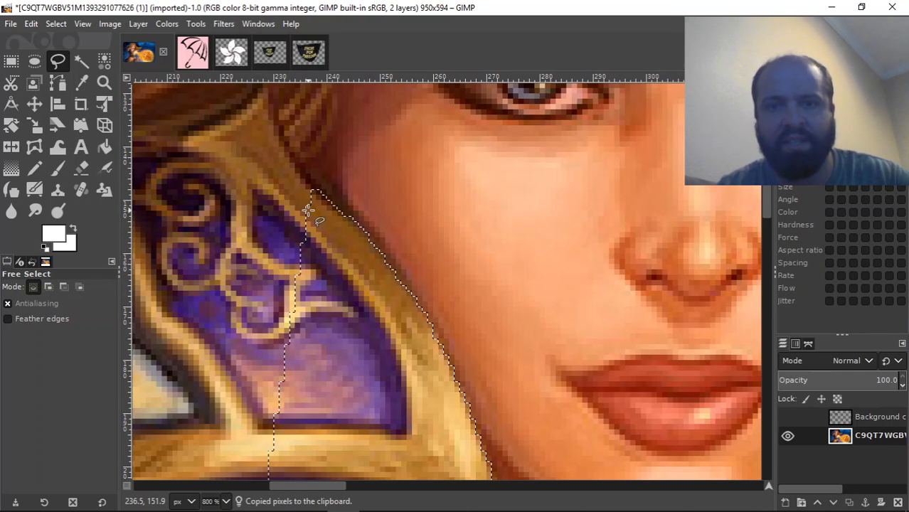
{"action": "left_click", "coordinate": [10, 24]}
{"action": "left_click", "coordinate": [31, 42]}
{"action": "left_click", "coordinate": [213, 169]}
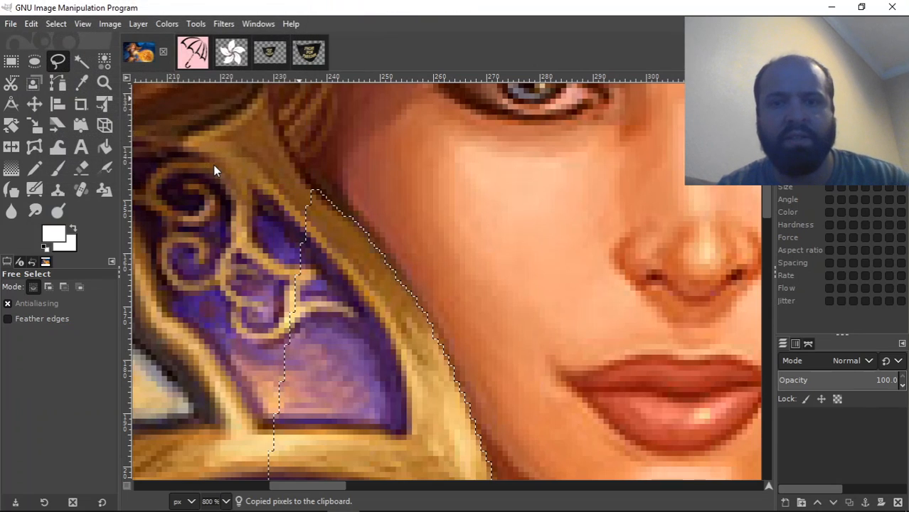
{"action": "key", "text": "ctrl+v"}
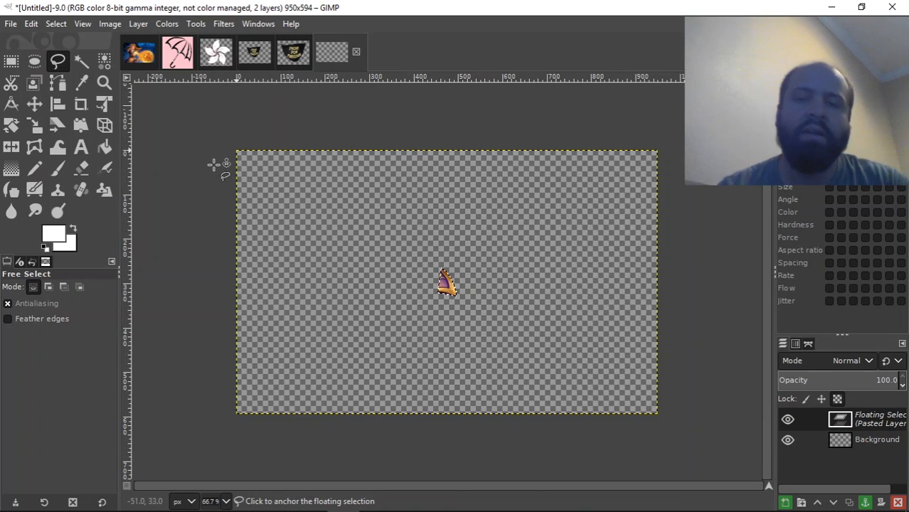
{"action": "left_click", "coordinate": [511, 234]}
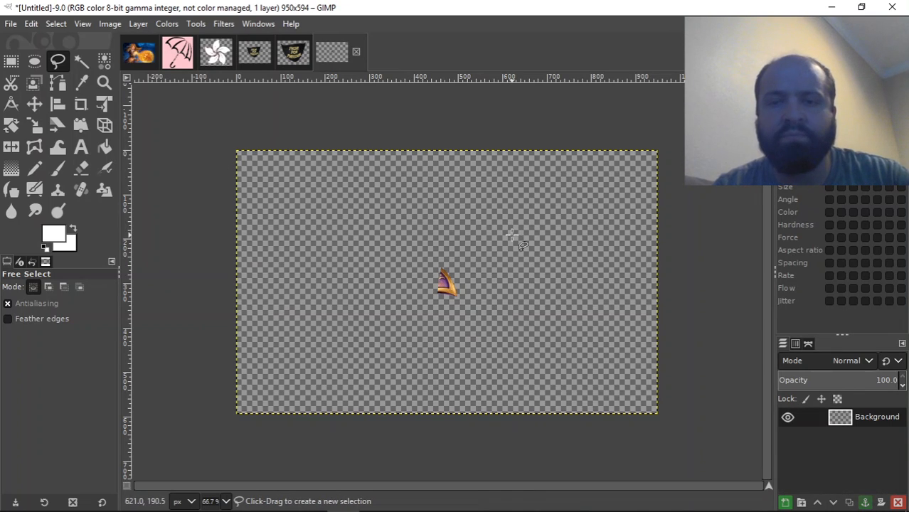
{"action": "left_click", "coordinate": [139, 56]}
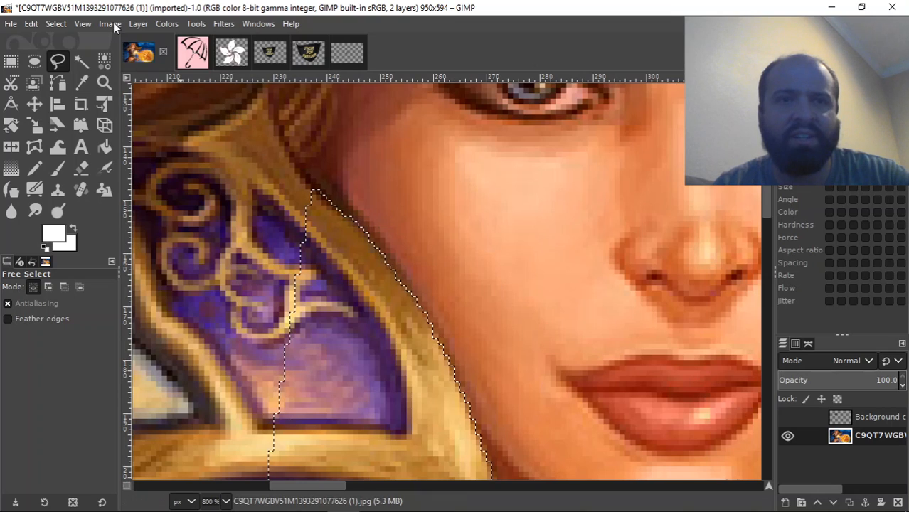
Clear the collar selection and show the mask layer again
{"action": "left_click", "coordinate": [56, 24]}
{"action": "left_click", "coordinate": [68, 57]}
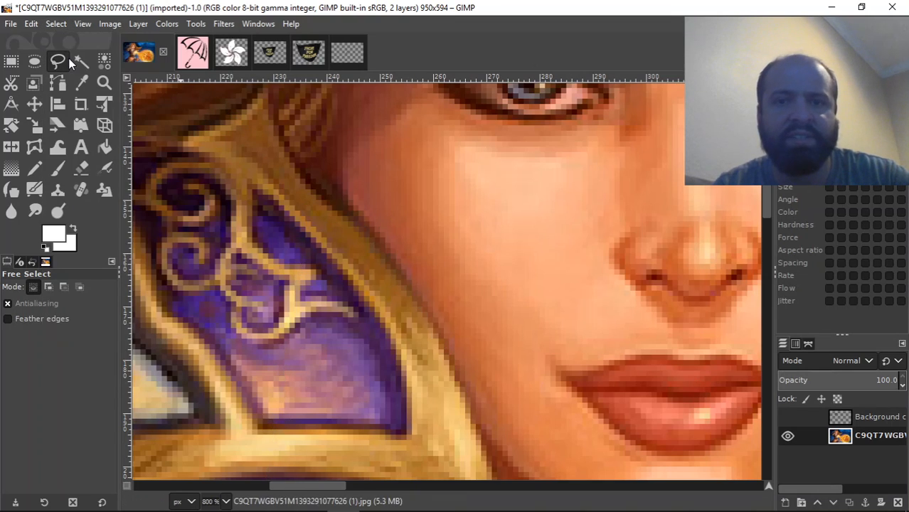
{"action": "left_click", "coordinate": [787, 417]}
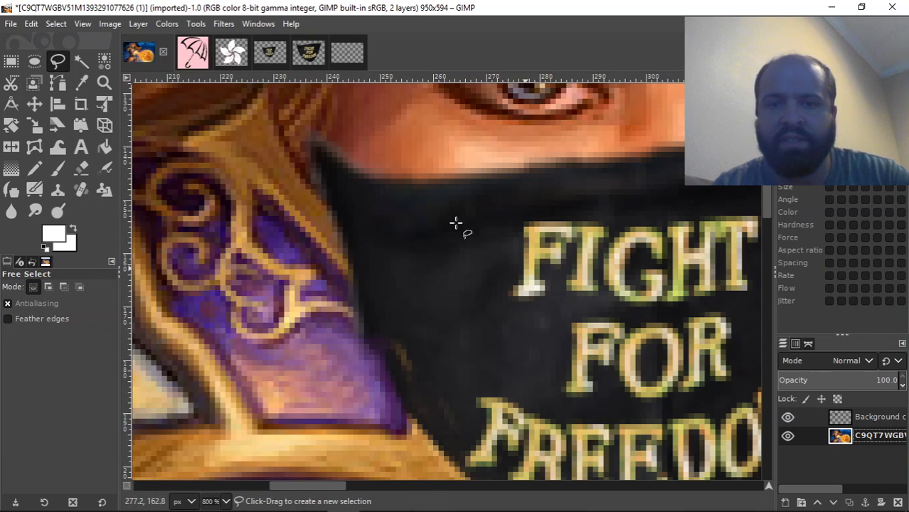
Crop the separate collar-piece image to 107 × 120 px around the piece and copy the result
{"action": "left_click", "coordinate": [351, 50]}
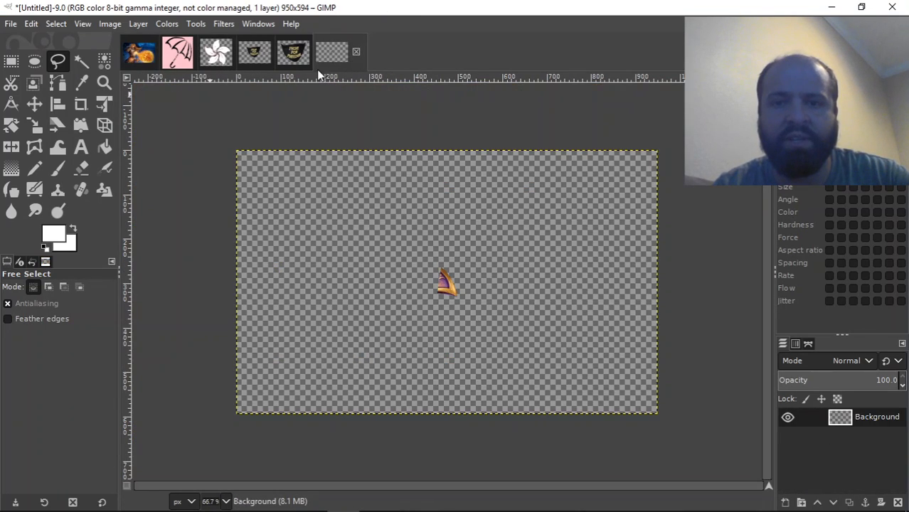
{"action": "left_click", "coordinate": [80, 104]}
{"action": "left_click_drag", "start_coordinate": [420, 254], "coordinate": [469, 306]}
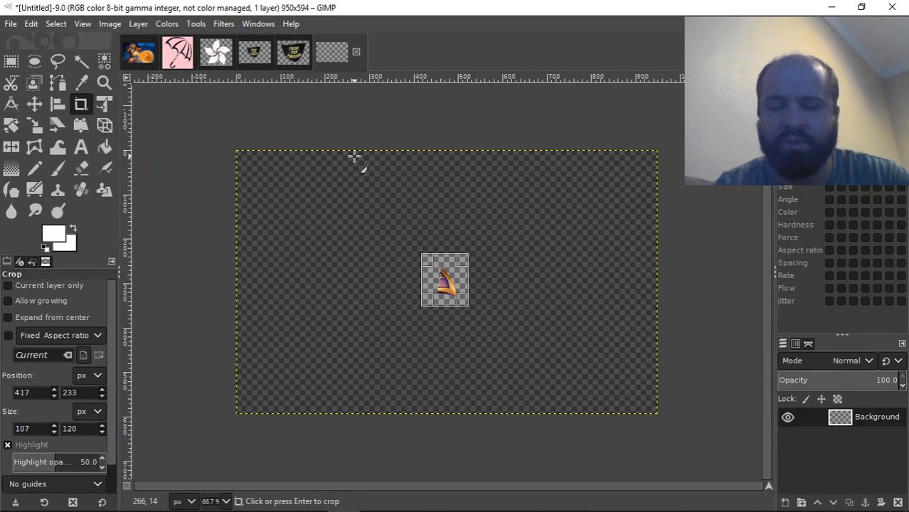
{"action": "key", "text": "Return"}
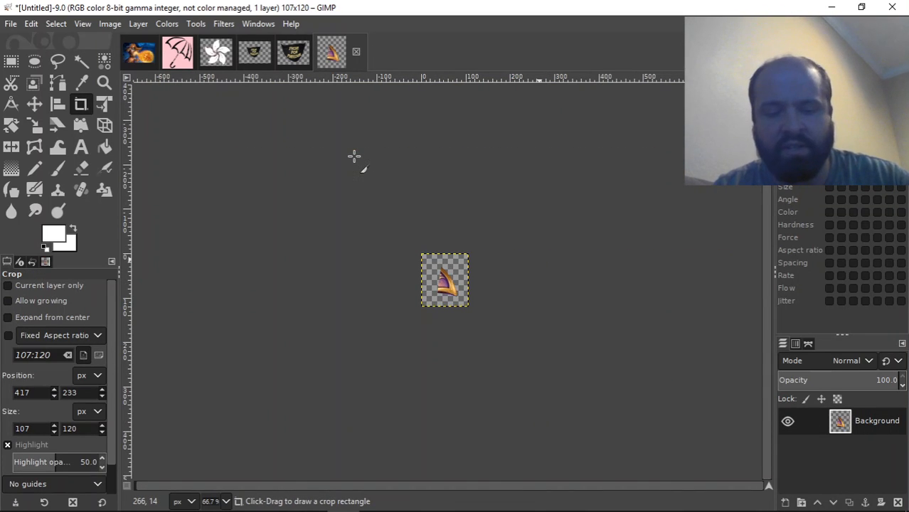
{"action": "key", "text": "ctrl+c"}
Paste the collar piece into the sorceress picture, turn it into a new layer and raise it above the mask layer
{"action": "left_click", "coordinate": [129, 63]}
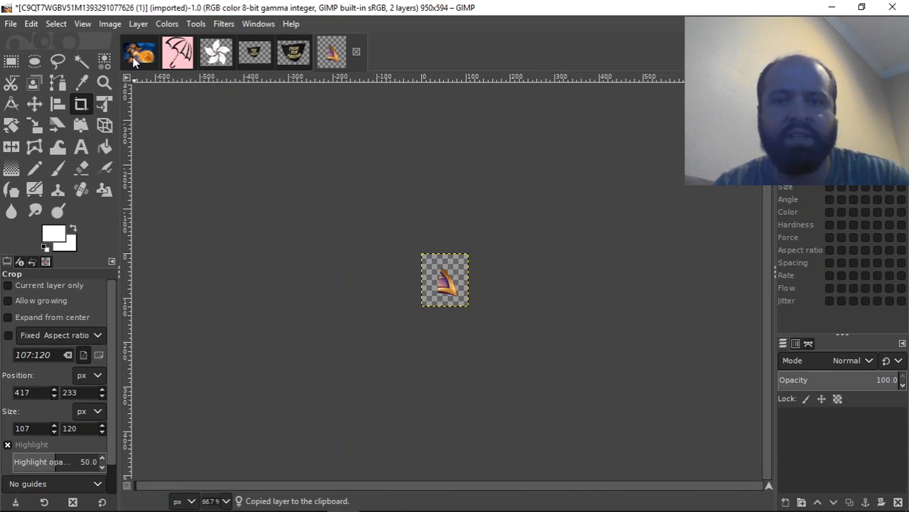
{"action": "key", "text": "ctrl+v"}
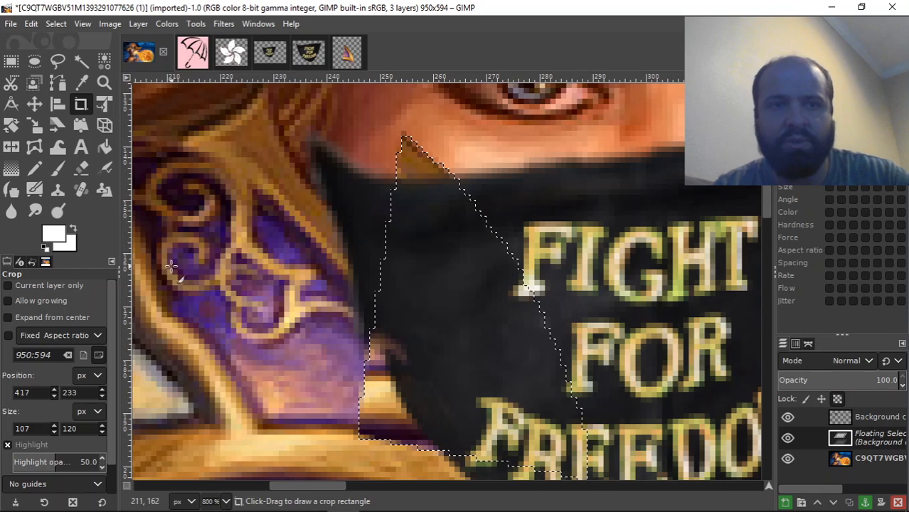
{"action": "left_click", "coordinate": [34, 104]}
{"action": "left_click_drag", "start_coordinate": [380, 416], "coordinate": [205, 431]}
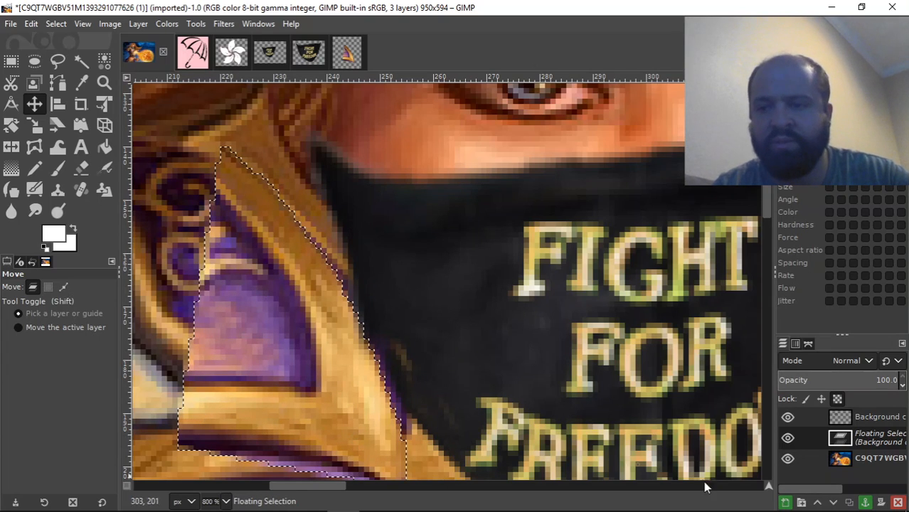
{"action": "left_click", "coordinate": [785, 502]}
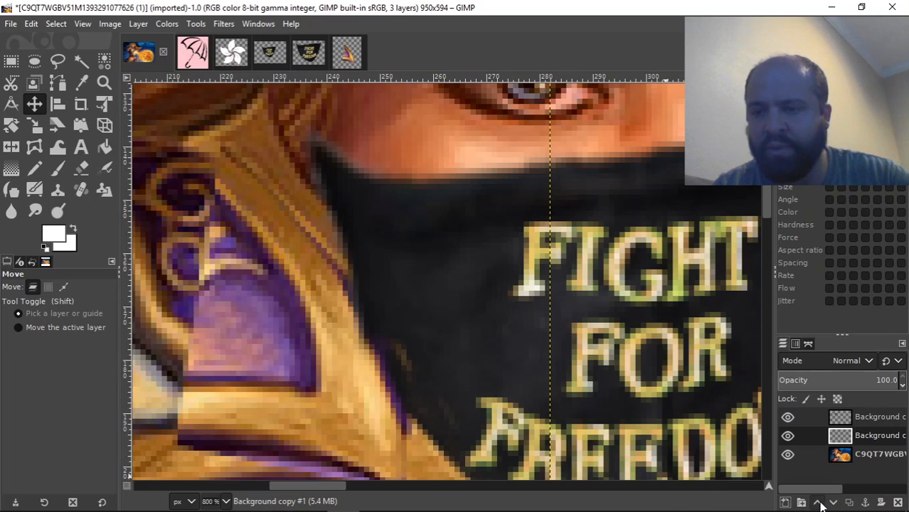
{"action": "left_click", "coordinate": [817, 503]}
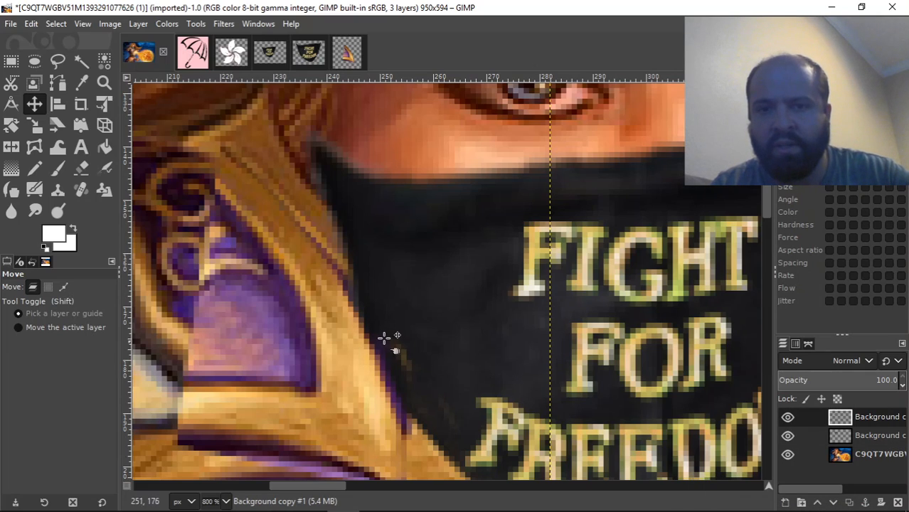
Move the collar-piece layer exactly over the original collar so it covers the mask's edge
{"action": "left_click_drag", "start_coordinate": [286, 326], "coordinate": [378, 369]}
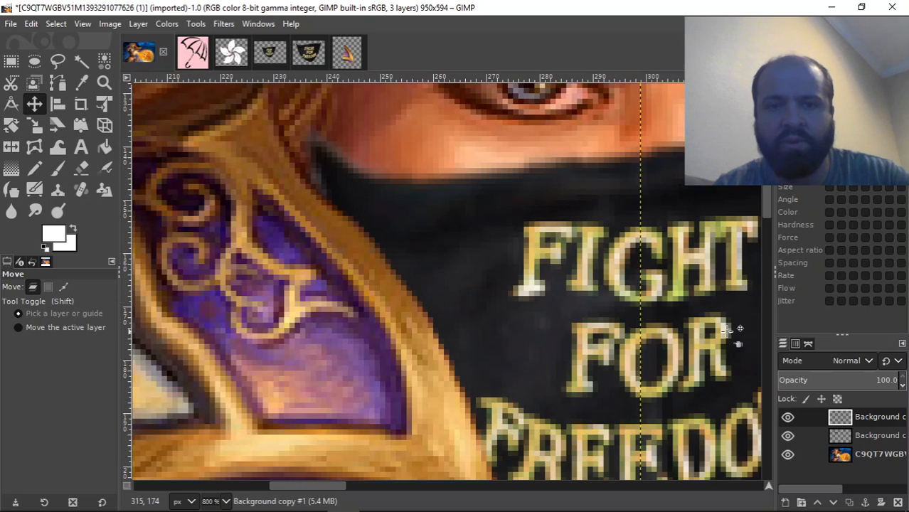
{"action": "scroll", "coordinate": [767, 201], "scroll_direction": "down", "scroll_amount": 3}
{"action": "scroll", "coordinate": [769, 209], "scroll_direction": "up", "scroll_amount": 1}
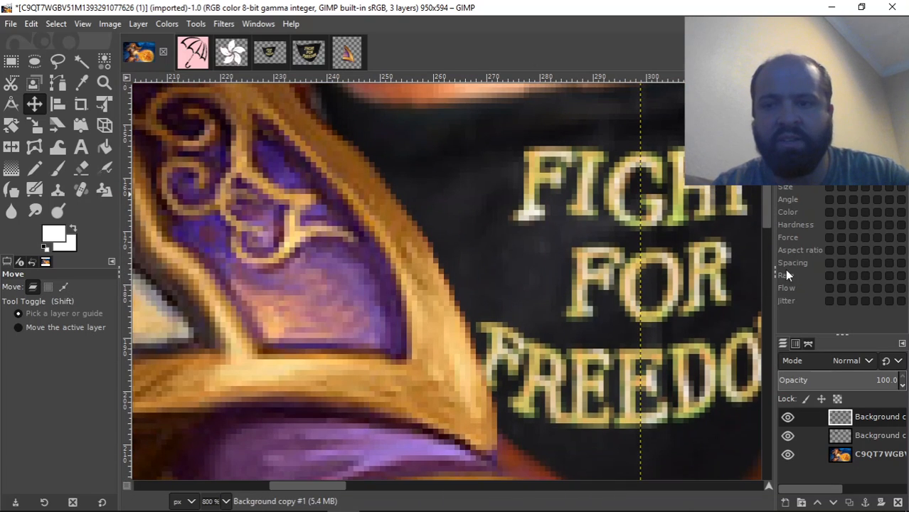
Toggle the collar-piece layer's visibility repeatedly to compare the mask edge, and check the fit on the whole figure
{"action": "left_click", "coordinate": [786, 417]}
{"action": "left_click", "coordinate": [786, 417]}
{"action": "left_click", "coordinate": [785, 417]}
{"action": "left_click", "coordinate": [786, 417]}
{"action": "left_click", "coordinate": [786, 417]}
{"action": "left_click", "coordinate": [785, 417]}
{"action": "left_click", "coordinate": [785, 416]}
{"action": "left_click", "coordinate": [786, 417]}
{"action": "left_click", "coordinate": [786, 416]}
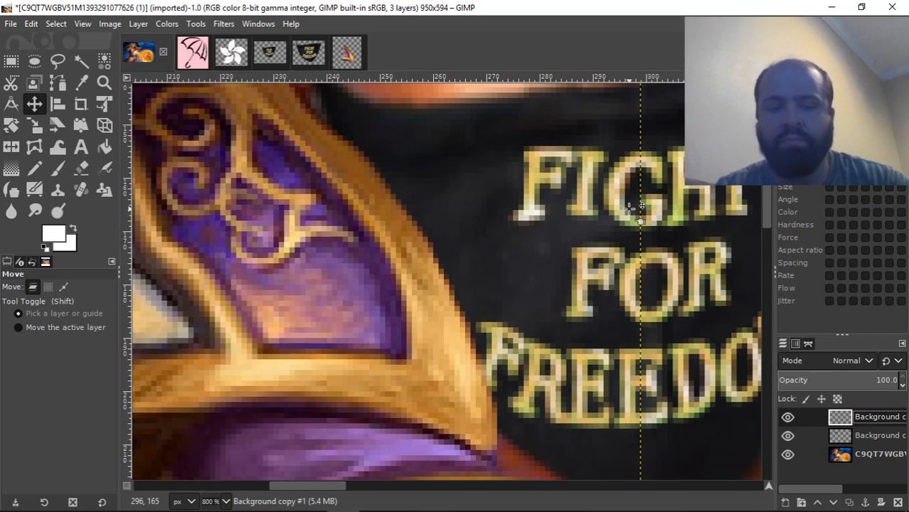
{"action": "scroll", "coordinate": [640, 207], "scroll_direction": "down", "scroll_amount": 5}
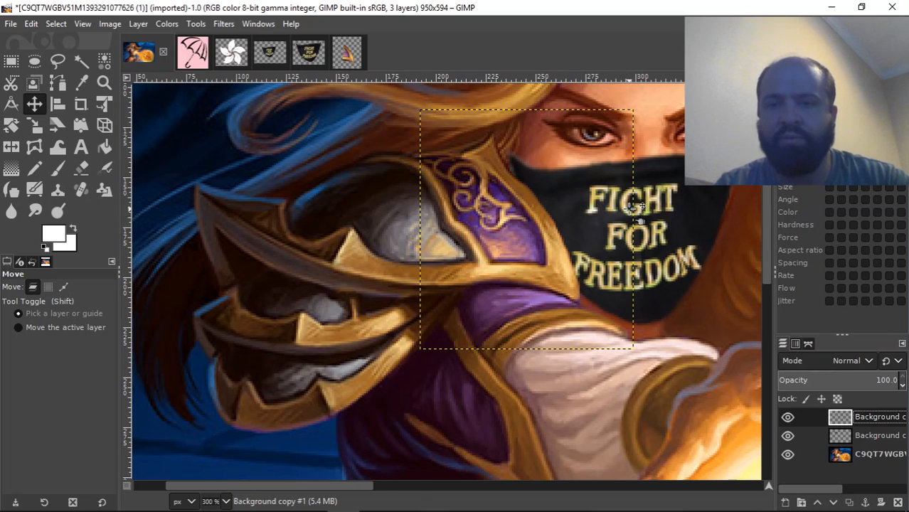
{"action": "scroll", "coordinate": [631, 208], "scroll_direction": "down", "scroll_amount": 1}
{"action": "key", "text": "minus"}
{"action": "left_click_drag", "start_coordinate": [400, 487], "coordinate": [442, 487]}
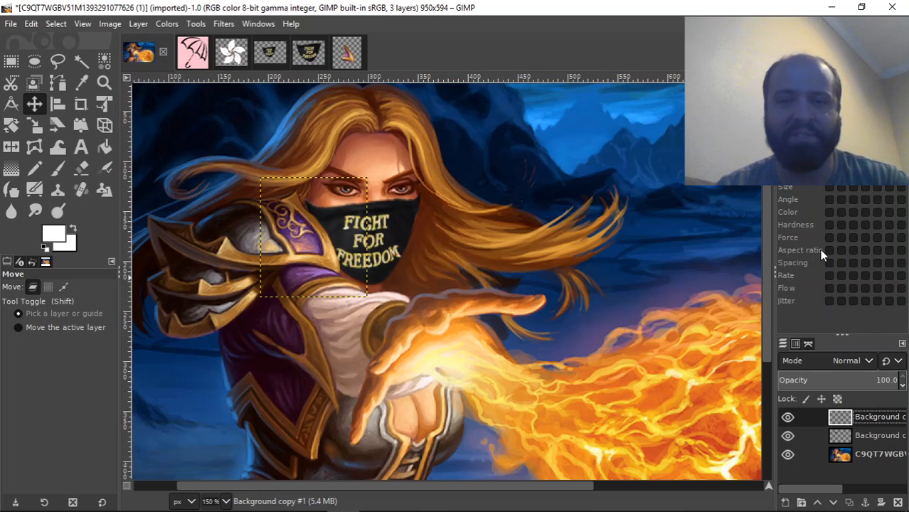
Select the sorceress picture layer and pick the dark reddish-brown hair beside the mask as the foreground color
{"action": "left_click", "coordinate": [870, 456]}
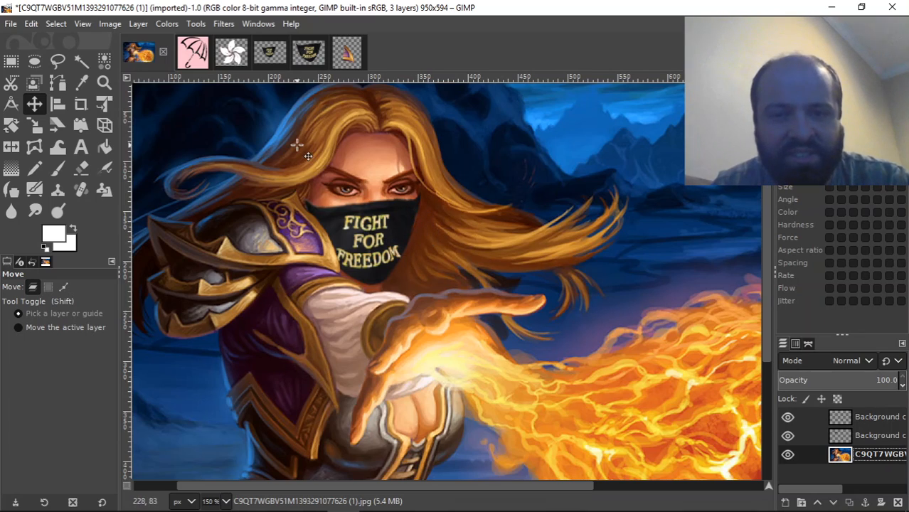
{"action": "scroll", "coordinate": [297, 144], "scroll_direction": "up", "scroll_amount": 4}
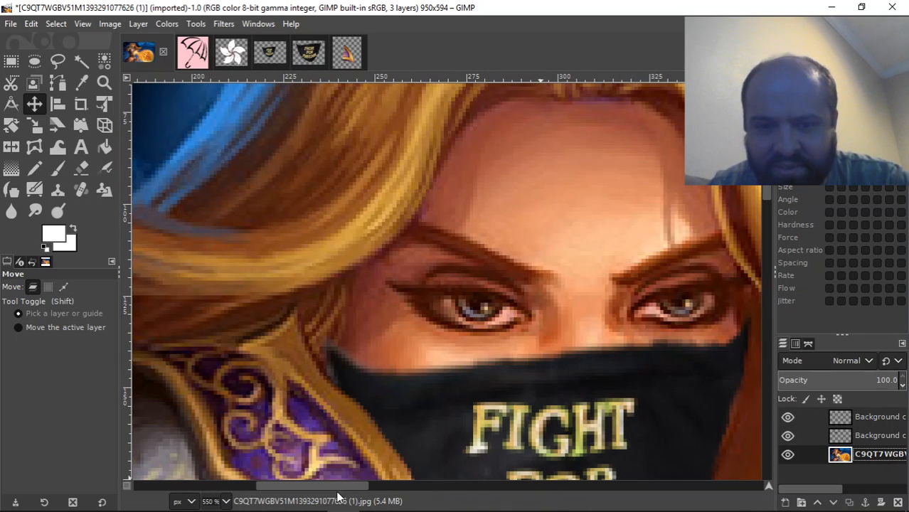
{"action": "left_click_drag", "start_coordinate": [335, 486], "coordinate": [392, 487]}
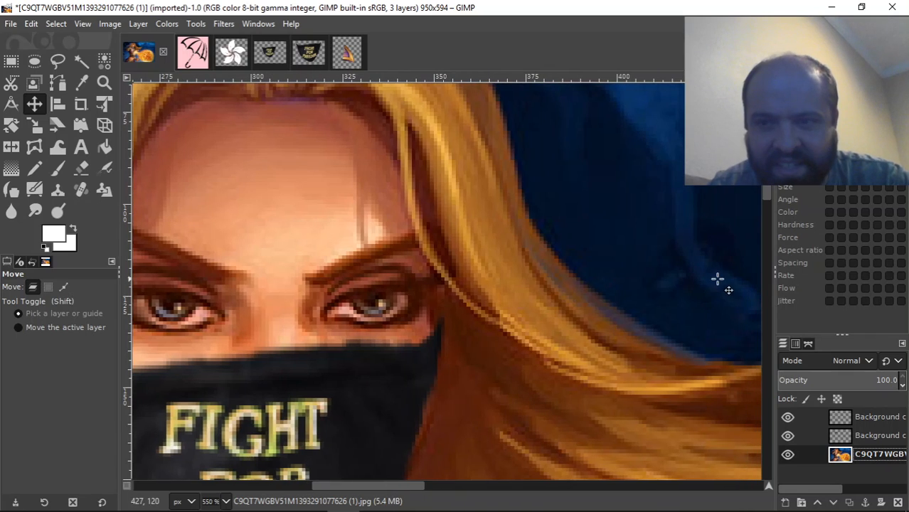
{"action": "left_click_drag", "start_coordinate": [767, 175], "coordinate": [772, 196]}
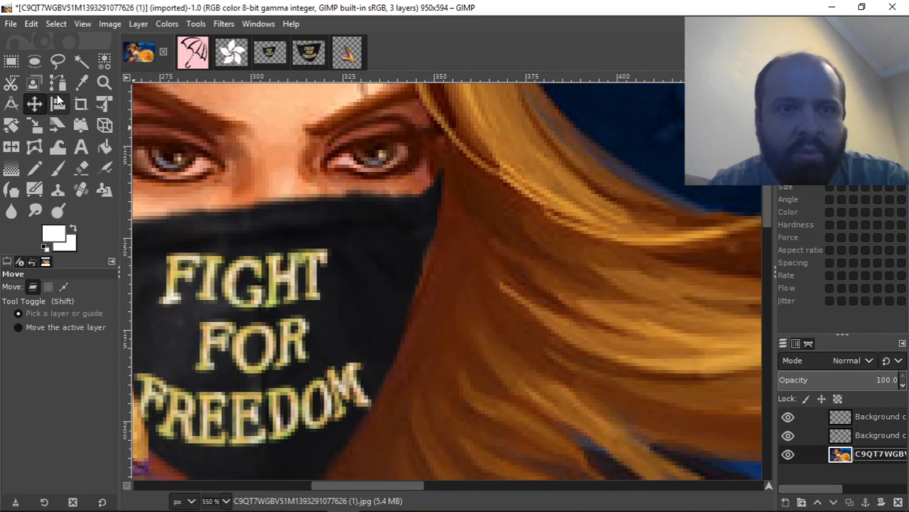
{"action": "left_click", "coordinate": [81, 81]}
{"action": "left_click", "coordinate": [35, 168]}
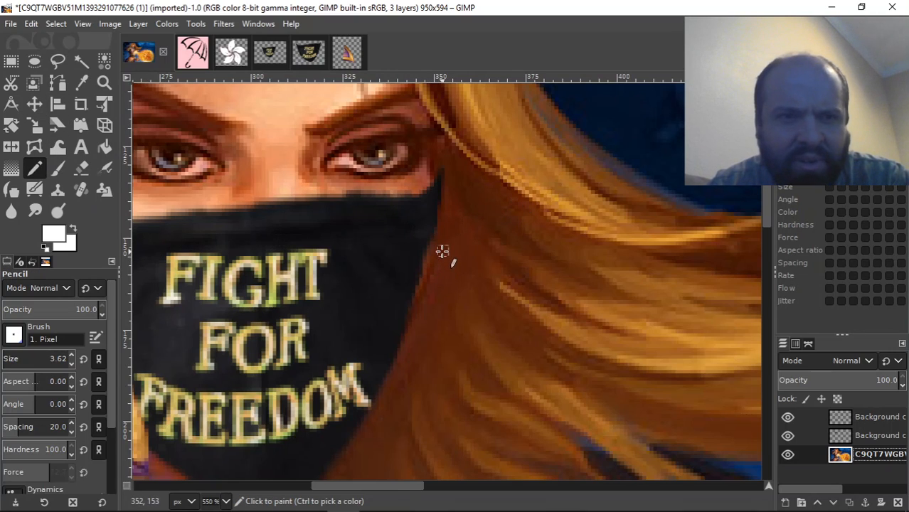
{"action": "left_click", "coordinate": [82, 82]}
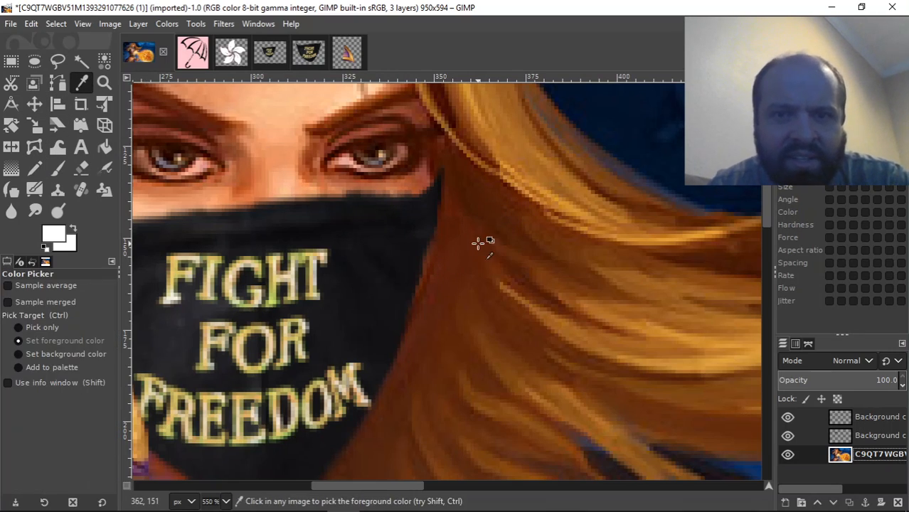
{"action": "left_click", "coordinate": [439, 253]}
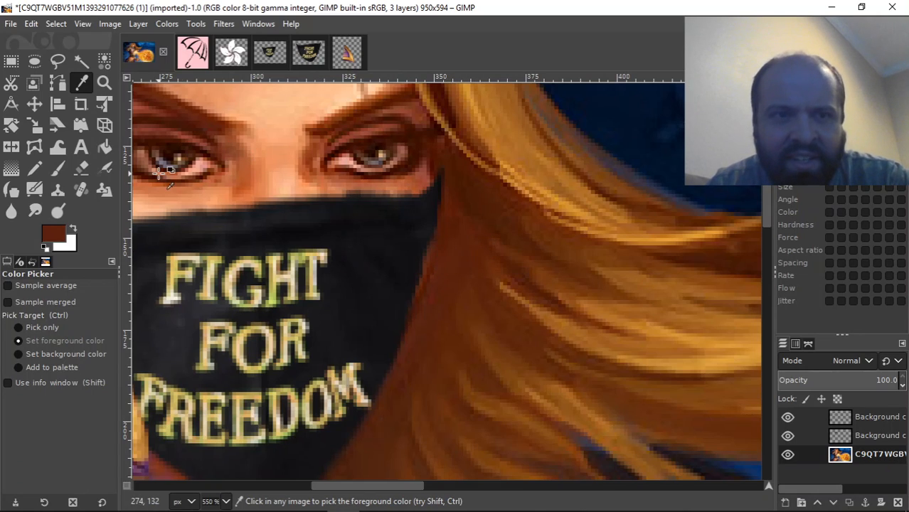
Set up the Smudge tool with the Smoke brush at size 5.27
{"action": "left_click", "coordinate": [35, 169]}
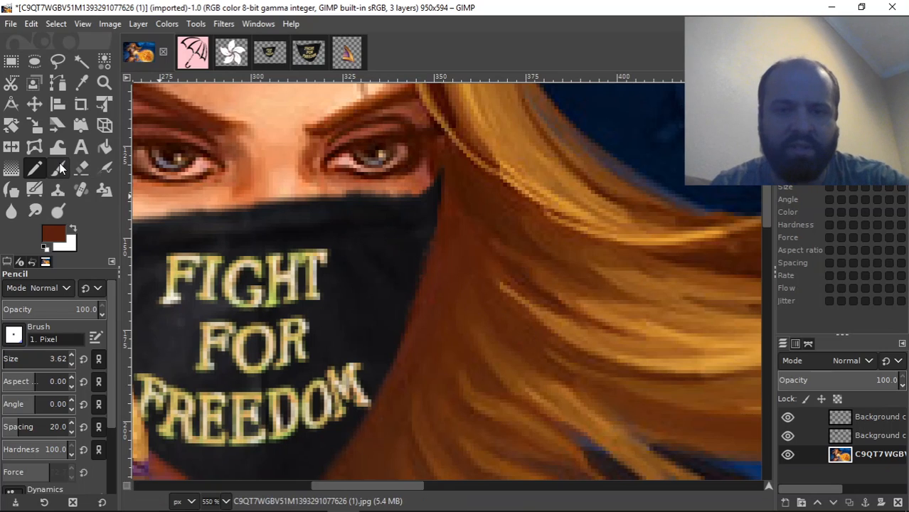
{"action": "left_click", "coordinate": [35, 209]}
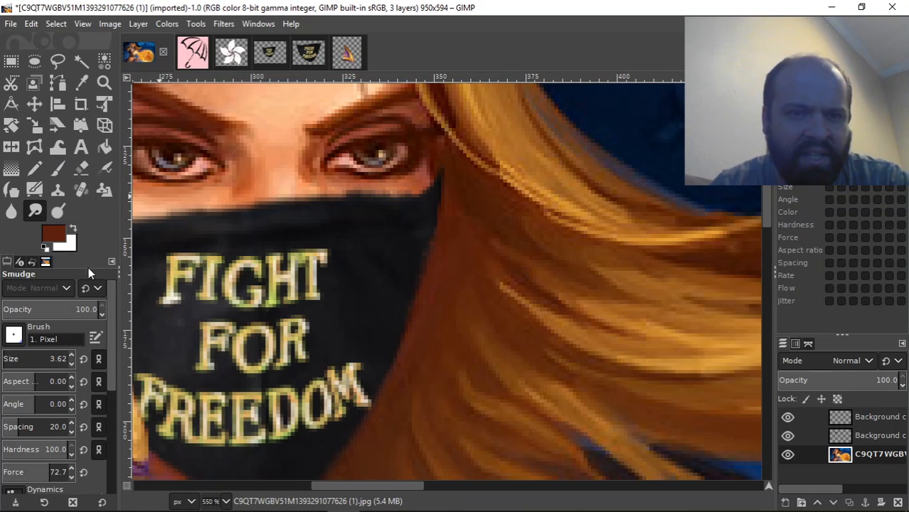
{"action": "left_click", "coordinate": [13, 335]}
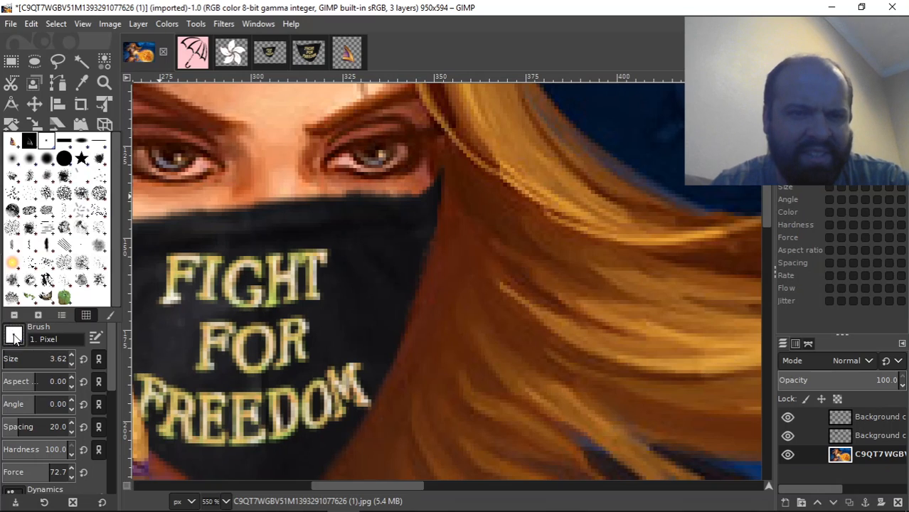
{"action": "left_click", "coordinate": [102, 245]}
{"action": "mouse_move", "coordinate": [112, 314]}
{"action": "left_mouse_down"}
{"action": "mouse_move", "coordinate": [114, 381]}
{"action": "mouse_move", "coordinate": [114, 366]}
{"action": "left_mouse_up"}
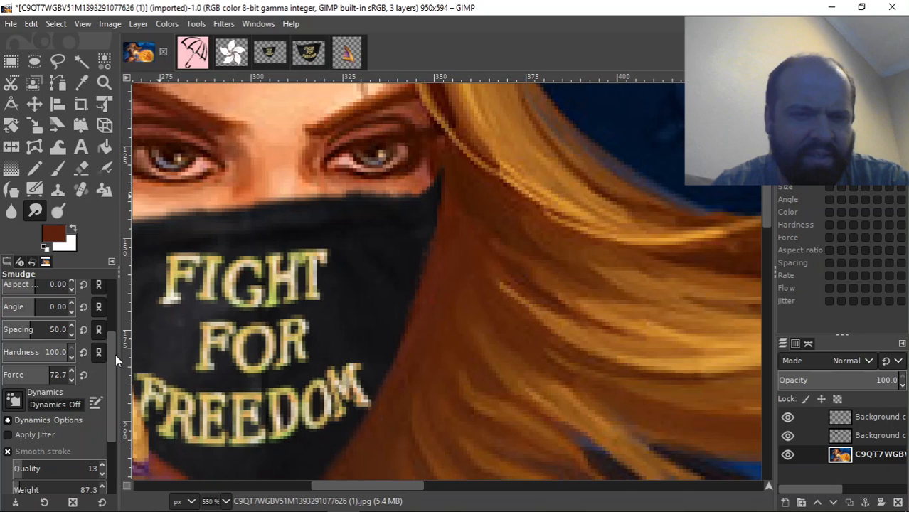
{"action": "left_click_drag", "start_coordinate": [113, 354], "coordinate": [120, 418]}
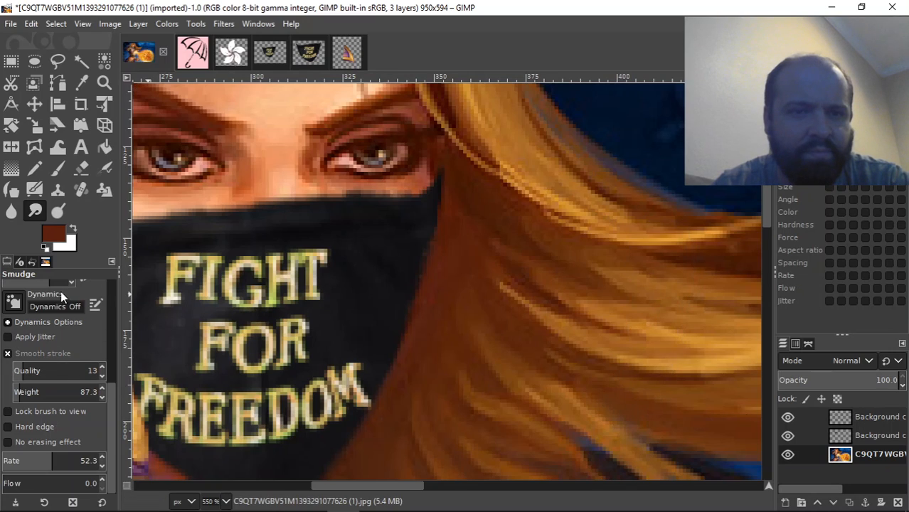
{"action": "left_click_drag", "start_coordinate": [111, 404], "coordinate": [111, 399]}
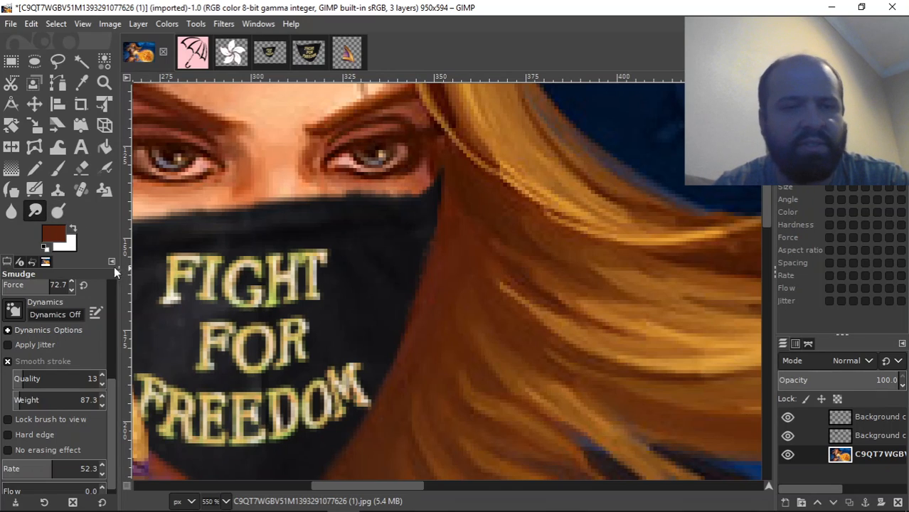
{"action": "left_click_drag", "start_coordinate": [109, 388], "coordinate": [103, 284]}
{"action": "left_click_drag", "start_coordinate": [22, 364], "coordinate": [13, 363]}
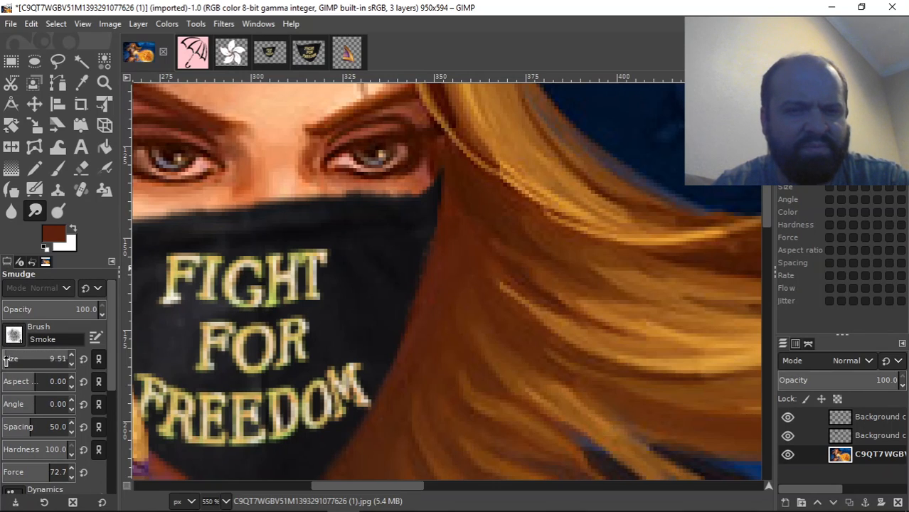
{"action": "left_click_drag", "start_coordinate": [3, 362], "coordinate": [5, 361]}
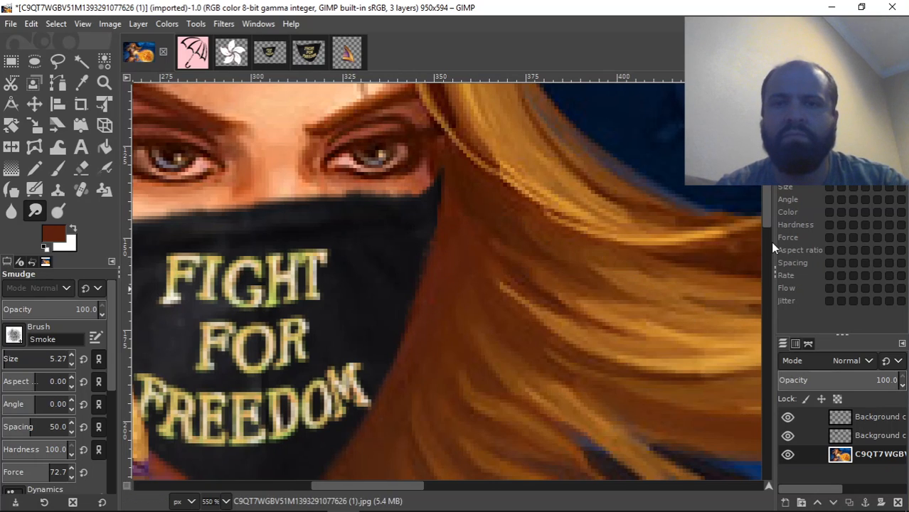
Smudge the mask layer's hair-side edge from beside FIGHT down to the end of FREEDOM
{"action": "left_click_drag", "start_coordinate": [770, 212], "coordinate": [770, 224]}
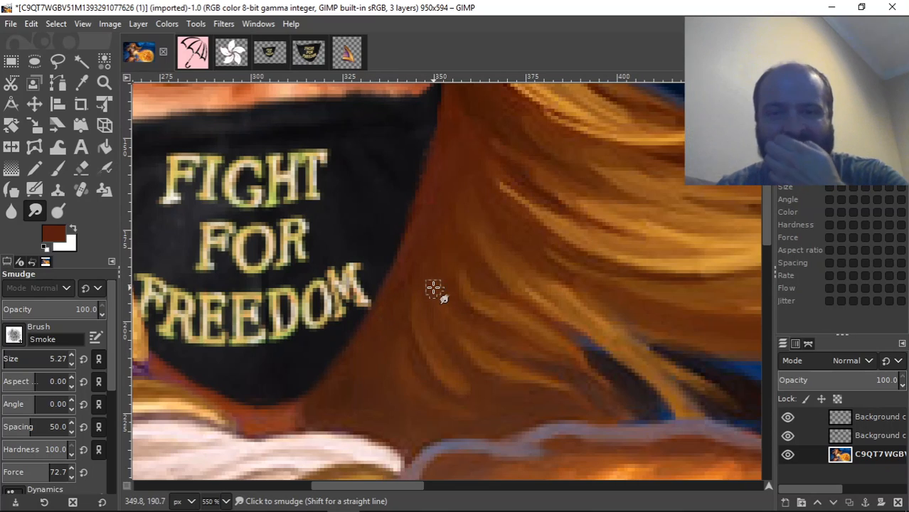
{"action": "left_click", "coordinate": [875, 436]}
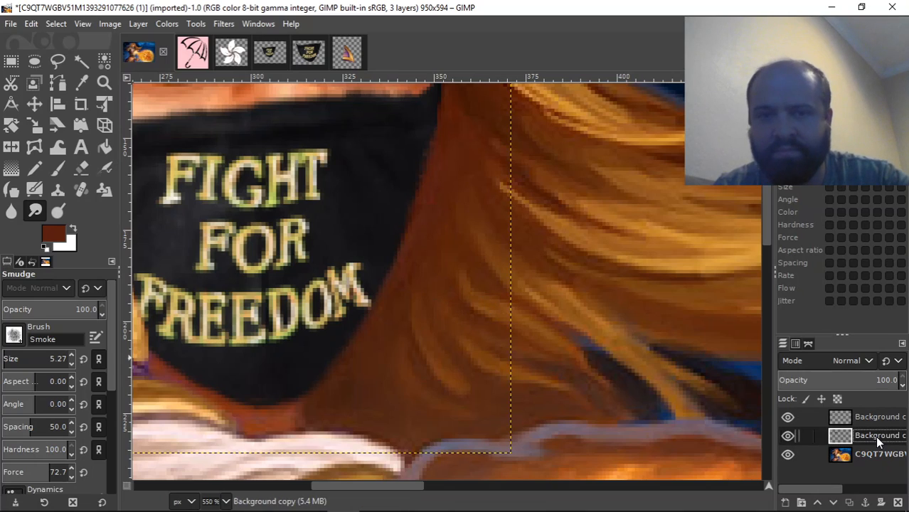
{"action": "left_click", "coordinate": [873, 419]}
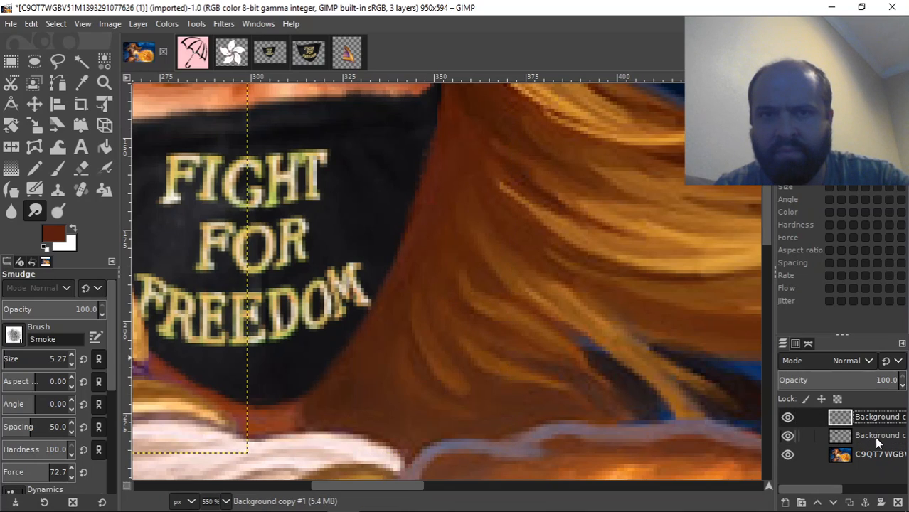
{"action": "left_click", "coordinate": [874, 438]}
{"action": "mouse_move", "coordinate": [419, 186]}
{"action": "left_mouse_down"}
{"action": "mouse_move", "coordinate": [407, 245]}
{"action": "mouse_move", "coordinate": [374, 315]}
{"action": "left_mouse_up"}
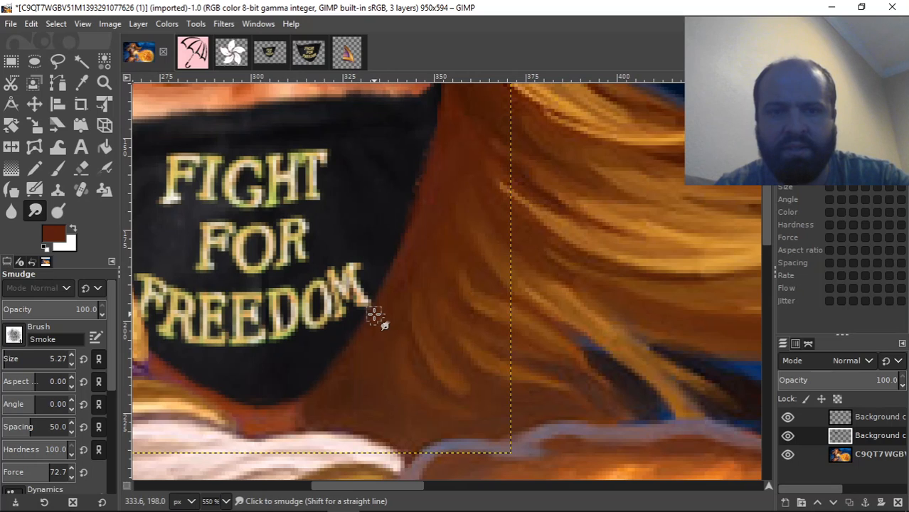
{"action": "left_click_drag", "start_coordinate": [409, 490], "coordinate": [370, 489]}
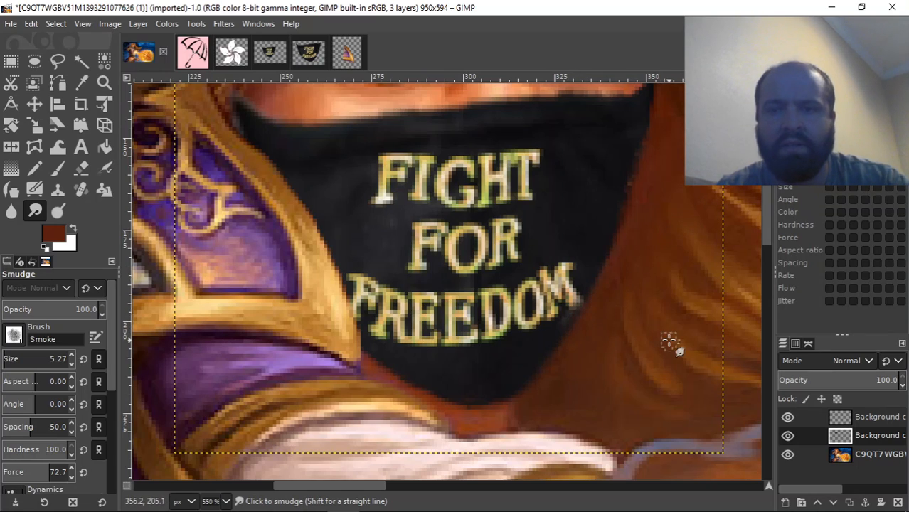
Check the smudged mask on the whole figure, and select the sorceress picture layer
{"action": "key", "text": "ctrl"}
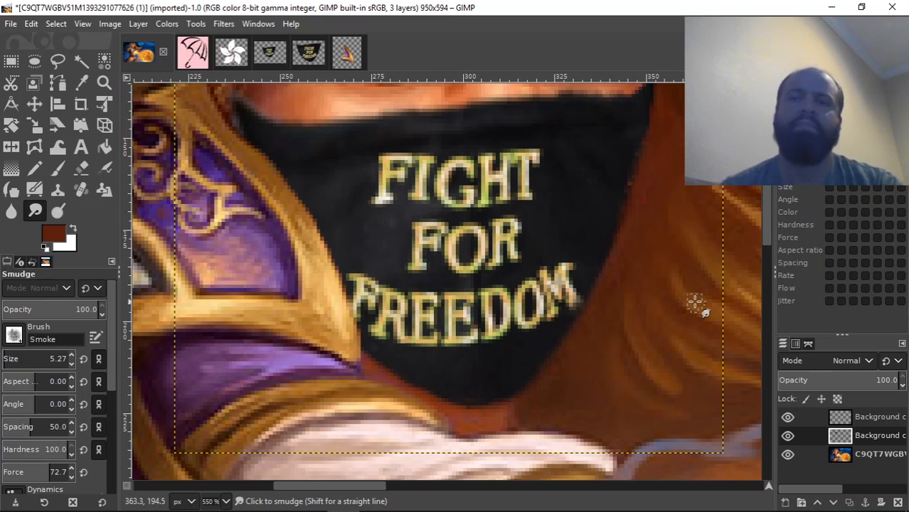
{"action": "mouse_move", "coordinate": [762, 207]}
{"action": "left_mouse_down"}
{"action": "mouse_move", "coordinate": [762, 219]}
{"action": "mouse_move", "coordinate": [763, 198]}
{"action": "left_mouse_up"}
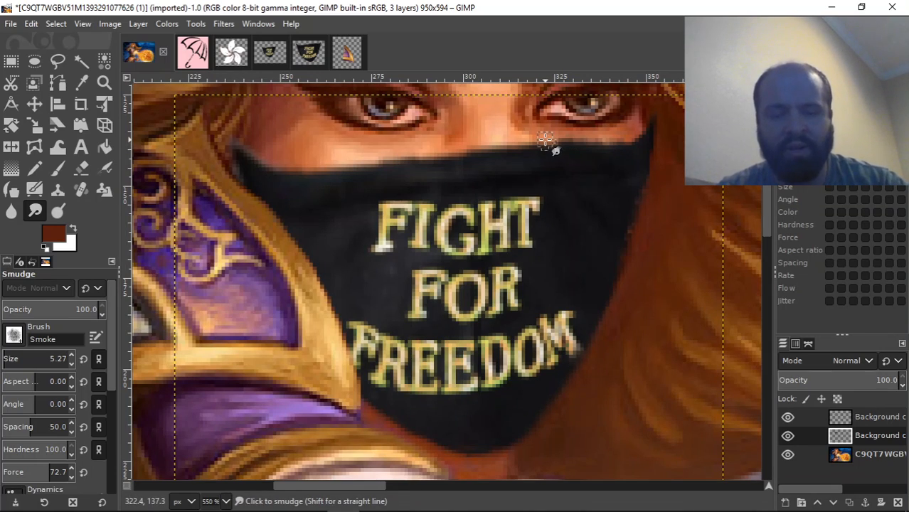
{"action": "scroll", "coordinate": [546, 139], "scroll_direction": "down", "scroll_amount": 3}
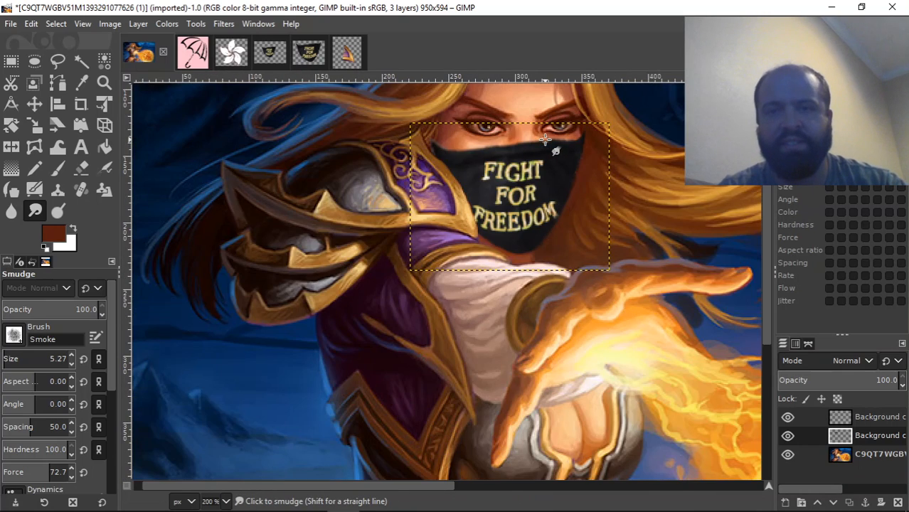
{"action": "scroll", "coordinate": [546, 139], "scroll_direction": "down", "scroll_amount": 2}
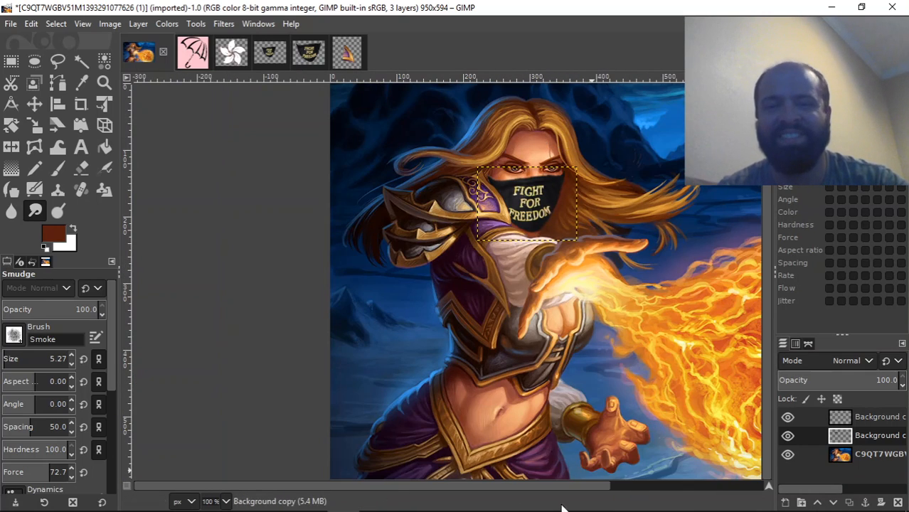
{"action": "left_click", "coordinate": [861, 455]}
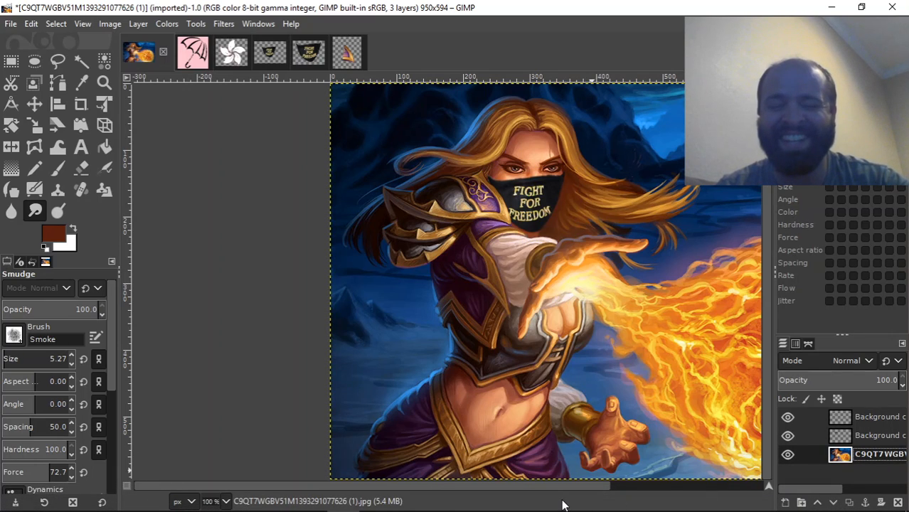
{"action": "left_click_drag", "start_coordinate": [524, 487], "coordinate": [584, 493]}
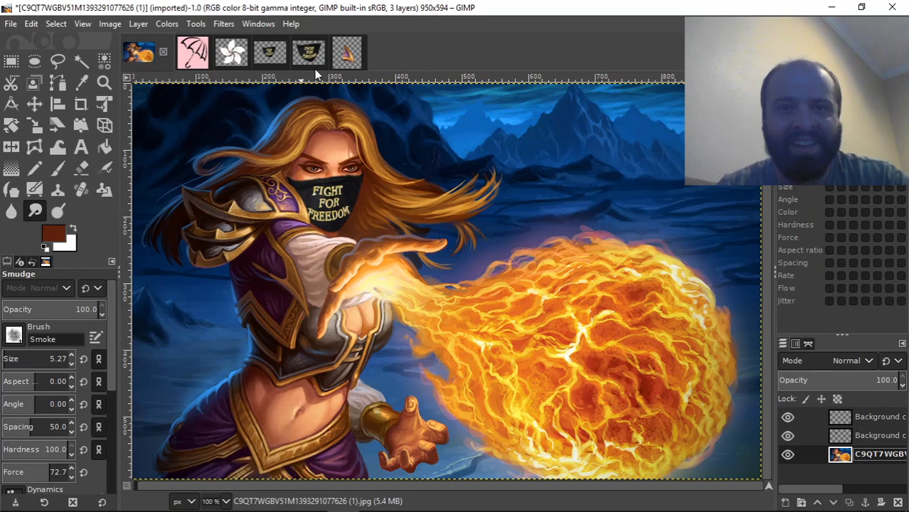
Try pasting the full-size white flower into the sorceress picture, and undo the paste
{"action": "left_click", "coordinate": [231, 55]}
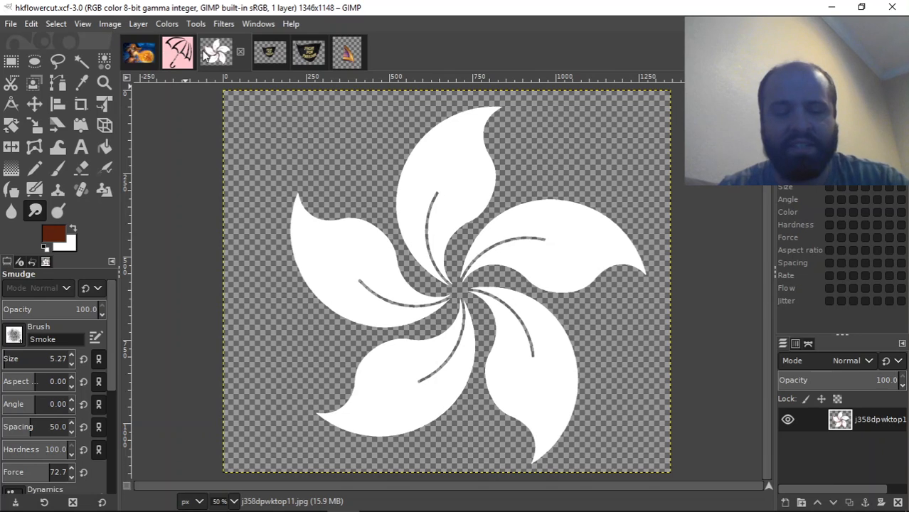
{"action": "key", "text": "ctrl+c"}
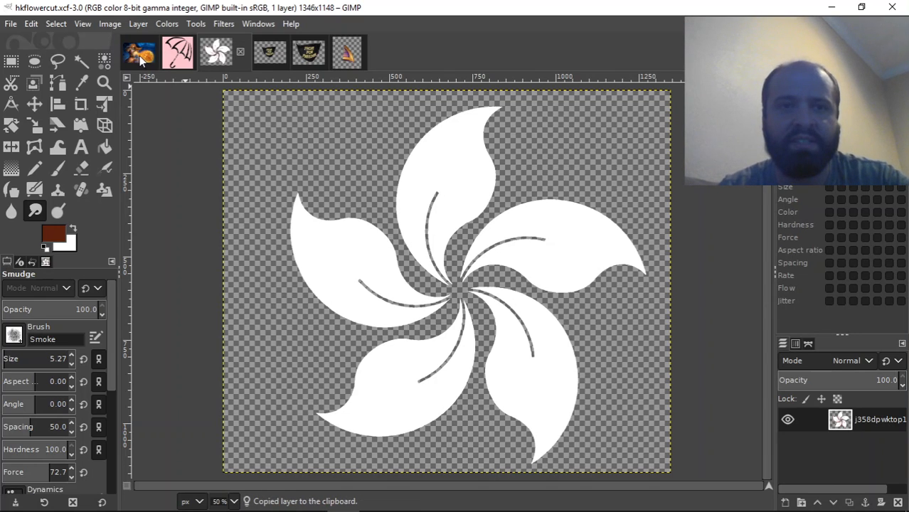
{"action": "left_click", "coordinate": [138, 54]}
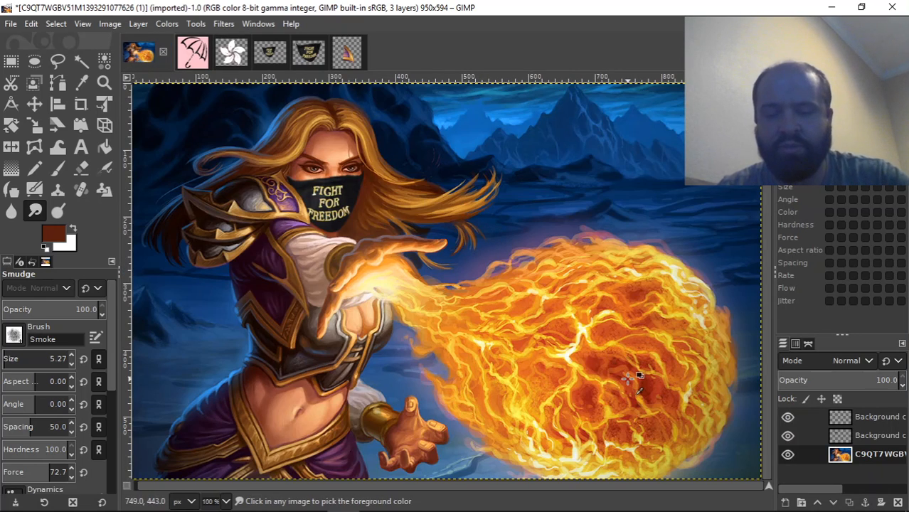
{"action": "key", "text": "ctrl+v"}
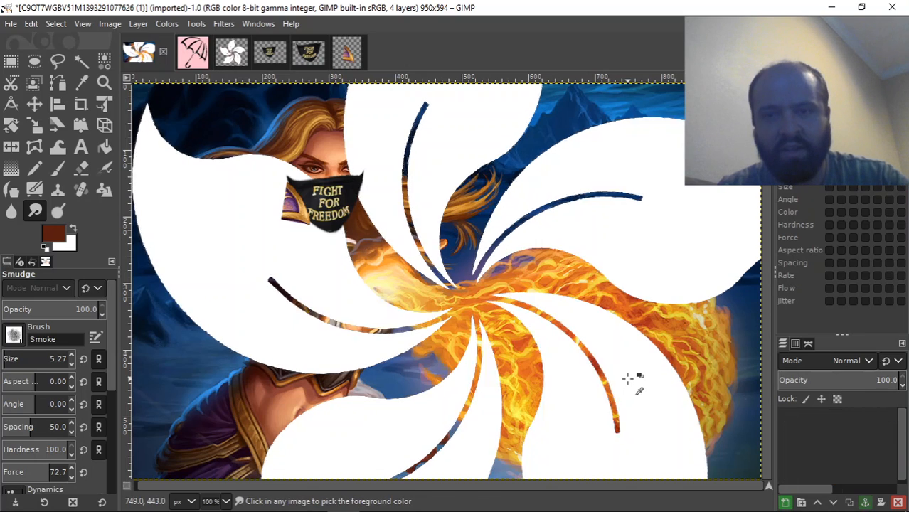
{"action": "key", "text": "ctrl+z"}
{"action": "left_click", "coordinate": [226, 56]}
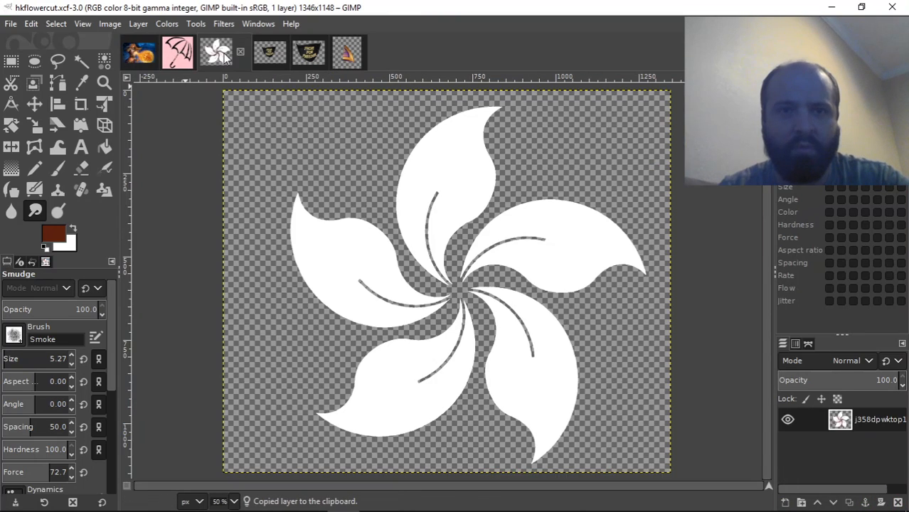
{"action": "left_click", "coordinate": [105, 24]}
{"action": "left_click", "coordinate": [143, 199]}
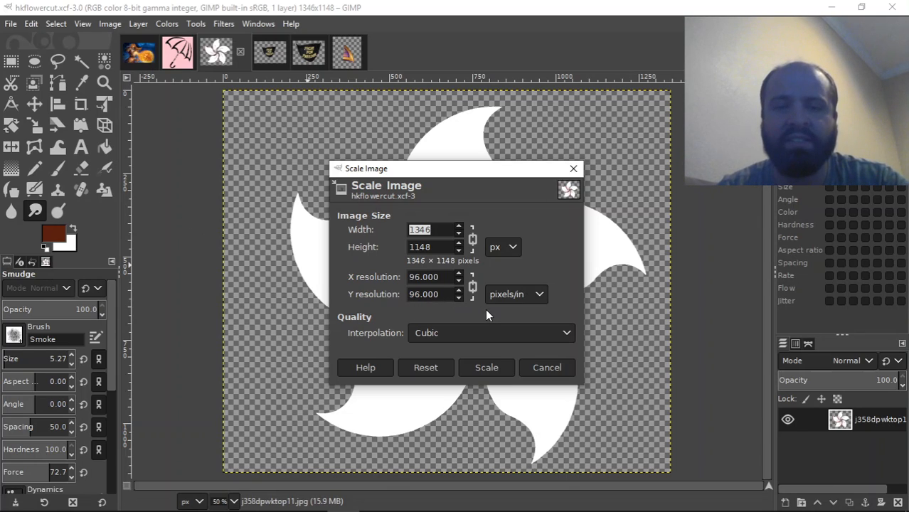
{"action": "left_click", "coordinate": [540, 367]}
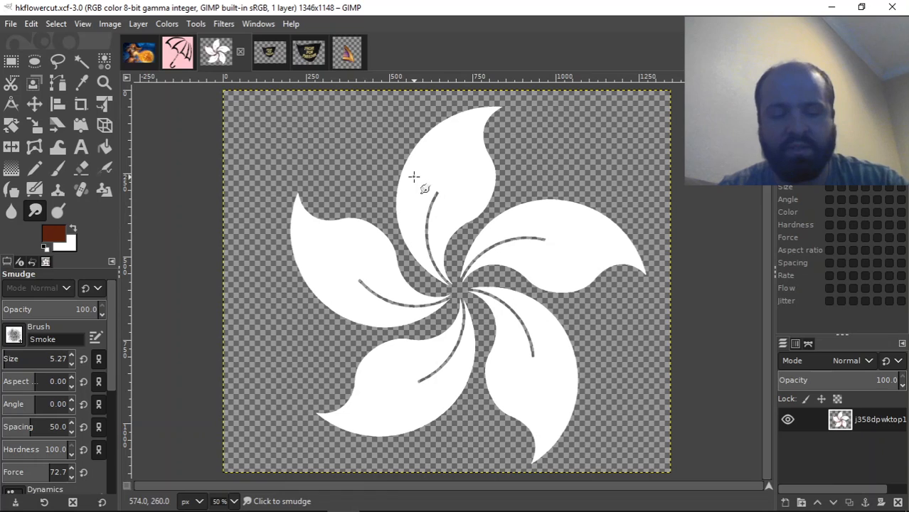
Copy the white flower into a new 1346 × 1148 px image and anchor it to the background layer
{"action": "key", "text": "ctrl+c"}
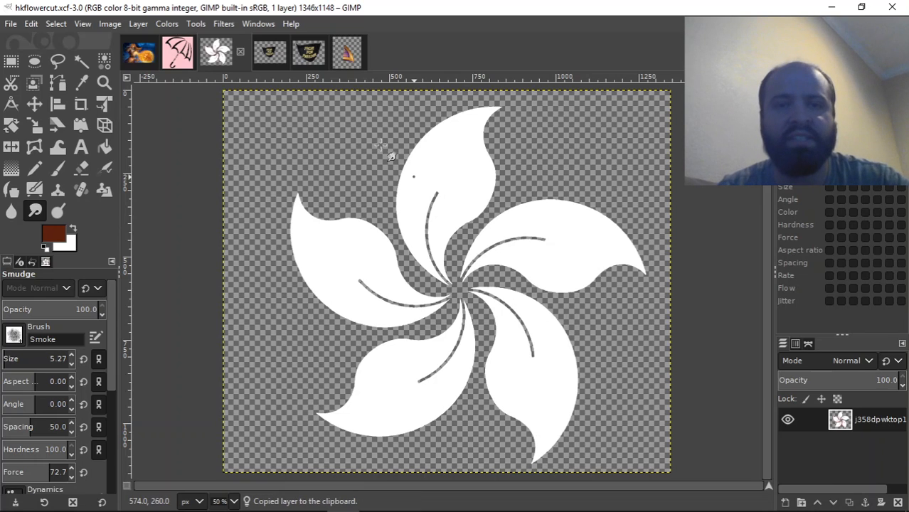
{"action": "left_click", "coordinate": [5, 27]}
{"action": "left_click", "coordinate": [34, 42]}
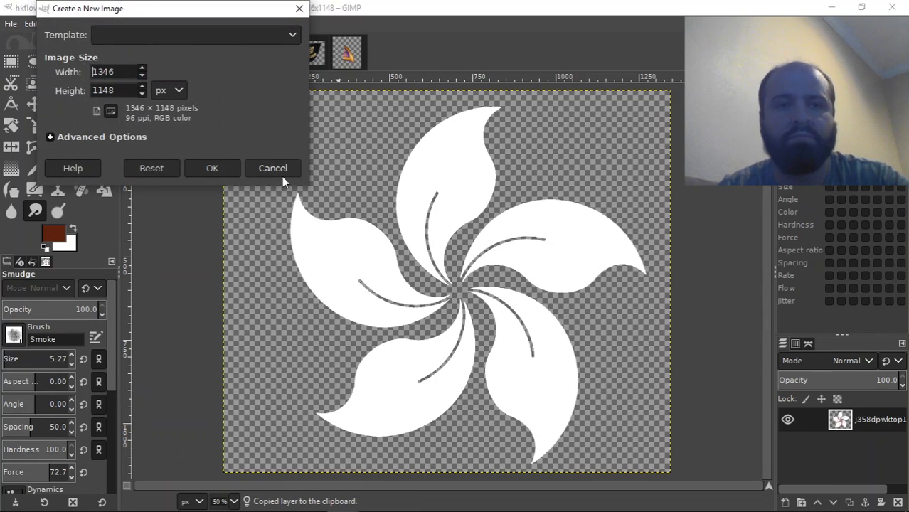
{"action": "left_click", "coordinate": [217, 167]}
{"action": "key", "text": "ctrl+v"}
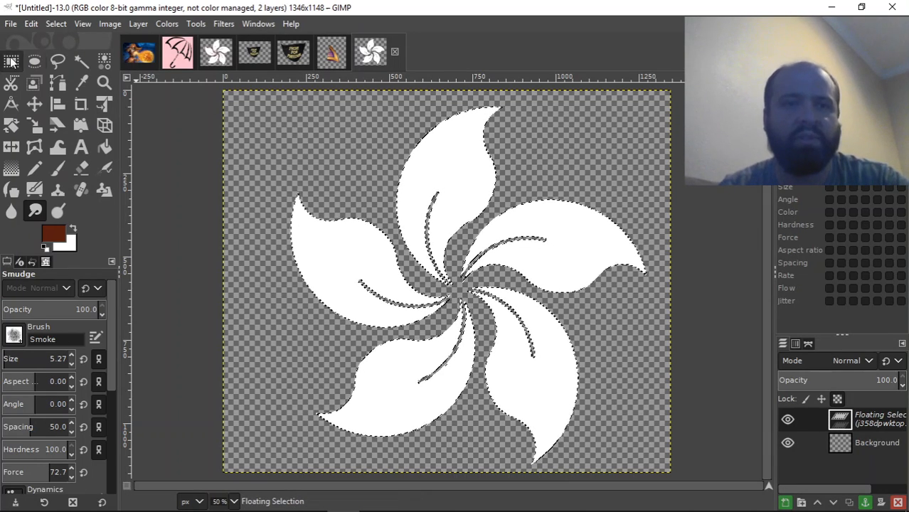
{"action": "key", "text": "r"}
{"action": "left_click", "coordinate": [289, 139]}
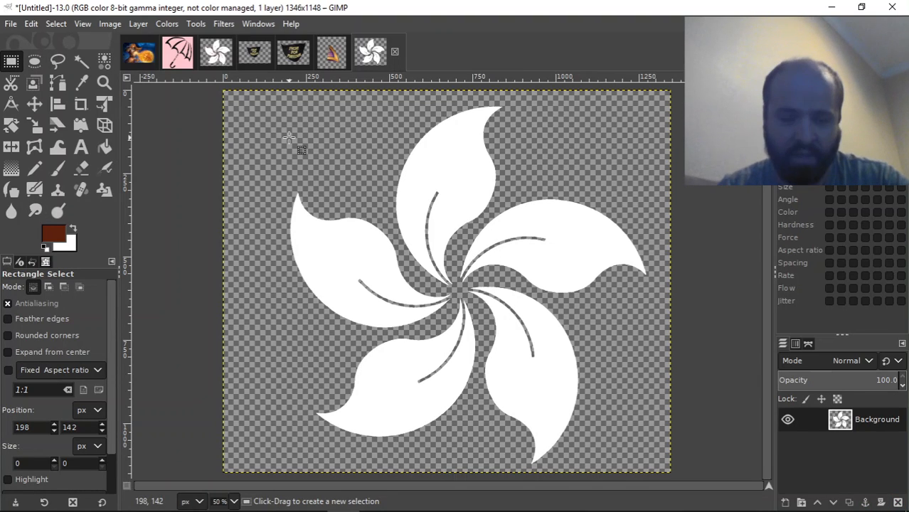
Scale the new flower image to 300 × 256 px
{"action": "left_click", "coordinate": [139, 26]}
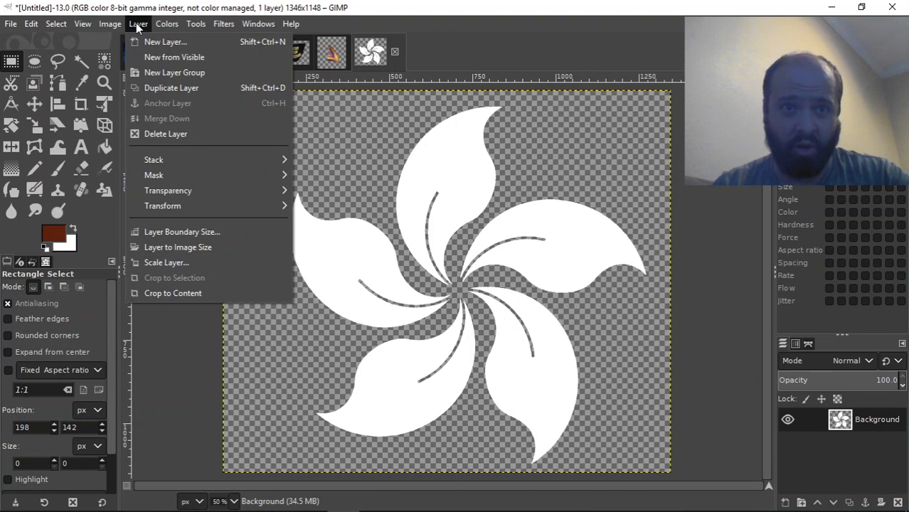
{"action": "mouse_move", "coordinate": [121, 26]}
{"action": "left_click", "coordinate": [143, 201]}
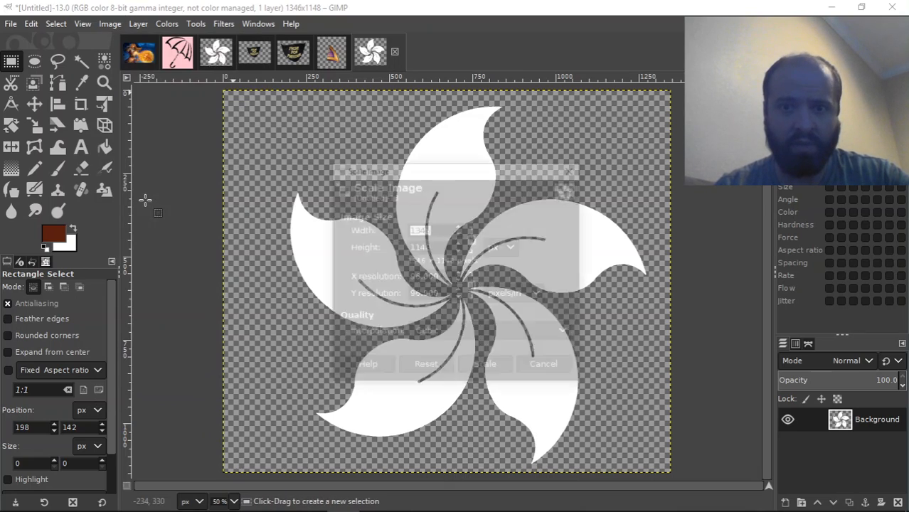
{"action": "type", "text": "300"}
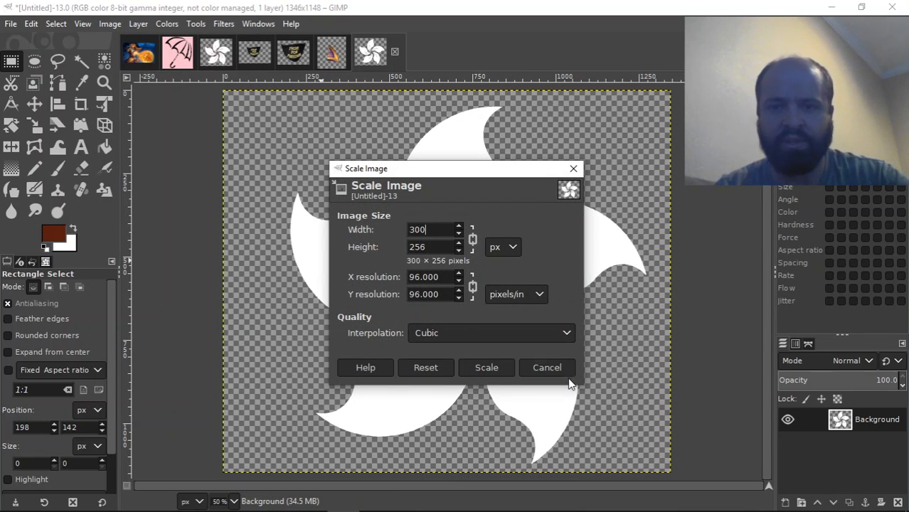
{"action": "left_click", "coordinate": [486, 367]}
Paste the scaled flower into the sorceress picture as its own layer, placed over the lower part of the fireball
{"action": "key", "text": "ctrl+c"}
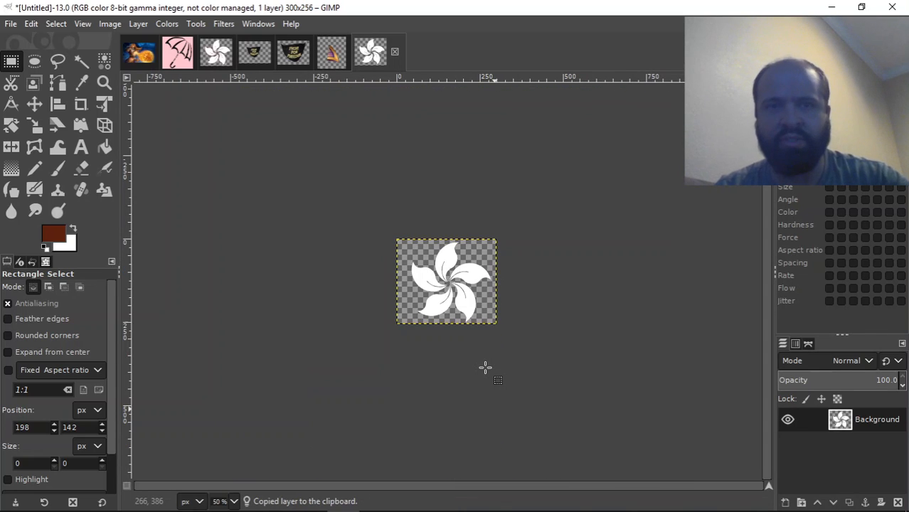
{"action": "left_click", "coordinate": [139, 52]}
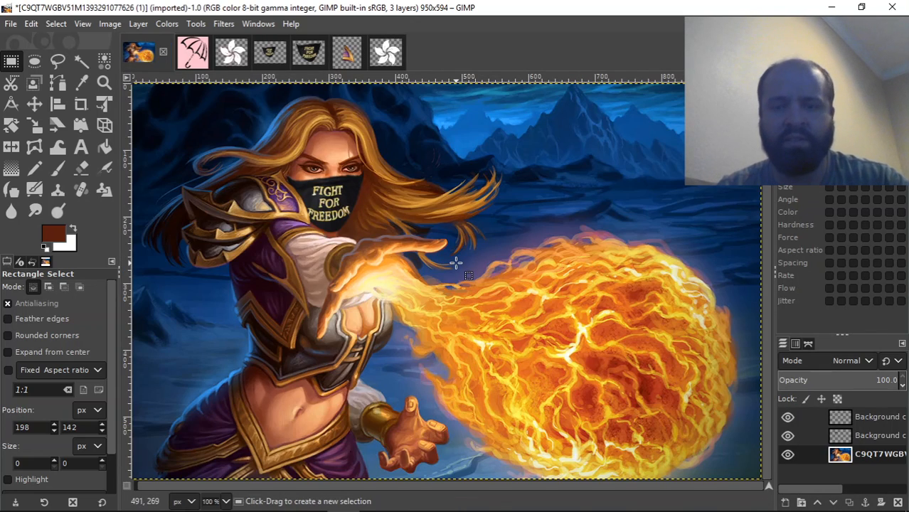
{"action": "key", "text": "ctrl+v"}
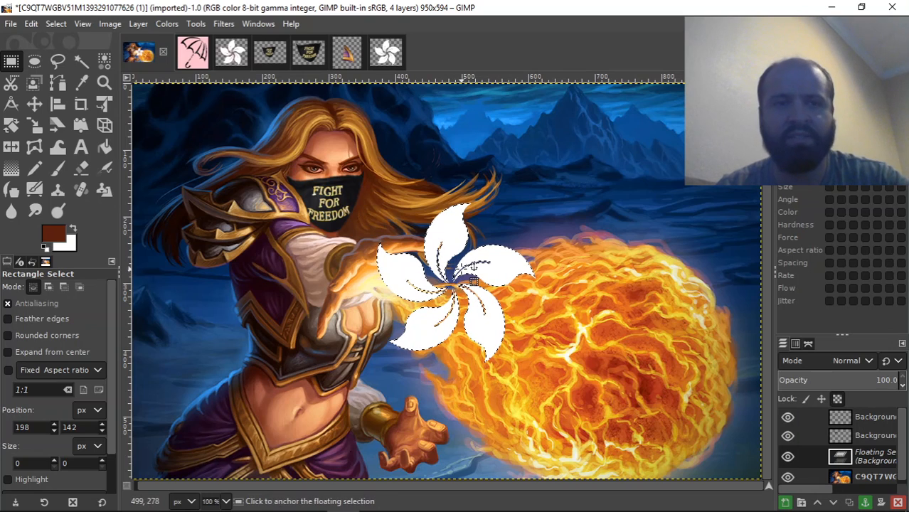
{"action": "left_click", "coordinate": [34, 104]}
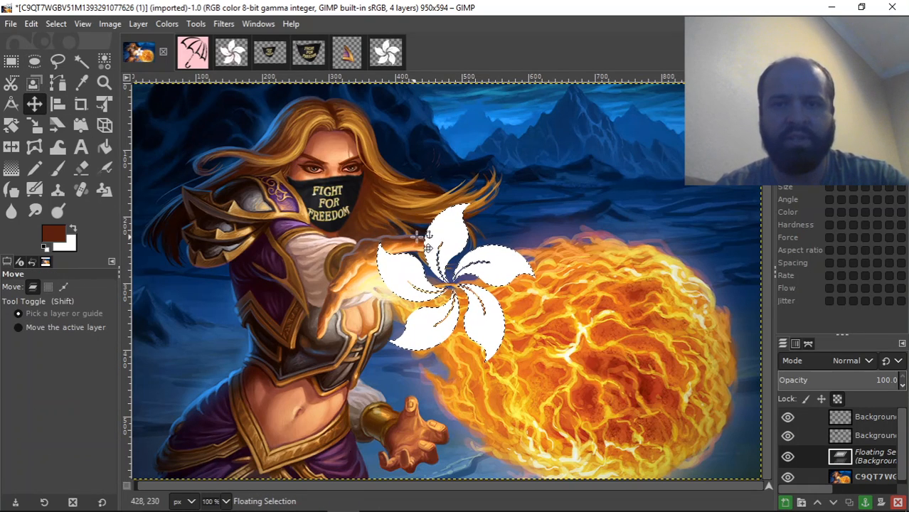
{"action": "left_click_drag", "start_coordinate": [434, 219], "coordinate": [643, 324]}
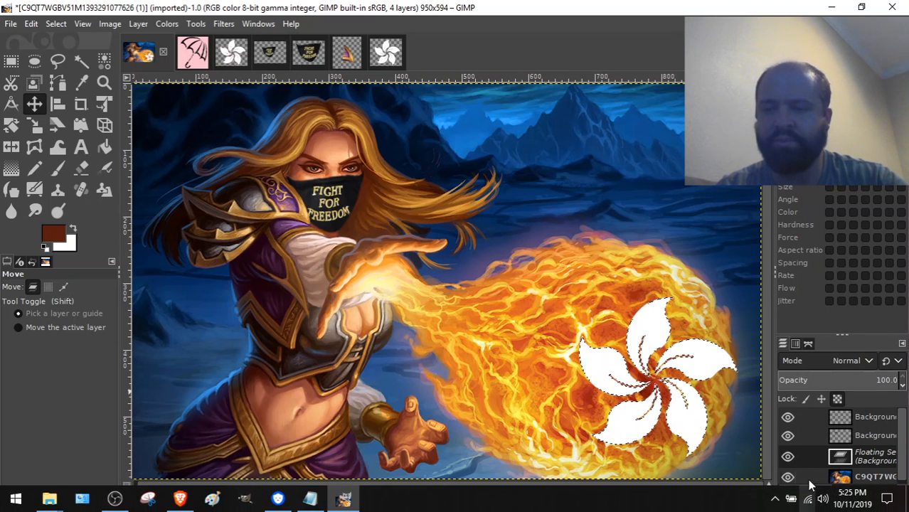
{"action": "left_click", "coordinate": [785, 503]}
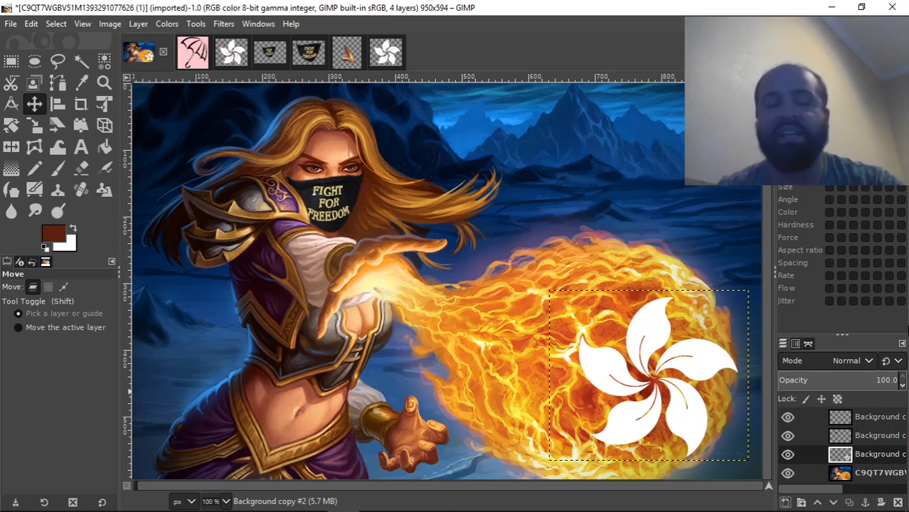
Set the Smudge tool's Smoke brush to size 78.46 and select the sorceress picture layer
{"action": "left_click", "coordinate": [29, 212]}
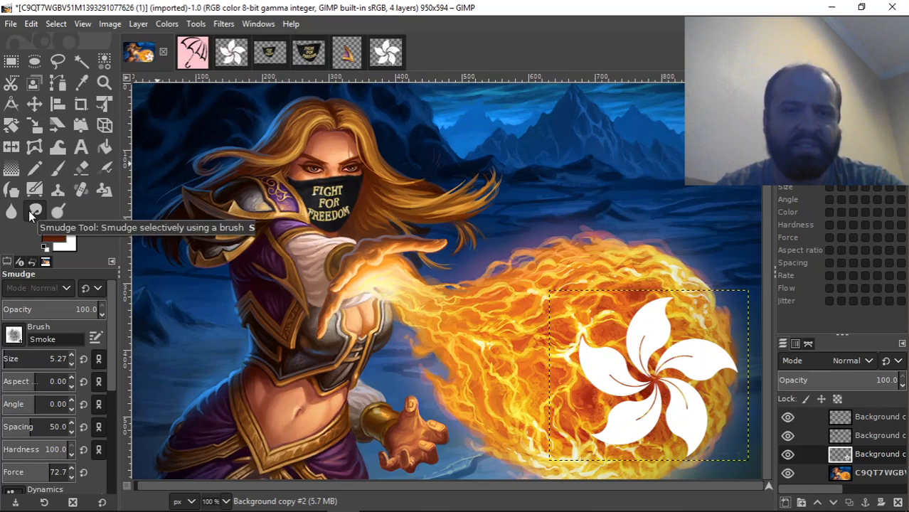
{"action": "left_click_drag", "start_coordinate": [112, 322], "coordinate": [115, 302]}
{"action": "left_click_drag", "start_coordinate": [7, 362], "coordinate": [17, 361]}
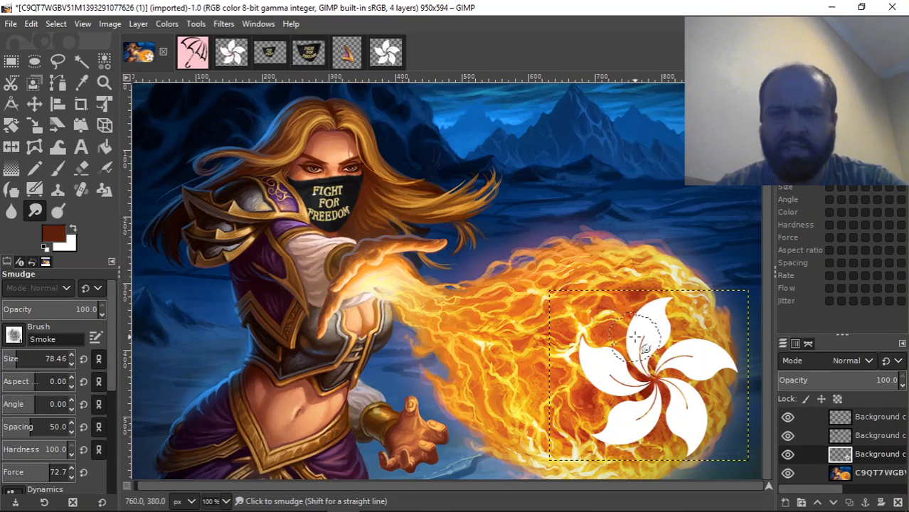
{"action": "left_click", "coordinate": [865, 476]}
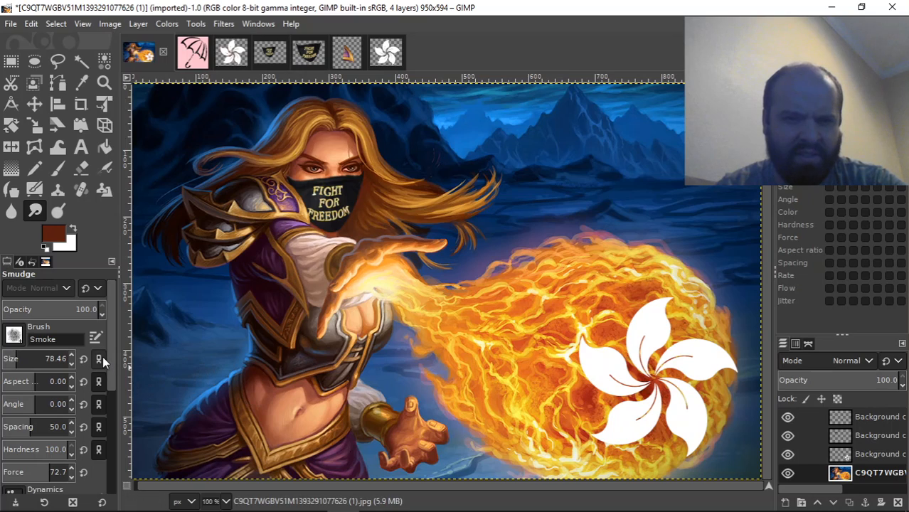
{"action": "mouse_move", "coordinate": [110, 356]}
{"action": "left_mouse_down"}
{"action": "mouse_move", "coordinate": [120, 408]}
{"action": "mouse_move", "coordinate": [119, 353]}
{"action": "left_mouse_up"}
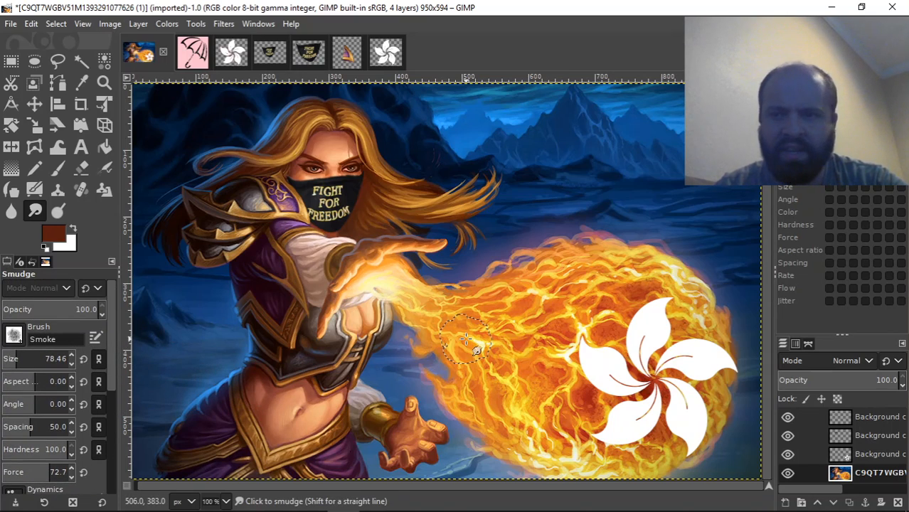
Nudge the white flower slightly toward the fireball's center and merge its layer down into the sorceress picture
{"action": "left_click", "coordinate": [875, 458]}
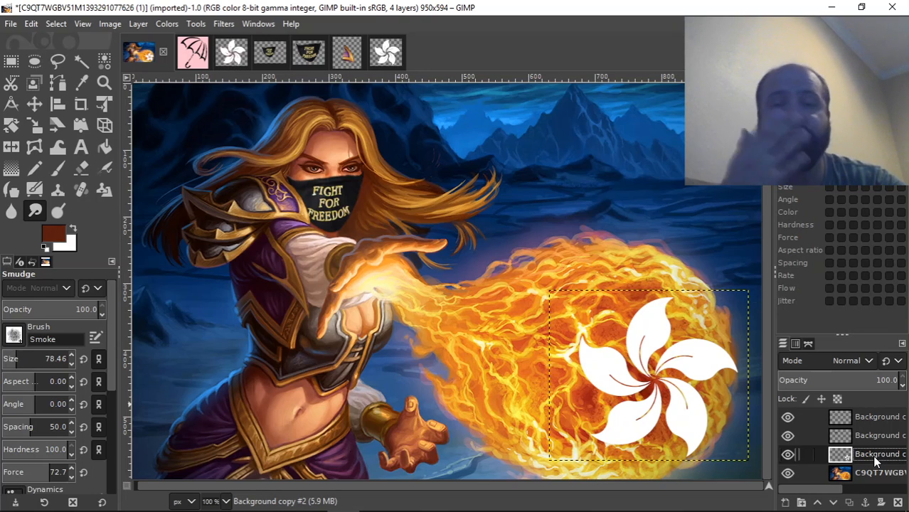
{"action": "key", "text": "minus"}
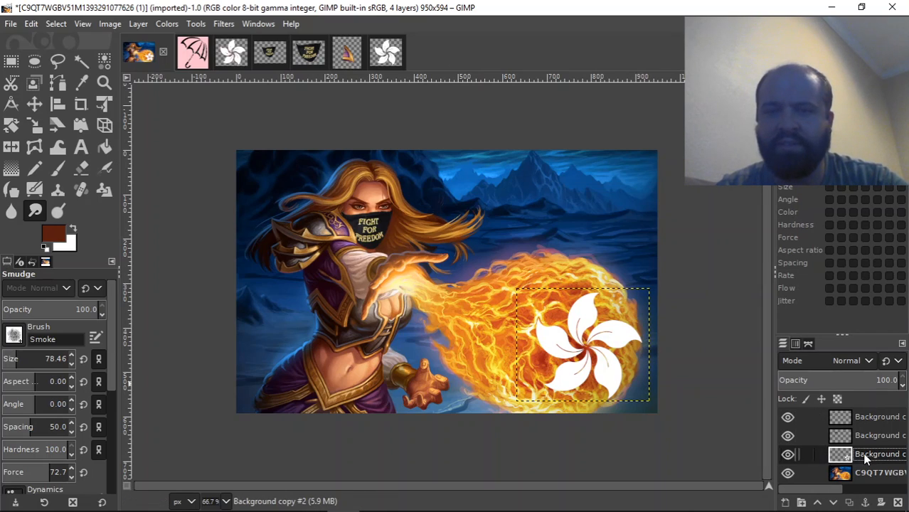
{"action": "left_click", "coordinate": [34, 103]}
{"action": "left_click_drag", "start_coordinate": [624, 347], "coordinate": [611, 334]}
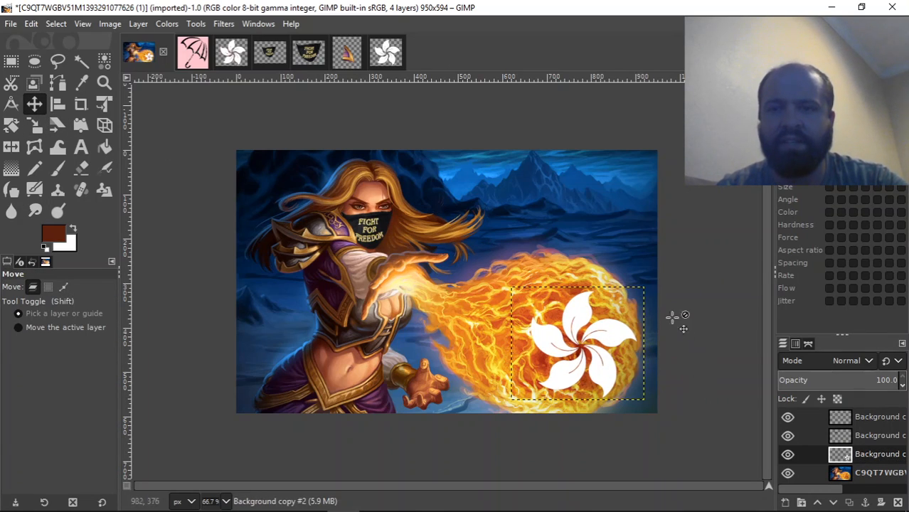
{"action": "right_click", "coordinate": [867, 454]}
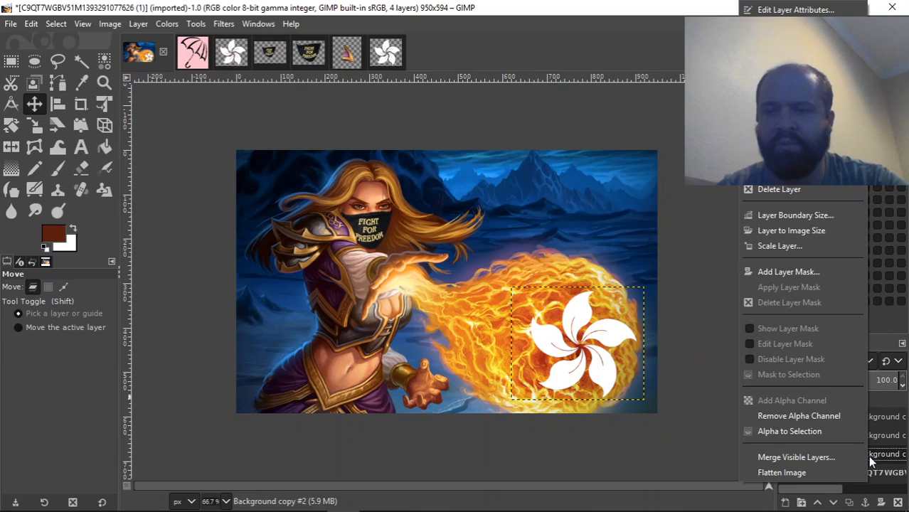
{"action": "left_click", "coordinate": [776, 189]}
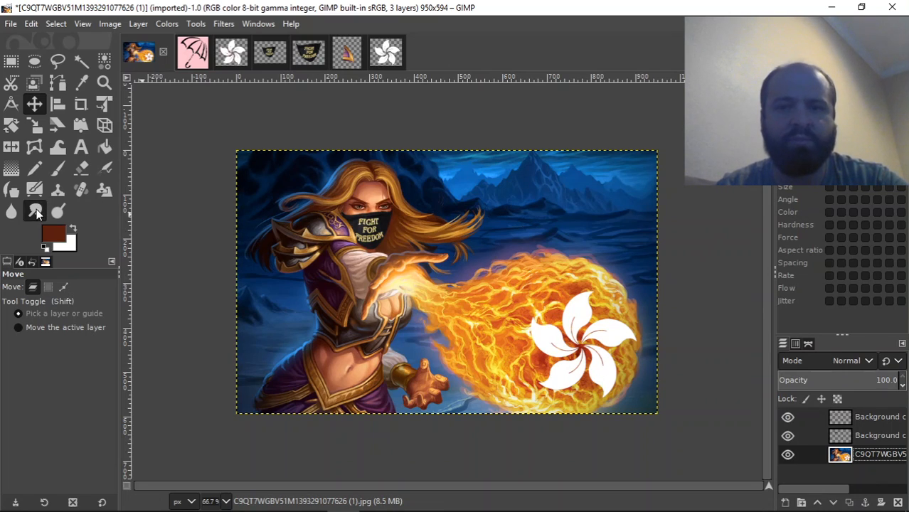
Activate the Smudge tool with the soft round 2. Hardness brush at size 51.00 and hardness 25.0 for the white flower in the fireball
{"action": "left_click", "coordinate": [34, 211]}
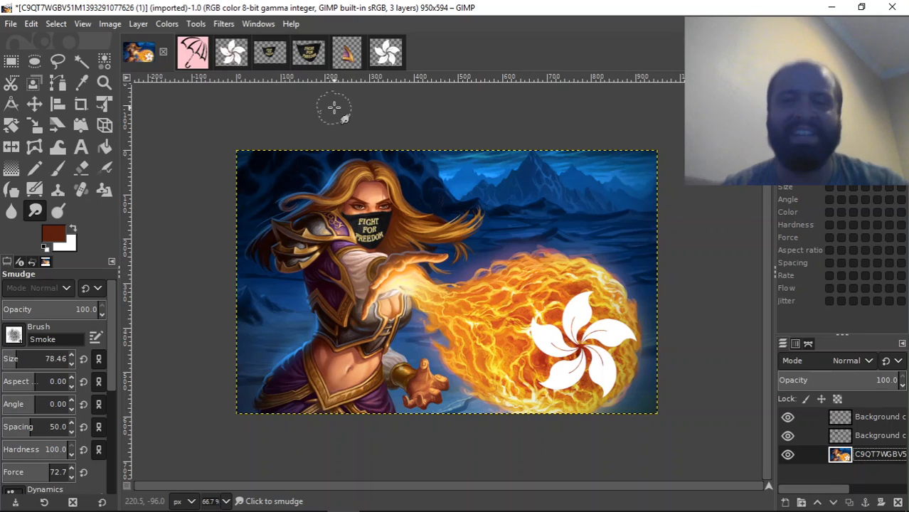
{"action": "left_click", "coordinate": [91, 23]}
{"action": "mouse_move", "coordinate": [122, 71]}
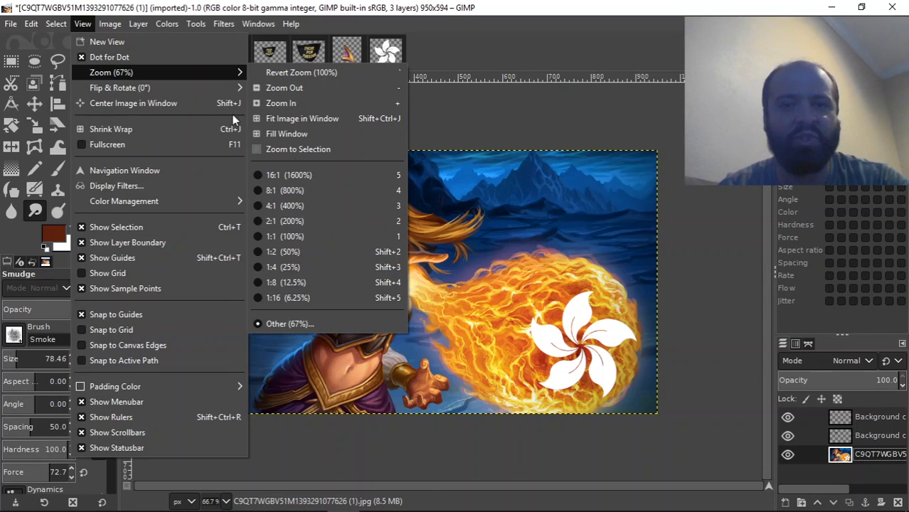
{"action": "left_click", "coordinate": [324, 224]}
{"action": "left_click_drag", "start_coordinate": [507, 486], "coordinate": [669, 489]}
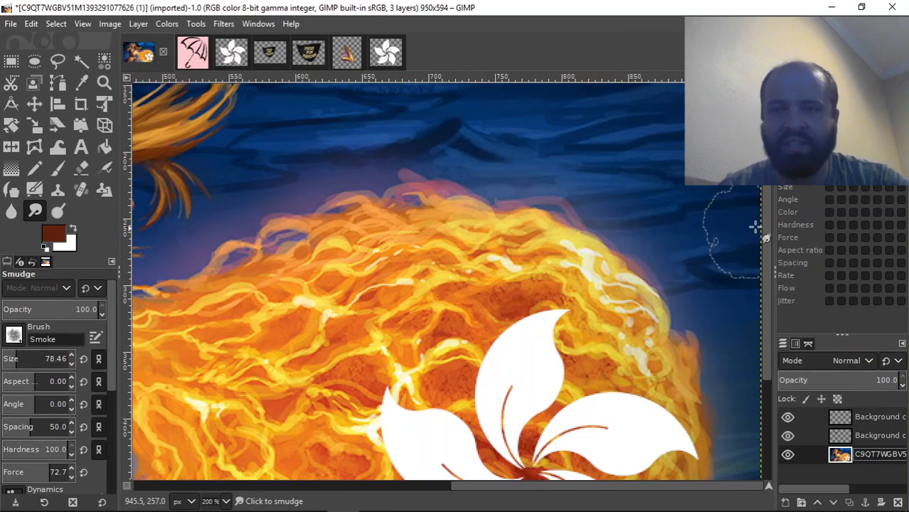
{"action": "scroll", "coordinate": [755, 224], "scroll_direction": "down", "scroll_amount": 3}
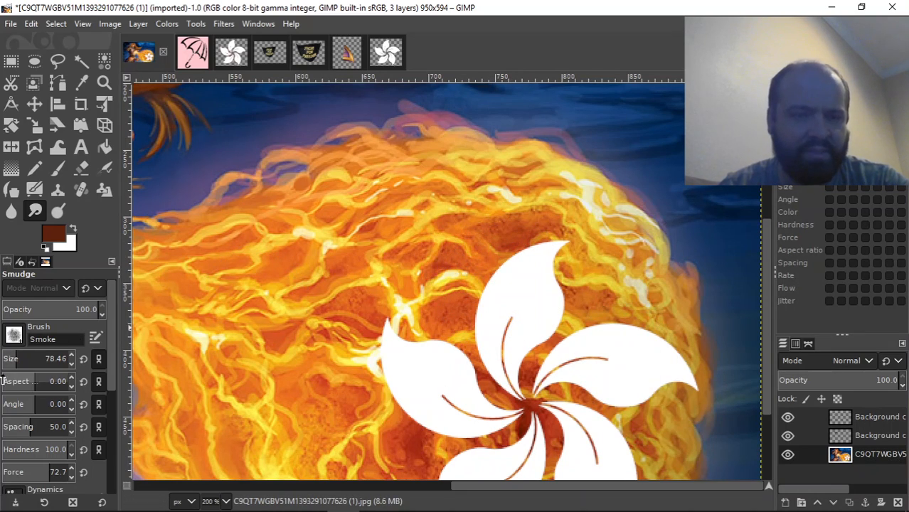
{"action": "left_click_drag", "start_coordinate": [17, 360], "coordinate": [14, 360]}
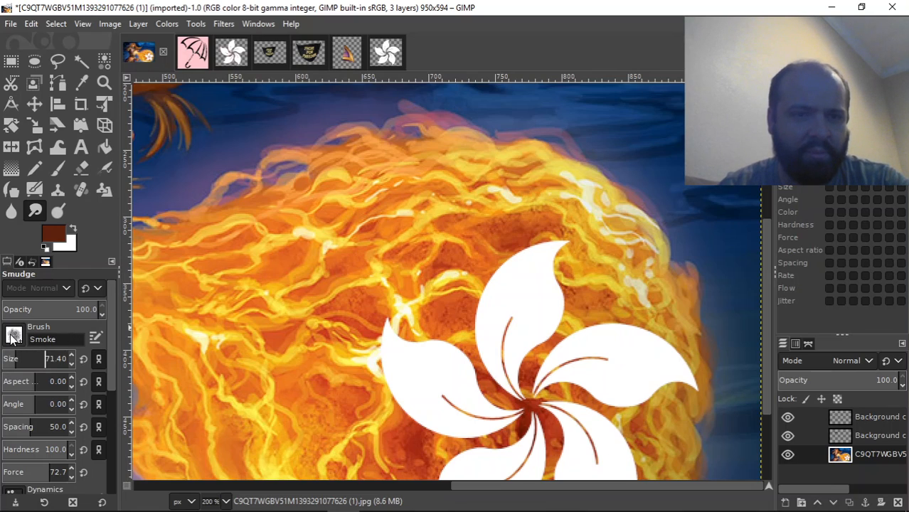
{"action": "left_click", "coordinate": [13, 336]}
{"action": "left_click", "coordinate": [30, 162]}
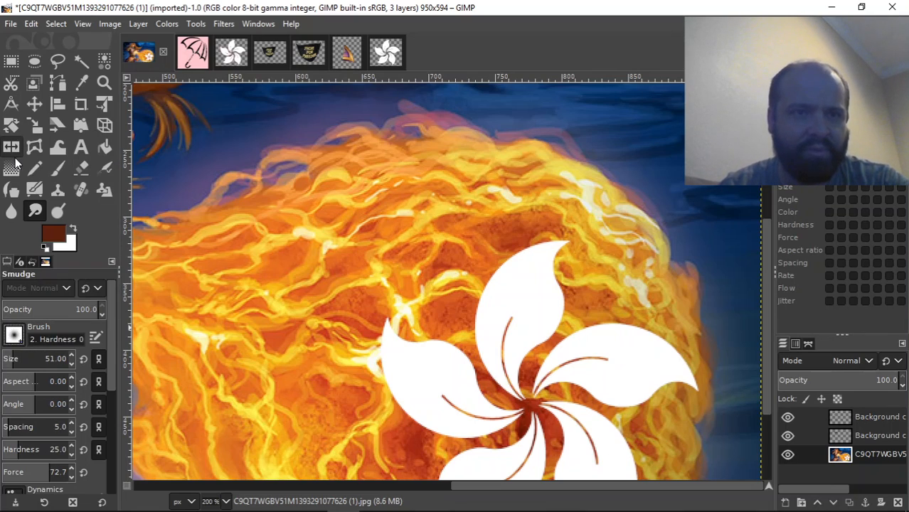
{"action": "mouse_move", "coordinate": [484, 263]}
{"action": "left_mouse_down"}
{"action": "mouse_move", "coordinate": [487, 301]}
{"action": "mouse_move", "coordinate": [478, 281]}
{"action": "mouse_move", "coordinate": [471, 307]}
{"action": "mouse_move", "coordinate": [468, 299]}
{"action": "mouse_move", "coordinate": [487, 308]}
{"action": "mouse_move", "coordinate": [473, 324]}
{"action": "mouse_move", "coordinate": [492, 382]}
{"action": "mouse_move", "coordinate": [511, 243]}
{"action": "mouse_move", "coordinate": [512, 267]}
{"action": "mouse_move", "coordinate": [515, 249]}
{"action": "mouse_move", "coordinate": [542, 262]}
{"action": "mouse_move", "coordinate": [533, 237]}
{"action": "mouse_move", "coordinate": [569, 245]}
{"action": "mouse_move", "coordinate": [608, 234]}
{"action": "left_mouse_up"}
{"action": "key", "text": "ctrl+z"}
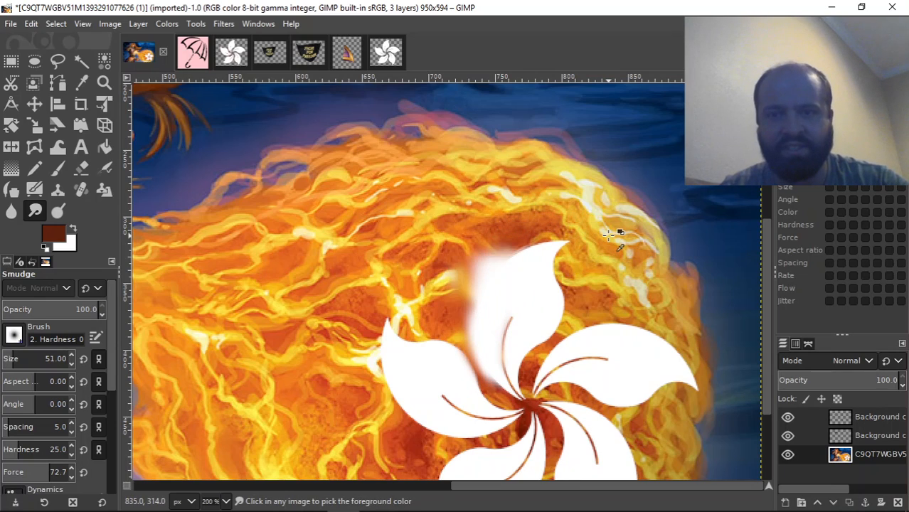
{"action": "key", "text": "ctrl+z"}
{"action": "key", "text": "ctrl+z"}
{"action": "key", "text": "ctrl+z"}
{"action": "key", "text": "ctrl+z"}
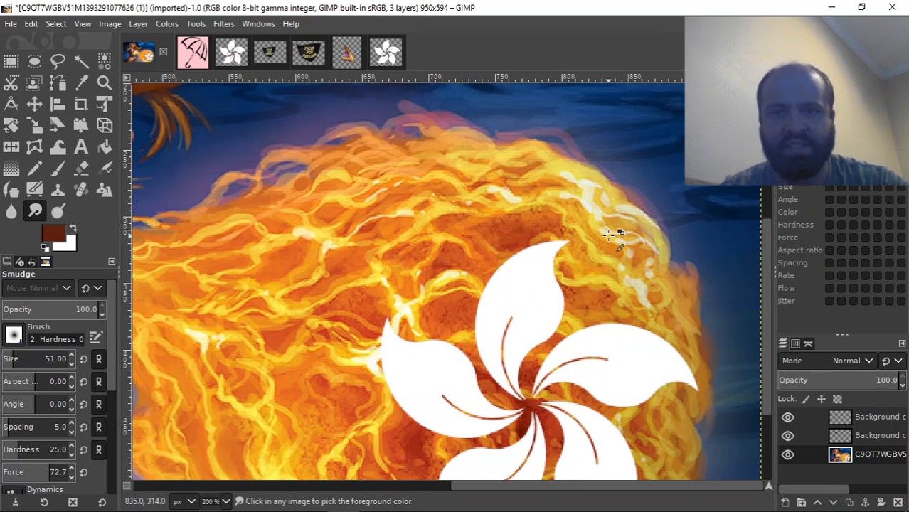
Set the Smudge tool's force to 25.3 and its brush size to 96.41
{"action": "scroll", "coordinate": [114, 356], "scroll_direction": "down", "scroll_amount": 3}
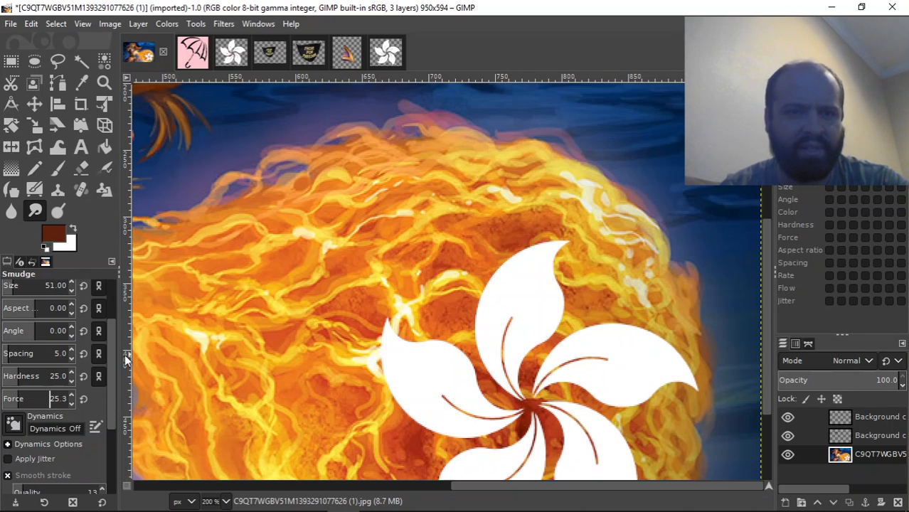
{"action": "scroll", "coordinate": [110, 319], "scroll_direction": "up", "scroll_amount": 3}
{"action": "left_click_drag", "start_coordinate": [11, 343], "coordinate": [42, 344]}
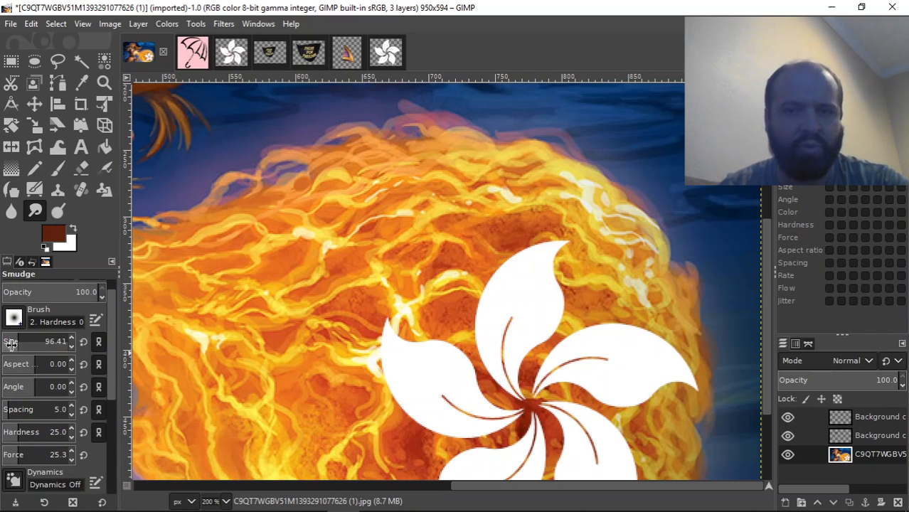
{"action": "mouse_move", "coordinate": [500, 270]}
{"action": "left_mouse_down"}
{"action": "mouse_move", "coordinate": [483, 308]}
{"action": "mouse_move", "coordinate": [490, 327]}
{"action": "mouse_move", "coordinate": [473, 316]}
{"action": "mouse_move", "coordinate": [488, 350]}
{"action": "mouse_move", "coordinate": [474, 350]}
{"action": "mouse_move", "coordinate": [492, 377]}
{"action": "mouse_move", "coordinate": [452, 363]}
{"action": "mouse_move", "coordinate": [434, 320]}
{"action": "mouse_move", "coordinate": [432, 348]}
{"action": "mouse_move", "coordinate": [414, 336]}
{"action": "mouse_move", "coordinate": [411, 352]}
{"action": "mouse_move", "coordinate": [390, 325]}
{"action": "mouse_move", "coordinate": [396, 384]}
{"action": "mouse_move", "coordinate": [379, 368]}
{"action": "mouse_move", "coordinate": [400, 397]}
{"action": "mouse_move", "coordinate": [372, 372]}
{"action": "mouse_move", "coordinate": [411, 394]}
{"action": "mouse_move", "coordinate": [386, 412]}
{"action": "mouse_move", "coordinate": [424, 398]}
{"action": "mouse_move", "coordinate": [428, 426]}
{"action": "mouse_move", "coordinate": [438, 416]}
{"action": "mouse_move", "coordinate": [467, 457]}
{"action": "mouse_move", "coordinate": [466, 433]}
{"action": "mouse_move", "coordinate": [501, 442]}
{"action": "mouse_move", "coordinate": [494, 391]}
{"action": "mouse_move", "coordinate": [530, 367]}
{"action": "mouse_move", "coordinate": [522, 365]}
{"action": "mouse_move", "coordinate": [533, 366]}
{"action": "mouse_move", "coordinate": [532, 346]}
{"action": "mouse_move", "coordinate": [567, 339]}
{"action": "mouse_move", "coordinate": [557, 303]}
{"action": "mouse_move", "coordinate": [586, 288]}
{"action": "mouse_move", "coordinate": [556, 276]}
{"action": "mouse_move", "coordinate": [573, 264]}
{"action": "mouse_move", "coordinate": [549, 236]}
{"action": "mouse_move", "coordinate": [581, 227]}
{"action": "mouse_move", "coordinate": [544, 255]}
{"action": "mouse_move", "coordinate": [534, 243]}
{"action": "mouse_move", "coordinate": [640, 341]}
{"action": "mouse_move", "coordinate": [778, 295]}
{"action": "left_mouse_up"}
{"action": "mouse_move", "coordinate": [442, 348]}
{"action": "left_mouse_down"}
{"action": "mouse_move", "coordinate": [448, 399]}
{"action": "mouse_move", "coordinate": [437, 390]}
{"action": "left_mouse_up"}
{"action": "key", "text": "ctrl"}
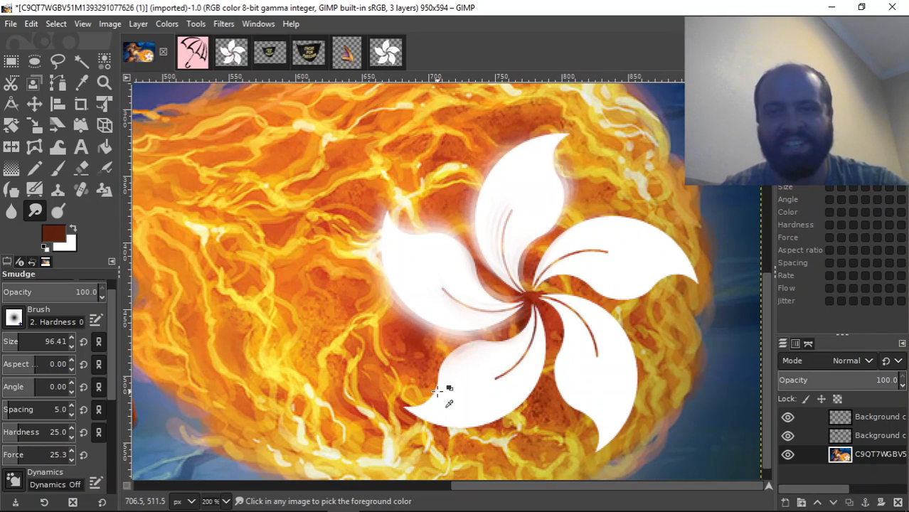
{"action": "key", "text": "ctrl+z"}
{"action": "key", "text": "ctrl+z"}
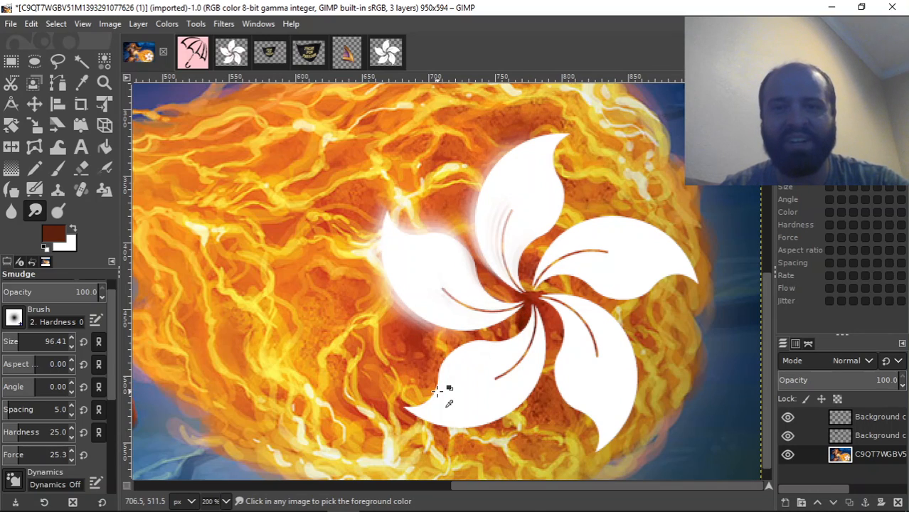
{"action": "key", "text": "ctrl+z"}
{"action": "key", "text": "ctrl+z"}
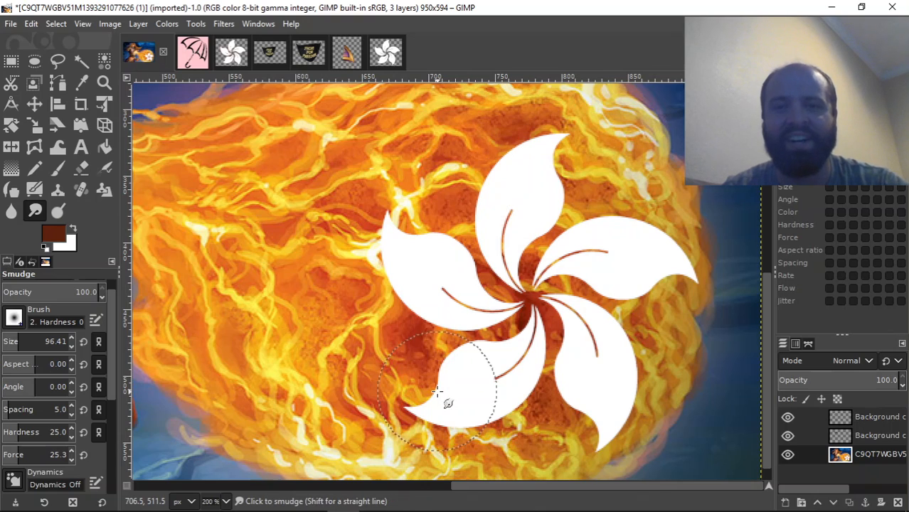
Smudge the edges and tips of the flower's upper and right petals outward into the surrounding flames
{"action": "mouse_move", "coordinate": [542, 151]}
{"action": "left_mouse_down"}
{"action": "mouse_move", "coordinate": [574, 163]}
{"action": "mouse_move", "coordinate": [561, 144]}
{"action": "mouse_move", "coordinate": [578, 147]}
{"action": "mouse_move", "coordinate": [557, 137]}
{"action": "mouse_move", "coordinate": [594, 130]}
{"action": "mouse_move", "coordinate": [576, 134]}
{"action": "mouse_move", "coordinate": [557, 167]}
{"action": "mouse_move", "coordinate": [577, 197]}
{"action": "mouse_move", "coordinate": [558, 188]}
{"action": "mouse_move", "coordinate": [555, 197]}
{"action": "mouse_move", "coordinate": [568, 232]}
{"action": "mouse_move", "coordinate": [551, 223]}
{"action": "mouse_move", "coordinate": [540, 229]}
{"action": "mouse_move", "coordinate": [546, 242]}
{"action": "mouse_move", "coordinate": [525, 237]}
{"action": "mouse_move", "coordinate": [528, 268]}
{"action": "mouse_move", "coordinate": [526, 224]}
{"action": "mouse_move", "coordinate": [563, 205]}
{"action": "left_mouse_up"}
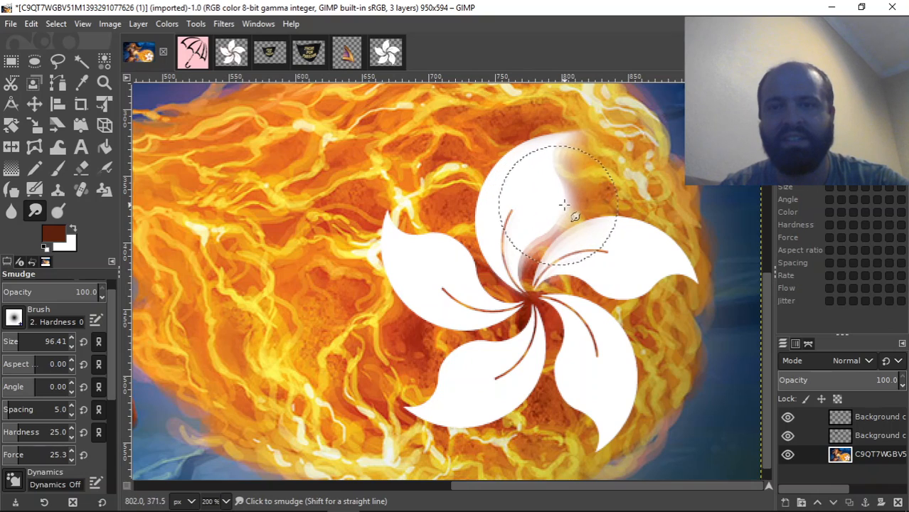
{"action": "mouse_move", "coordinate": [659, 263]}
{"action": "left_mouse_down"}
{"action": "mouse_move", "coordinate": [679, 301]}
{"action": "mouse_move", "coordinate": [678, 285]}
{"action": "mouse_move", "coordinate": [660, 280]}
{"action": "mouse_move", "coordinate": [656, 301]}
{"action": "mouse_move", "coordinate": [641, 282]}
{"action": "mouse_move", "coordinate": [637, 309]}
{"action": "mouse_move", "coordinate": [613, 283]}
{"action": "mouse_move", "coordinate": [598, 296]}
{"action": "mouse_move", "coordinate": [594, 274]}
{"action": "mouse_move", "coordinate": [579, 285]}
{"action": "mouse_move", "coordinate": [572, 276]}
{"action": "mouse_move", "coordinate": [679, 291]}
{"action": "mouse_move", "coordinate": [689, 278]}
{"action": "mouse_move", "coordinate": [692, 293]}
{"action": "mouse_move", "coordinate": [673, 273]}
{"action": "mouse_move", "coordinate": [681, 292]}
{"action": "mouse_move", "coordinate": [662, 228]}
{"action": "left_mouse_up"}
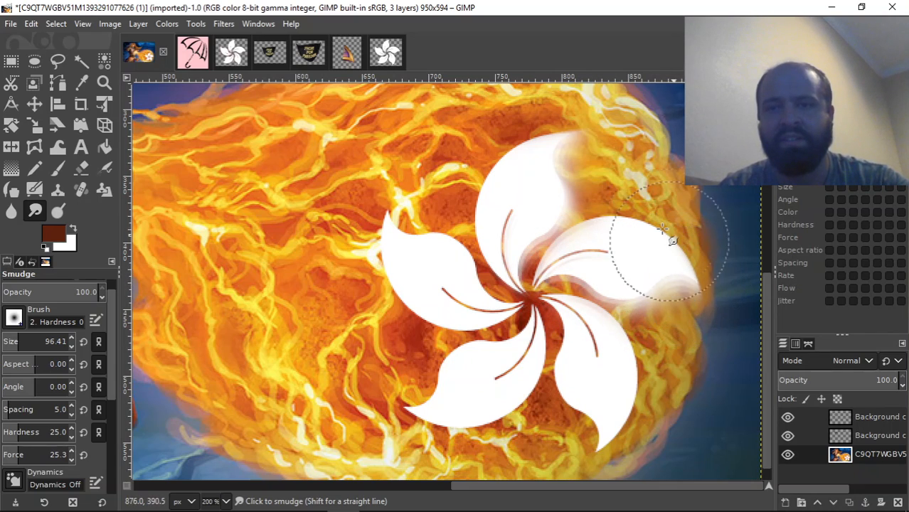
{"action": "mouse_move", "coordinate": [529, 166]}
{"action": "left_mouse_down"}
{"action": "mouse_move", "coordinate": [533, 191]}
{"action": "mouse_move", "coordinate": [569, 150]}
{"action": "left_mouse_up"}
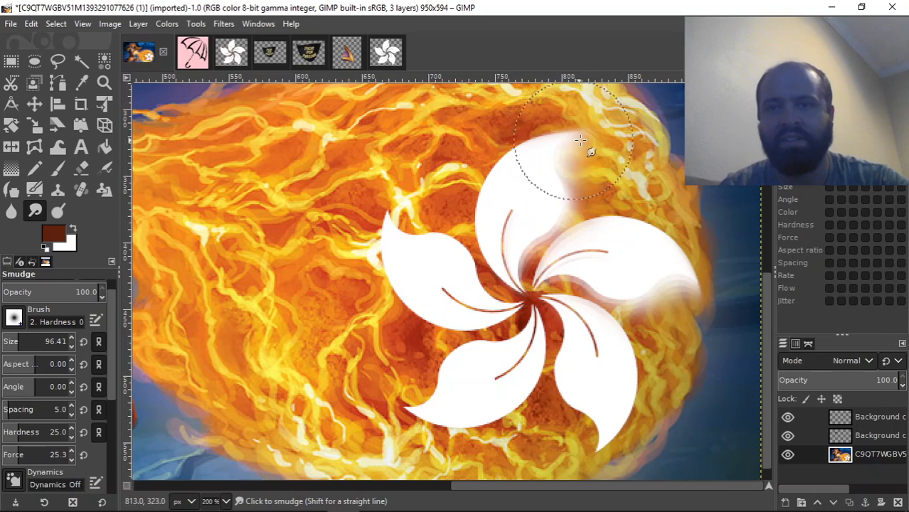
Smudge the tips and edges of the flower's lower-right and right petals into the surrounding flames
{"action": "mouse_move", "coordinate": [653, 361]}
{"action": "left_mouse_down"}
{"action": "mouse_move", "coordinate": [604, 406]}
{"action": "mouse_move", "coordinate": [604, 426]}
{"action": "mouse_move", "coordinate": [574, 442]}
{"action": "mouse_move", "coordinate": [597, 437]}
{"action": "mouse_move", "coordinate": [577, 457]}
{"action": "left_mouse_up"}
{"action": "mouse_move", "coordinate": [587, 420]}
{"action": "left_mouse_down"}
{"action": "mouse_move", "coordinate": [573, 396]}
{"action": "mouse_move", "coordinate": [556, 403]}
{"action": "mouse_move", "coordinate": [574, 371]}
{"action": "mouse_move", "coordinate": [556, 379]}
{"action": "mouse_move", "coordinate": [567, 338]}
{"action": "mouse_move", "coordinate": [557, 342]}
{"action": "mouse_move", "coordinate": [549, 378]}
{"action": "mouse_move", "coordinate": [551, 394]}
{"action": "mouse_move", "coordinate": [573, 391]}
{"action": "mouse_move", "coordinate": [551, 402]}
{"action": "mouse_move", "coordinate": [586, 404]}
{"action": "mouse_move", "coordinate": [570, 424]}
{"action": "mouse_move", "coordinate": [616, 429]}
{"action": "mouse_move", "coordinate": [578, 463]}
{"action": "left_mouse_up"}
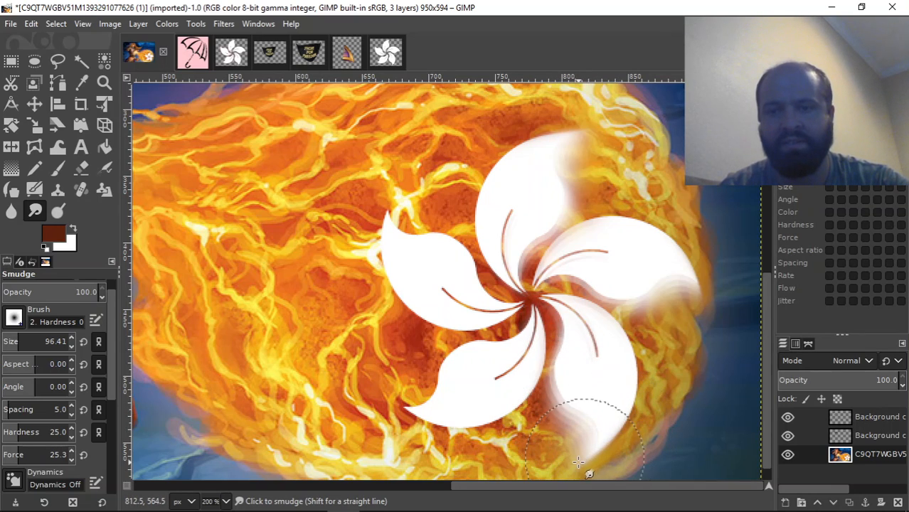
{"action": "mouse_move", "coordinate": [648, 320]}
{"action": "left_mouse_down"}
{"action": "mouse_move", "coordinate": [694, 248]}
{"action": "mouse_move", "coordinate": [667, 254]}
{"action": "mouse_move", "coordinate": [697, 300]}
{"action": "mouse_move", "coordinate": [641, 227]}
{"action": "mouse_move", "coordinate": [557, 146]}
{"action": "mouse_move", "coordinate": [527, 164]}
{"action": "mouse_move", "coordinate": [550, 150]}
{"action": "mouse_move", "coordinate": [577, 155]}
{"action": "mouse_move", "coordinate": [633, 250]}
{"action": "left_mouse_up"}
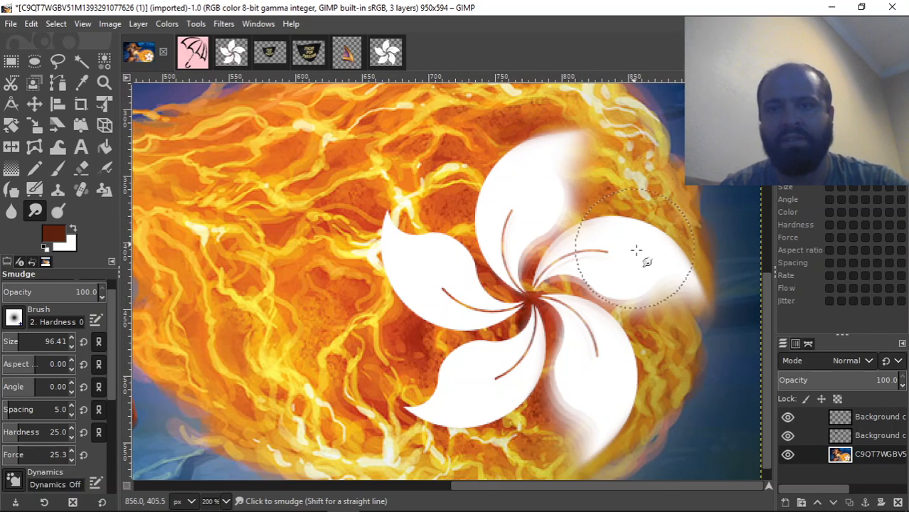
Smudge the lower-left petal's tip and edges outward into the flames
{"action": "scroll", "coordinate": [767, 302], "scroll_direction": "down", "scroll_amount": 1}
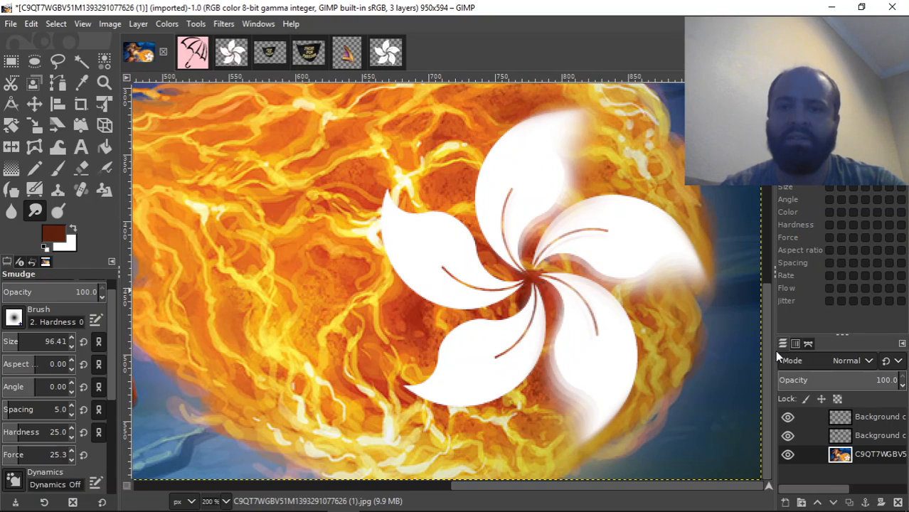
{"action": "mouse_move", "coordinate": [497, 354]}
{"action": "left_mouse_down"}
{"action": "mouse_move", "coordinate": [428, 395]}
{"action": "mouse_move", "coordinate": [388, 367]}
{"action": "left_mouse_up"}
{"action": "mouse_move", "coordinate": [436, 387]}
{"action": "left_mouse_down"}
{"action": "mouse_move", "coordinate": [403, 369]}
{"action": "mouse_move", "coordinate": [453, 367]}
{"action": "mouse_move", "coordinate": [438, 347]}
{"action": "mouse_move", "coordinate": [455, 351]}
{"action": "mouse_move", "coordinate": [455, 319]}
{"action": "mouse_move", "coordinate": [483, 332]}
{"action": "mouse_move", "coordinate": [487, 317]}
{"action": "mouse_move", "coordinate": [467, 336]}
{"action": "mouse_move", "coordinate": [499, 314]}
{"action": "mouse_move", "coordinate": [513, 317]}
{"action": "mouse_move", "coordinate": [512, 305]}
{"action": "mouse_move", "coordinate": [495, 329]}
{"action": "mouse_move", "coordinate": [464, 336]}
{"action": "mouse_move", "coordinate": [450, 357]}
{"action": "mouse_move", "coordinate": [441, 359]}
{"action": "mouse_move", "coordinate": [433, 339]}
{"action": "mouse_move", "coordinate": [439, 387]}
{"action": "mouse_move", "coordinate": [398, 355]}
{"action": "mouse_move", "coordinate": [418, 388]}
{"action": "mouse_move", "coordinate": [409, 382]}
{"action": "mouse_move", "coordinate": [382, 346]}
{"action": "left_mouse_up"}
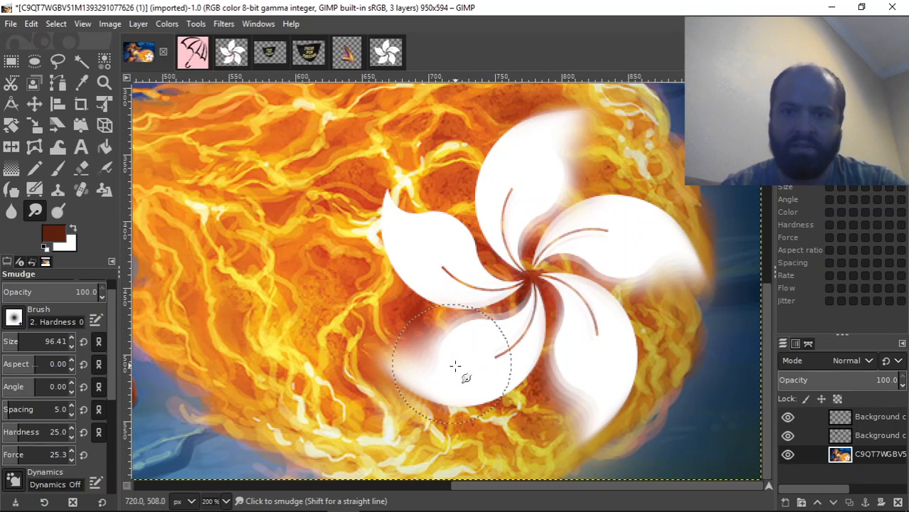
{"action": "mouse_move", "coordinate": [410, 209]}
{"action": "left_mouse_down"}
{"action": "mouse_move", "coordinate": [393, 222]}
{"action": "mouse_move", "coordinate": [399, 164]}
{"action": "left_mouse_up"}
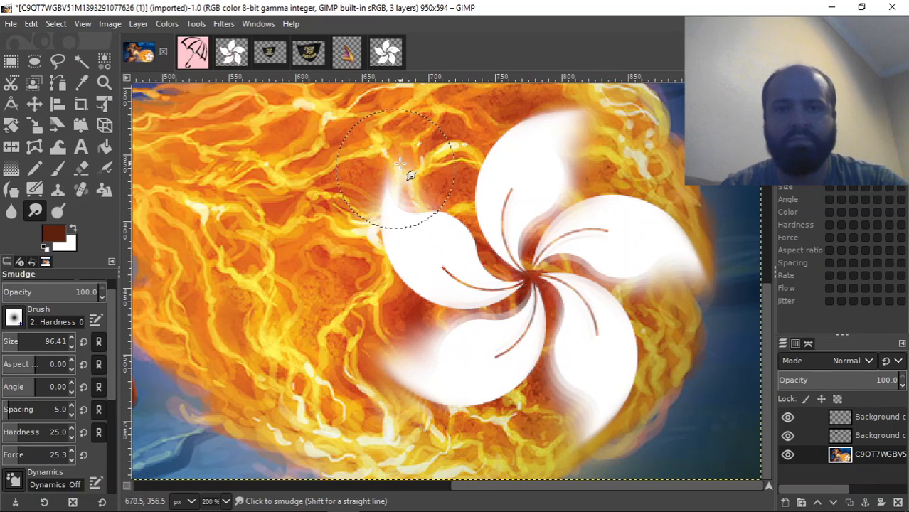
{"action": "mouse_move", "coordinate": [392, 232]}
{"action": "left_mouse_down"}
{"action": "mouse_move", "coordinate": [416, 188]}
{"action": "mouse_move", "coordinate": [409, 223]}
{"action": "mouse_move", "coordinate": [426, 227]}
{"action": "mouse_move", "coordinate": [420, 233]}
{"action": "mouse_move", "coordinate": [464, 217]}
{"action": "mouse_move", "coordinate": [434, 240]}
{"action": "mouse_move", "coordinate": [464, 229]}
{"action": "mouse_move", "coordinate": [468, 258]}
{"action": "mouse_move", "coordinate": [450, 256]}
{"action": "mouse_move", "coordinate": [467, 276]}
{"action": "mouse_move", "coordinate": [483, 266]}
{"action": "mouse_move", "coordinate": [491, 280]}
{"action": "mouse_move", "coordinate": [405, 185]}
{"action": "left_mouse_up"}
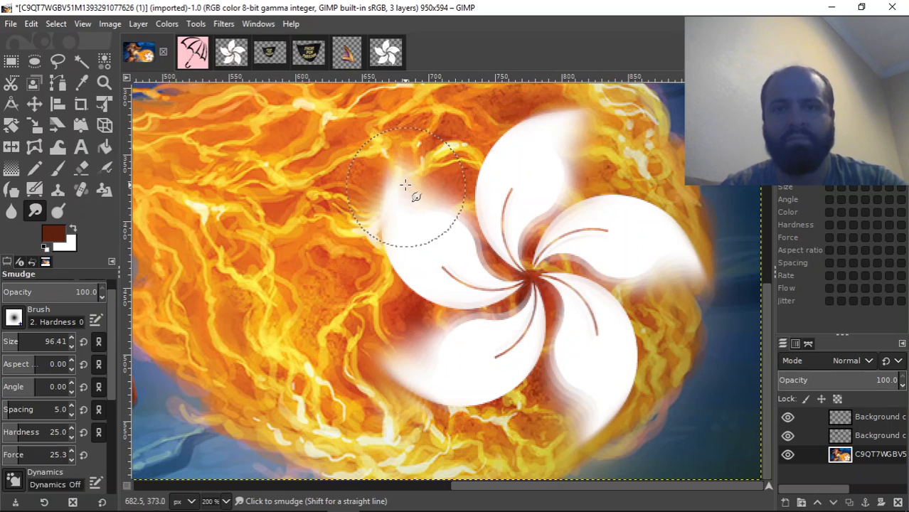
{"action": "key", "text": "ctrl"}
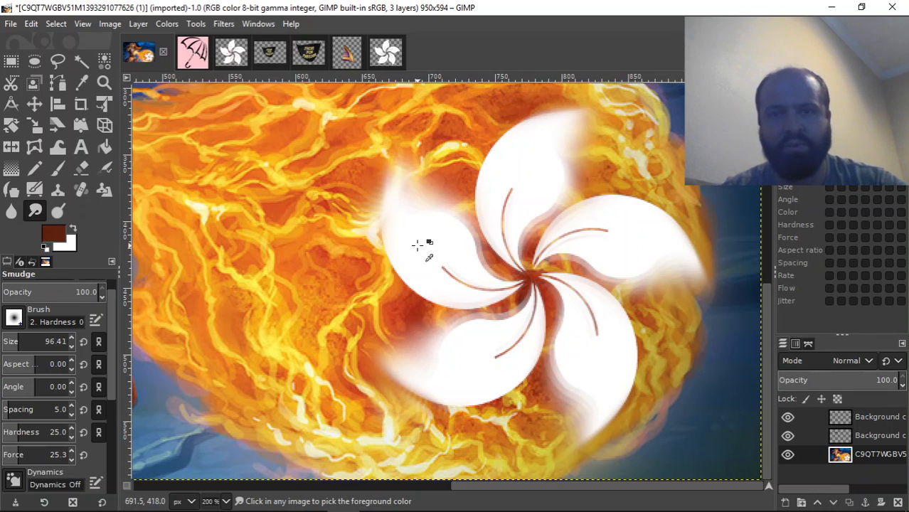
{"action": "key", "text": "ctrl+z"}
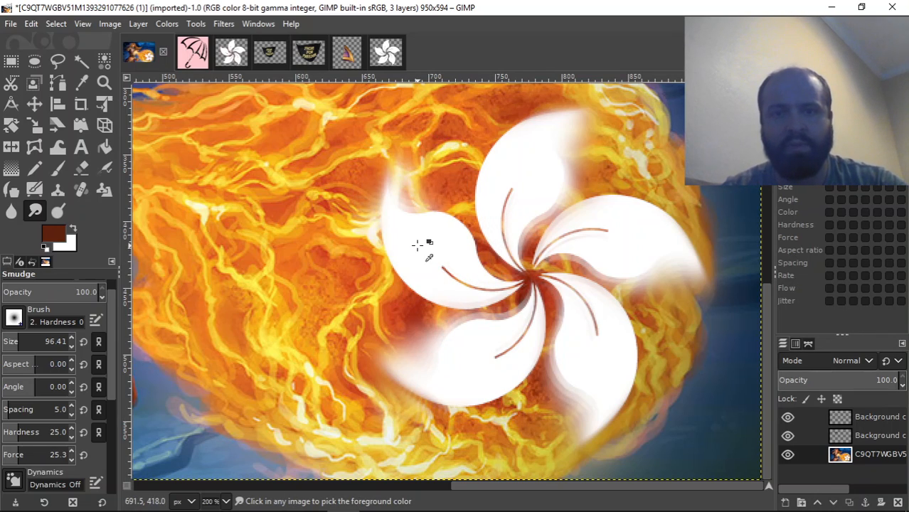
{"action": "key", "text": "ctrl+z"}
Smudge the upper-left petal's tip upward into the flames and soften its inner edge
{"action": "left_click_drag", "start_coordinate": [393, 225], "coordinate": [412, 152]}
{"action": "mouse_move", "coordinate": [406, 235]}
{"action": "left_mouse_down"}
{"action": "mouse_move", "coordinate": [422, 195]}
{"action": "mouse_move", "coordinate": [420, 211]}
{"action": "mouse_move", "coordinate": [459, 210]}
{"action": "mouse_move", "coordinate": [452, 205]}
{"action": "mouse_move", "coordinate": [464, 237]}
{"action": "mouse_move", "coordinate": [489, 233]}
{"action": "mouse_move", "coordinate": [473, 260]}
{"action": "mouse_move", "coordinate": [483, 262]}
{"action": "left_mouse_up"}
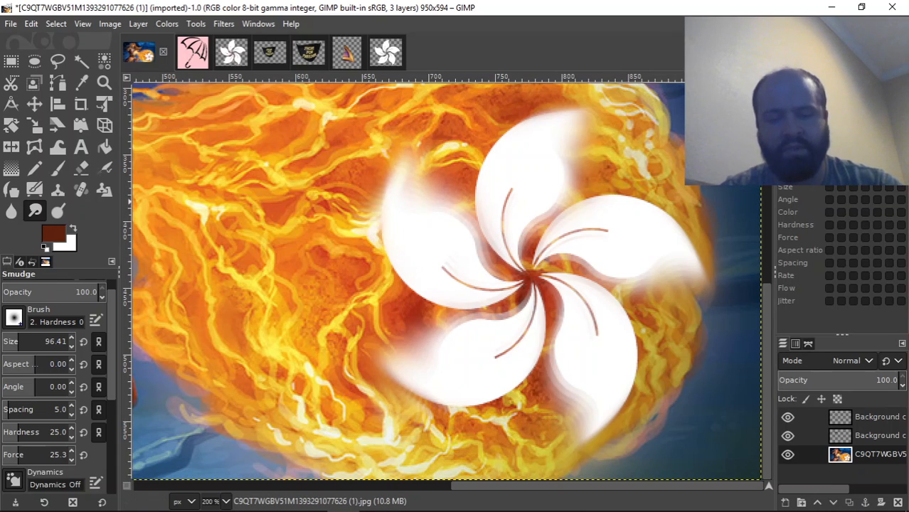
{"action": "scroll", "coordinate": [641, 321], "scroll_direction": "down", "scroll_amount": 3}
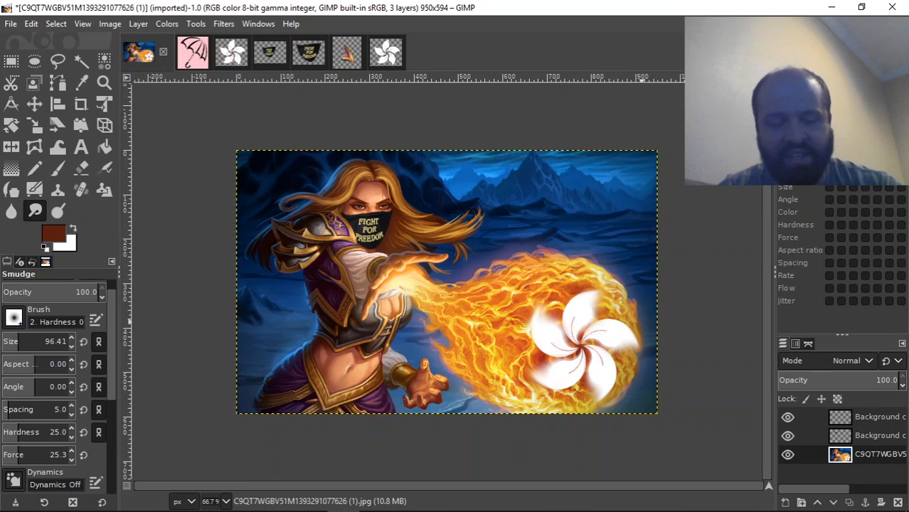
Smudge the upper-left petal's tip into a longer clockwise trail curving toward the top petal
{"action": "key", "text": "1"}
{"action": "key", "text": "2"}
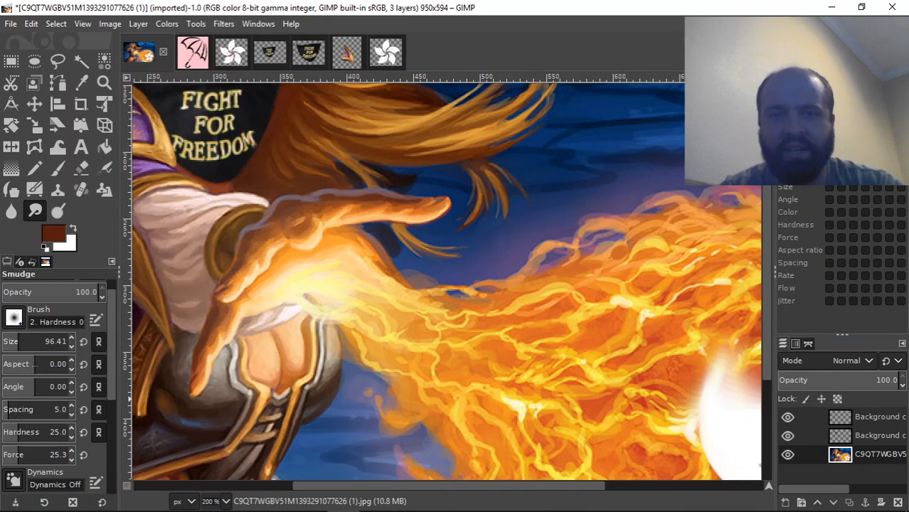
{"action": "left_click_drag", "start_coordinate": [569, 486], "coordinate": [689, 489]}
{"action": "left_click_drag", "start_coordinate": [766, 257], "coordinate": [772, 328]}
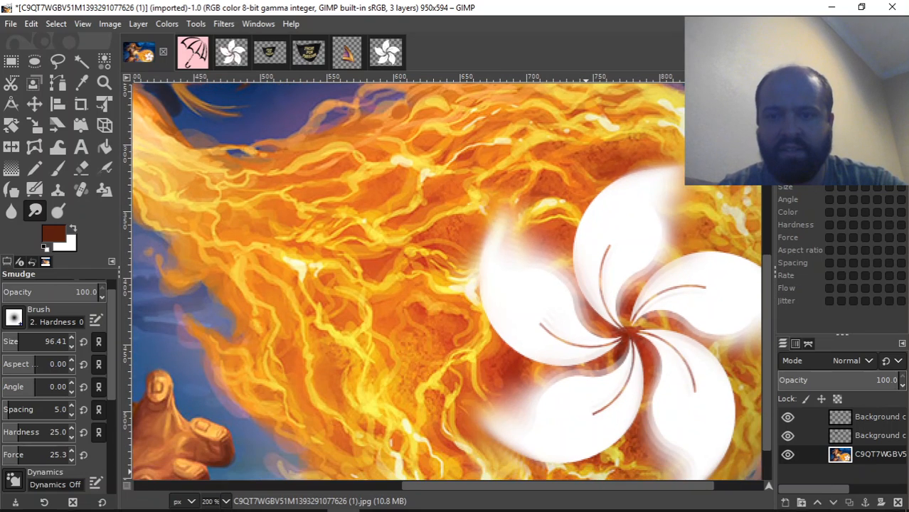
{"action": "mouse_move", "coordinate": [511, 490]}
{"action": "left_click_drag", "start_coordinate": [509, 485], "coordinate": [561, 487]}
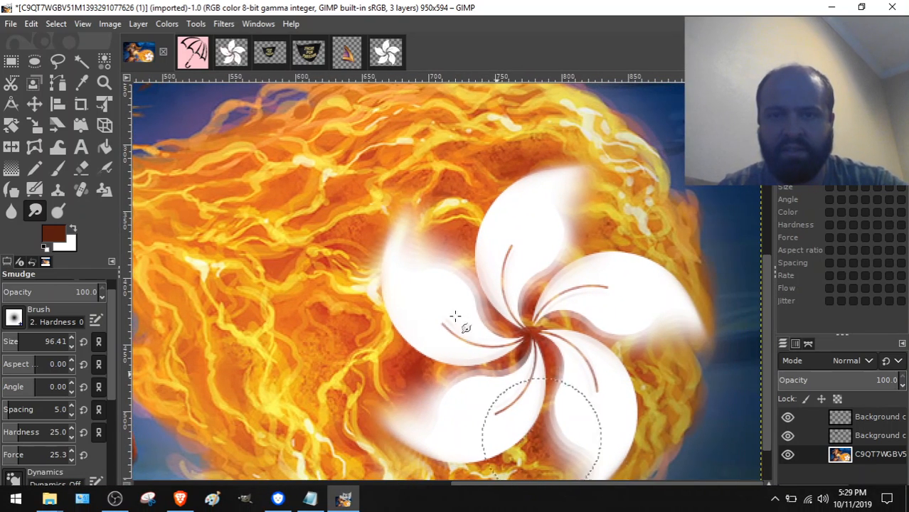
{"action": "mouse_move", "coordinate": [410, 274]}
{"action": "left_mouse_down"}
{"action": "mouse_move", "coordinate": [421, 232]}
{"action": "mouse_move", "coordinate": [516, 153]}
{"action": "left_mouse_up"}
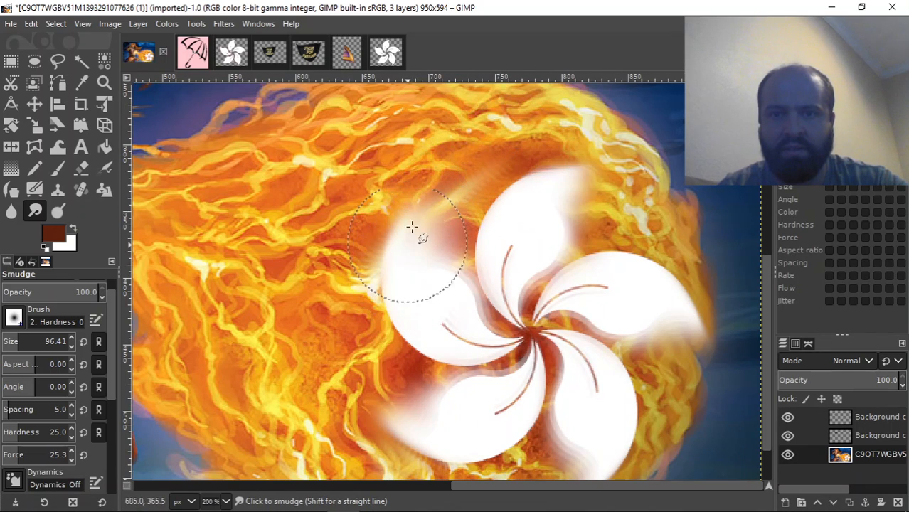
{"action": "left_click_drag", "start_coordinate": [411, 238], "coordinate": [489, 160]}
Smudge the top and right petals' tips into short trails that follow the flower's clockwise spin
{"action": "mouse_move", "coordinate": [537, 178]}
{"action": "left_mouse_down"}
{"action": "mouse_move", "coordinate": [562, 223]}
{"action": "mouse_move", "coordinate": [578, 193]}
{"action": "mouse_move", "coordinate": [702, 227]}
{"action": "left_mouse_up"}
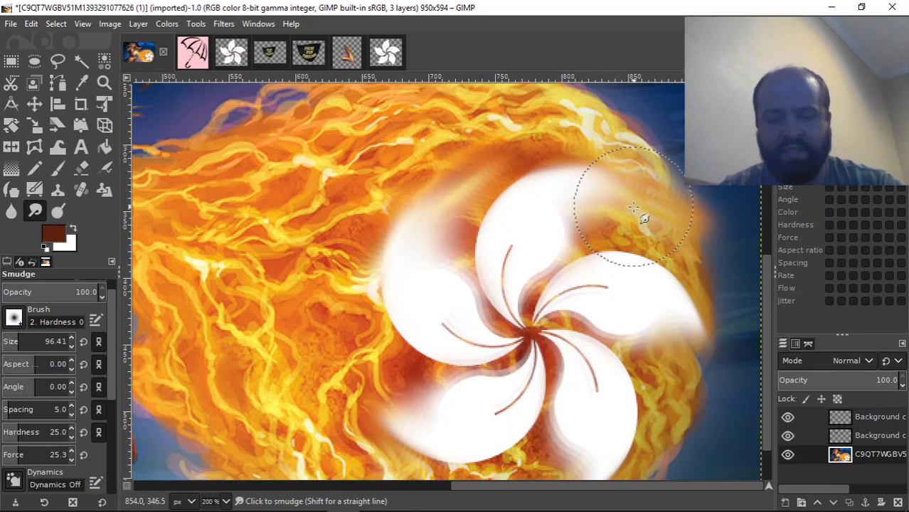
{"action": "key", "text": "ctrl+z"}
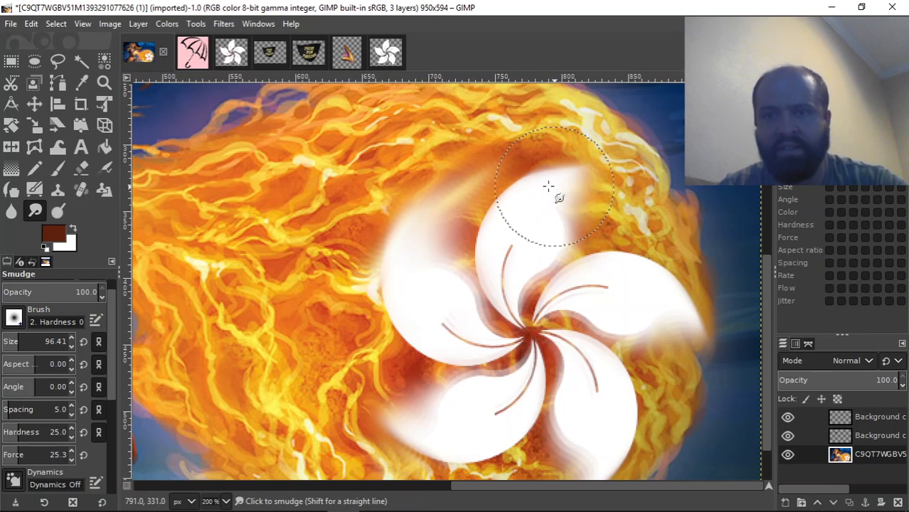
{"action": "left_click_drag", "start_coordinate": [624, 194], "coordinate": [631, 199]}
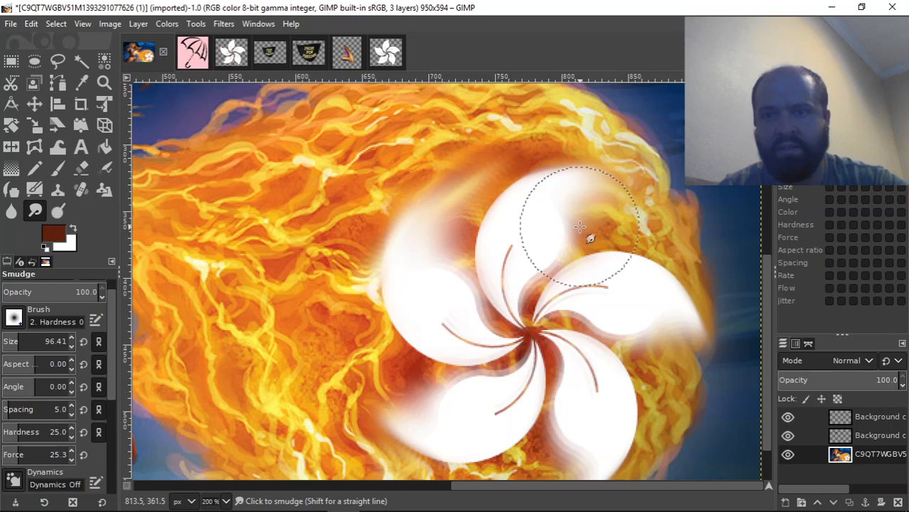
{"action": "mouse_move", "coordinate": [668, 296]}
{"action": "left_mouse_down"}
{"action": "mouse_move", "coordinate": [707, 338]}
{"action": "mouse_move", "coordinate": [698, 401]}
{"action": "left_mouse_up"}
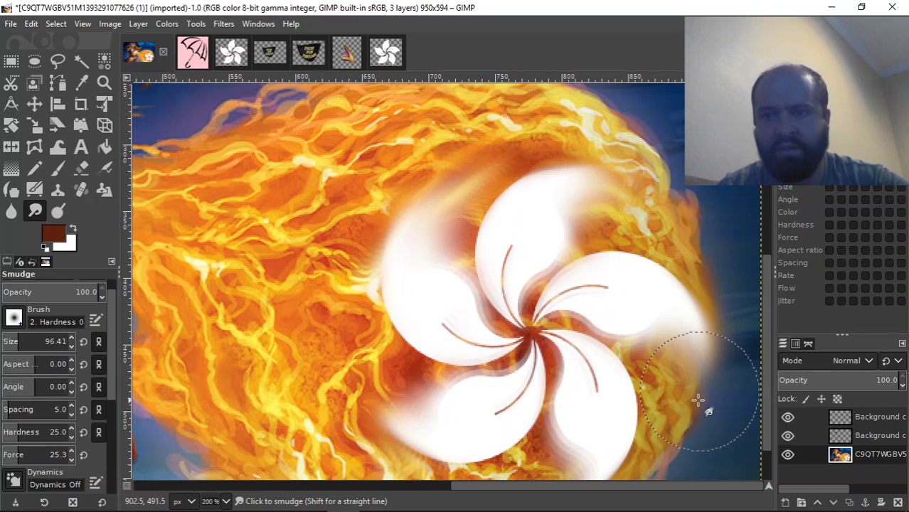
{"action": "left_click_drag", "start_coordinate": [671, 325], "coordinate": [686, 398]}
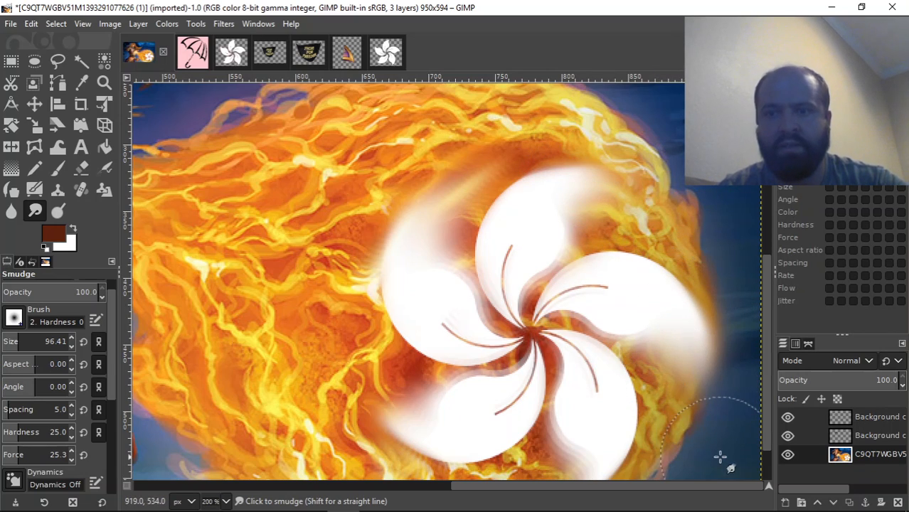
Smudge the lower-right and lower-left petals' tips into longer trails in the clockwise direction
{"action": "left_click_drag", "start_coordinate": [768, 285], "coordinate": [771, 313]}
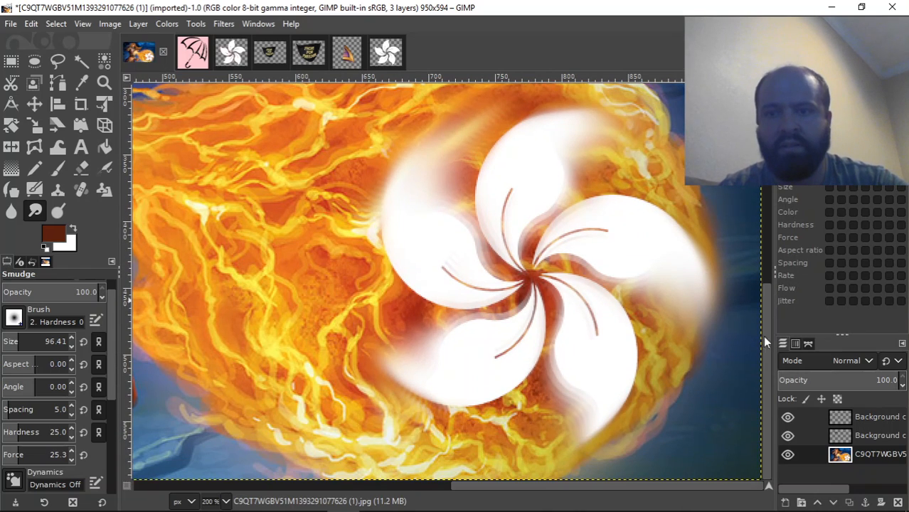
{"action": "left_click_drag", "start_coordinate": [601, 409], "coordinate": [557, 452]}
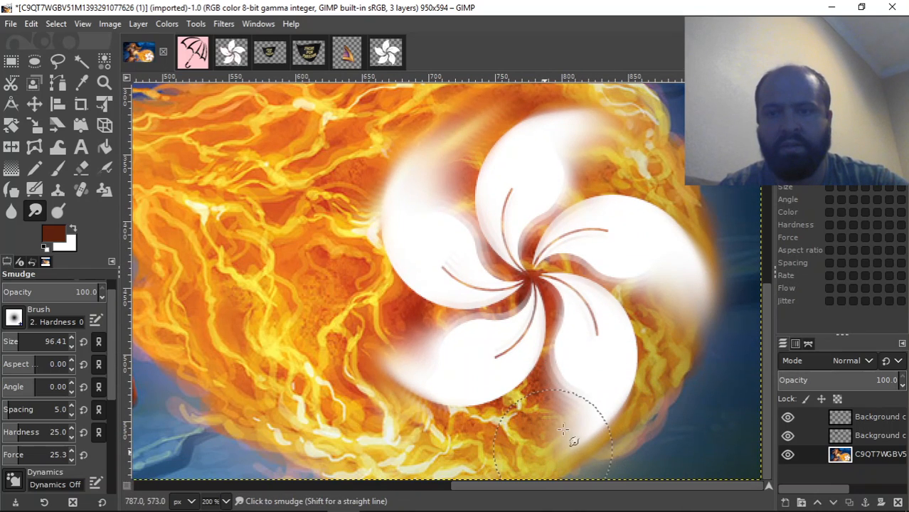
{"action": "mouse_move", "coordinate": [592, 374]}
{"action": "left_mouse_down"}
{"action": "mouse_move", "coordinate": [557, 407]}
{"action": "mouse_move", "coordinate": [588, 391]}
{"action": "mouse_move", "coordinate": [574, 432]}
{"action": "mouse_move", "coordinate": [552, 443]}
{"action": "left_mouse_up"}
{"action": "mouse_move", "coordinate": [450, 374]}
{"action": "left_mouse_down"}
{"action": "mouse_move", "coordinate": [382, 364]}
{"action": "mouse_move", "coordinate": [356, 329]}
{"action": "left_mouse_up"}
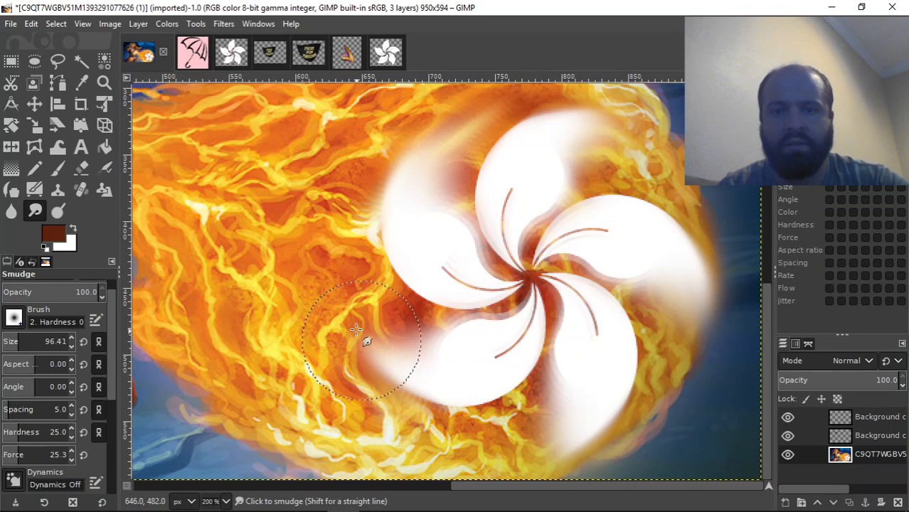
{"action": "mouse_move", "coordinate": [450, 370]}
{"action": "left_mouse_down"}
{"action": "mouse_move", "coordinate": [405, 320]}
{"action": "mouse_move", "coordinate": [473, 353]}
{"action": "mouse_move", "coordinate": [423, 257]}
{"action": "mouse_move", "coordinate": [435, 203]}
{"action": "mouse_move", "coordinate": [450, 186]}
{"action": "mouse_move", "coordinate": [411, 253]}
{"action": "left_mouse_up"}
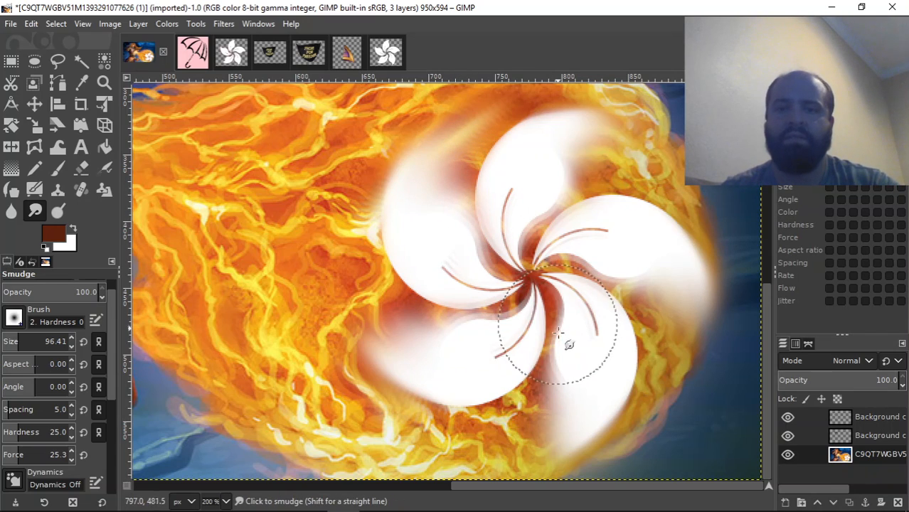
Smudge the petals' inner edges and the red veins around the flower's center to create a spinning blur
{"action": "mouse_move", "coordinate": [543, 441]}
{"action": "left_mouse_down"}
{"action": "mouse_move", "coordinate": [586, 400]}
{"action": "mouse_move", "coordinate": [585, 380]}
{"action": "mouse_move", "coordinate": [557, 384]}
{"action": "mouse_move", "coordinate": [653, 385]}
{"action": "mouse_move", "coordinate": [583, 362]}
{"action": "mouse_move", "coordinate": [576, 345]}
{"action": "mouse_move", "coordinate": [546, 343]}
{"action": "mouse_move", "coordinate": [567, 332]}
{"action": "mouse_move", "coordinate": [554, 328]}
{"action": "mouse_move", "coordinate": [572, 307]}
{"action": "mouse_move", "coordinate": [542, 307]}
{"action": "mouse_move", "coordinate": [590, 369]}
{"action": "mouse_move", "coordinate": [573, 388]}
{"action": "mouse_move", "coordinate": [470, 384]}
{"action": "mouse_move", "coordinate": [479, 299]}
{"action": "mouse_move", "coordinate": [502, 313]}
{"action": "mouse_move", "coordinate": [506, 294]}
{"action": "mouse_move", "coordinate": [447, 268]}
{"action": "mouse_move", "coordinate": [489, 246]}
{"action": "mouse_move", "coordinate": [520, 193]}
{"action": "mouse_move", "coordinate": [524, 207]}
{"action": "mouse_move", "coordinate": [511, 224]}
{"action": "mouse_move", "coordinate": [540, 226]}
{"action": "mouse_move", "coordinate": [549, 155]}
{"action": "mouse_move", "coordinate": [576, 166]}
{"action": "mouse_move", "coordinate": [542, 134]}
{"action": "mouse_move", "coordinate": [566, 130]}
{"action": "mouse_move", "coordinate": [624, 148]}
{"action": "mouse_move", "coordinate": [534, 140]}
{"action": "left_mouse_up"}
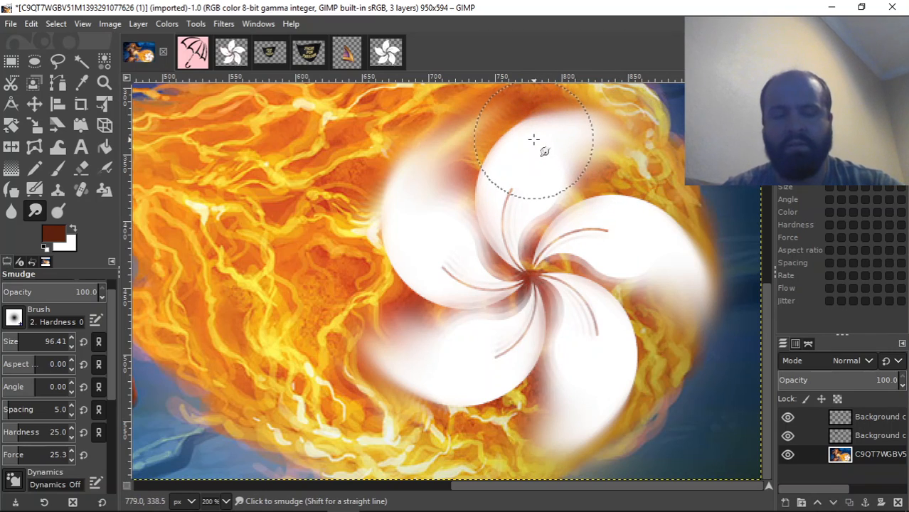
{"action": "key", "text": "ctrl+z"}
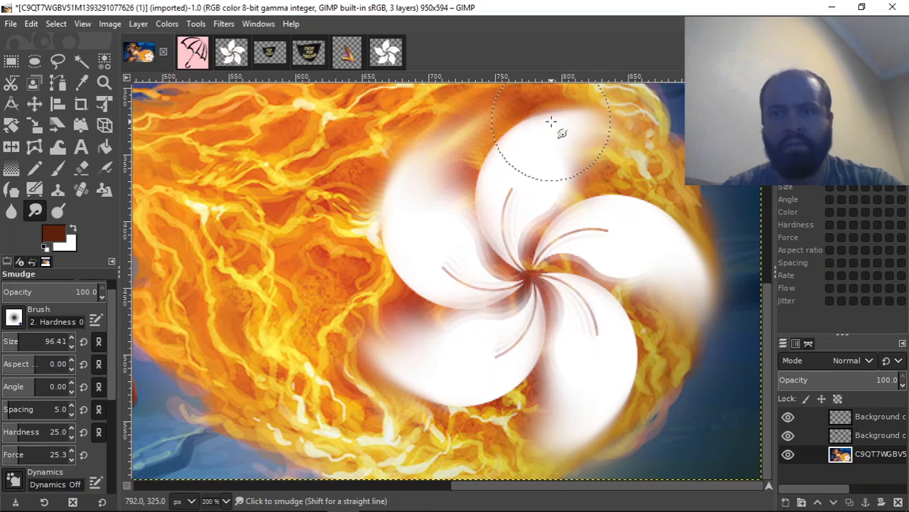
{"action": "mouse_move", "coordinate": [557, 130]}
{"action": "left_mouse_down"}
{"action": "mouse_move", "coordinate": [615, 148]}
{"action": "mouse_move", "coordinate": [613, 158]}
{"action": "mouse_move", "coordinate": [569, 182]}
{"action": "mouse_move", "coordinate": [559, 203]}
{"action": "mouse_move", "coordinate": [532, 193]}
{"action": "mouse_move", "coordinate": [619, 258]}
{"action": "mouse_move", "coordinate": [607, 287]}
{"action": "mouse_move", "coordinate": [592, 254]}
{"action": "mouse_move", "coordinate": [588, 280]}
{"action": "mouse_move", "coordinate": [582, 259]}
{"action": "mouse_move", "coordinate": [640, 295]}
{"action": "mouse_move", "coordinate": [574, 295]}
{"action": "mouse_move", "coordinate": [550, 324]}
{"action": "mouse_move", "coordinate": [512, 314]}
{"action": "mouse_move", "coordinate": [491, 294]}
{"action": "mouse_move", "coordinate": [495, 266]}
{"action": "mouse_move", "coordinate": [524, 233]}
{"action": "left_mouse_up"}
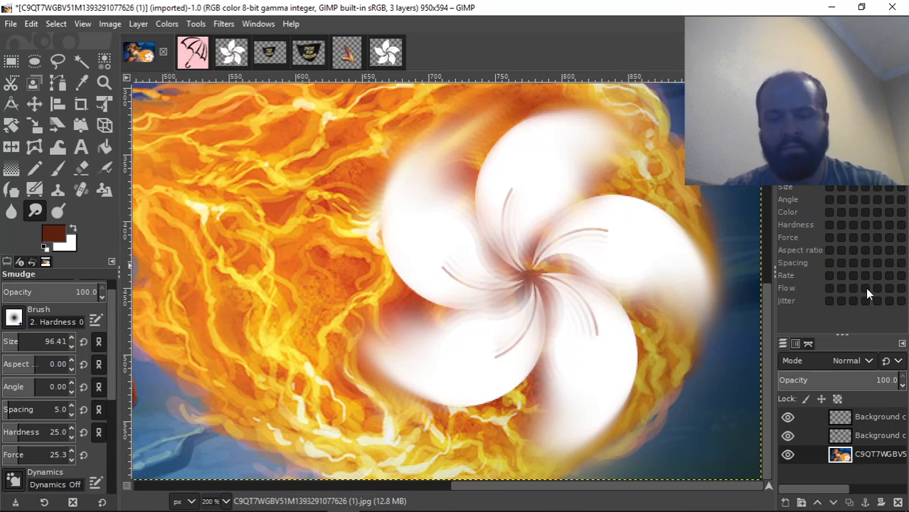
{"action": "key", "text": "minus"}
{"action": "key", "text": "minus"}
{"action": "key", "text": "minus"}
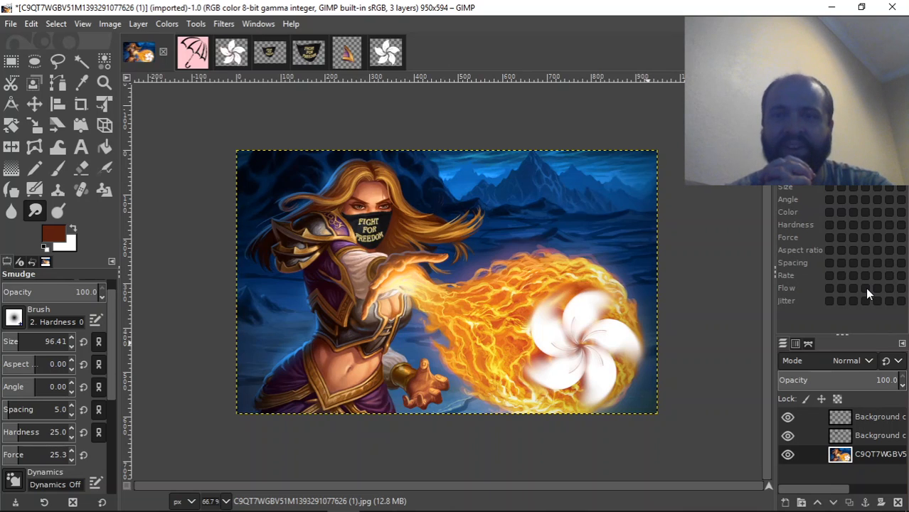
Reduce the Smudge brush size to 18.71 and touch up the fireball flower's petals
{"action": "key", "text": "plus"}
{"action": "key", "text": "plus"}
{"action": "key", "text": "plus"}
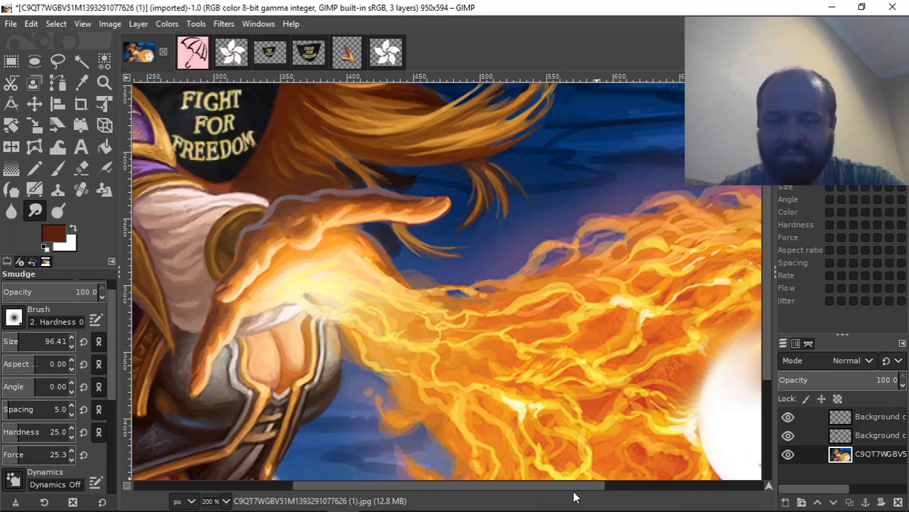
{"action": "left_click_drag", "start_coordinate": [587, 487], "coordinate": [638, 487]}
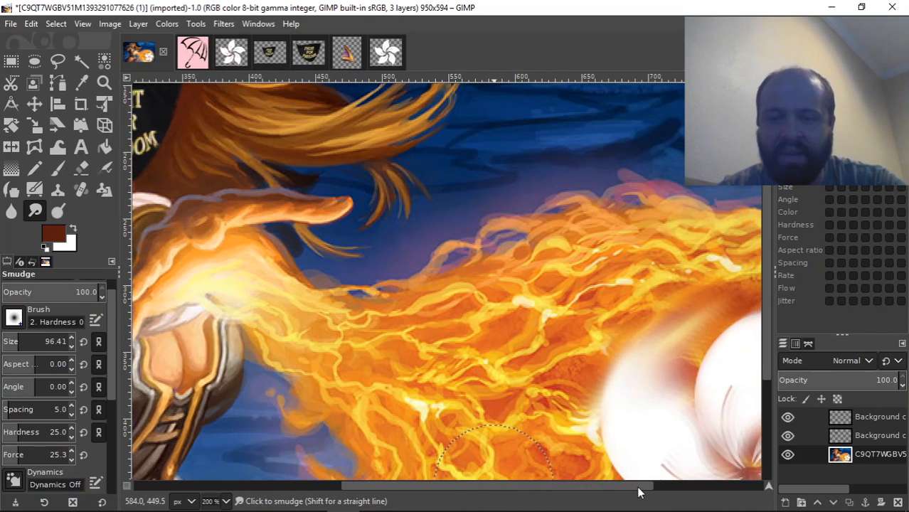
{"action": "left_click_drag", "start_coordinate": [769, 235], "coordinate": [775, 293]}
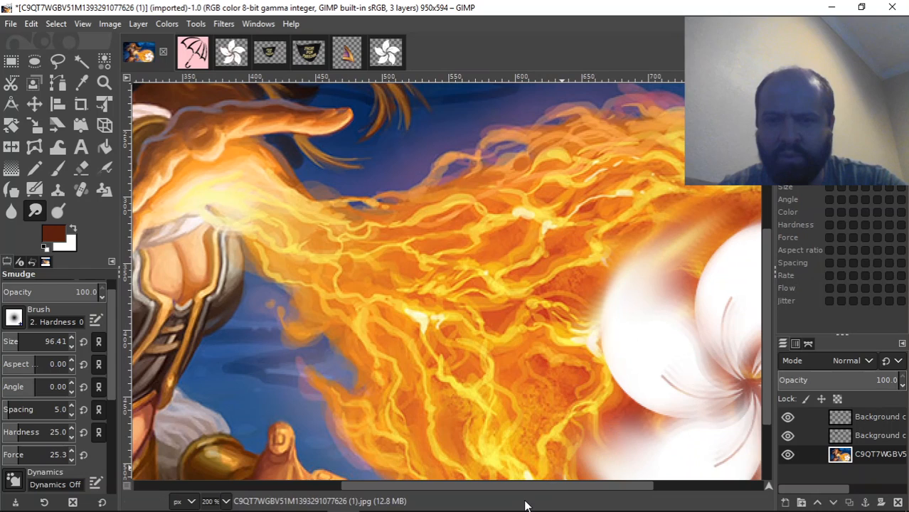
{"action": "left_click_drag", "start_coordinate": [517, 489], "coordinate": [628, 491]}
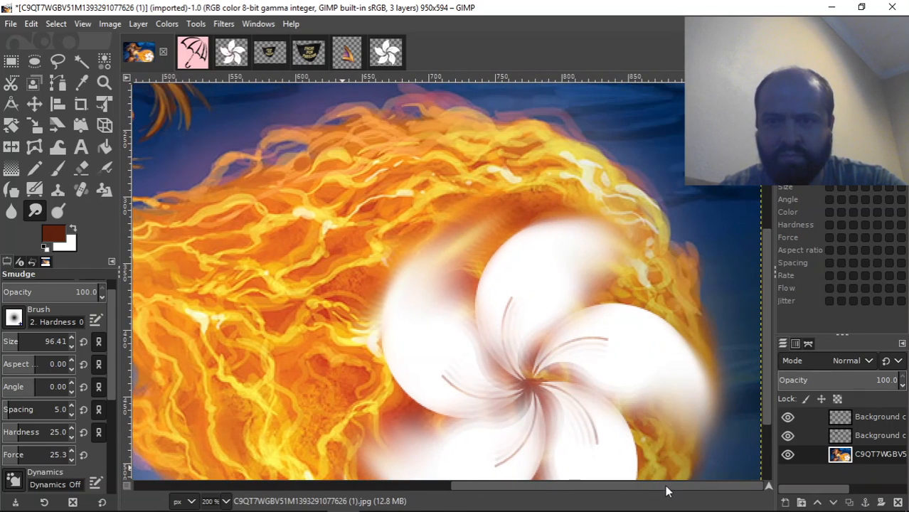
{"action": "key", "text": "minus"}
{"action": "mouse_move", "coordinate": [20, 342]}
{"action": "left_mouse_down"}
{"action": "mouse_move", "coordinate": [2, 342]}
{"action": "mouse_move", "coordinate": [18, 344]}
{"action": "left_mouse_up"}
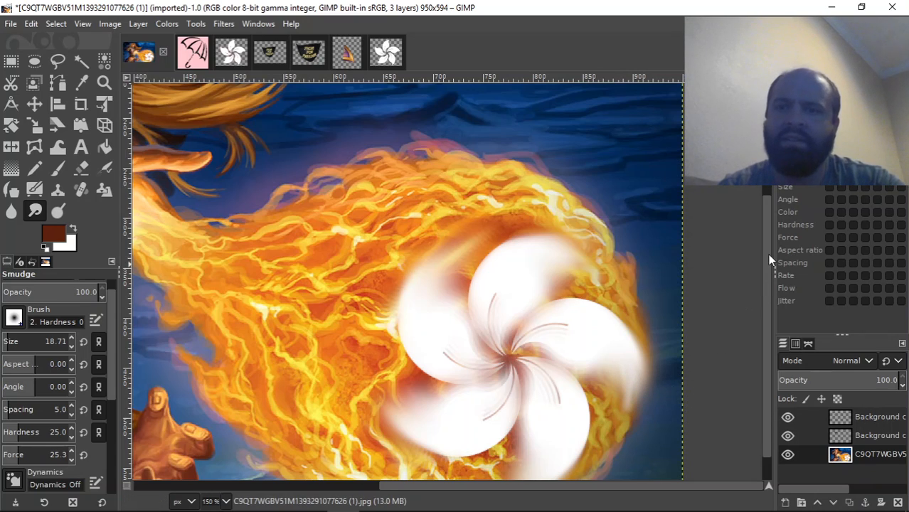
{"action": "scroll", "coordinate": [770, 265], "scroll_direction": "down", "scroll_amount": 2}
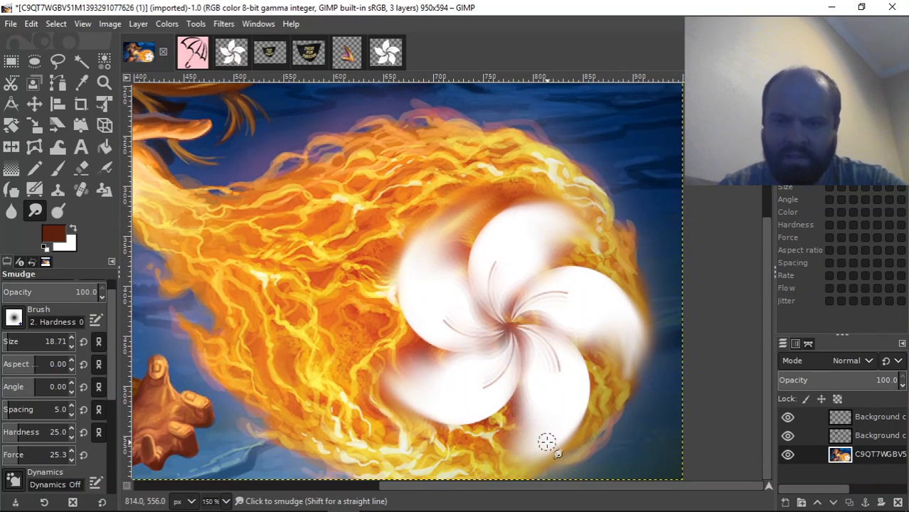
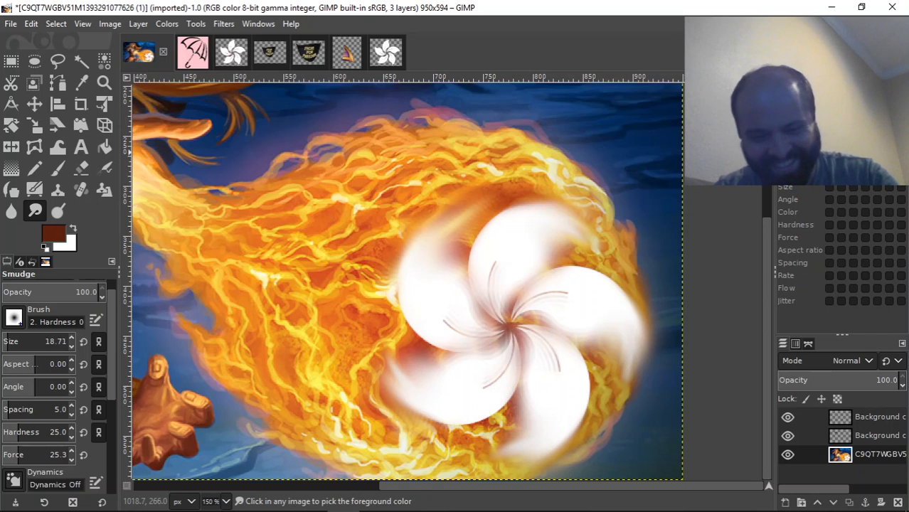
{"action": "scroll", "coordinate": [751, 153], "scroll_direction": "down", "scroll_amount": 2}
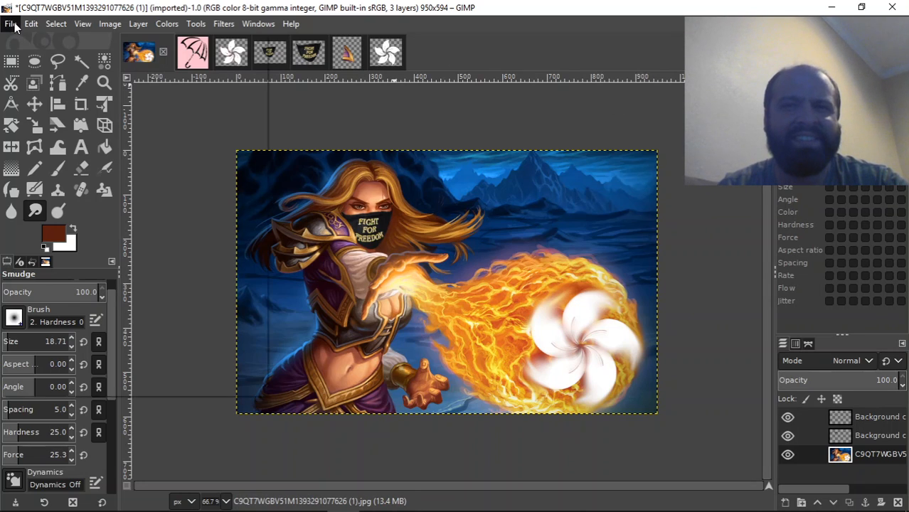
{"action": "left_click", "coordinate": [13, 25]}
{"action": "left_click", "coordinate": [62, 144]}
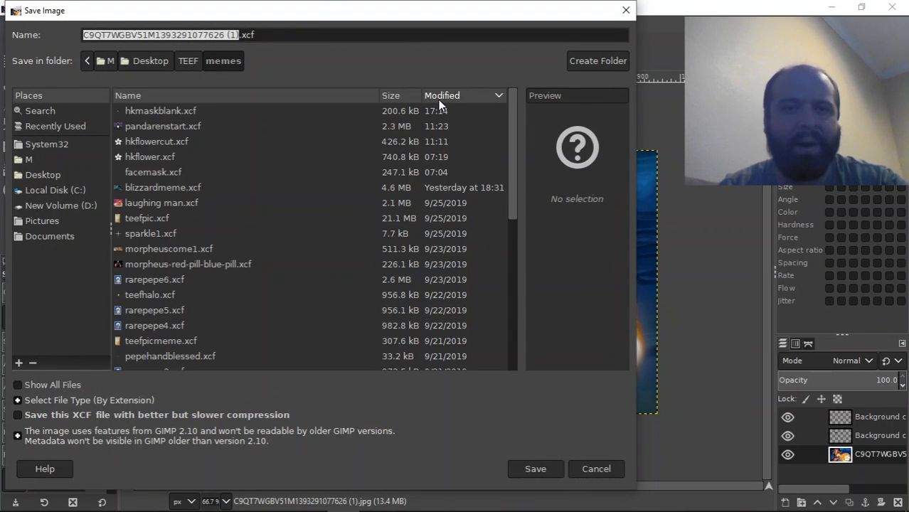
{"action": "left_click", "coordinate": [532, 470]}
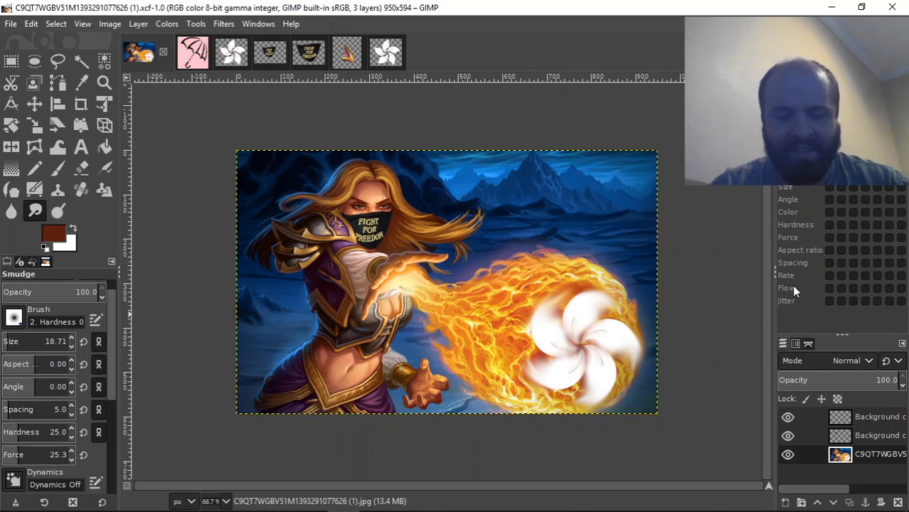
{"action": "key", "text": "plus"}
{"action": "key", "text": "plus"}
{"action": "key", "text": "plus"}
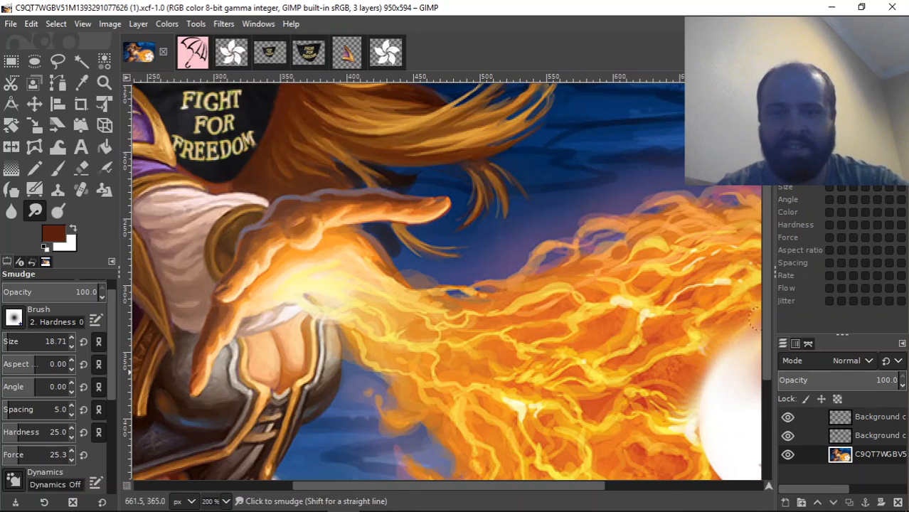
{"action": "left_click_drag", "start_coordinate": [395, 486], "coordinate": [250, 488]}
{"action": "left_click_drag", "start_coordinate": [764, 197], "coordinate": [797, 307]}
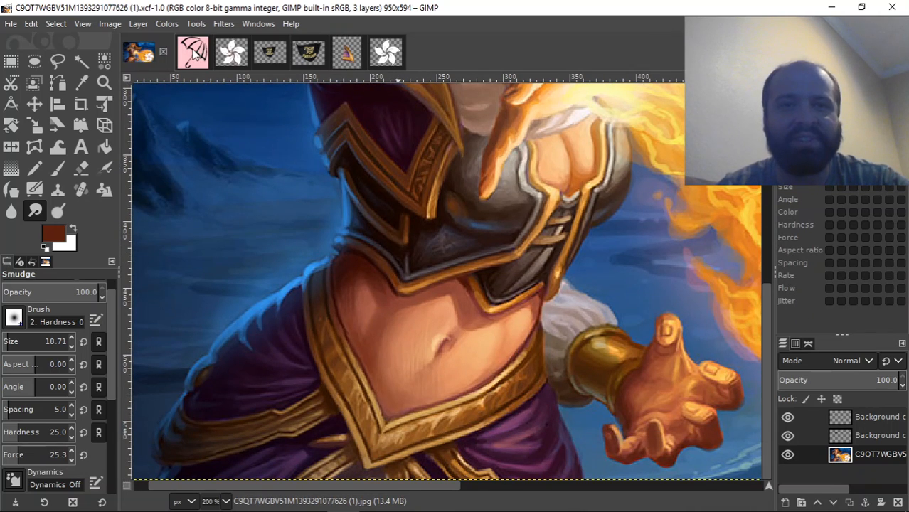
Switch to the umbrellastart image, delete its pink background with Fuzzy Select, and clear the selection
{"action": "left_click", "coordinate": [192, 50]}
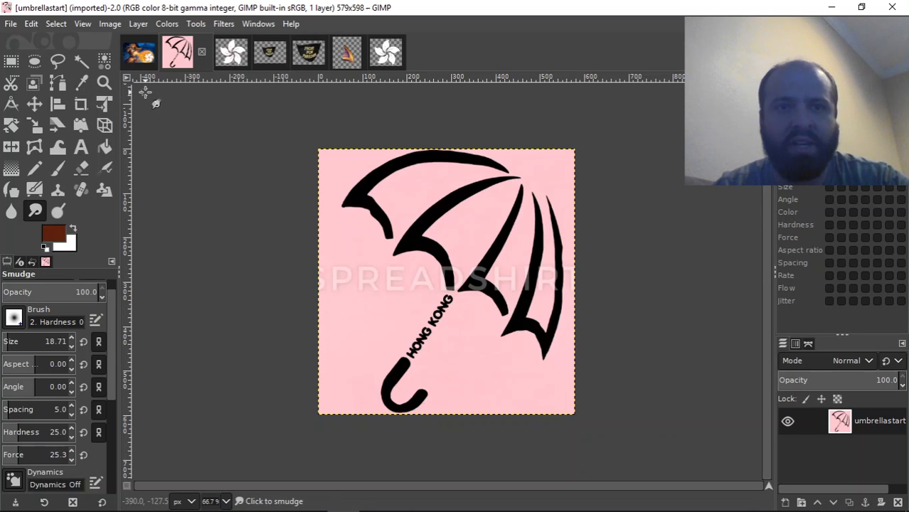
{"action": "left_click", "coordinate": [140, 24]}
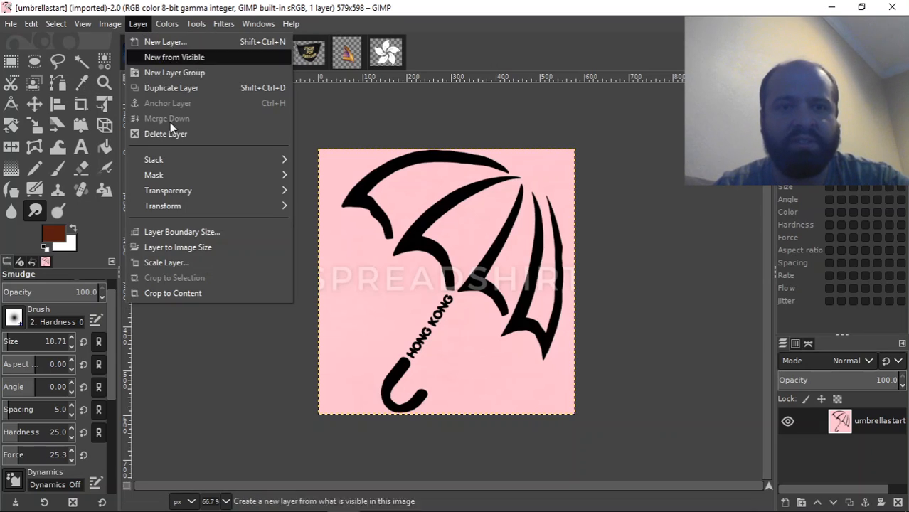
{"action": "mouse_move", "coordinate": [206, 192]}
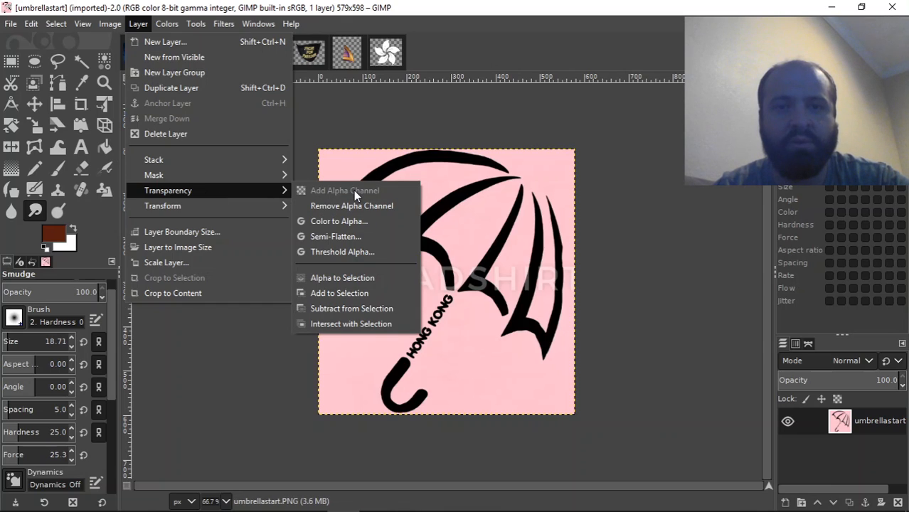
{"action": "left_click", "coordinate": [388, 119]}
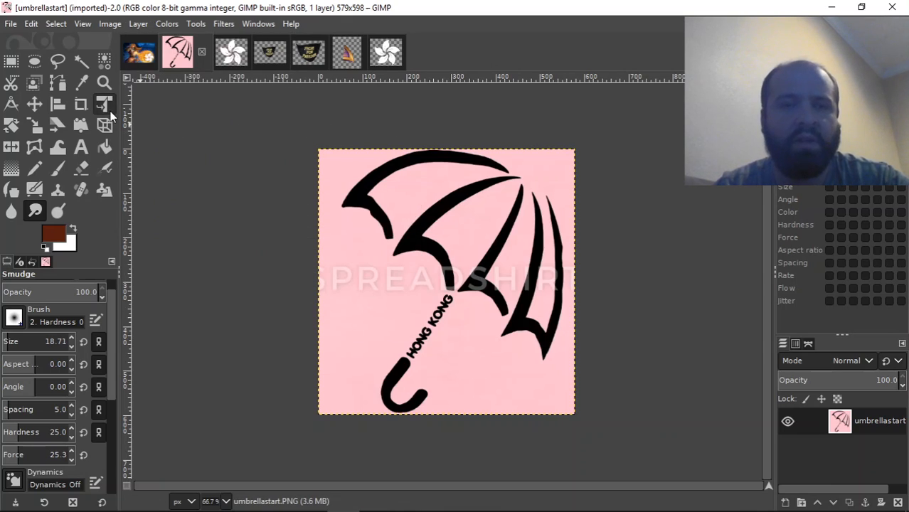
{"action": "left_click", "coordinate": [81, 61]}
{"action": "left_click", "coordinate": [339, 236]}
{"action": "key", "text": "Delete"}
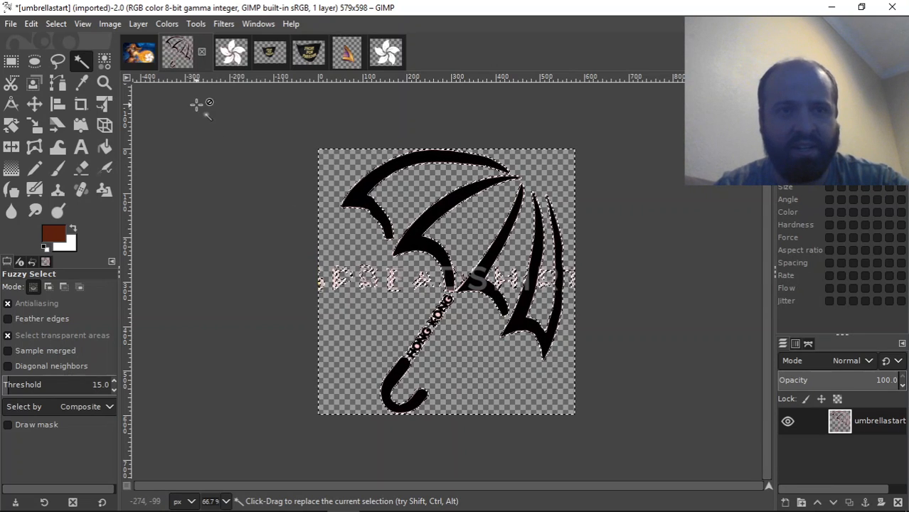
{"action": "left_click", "coordinate": [57, 25]}
{"action": "left_click", "coordinate": [70, 58]}
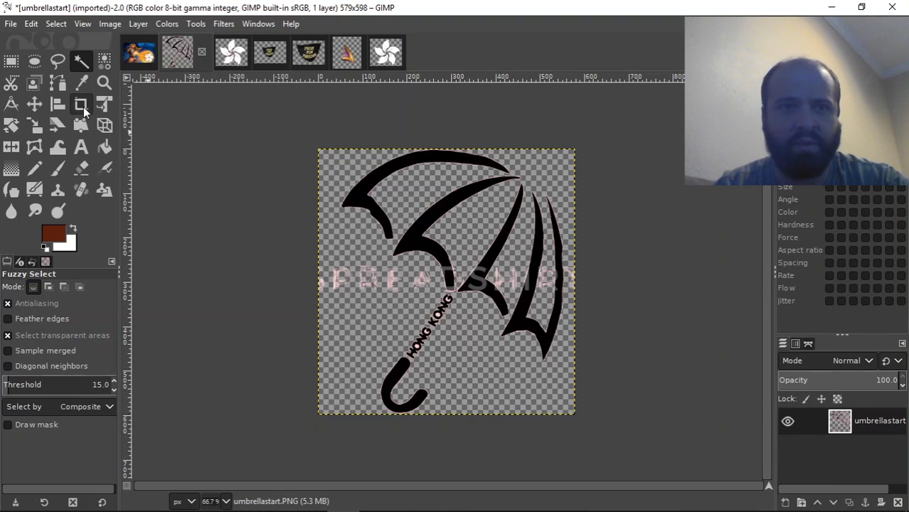
Erase the watermark's first letters beside the umbrella with the Eraser at size 139.77
{"action": "left_click", "coordinate": [80, 168]}
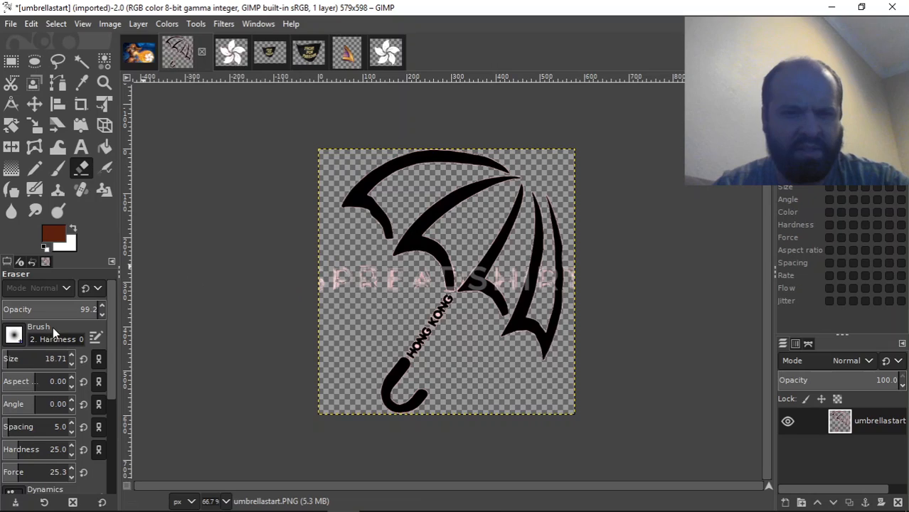
{"action": "left_click_drag", "start_coordinate": [9, 359], "coordinate": [21, 361]}
{"action": "mouse_move", "coordinate": [332, 256]}
{"action": "left_mouse_down"}
{"action": "mouse_move", "coordinate": [346, 284]}
{"action": "mouse_move", "coordinate": [328, 264]}
{"action": "mouse_move", "coordinate": [333, 290]}
{"action": "mouse_move", "coordinate": [323, 262]}
{"action": "mouse_move", "coordinate": [344, 294]}
{"action": "mouse_move", "coordinate": [368, 282]}
{"action": "mouse_move", "coordinate": [400, 305]}
{"action": "left_mouse_up"}
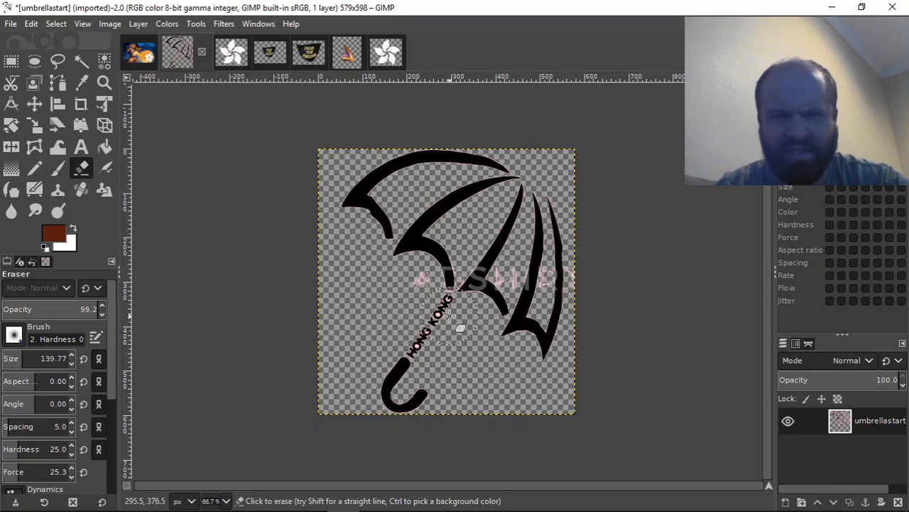
Erase the leftover A, H and T watermark letters in the transparent areas with the Eraser at size 24.84
{"action": "left_click", "coordinate": [40, 359]}
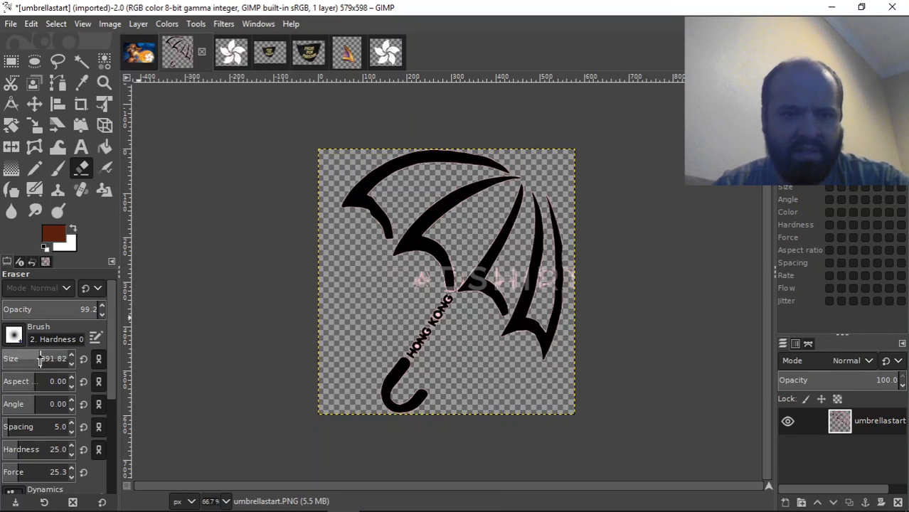
{"action": "left_click_drag", "start_coordinate": [21, 363], "coordinate": [4, 363]}
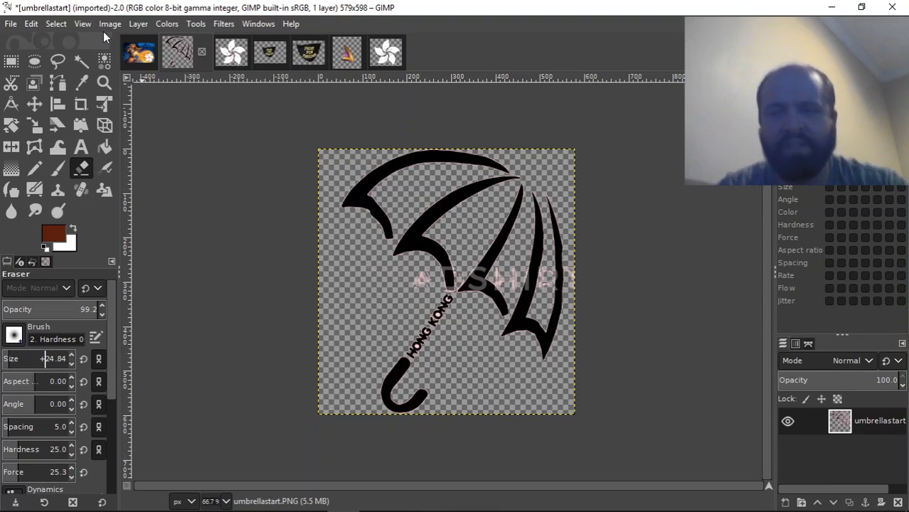
{"action": "left_click", "coordinate": [82, 25]}
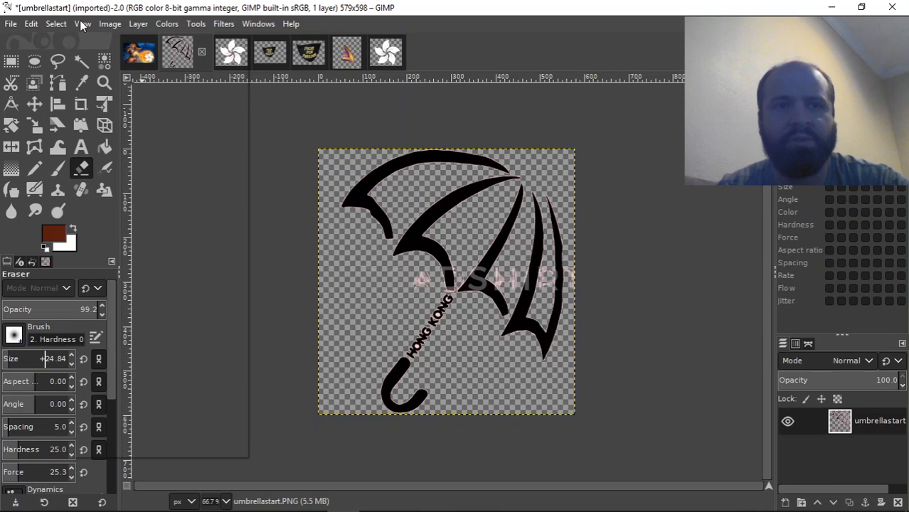
{"action": "mouse_move", "coordinate": [128, 71]}
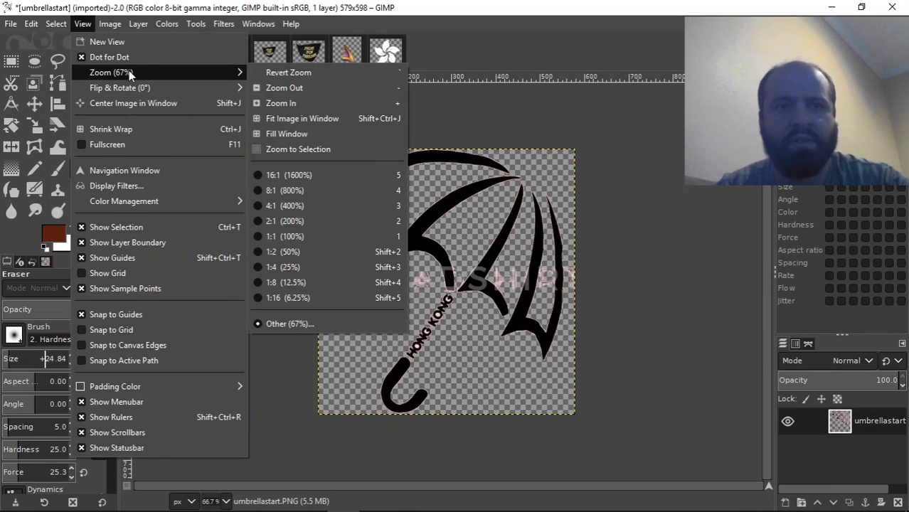
{"action": "left_click", "coordinate": [316, 221]}
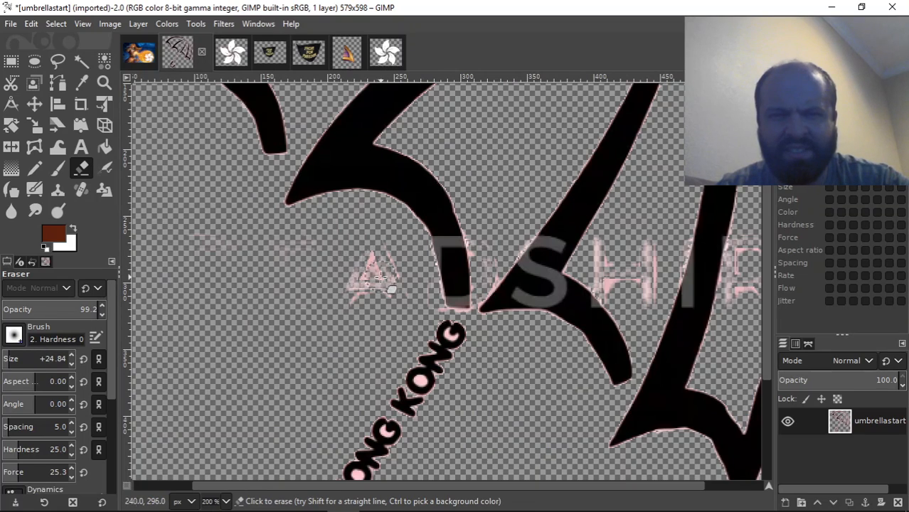
{"action": "mouse_move", "coordinate": [382, 269]}
{"action": "left_mouse_down"}
{"action": "mouse_move", "coordinate": [375, 293]}
{"action": "mouse_move", "coordinate": [354, 276]}
{"action": "mouse_move", "coordinate": [370, 253]}
{"action": "mouse_move", "coordinate": [374, 300]}
{"action": "mouse_move", "coordinate": [383, 252]}
{"action": "mouse_move", "coordinate": [388, 300]}
{"action": "left_mouse_up"}
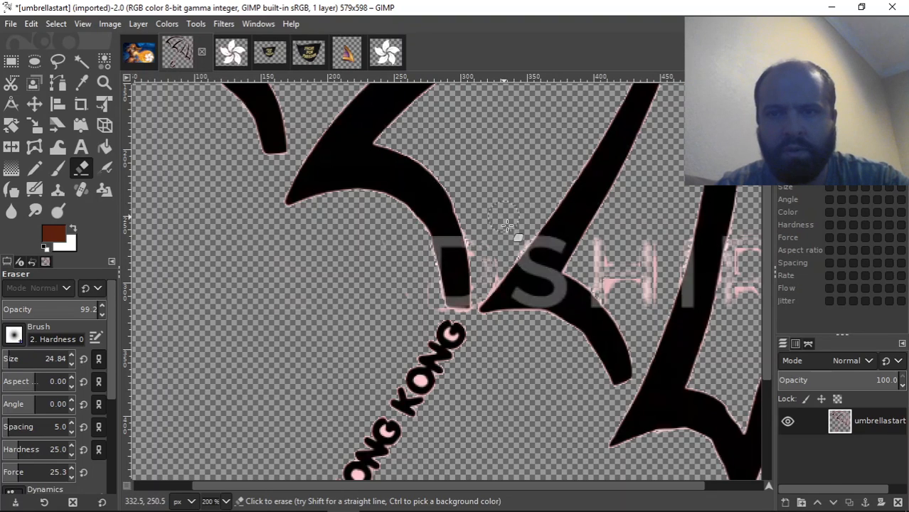
{"action": "mouse_move", "coordinate": [608, 249]}
{"action": "left_mouse_down"}
{"action": "mouse_move", "coordinate": [642, 227]}
{"action": "mouse_move", "coordinate": [645, 305]}
{"action": "mouse_move", "coordinate": [632, 272]}
{"action": "mouse_move", "coordinate": [633, 292]}
{"action": "mouse_move", "coordinate": [606, 269]}
{"action": "left_mouse_up"}
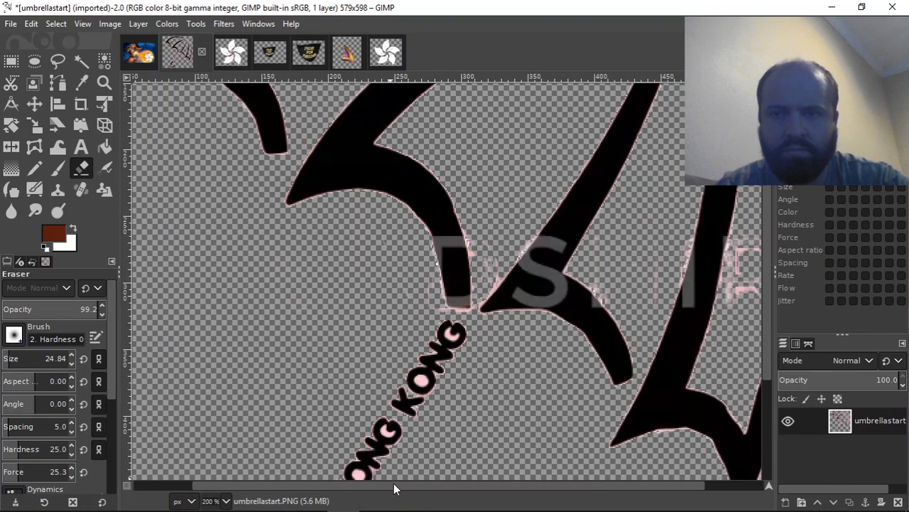
{"action": "left_click_drag", "start_coordinate": [392, 483], "coordinate": [519, 497]}
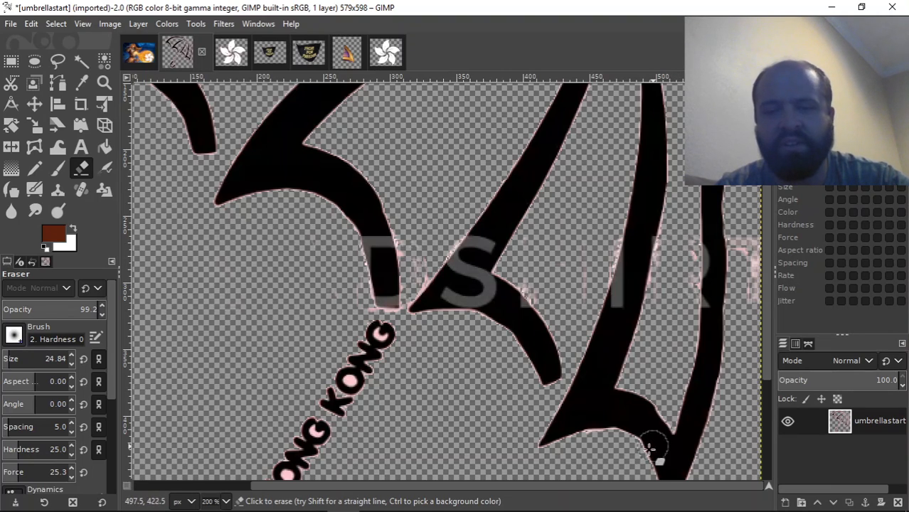
{"action": "left_click_drag", "start_coordinate": [753, 232], "coordinate": [755, 271]}
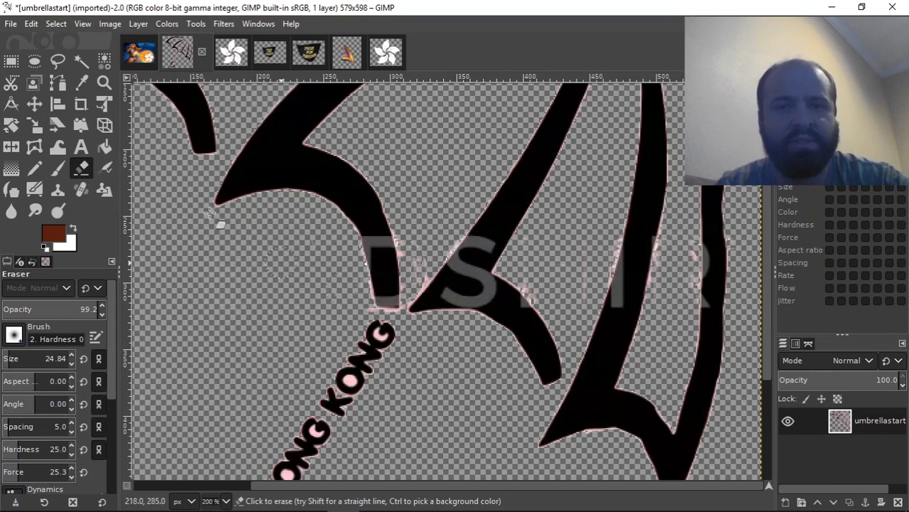
Sample the umbrella's black and cover the gray D at the lower end of the rib above the handle with a size 5.27 Pencil
{"action": "left_click", "coordinate": [81, 84]}
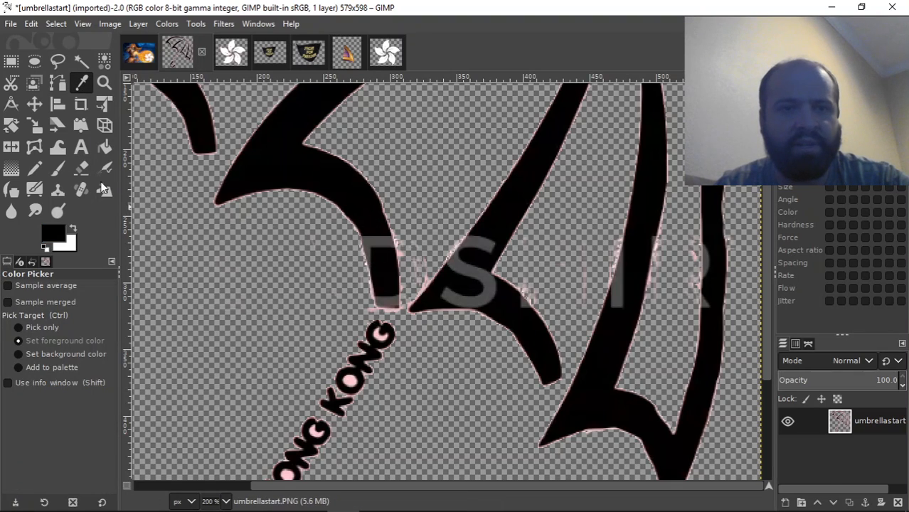
{"action": "left_click", "coordinate": [37, 171]}
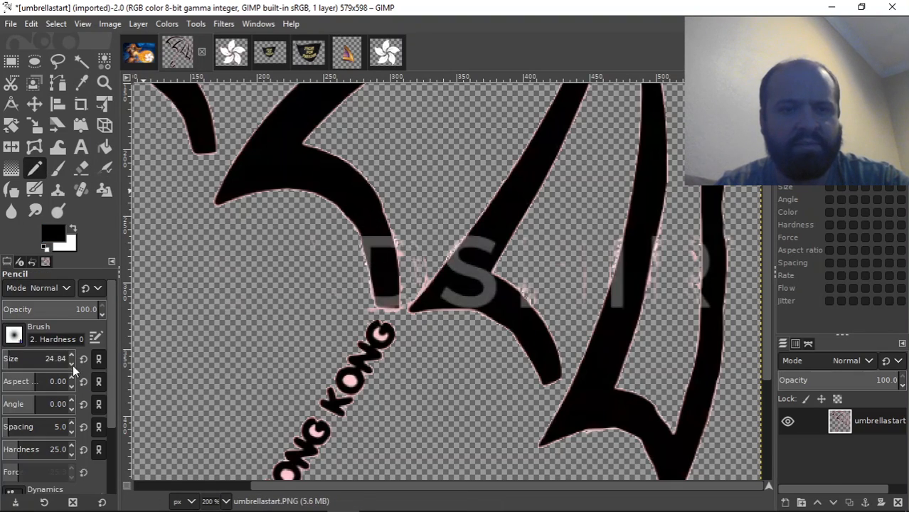
{"action": "left_click", "coordinate": [23, 361]}
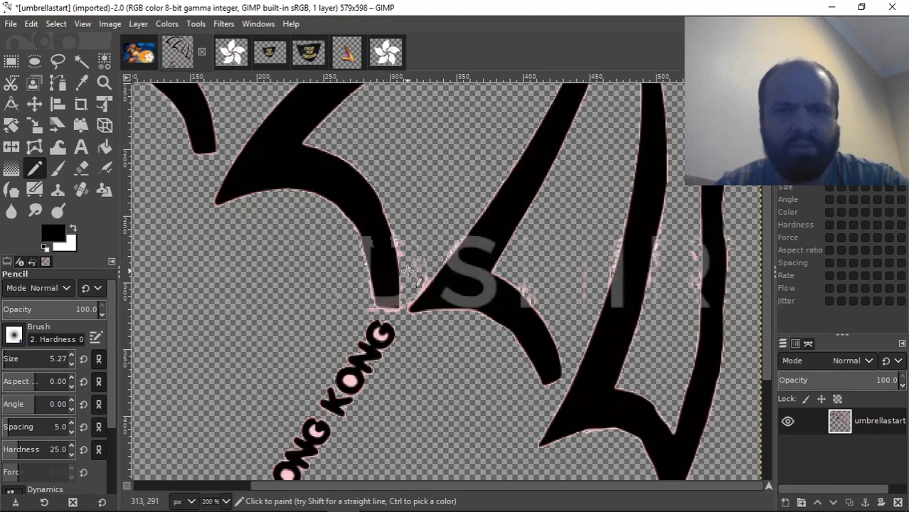
{"action": "left_click", "coordinate": [82, 24]}
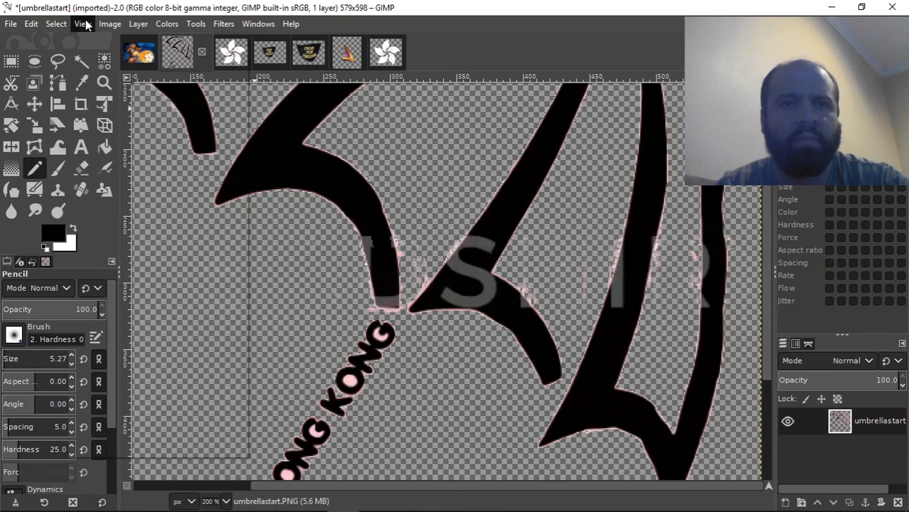
{"action": "mouse_move", "coordinate": [125, 73]}
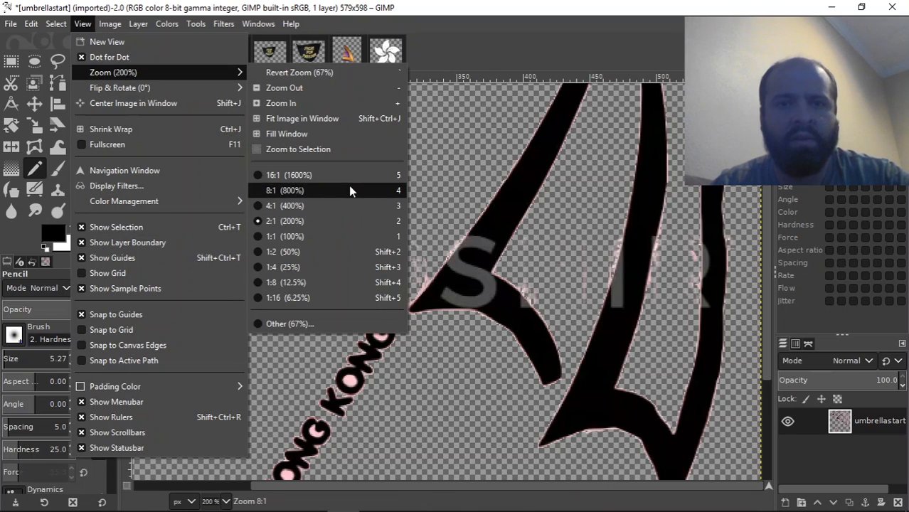
{"action": "left_click", "coordinate": [349, 189]}
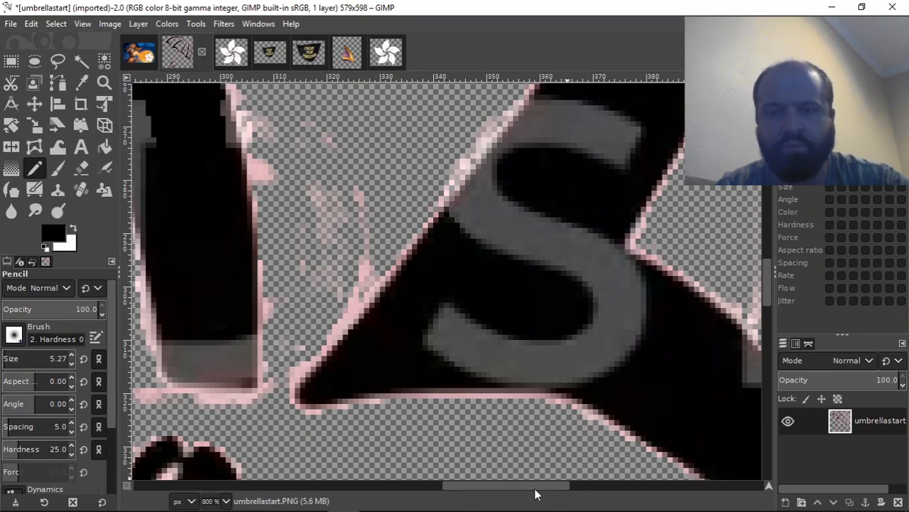
{"action": "left_click_drag", "start_coordinate": [528, 489], "coordinate": [455, 489]}
{"action": "mouse_move", "coordinate": [528, 342]}
{"action": "left_mouse_down"}
{"action": "mouse_move", "coordinate": [549, 375]}
{"action": "mouse_move", "coordinate": [582, 377]}
{"action": "mouse_move", "coordinate": [567, 344]}
{"action": "mouse_move", "coordinate": [565, 353]}
{"action": "mouse_move", "coordinate": [584, 339]}
{"action": "mouse_move", "coordinate": [601, 356]}
{"action": "mouse_move", "coordinate": [605, 340]}
{"action": "mouse_move", "coordinate": [605, 375]}
{"action": "mouse_move", "coordinate": [547, 370]}
{"action": "left_mouse_up"}
{"action": "key", "text": "ctrl+z"}
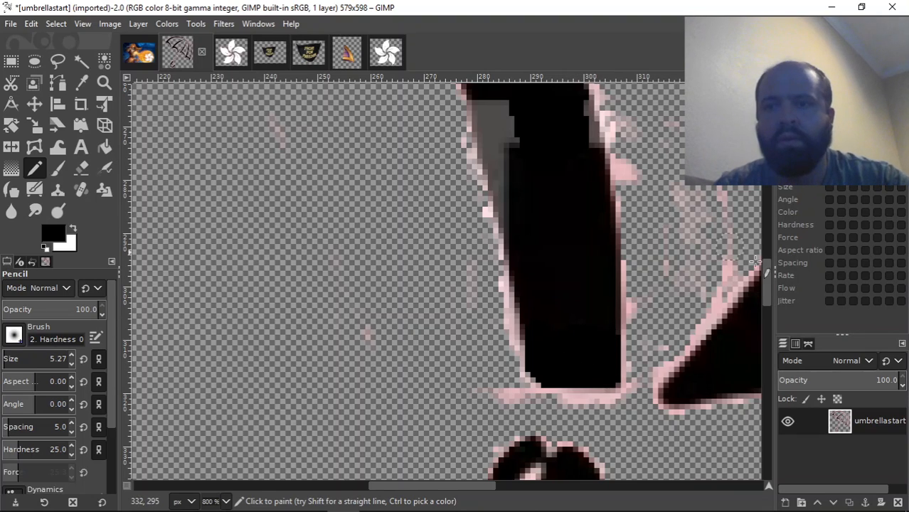
Paint black over the remaining gray patches along both edges of the rib above the handle
{"action": "left_click_drag", "start_coordinate": [766, 281], "coordinate": [767, 265]}
{"action": "mouse_move", "coordinate": [483, 214]}
{"action": "left_mouse_down"}
{"action": "mouse_move", "coordinate": [494, 280]}
{"action": "mouse_move", "coordinate": [485, 268]}
{"action": "mouse_move", "coordinate": [518, 354]}
{"action": "left_mouse_up"}
{"action": "left_click_drag", "start_coordinate": [520, 314], "coordinate": [503, 227]}
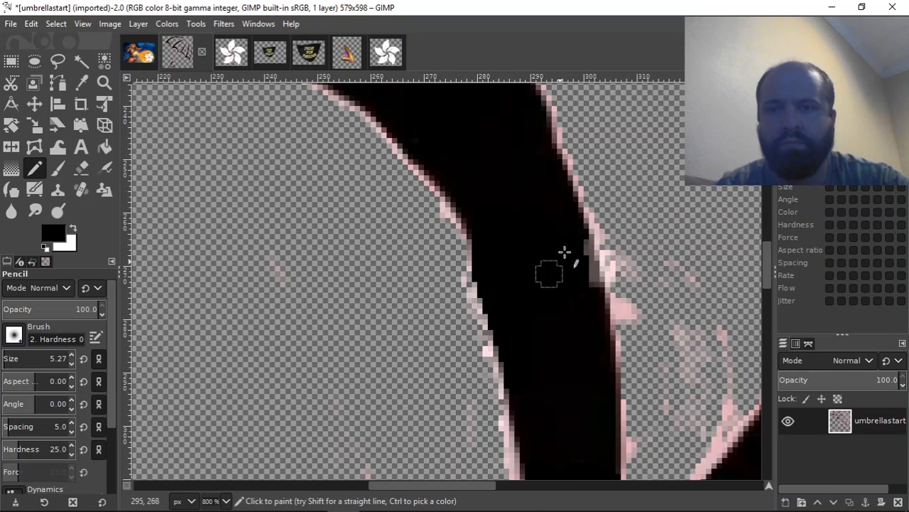
{"action": "left_click_drag", "start_coordinate": [580, 250], "coordinate": [590, 284]}
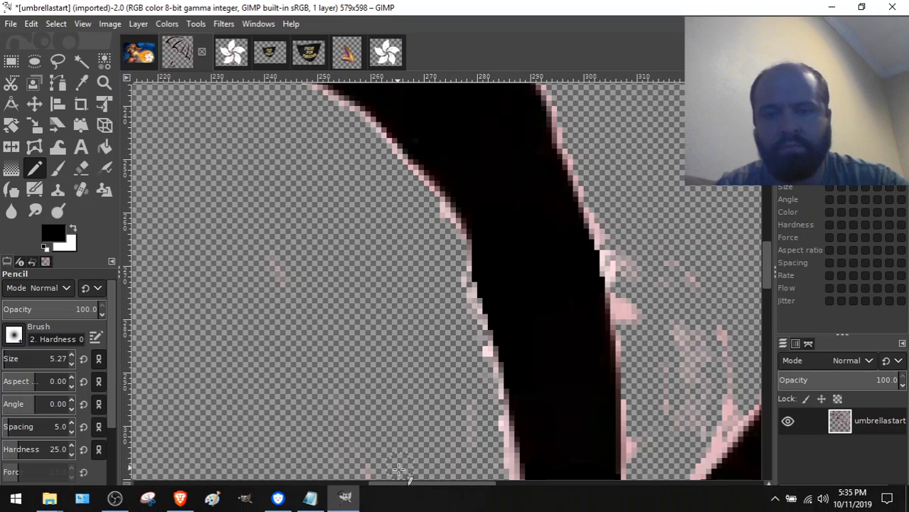
Paint the gray watermark letter S solid black on the umbrella's middle rib
{"action": "left_click_drag", "start_coordinate": [421, 488], "coordinate": [495, 486]}
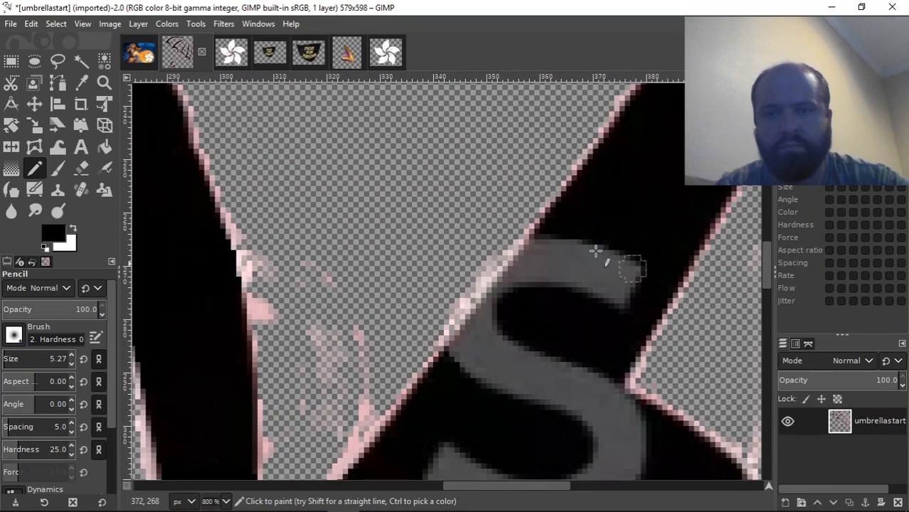
{"action": "mouse_move", "coordinate": [565, 240]}
{"action": "left_mouse_down"}
{"action": "mouse_move", "coordinate": [536, 268]}
{"action": "mouse_move", "coordinate": [598, 208]}
{"action": "mouse_move", "coordinate": [541, 290]}
{"action": "mouse_move", "coordinate": [604, 211]}
{"action": "mouse_move", "coordinate": [554, 304]}
{"action": "mouse_move", "coordinate": [613, 245]}
{"action": "mouse_move", "coordinate": [587, 274]}
{"action": "mouse_move", "coordinate": [596, 285]}
{"action": "mouse_move", "coordinate": [623, 261]}
{"action": "mouse_move", "coordinate": [603, 295]}
{"action": "mouse_move", "coordinate": [638, 259]}
{"action": "mouse_move", "coordinate": [611, 316]}
{"action": "mouse_move", "coordinate": [599, 250]}
{"action": "mouse_move", "coordinate": [547, 242]}
{"action": "mouse_move", "coordinate": [455, 362]}
{"action": "mouse_move", "coordinate": [549, 319]}
{"action": "mouse_move", "coordinate": [483, 381]}
{"action": "mouse_move", "coordinate": [489, 347]}
{"action": "mouse_move", "coordinate": [461, 392]}
{"action": "mouse_move", "coordinate": [506, 352]}
{"action": "mouse_move", "coordinate": [523, 367]}
{"action": "mouse_move", "coordinate": [494, 417]}
{"action": "mouse_move", "coordinate": [574, 342]}
{"action": "mouse_move", "coordinate": [527, 413]}
{"action": "mouse_move", "coordinate": [592, 354]}
{"action": "mouse_move", "coordinate": [556, 423]}
{"action": "left_mouse_up"}
{"action": "left_click_drag", "start_coordinate": [765, 258], "coordinate": [768, 279]}
{"action": "mouse_move", "coordinate": [590, 192]}
{"action": "left_mouse_down"}
{"action": "mouse_move", "coordinate": [631, 233]}
{"action": "mouse_move", "coordinate": [634, 267]}
{"action": "mouse_move", "coordinate": [584, 214]}
{"action": "mouse_move", "coordinate": [611, 280]}
{"action": "mouse_move", "coordinate": [586, 253]}
{"action": "mouse_move", "coordinate": [652, 310]}
{"action": "mouse_move", "coordinate": [616, 309]}
{"action": "mouse_move", "coordinate": [598, 288]}
{"action": "mouse_move", "coordinate": [588, 290]}
{"action": "mouse_move", "coordinate": [615, 330]}
{"action": "mouse_move", "coordinate": [558, 294]}
{"action": "mouse_move", "coordinate": [499, 291]}
{"action": "mouse_move", "coordinate": [450, 271]}
{"action": "mouse_move", "coordinate": [428, 308]}
{"action": "mouse_move", "coordinate": [483, 290]}
{"action": "mouse_move", "coordinate": [449, 311]}
{"action": "mouse_move", "coordinate": [453, 317]}
{"action": "mouse_move", "coordinate": [479, 326]}
{"action": "mouse_move", "coordinate": [493, 299]}
{"action": "mouse_move", "coordinate": [570, 309]}
{"action": "mouse_move", "coordinate": [597, 326]}
{"action": "mouse_move", "coordinate": [491, 331]}
{"action": "left_mouse_up"}
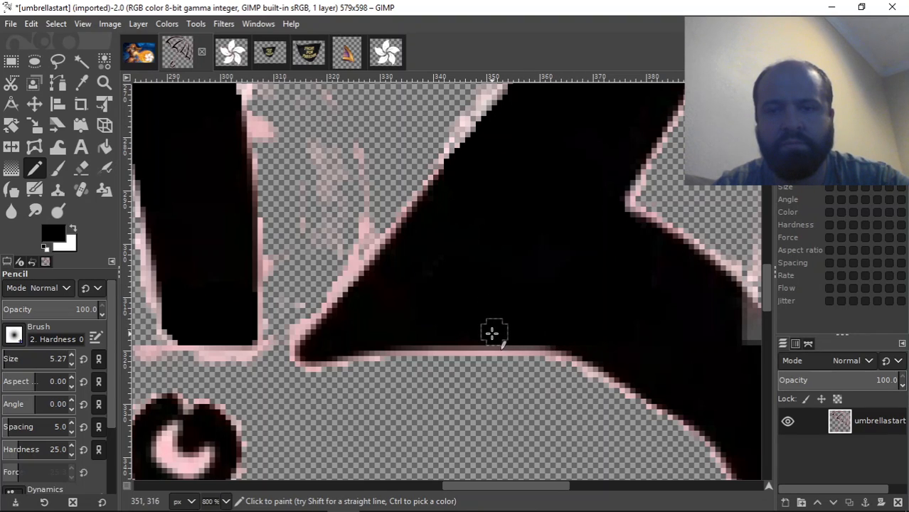
Paint black over the small gray patch on the outer edge of the middle rib's curved lower part
{"action": "left_click_drag", "start_coordinate": [542, 487], "coordinate": [588, 489]}
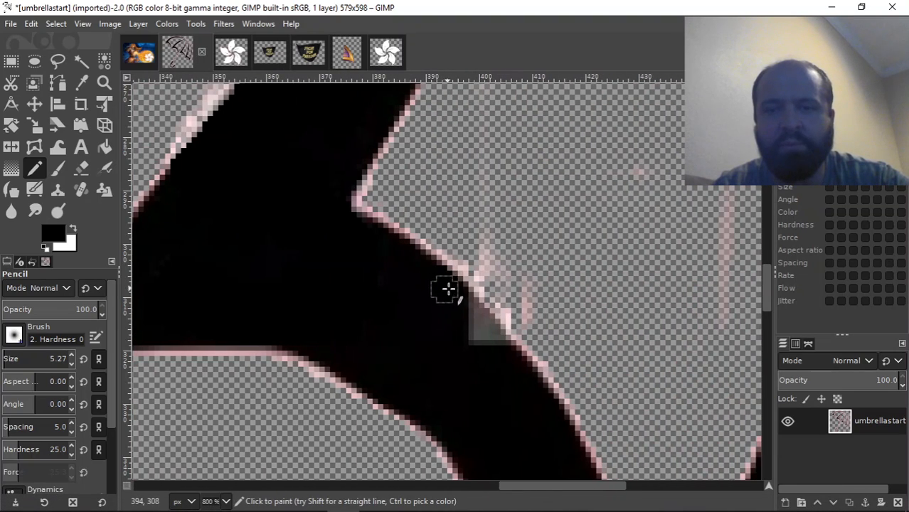
{"action": "left_click_drag", "start_coordinate": [470, 312], "coordinate": [495, 349]}
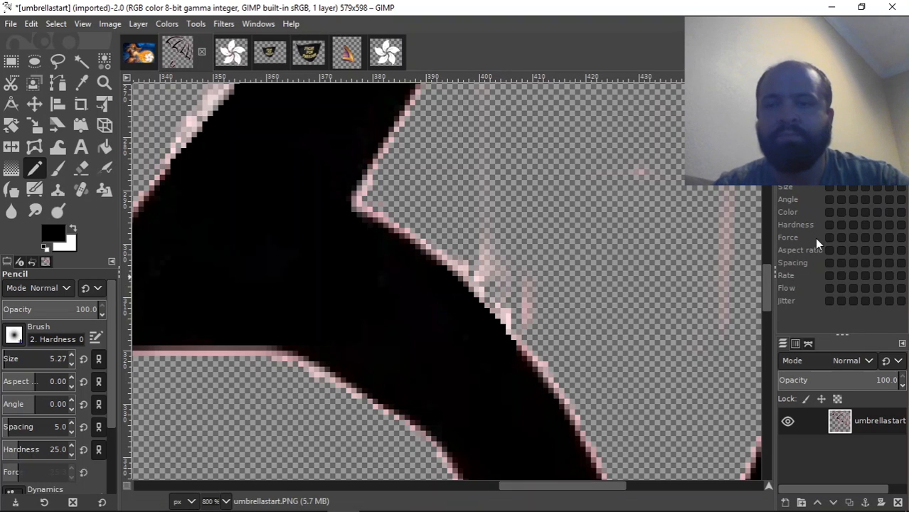
{"action": "left_click_drag", "start_coordinate": [764, 270], "coordinate": [770, 295]}
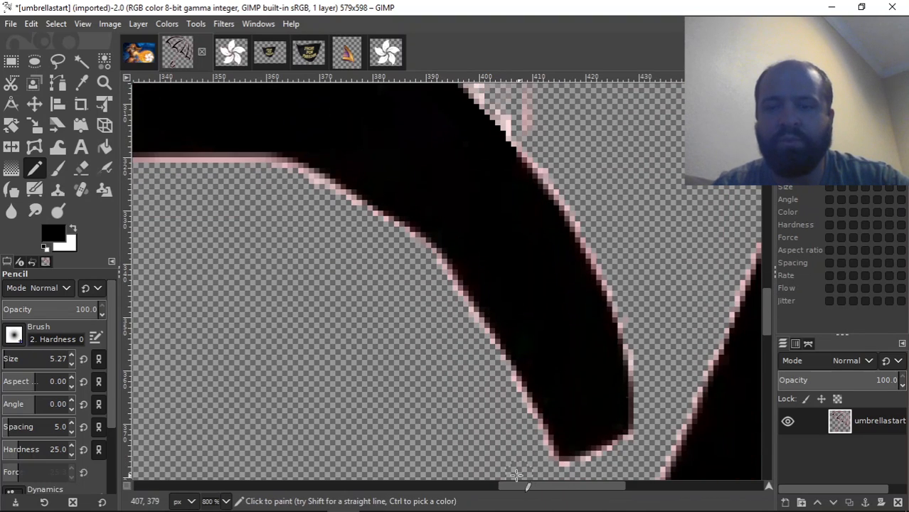
Paint black over the gray watermark patch along the left edge of the umbrella rib right of the middle rib
{"action": "left_click_drag", "start_coordinate": [534, 484], "coordinate": [616, 473]}
{"action": "left_click_drag", "start_coordinate": [767, 307], "coordinate": [764, 274]}
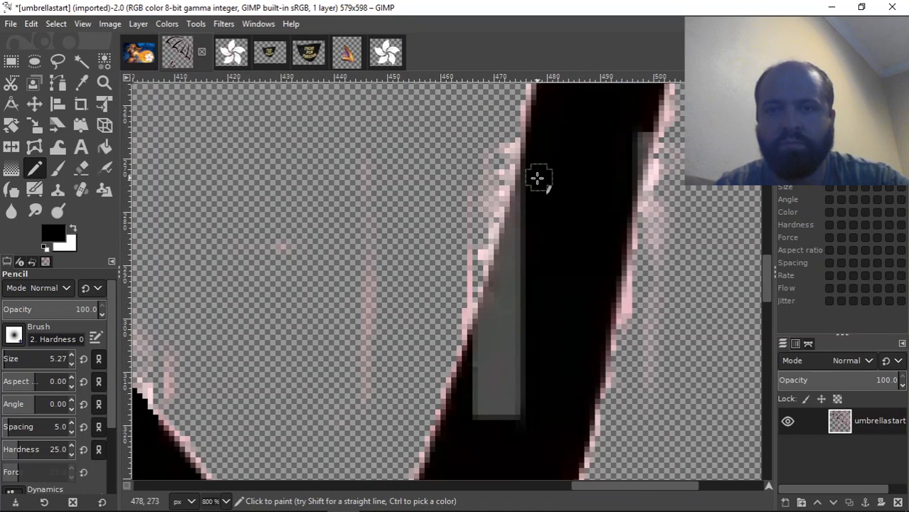
{"action": "left_click_drag", "start_coordinate": [522, 208], "coordinate": [487, 326]}
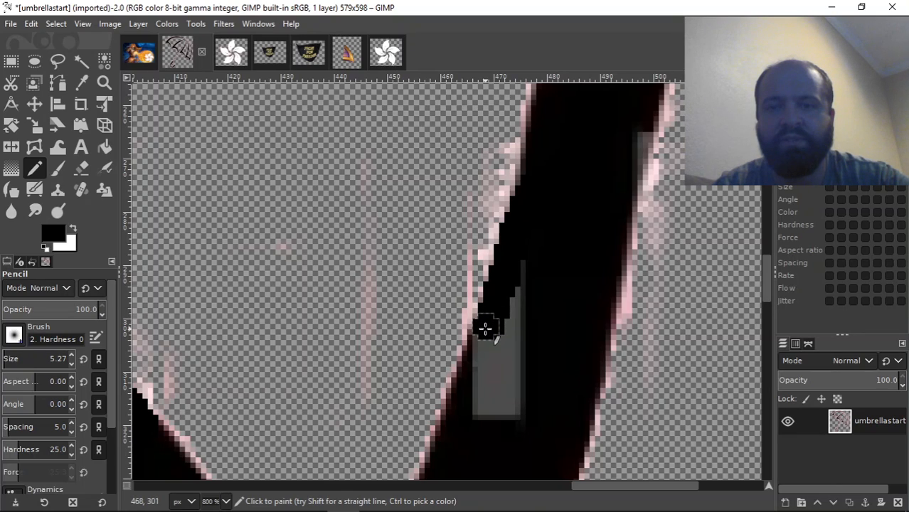
{"action": "mouse_move", "coordinate": [481, 337]}
{"action": "left_mouse_down"}
{"action": "mouse_move", "coordinate": [475, 428]}
{"action": "mouse_move", "coordinate": [525, 386]}
{"action": "mouse_move", "coordinate": [511, 425]}
{"action": "mouse_move", "coordinate": [537, 386]}
{"action": "mouse_move", "coordinate": [537, 264]}
{"action": "mouse_move", "coordinate": [503, 376]}
{"action": "left_mouse_up"}
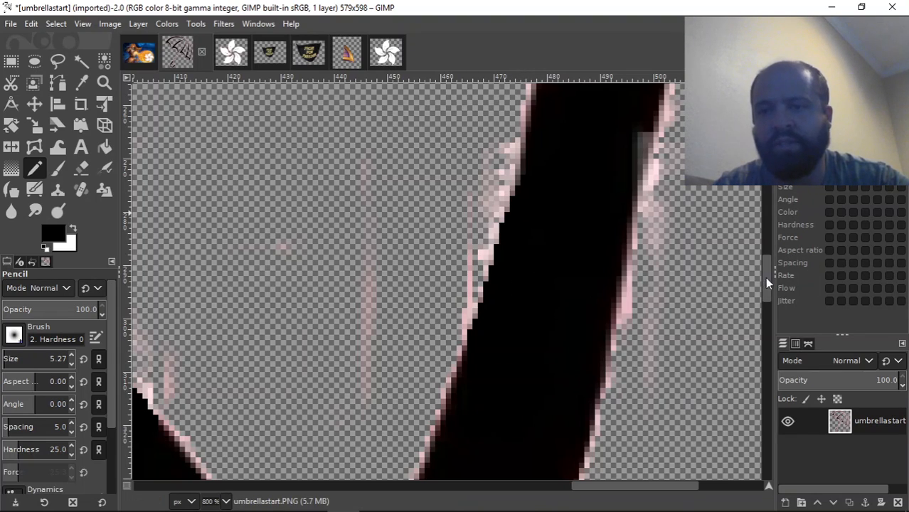
Paint black over the gray sliver along the right edge of the same rib, redoing the stroke along its border
{"action": "left_click_drag", "start_coordinate": [764, 282], "coordinate": [766, 261]}
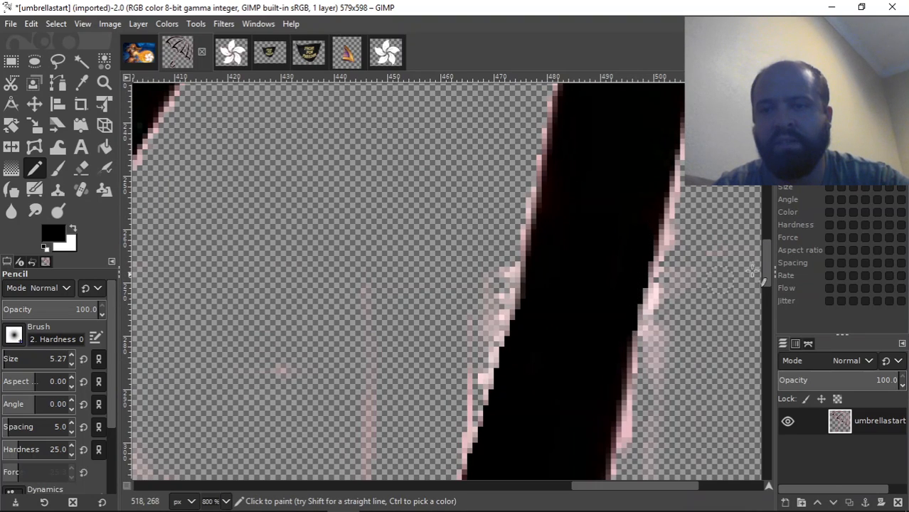
{"action": "scroll", "coordinate": [764, 264], "scroll_direction": "down", "scroll_amount": 5}
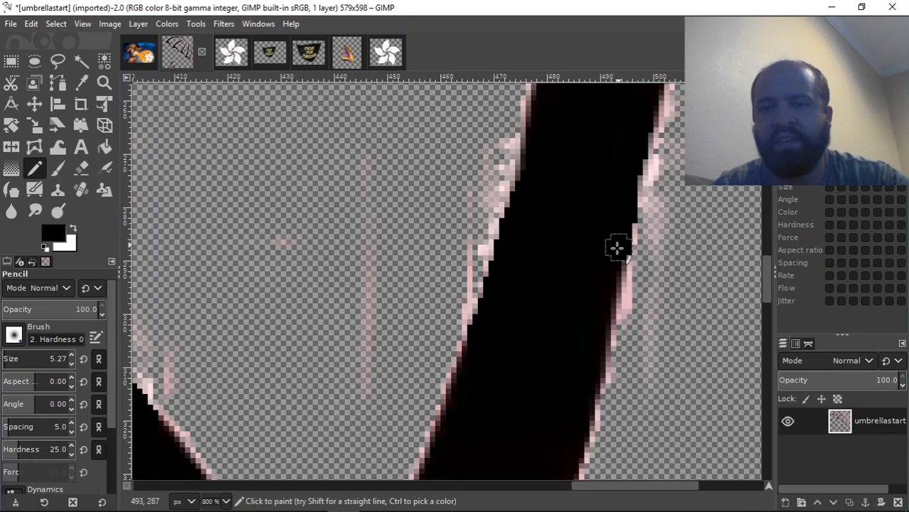
{"action": "key", "text": "ctrl"}
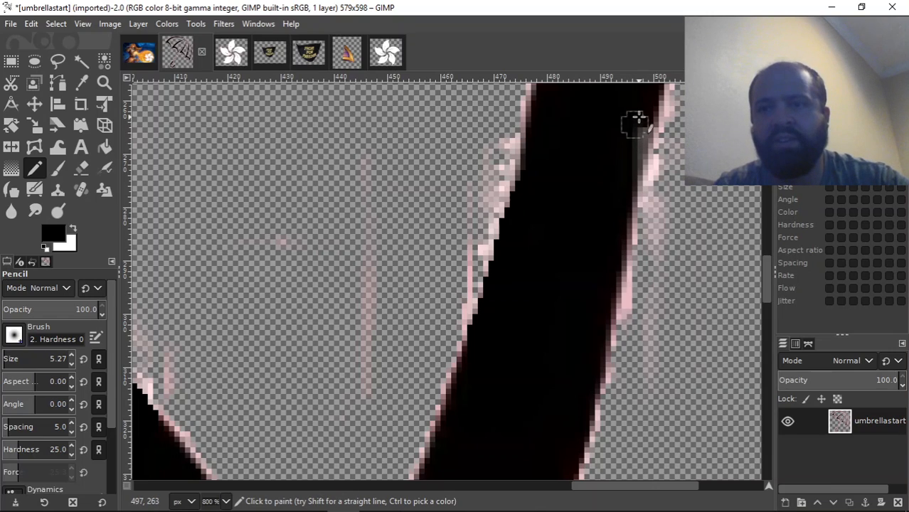
{"action": "left_click_drag", "start_coordinate": [634, 142], "coordinate": [609, 286]}
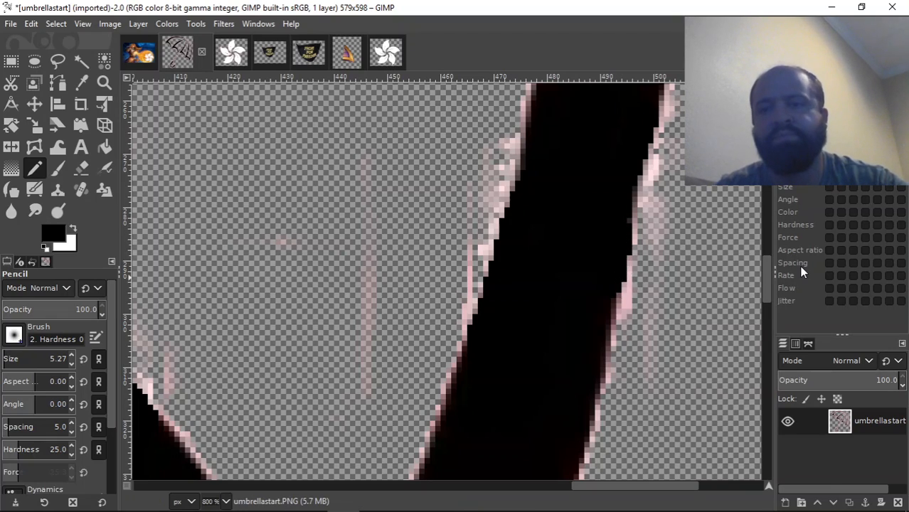
Paint black over the two gray watermark patches along the inner edge of the umbrella's outermost rib
{"action": "left_click_drag", "start_coordinate": [766, 284], "coordinate": [816, 356]}
{"action": "left_click_drag", "start_coordinate": [598, 487], "coordinate": [658, 488]}
{"action": "mouse_move", "coordinate": [762, 344]}
{"action": "left_mouse_down"}
{"action": "mouse_move", "coordinate": [763, 378]}
{"action": "mouse_move", "coordinate": [771, 270]}
{"action": "mouse_move", "coordinate": [762, 268]}
{"action": "left_mouse_up"}
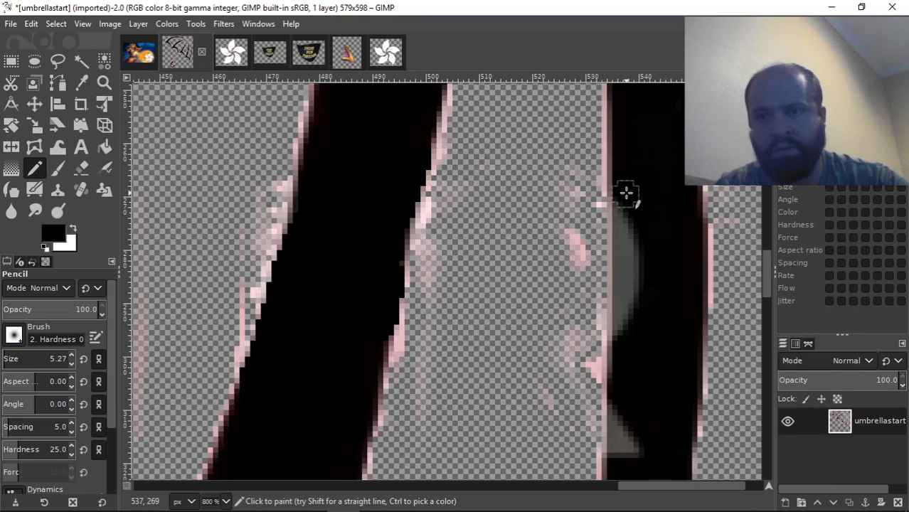
{"action": "mouse_move", "coordinate": [625, 214]}
{"action": "left_mouse_down"}
{"action": "mouse_move", "coordinate": [627, 302]}
{"action": "mouse_move", "coordinate": [642, 248]}
{"action": "mouse_move", "coordinate": [629, 315]}
{"action": "left_mouse_up"}
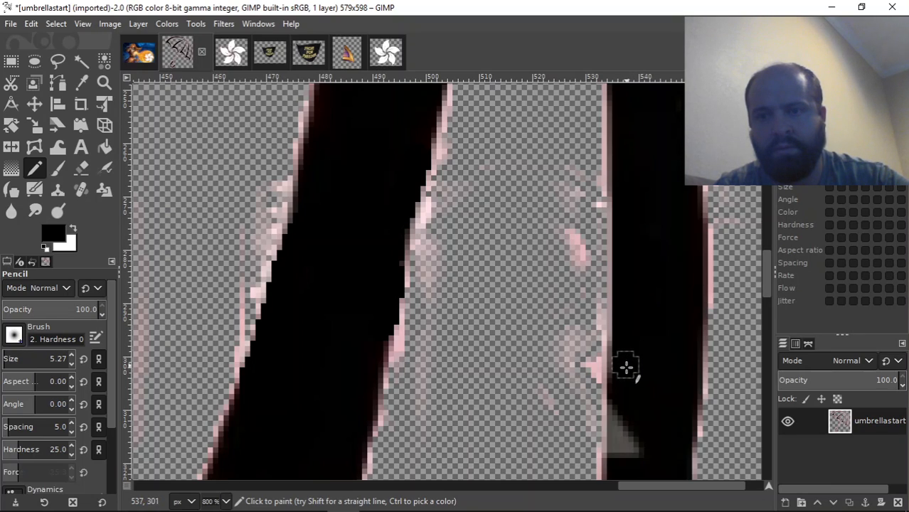
{"action": "mouse_move", "coordinate": [621, 375]}
{"action": "left_mouse_down"}
{"action": "mouse_move", "coordinate": [625, 458]}
{"action": "mouse_move", "coordinate": [640, 447]}
{"action": "mouse_move", "coordinate": [635, 434]}
{"action": "left_mouse_up"}
Examine the rib tips, the middle rib and the handle for remaining gray watermark patches
{"action": "left_click_drag", "start_coordinate": [768, 280], "coordinate": [772, 141]}
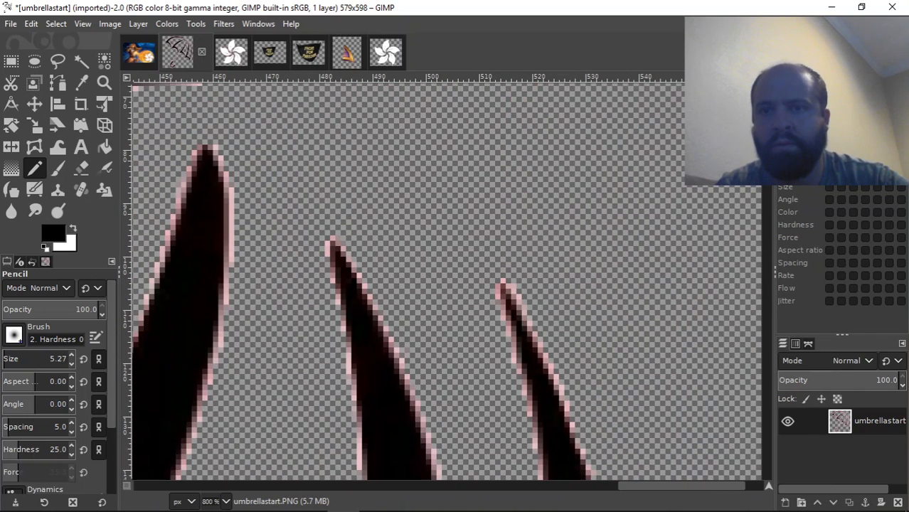
{"action": "left_click_drag", "start_coordinate": [665, 485], "coordinate": [573, 492]}
{"action": "left_click_drag", "start_coordinate": [765, 174], "coordinate": [767, 242]}
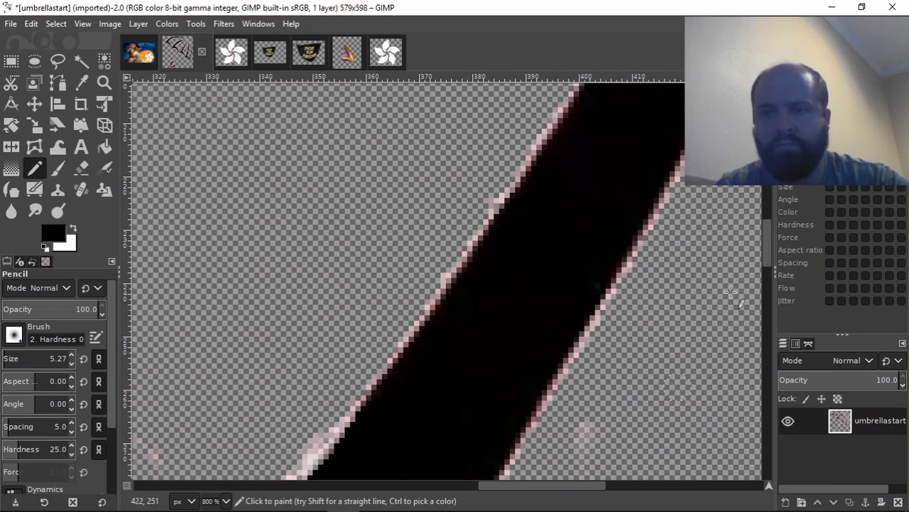
{"action": "left_click_drag", "start_coordinate": [761, 230], "coordinate": [792, 372]}
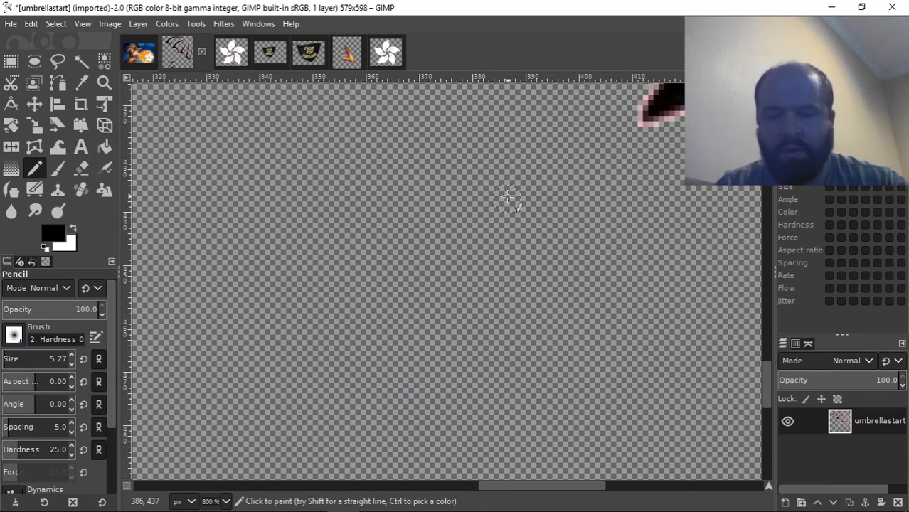
{"action": "key", "text": "minus"}
{"action": "key", "text": "minus"}
{"action": "key", "text": "minus"}
{"action": "key", "text": "minus"}
{"action": "key", "text": "minus"}
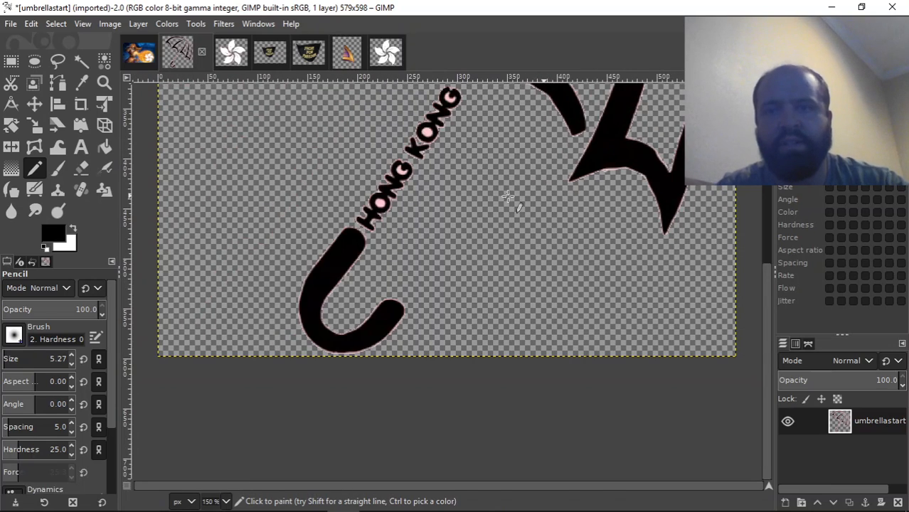
{"action": "left_click_drag", "start_coordinate": [768, 320], "coordinate": [788, 280]}
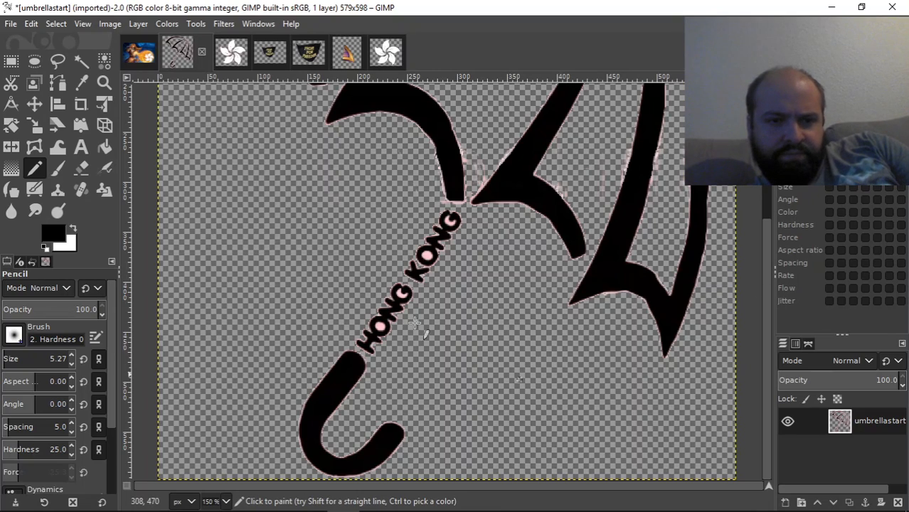
Start erasing the pink fill inside the O of KONG, changing the Eraser to the 1. Pixel brush at size 3.00
{"action": "left_click", "coordinate": [81, 171]}
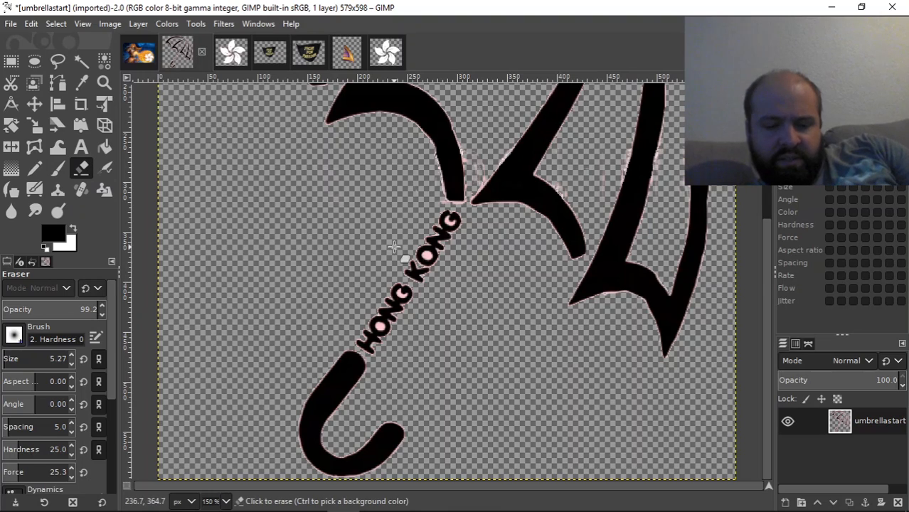
{"action": "scroll", "coordinate": [394, 247], "scroll_direction": "up", "scroll_amount": 7}
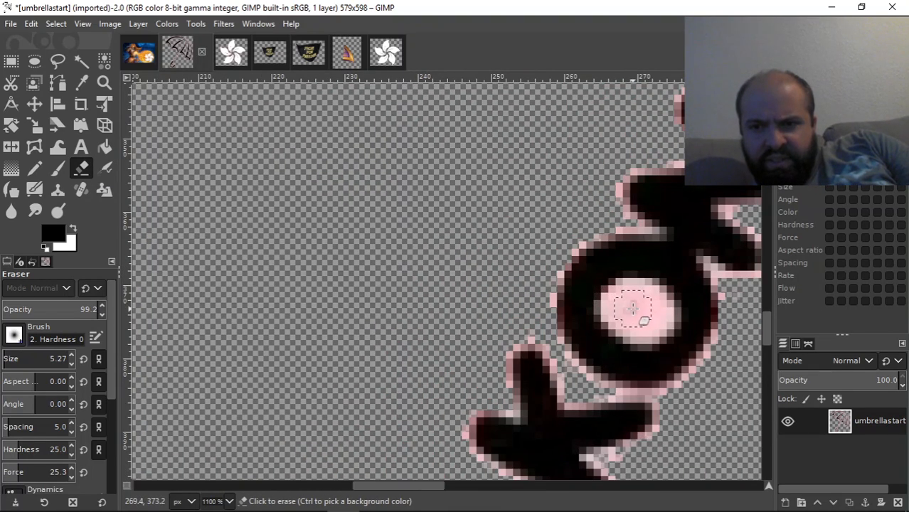
{"action": "left_click_drag", "start_coordinate": [630, 304], "coordinate": [642, 311]}
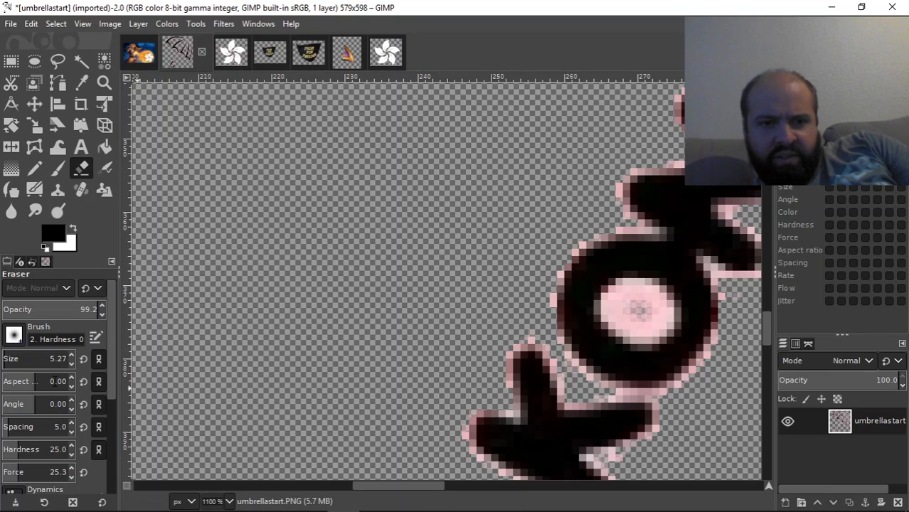
{"action": "left_click", "coordinate": [12, 333]}
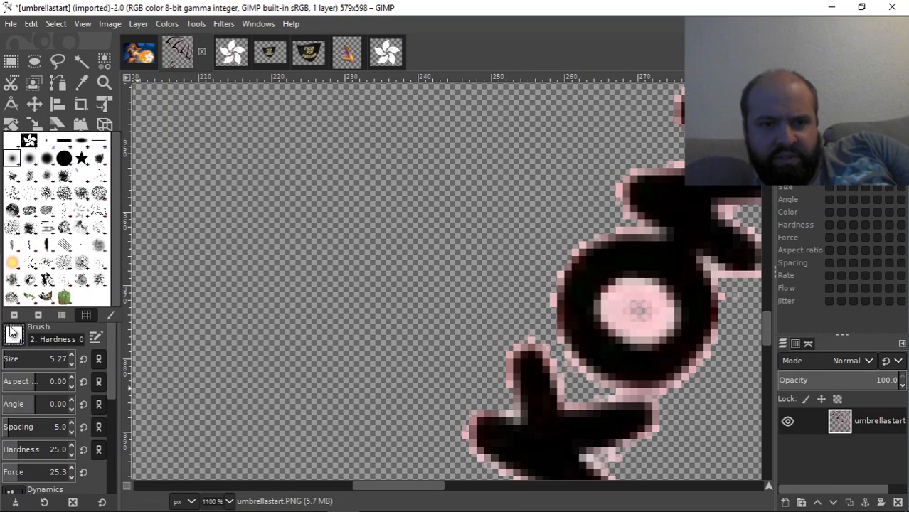
{"action": "left_click", "coordinate": [48, 142]}
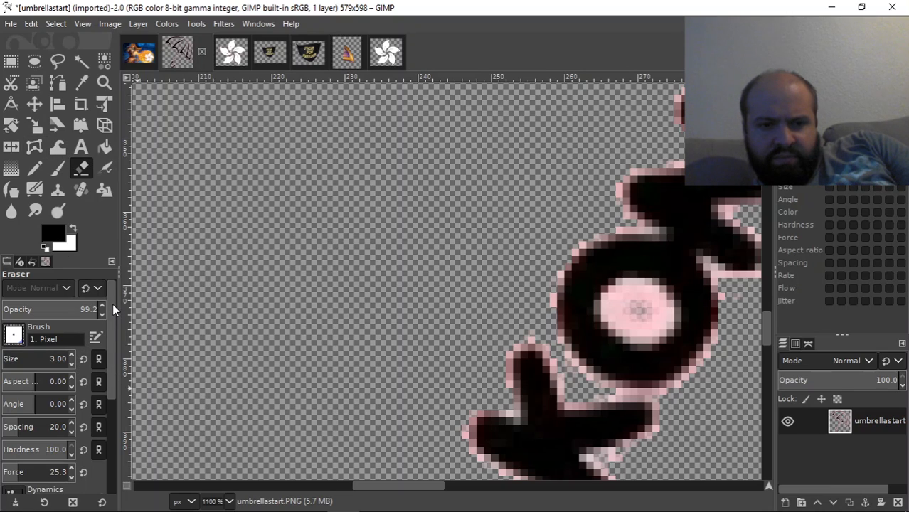
{"action": "scroll", "coordinate": [113, 303], "scroll_direction": "down", "scroll_amount": 2}
{"action": "left_click_drag", "start_coordinate": [646, 306], "coordinate": [635, 306]}
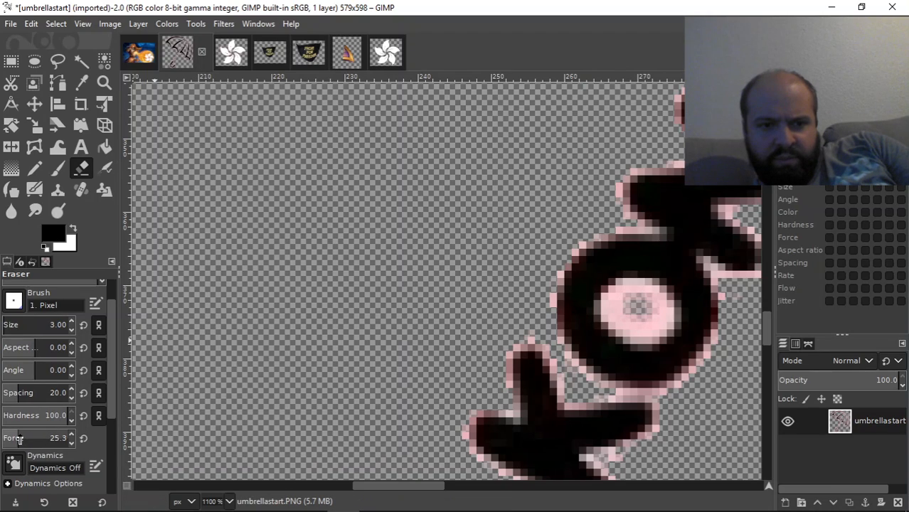
Set the Eraser's force to 100 and size to 1.00, and erase the remaining pink inside the O of KONG
{"action": "left_click_drag", "start_coordinate": [20, 439], "coordinate": [78, 439]}
{"action": "left_click", "coordinate": [644, 307]}
{"action": "left_click_drag", "start_coordinate": [644, 310], "coordinate": [629, 307]}
{"action": "key", "text": "ctrl+z"}
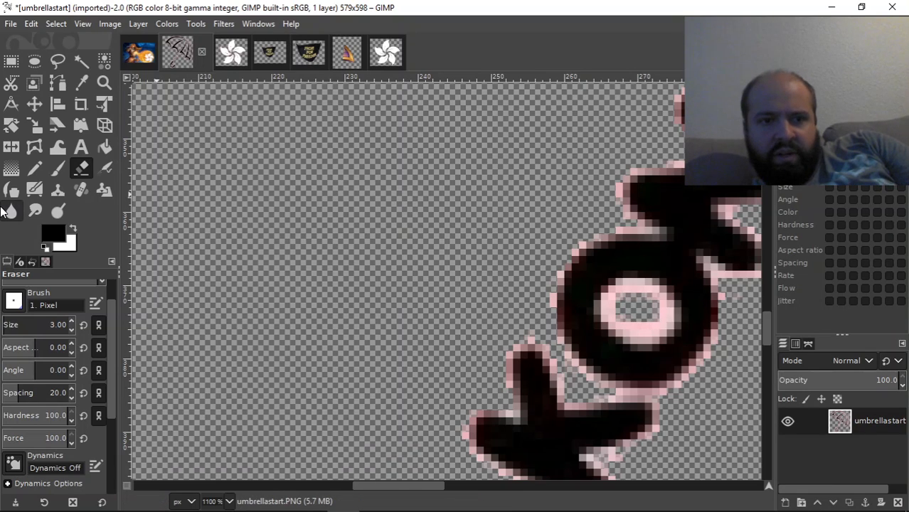
{"action": "left_click_drag", "start_coordinate": [22, 330], "coordinate": [6, 330]}
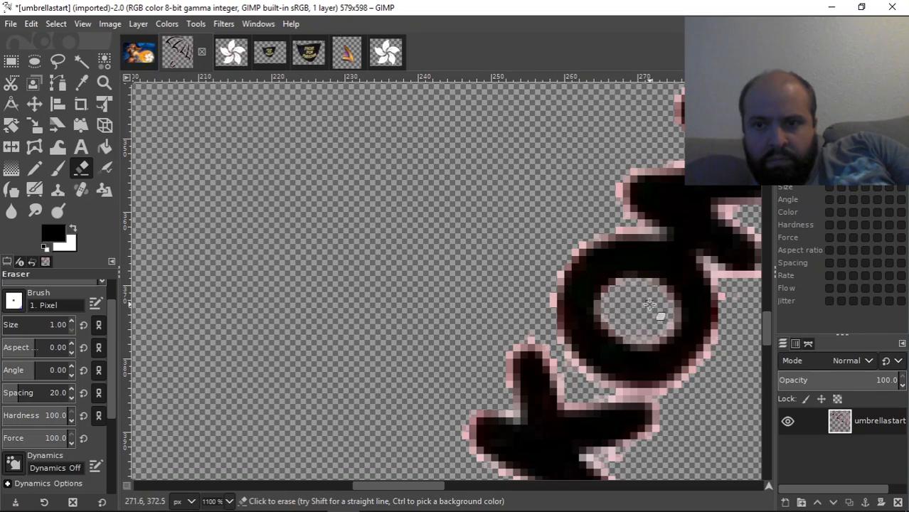
At 1600% zoom, erase the pink fringe pixels along the right and upper-right edge of the handle's rounded hook end
{"action": "left_click_drag", "start_coordinate": [767, 321], "coordinate": [805, 421]}
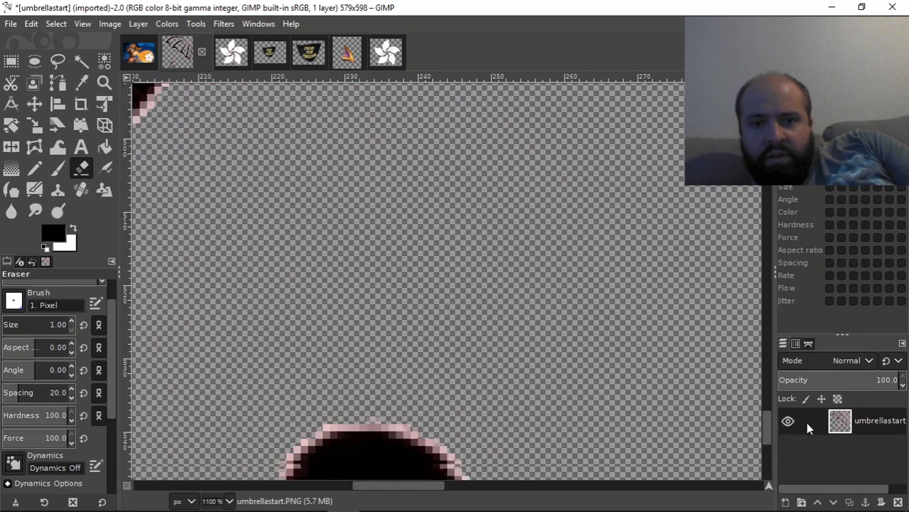
{"action": "left_click_drag", "start_coordinate": [419, 490], "coordinate": [330, 488]}
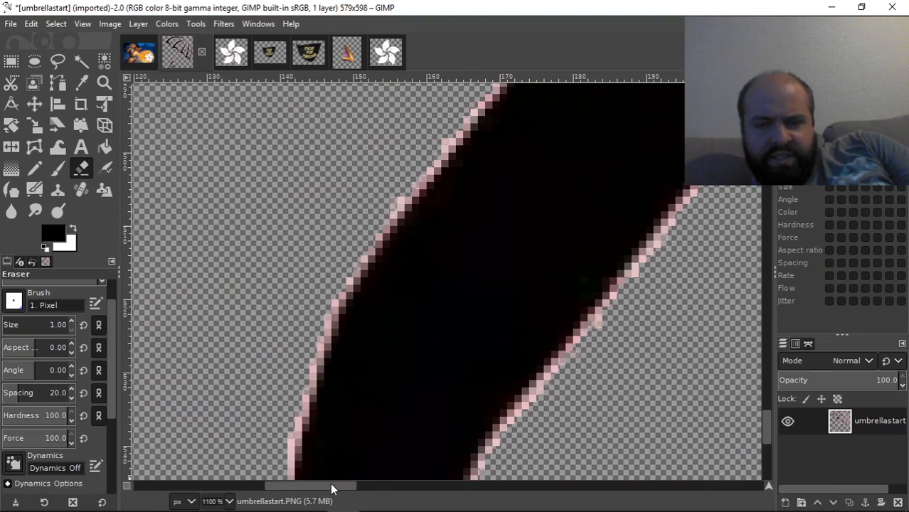
{"action": "left_click", "coordinate": [82, 23]}
{"action": "mouse_move", "coordinate": [118, 72]}
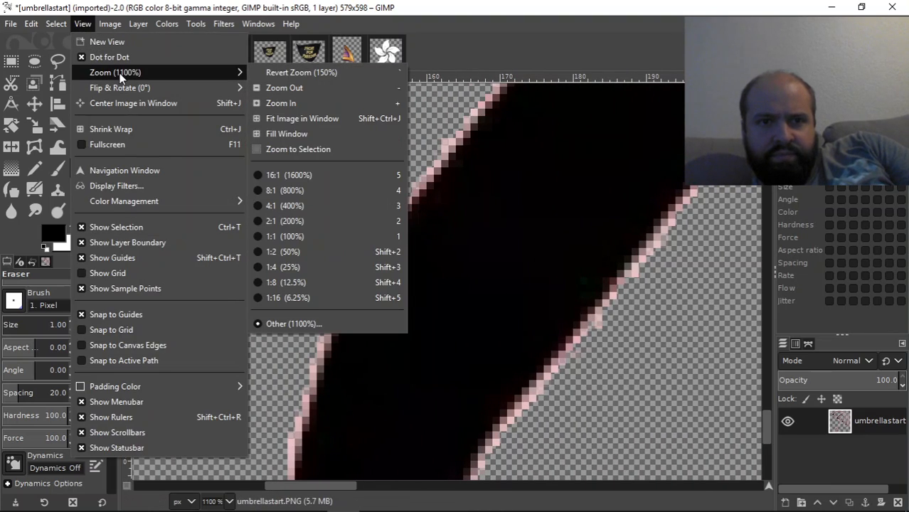
{"action": "left_click", "coordinate": [334, 175]}
{"action": "left_click_drag", "start_coordinate": [768, 426], "coordinate": [787, 487]}
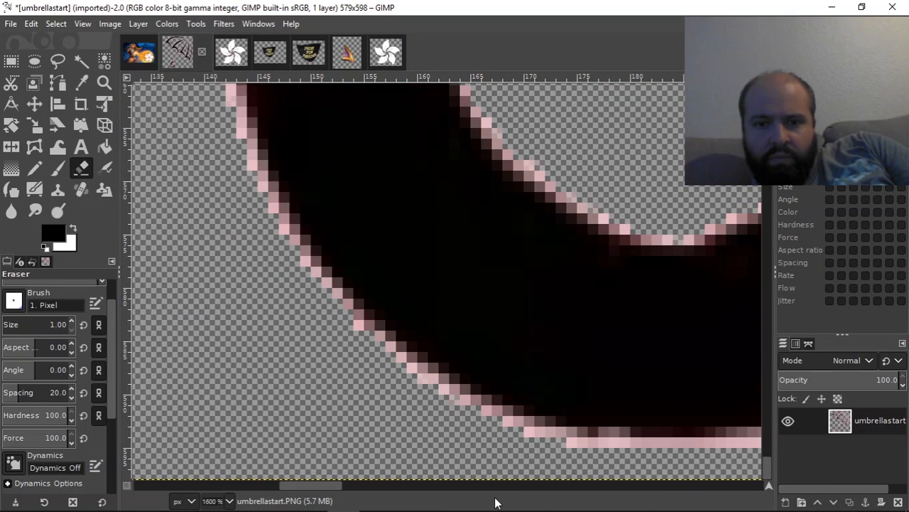
{"action": "left_click_drag", "start_coordinate": [317, 487], "coordinate": [426, 486]}
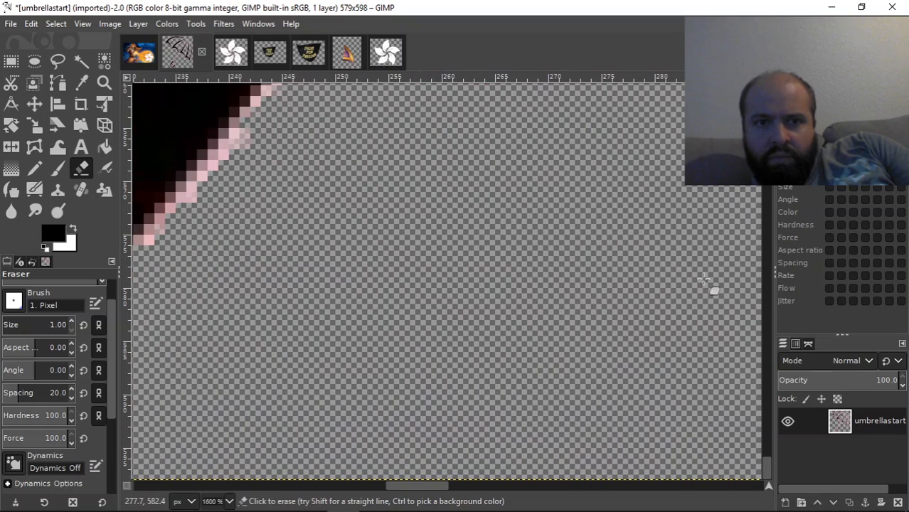
{"action": "left_click_drag", "start_coordinate": [766, 471], "coordinate": [762, 450]}
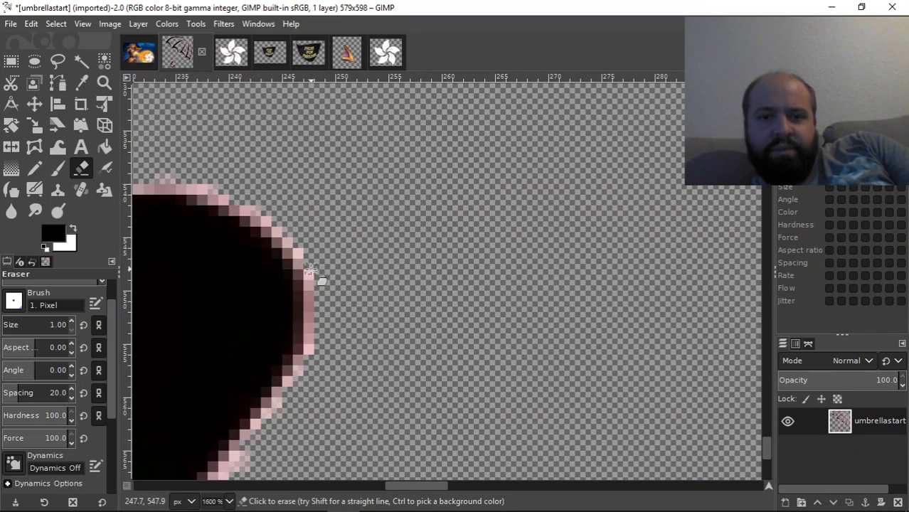
{"action": "mouse_move", "coordinate": [310, 286]}
{"action": "left_mouse_down"}
{"action": "mouse_move", "coordinate": [309, 355]}
{"action": "mouse_move", "coordinate": [284, 389]}
{"action": "mouse_move", "coordinate": [304, 350]}
{"action": "mouse_move", "coordinate": [307, 307]}
{"action": "left_mouse_up"}
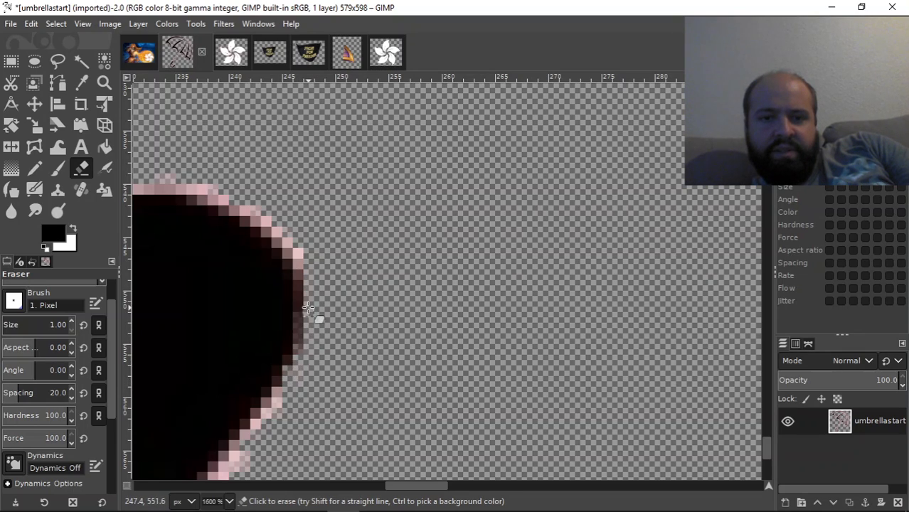
{"action": "left_click_drag", "start_coordinate": [300, 249], "coordinate": [299, 255]}
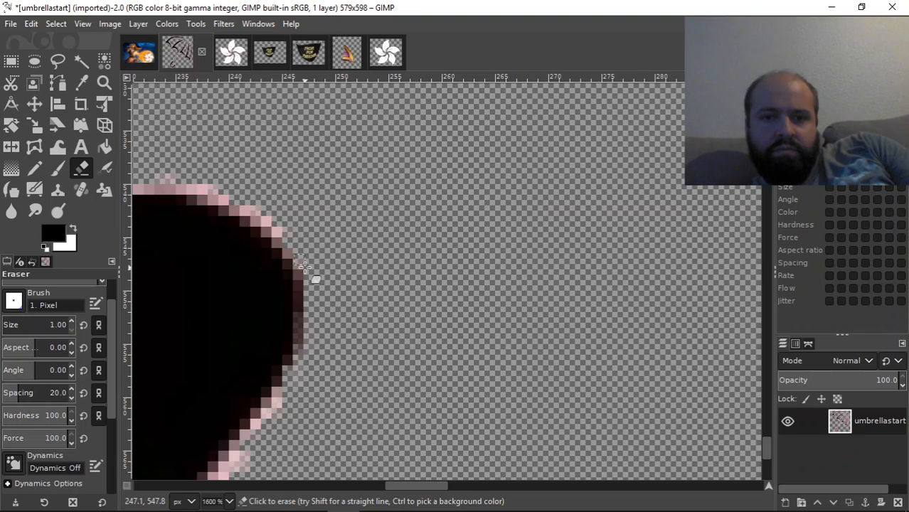
{"action": "left_click_drag", "start_coordinate": [260, 222], "coordinate": [236, 204]}
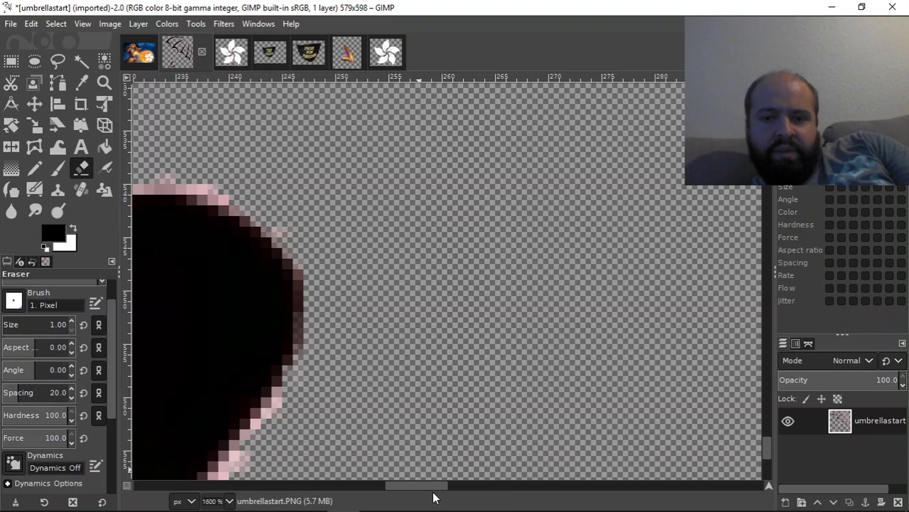
Erase the pink fringe across the top of the handle's hook end and down its upper-left inner edge
{"action": "left_click_drag", "start_coordinate": [414, 488], "coordinate": [378, 488]}
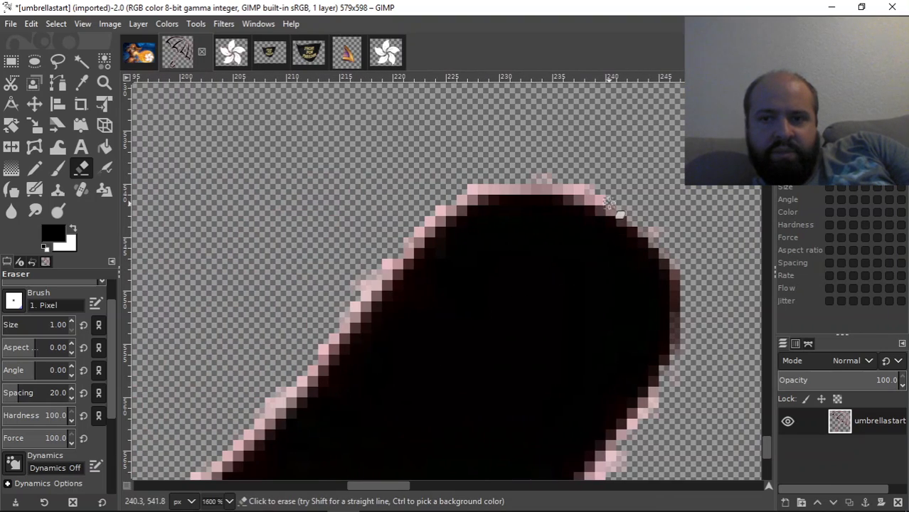
{"action": "mouse_move", "coordinate": [605, 200]}
{"action": "left_mouse_down"}
{"action": "mouse_move", "coordinate": [569, 188]}
{"action": "mouse_move", "coordinate": [486, 185]}
{"action": "left_mouse_up"}
{"action": "mouse_move", "coordinate": [421, 232]}
{"action": "left_mouse_down"}
{"action": "mouse_move", "coordinate": [343, 315]}
{"action": "mouse_move", "coordinate": [355, 275]}
{"action": "mouse_move", "coordinate": [372, 264]}
{"action": "mouse_move", "coordinate": [314, 359]}
{"action": "left_mouse_up"}
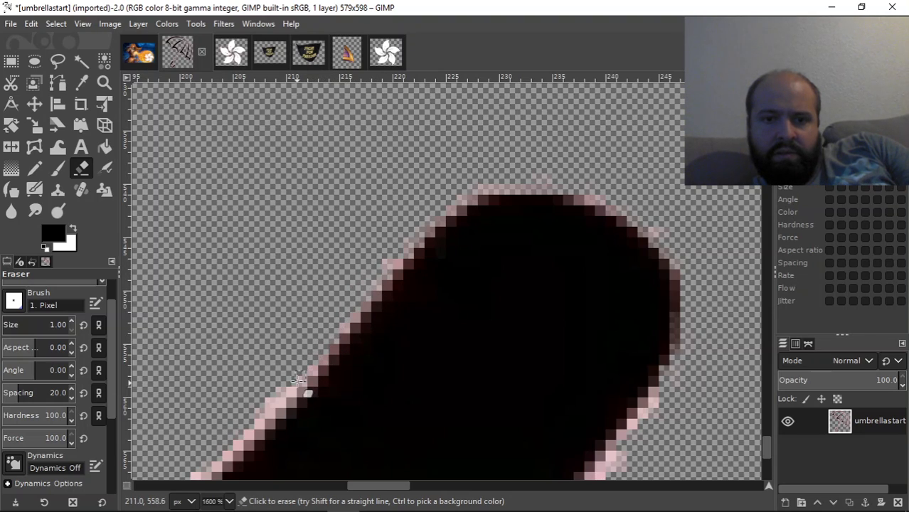
{"action": "left_click_drag", "start_coordinate": [270, 405], "coordinate": [252, 424]}
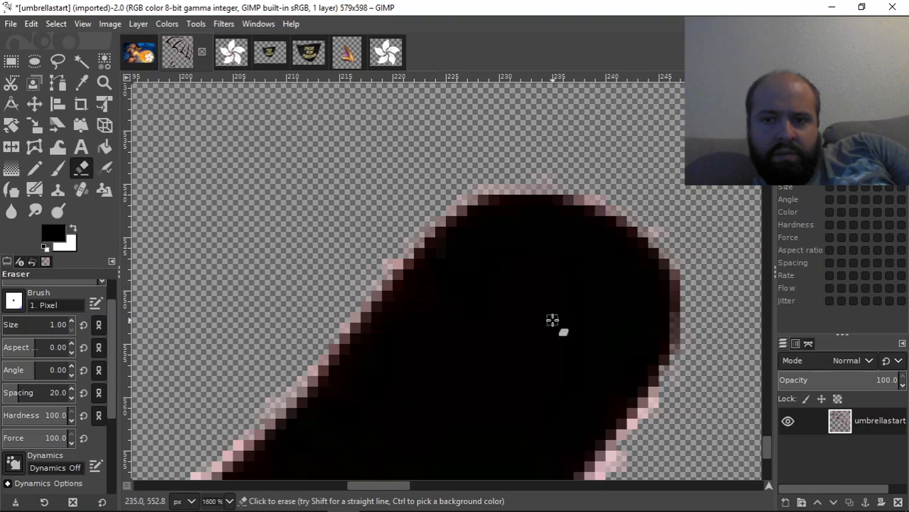
Erase the pink fringe along the lower-right outer edge of the handle's hook, raising the Eraser size to 2.00
{"action": "left_click_drag", "start_coordinate": [770, 439], "coordinate": [772, 460]}
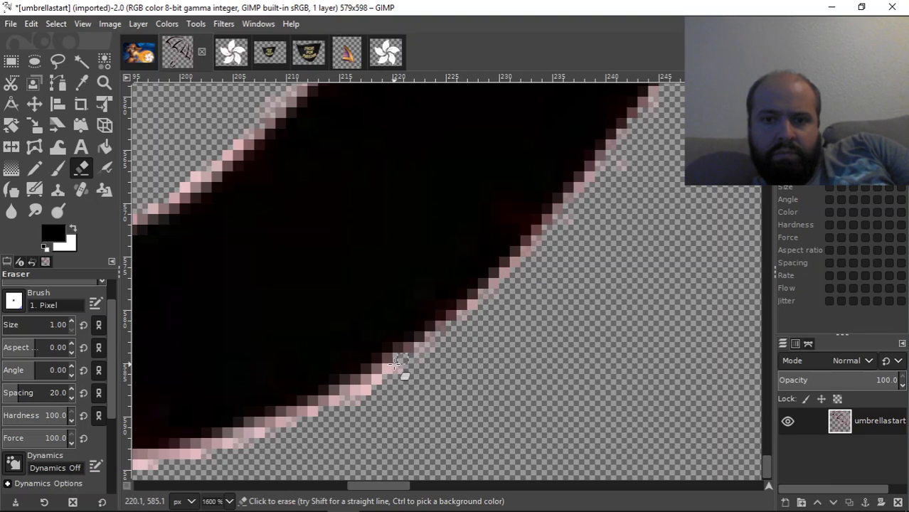
{"action": "mouse_move", "coordinate": [374, 377]}
{"action": "left_mouse_down"}
{"action": "mouse_move", "coordinate": [339, 400]}
{"action": "mouse_move", "coordinate": [411, 363]}
{"action": "mouse_move", "coordinate": [482, 308]}
{"action": "left_mouse_up"}
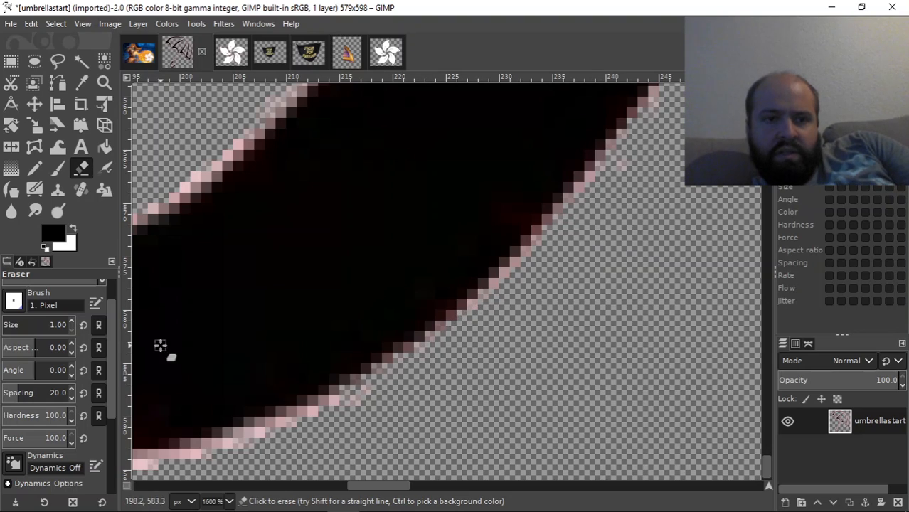
{"action": "triple_click", "coordinate": [60, 324]}
{"action": "type", "text": "2"}
{"action": "key", "text": "Return"}
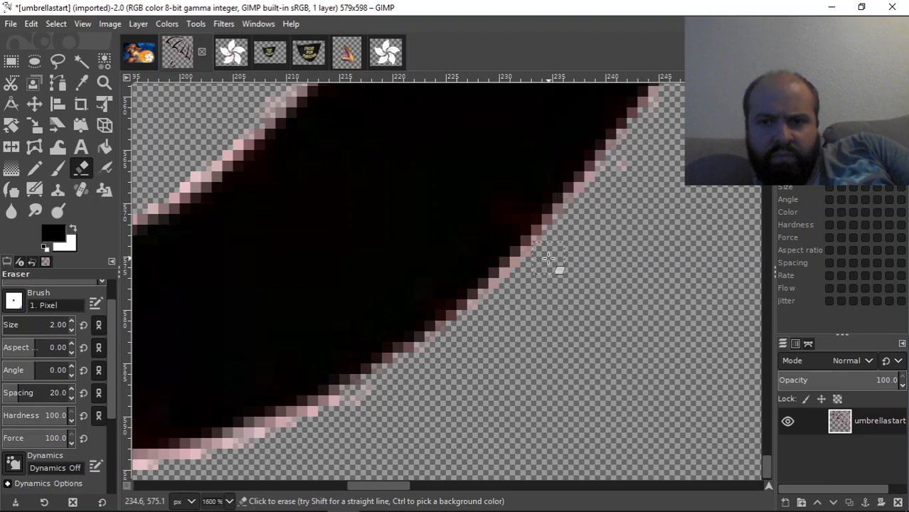
{"action": "left_click", "coordinate": [626, 167]}
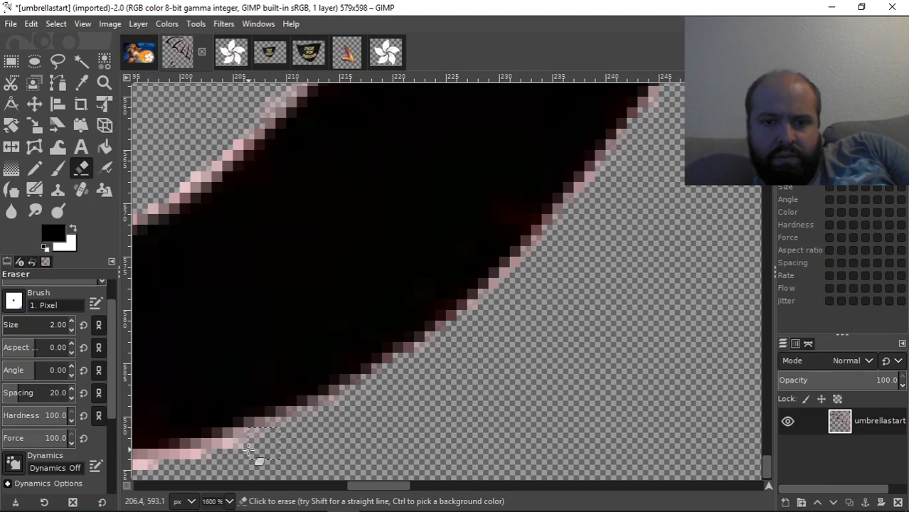
Erase the pink fringe along the bottom outer edge of the hook and around into its lower-left curve
{"action": "mouse_move", "coordinate": [369, 486]}
{"action": "left_mouse_down"}
{"action": "mouse_move", "coordinate": [306, 502]}
{"action": "mouse_move", "coordinate": [367, 493]}
{"action": "left_mouse_up"}
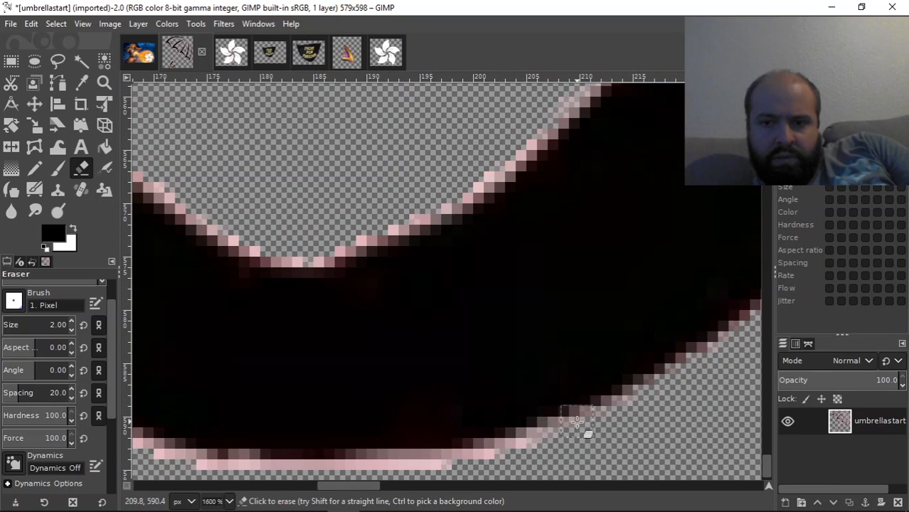
{"action": "mouse_move", "coordinate": [604, 435]}
{"action": "left_mouse_down"}
{"action": "mouse_move", "coordinate": [465, 474]}
{"action": "mouse_move", "coordinate": [390, 477]}
{"action": "mouse_move", "coordinate": [492, 466]}
{"action": "mouse_move", "coordinate": [541, 449]}
{"action": "mouse_move", "coordinate": [478, 469]}
{"action": "mouse_move", "coordinate": [290, 484]}
{"action": "mouse_move", "coordinate": [247, 469]}
{"action": "mouse_move", "coordinate": [206, 478]}
{"action": "mouse_move", "coordinate": [174, 463]}
{"action": "mouse_move", "coordinate": [215, 475]}
{"action": "mouse_move", "coordinate": [172, 461]}
{"action": "left_mouse_up"}
{"action": "left_click_drag", "start_coordinate": [360, 490], "coordinate": [319, 491]}
{"action": "mouse_move", "coordinate": [532, 458]}
{"action": "left_mouse_down"}
{"action": "mouse_move", "coordinate": [417, 393]}
{"action": "mouse_move", "coordinate": [454, 426]}
{"action": "mouse_move", "coordinate": [324, 295]}
{"action": "mouse_move", "coordinate": [416, 396]}
{"action": "left_mouse_up"}
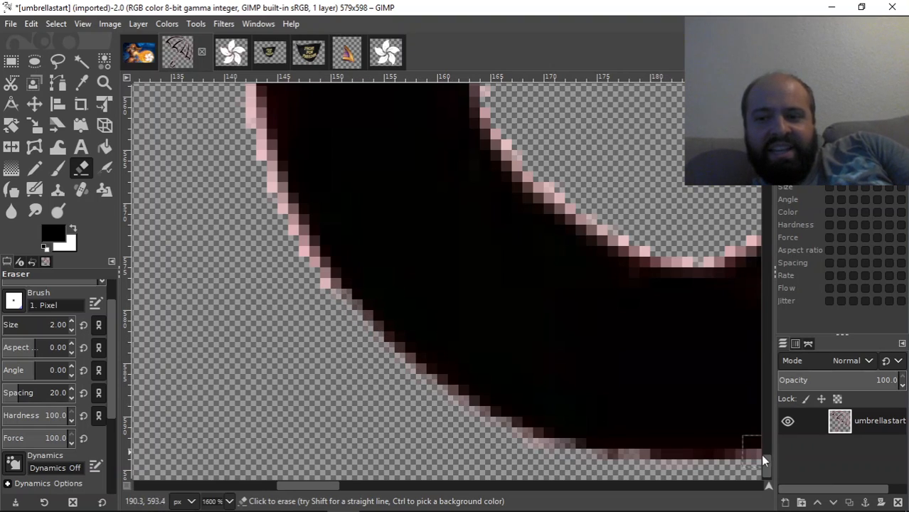
Erase the remaining pink fringe up the lower-left outer edge of the hook's curve
{"action": "left_click_drag", "start_coordinate": [318, 491], "coordinate": [304, 488]}
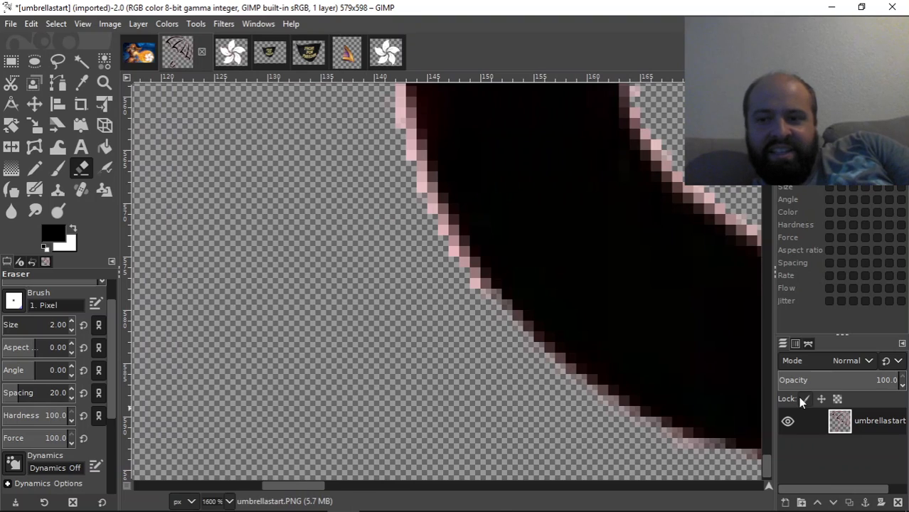
{"action": "left_click_drag", "start_coordinate": [768, 474], "coordinate": [767, 457]}
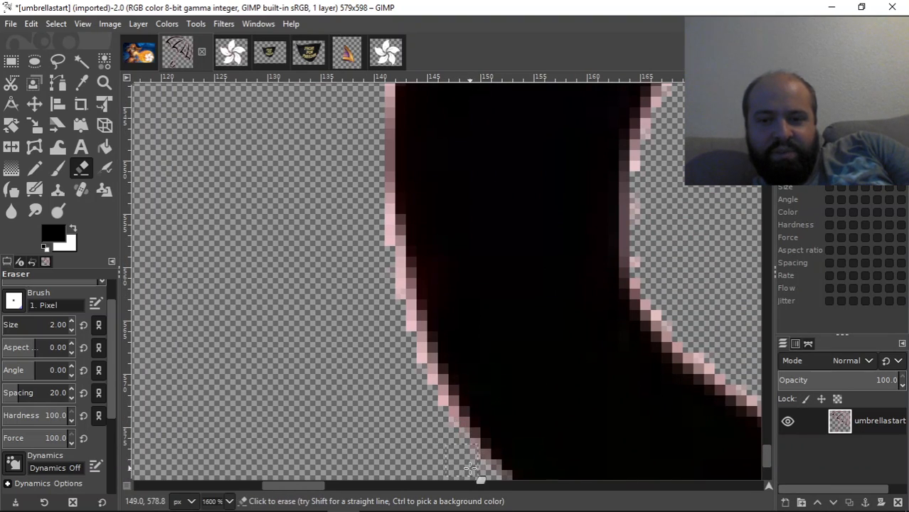
{"action": "left_click_drag", "start_coordinate": [442, 420], "coordinate": [404, 334]}
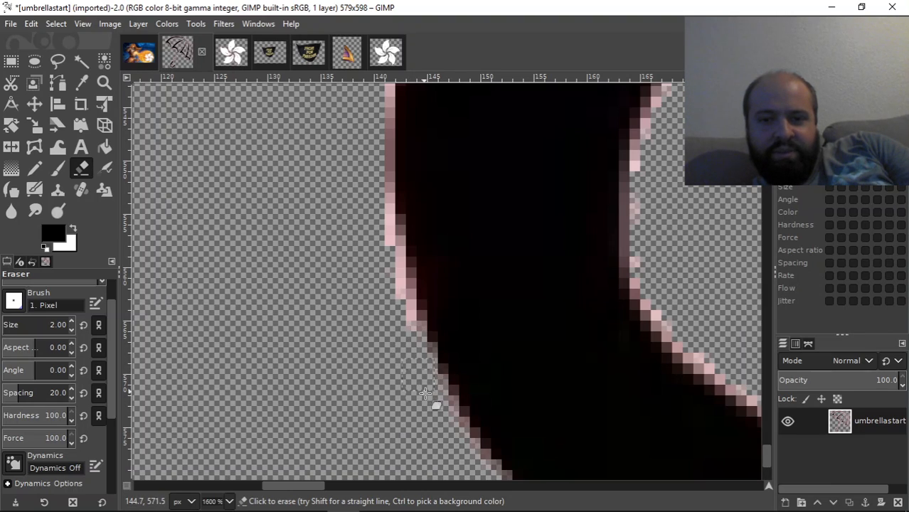
{"action": "mouse_move", "coordinate": [419, 382]}
{"action": "left_mouse_down"}
{"action": "mouse_move", "coordinate": [416, 345]}
{"action": "mouse_move", "coordinate": [390, 293]}
{"action": "left_mouse_up"}
{"action": "mouse_move", "coordinate": [392, 286]}
{"action": "left_mouse_down"}
{"action": "mouse_move", "coordinate": [395, 258]}
{"action": "mouse_move", "coordinate": [376, 201]}
{"action": "left_mouse_up"}
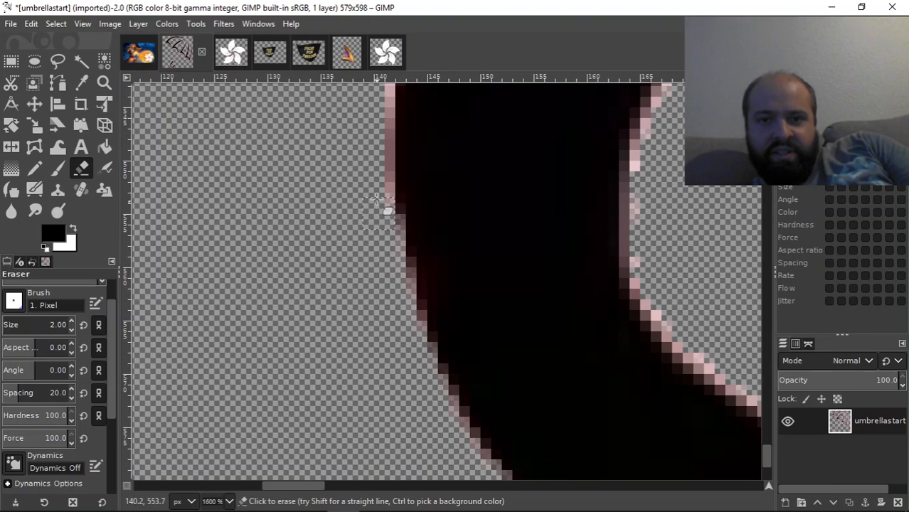
Erase the pink fringe along the outer left side of the handle, just above the hook's curve
{"action": "left_click_drag", "start_coordinate": [766, 470], "coordinate": [762, 448]}
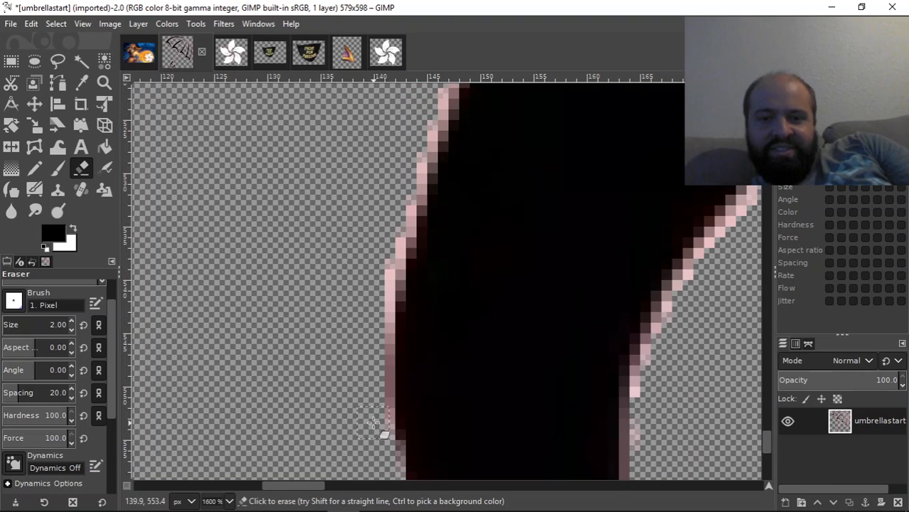
{"action": "mouse_move", "coordinate": [377, 414]}
{"action": "left_mouse_down"}
{"action": "mouse_move", "coordinate": [376, 271]}
{"action": "mouse_move", "coordinate": [370, 400]}
{"action": "mouse_move", "coordinate": [358, 316]}
{"action": "mouse_move", "coordinate": [384, 270]}
{"action": "mouse_move", "coordinate": [376, 285]}
{"action": "mouse_move", "coordinate": [399, 210]}
{"action": "left_mouse_up"}
{"action": "mouse_move", "coordinate": [406, 169]}
{"action": "left_mouse_down"}
{"action": "mouse_move", "coordinate": [415, 148]}
{"action": "mouse_move", "coordinate": [400, 203]}
{"action": "left_mouse_up"}
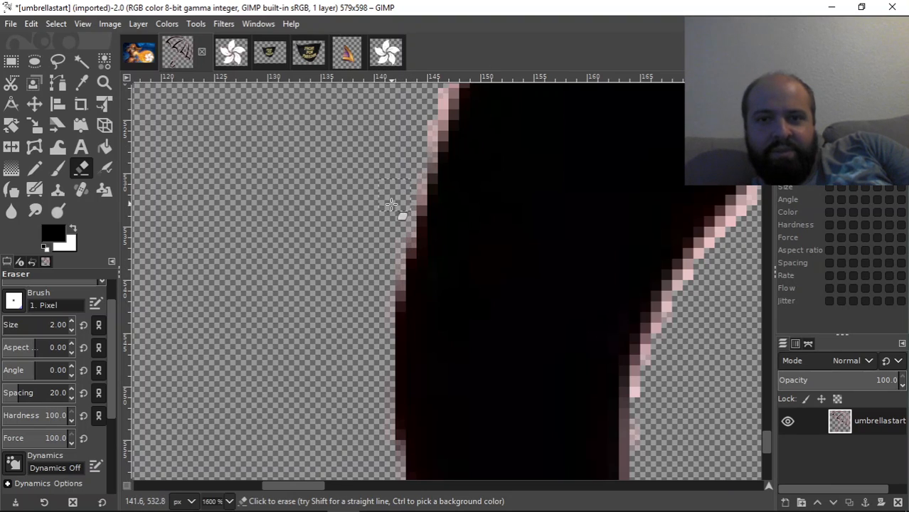
Erase the pink fringe along the handle's slanted upper-left edge, up towards its rounded top end
{"action": "left_click_drag", "start_coordinate": [766, 446], "coordinate": [765, 435]}
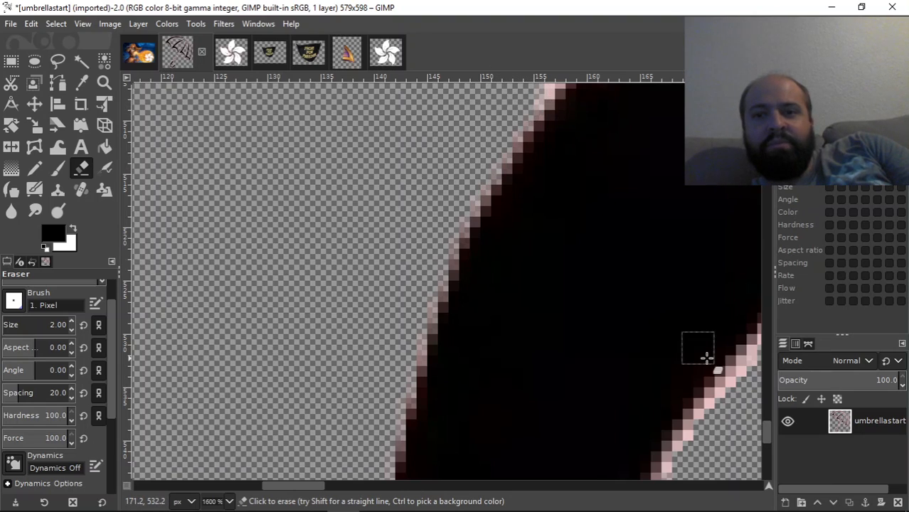
{"action": "left_click_drag", "start_coordinate": [768, 433], "coordinate": [765, 414]}
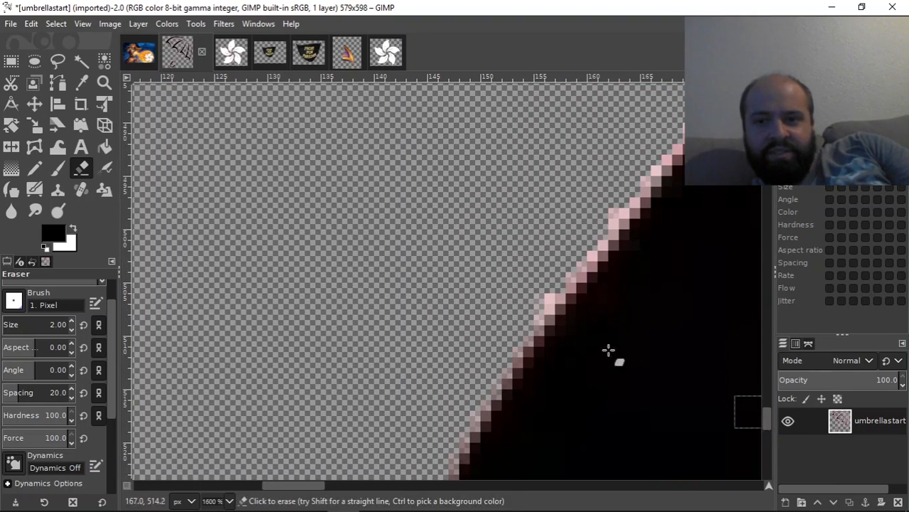
{"action": "mouse_move", "coordinate": [566, 262]}
{"action": "left_mouse_down"}
{"action": "mouse_move", "coordinate": [609, 212]}
{"action": "mouse_move", "coordinate": [534, 309]}
{"action": "left_mouse_up"}
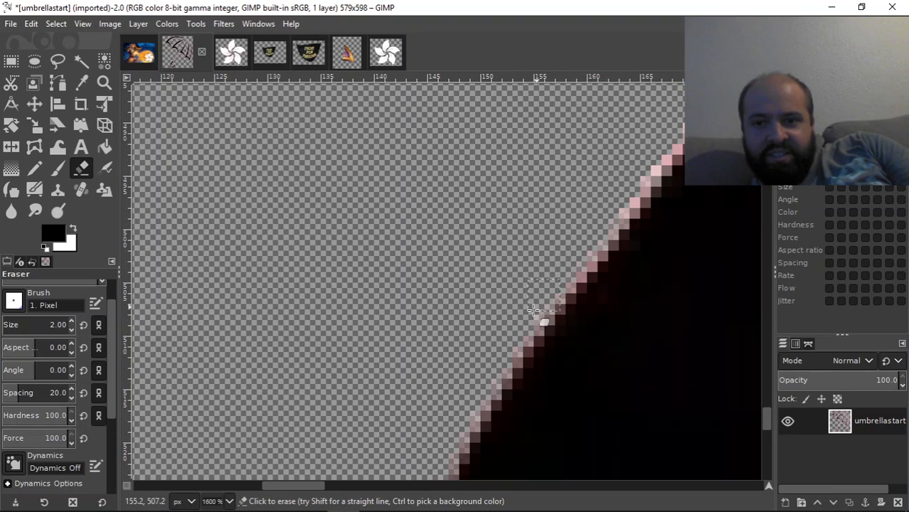
{"action": "left_click_drag", "start_coordinate": [319, 490], "coordinate": [359, 490]}
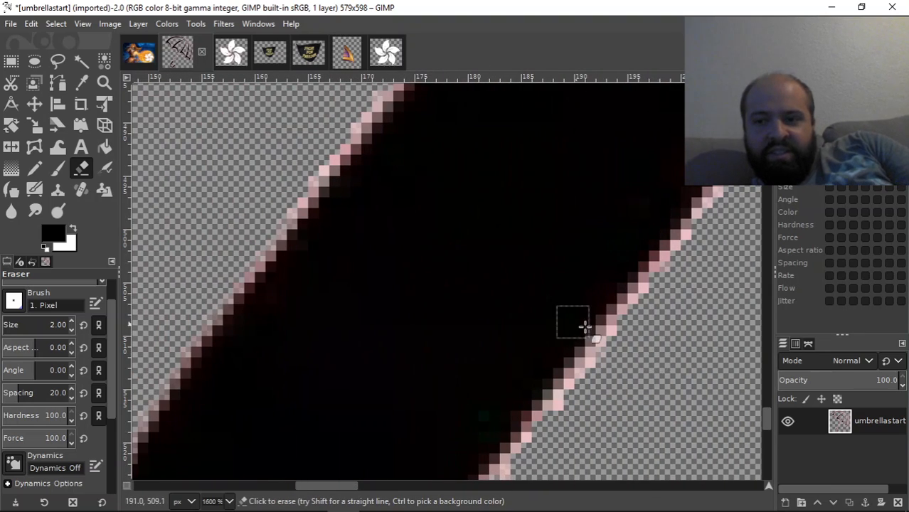
{"action": "scroll", "coordinate": [764, 417], "scroll_direction": "up", "scroll_amount": 5}
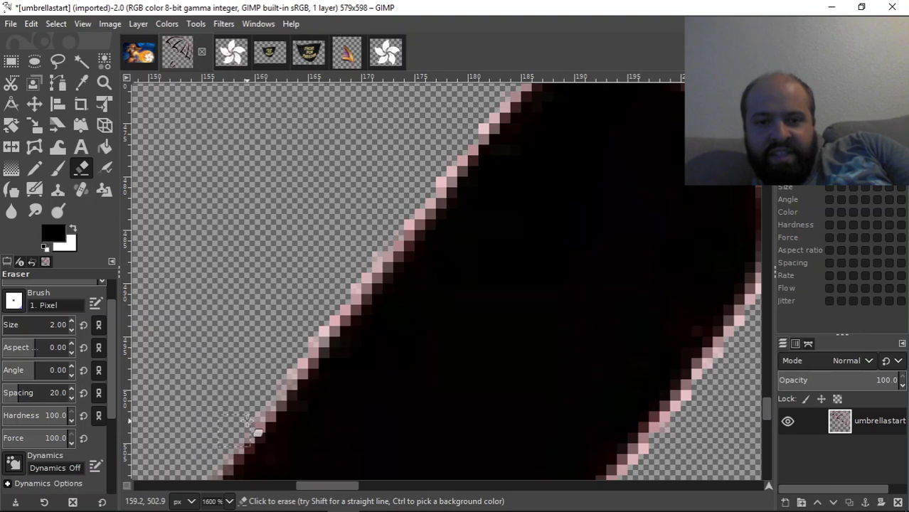
{"action": "mouse_move", "coordinate": [292, 363]}
{"action": "left_mouse_down"}
{"action": "mouse_move", "coordinate": [361, 261]}
{"action": "mouse_move", "coordinate": [483, 114]}
{"action": "mouse_move", "coordinate": [430, 185]}
{"action": "left_mouse_up"}
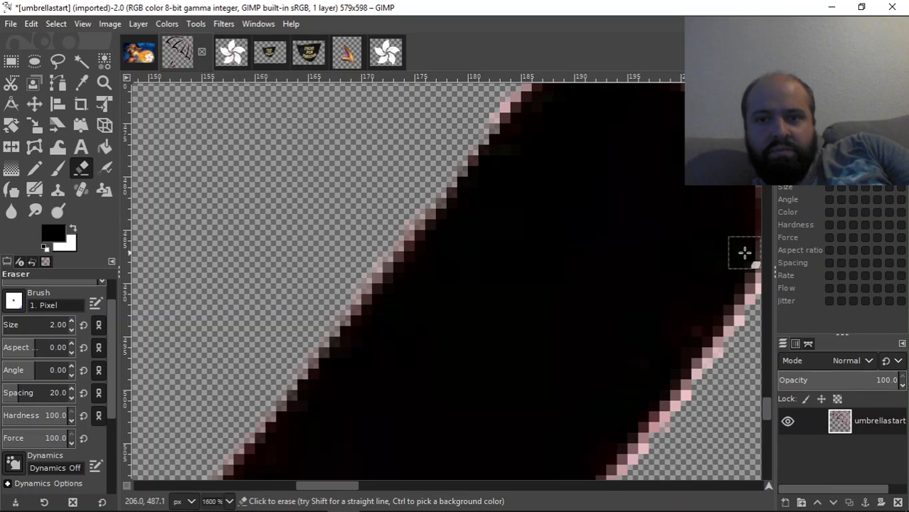
Erase the pink fringe around the handle's rounded top end, across the top and down its right side
{"action": "left_click_drag", "start_coordinate": [766, 407], "coordinate": [764, 401]}
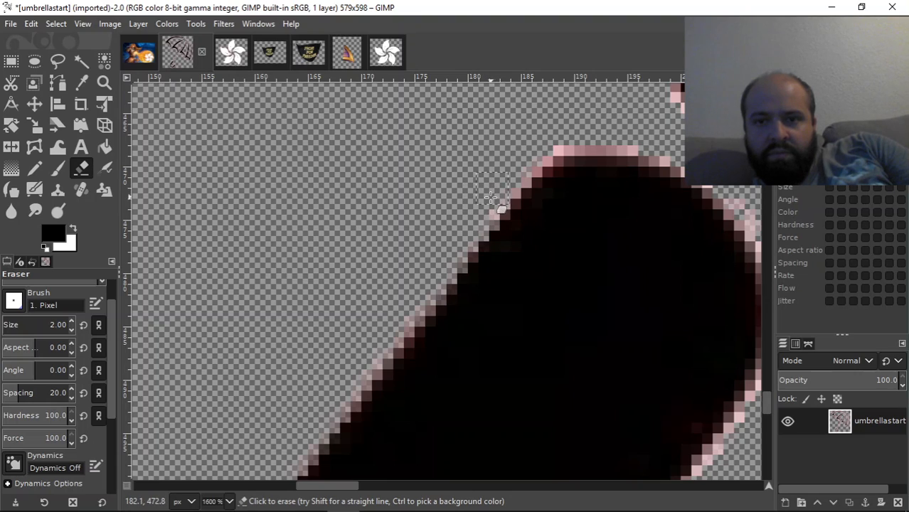
{"action": "mouse_move", "coordinate": [511, 176]}
{"action": "left_mouse_down"}
{"action": "mouse_move", "coordinate": [569, 140]}
{"action": "mouse_move", "coordinate": [618, 137]}
{"action": "mouse_move", "coordinate": [672, 152]}
{"action": "left_mouse_up"}
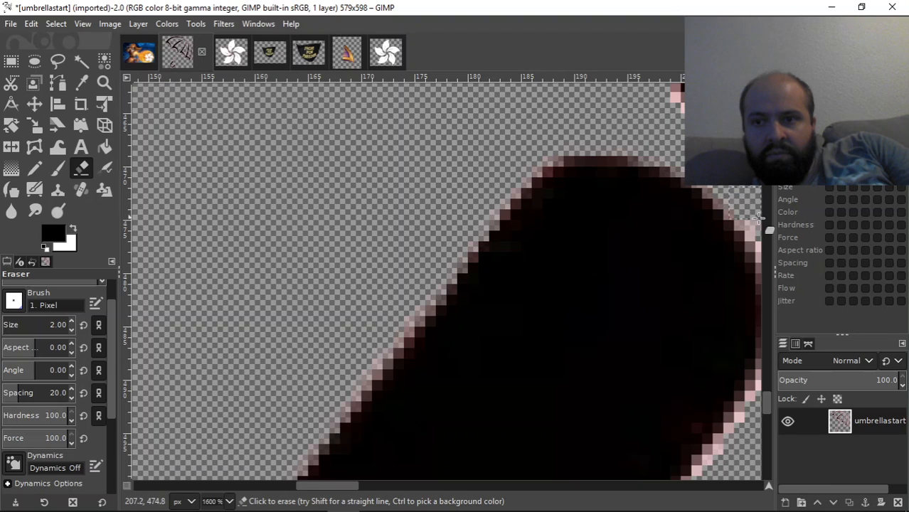
{"action": "mouse_move", "coordinate": [319, 489]}
{"action": "left_click_drag", "start_coordinate": [327, 487], "coordinate": [375, 487]}
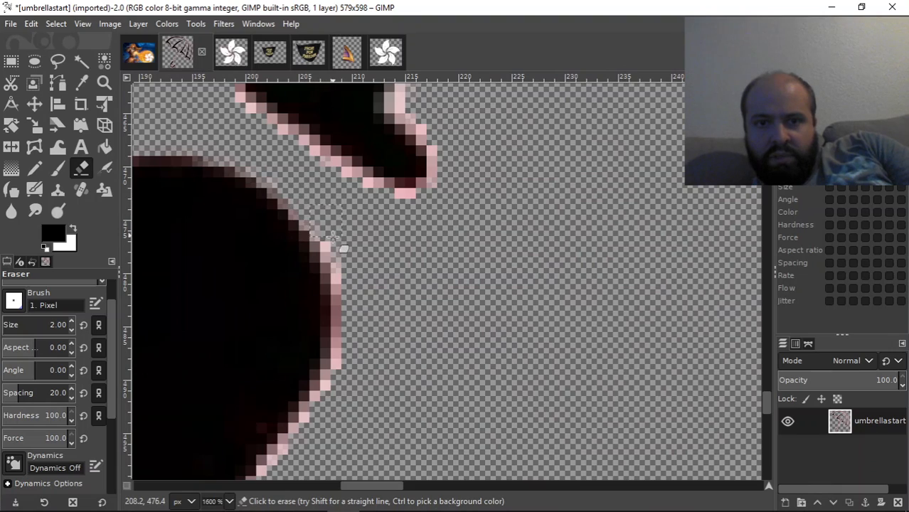
{"action": "left_click_drag", "start_coordinate": [336, 246], "coordinate": [350, 301]}
{"action": "mouse_move", "coordinate": [351, 336]}
{"action": "left_mouse_down"}
{"action": "mouse_move", "coordinate": [357, 385]}
{"action": "mouse_move", "coordinate": [324, 422]}
{"action": "mouse_move", "coordinate": [349, 381]}
{"action": "mouse_move", "coordinate": [351, 352]}
{"action": "left_mouse_up"}
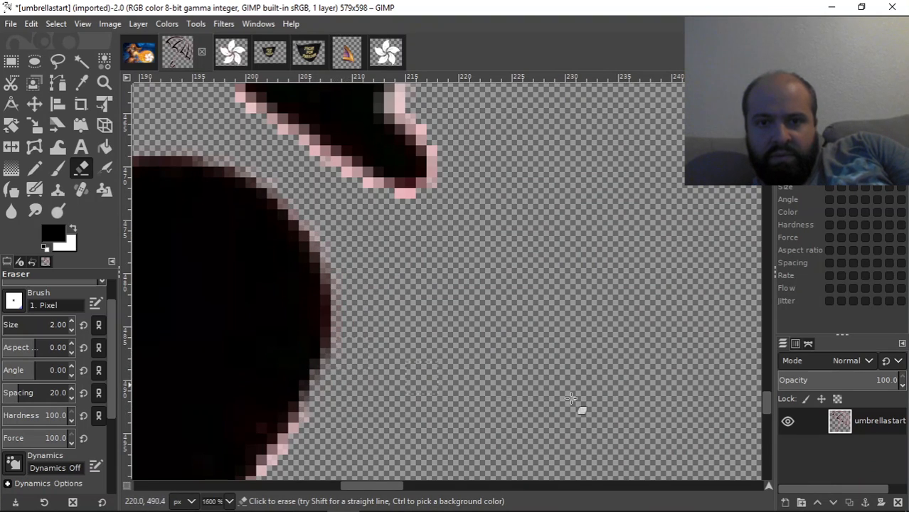
Erase the pink fringe along the handle's slanted right edge below the rounded top end
{"action": "left_click_drag", "start_coordinate": [767, 402], "coordinate": [767, 417]}
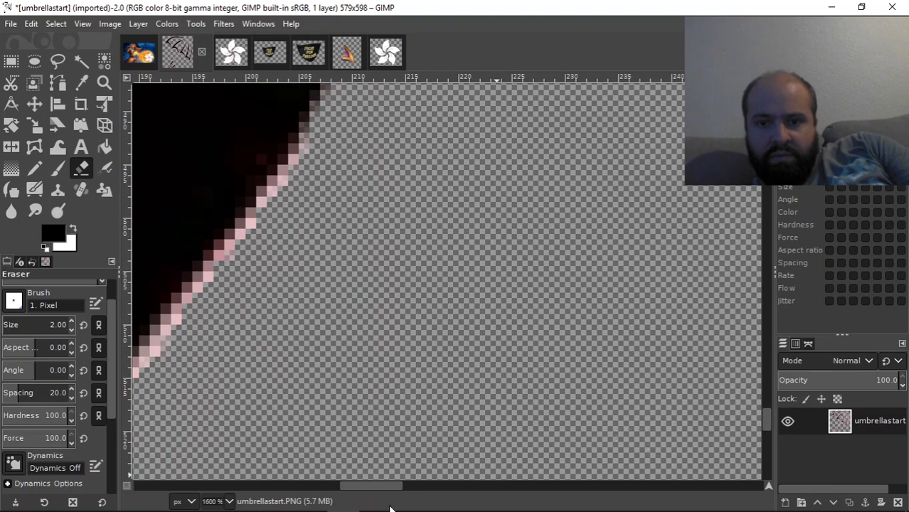
{"action": "mouse_move", "coordinate": [370, 498]}
{"action": "left_click_drag", "start_coordinate": [378, 486], "coordinate": [362, 490]}
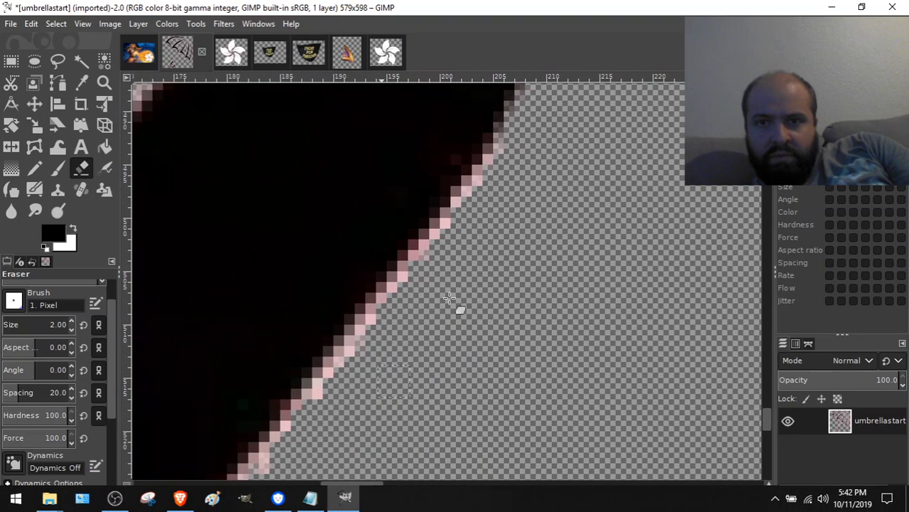
{"action": "left_click_drag", "start_coordinate": [499, 166], "coordinate": [452, 231]}
{"action": "mouse_move", "coordinate": [475, 199]}
{"action": "left_mouse_down"}
{"action": "mouse_move", "coordinate": [485, 184]}
{"action": "mouse_move", "coordinate": [426, 290]}
{"action": "mouse_move", "coordinate": [404, 317]}
{"action": "mouse_move", "coordinate": [414, 275]}
{"action": "mouse_move", "coordinate": [455, 248]}
{"action": "mouse_move", "coordinate": [400, 325]}
{"action": "mouse_move", "coordinate": [371, 335]}
{"action": "left_mouse_up"}
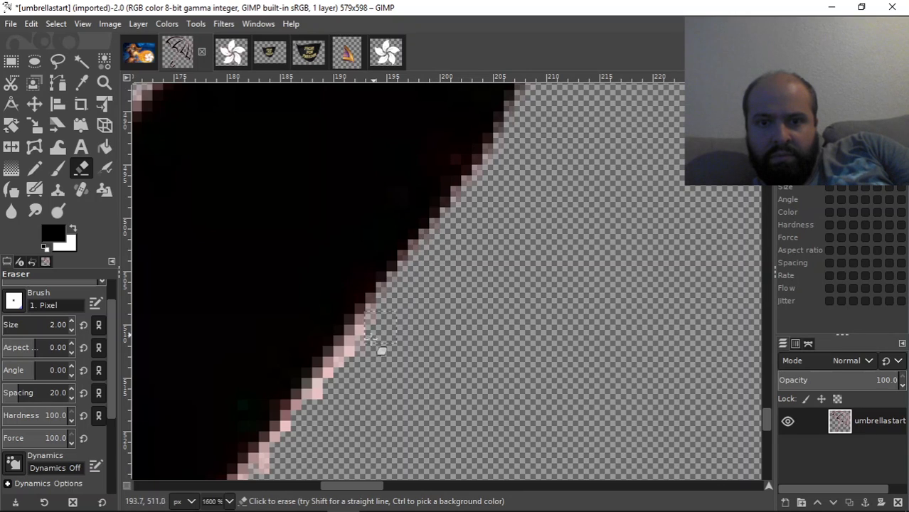
{"action": "left_click_drag", "start_coordinate": [340, 370], "coordinate": [372, 326]}
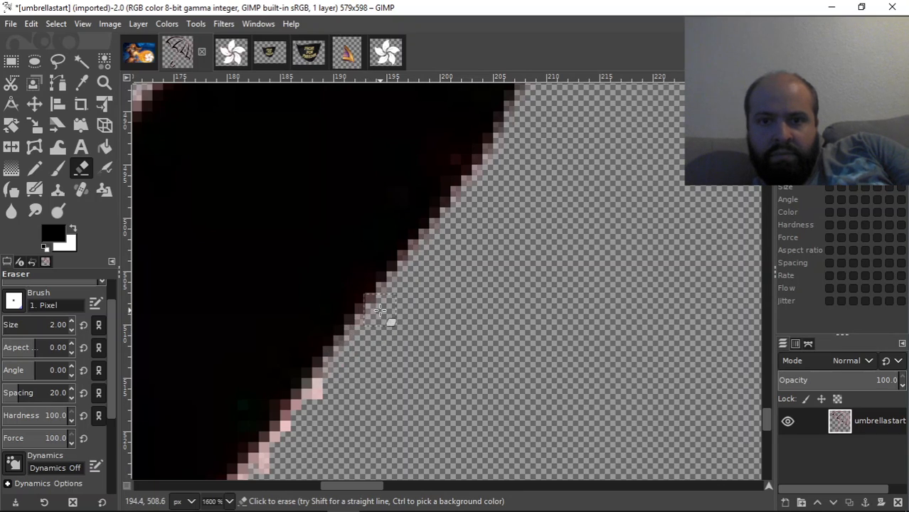
Erase the pink fringe down the rest of the handle's right edge and into the inner left side of the hook
{"action": "left_click_drag", "start_coordinate": [363, 484], "coordinate": [332, 489]}
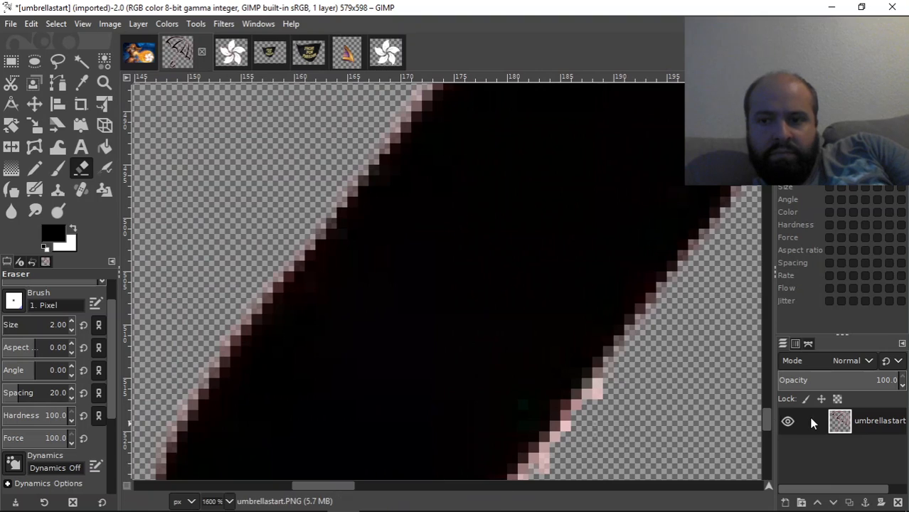
{"action": "left_click_drag", "start_coordinate": [767, 421], "coordinate": [769, 433]}
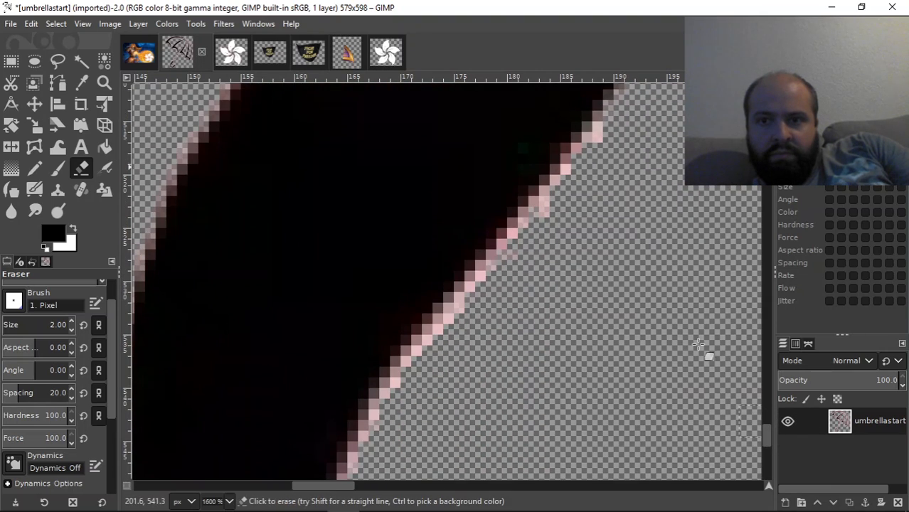
{"action": "mouse_move", "coordinate": [603, 146]}
{"action": "left_mouse_down"}
{"action": "mouse_move", "coordinate": [600, 170]}
{"action": "mouse_move", "coordinate": [547, 228]}
{"action": "mouse_move", "coordinate": [527, 235]}
{"action": "mouse_move", "coordinate": [374, 428]}
{"action": "left_mouse_up"}
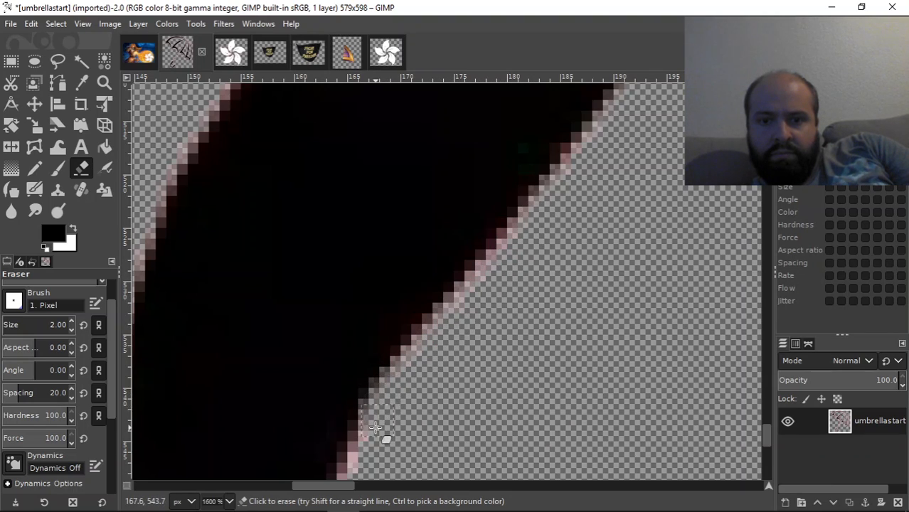
{"action": "left_click_drag", "start_coordinate": [366, 469], "coordinate": [356, 455]}
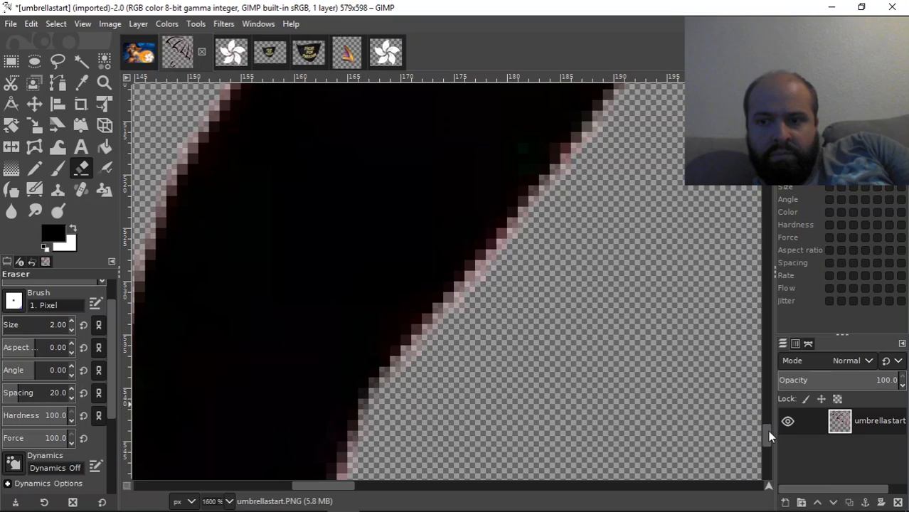
{"action": "left_click_drag", "start_coordinate": [767, 431], "coordinate": [770, 442]}
{"action": "mouse_move", "coordinate": [356, 303]}
{"action": "left_mouse_down"}
{"action": "mouse_move", "coordinate": [367, 349]}
{"action": "mouse_move", "coordinate": [357, 385]}
{"action": "mouse_move", "coordinate": [362, 440]}
{"action": "mouse_move", "coordinate": [385, 471]}
{"action": "left_mouse_up"}
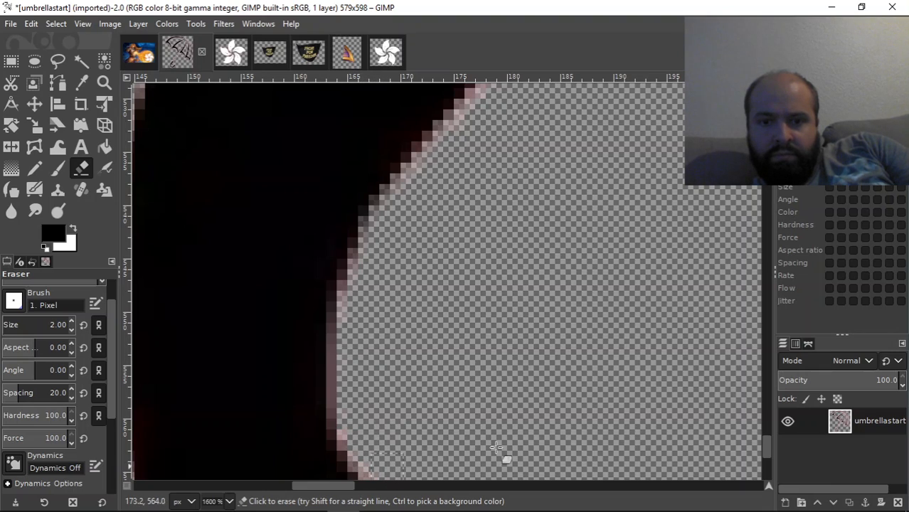
Erase the pink fringe along the hook's curved inner bottom edge, from its inner left side across the lowest point
{"action": "left_click_drag", "start_coordinate": [766, 443], "coordinate": [768, 459]}
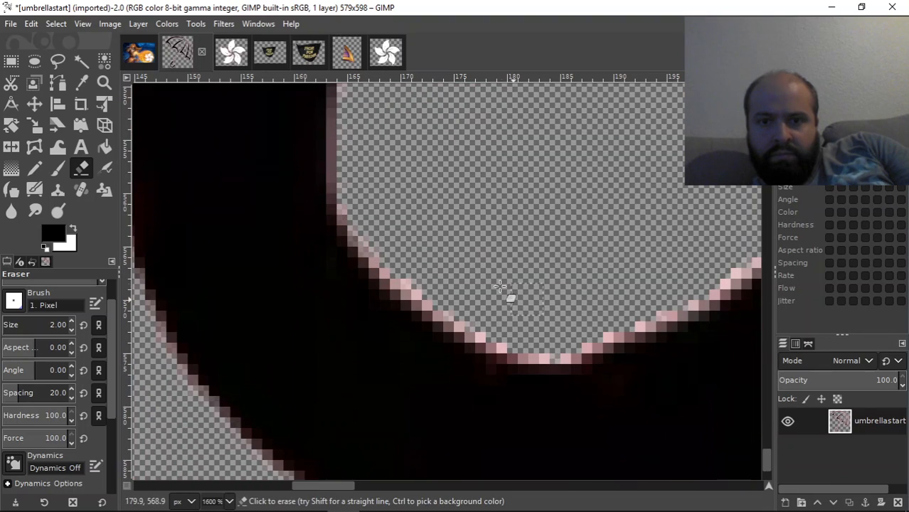
{"action": "mouse_move", "coordinate": [371, 218]}
{"action": "left_mouse_down"}
{"action": "mouse_move", "coordinate": [369, 237]}
{"action": "mouse_move", "coordinate": [364, 229]}
{"action": "left_mouse_up"}
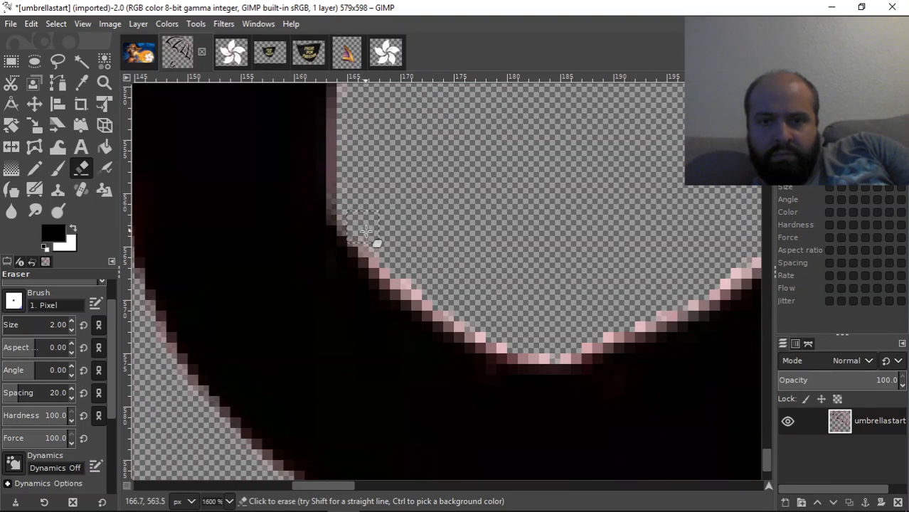
{"action": "mouse_move", "coordinate": [411, 276]}
{"action": "left_mouse_down"}
{"action": "mouse_move", "coordinate": [442, 308]}
{"action": "mouse_move", "coordinate": [491, 334]}
{"action": "mouse_move", "coordinate": [566, 348]}
{"action": "mouse_move", "coordinate": [641, 324]}
{"action": "mouse_move", "coordinate": [700, 282]}
{"action": "left_mouse_up"}
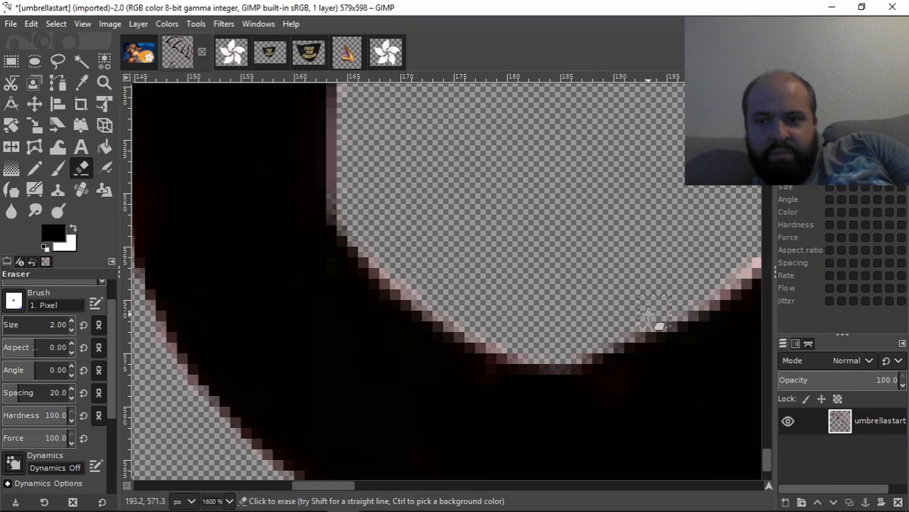
Erase the pink fringe along the hook's slanted inner right edge, up towards the hook's end
{"action": "left_click_drag", "start_coordinate": [335, 486], "coordinate": [376, 486]}
{"action": "left_click_drag", "start_coordinate": [767, 462], "coordinate": [766, 453]}
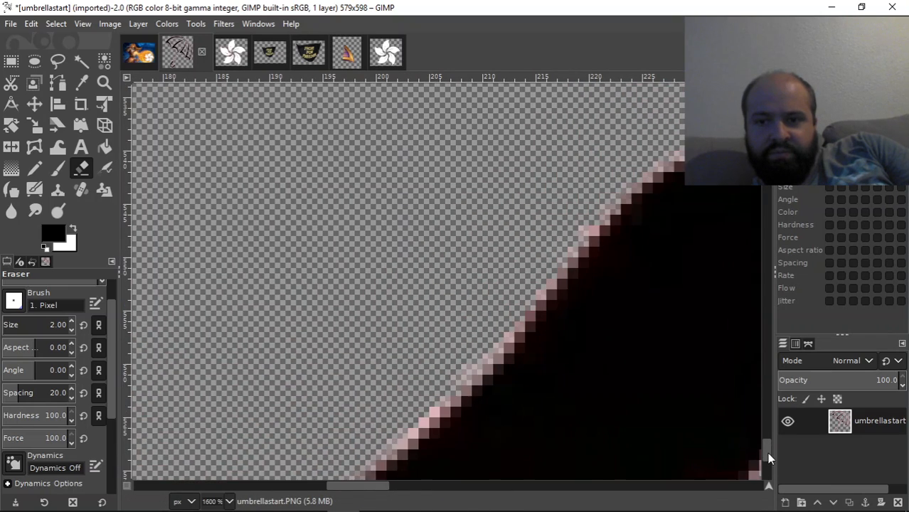
{"action": "mouse_move", "coordinate": [490, 321]}
{"action": "left_mouse_down"}
{"action": "mouse_move", "coordinate": [465, 366]}
{"action": "mouse_move", "coordinate": [344, 465]}
{"action": "left_mouse_up"}
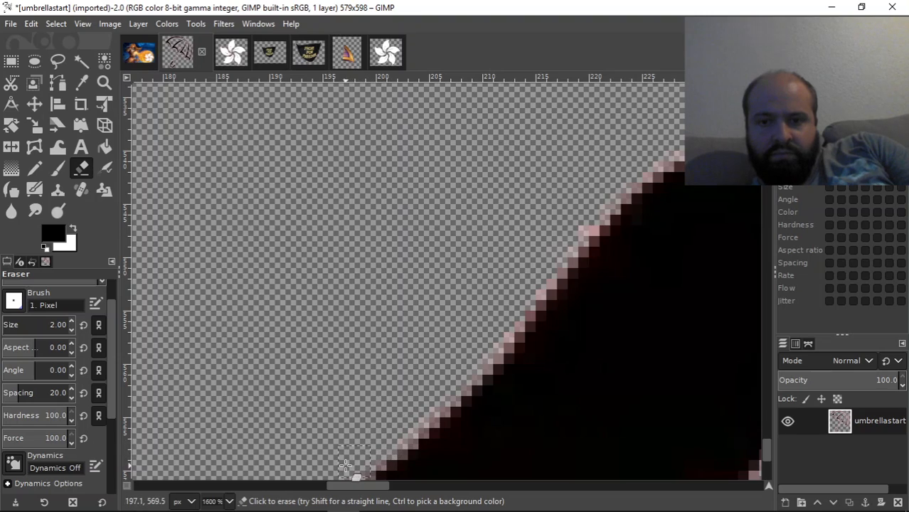
{"action": "left_click_drag", "start_coordinate": [524, 297], "coordinate": [631, 169]}
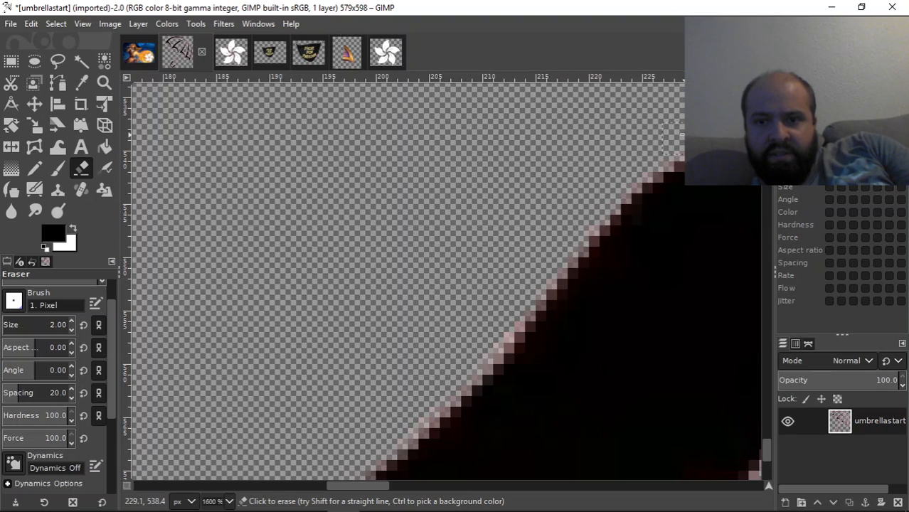
Save the image under the new name umbrellafinishxcf in the memes folder
{"action": "left_click", "coordinate": [11, 23]}
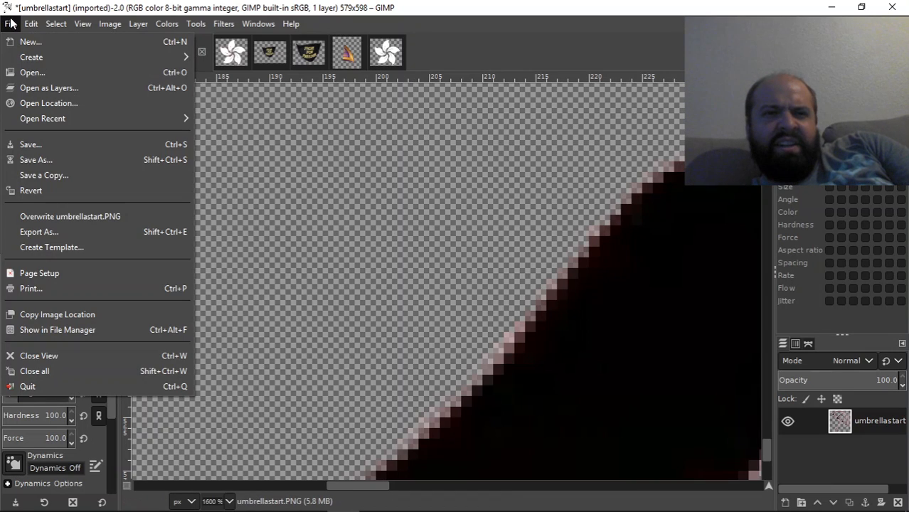
{"action": "left_click", "coordinate": [65, 164]}
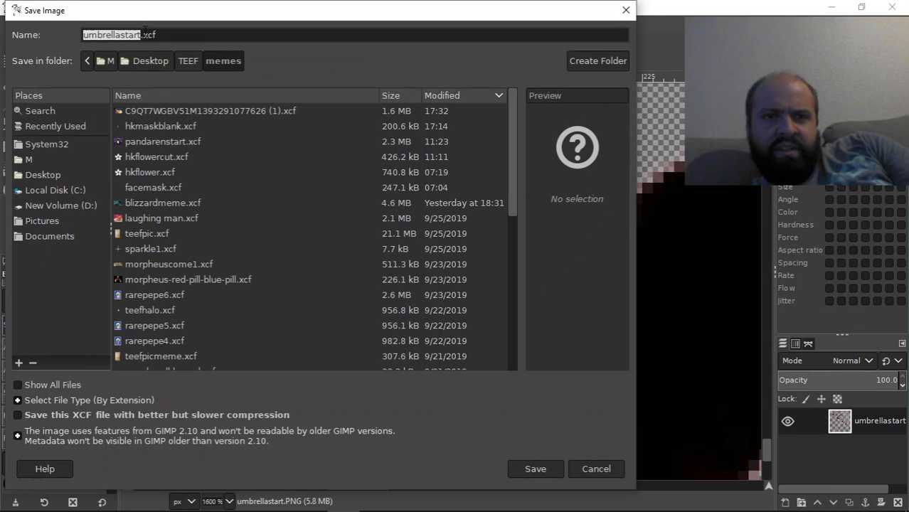
{"action": "left_click", "coordinate": [143, 34]}
{"action": "type", "text": "finish"}
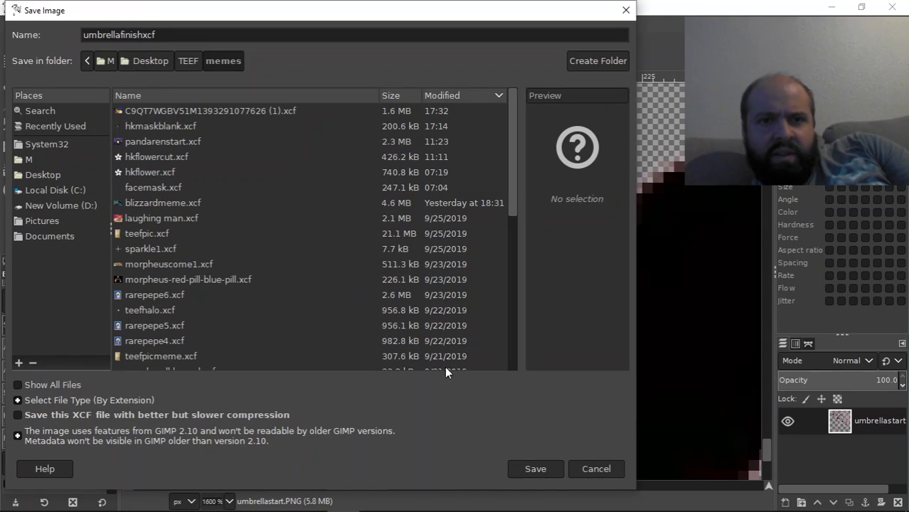
{"action": "left_click", "coordinate": [526, 473]}
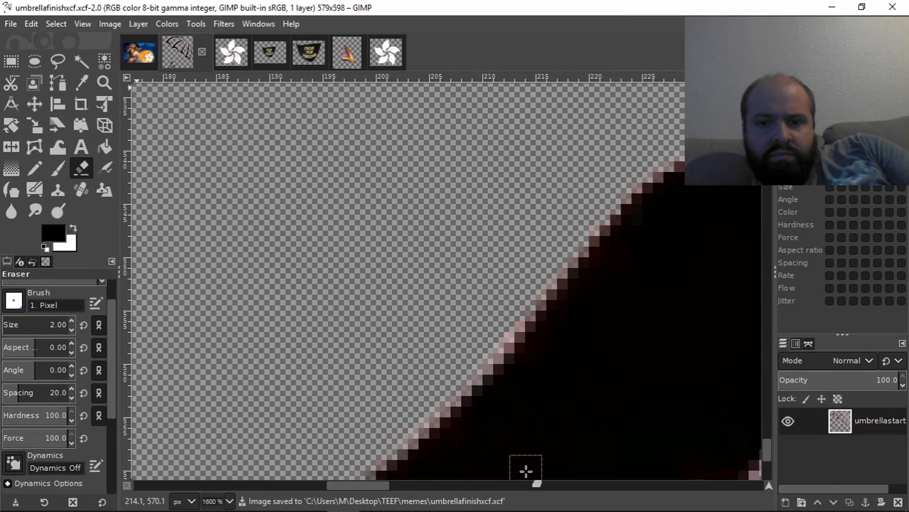
Erase the pink fringe around the slanted lowest stroke above the handle's rounded end and below the short stroke to its right
{"action": "left_click_drag", "start_coordinate": [347, 486], "coordinate": [288, 486]}
{"action": "left_click_drag", "start_coordinate": [766, 452], "coordinate": [763, 400]}
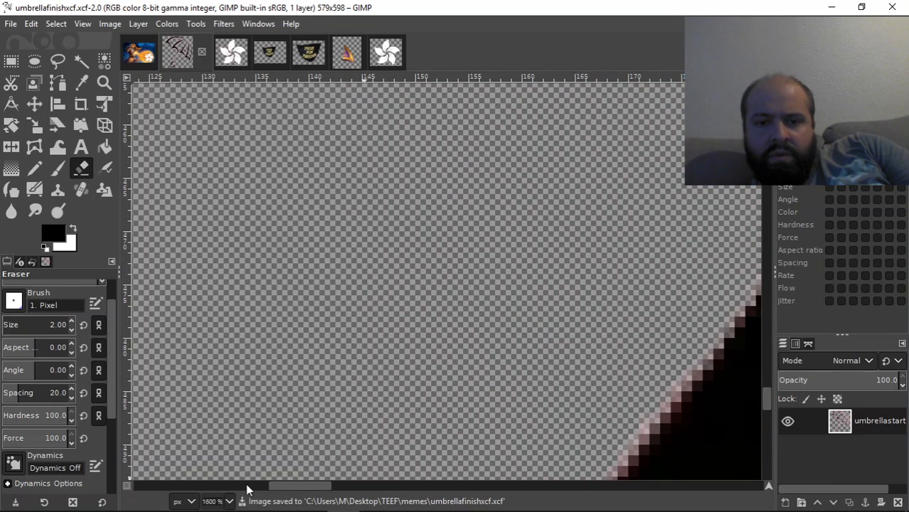
{"action": "left_click_drag", "start_coordinate": [288, 485], "coordinate": [361, 485]}
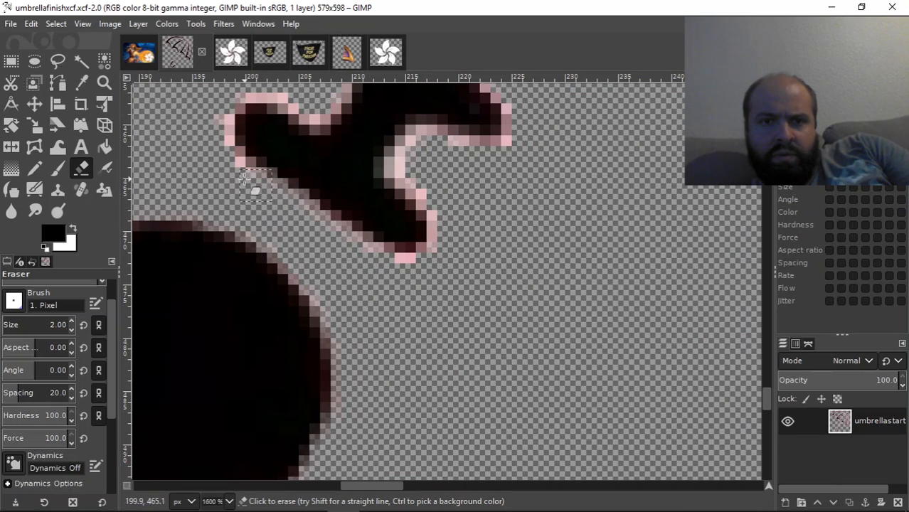
{"action": "mouse_move", "coordinate": [226, 157]}
{"action": "left_mouse_down"}
{"action": "mouse_move", "coordinate": [212, 125]}
{"action": "mouse_move", "coordinate": [225, 140]}
{"action": "left_mouse_up"}
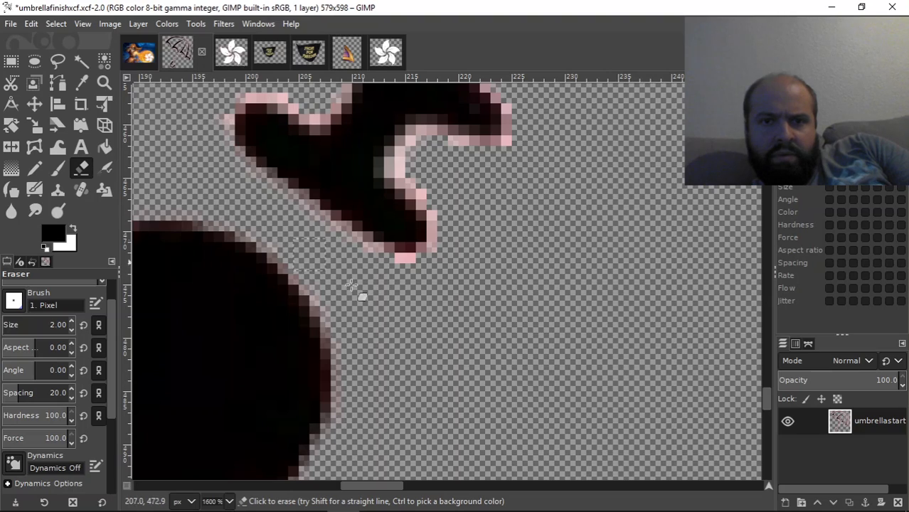
{"action": "mouse_move", "coordinate": [372, 271]}
{"action": "left_mouse_down"}
{"action": "mouse_move", "coordinate": [422, 269]}
{"action": "mouse_move", "coordinate": [441, 243]}
{"action": "left_mouse_up"}
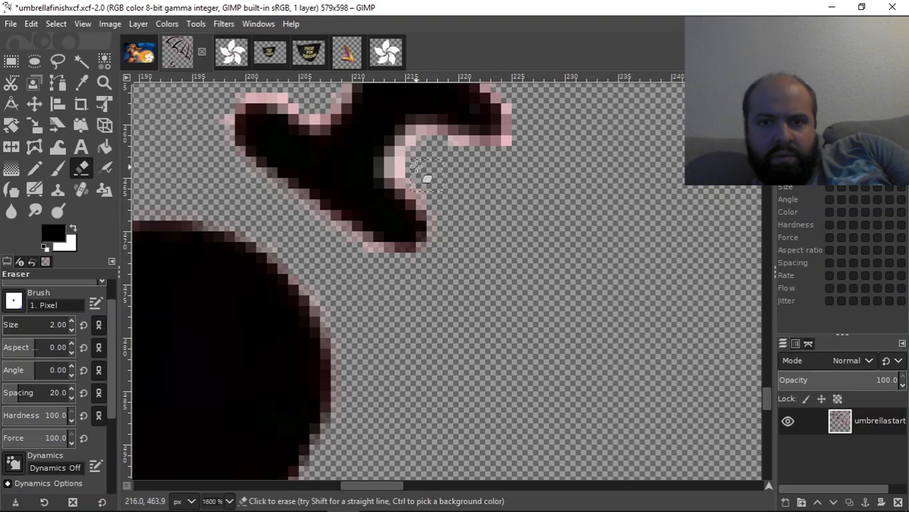
{"action": "mouse_move", "coordinate": [410, 165]}
{"action": "left_mouse_down"}
{"action": "mouse_move", "coordinate": [400, 162]}
{"action": "mouse_move", "coordinate": [442, 143]}
{"action": "mouse_move", "coordinate": [470, 153]}
{"action": "mouse_move", "coordinate": [511, 147]}
{"action": "mouse_move", "coordinate": [529, 127]}
{"action": "mouse_move", "coordinate": [520, 105]}
{"action": "left_mouse_up"}
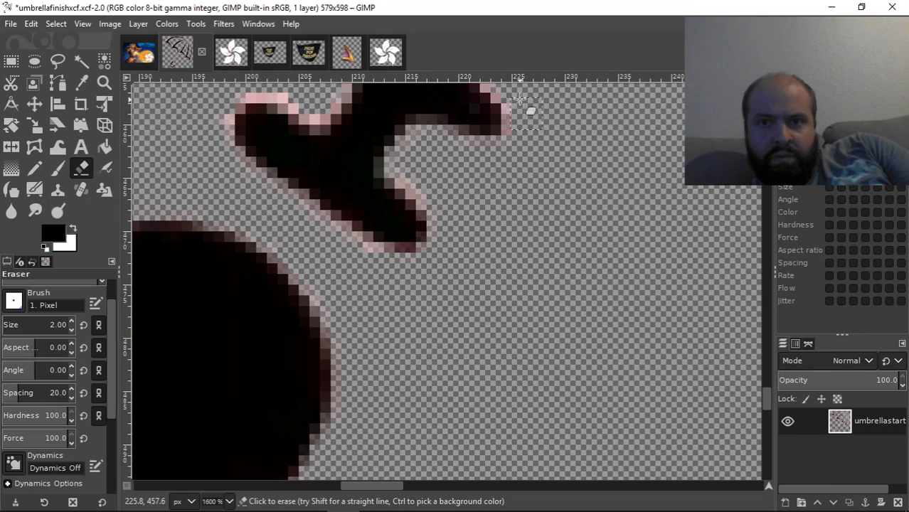
Set the eraser size to 1 and erase the pink fringe around the short left strokes and the lower ring's bottom edge
{"action": "left_click_drag", "start_coordinate": [766, 397], "coordinate": [763, 387]}
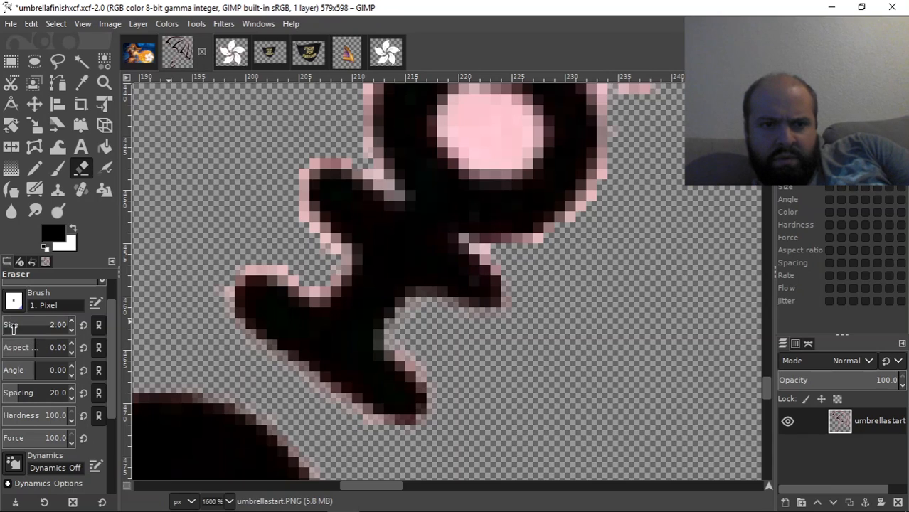
{"action": "left_click_drag", "start_coordinate": [8, 328], "coordinate": [2, 327]}
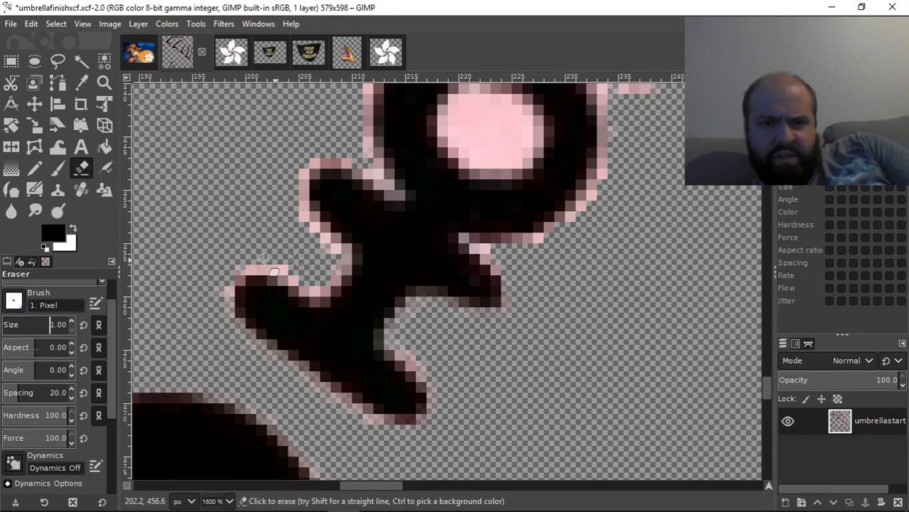
{"action": "mouse_move", "coordinate": [248, 266]}
{"action": "left_mouse_down"}
{"action": "mouse_move", "coordinate": [232, 288]}
{"action": "mouse_move", "coordinate": [296, 278]}
{"action": "left_mouse_up"}
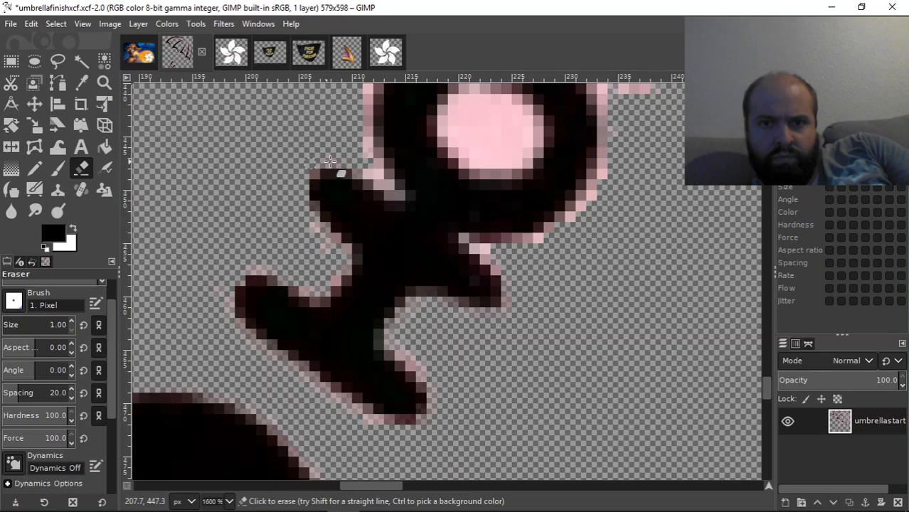
{"action": "left_click_drag", "start_coordinate": [390, 189], "coordinate": [368, 152]}
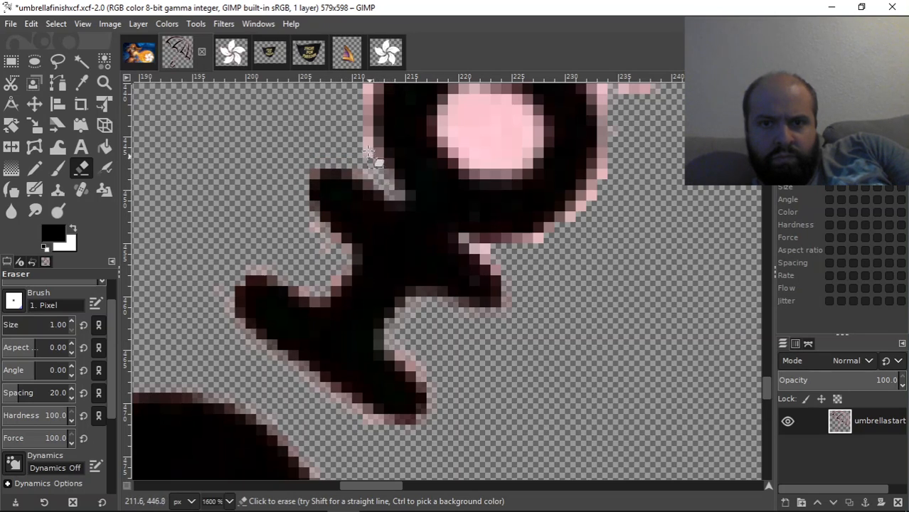
{"action": "mouse_move", "coordinate": [484, 245]}
{"action": "left_mouse_down"}
{"action": "mouse_move", "coordinate": [489, 260]}
{"action": "mouse_move", "coordinate": [511, 243]}
{"action": "left_mouse_up"}
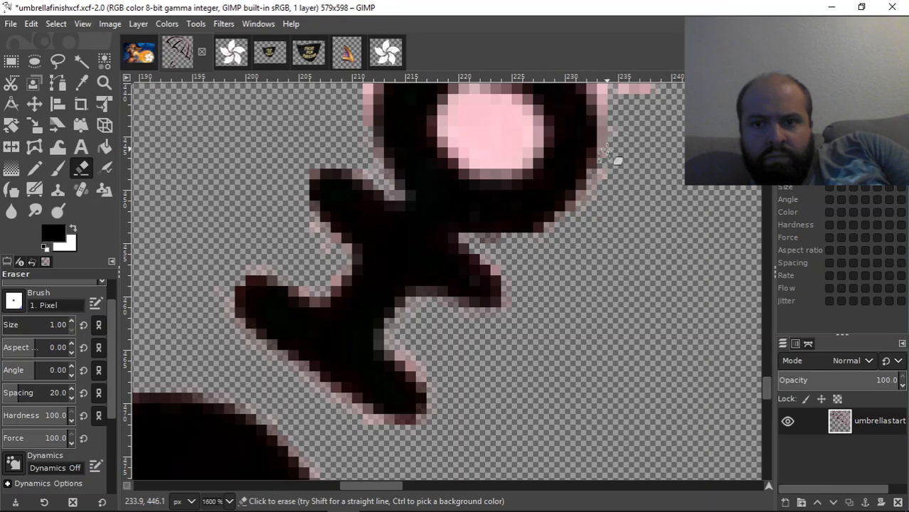
Erase the pink fill inside the lower black ring
{"action": "left_click_drag", "start_coordinate": [763, 389], "coordinate": [762, 379]}
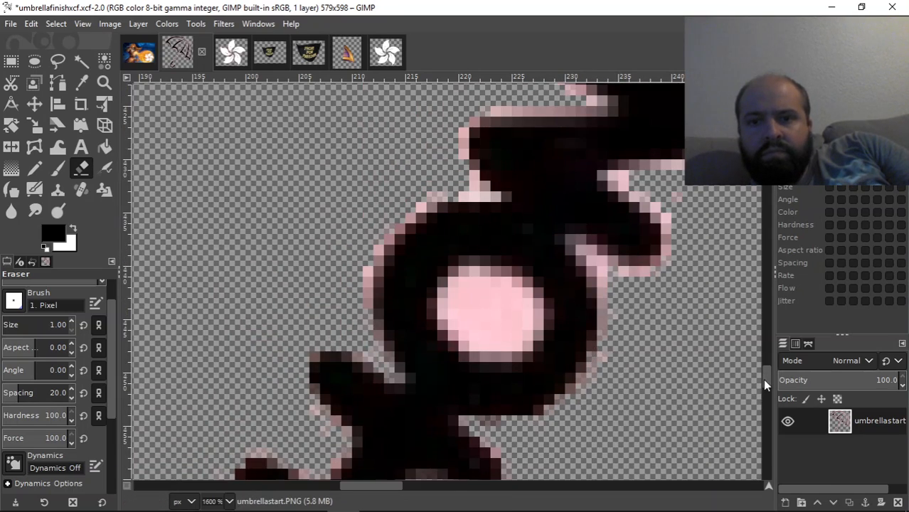
{"action": "mouse_move", "coordinate": [468, 268]}
{"action": "left_mouse_down"}
{"action": "mouse_move", "coordinate": [444, 301]}
{"action": "mouse_move", "coordinate": [463, 336]}
{"action": "mouse_move", "coordinate": [504, 344]}
{"action": "mouse_move", "coordinate": [531, 290]}
{"action": "left_mouse_up"}
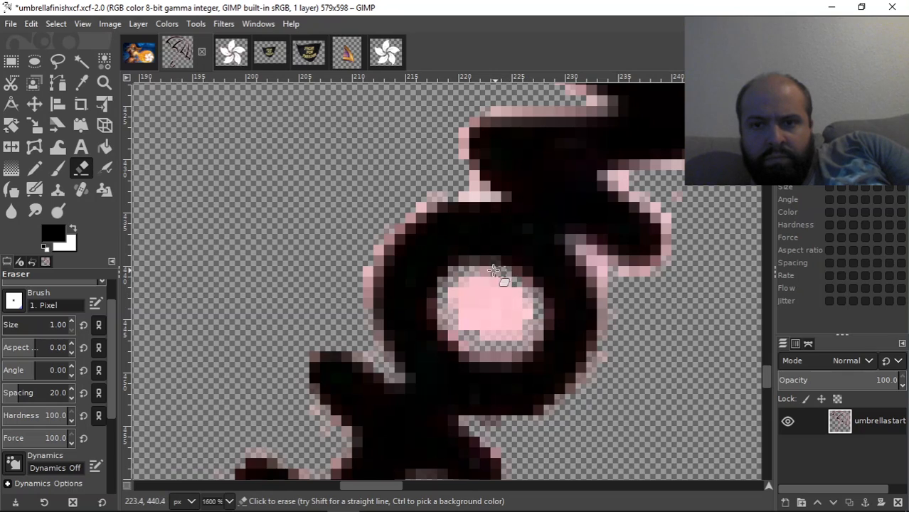
{"action": "mouse_move", "coordinate": [539, 327]}
{"action": "left_mouse_down"}
{"action": "mouse_move", "coordinate": [514, 348]}
{"action": "mouse_move", "coordinate": [464, 343]}
{"action": "left_mouse_up"}
{"action": "mouse_move", "coordinate": [440, 303]}
{"action": "left_mouse_down"}
{"action": "mouse_move", "coordinate": [466, 295]}
{"action": "mouse_move", "coordinate": [499, 311]}
{"action": "mouse_move", "coordinate": [454, 278]}
{"action": "mouse_move", "coordinate": [513, 291]}
{"action": "mouse_move", "coordinate": [475, 279]}
{"action": "left_mouse_up"}
{"action": "mouse_move", "coordinate": [455, 320]}
{"action": "left_mouse_down"}
{"action": "mouse_move", "coordinate": [484, 331]}
{"action": "mouse_move", "coordinate": [469, 299]}
{"action": "mouse_move", "coordinate": [481, 337]}
{"action": "mouse_move", "coordinate": [466, 303]}
{"action": "mouse_move", "coordinate": [482, 333]}
{"action": "mouse_move", "coordinate": [481, 308]}
{"action": "mouse_move", "coordinate": [498, 333]}
{"action": "mouse_move", "coordinate": [492, 315]}
{"action": "mouse_move", "coordinate": [501, 303]}
{"action": "mouse_move", "coordinate": [518, 335]}
{"action": "mouse_move", "coordinate": [523, 305]}
{"action": "left_mouse_up"}
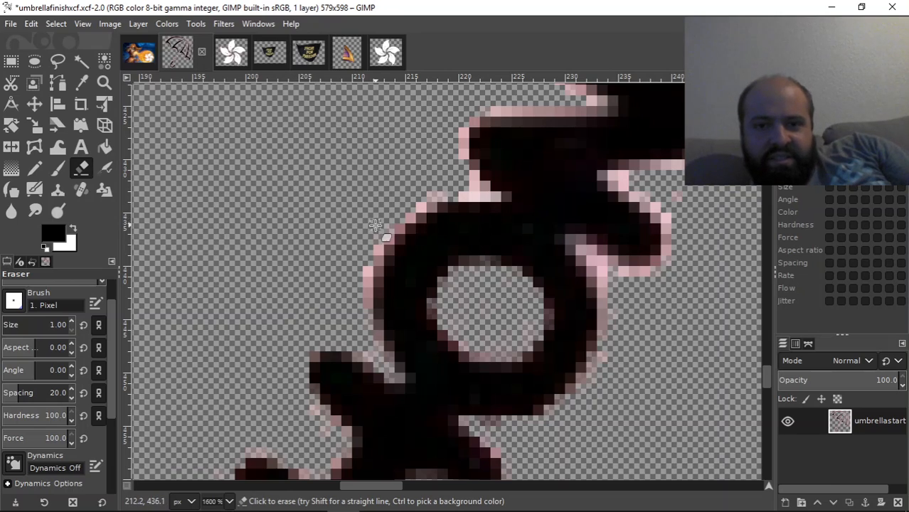
Erase the pink fringe around the lower ring's outer edge and the strokes joined above it, including the upper left stub
{"action": "left_click_drag", "start_coordinate": [375, 245], "coordinate": [364, 305]}
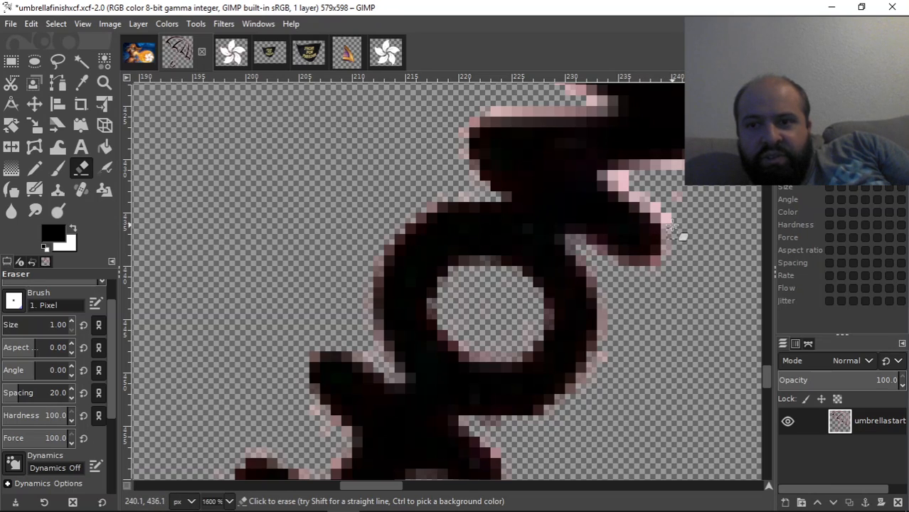
{"action": "mouse_move", "coordinate": [668, 204]}
{"action": "left_mouse_down"}
{"action": "mouse_move", "coordinate": [637, 194]}
{"action": "mouse_move", "coordinate": [660, 210]}
{"action": "mouse_move", "coordinate": [613, 176]}
{"action": "mouse_move", "coordinate": [648, 171]}
{"action": "left_mouse_up"}
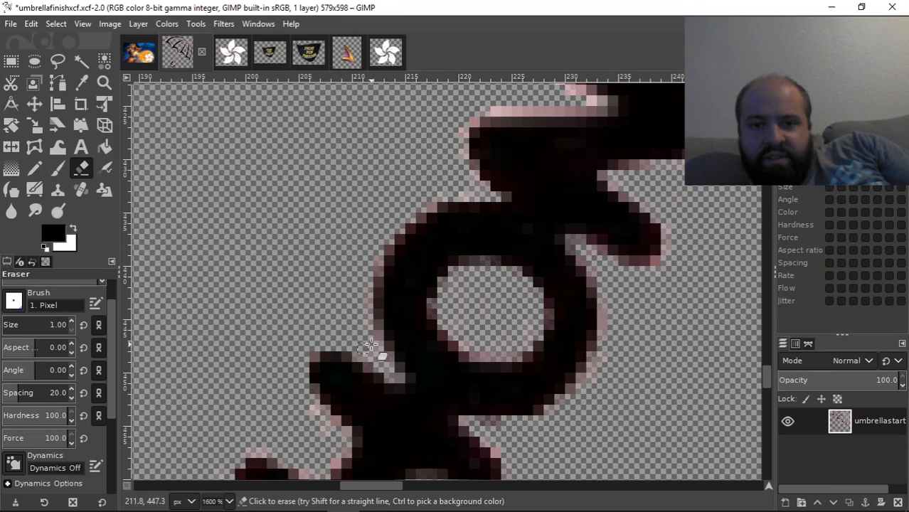
{"action": "left_click_drag", "start_coordinate": [765, 377], "coordinate": [766, 367]}
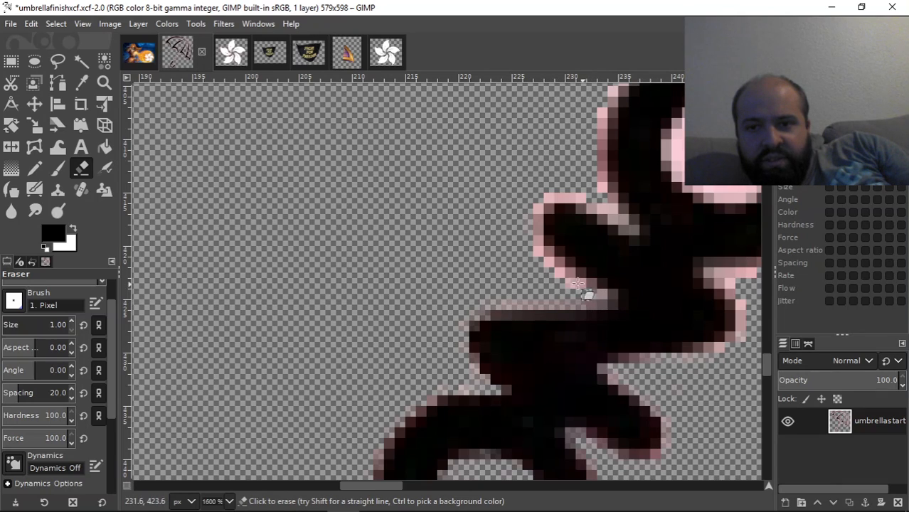
{"action": "mouse_move", "coordinate": [556, 271]}
{"action": "left_mouse_down"}
{"action": "mouse_move", "coordinate": [528, 207]}
{"action": "mouse_move", "coordinate": [582, 199]}
{"action": "mouse_move", "coordinate": [627, 223]}
{"action": "mouse_move", "coordinate": [620, 220]}
{"action": "left_mouse_up"}
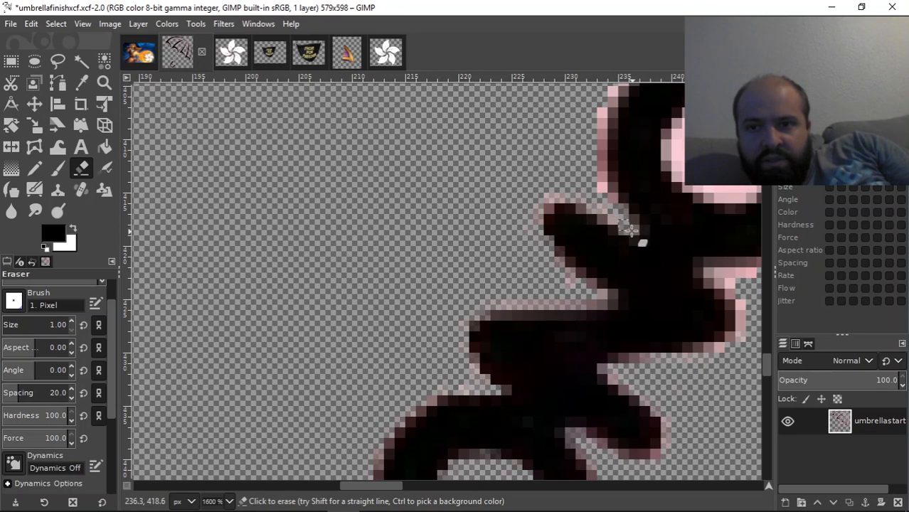
Erase the pink fringe along the right end of the middle stroke and the right outer edge of the upper loop
{"action": "left_click_drag", "start_coordinate": [374, 489], "coordinate": [398, 489]}
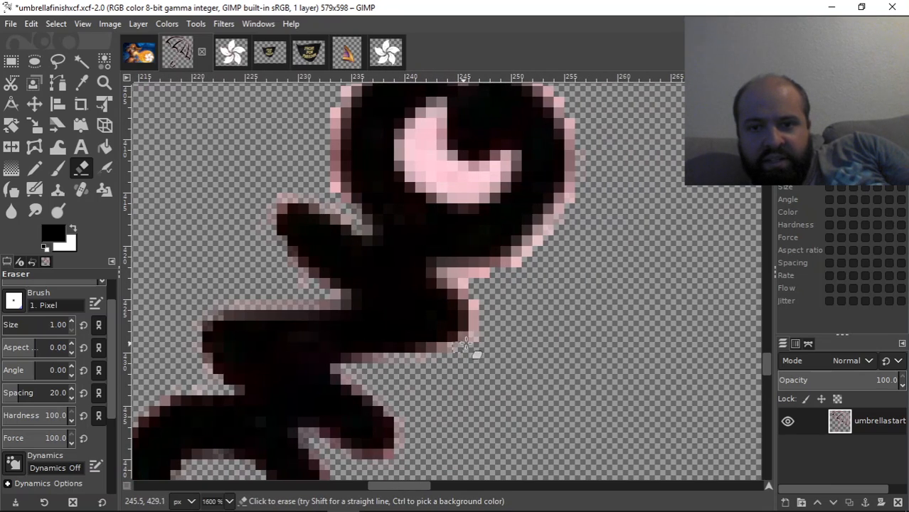
{"action": "mouse_move", "coordinate": [475, 331]}
{"action": "left_mouse_down"}
{"action": "mouse_move", "coordinate": [475, 306]}
{"action": "mouse_move", "coordinate": [442, 269]}
{"action": "mouse_move", "coordinate": [504, 276]}
{"action": "mouse_move", "coordinate": [474, 272]}
{"action": "mouse_move", "coordinate": [535, 251]}
{"action": "mouse_move", "coordinate": [520, 258]}
{"action": "mouse_move", "coordinate": [562, 220]}
{"action": "mouse_move", "coordinate": [566, 209]}
{"action": "mouse_move", "coordinate": [532, 248]}
{"action": "mouse_move", "coordinate": [576, 172]}
{"action": "left_mouse_up"}
{"action": "left_click_drag", "start_coordinate": [576, 141], "coordinate": [569, 121]}
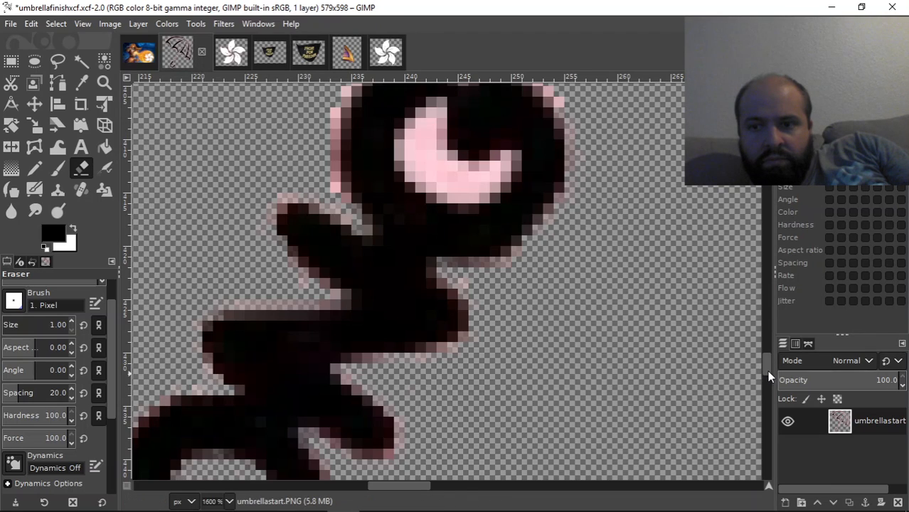
Erase the pink fringe up the upper loop's left outer edge and across its notched top
{"action": "scroll", "coordinate": [764, 365], "scroll_direction": "up", "scroll_amount": 3}
{"action": "left_click_drag", "start_coordinate": [268, 322], "coordinate": [337, 314]}
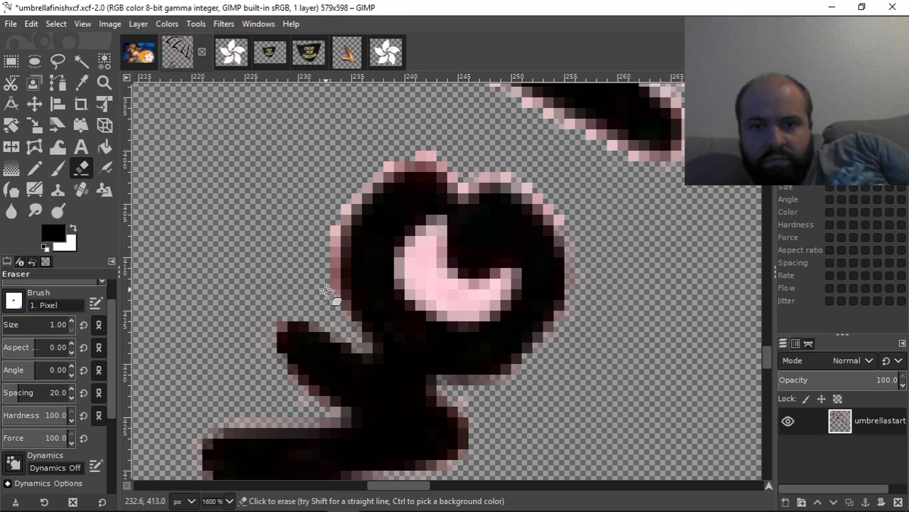
{"action": "left_click_drag", "start_coordinate": [327, 261], "coordinate": [336, 221]}
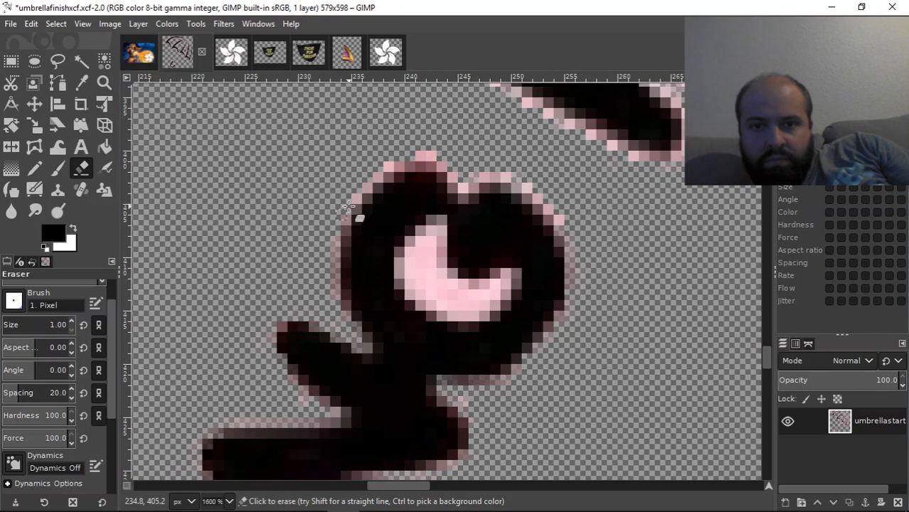
{"action": "left_click_drag", "start_coordinate": [384, 168], "coordinate": [441, 155]}
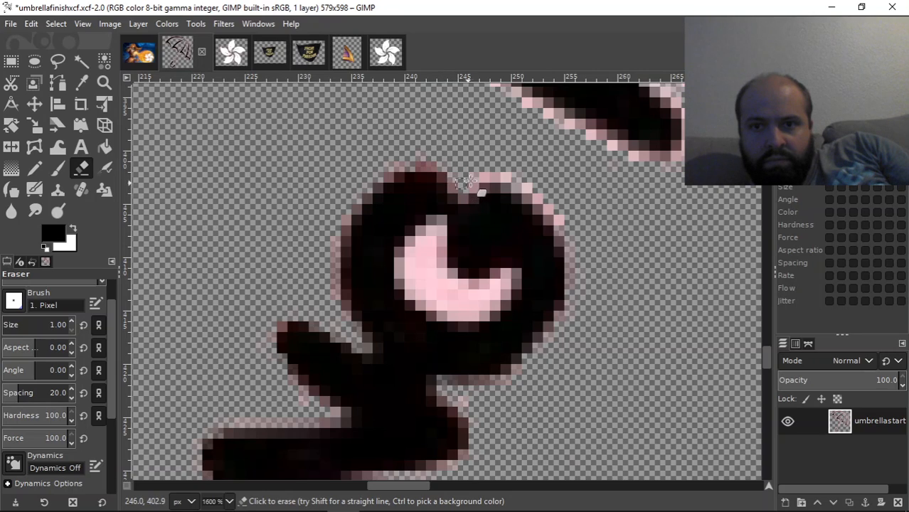
{"action": "left_click_drag", "start_coordinate": [489, 177], "coordinate": [537, 188]}
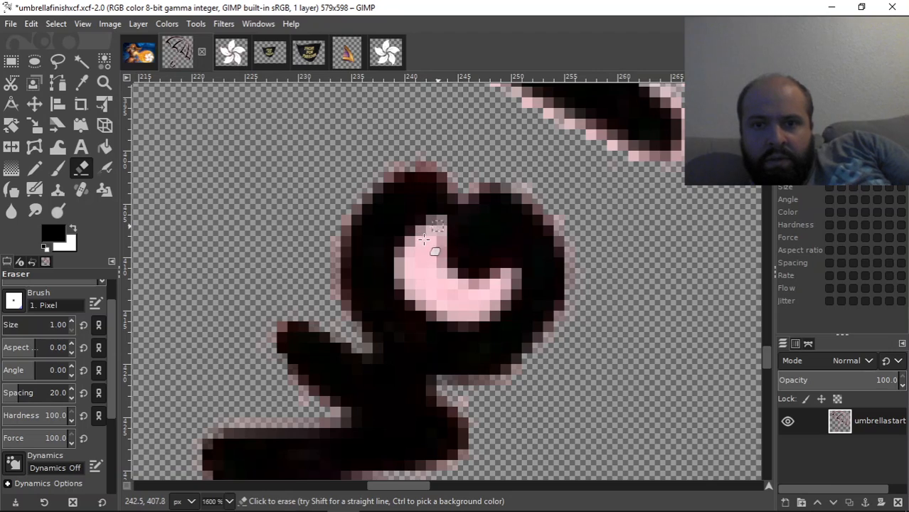
Erase the pink fill inside the loop of the lower letter G, redoing the first stroke
{"action": "left_click_drag", "start_coordinate": [407, 251], "coordinate": [396, 276]}
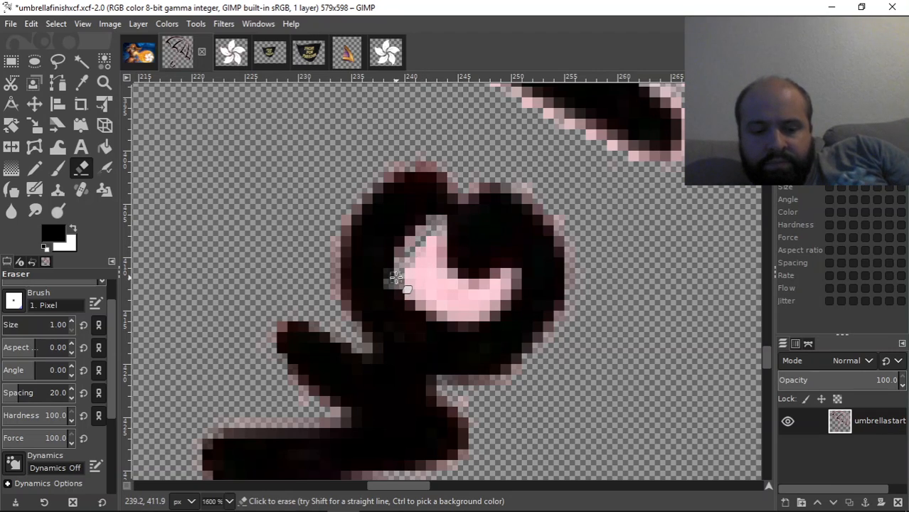
{"action": "key", "text": "ctrl+z"}
{"action": "mouse_move", "coordinate": [438, 213]}
{"action": "left_mouse_down"}
{"action": "mouse_move", "coordinate": [418, 243]}
{"action": "mouse_move", "coordinate": [411, 282]}
{"action": "mouse_move", "coordinate": [403, 265]}
{"action": "mouse_move", "coordinate": [415, 293]}
{"action": "mouse_move", "coordinate": [434, 297]}
{"action": "mouse_move", "coordinate": [429, 240]}
{"action": "left_mouse_up"}
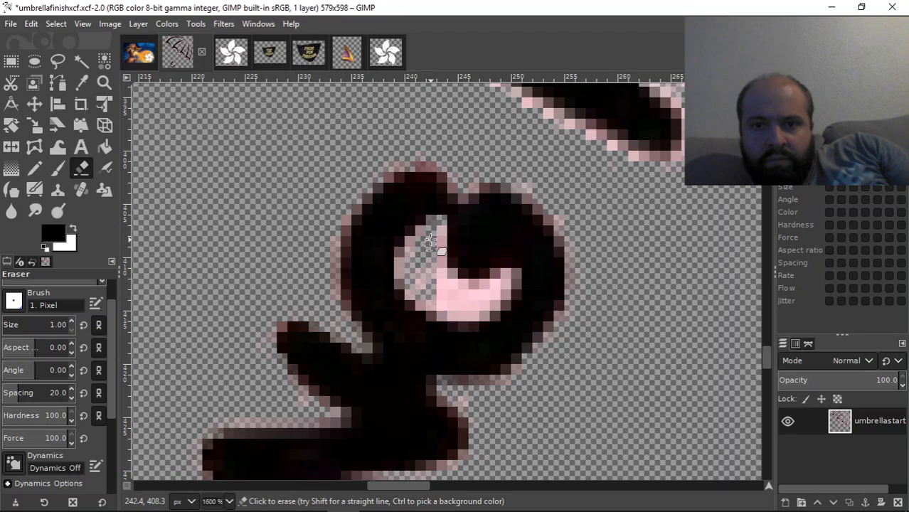
{"action": "mouse_move", "coordinate": [449, 280]}
{"action": "left_mouse_down"}
{"action": "mouse_move", "coordinate": [458, 313]}
{"action": "mouse_move", "coordinate": [448, 304]}
{"action": "mouse_move", "coordinate": [481, 302]}
{"action": "mouse_move", "coordinate": [466, 305]}
{"action": "mouse_move", "coordinate": [495, 286]}
{"action": "mouse_move", "coordinate": [460, 293]}
{"action": "mouse_move", "coordinate": [507, 273]}
{"action": "left_mouse_up"}
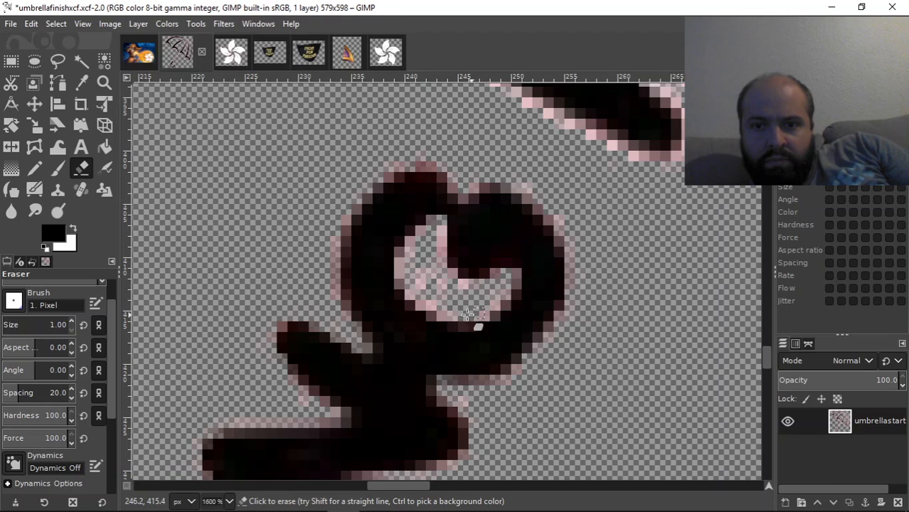
{"action": "left_click_drag", "start_coordinate": [414, 290], "coordinate": [467, 288]}
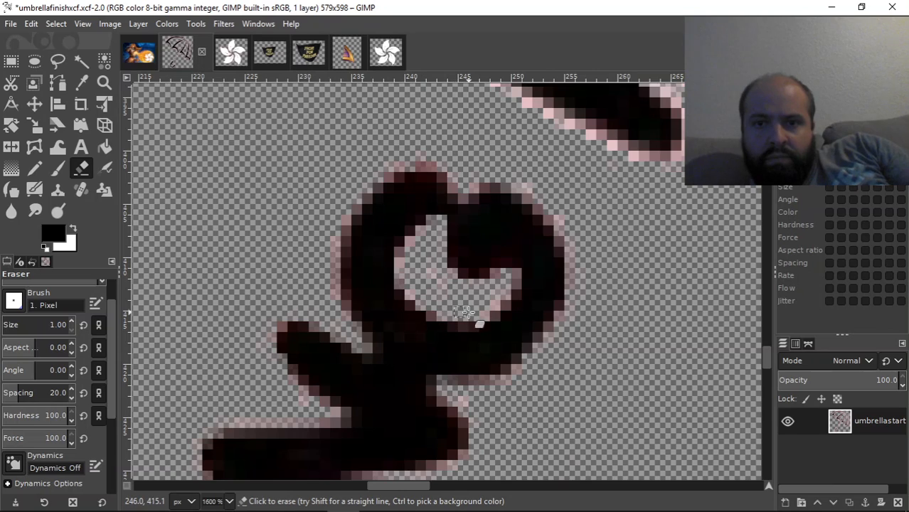
Erase the pink fringe around the left tip and along the lower left edge of the letter K
{"action": "left_click_drag", "start_coordinate": [766, 349], "coordinate": [766, 338]}
{"action": "key", "text": "minus"}
{"action": "mouse_move", "coordinate": [377, 487]}
{"action": "left_mouse_down"}
{"action": "mouse_move", "coordinate": [424, 483]}
{"action": "mouse_move", "coordinate": [403, 475]}
{"action": "left_mouse_up"}
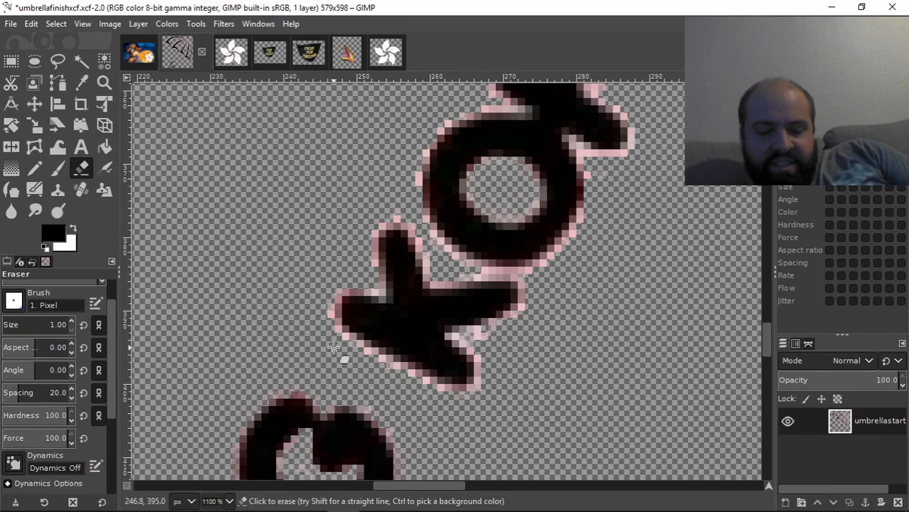
{"action": "scroll", "coordinate": [332, 349], "scroll_direction": "up", "scroll_amount": 3}
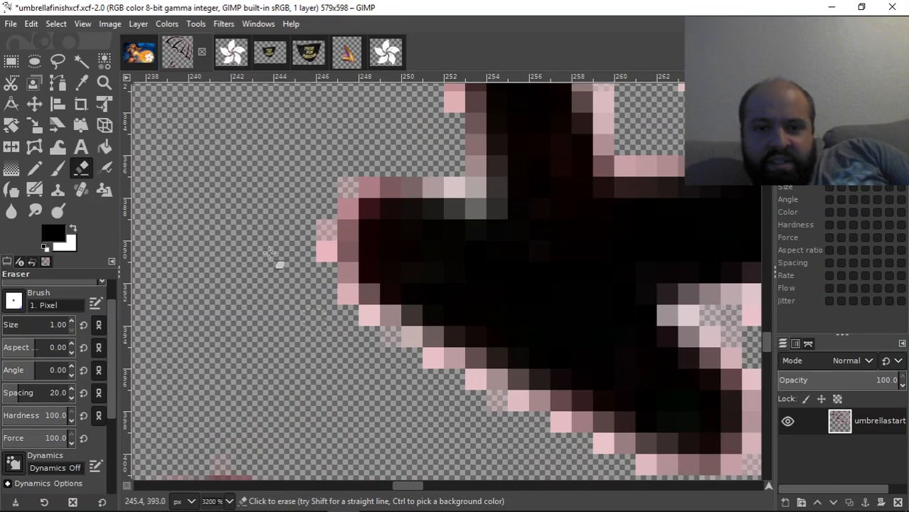
{"action": "left_click_drag", "start_coordinate": [326, 256], "coordinate": [328, 221]}
{"action": "mouse_move", "coordinate": [326, 291]}
{"action": "left_mouse_down"}
{"action": "mouse_move", "coordinate": [396, 351]}
{"action": "mouse_move", "coordinate": [390, 340]}
{"action": "mouse_move", "coordinate": [486, 387]}
{"action": "mouse_move", "coordinate": [340, 281]}
{"action": "left_mouse_up"}
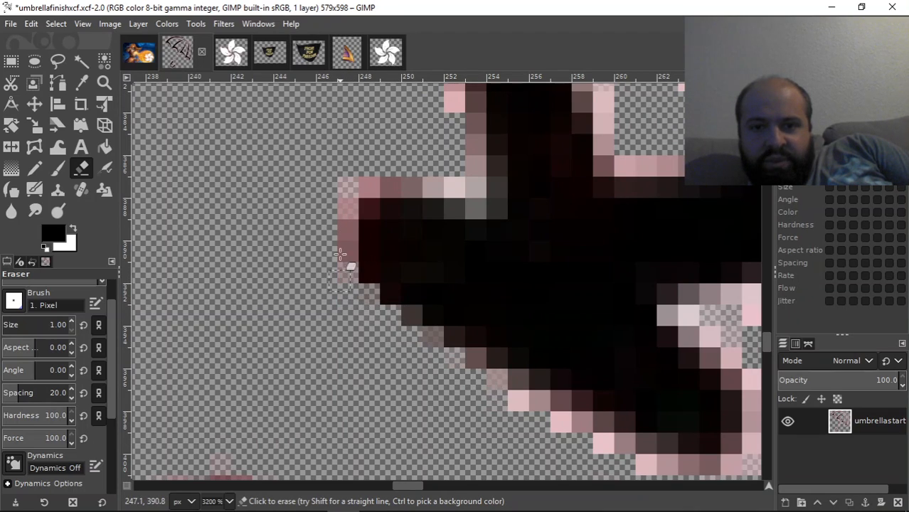
{"action": "mouse_move", "coordinate": [341, 207]}
{"action": "left_mouse_down"}
{"action": "mouse_move", "coordinate": [385, 197]}
{"action": "mouse_move", "coordinate": [372, 209]}
{"action": "left_mouse_up"}
{"action": "mouse_move", "coordinate": [490, 377]}
{"action": "left_mouse_down"}
{"action": "mouse_move", "coordinate": [572, 432]}
{"action": "mouse_move", "coordinate": [506, 398]}
{"action": "mouse_move", "coordinate": [501, 411]}
{"action": "mouse_move", "coordinate": [662, 471]}
{"action": "mouse_move", "coordinate": [583, 436]}
{"action": "left_mouse_up"}
Erase the pink fringe along the right side of the K, around both arms and the upper edge of the top arm
{"action": "left_click_drag", "start_coordinate": [408, 485], "coordinate": [430, 490]}
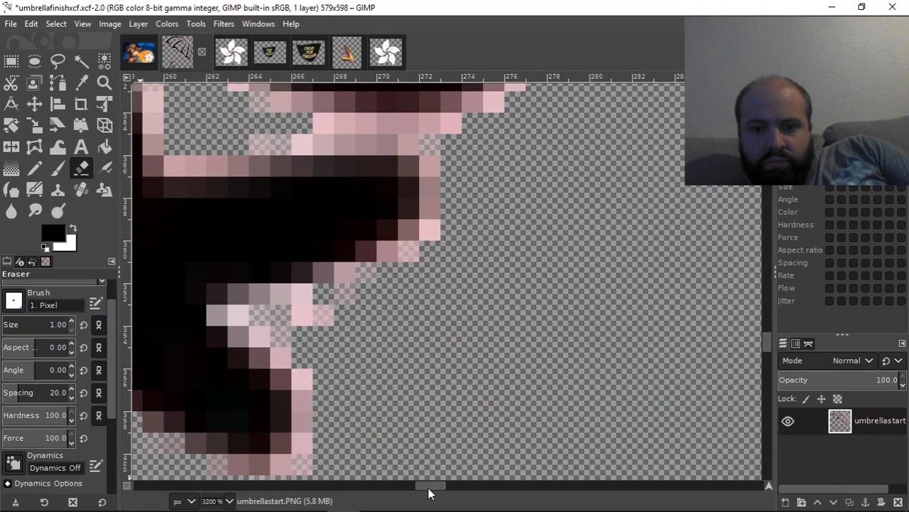
{"action": "mouse_move", "coordinate": [274, 466]}
{"action": "left_mouse_down"}
{"action": "mouse_move", "coordinate": [319, 432]}
{"action": "mouse_move", "coordinate": [282, 339]}
{"action": "mouse_move", "coordinate": [238, 307]}
{"action": "mouse_move", "coordinate": [299, 364]}
{"action": "mouse_move", "coordinate": [272, 307]}
{"action": "mouse_move", "coordinate": [369, 301]}
{"action": "mouse_move", "coordinate": [365, 272]}
{"action": "mouse_move", "coordinate": [434, 244]}
{"action": "mouse_move", "coordinate": [389, 259]}
{"action": "mouse_move", "coordinate": [451, 206]}
{"action": "mouse_move", "coordinate": [420, 132]}
{"action": "mouse_move", "coordinate": [432, 170]}
{"action": "mouse_move", "coordinate": [378, 142]}
{"action": "mouse_move", "coordinate": [300, 136]}
{"action": "mouse_move", "coordinate": [379, 121]}
{"action": "mouse_move", "coordinate": [427, 125]}
{"action": "mouse_move", "coordinate": [437, 146]}
{"action": "left_mouse_up"}
{"action": "mouse_move", "coordinate": [251, 152]}
{"action": "left_mouse_down"}
{"action": "mouse_move", "coordinate": [179, 154]}
{"action": "mouse_move", "coordinate": [196, 158]}
{"action": "left_mouse_up"}
Erase the pink fringe around the K's upper stub, the O's lower outer edge and the N's lower right stub
{"action": "scroll", "coordinate": [763, 334], "scroll_direction": "up", "scroll_amount": 5}
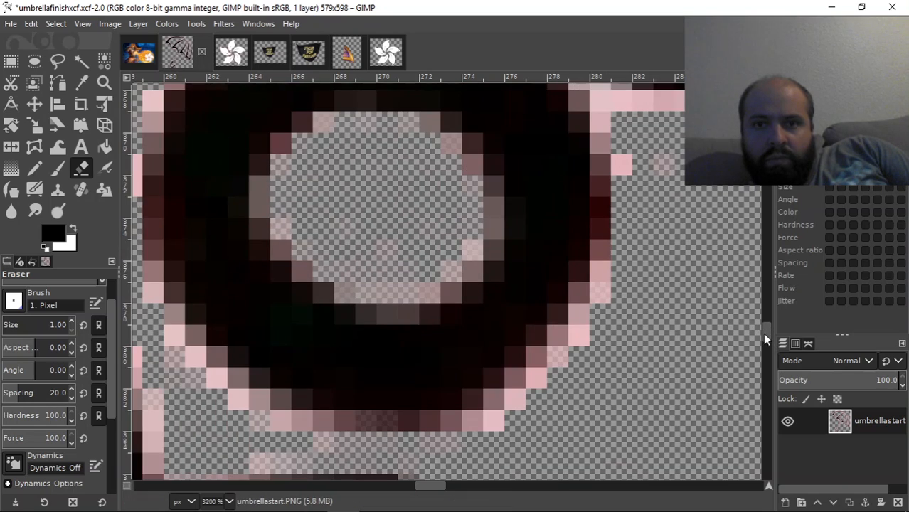
{"action": "key", "text": "plus"}
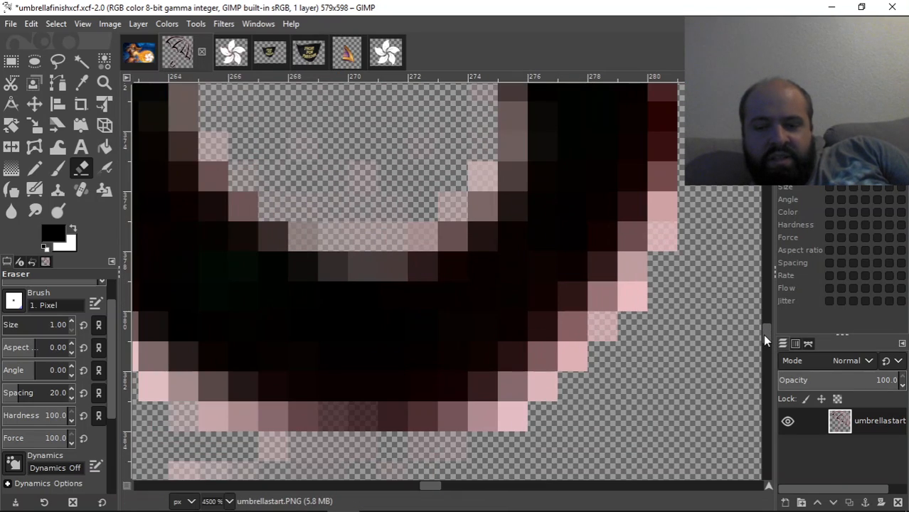
{"action": "key", "text": "minus"}
{"action": "key", "text": "minus"}
{"action": "key", "text": "minus"}
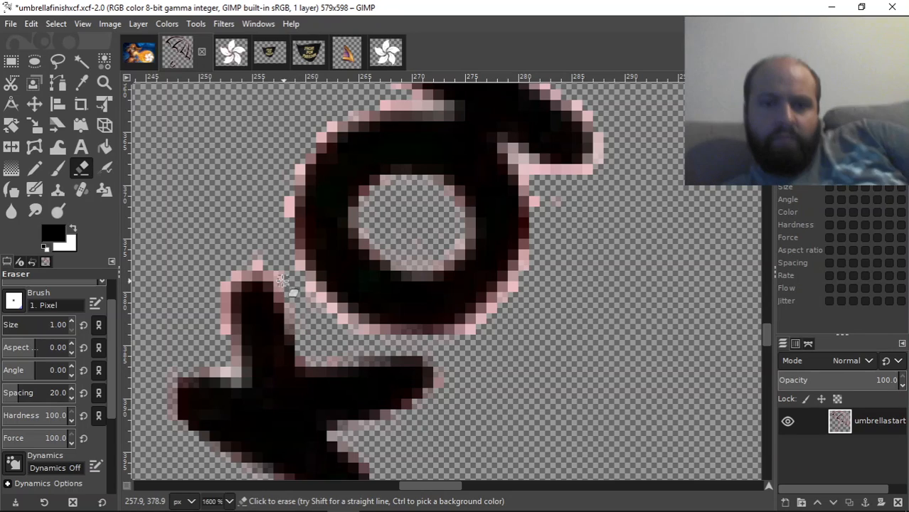
{"action": "mouse_move", "coordinate": [269, 265]}
{"action": "left_mouse_down"}
{"action": "mouse_move", "coordinate": [241, 264]}
{"action": "mouse_move", "coordinate": [264, 267]}
{"action": "mouse_move", "coordinate": [245, 268]}
{"action": "mouse_move", "coordinate": [238, 285]}
{"action": "mouse_move", "coordinate": [234, 277]}
{"action": "mouse_move", "coordinate": [220, 292]}
{"action": "mouse_move", "coordinate": [233, 353]}
{"action": "left_mouse_up"}
{"action": "left_click_drag", "start_coordinate": [288, 188], "coordinate": [290, 227]}
{"action": "left_click_drag", "start_coordinate": [312, 283], "coordinate": [352, 326]}
{"action": "mouse_move", "coordinate": [310, 289]}
{"action": "left_mouse_down"}
{"action": "mouse_move", "coordinate": [404, 341]}
{"action": "mouse_move", "coordinate": [482, 324]}
{"action": "mouse_move", "coordinate": [469, 318]}
{"action": "mouse_move", "coordinate": [512, 292]}
{"action": "mouse_move", "coordinate": [522, 246]}
{"action": "mouse_move", "coordinate": [522, 264]}
{"action": "mouse_move", "coordinate": [529, 204]}
{"action": "mouse_move", "coordinate": [522, 180]}
{"action": "mouse_move", "coordinate": [537, 218]}
{"action": "left_mouse_up"}
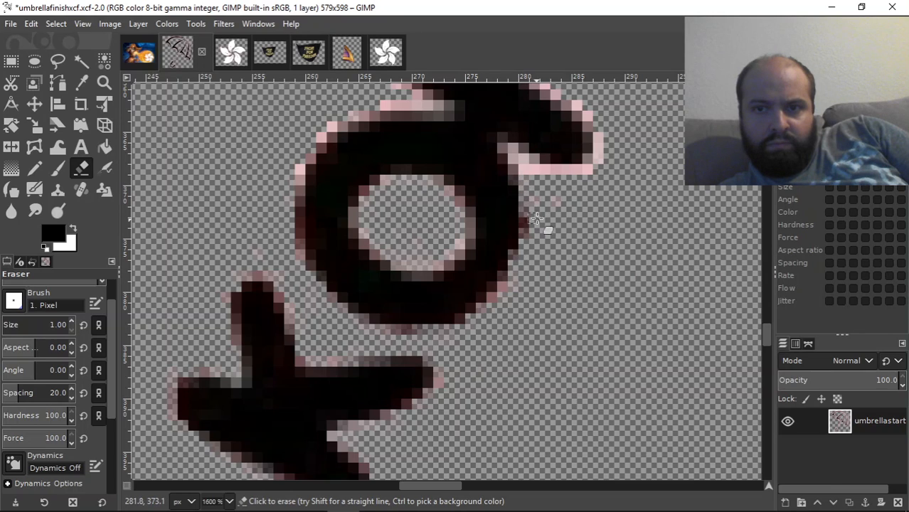
{"action": "mouse_move", "coordinate": [523, 175]}
{"action": "left_mouse_down"}
{"action": "mouse_move", "coordinate": [503, 145]}
{"action": "mouse_move", "coordinate": [542, 173]}
{"action": "mouse_move", "coordinate": [522, 167]}
{"action": "mouse_move", "coordinate": [529, 170]}
{"action": "mouse_move", "coordinate": [601, 167]}
{"action": "mouse_move", "coordinate": [596, 130]}
{"action": "mouse_move", "coordinate": [582, 112]}
{"action": "left_mouse_up"}
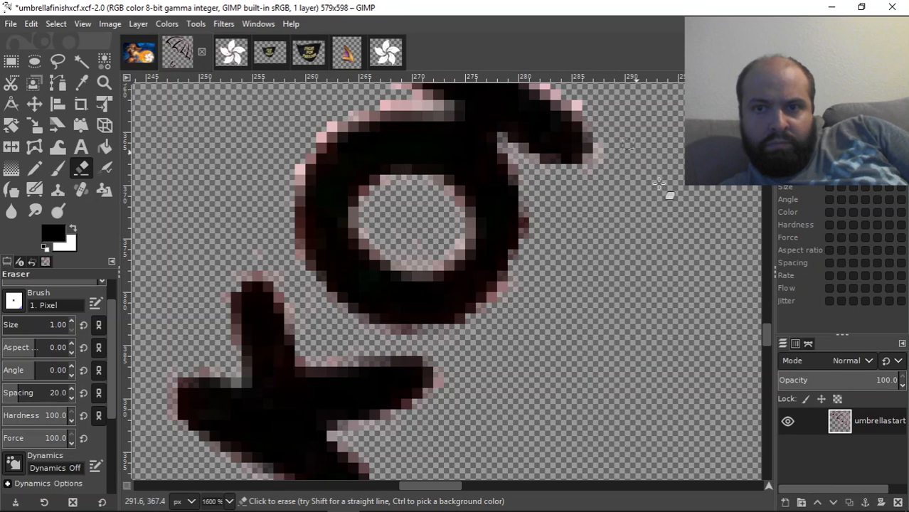
Erase the pink fringe along the O's upper left edge and around the N's left tip and diagonal stroke
{"action": "left_click_drag", "start_coordinate": [767, 334], "coordinate": [763, 322]}
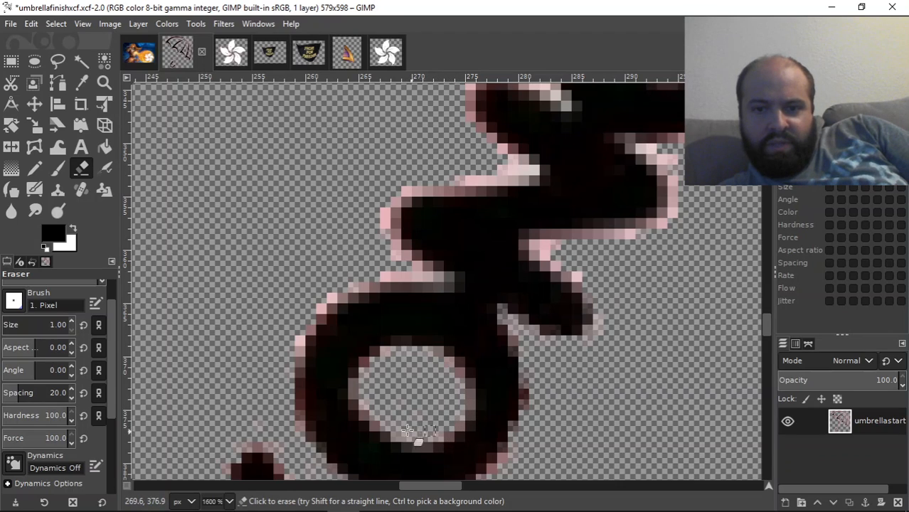
{"action": "left_click_drag", "start_coordinate": [300, 349], "coordinate": [299, 335]}
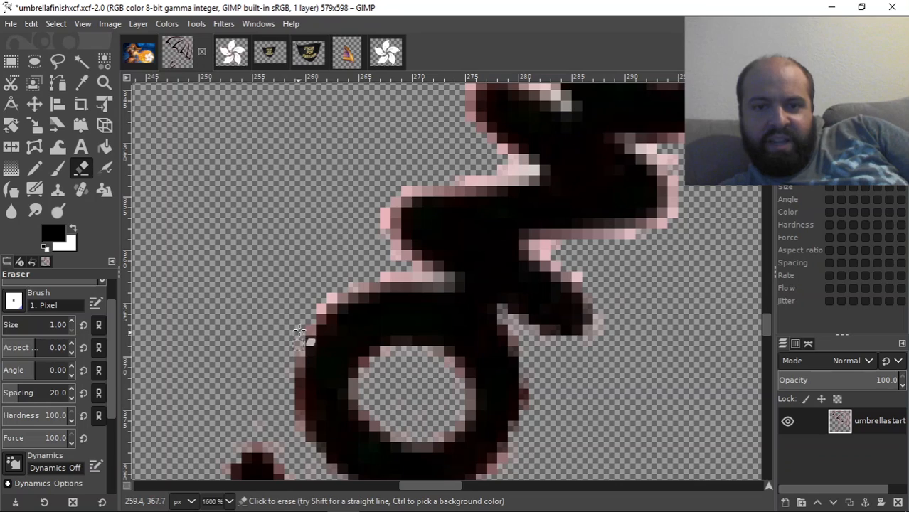
{"action": "left_click", "coordinate": [331, 294]}
{"action": "left_click", "coordinate": [322, 306]}
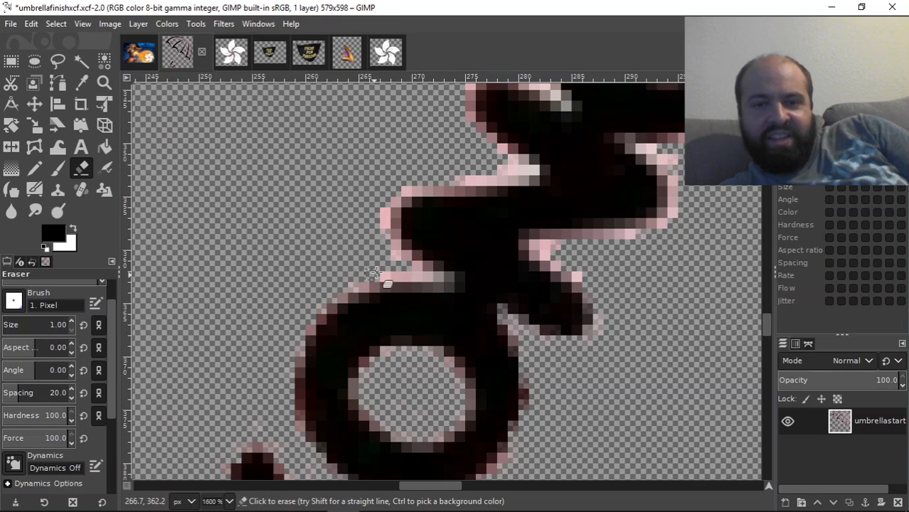
{"action": "mouse_move", "coordinate": [396, 276]}
{"action": "left_mouse_down"}
{"action": "mouse_move", "coordinate": [437, 274]}
{"action": "mouse_move", "coordinate": [390, 247]}
{"action": "left_mouse_up"}
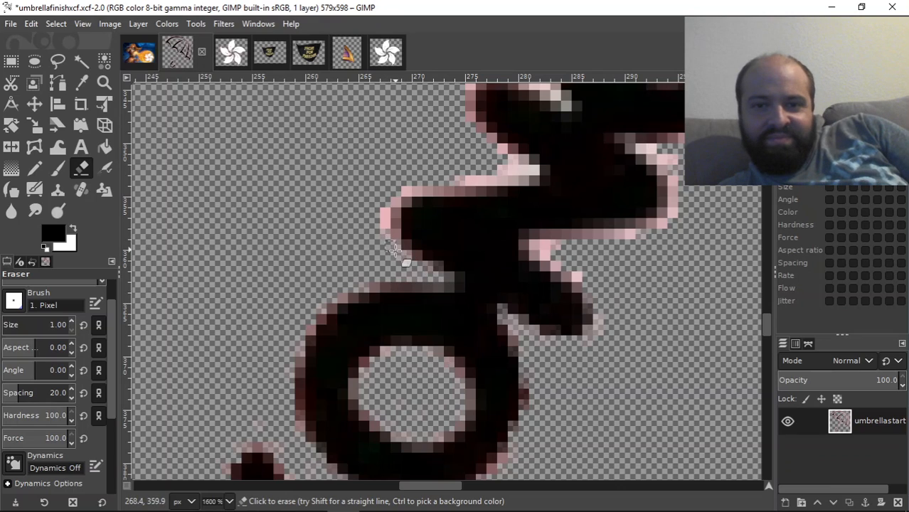
{"action": "mouse_move", "coordinate": [395, 202]}
{"action": "left_mouse_down"}
{"action": "mouse_move", "coordinate": [425, 183]}
{"action": "mouse_move", "coordinate": [413, 189]}
{"action": "mouse_move", "coordinate": [532, 172]}
{"action": "left_mouse_up"}
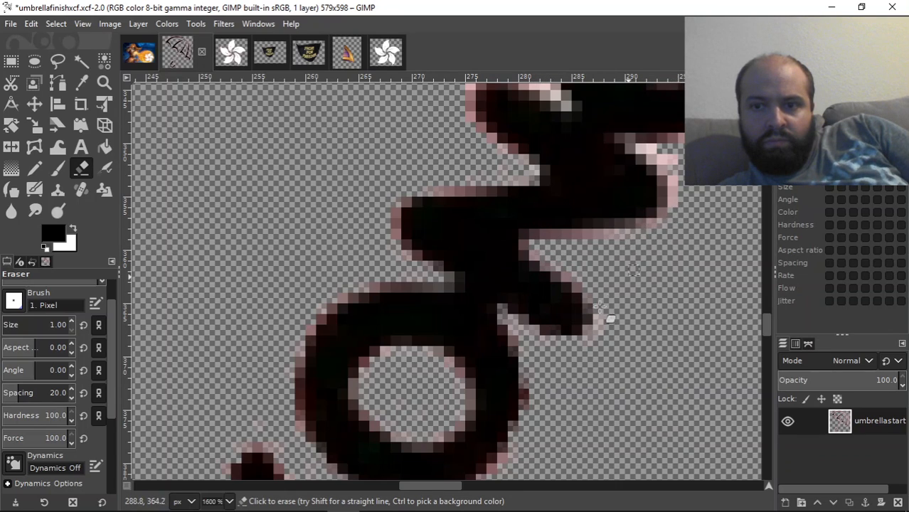
Erase the pink fringe on the outer right edge of the upper letter G and the pink fill inside its loop
{"action": "left_click_drag", "start_coordinate": [765, 326], "coordinate": [764, 314]}
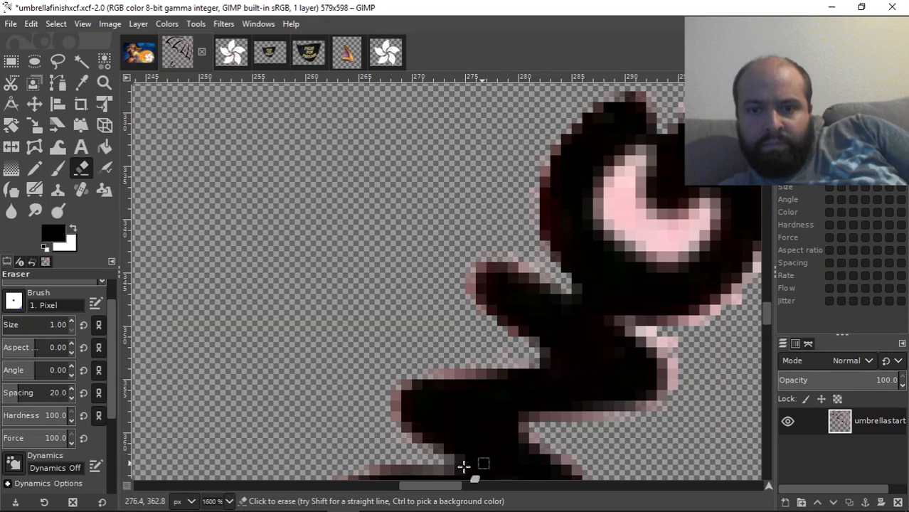
{"action": "left_click_drag", "start_coordinate": [431, 487], "coordinate": [457, 495]}
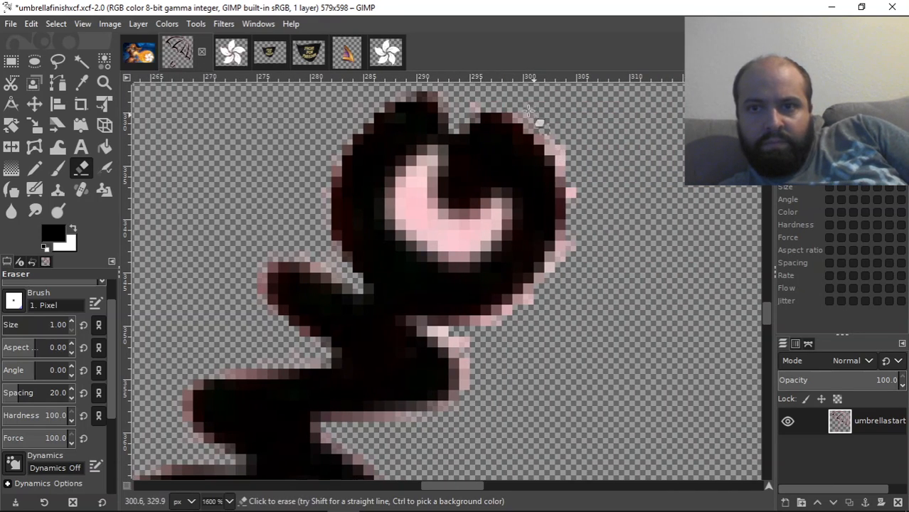
{"action": "left_click_drag", "start_coordinate": [564, 168], "coordinate": [571, 248]}
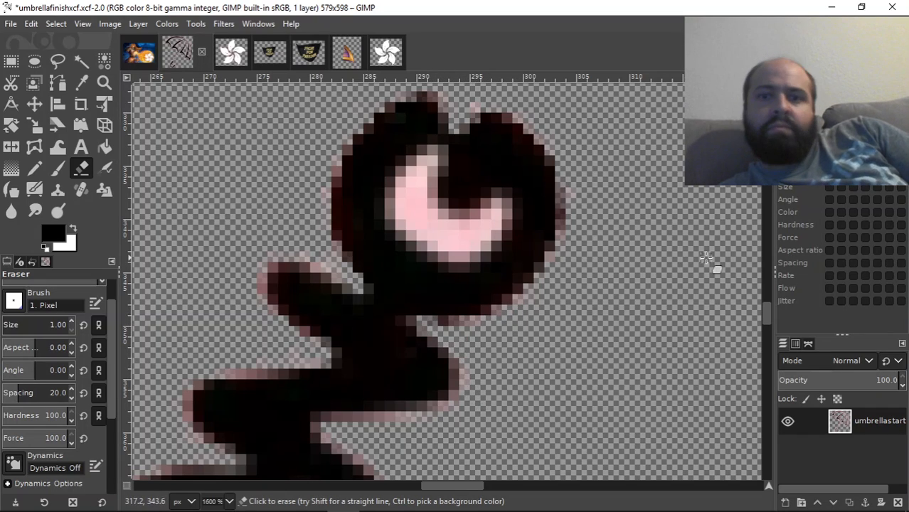
{"action": "mouse_move", "coordinate": [435, 155]}
{"action": "left_mouse_down"}
{"action": "mouse_move", "coordinate": [406, 196]}
{"action": "mouse_move", "coordinate": [423, 234]}
{"action": "mouse_move", "coordinate": [455, 243]}
{"action": "mouse_move", "coordinate": [480, 233]}
{"action": "mouse_move", "coordinate": [497, 209]}
{"action": "mouse_move", "coordinate": [495, 226]}
{"action": "mouse_move", "coordinate": [497, 200]}
{"action": "mouse_move", "coordinate": [470, 247]}
{"action": "mouse_move", "coordinate": [409, 244]}
{"action": "mouse_move", "coordinate": [476, 231]}
{"action": "mouse_move", "coordinate": [421, 226]}
{"action": "mouse_move", "coordinate": [434, 226]}
{"action": "mouse_move", "coordinate": [418, 174]}
{"action": "mouse_move", "coordinate": [424, 206]}
{"action": "mouse_move", "coordinate": [440, 214]}
{"action": "mouse_move", "coordinate": [418, 199]}
{"action": "mouse_move", "coordinate": [420, 154]}
{"action": "mouse_move", "coordinate": [452, 150]}
{"action": "mouse_move", "coordinate": [389, 197]}
{"action": "mouse_move", "coordinate": [403, 226]}
{"action": "left_mouse_up"}
{"action": "left_click_drag", "start_coordinate": [407, 193], "coordinate": [409, 218]}
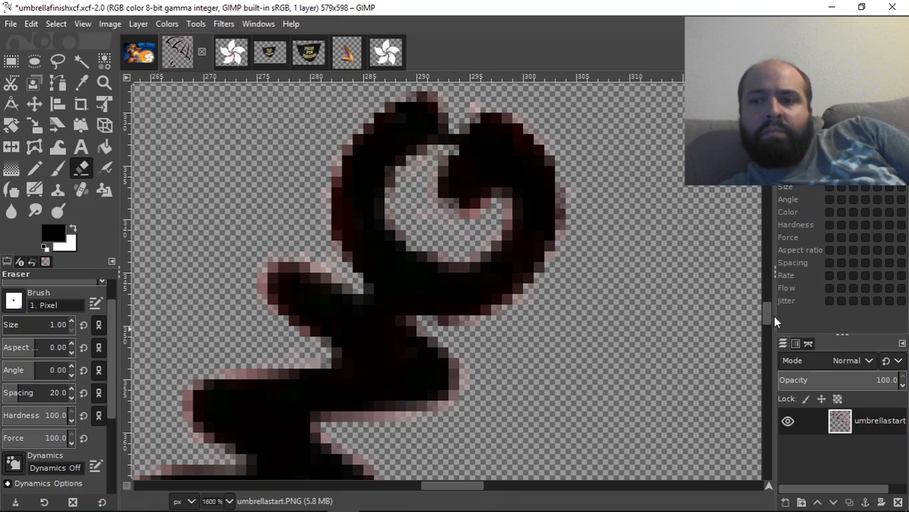
Erase the pink remnants at the lower left corner of the black umbrella panel, using a hard round eraser brush at size 11.65
{"action": "left_click_drag", "start_coordinate": [766, 314], "coordinate": [766, 305]}
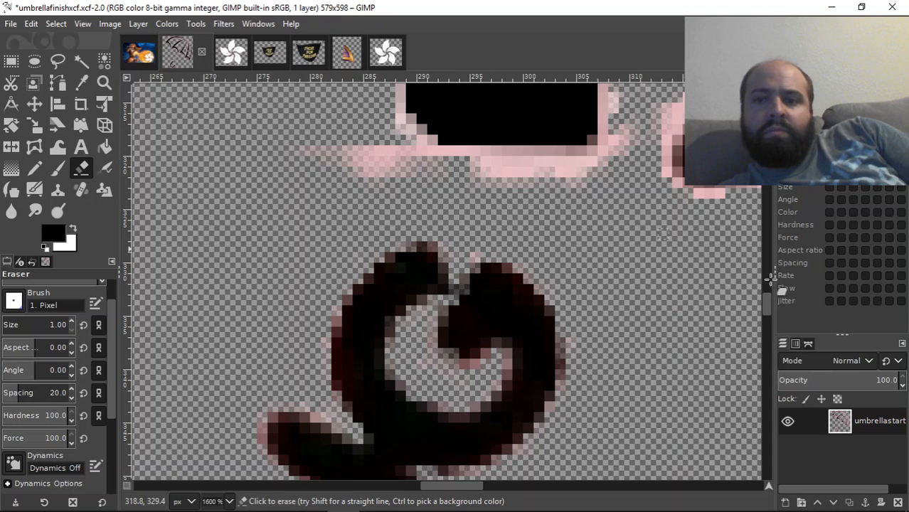
{"action": "mouse_move", "coordinate": [768, 300]}
{"action": "left_mouse_down"}
{"action": "mouse_move", "coordinate": [763, 270]}
{"action": "mouse_move", "coordinate": [770, 299]}
{"action": "left_mouse_up"}
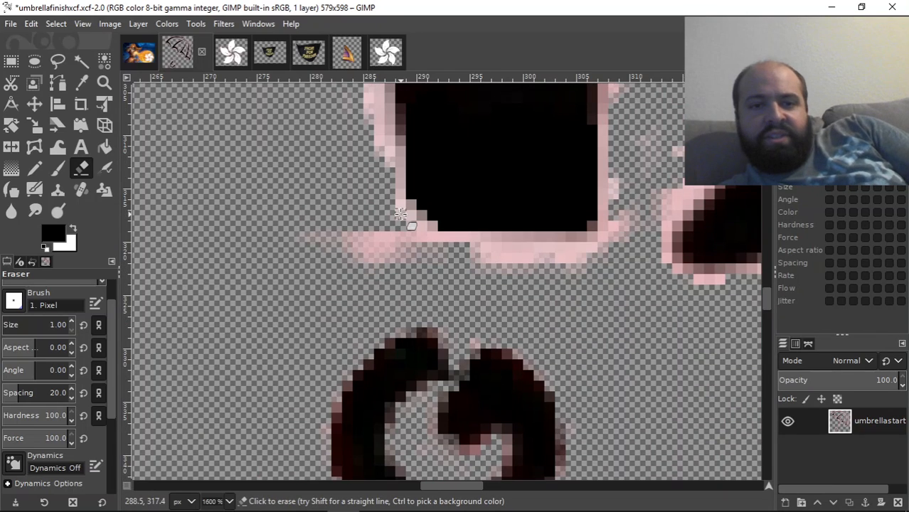
{"action": "left_click", "coordinate": [5, 328]}
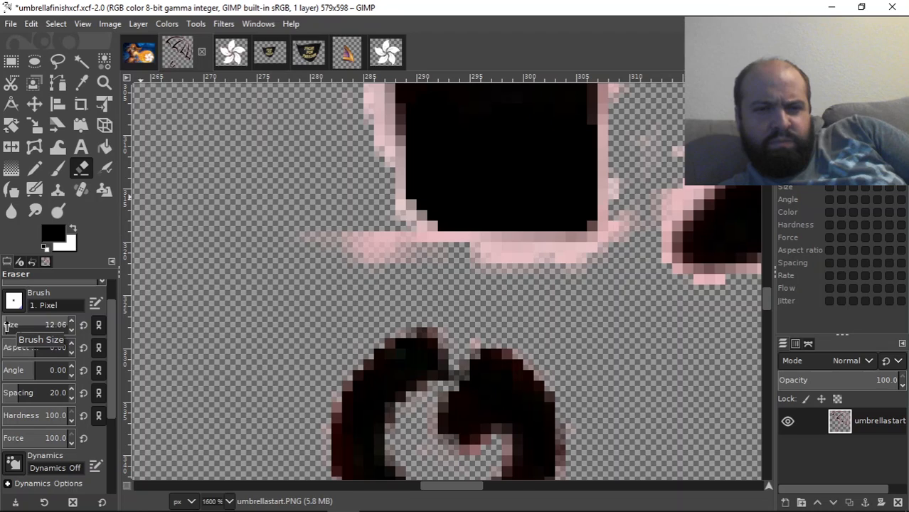
{"action": "left_click_drag", "start_coordinate": [310, 215], "coordinate": [344, 242]}
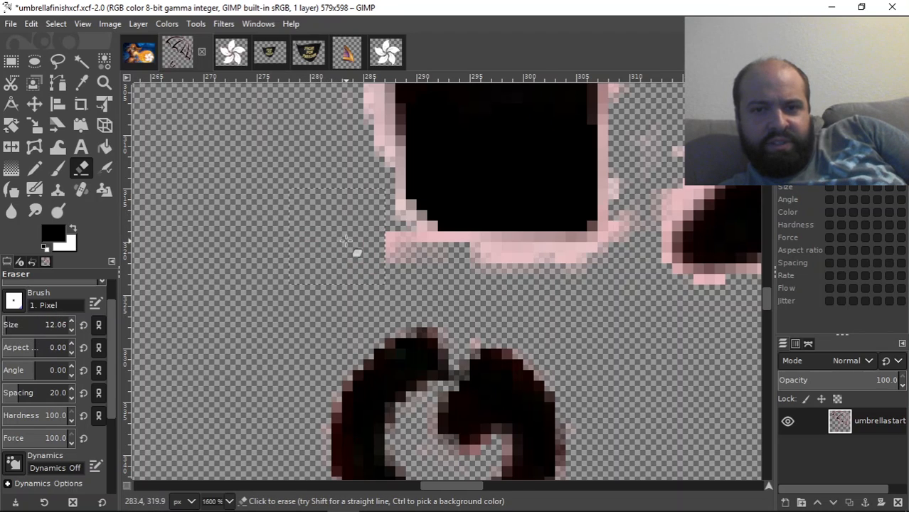
{"action": "left_click", "coordinate": [14, 301]}
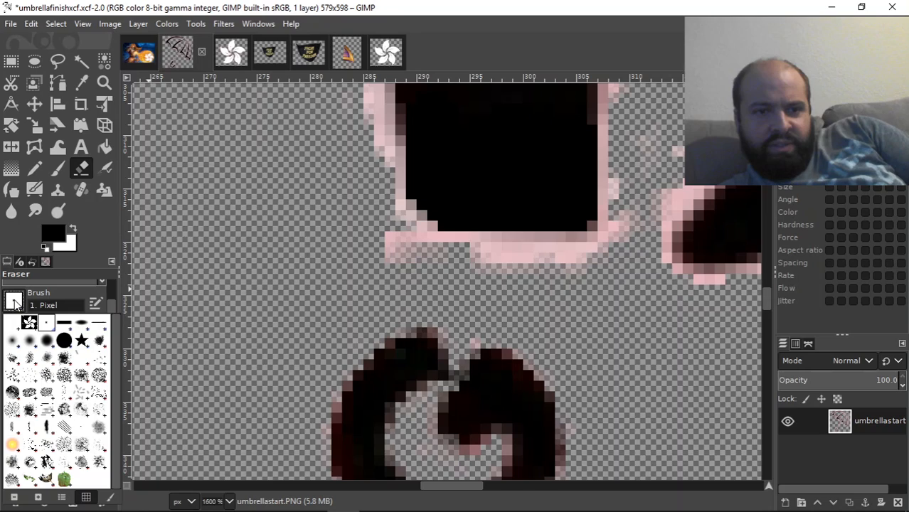
{"action": "left_click", "coordinate": [65, 341]}
{"action": "left_click_drag", "start_coordinate": [44, 325], "coordinate": [10, 327]}
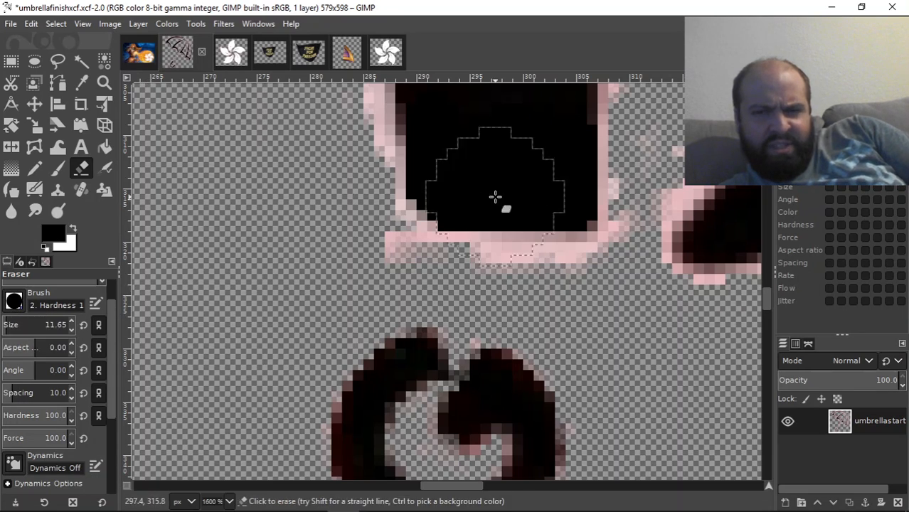
{"action": "left_click_drag", "start_coordinate": [354, 244], "coordinate": [364, 247]}
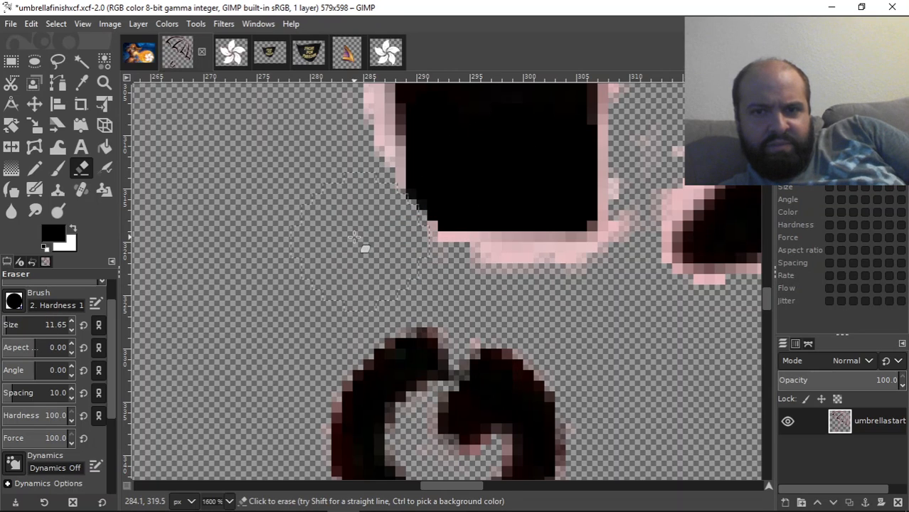
Try to erase the pink fringe along the lower left edge of the umbrella panel above the KONG lettering
{"action": "scroll", "coordinate": [678, 328], "scroll_direction": "up", "scroll_amount": 1}
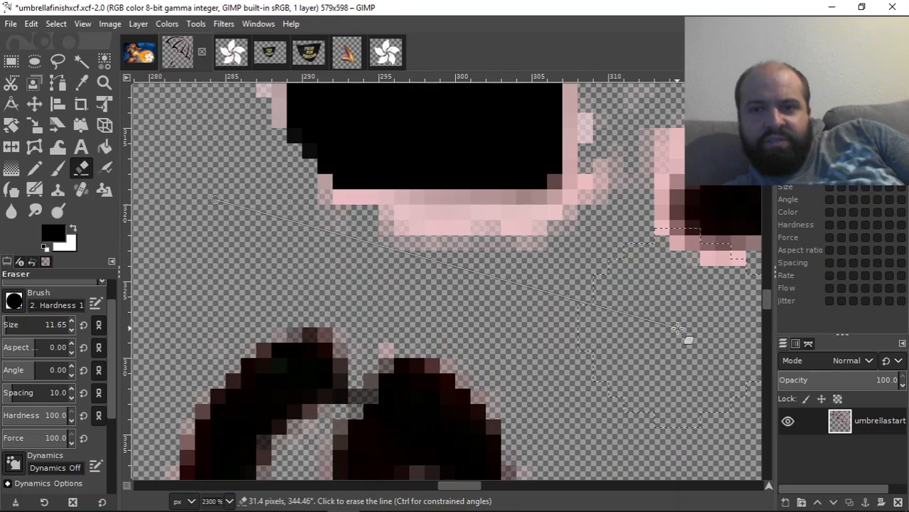
{"action": "scroll", "coordinate": [678, 328], "scroll_direction": "down", "scroll_amount": 2}
{"action": "scroll", "coordinate": [678, 328], "scroll_direction": "down", "scroll_amount": 4}
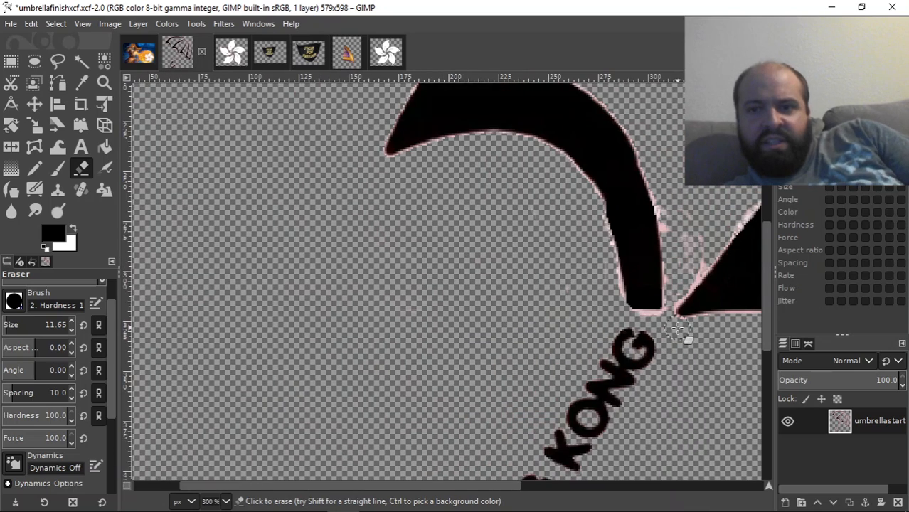
{"action": "scroll", "coordinate": [678, 328], "scroll_direction": "up", "scroll_amount": 1}
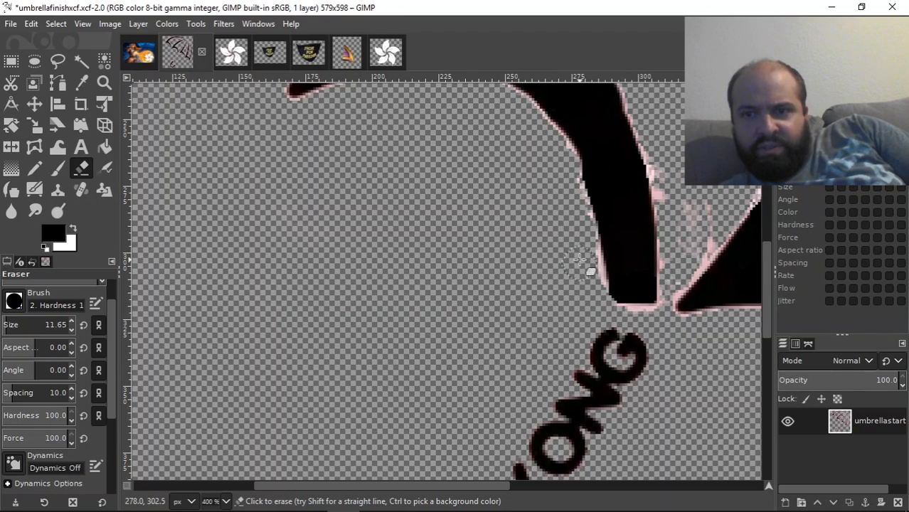
{"action": "left_click_drag", "start_coordinate": [589, 287], "coordinate": [586, 247]}
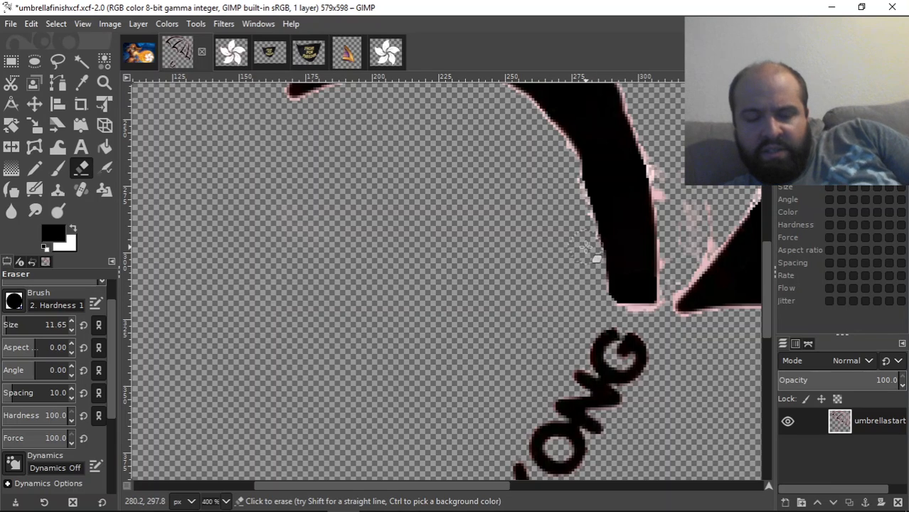
{"action": "key", "text": "z"}
{"action": "key", "text": "ctrl+z"}
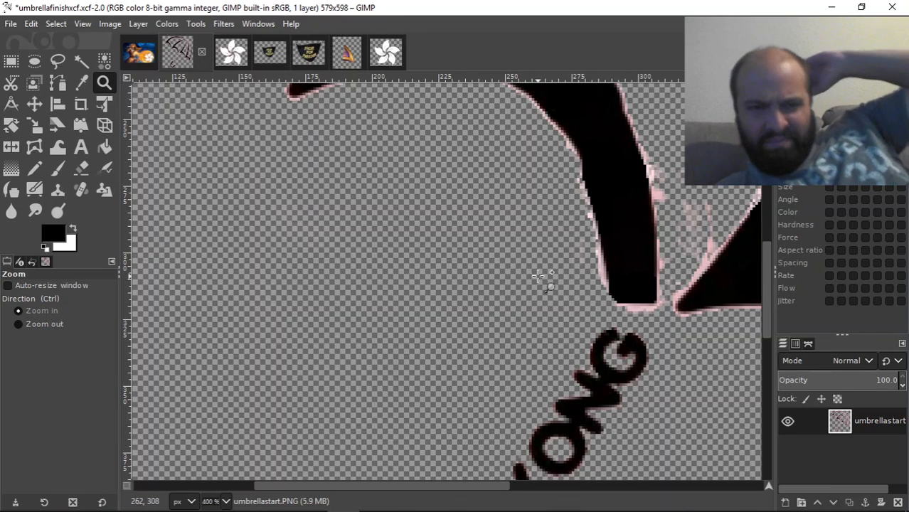
Set the hard round brush size to 7.24 and undo the stray black pencil stroke between the umbrella panels
{"action": "left_click", "coordinate": [40, 166]}
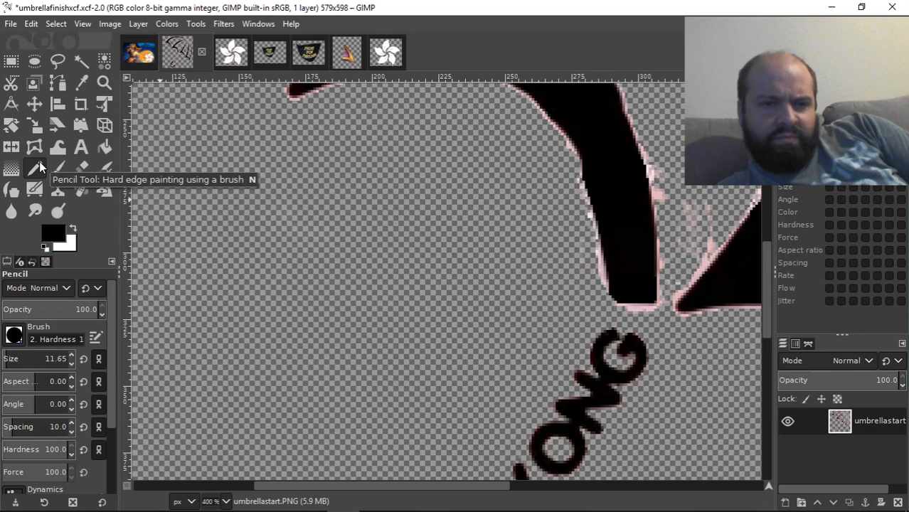
{"action": "left_click_drag", "start_coordinate": [276, 487], "coordinate": [363, 489]}
{"action": "left_click_drag", "start_coordinate": [8, 361], "coordinate": [6, 362]}
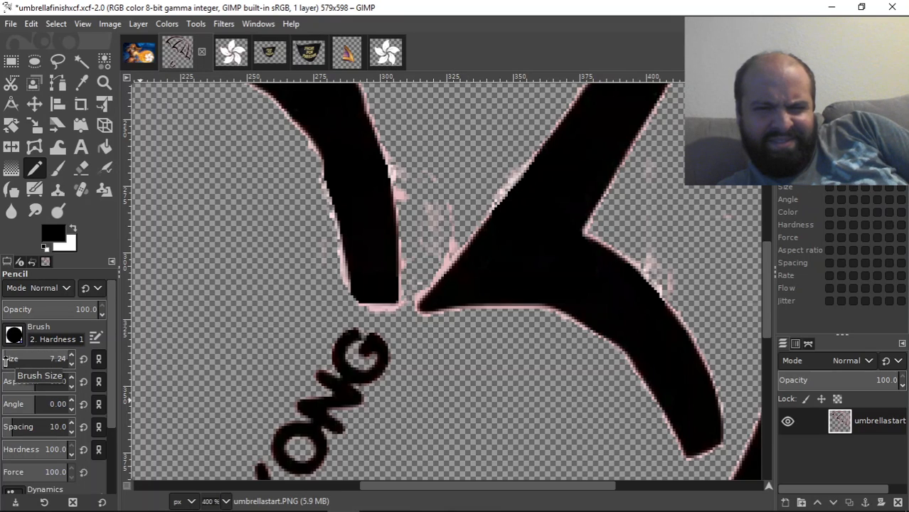
{"action": "left_click_drag", "start_coordinate": [423, 150], "coordinate": [433, 172]}
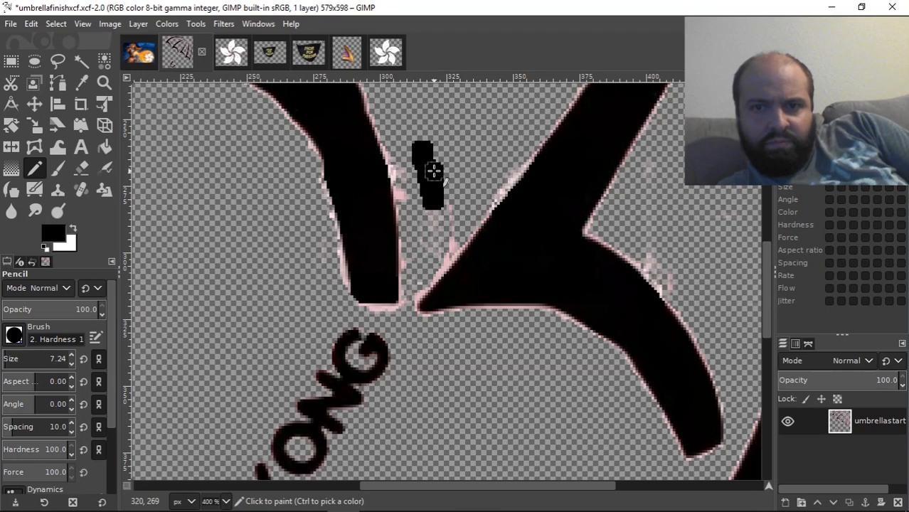
{"action": "key", "text": "ctrl+z"}
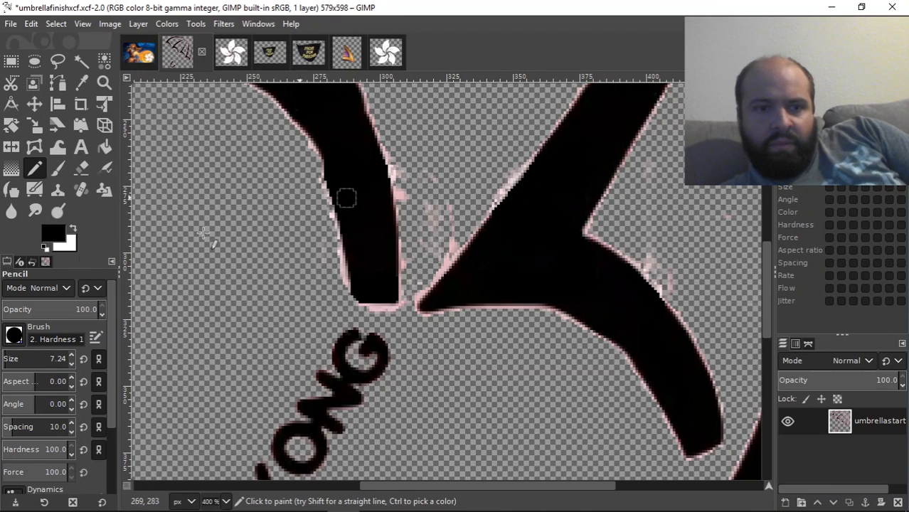
Erase the pink specks in the gap between the two panels above KONG and the fringe around both panels' lower tips
{"action": "left_click", "coordinate": [77, 170]}
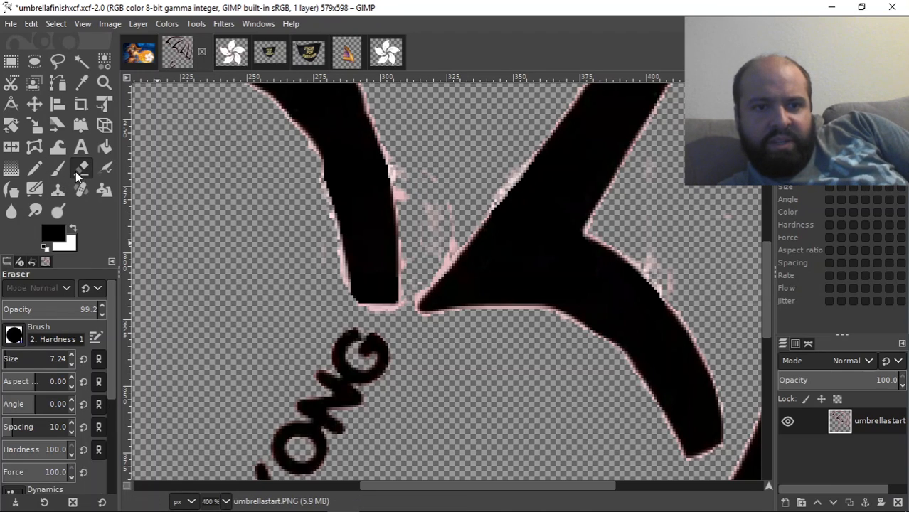
{"action": "mouse_move", "coordinate": [434, 169]}
{"action": "left_mouse_down"}
{"action": "mouse_move", "coordinate": [434, 216]}
{"action": "mouse_move", "coordinate": [432, 169]}
{"action": "mouse_move", "coordinate": [463, 194]}
{"action": "left_mouse_up"}
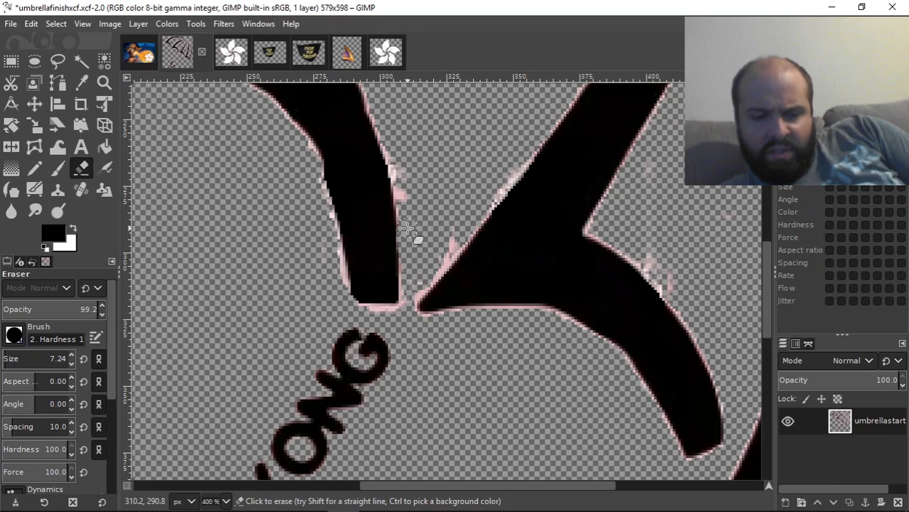
{"action": "key", "text": "ctrl+z"}
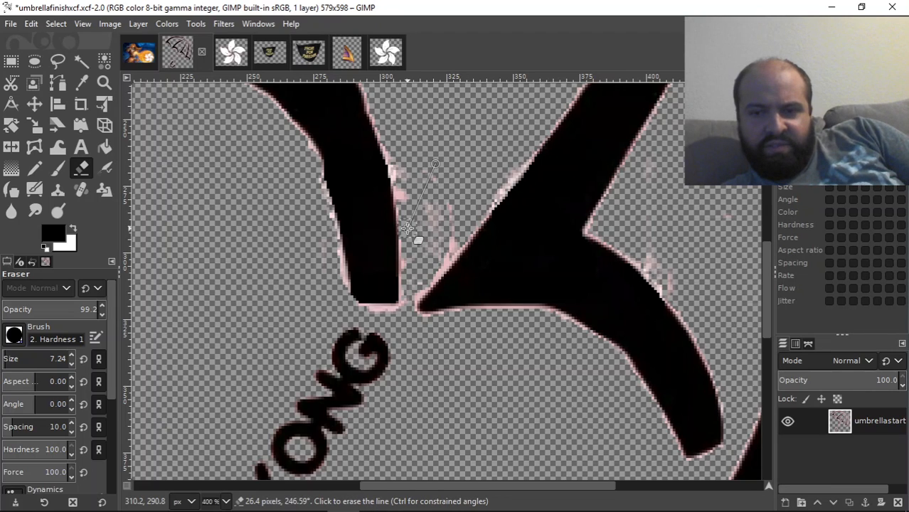
{"action": "scroll", "coordinate": [412, 235], "scroll_direction": "up", "scroll_amount": 2}
{"action": "mouse_move", "coordinate": [384, 109]}
{"action": "left_mouse_down"}
{"action": "mouse_move", "coordinate": [395, 168]}
{"action": "mouse_move", "coordinate": [413, 164]}
{"action": "mouse_move", "coordinate": [400, 152]}
{"action": "mouse_move", "coordinate": [415, 207]}
{"action": "mouse_move", "coordinate": [418, 402]}
{"action": "mouse_move", "coordinate": [403, 416]}
{"action": "mouse_move", "coordinate": [308, 404]}
{"action": "mouse_move", "coordinate": [432, 403]}
{"action": "mouse_move", "coordinate": [459, 423]}
{"action": "mouse_move", "coordinate": [490, 423]}
{"action": "mouse_move", "coordinate": [504, 407]}
{"action": "mouse_move", "coordinate": [628, 402]}
{"action": "mouse_move", "coordinate": [750, 434]}
{"action": "mouse_move", "coordinate": [757, 427]}
{"action": "left_mouse_up"}
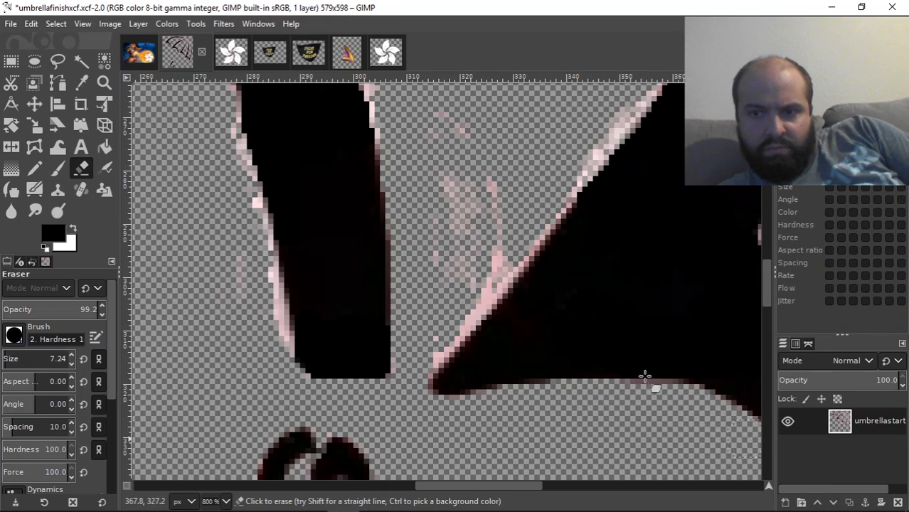
{"action": "mouse_move", "coordinate": [494, 250]}
{"action": "left_mouse_down"}
{"action": "mouse_move", "coordinate": [483, 235]}
{"action": "mouse_move", "coordinate": [448, 281]}
{"action": "mouse_move", "coordinate": [448, 170]}
{"action": "mouse_move", "coordinate": [452, 192]}
{"action": "mouse_move", "coordinate": [487, 206]}
{"action": "mouse_move", "coordinate": [465, 256]}
{"action": "mouse_move", "coordinate": [506, 254]}
{"action": "mouse_move", "coordinate": [471, 280]}
{"action": "mouse_move", "coordinate": [498, 276]}
{"action": "mouse_move", "coordinate": [503, 259]}
{"action": "mouse_move", "coordinate": [483, 287]}
{"action": "mouse_move", "coordinate": [487, 302]}
{"action": "mouse_move", "coordinate": [458, 311]}
{"action": "mouse_move", "coordinate": [441, 331]}
{"action": "mouse_move", "coordinate": [431, 371]}
{"action": "left_mouse_up"}
{"action": "mouse_move", "coordinate": [324, 355]}
{"action": "left_mouse_down"}
{"action": "mouse_move", "coordinate": [282, 348]}
{"action": "mouse_move", "coordinate": [272, 357]}
{"action": "mouse_move", "coordinate": [264, 303]}
{"action": "mouse_move", "coordinate": [233, 264]}
{"action": "mouse_move", "coordinate": [243, 301]}
{"action": "mouse_move", "coordinate": [260, 285]}
{"action": "left_mouse_up"}
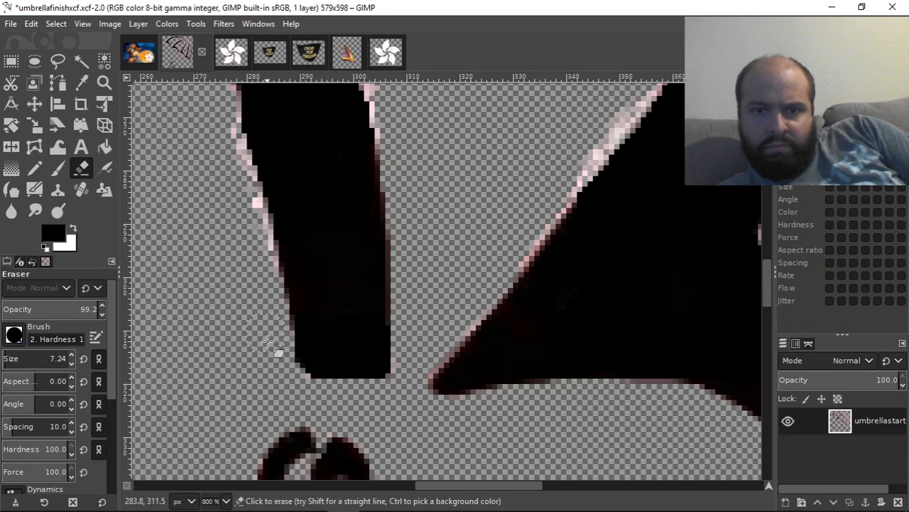
Erase the pink fringe up the left edge of the panel's narrow leg and along the underside of its arch
{"action": "left_click_drag", "start_coordinate": [518, 488], "coordinate": [458, 489]}
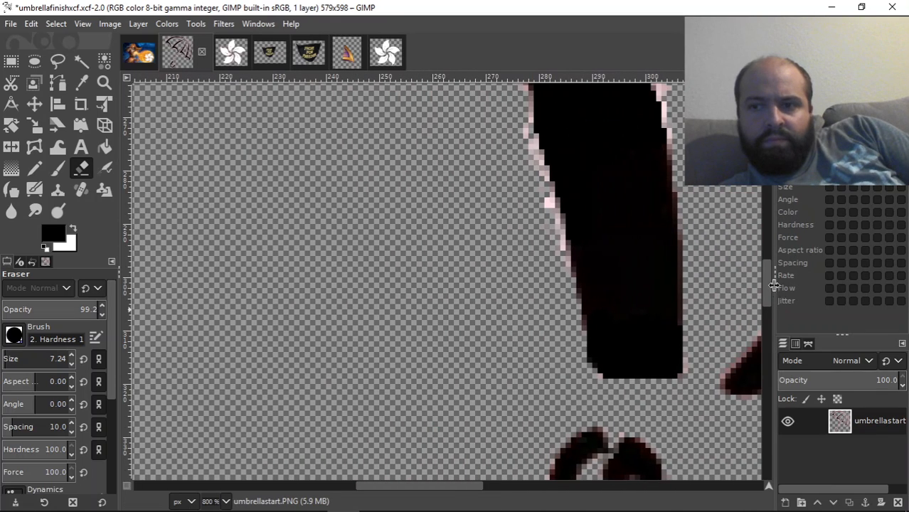
{"action": "left_click_drag", "start_coordinate": [769, 292], "coordinate": [762, 270]}
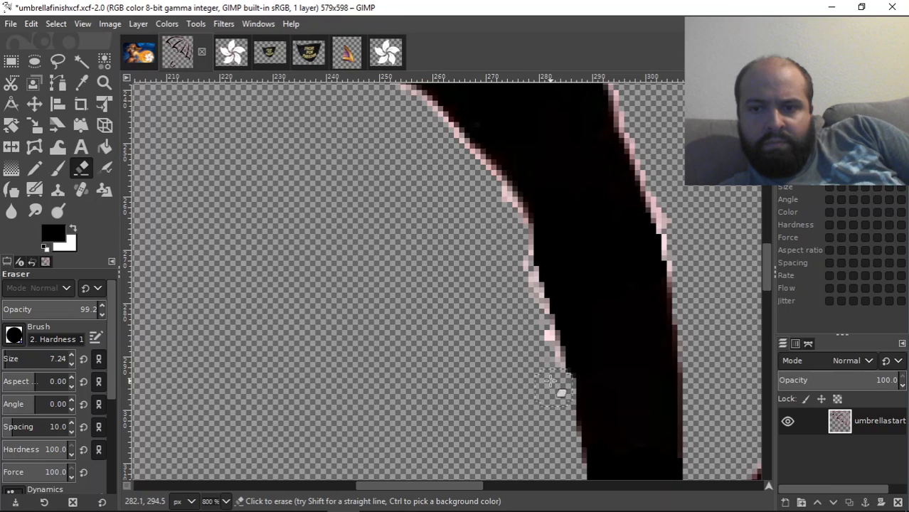
{"action": "mouse_move", "coordinate": [550, 381]}
{"action": "left_mouse_down"}
{"action": "mouse_move", "coordinate": [531, 302]}
{"action": "mouse_move", "coordinate": [512, 266]}
{"action": "mouse_move", "coordinate": [512, 230]}
{"action": "mouse_move", "coordinate": [439, 147]}
{"action": "mouse_move", "coordinate": [481, 181]}
{"action": "left_mouse_up"}
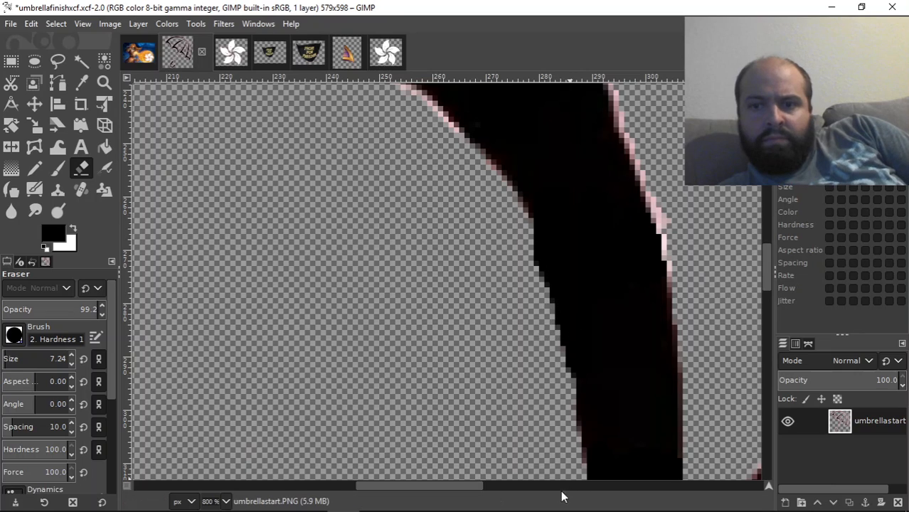
{"action": "left_click_drag", "start_coordinate": [457, 486], "coordinate": [436, 485]}
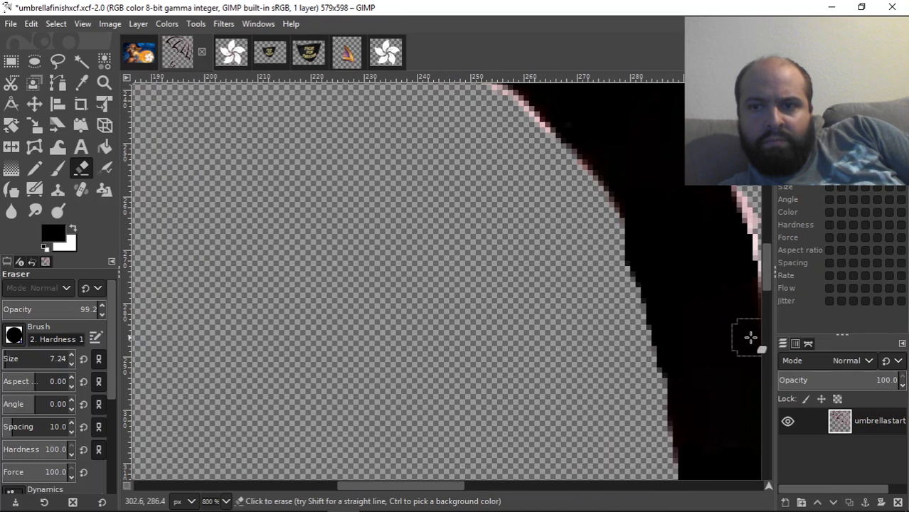
{"action": "left_click_drag", "start_coordinate": [764, 271], "coordinate": [767, 263]}
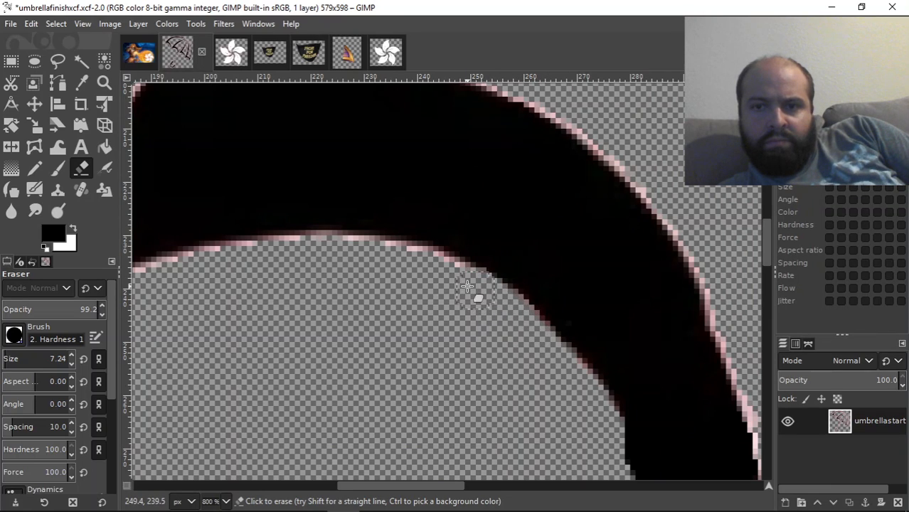
{"action": "left_click_drag", "start_coordinate": [437, 274], "coordinate": [366, 258]}
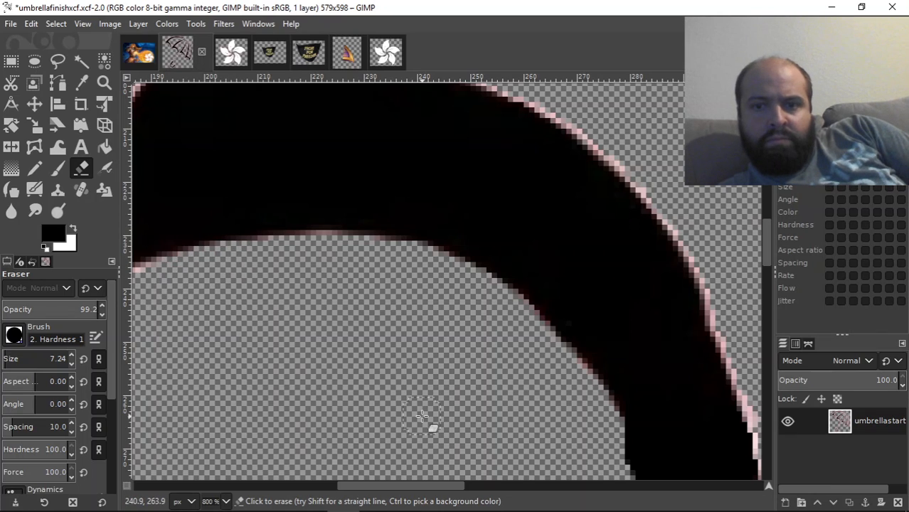
Erase the pink fringe around the arched panel's pointed left tip, along its underside and the start of its outer edge
{"action": "left_click_drag", "start_coordinate": [418, 485], "coordinate": [364, 495]}
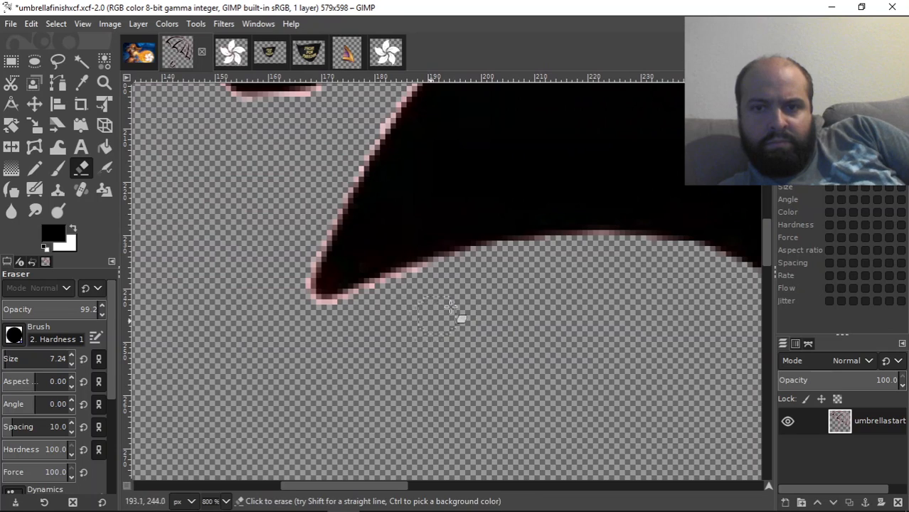
{"action": "scroll", "coordinate": [449, 276], "scroll_direction": "down", "scroll_amount": 1}
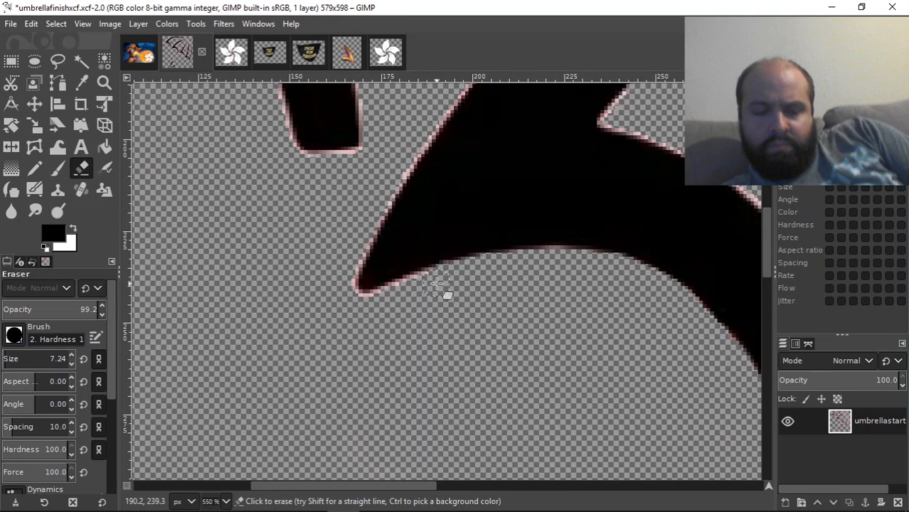
{"action": "scroll", "coordinate": [440, 283], "scroll_direction": "up", "scroll_amount": 2}
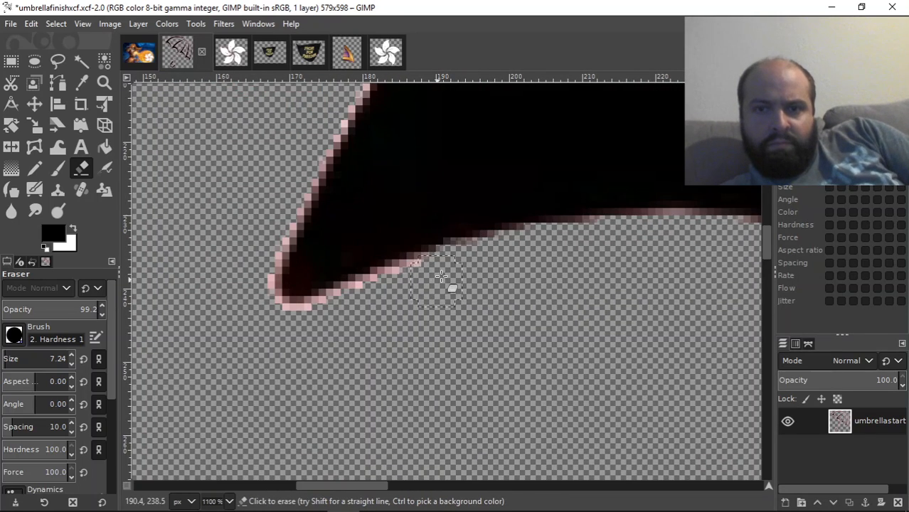
{"action": "mouse_move", "coordinate": [419, 286]}
{"action": "left_mouse_down"}
{"action": "mouse_move", "coordinate": [344, 326]}
{"action": "mouse_move", "coordinate": [317, 334]}
{"action": "mouse_move", "coordinate": [287, 326]}
{"action": "mouse_move", "coordinate": [257, 300]}
{"action": "mouse_move", "coordinate": [259, 239]}
{"action": "left_mouse_up"}
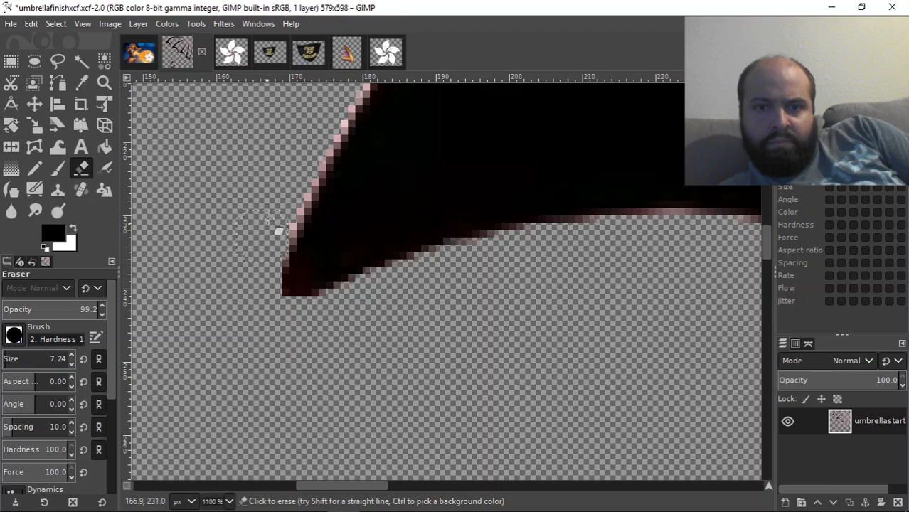
{"action": "left_click_drag", "start_coordinate": [306, 145], "coordinate": [349, 91]}
Erase the pink fringe on the panel's diagonal outer edge beside the blunt end of the neighbouring panel
{"action": "left_click_drag", "start_coordinate": [765, 241], "coordinate": [766, 219]}
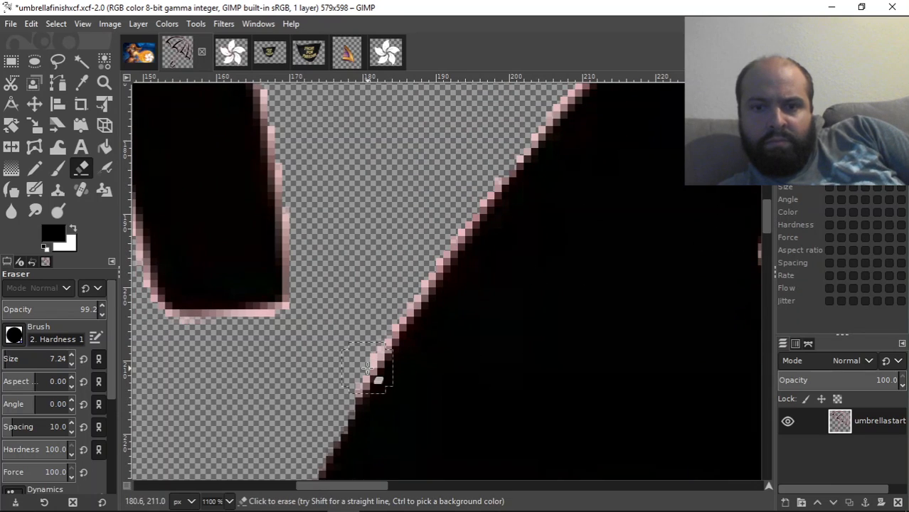
{"action": "left_click_drag", "start_coordinate": [354, 353], "coordinate": [379, 316]}
{"action": "mouse_move", "coordinate": [398, 277]}
{"action": "left_mouse_down"}
{"action": "mouse_move", "coordinate": [473, 197]}
{"action": "mouse_move", "coordinate": [480, 169]}
{"action": "mouse_move", "coordinate": [536, 99]}
{"action": "left_mouse_up"}
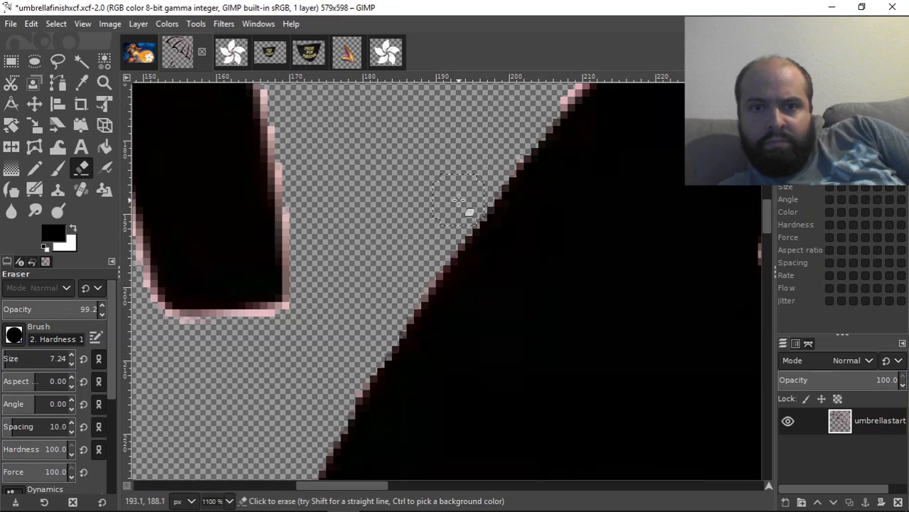
Erase the pink fringe along the middle stretch of the black panel's upper left edge, above its inner notch
{"action": "left_click_drag", "start_coordinate": [768, 221], "coordinate": [763, 206]}
{"action": "mouse_move", "coordinate": [391, 488]}
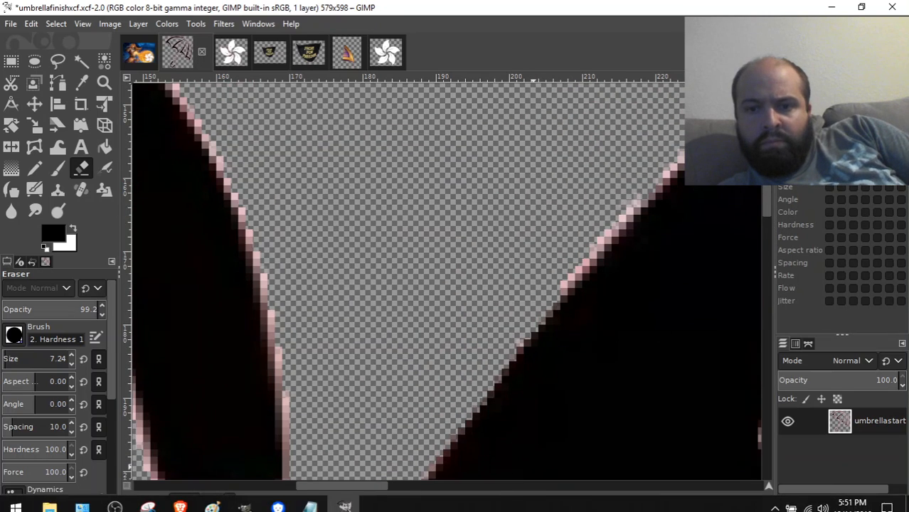
{"action": "left_click_drag", "start_coordinate": [381, 488], "coordinate": [428, 487]}
{"action": "mouse_move", "coordinate": [281, 257]}
{"action": "left_mouse_down"}
{"action": "mouse_move", "coordinate": [332, 227]}
{"action": "mouse_move", "coordinate": [335, 204]}
{"action": "left_mouse_up"}
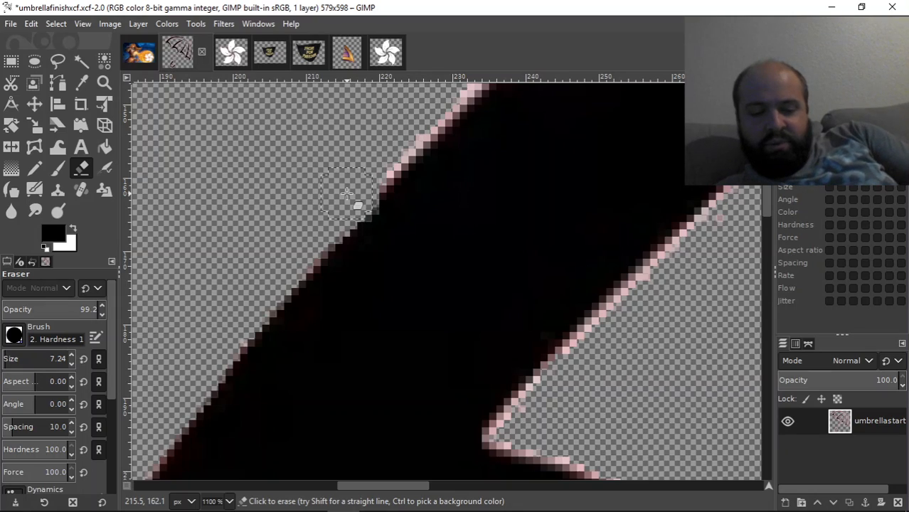
{"action": "mouse_move", "coordinate": [355, 184]}
{"action": "left_mouse_down"}
{"action": "mouse_move", "coordinate": [367, 186]}
{"action": "mouse_move", "coordinate": [394, 133]}
{"action": "mouse_move", "coordinate": [406, 139]}
{"action": "mouse_move", "coordinate": [429, 113]}
{"action": "left_mouse_up"}
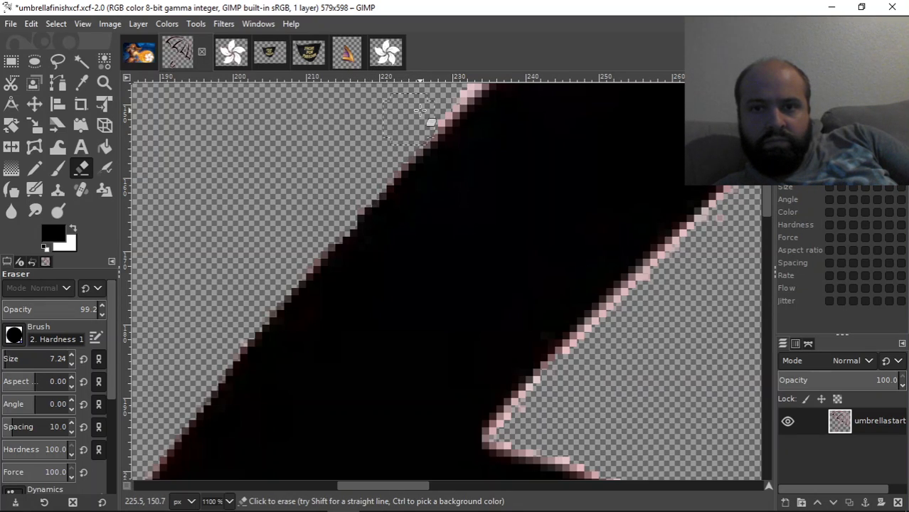
{"action": "left_click_drag", "start_coordinate": [766, 201], "coordinate": [768, 183]}
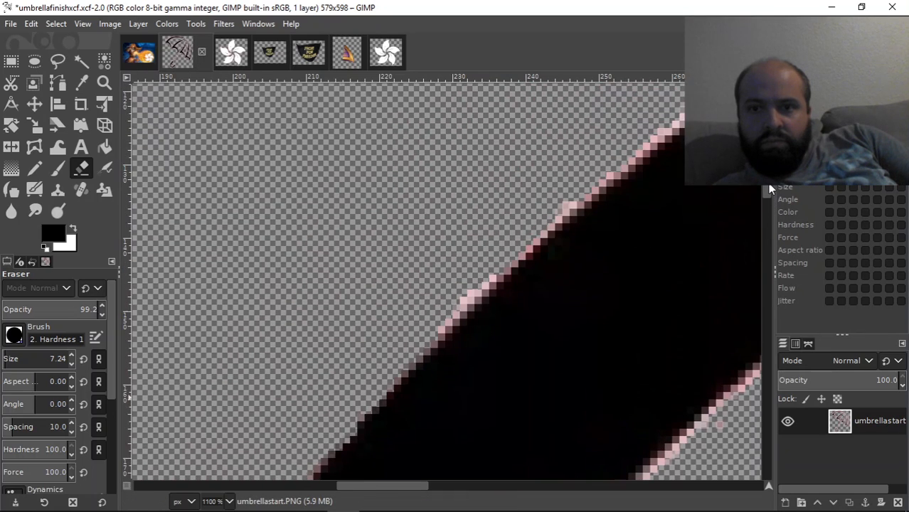
{"action": "mouse_move", "coordinate": [415, 321]}
{"action": "left_mouse_down"}
{"action": "mouse_move", "coordinate": [620, 131]}
{"action": "mouse_move", "coordinate": [609, 143]}
{"action": "left_mouse_up"}
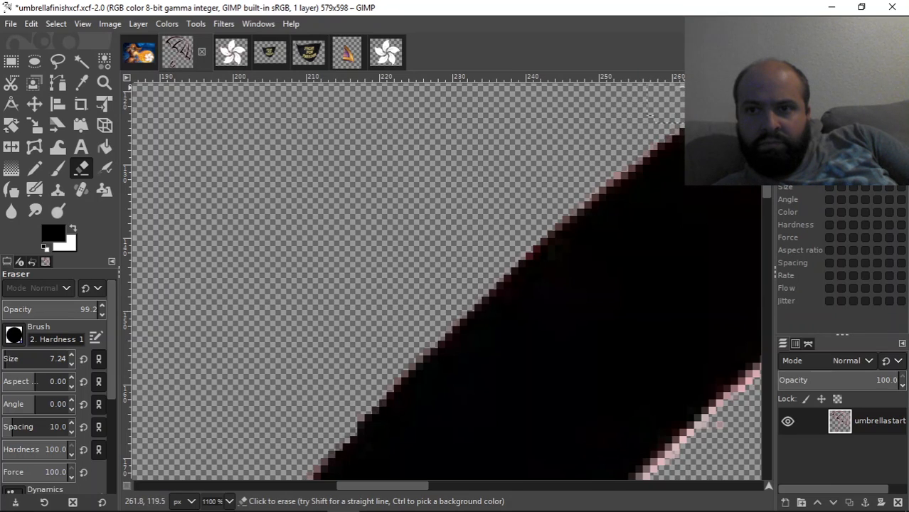
Continue erasing the pink fringe up the black panel's upper left edge toward the top of the umbrella
{"action": "left_click_drag", "start_coordinate": [389, 488], "coordinate": [456, 486]}
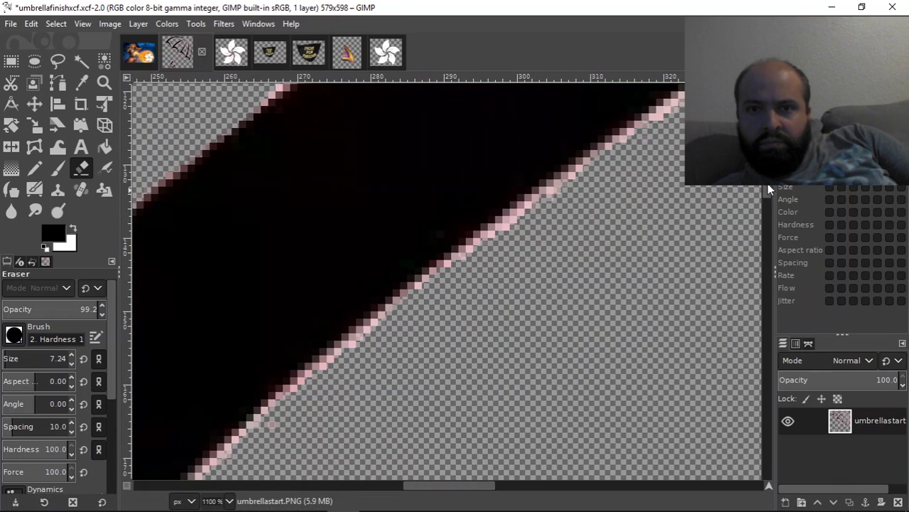
{"action": "scroll", "coordinate": [765, 184], "scroll_direction": "up", "scroll_amount": 5}
{"action": "mouse_move", "coordinate": [230, 387]}
{"action": "left_mouse_down"}
{"action": "mouse_move", "coordinate": [272, 373]}
{"action": "mouse_move", "coordinate": [275, 355]}
{"action": "left_mouse_up"}
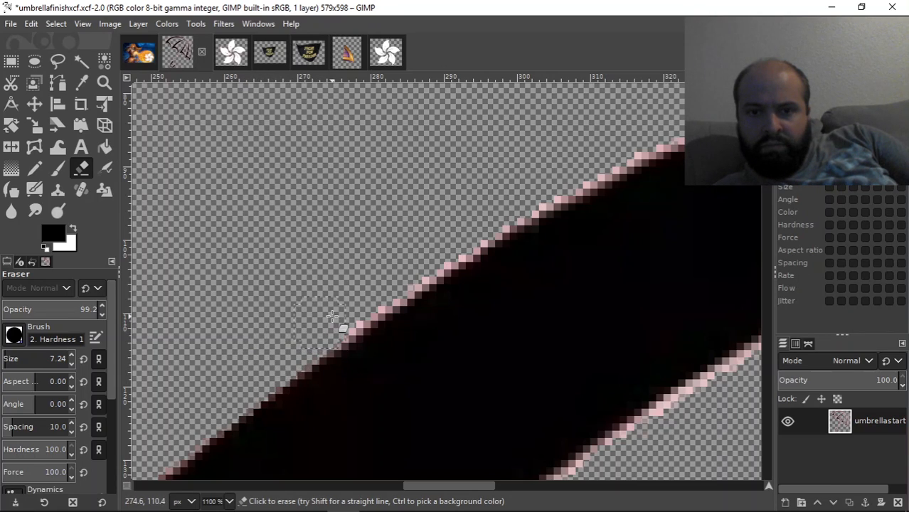
{"action": "mouse_move", "coordinate": [390, 273]}
{"action": "left_mouse_down"}
{"action": "mouse_move", "coordinate": [422, 271]}
{"action": "mouse_move", "coordinate": [444, 236]}
{"action": "left_mouse_up"}
{"action": "left_click", "coordinate": [474, 222]}
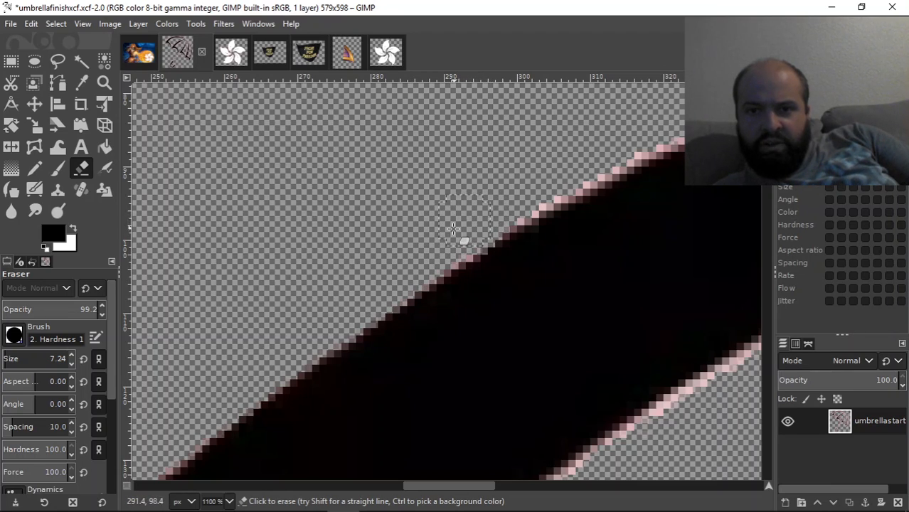
{"action": "left_click_drag", "start_coordinate": [475, 221], "coordinate": [553, 174]}
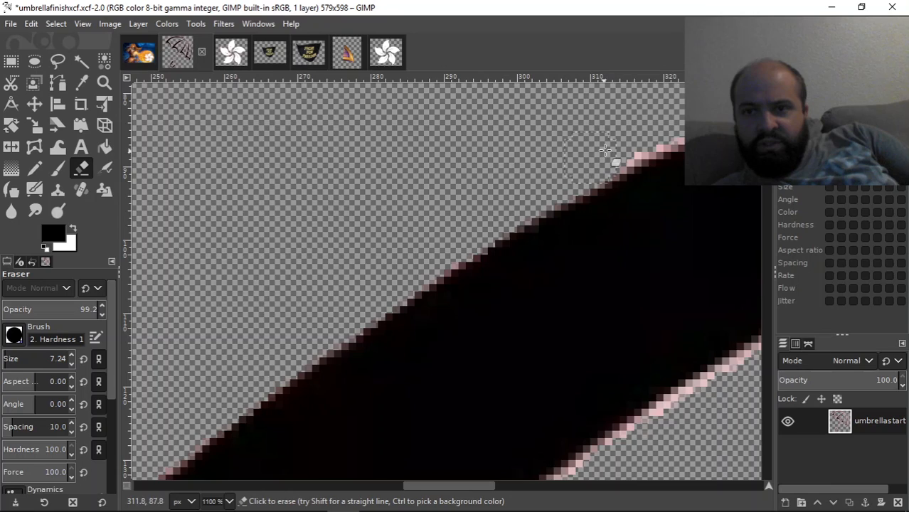
{"action": "left_click_drag", "start_coordinate": [615, 146], "coordinate": [669, 117]}
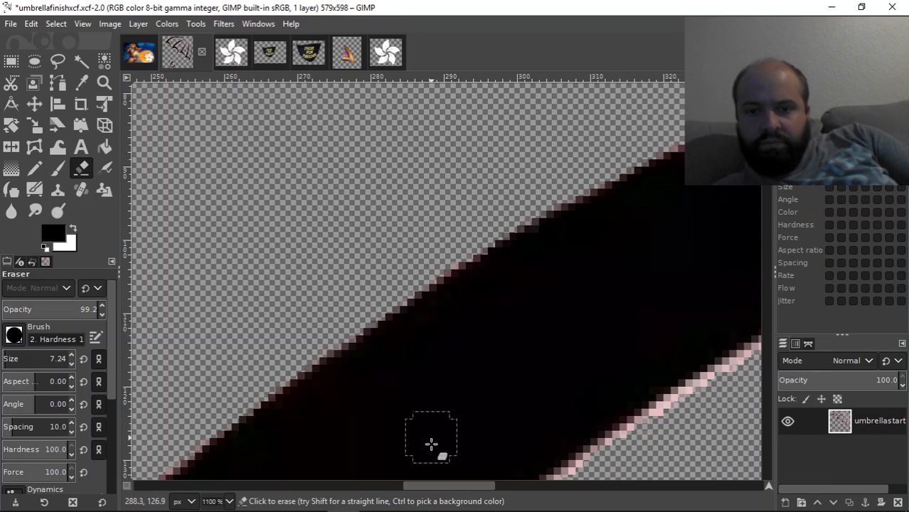
Erase the pink fringe along the black panel's upper edge from its middle stretch toward its pointed upper right end
{"action": "left_click_drag", "start_coordinate": [439, 486], "coordinate": [502, 486]}
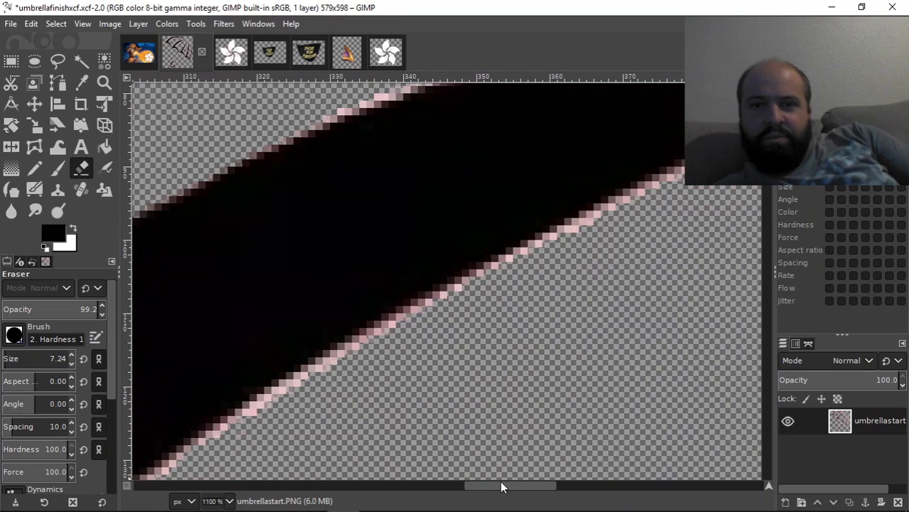
{"action": "scroll", "coordinate": [441, 285], "scroll_direction": "up", "scroll_amount": 3}
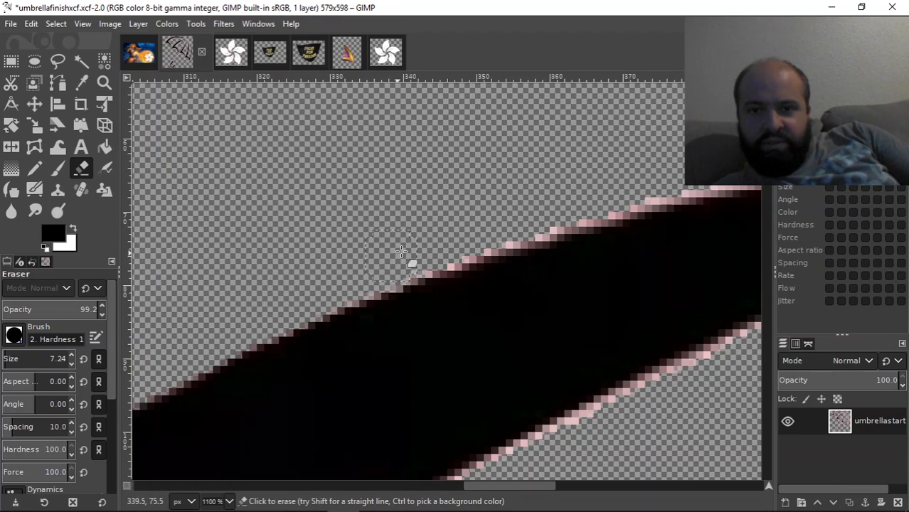
{"action": "mouse_move", "coordinate": [408, 252]}
{"action": "left_mouse_down"}
{"action": "mouse_move", "coordinate": [462, 252]}
{"action": "mouse_move", "coordinate": [526, 213]}
{"action": "mouse_move", "coordinate": [548, 218]}
{"action": "mouse_move", "coordinate": [676, 169]}
{"action": "left_mouse_up"}
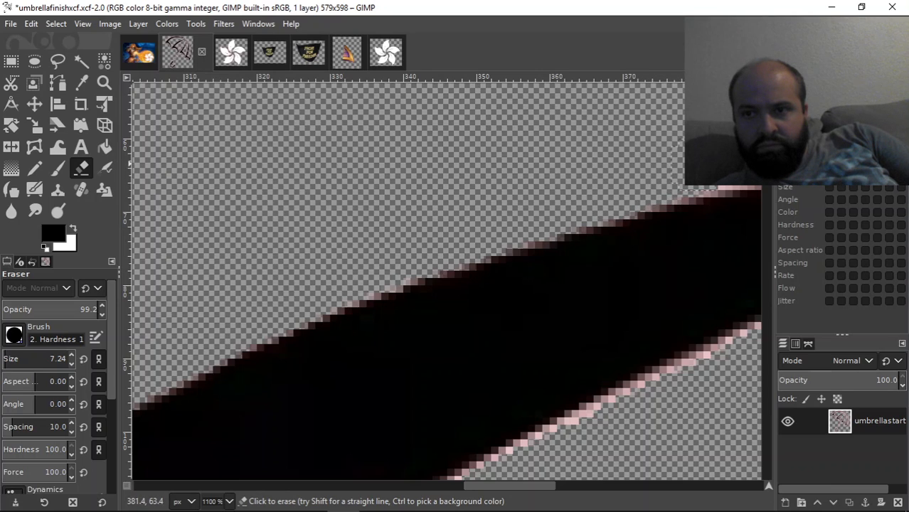
{"action": "left_click_drag", "start_coordinate": [478, 484], "coordinate": [531, 484]}
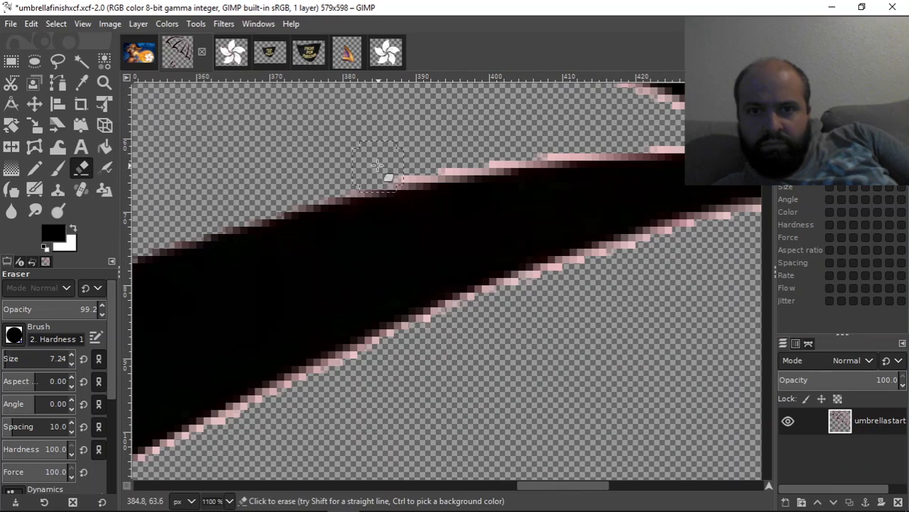
{"action": "mouse_move", "coordinate": [381, 162]}
{"action": "left_mouse_down"}
{"action": "mouse_move", "coordinate": [402, 171]}
{"action": "mouse_move", "coordinate": [407, 156]}
{"action": "mouse_move", "coordinate": [428, 152]}
{"action": "mouse_move", "coordinate": [653, 126]}
{"action": "left_mouse_up"}
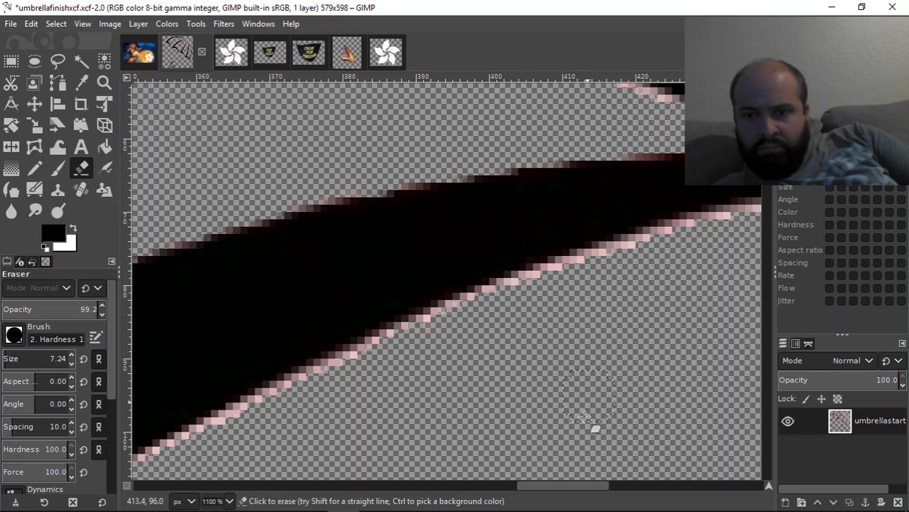
Erase the pink fringe around the panel's pointed right tip, along the start of its underside and beneath the neighbouring panel's tip
{"action": "left_click_drag", "start_coordinate": [568, 484], "coordinate": [608, 473]}
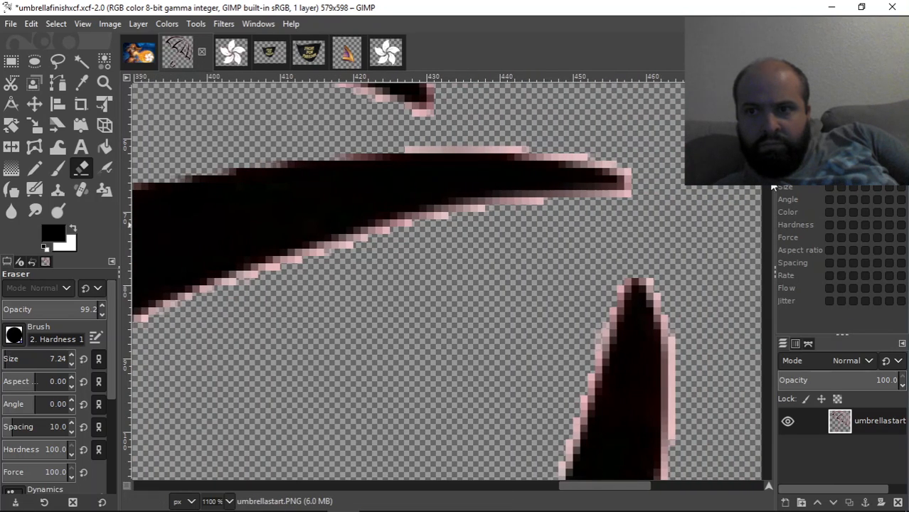
{"action": "scroll", "coordinate": [446, 281], "scroll_direction": "up", "scroll_amount": 3}
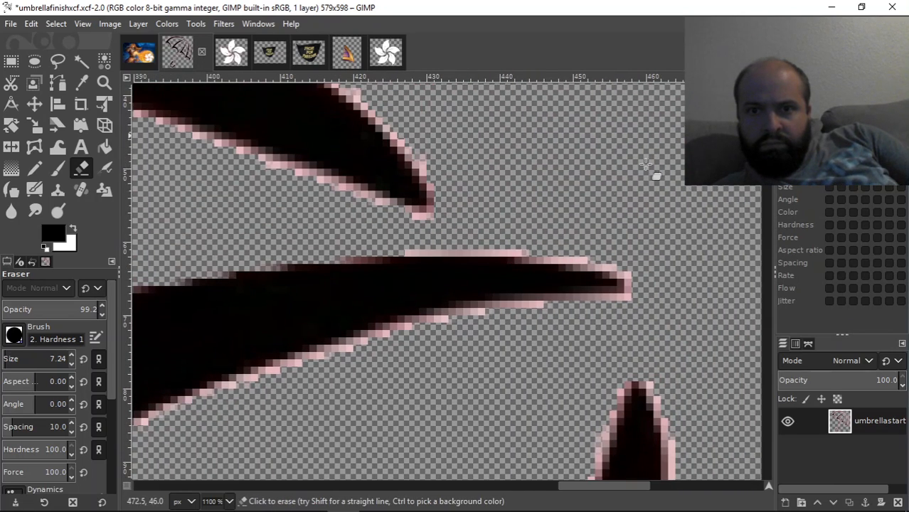
{"action": "left_click", "coordinate": [420, 233]}
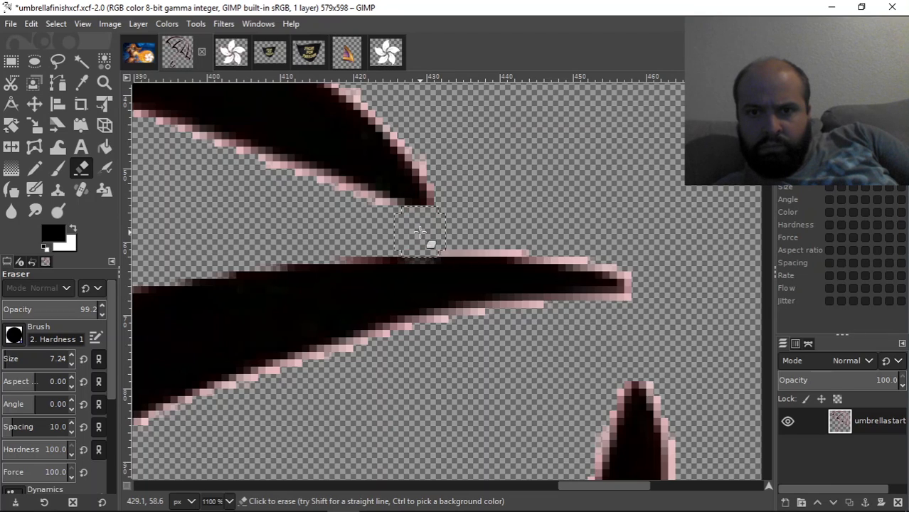
{"action": "mouse_move", "coordinate": [420, 231]}
{"action": "left_mouse_down"}
{"action": "mouse_move", "coordinate": [448, 243]}
{"action": "mouse_move", "coordinate": [530, 227]}
{"action": "mouse_move", "coordinate": [645, 258]}
{"action": "mouse_move", "coordinate": [645, 335]}
{"action": "mouse_move", "coordinate": [620, 322]}
{"action": "mouse_move", "coordinate": [471, 335]}
{"action": "mouse_move", "coordinate": [434, 344]}
{"action": "mouse_move", "coordinate": [405, 369]}
{"action": "mouse_move", "coordinate": [325, 379]}
{"action": "mouse_move", "coordinate": [185, 431]}
{"action": "left_mouse_up"}
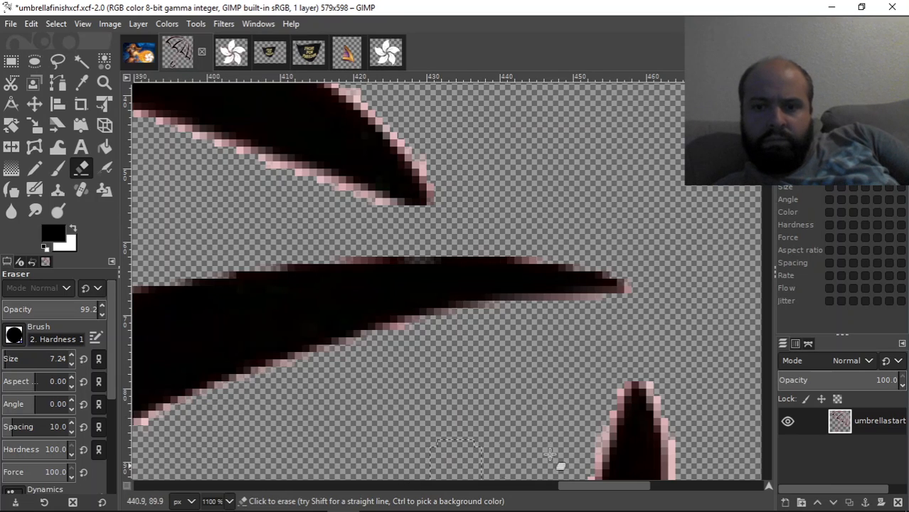
Erase the pink fringe along the middle stretch of the panel's lower right edge
{"action": "left_click_drag", "start_coordinate": [583, 486], "coordinate": [501, 491]}
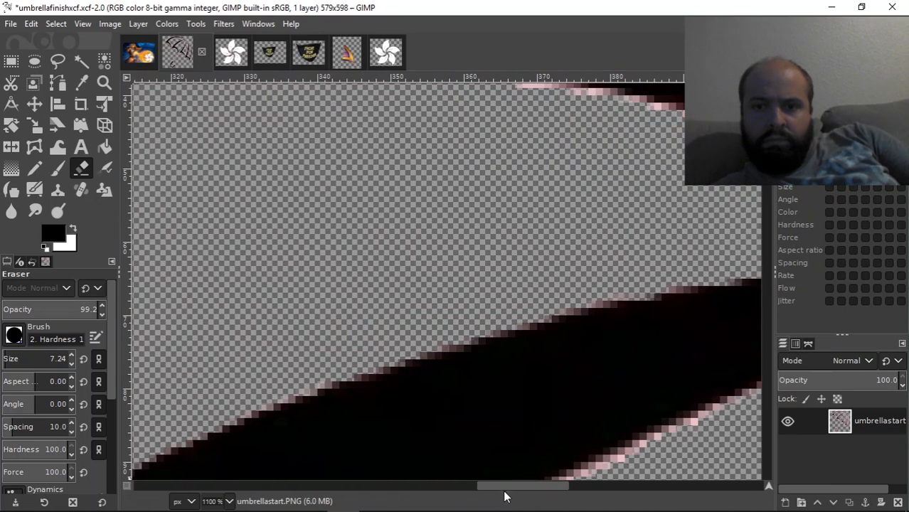
{"action": "scroll", "coordinate": [740, 284], "scroll_direction": "down", "scroll_amount": 5}
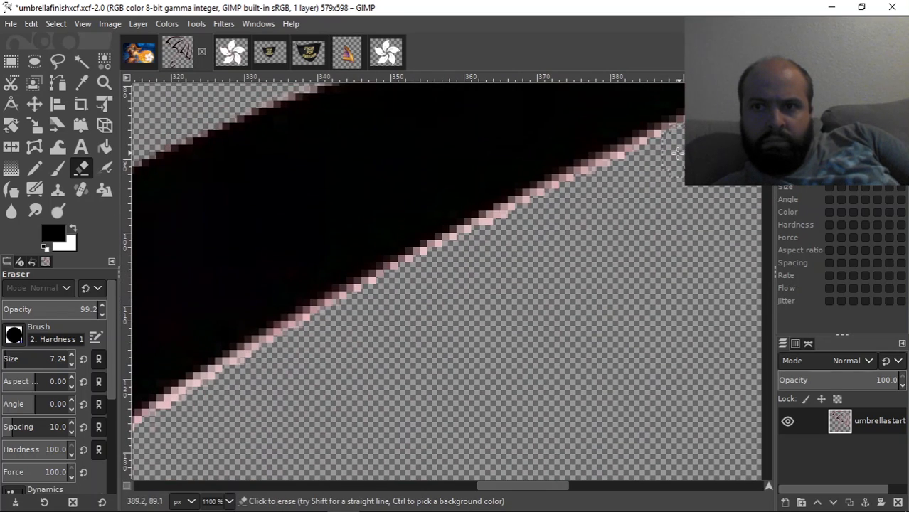
{"action": "mouse_move", "coordinate": [657, 161]}
{"action": "left_mouse_down"}
{"action": "mouse_move", "coordinate": [630, 188]}
{"action": "mouse_move", "coordinate": [588, 197]}
{"action": "mouse_move", "coordinate": [512, 253]}
{"action": "mouse_move", "coordinate": [435, 271]}
{"action": "left_mouse_up"}
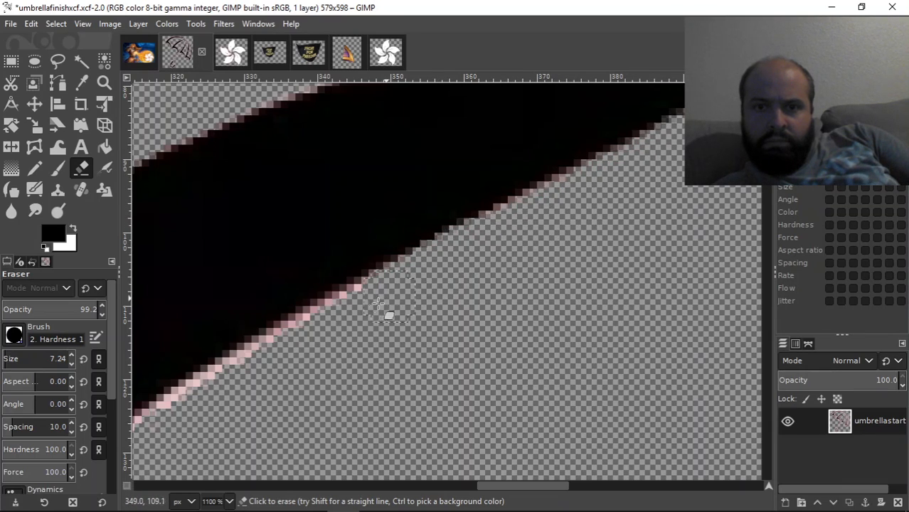
{"action": "mouse_move", "coordinate": [349, 327]}
{"action": "left_mouse_down"}
{"action": "mouse_move", "coordinate": [174, 432]}
{"action": "mouse_move", "coordinate": [192, 419]}
{"action": "left_mouse_up"}
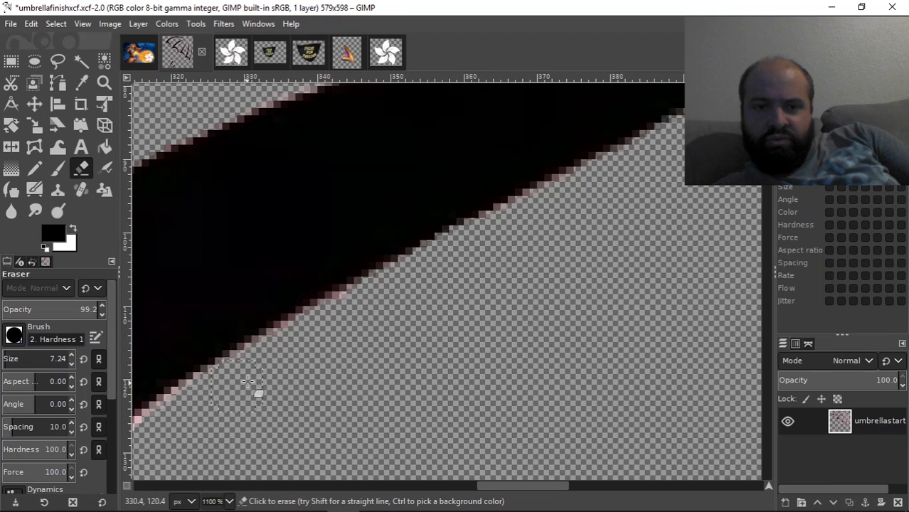
Continue erasing the pink fringe down the panel's lower right edge into its inner notch
{"action": "left_click_drag", "start_coordinate": [506, 485], "coordinate": [469, 486]}
{"action": "scroll", "coordinate": [446, 281], "scroll_direction": "down", "scroll_amount": 6}
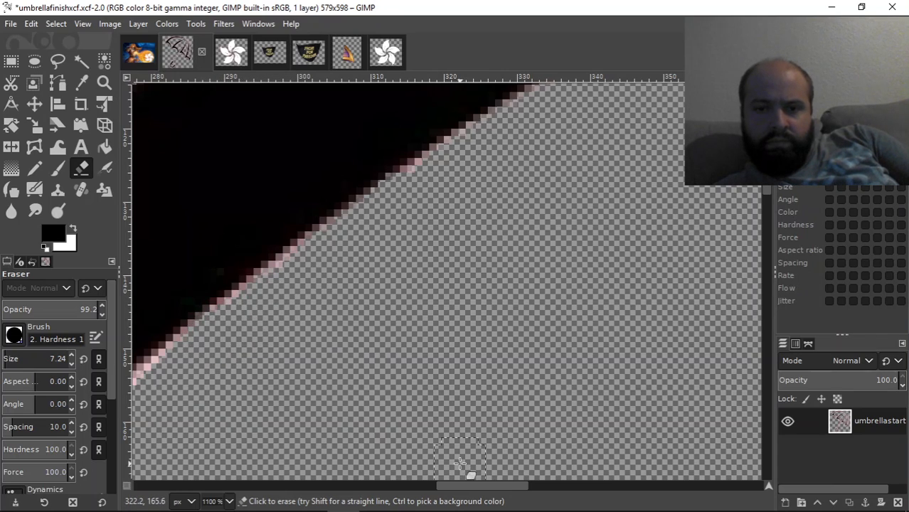
{"action": "left_click_drag", "start_coordinate": [478, 488], "coordinate": [416, 493]}
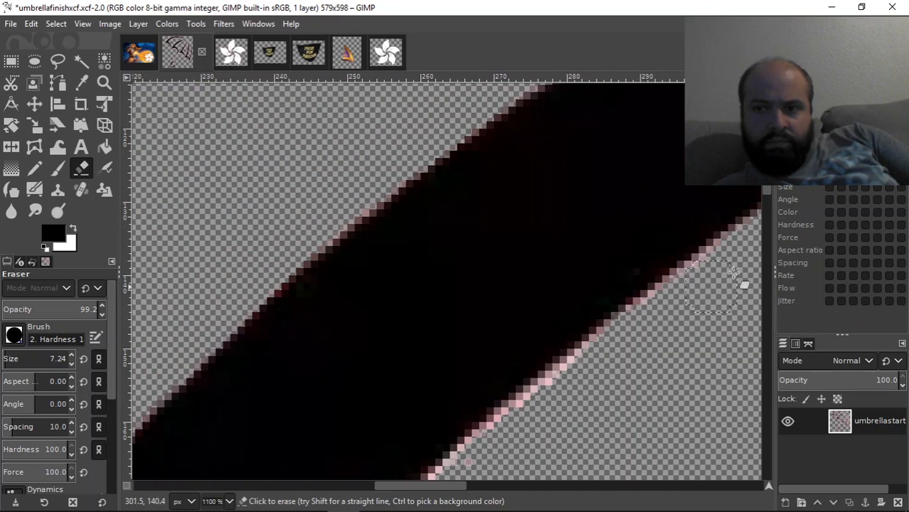
{"action": "left_click_drag", "start_coordinate": [767, 181], "coordinate": [769, 199]}
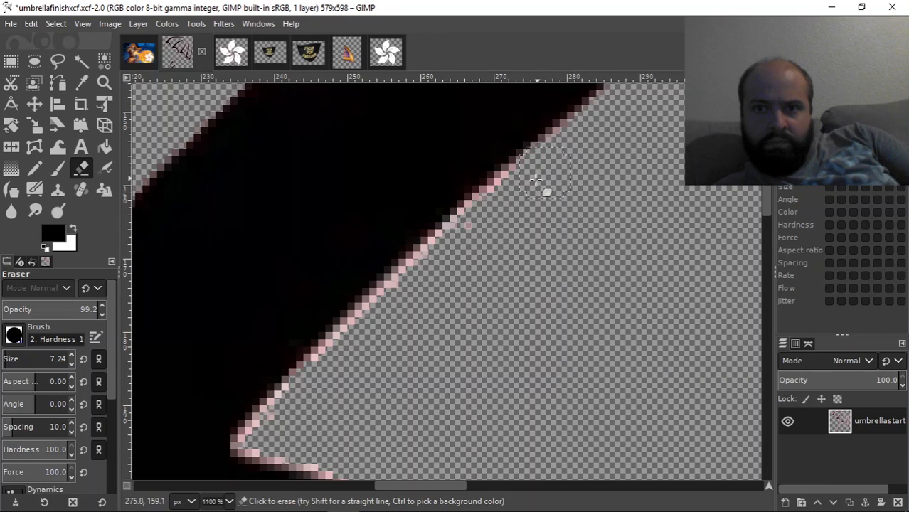
{"action": "mouse_move", "coordinate": [510, 204]}
{"action": "left_mouse_down"}
{"action": "mouse_move", "coordinate": [487, 208]}
{"action": "mouse_move", "coordinate": [408, 325]}
{"action": "mouse_move", "coordinate": [364, 344]}
{"action": "left_mouse_up"}
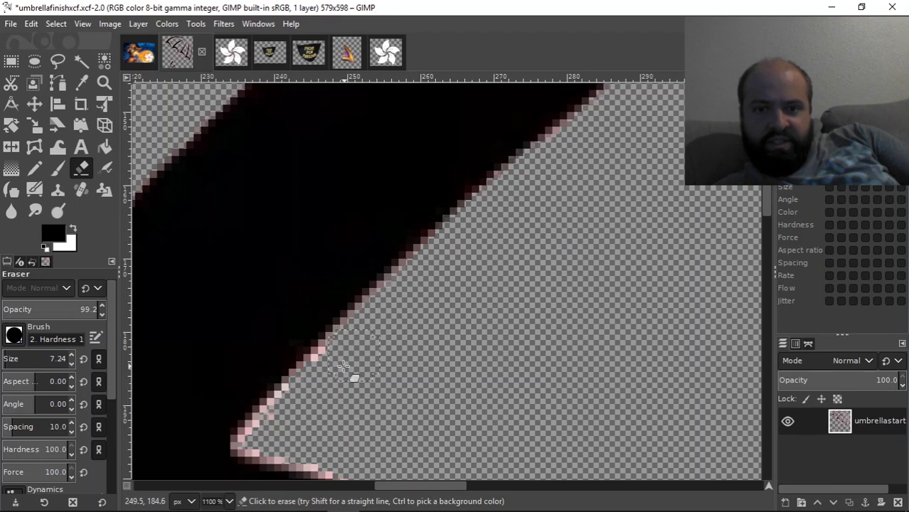
{"action": "left_click_drag", "start_coordinate": [315, 396], "coordinate": [269, 441]}
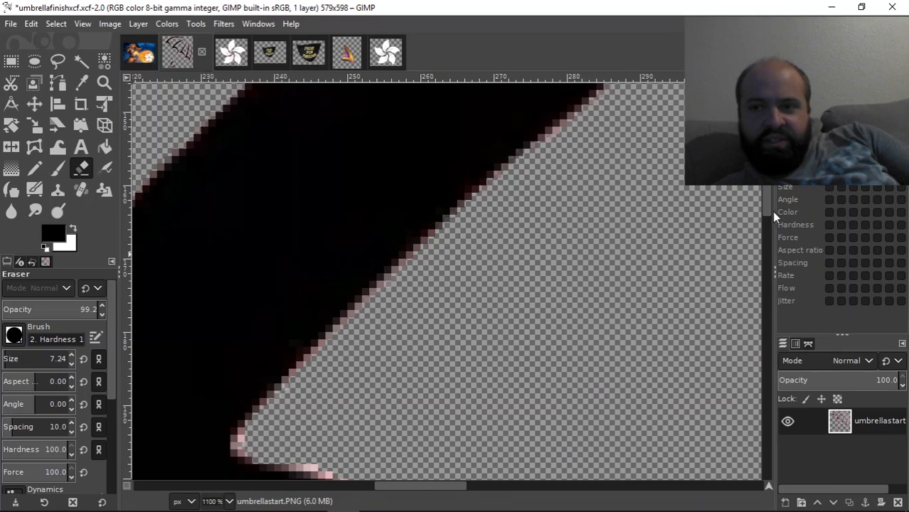
Erase the pink fringe along the curved outer edge just below the inner notch, redoing the first stroke, and dismiss the Storage Sense notification
{"action": "left_click_drag", "start_coordinate": [765, 201], "coordinate": [775, 230]}
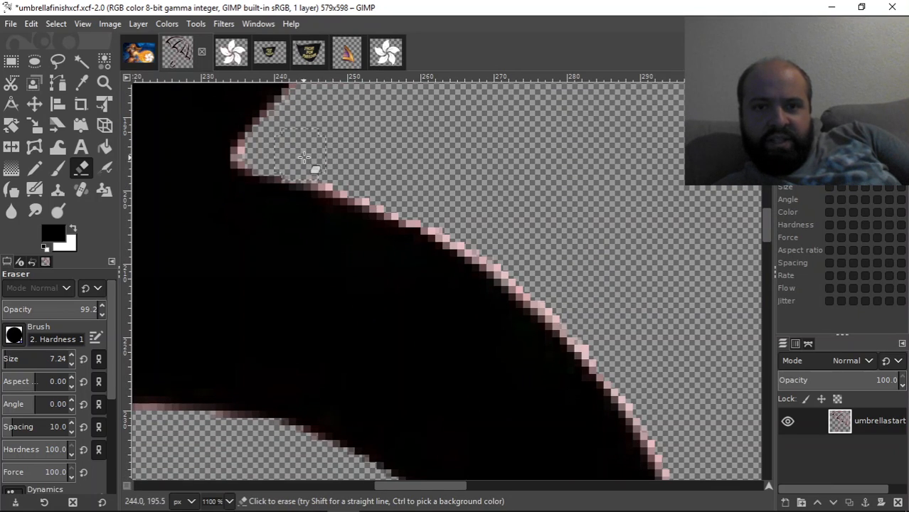
{"action": "left_click_drag", "start_coordinate": [358, 171], "coordinate": [389, 192]}
{"action": "key", "text": "ctrl+z"}
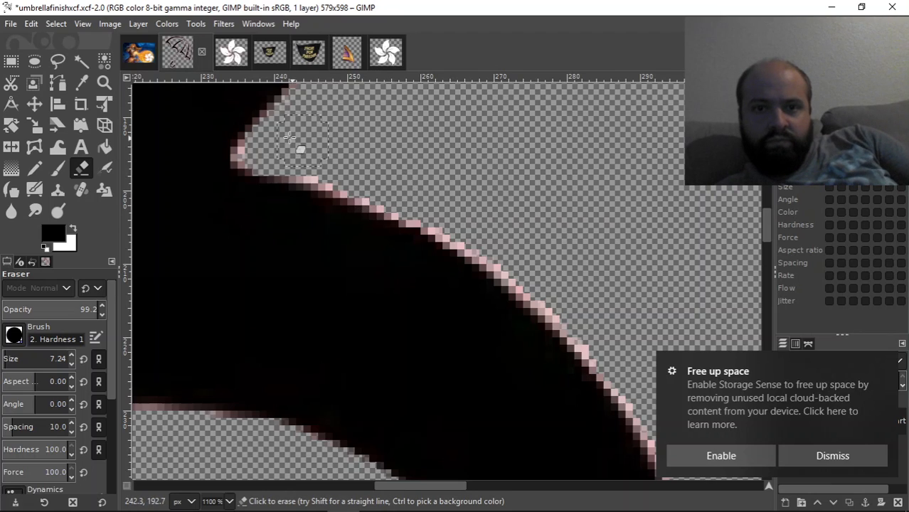
{"action": "mouse_move", "coordinate": [359, 171]}
{"action": "left_mouse_down"}
{"action": "mouse_move", "coordinate": [463, 222]}
{"action": "mouse_move", "coordinate": [495, 253]}
{"action": "mouse_move", "coordinate": [527, 260]}
{"action": "mouse_move", "coordinate": [648, 400]}
{"action": "left_mouse_up"}
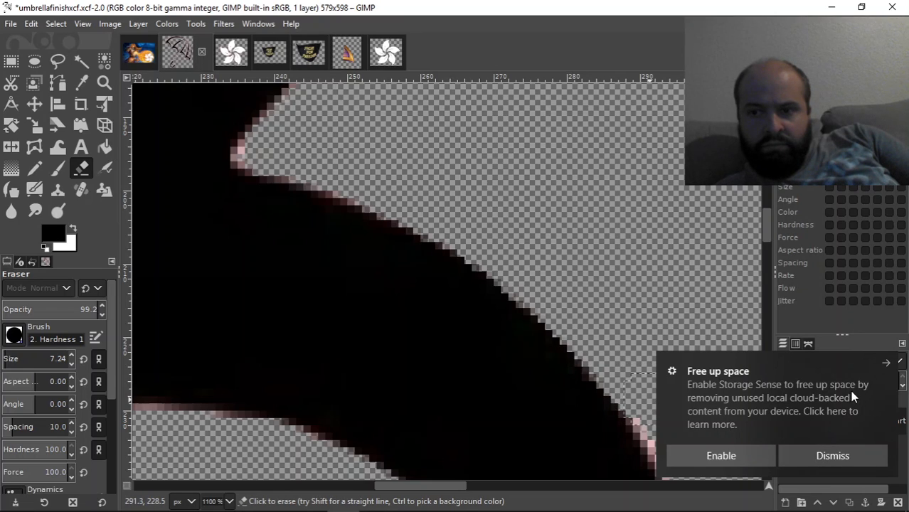
{"action": "left_click", "coordinate": [814, 456]}
Erase the pink fringe down the steep outer edge of the panel's lower arm toward its blunt end
{"action": "left_click_drag", "start_coordinate": [446, 484], "coordinate": [484, 489]}
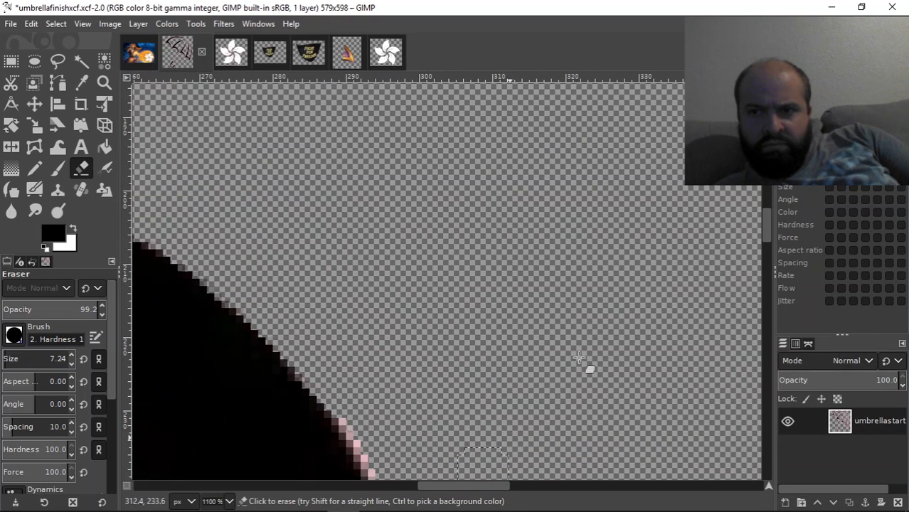
{"action": "left_click_drag", "start_coordinate": [766, 217], "coordinate": [768, 243]}
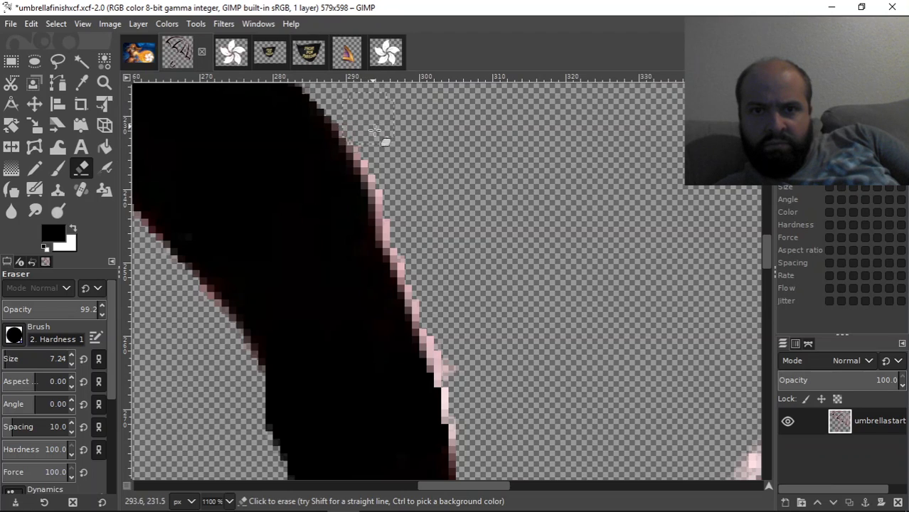
{"action": "left_click_drag", "start_coordinate": [385, 153], "coordinate": [473, 391]}
{"action": "mouse_move", "coordinate": [449, 344]}
{"action": "left_mouse_down"}
{"action": "mouse_move", "coordinate": [434, 303]}
{"action": "mouse_move", "coordinate": [480, 438]}
{"action": "left_mouse_up"}
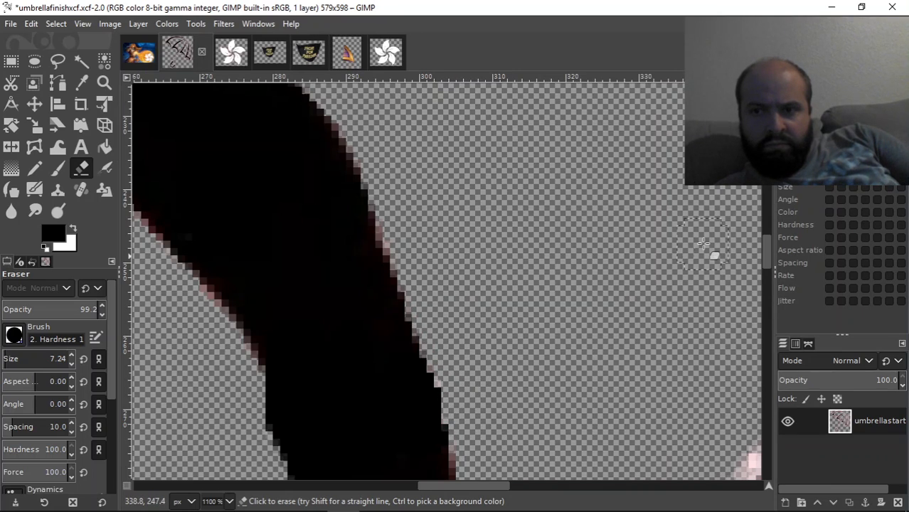
Check the cleaned panel against the whole umbrella and save the image to umbrellafinishxcf.xcf
{"action": "left_click_drag", "start_coordinate": [765, 252], "coordinate": [773, 280]}
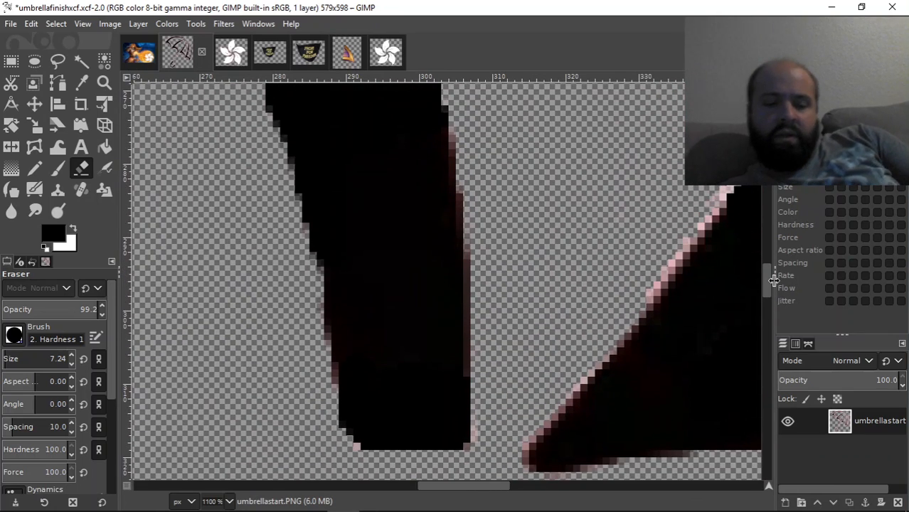
{"action": "key", "text": "minus"}
{"action": "key", "text": "minus"}
{"action": "key", "text": "minus"}
{"action": "key", "text": "minus"}
{"action": "key", "text": "minus"}
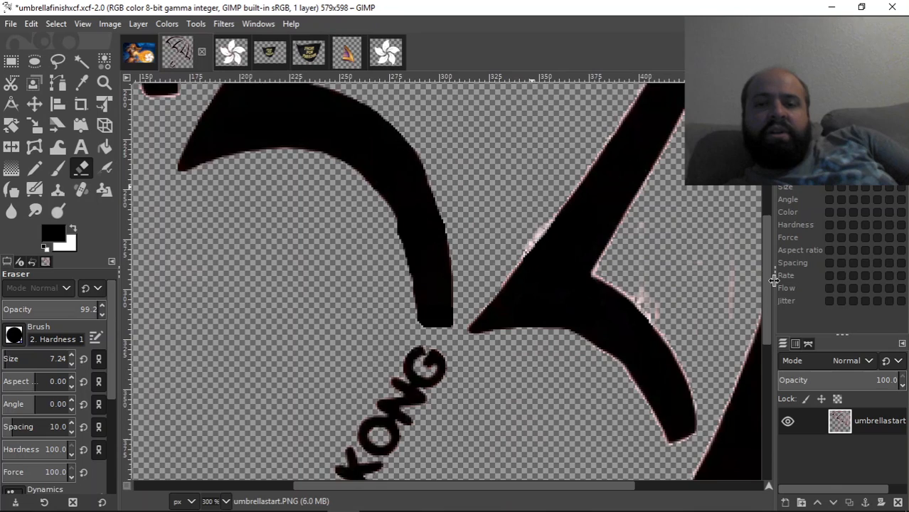
{"action": "key", "text": "minus"}
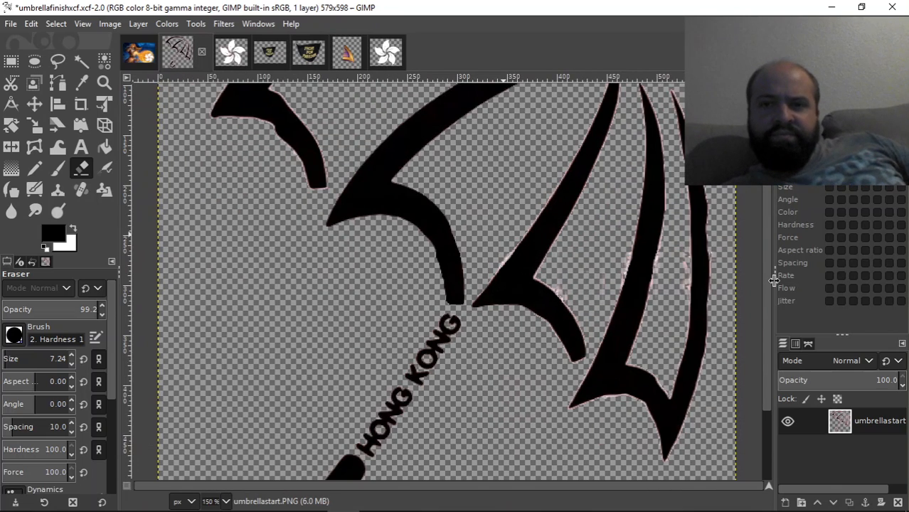
{"action": "left_click_drag", "start_coordinate": [764, 253], "coordinate": [573, 147]}
{"action": "left_click", "coordinate": [11, 24]}
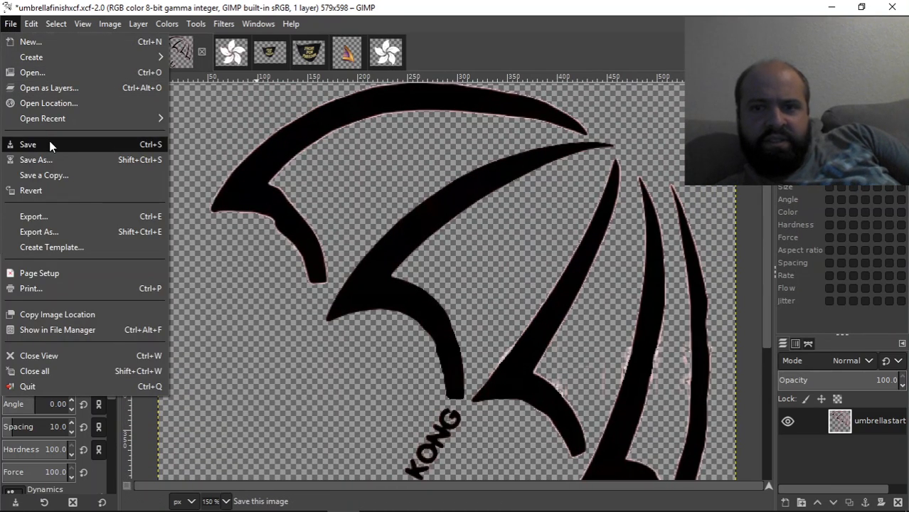
{"action": "left_click", "coordinate": [49, 145]}
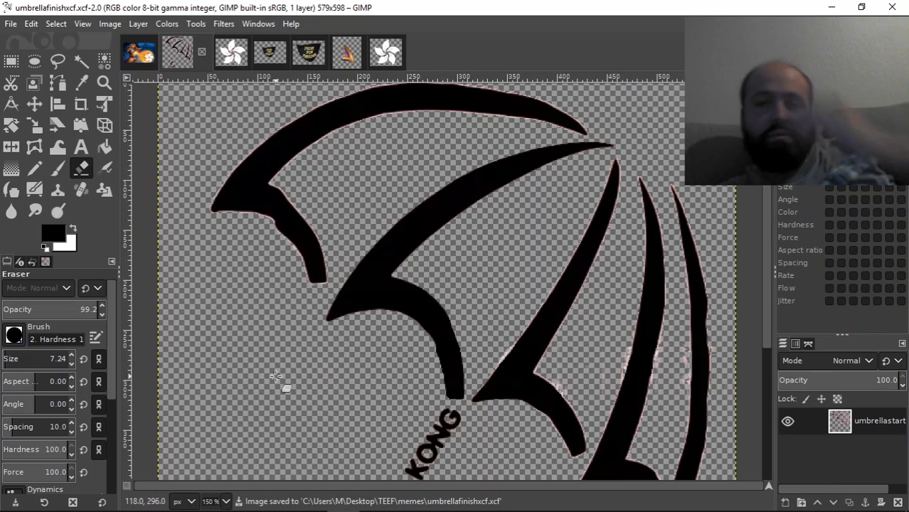
Switch to OBS, pause the screen recording and return to the umbrella image in GIMP
{"action": "mouse_move", "coordinate": [304, 508]}
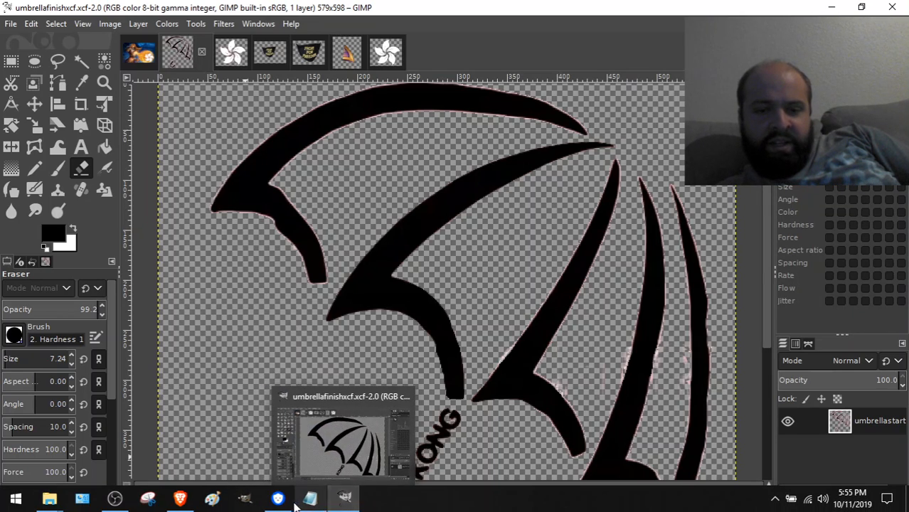
{"action": "left_click", "coordinate": [115, 498]}
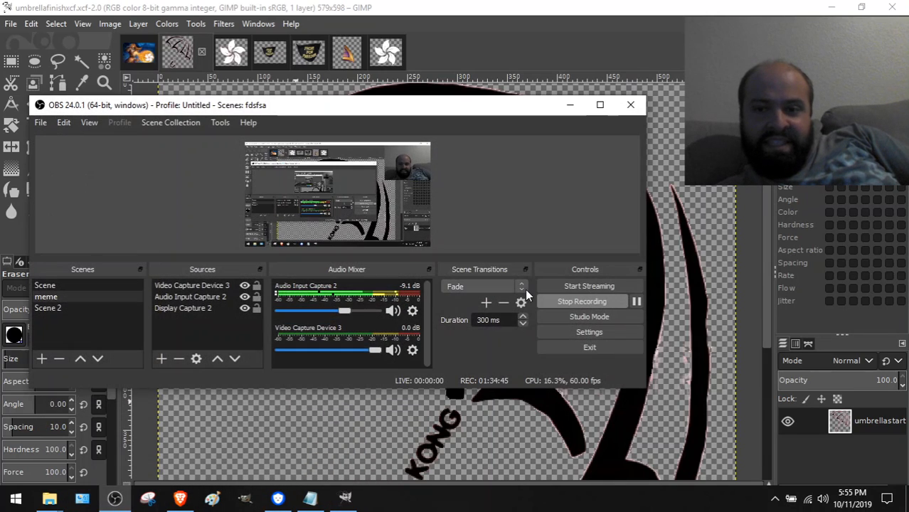
{"action": "left_click", "coordinate": [637, 301]}
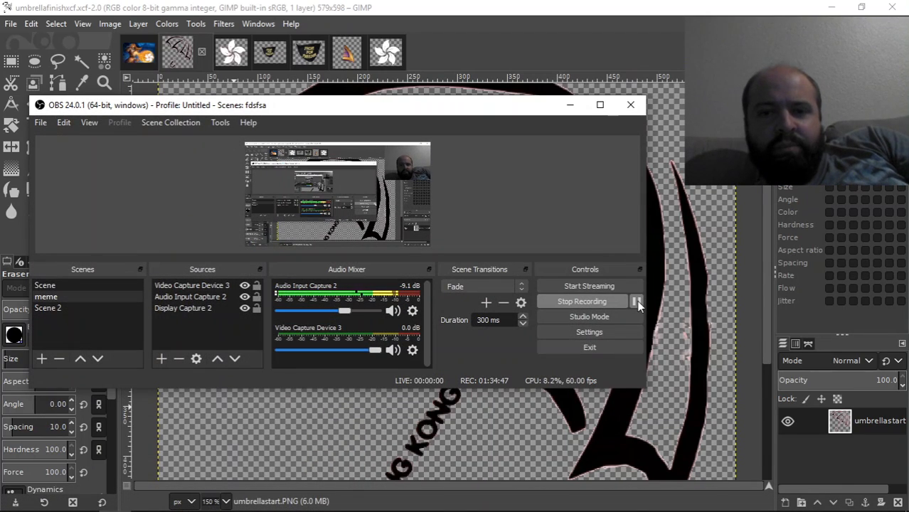
{"action": "left_click", "coordinate": [571, 108]}
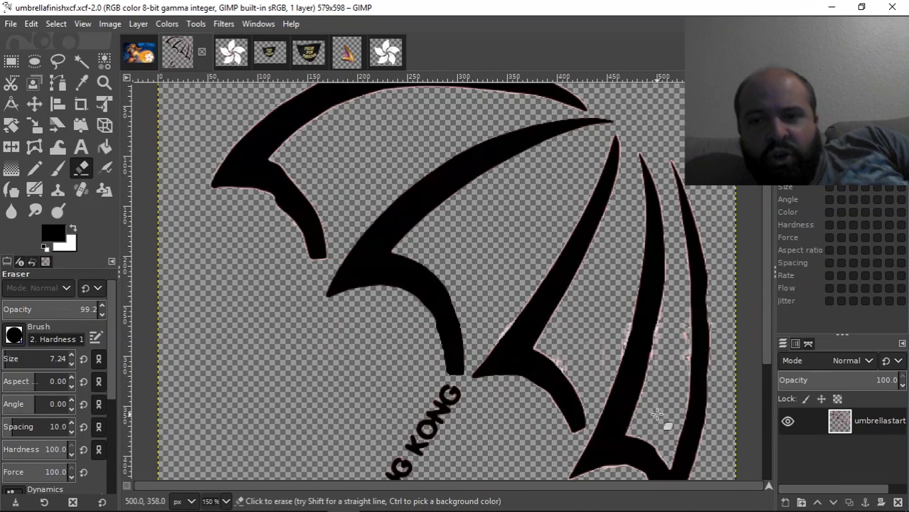
Erase the pink fringe from the third umbrella panel's pointed lower tip up its left edge with straight strokes, redoing the first one
{"action": "left_click", "coordinate": [83, 24]}
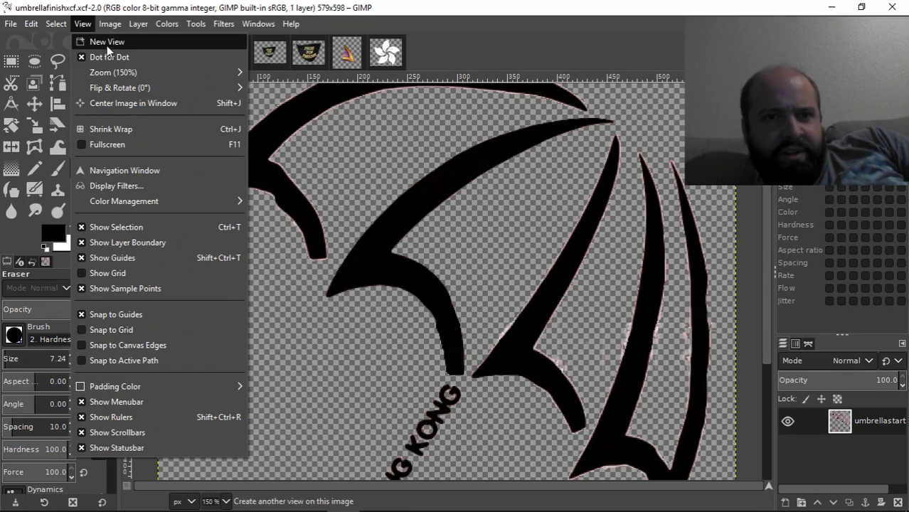
{"action": "mouse_move", "coordinate": [122, 71]}
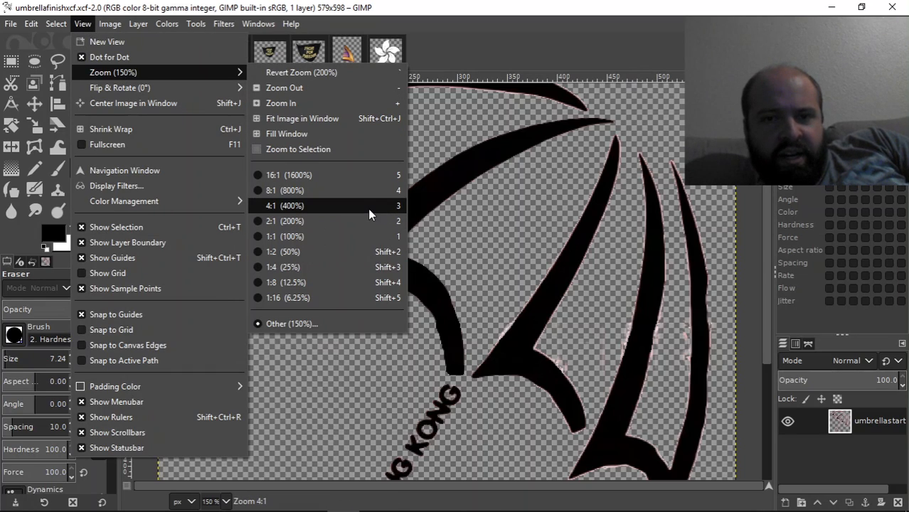
{"action": "left_click", "coordinate": [349, 176]}
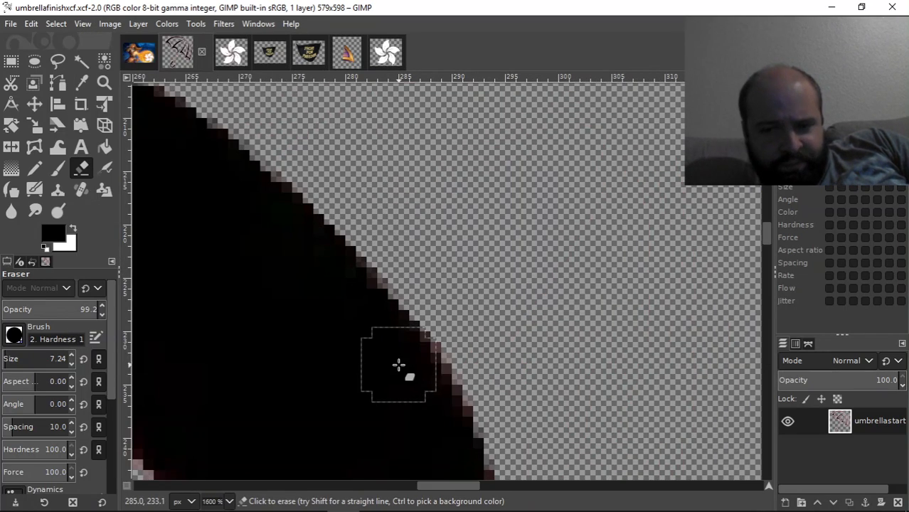
{"action": "left_click_drag", "start_coordinate": [462, 490], "coordinate": [522, 490]}
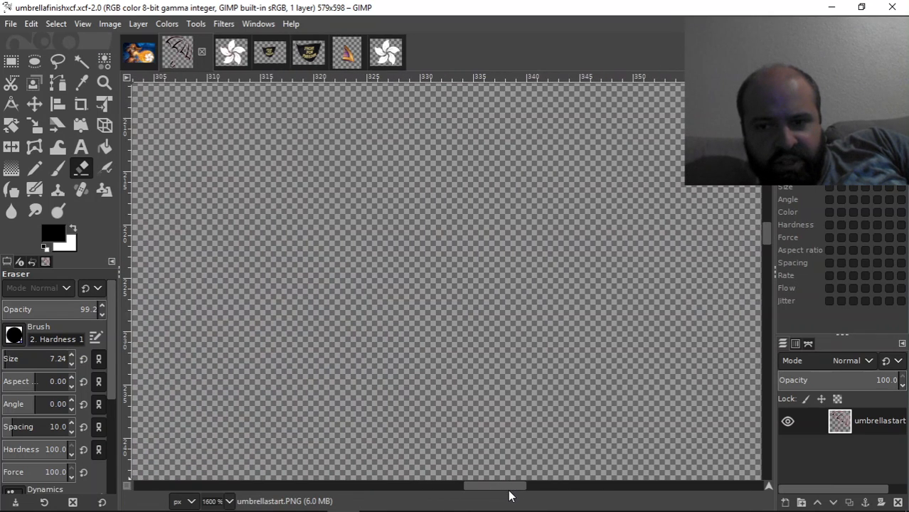
{"action": "left_click_drag", "start_coordinate": [764, 228], "coordinate": [787, 292]}
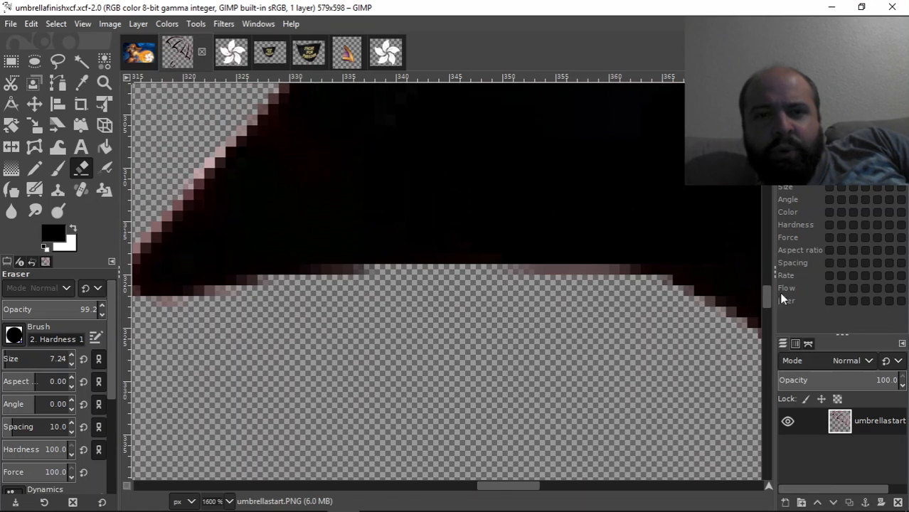
{"action": "left_click_drag", "start_coordinate": [510, 486], "coordinate": [482, 483]}
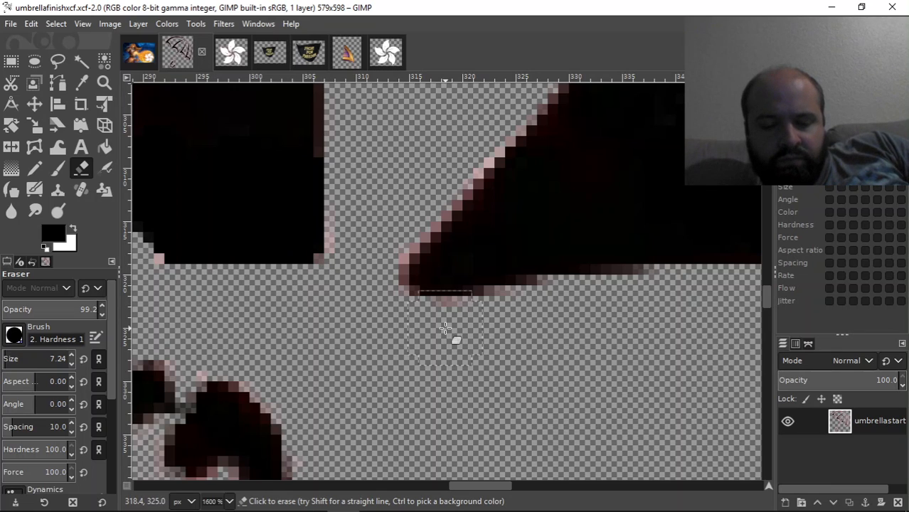
{"action": "scroll", "coordinate": [444, 327], "scroll_direction": "down", "scroll_amount": 4}
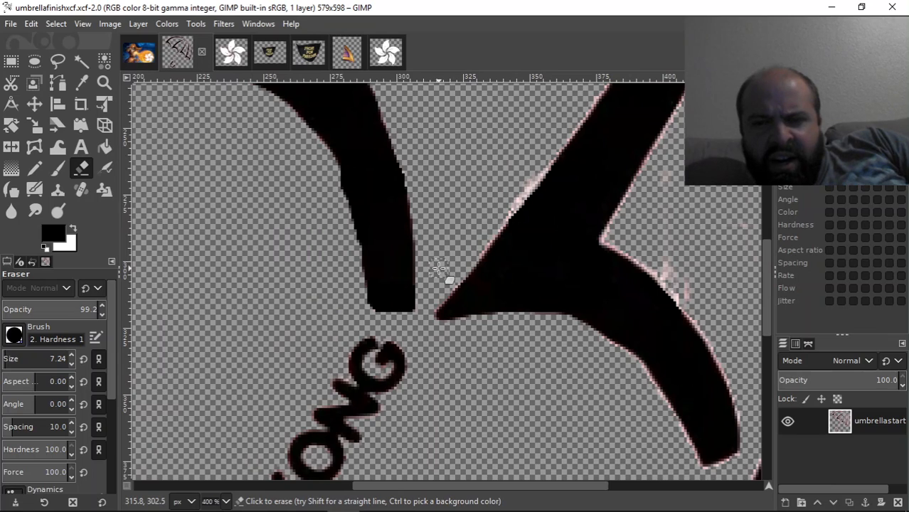
{"action": "scroll", "coordinate": [438, 268], "scroll_direction": "up", "scroll_amount": 2}
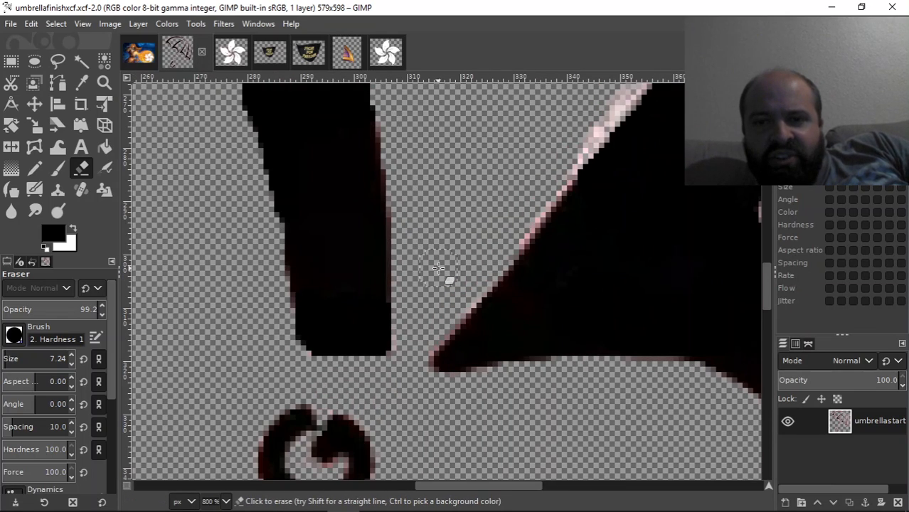
{"action": "left_click", "coordinate": [417, 342]}
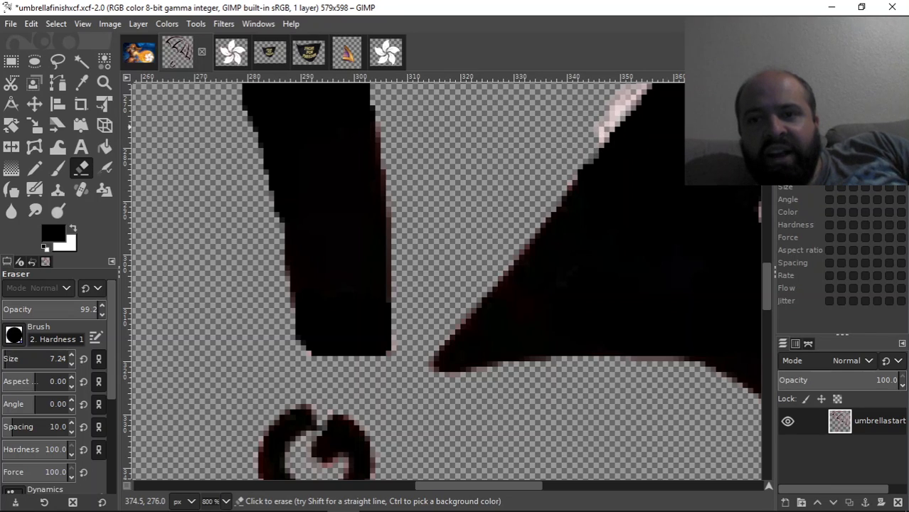
{"action": "key", "text": "ctrl+z"}
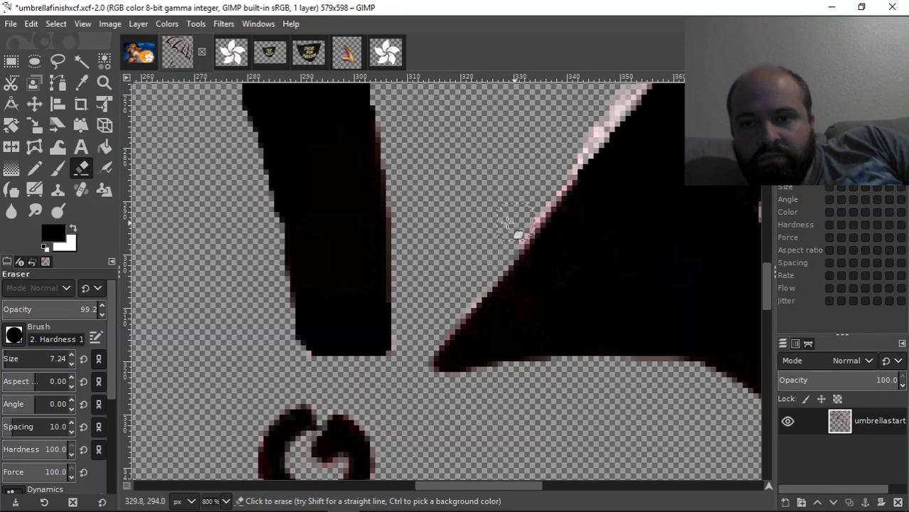
{"action": "key", "text": "shift"}
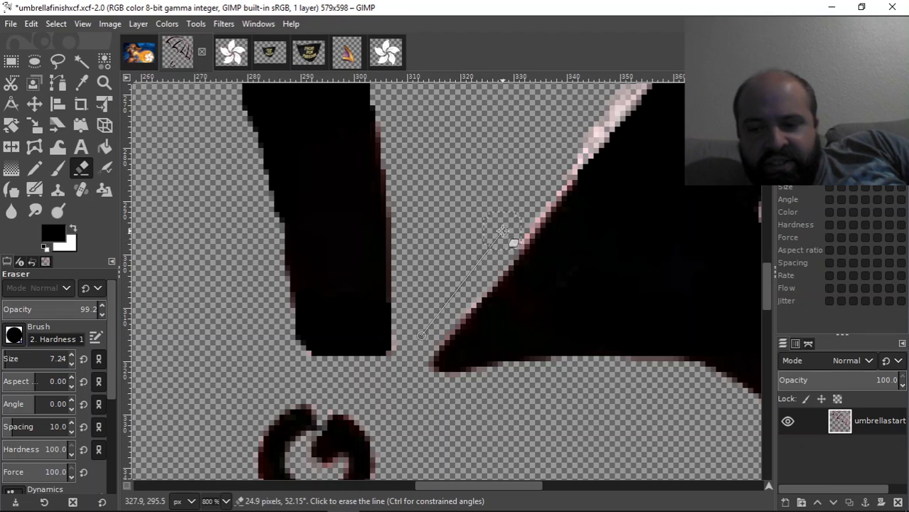
Erase the pale pink remnants higher up the third panel's left edge, following it toward the narrower upper arm
{"action": "scroll", "coordinate": [502, 231], "scroll_direction": "up", "scroll_amount": 1}
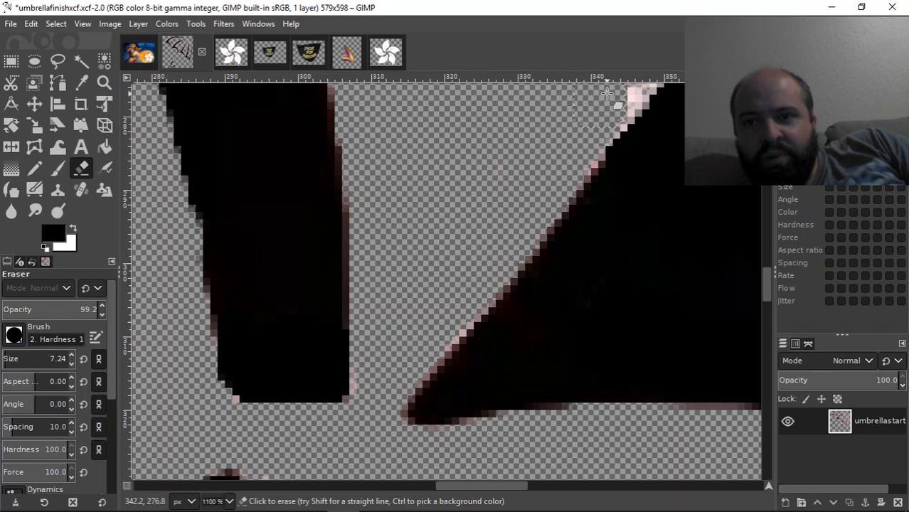
{"action": "left_click_drag", "start_coordinate": [606, 98], "coordinate": [610, 99]}
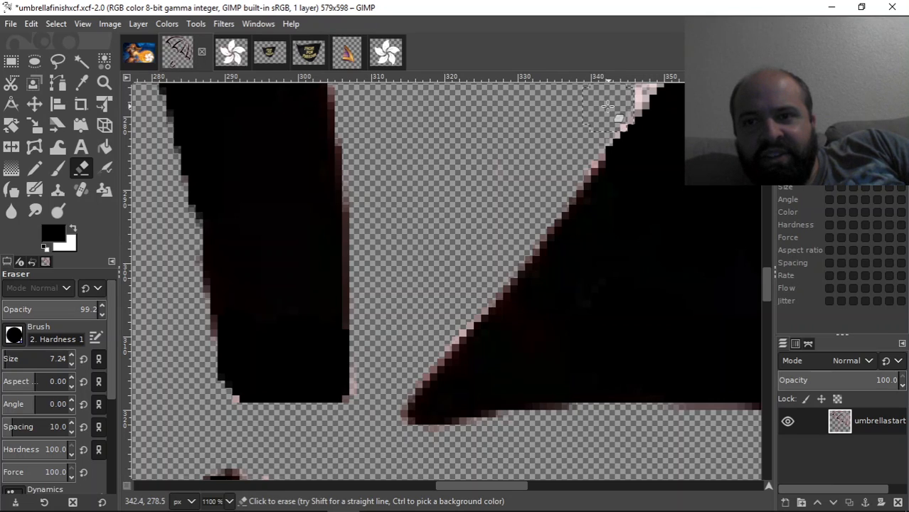
{"action": "left_click_drag", "start_coordinate": [467, 486], "coordinate": [517, 485]}
{"action": "left_click_drag", "start_coordinate": [763, 283], "coordinate": [758, 252]}
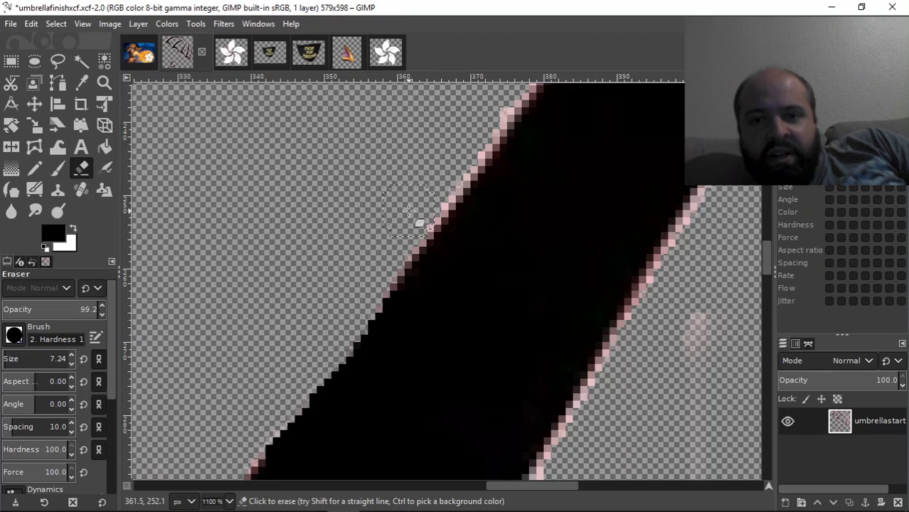
Switch to the Brave browser and close the unneeded Reddit, Nature Hacker, YouTube and Gmail tabs
{"action": "mouse_move", "coordinate": [282, 510]}
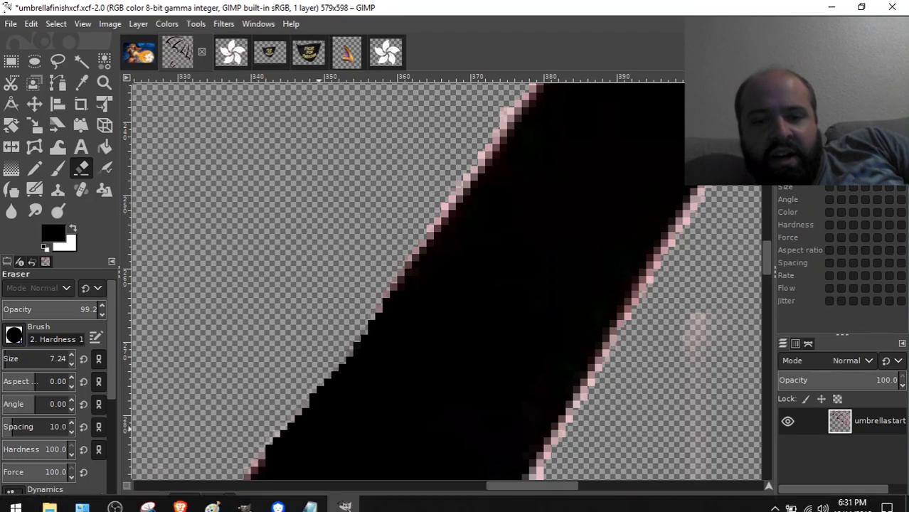
{"action": "left_click", "coordinate": [180, 498]}
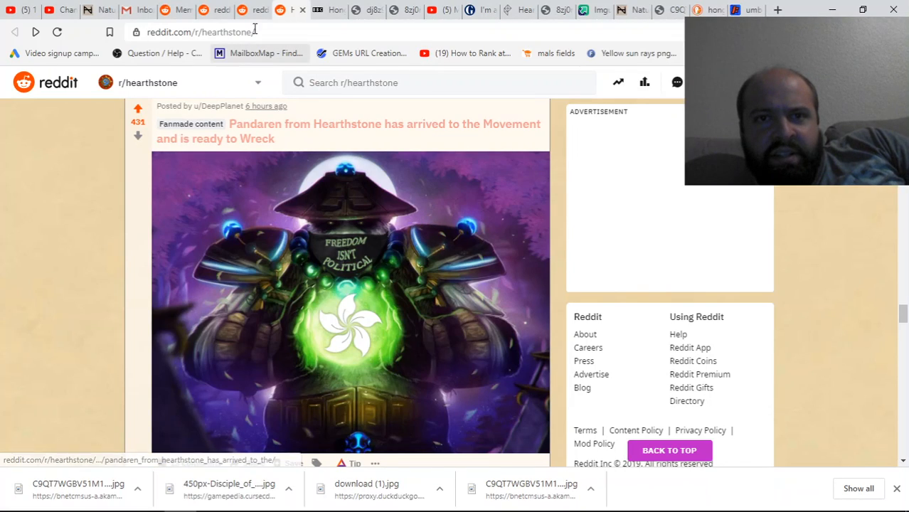
{"action": "left_click", "coordinate": [303, 14]}
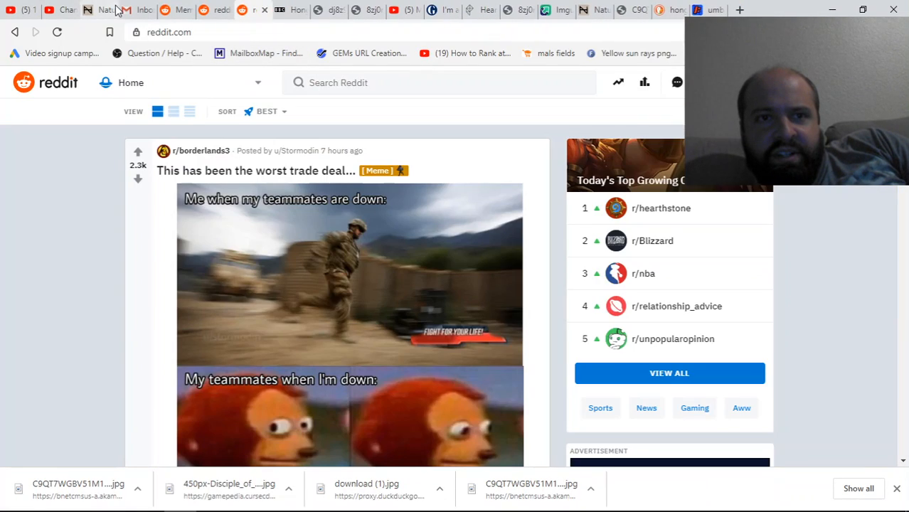
{"action": "left_click", "coordinate": [110, 12]}
{"action": "left_click", "coordinate": [110, 13]}
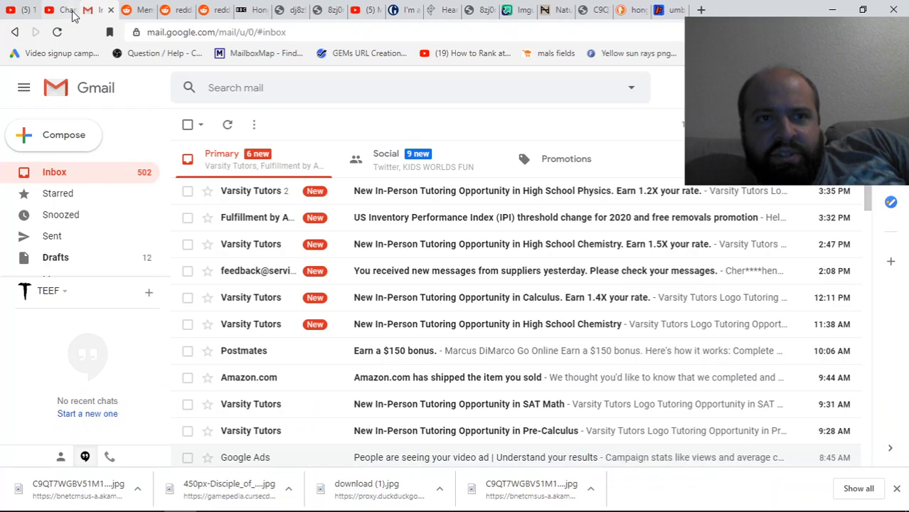
{"action": "left_click", "coordinate": [11, 6]}
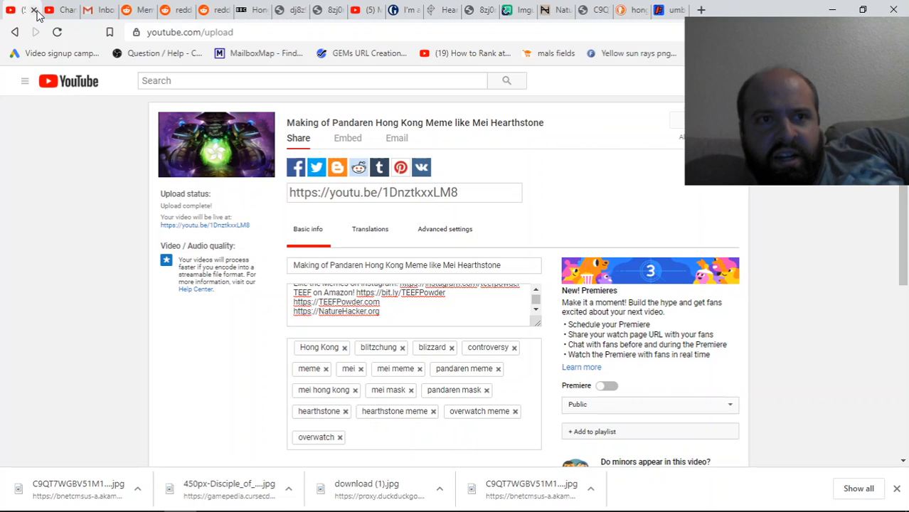
{"action": "left_click", "coordinate": [33, 10]}
{"action": "left_click", "coordinate": [33, 9]}
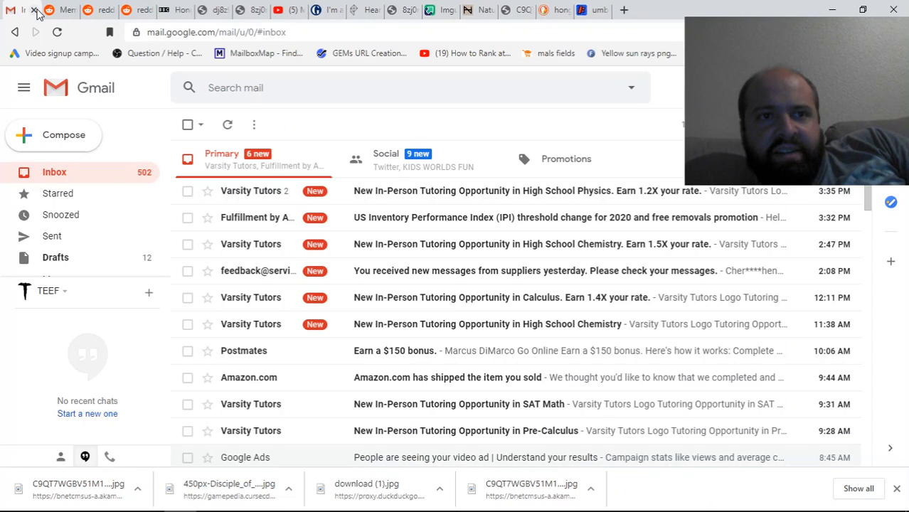
{"action": "left_click", "coordinate": [34, 10]}
{"action": "left_click", "coordinate": [33, 9]}
{"action": "left_click", "coordinate": [33, 9]}
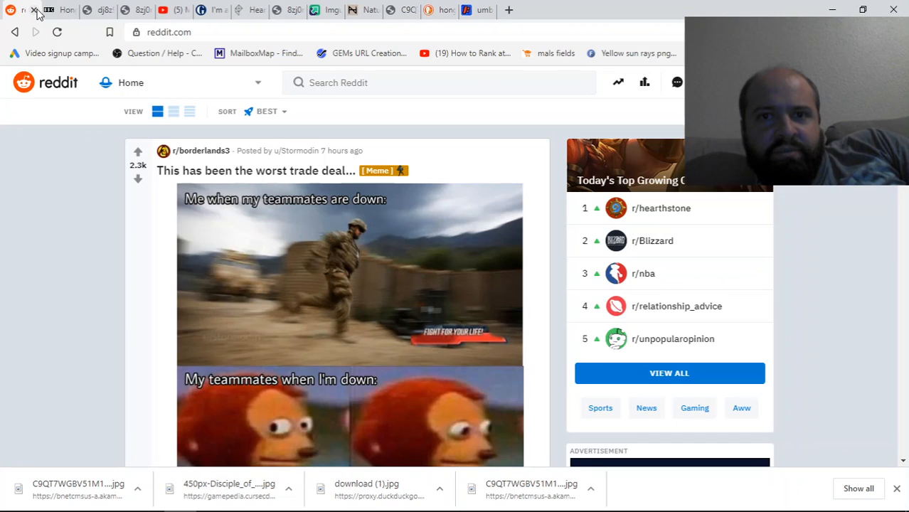
{"action": "left_click", "coordinate": [34, 10]}
Return to GIMP and close the youtube description Notepad file and the blue shield app running in the background
{"action": "key", "text": "alt+Tab"}
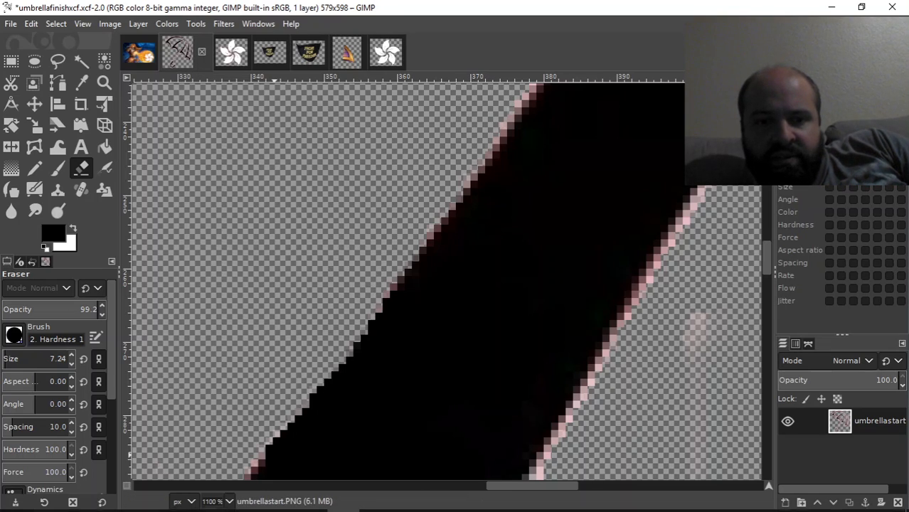
{"action": "mouse_move", "coordinate": [214, 506]}
{"action": "mouse_move", "coordinate": [310, 498]}
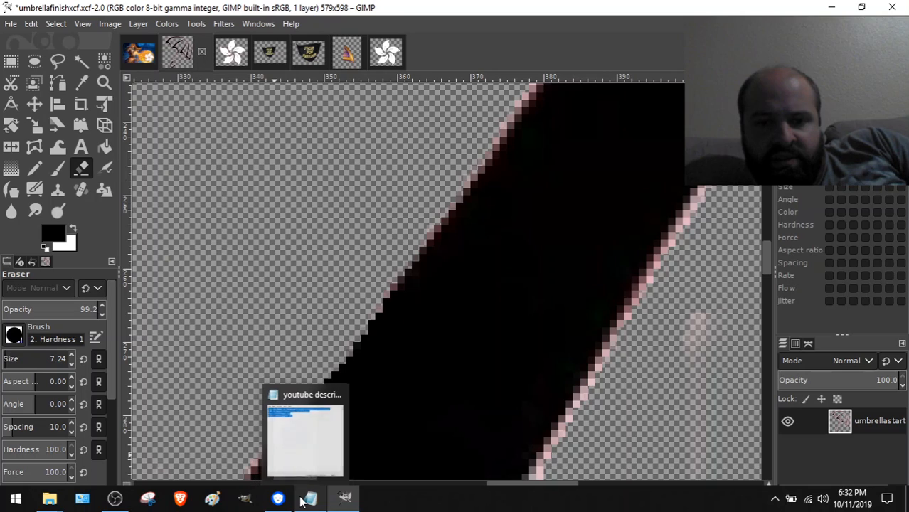
{"action": "mouse_move", "coordinate": [340, 412]}
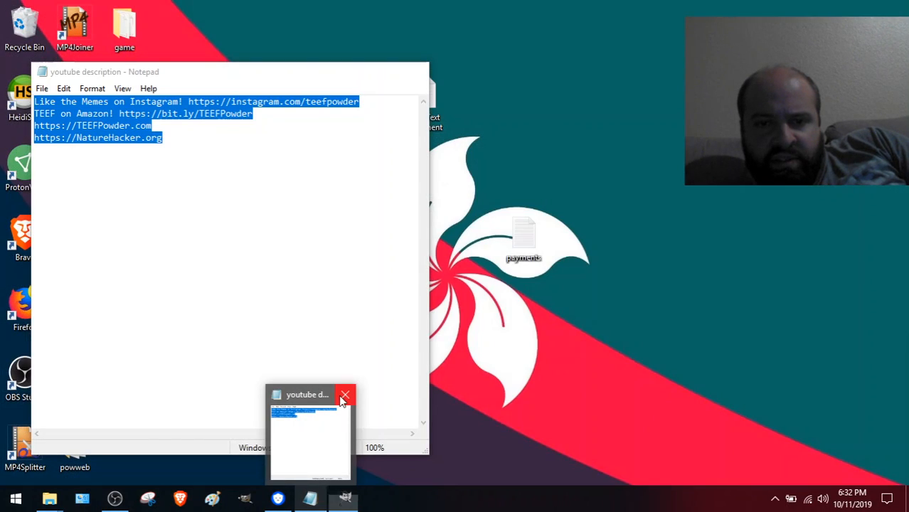
{"action": "left_click", "coordinate": [344, 396]}
{"action": "mouse_move", "coordinate": [280, 502]}
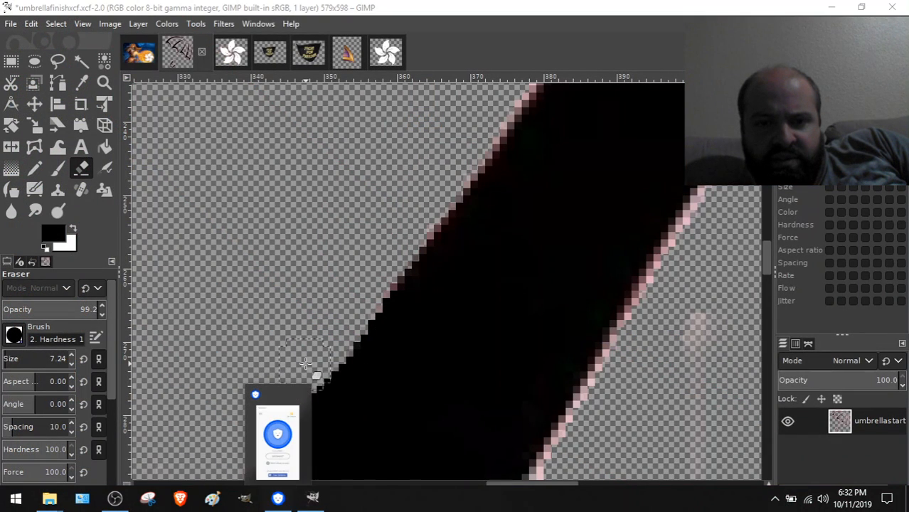
{"action": "left_click", "coordinate": [302, 394]}
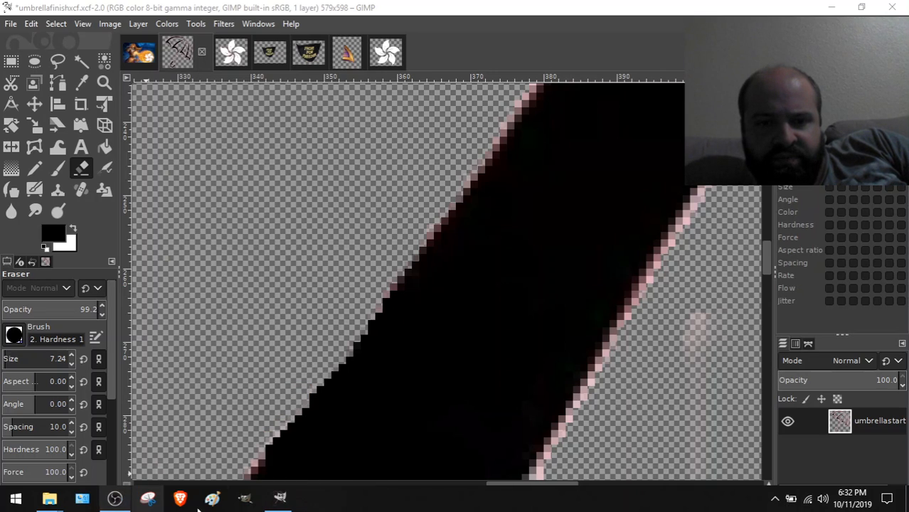
Erase the pink fringe farther up the left edge of the third panel's slanted arm, undoing the last stroke
{"action": "left_click_drag", "start_coordinate": [762, 255], "coordinate": [764, 238]}
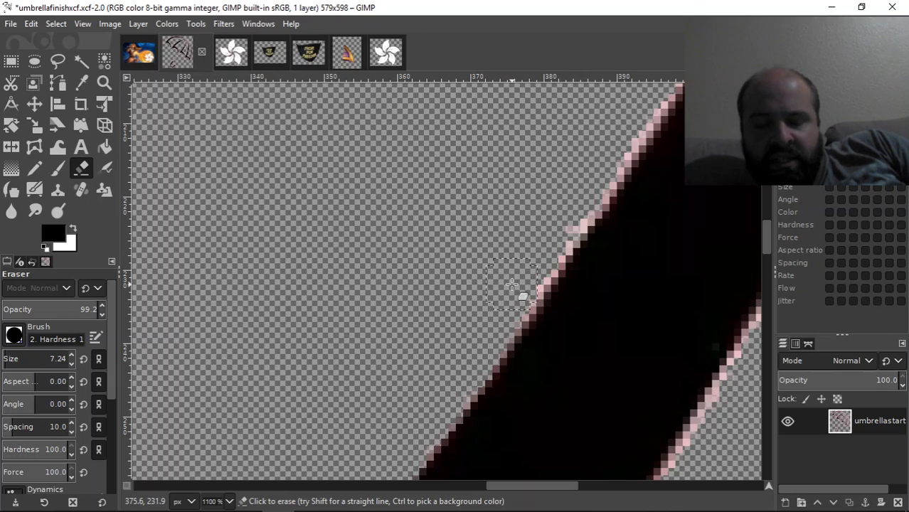
{"action": "key", "text": "ctrl+z"}
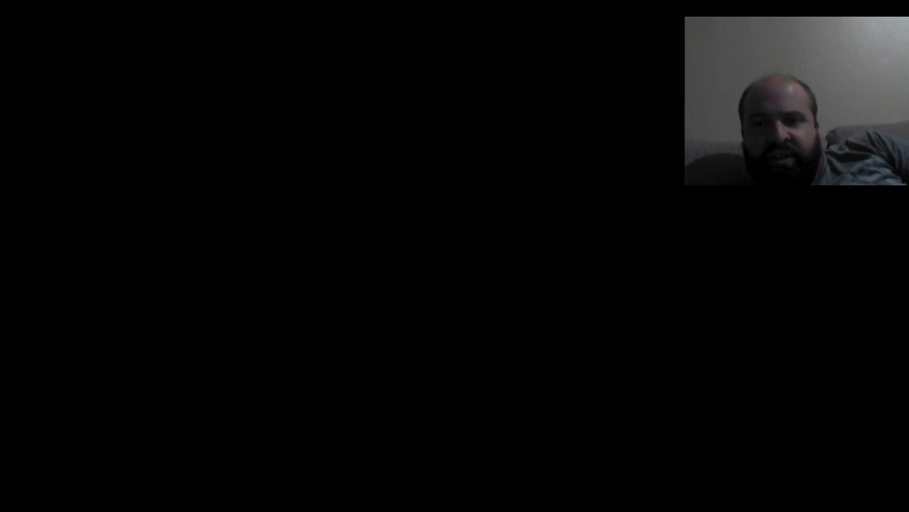